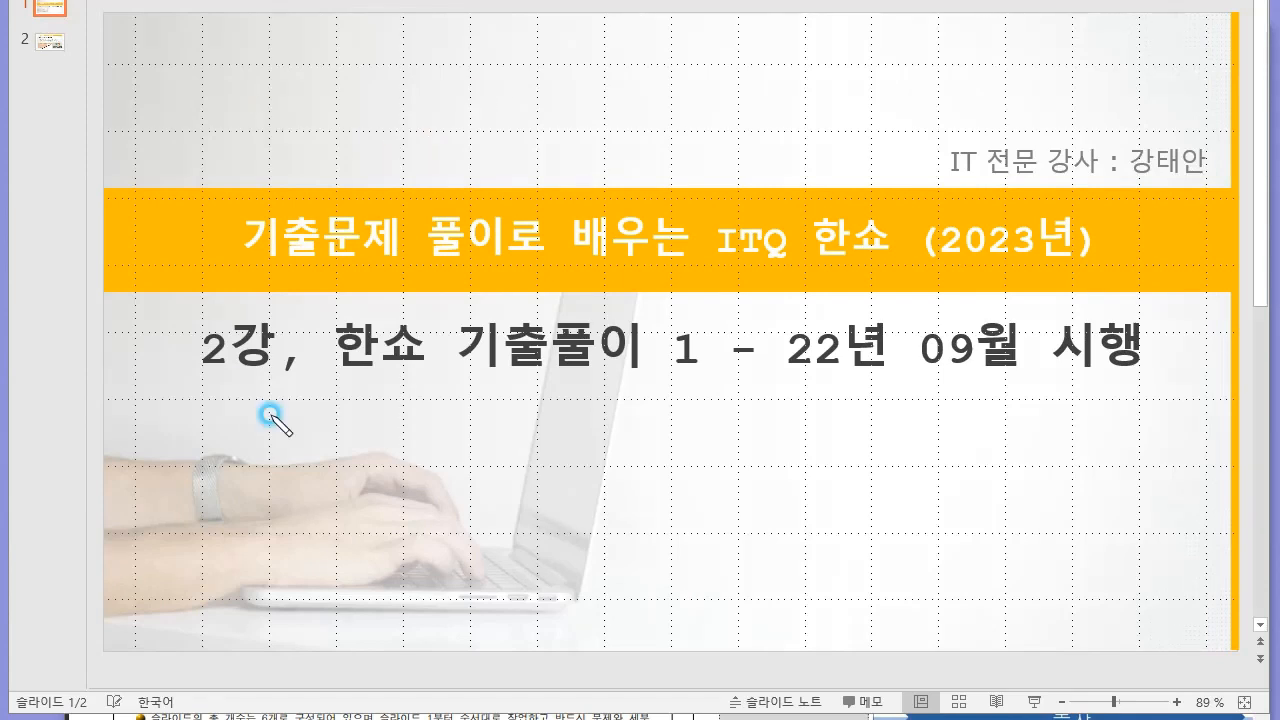
mouse_move(262, 388)
mouse_down()
mouse_move(206, 326)
mouse_move(296, 362)
mouse_up()
mouse_move(309, 414)
mouse_down()
mouse_move(340, 447)
mouse_move(328, 460)
mouse_up()
mouse_move(340, 425)
mouse_down()
mouse_move(357, 461)
mouse_move(377, 452)
mouse_up()
mouse_move(378, 440)
mouse_down()
mouse_move(392, 438)
mouse_move(380, 452)
mouse_up()
click(431, 439)
click(478, 428)
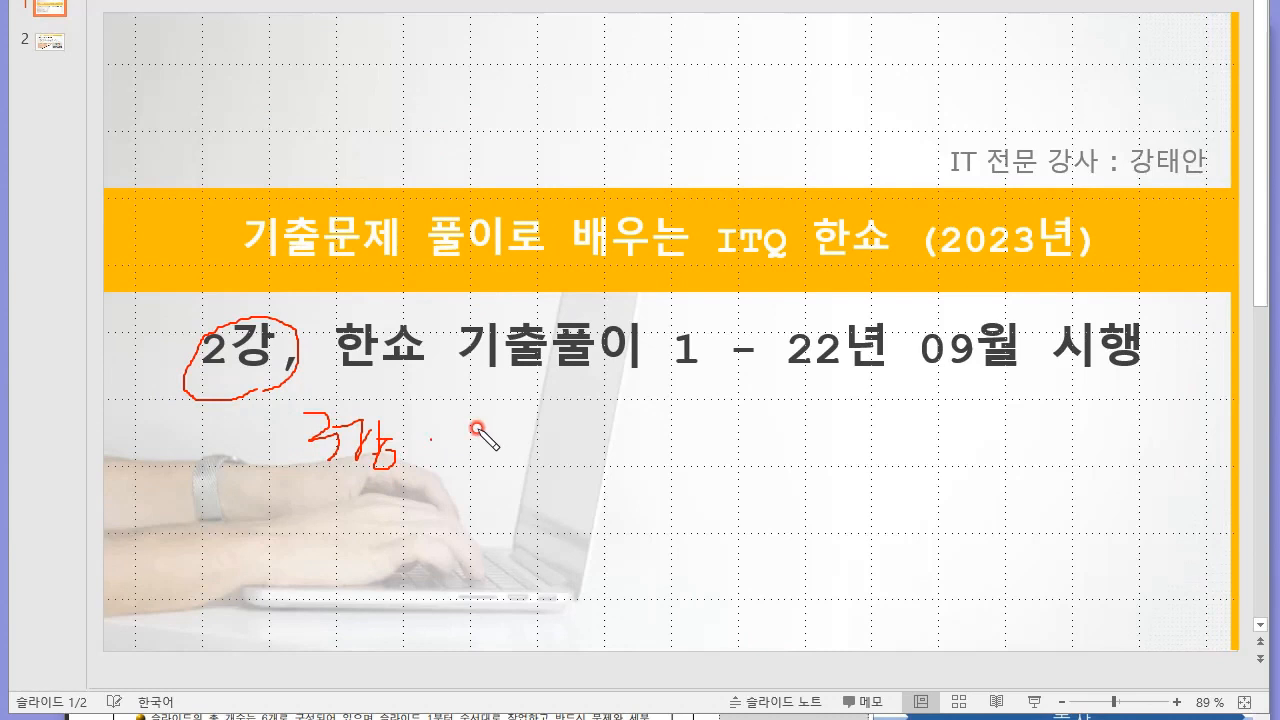
drag(483, 430, 485, 468)
mouse_move(497, 458)
mouse_down()
mouse_move(494, 468)
mouse_move(574, 465)
mouse_up()
mouse_move(608, 452)
mouse_down()
mouse_move(694, 489)
mouse_move(731, 486)
mouse_move(749, 451)
mouse_move(761, 506)
mouse_up()
mouse_move(268, 544)
mouse_down()
mouse_move(257, 562)
mouse_move(302, 568)
mouse_move(293, 584)
mouse_up()
mouse_move(343, 549)
mouse_down()
mouse_move(318, 588)
mouse_move(427, 551)
mouse_up()
mouse_move(509, 552)
mouse_down()
mouse_move(491, 560)
mouse_move(506, 588)
mouse_up()
drag(527, 573, 522, 592)
drag(586, 550, 580, 598)
key(Escape)
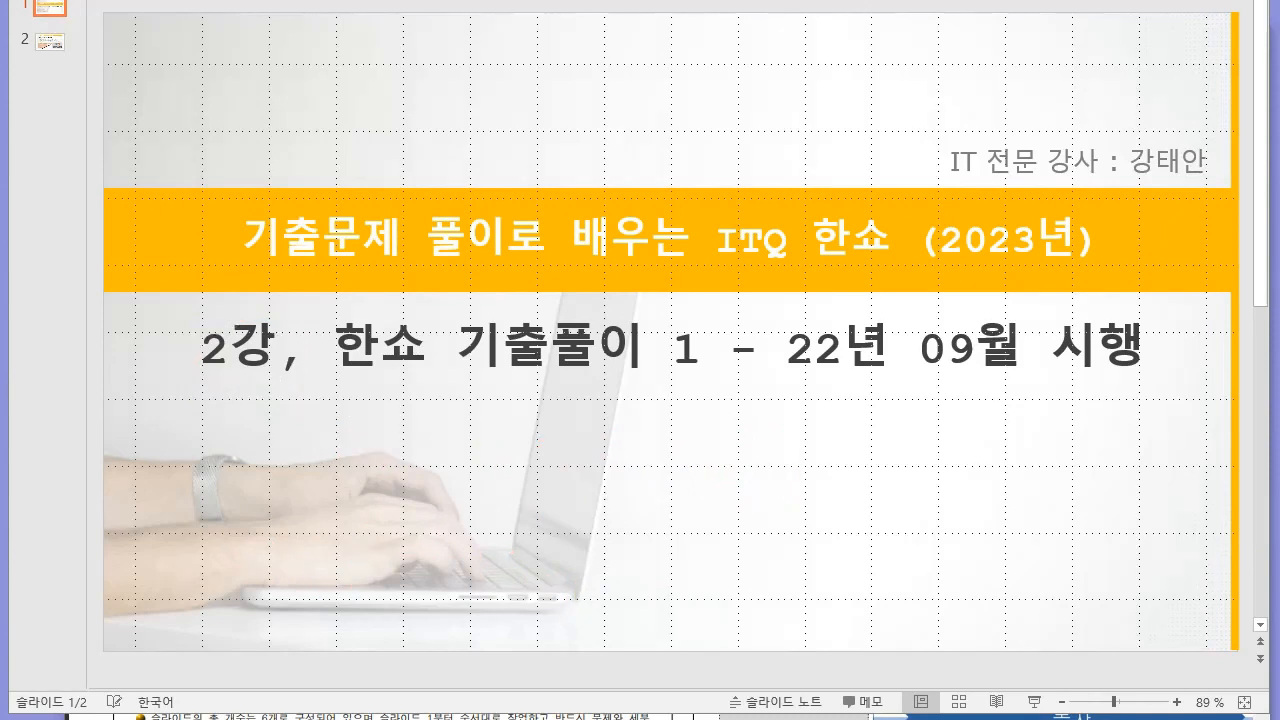
Switch to the exam paper 22년 09월.pdf in the browser, widen its window and skim through both pages.
click(450, 717)
drag(680, 57, 617, 34)
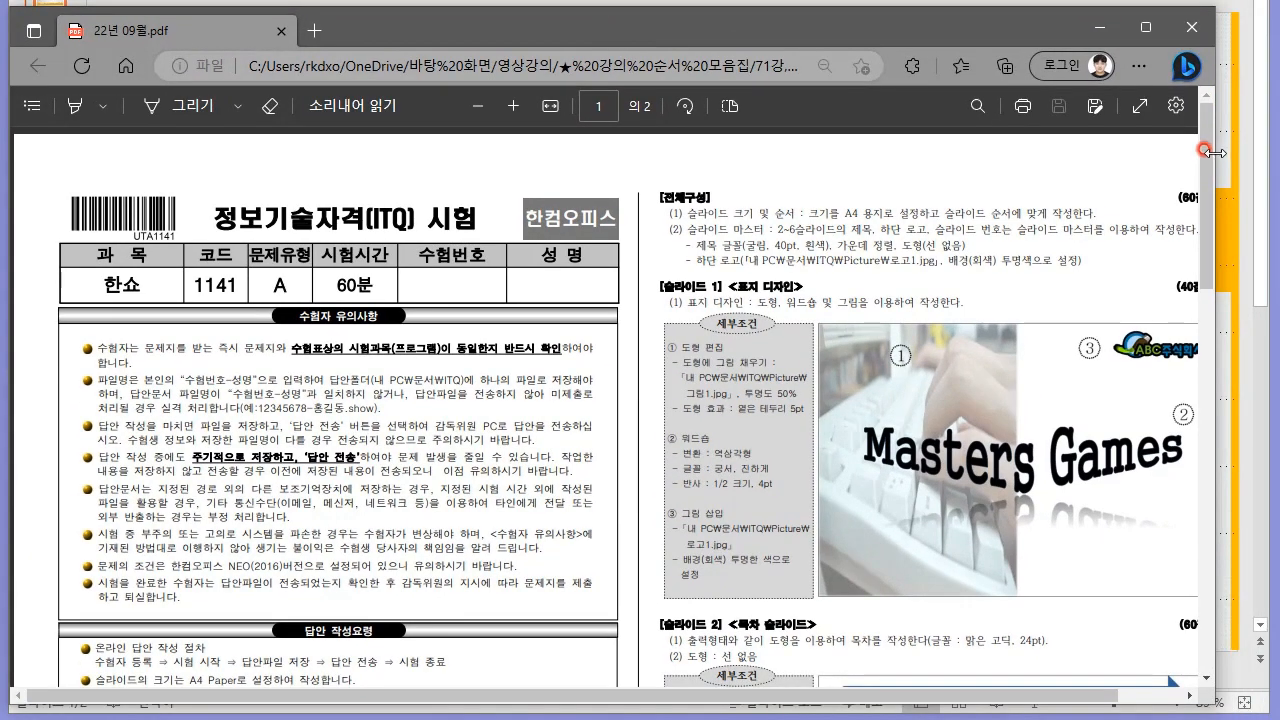
drag(1210, 152, 1243, 152)
scroll(745, 352, down, 20)
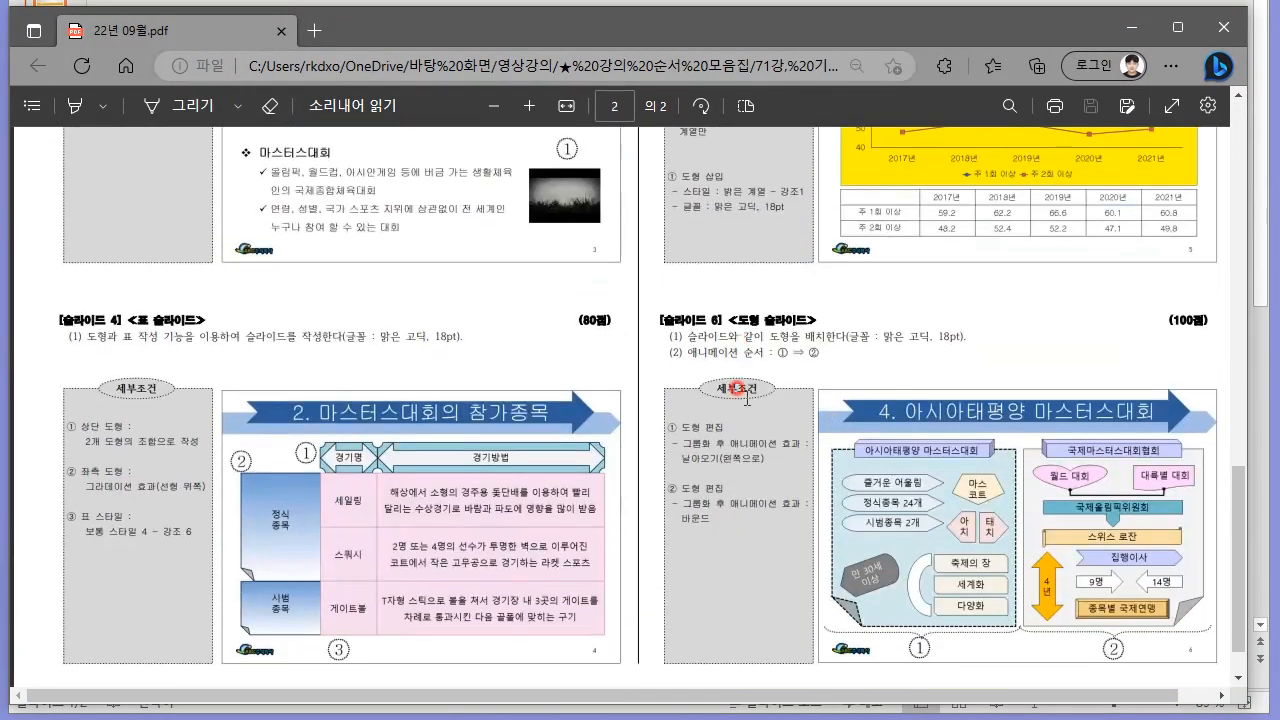
scroll(737, 345, up, 10)
scroll(388, 422, down, 7)
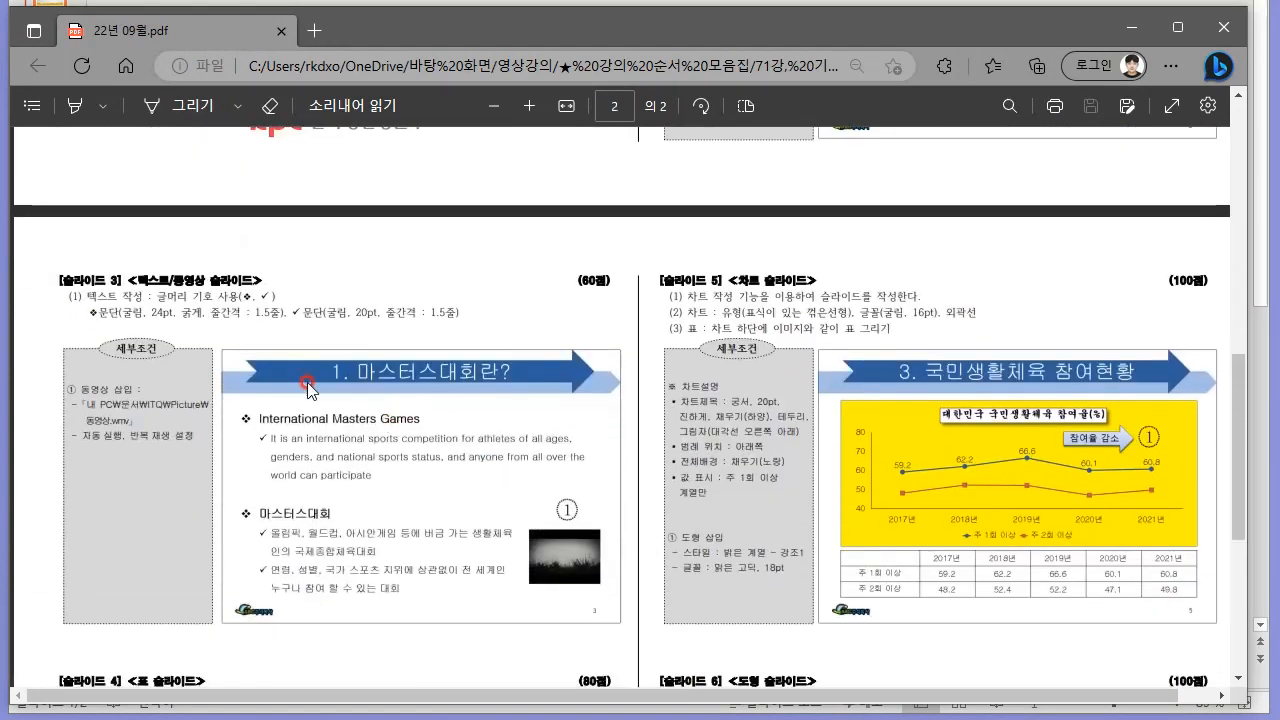
scroll(388, 422, down, 5)
scroll(500, 597, up, 12)
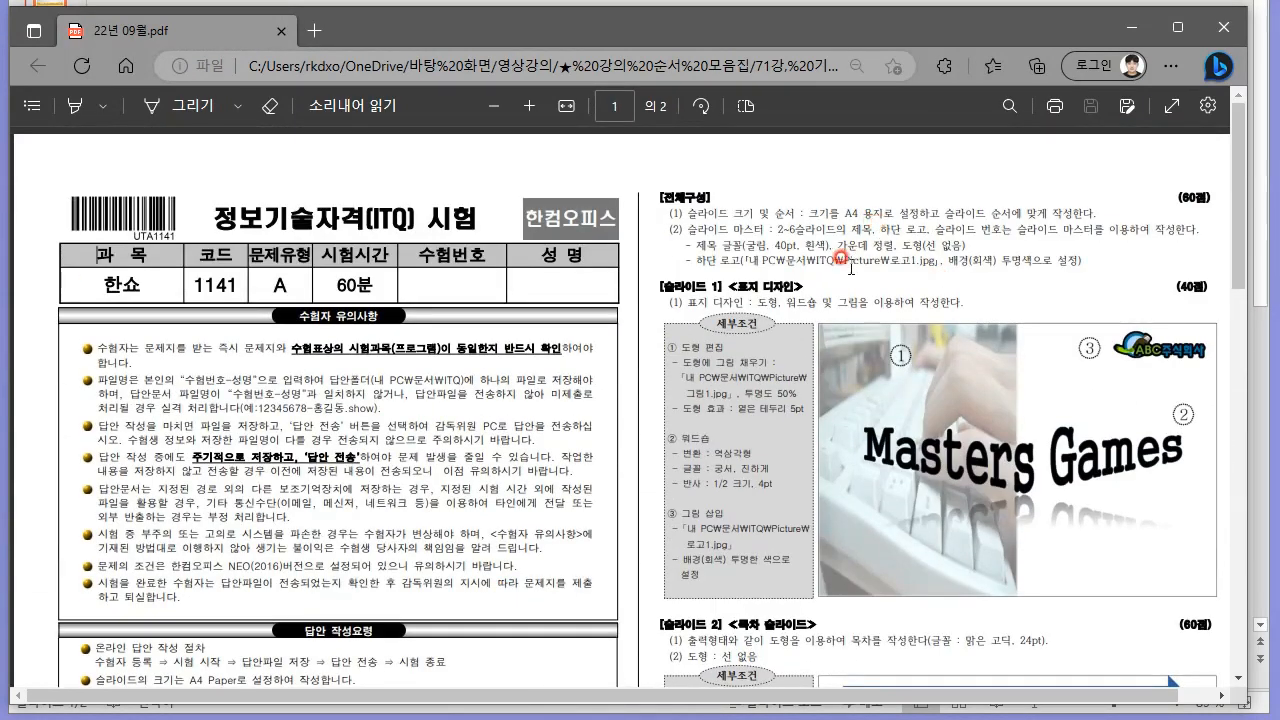
Read the [전체구성] requirements on page 1 and look over the sample slides in the exam paper.
scroll(470, 300, up, 2)
drag(788, 695, 1108, 668)
scroll(789, 475, up, 2)
drag(323, 257, 788, 321)
click(788, 321)
drag(342, 285, 946, 332)
click(944, 331)
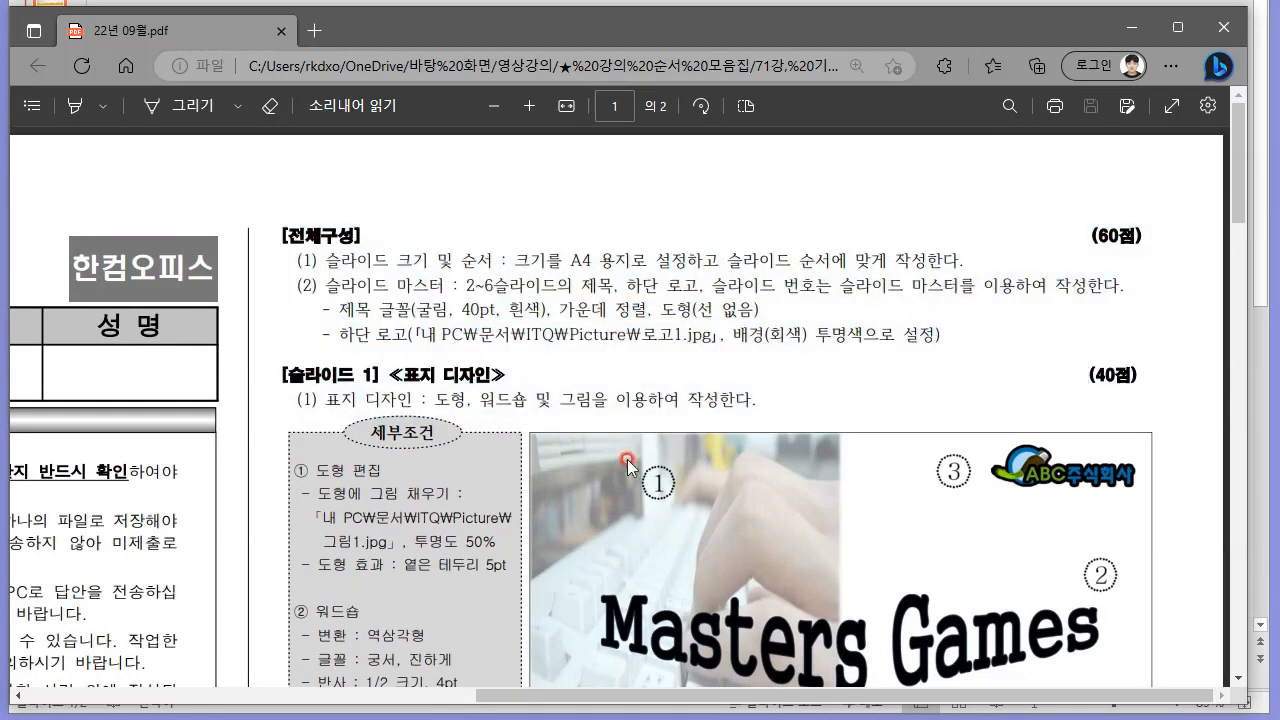
click(658, 410)
scroll(664, 408, down, 20)
scroll(745, 438, down, 6)
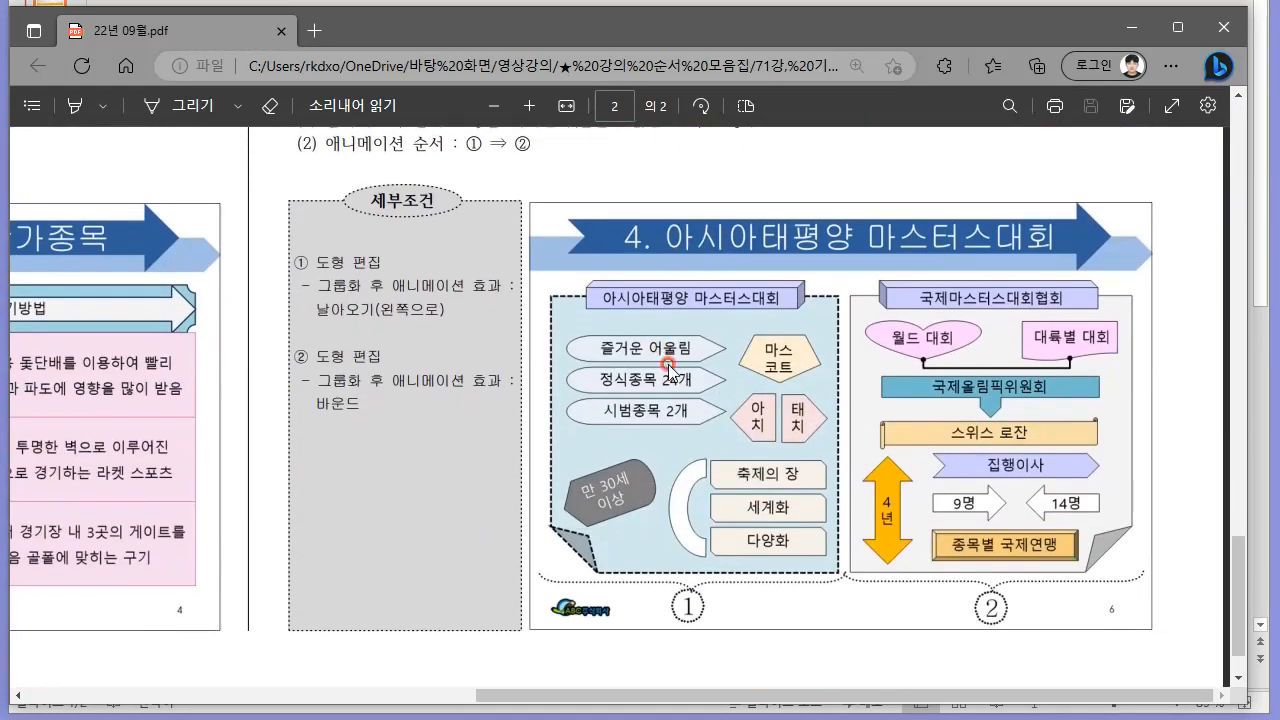
scroll(966, 609, up, 20)
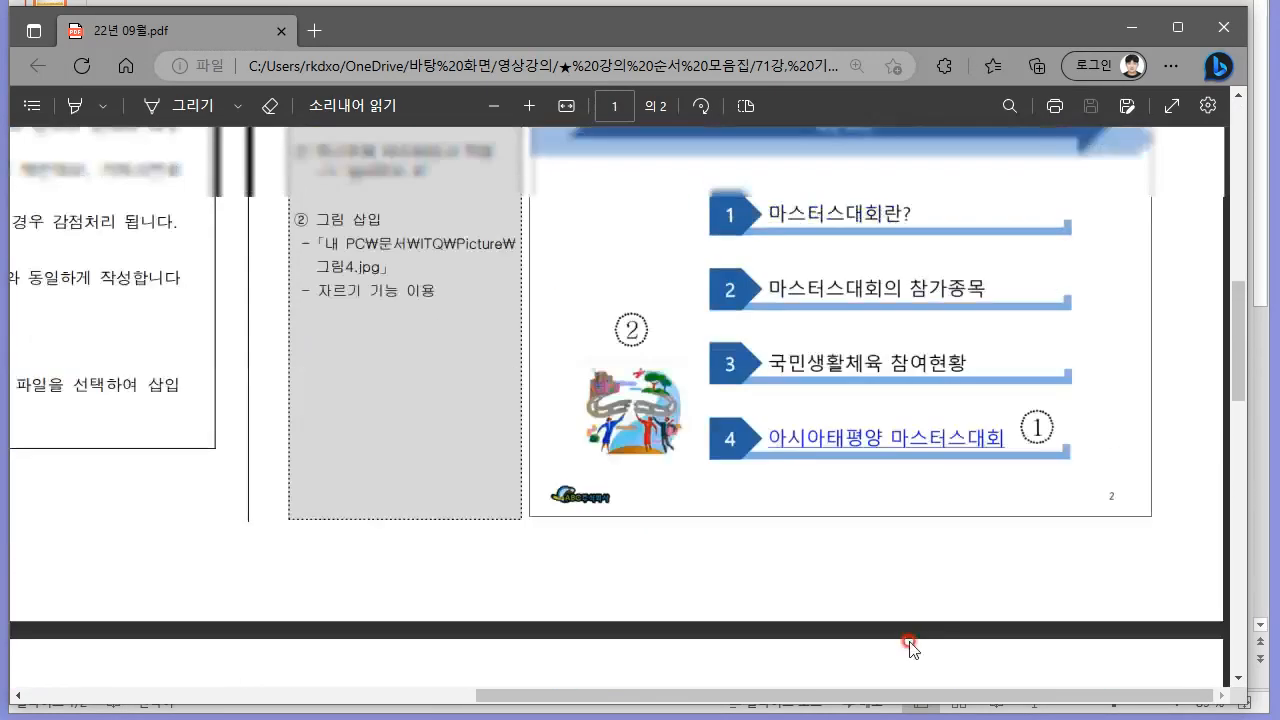
scroll(842, 628, up, 4)
Examine the 수험자 유의사항 and 답안 작성요령 sections on the exam paper's first page.
drag(753, 695, 272, 705)
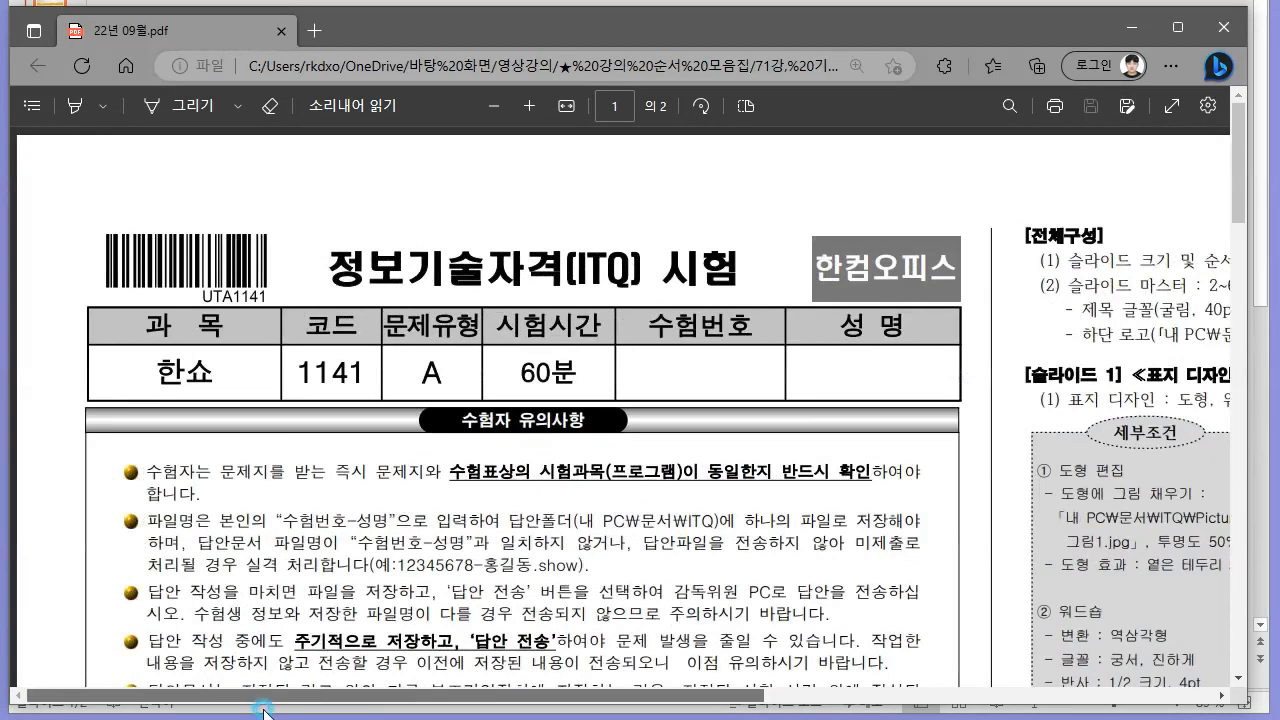
scroll(588, 455, down, 2)
scroll(488, 426, up, 2)
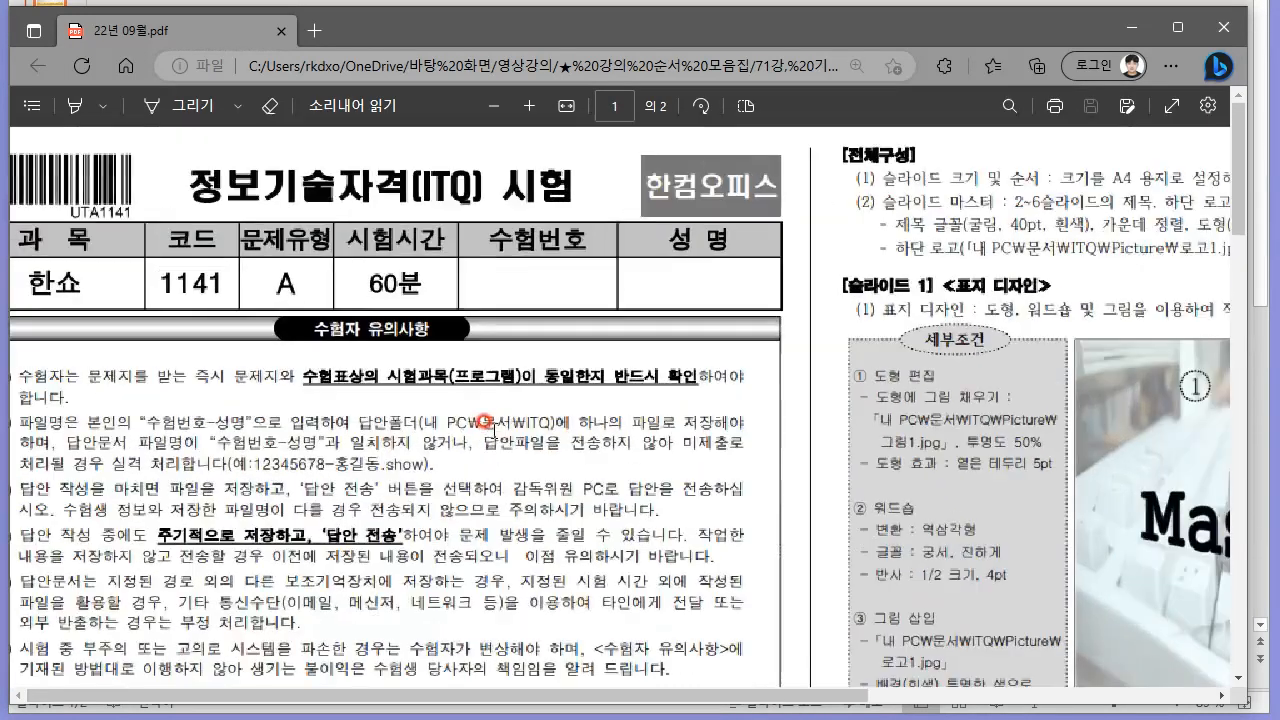
drag(527, 697, 436, 697)
scroll(410, 522, down, 6)
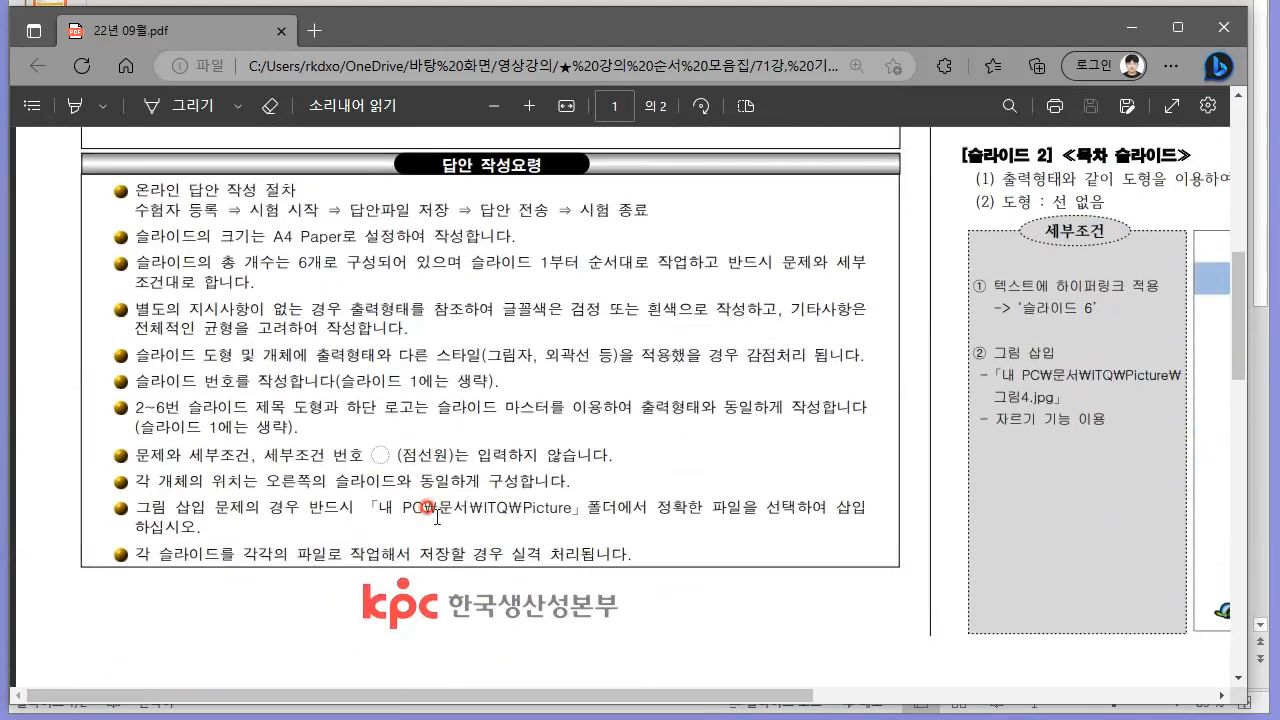
drag(250, 186, 575, 395)
click(599, 424)
drag(664, 494, 421, 290)
click(421, 287)
drag(314, 196, 804, 457)
click(584, 455)
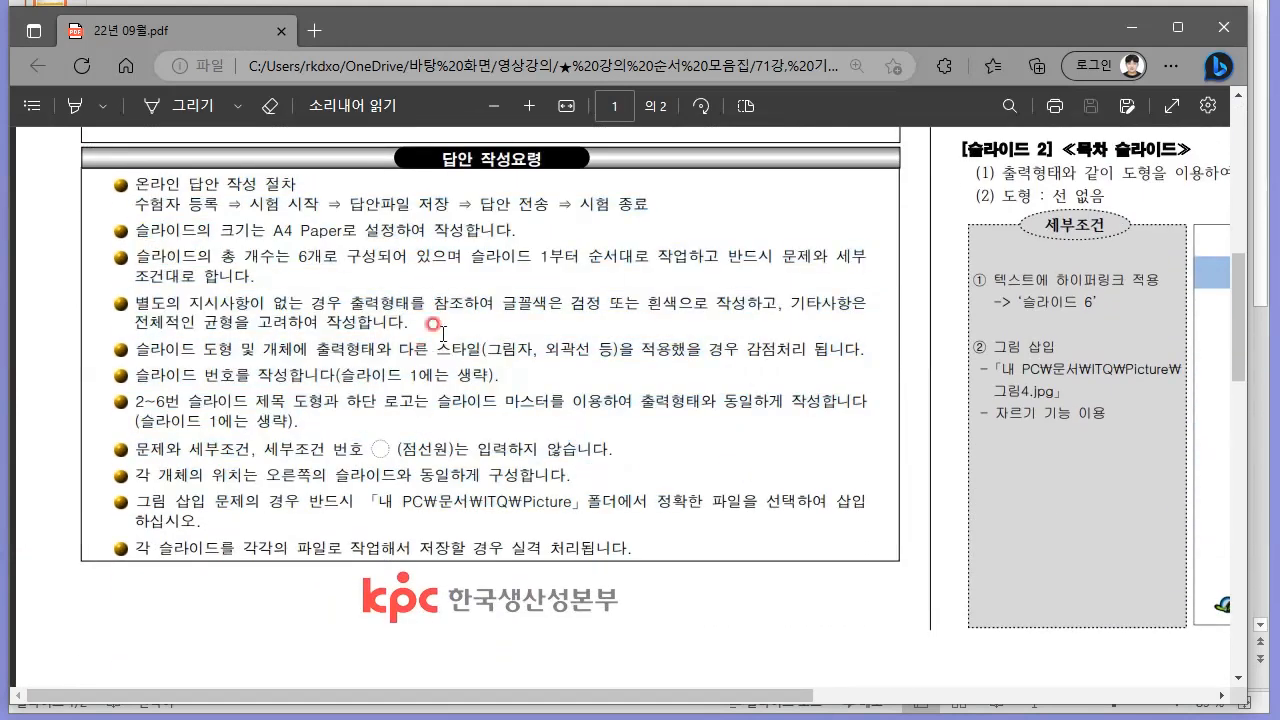
Launch 한쇼, create a new presentation with the 한컴오피스 theme, and arrange its window on the desktop.
key(super)
text(power)
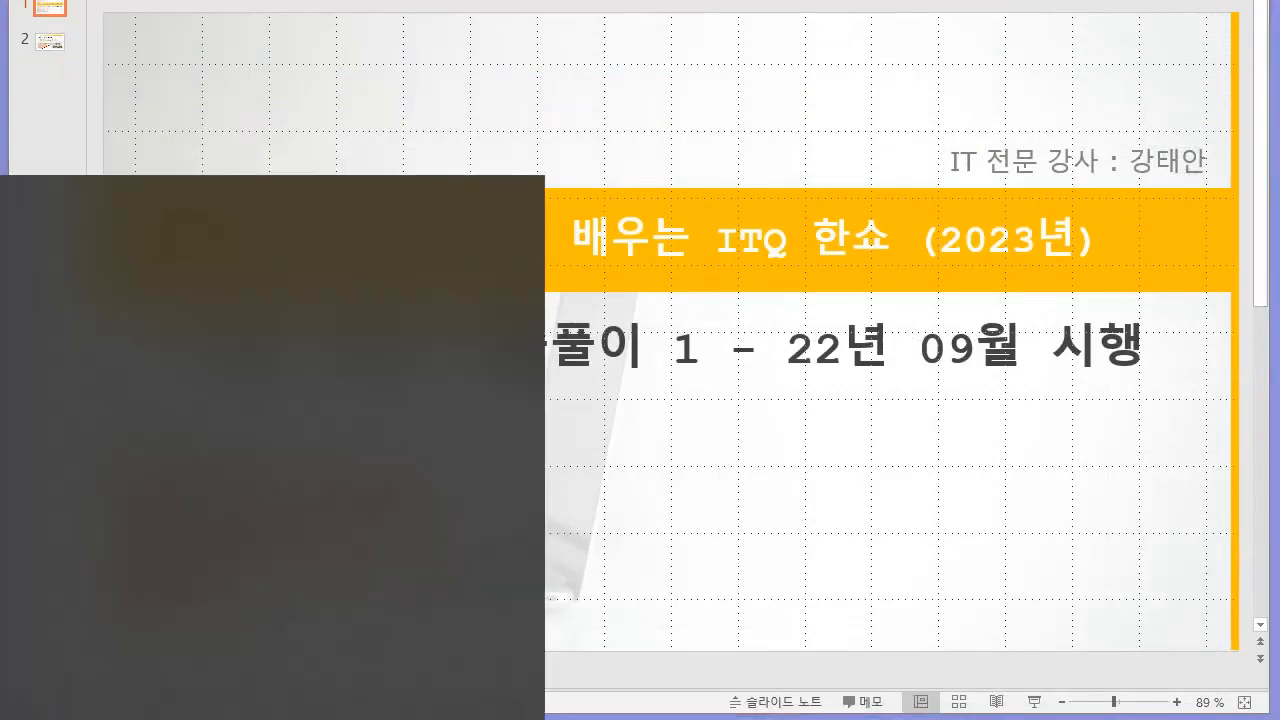
text(한쇼)
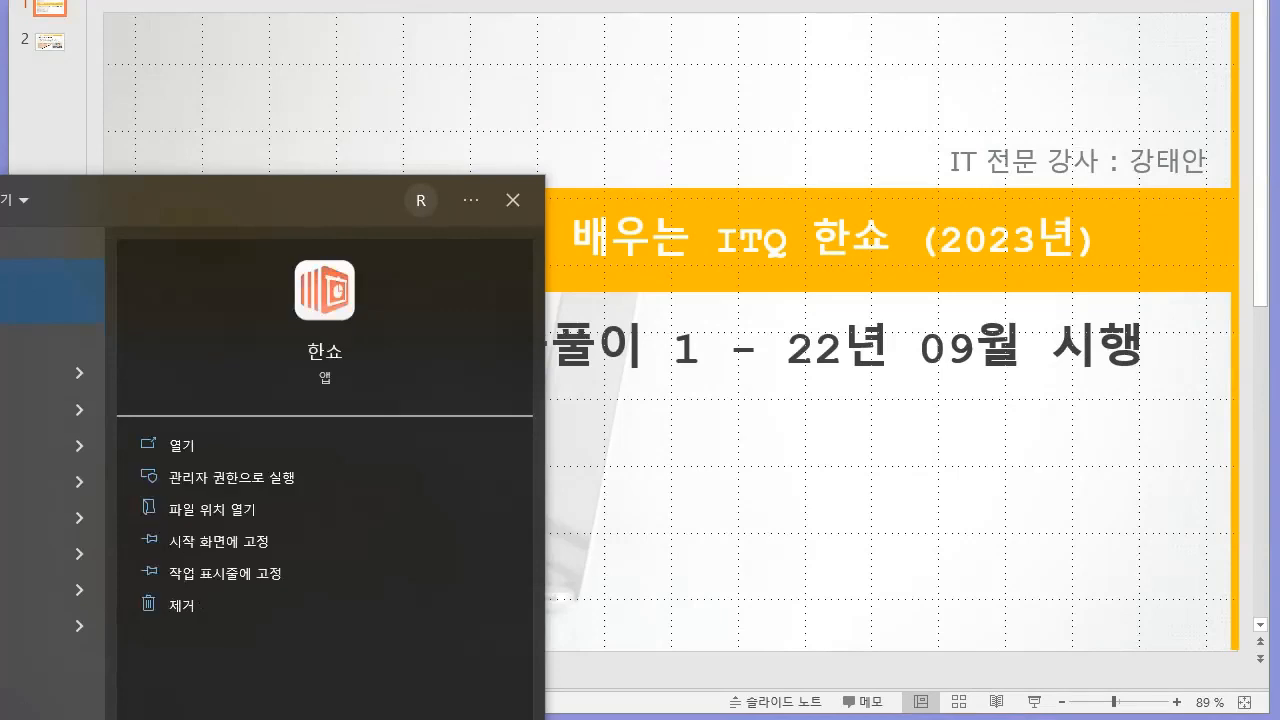
key(Return)
click(912, 188)
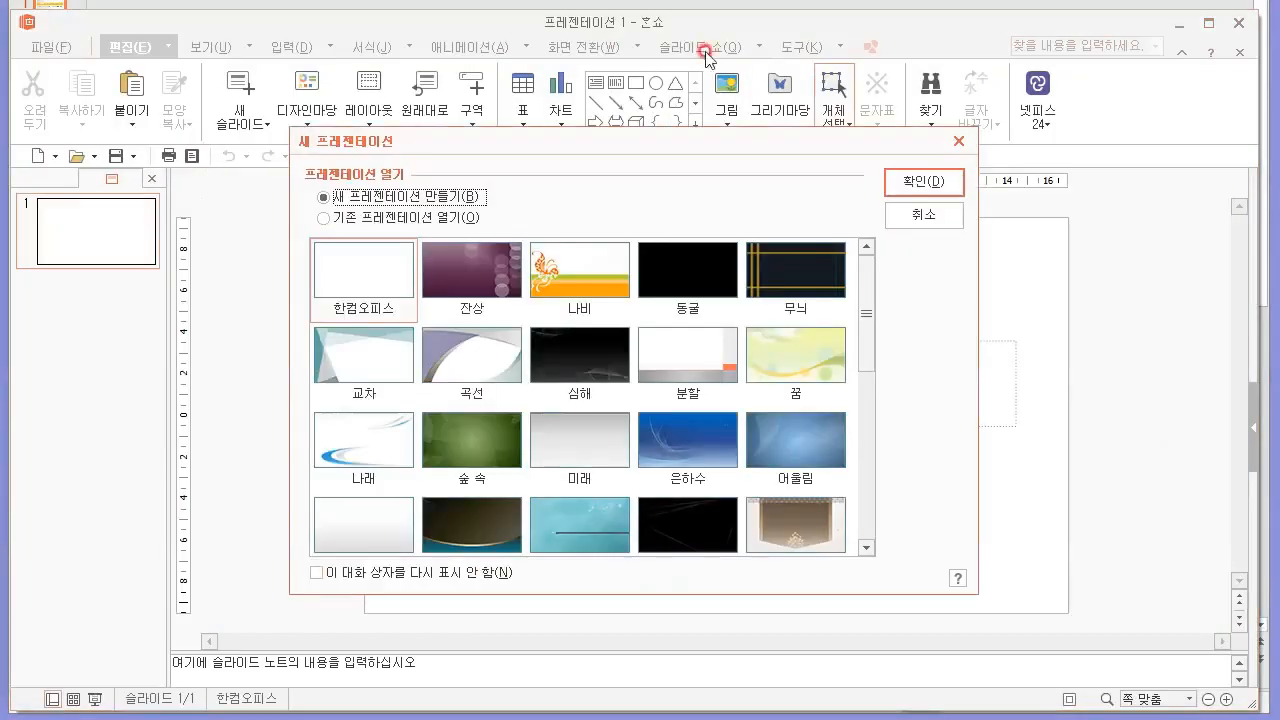
click(362, 279)
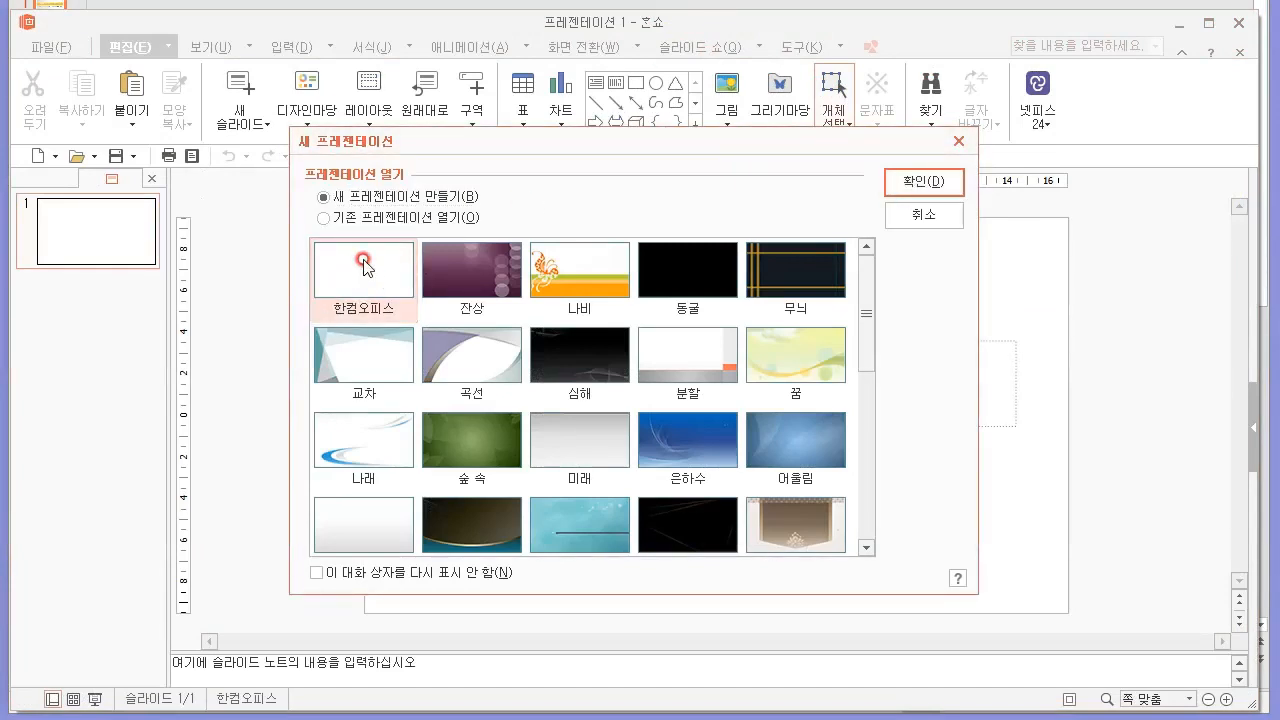
click(905, 185)
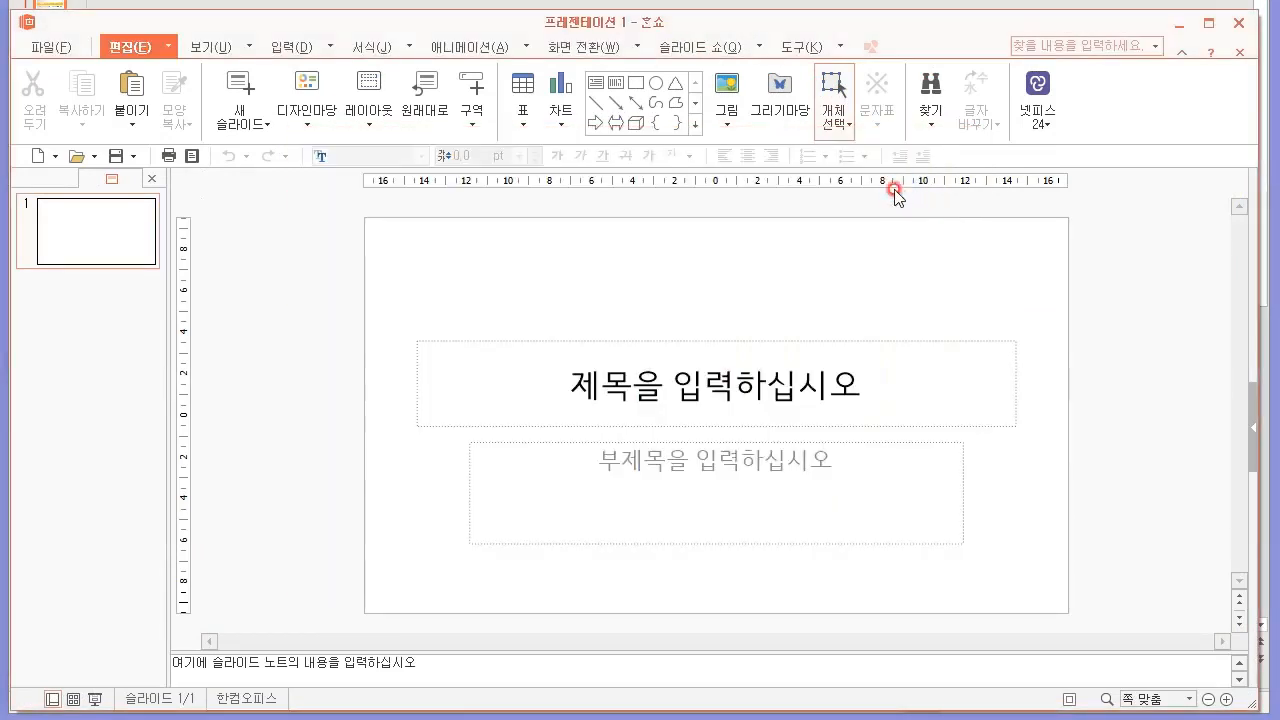
drag(531, 21, 545, 6)
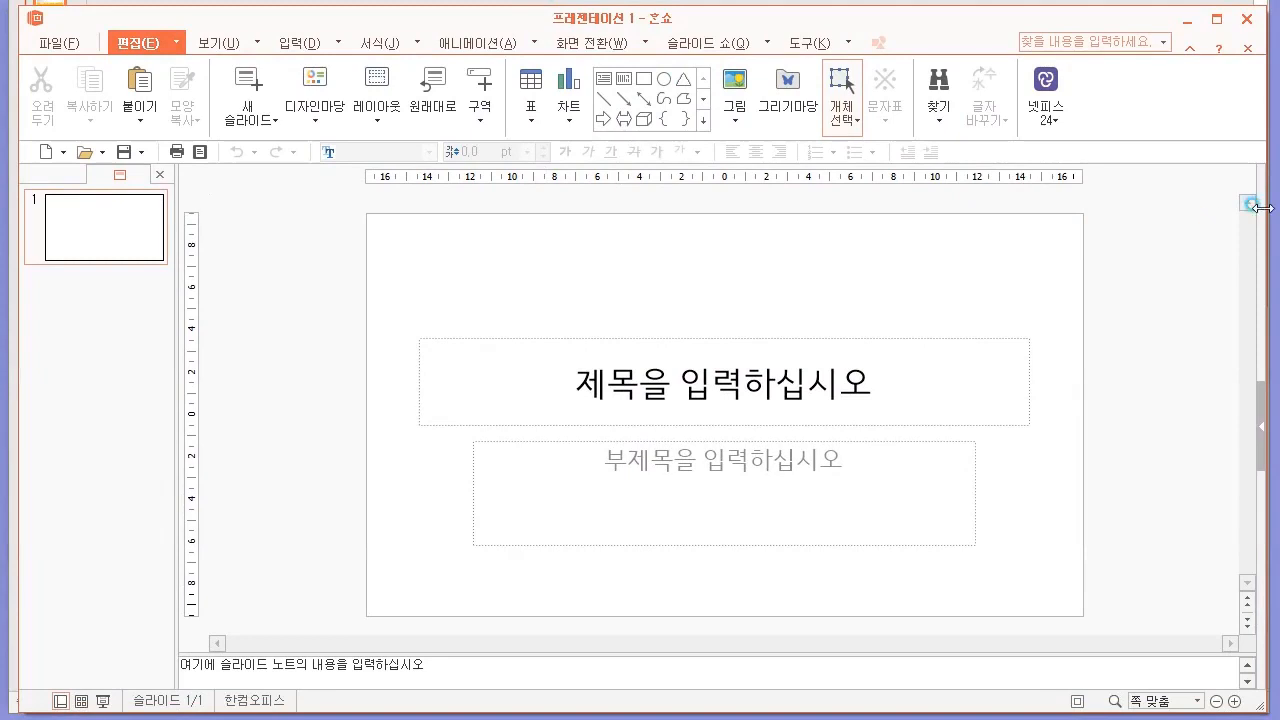
drag(1262, 207, 1270, 207)
Following the exam paper's slide-size instruction, choose A4 용지(210x297mm) as the presentation's paper type in the page setup.
key(alt+Tab)
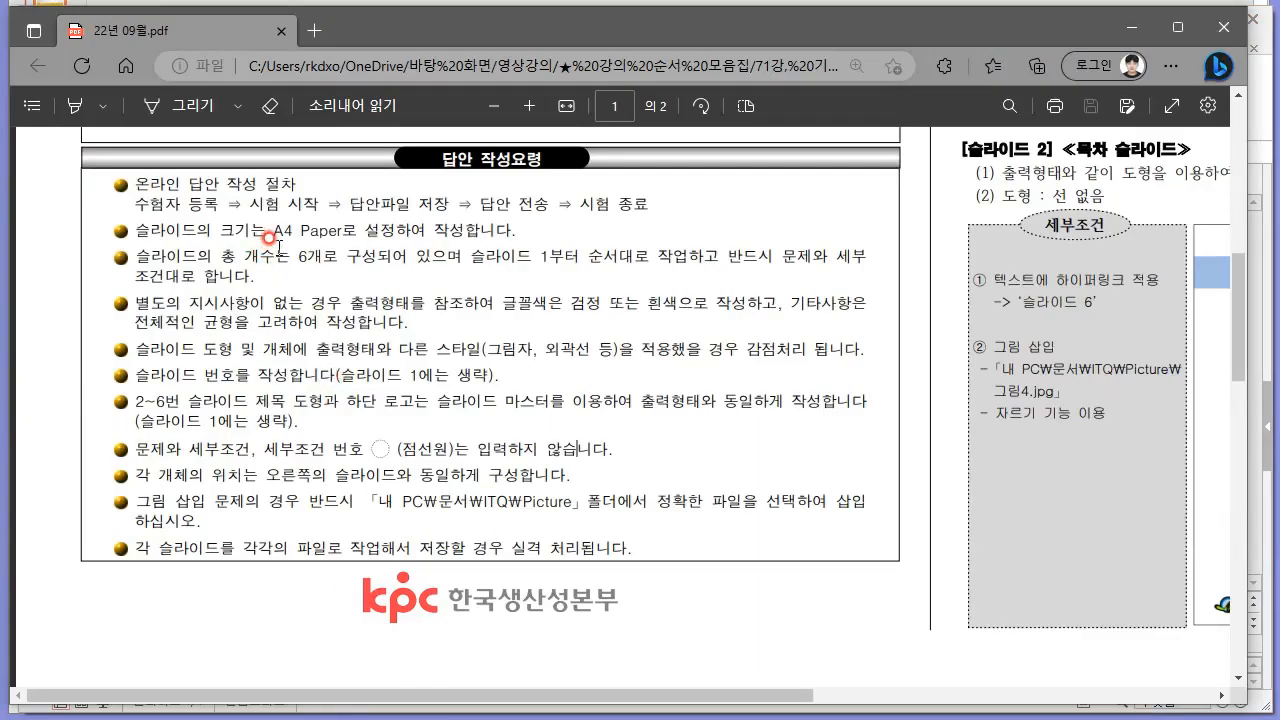
triple_click(366, 234)
click(369, 232)
key(alt+Tab)
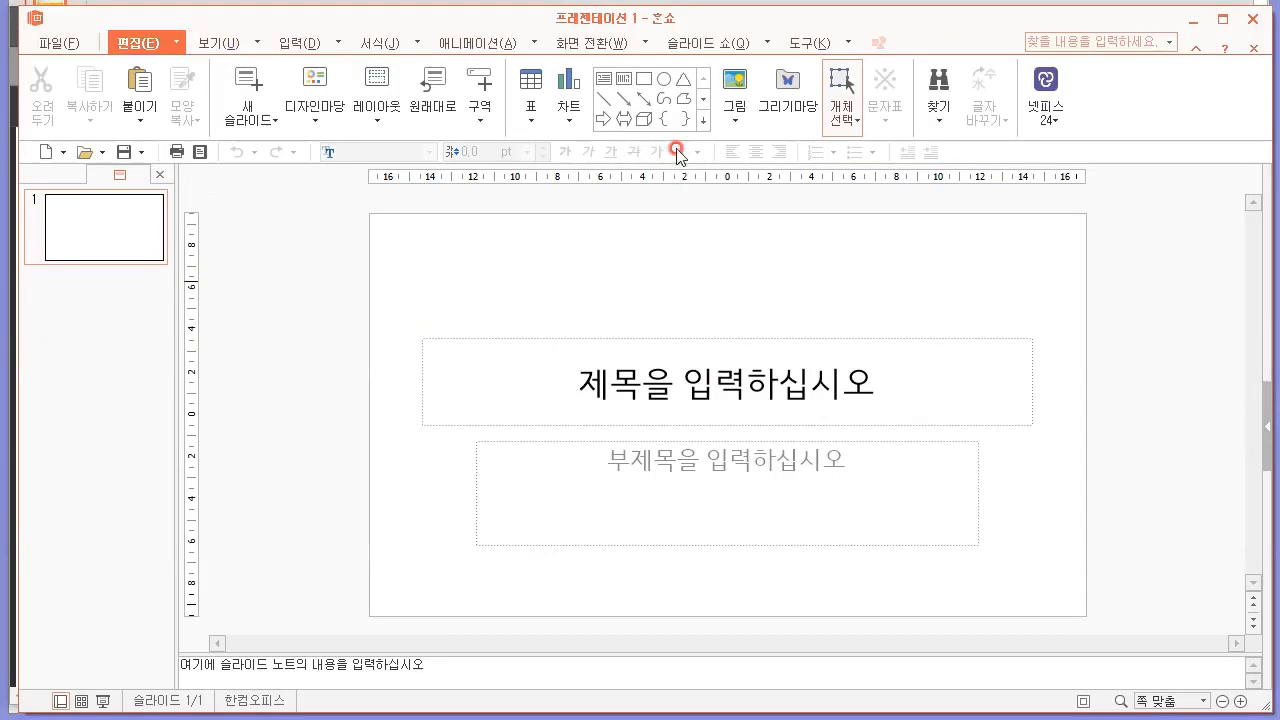
click(118, 197)
click(231, 42)
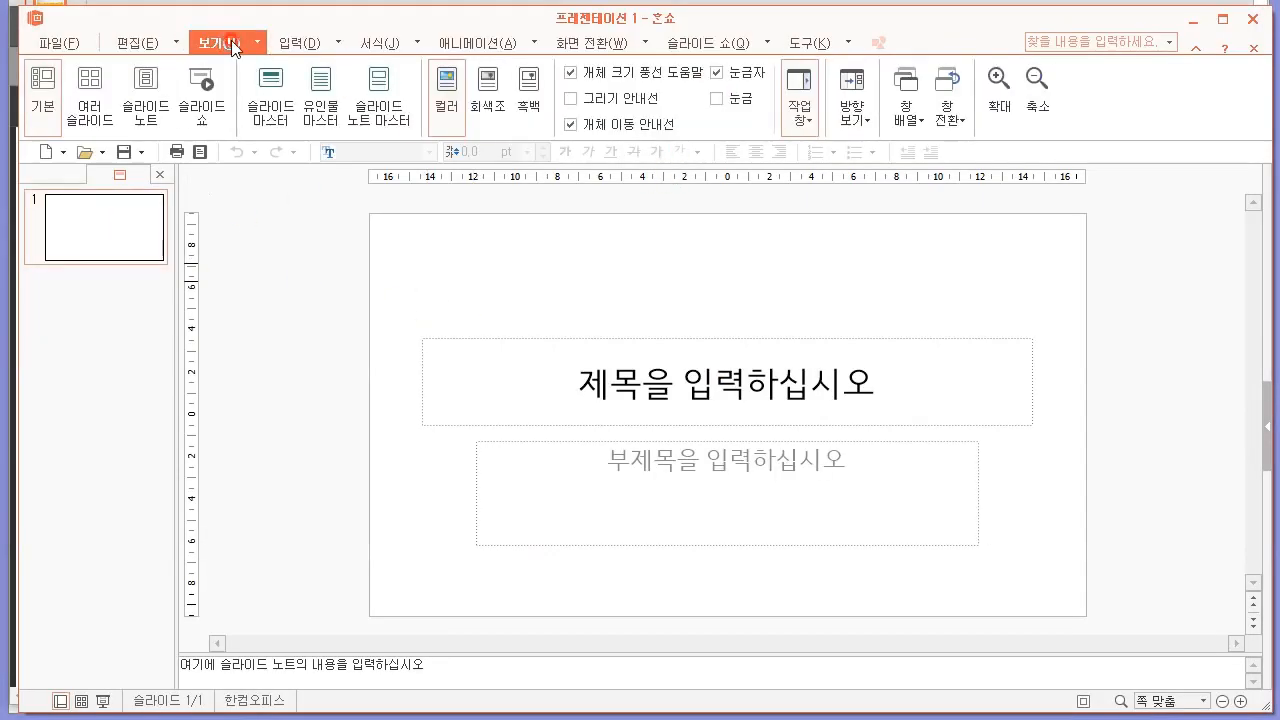
click(299, 44)
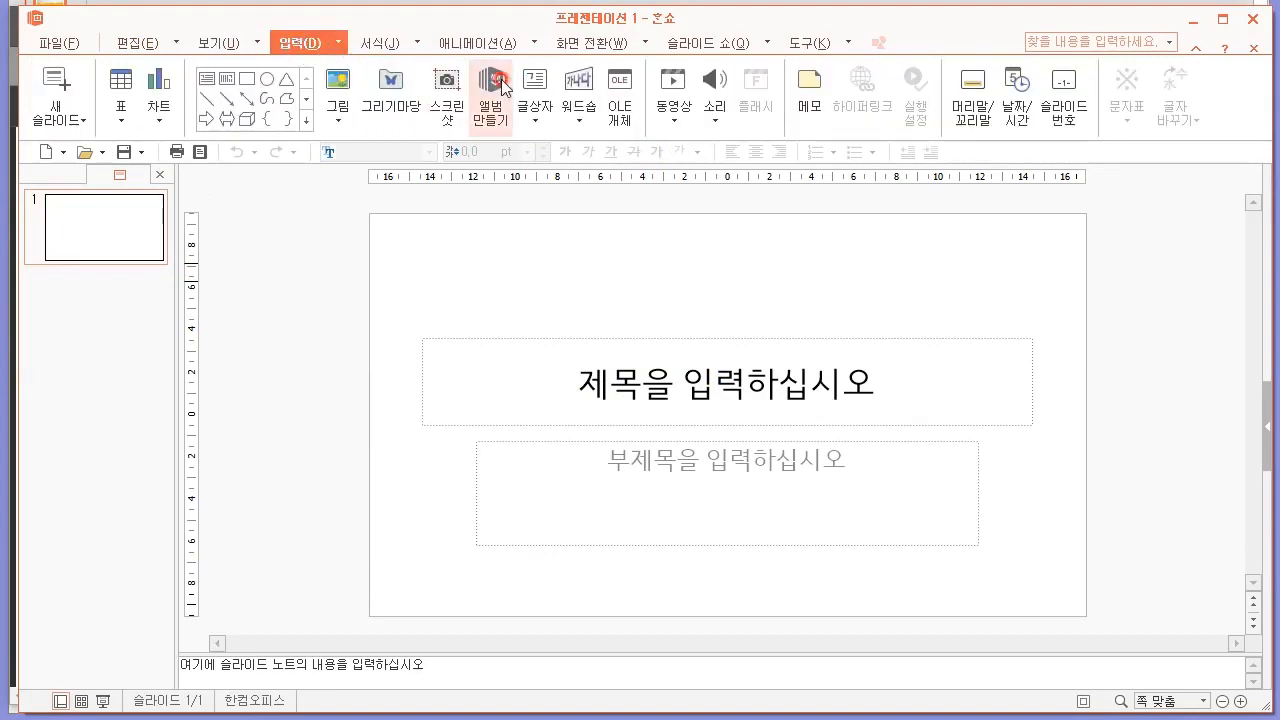
click(374, 45)
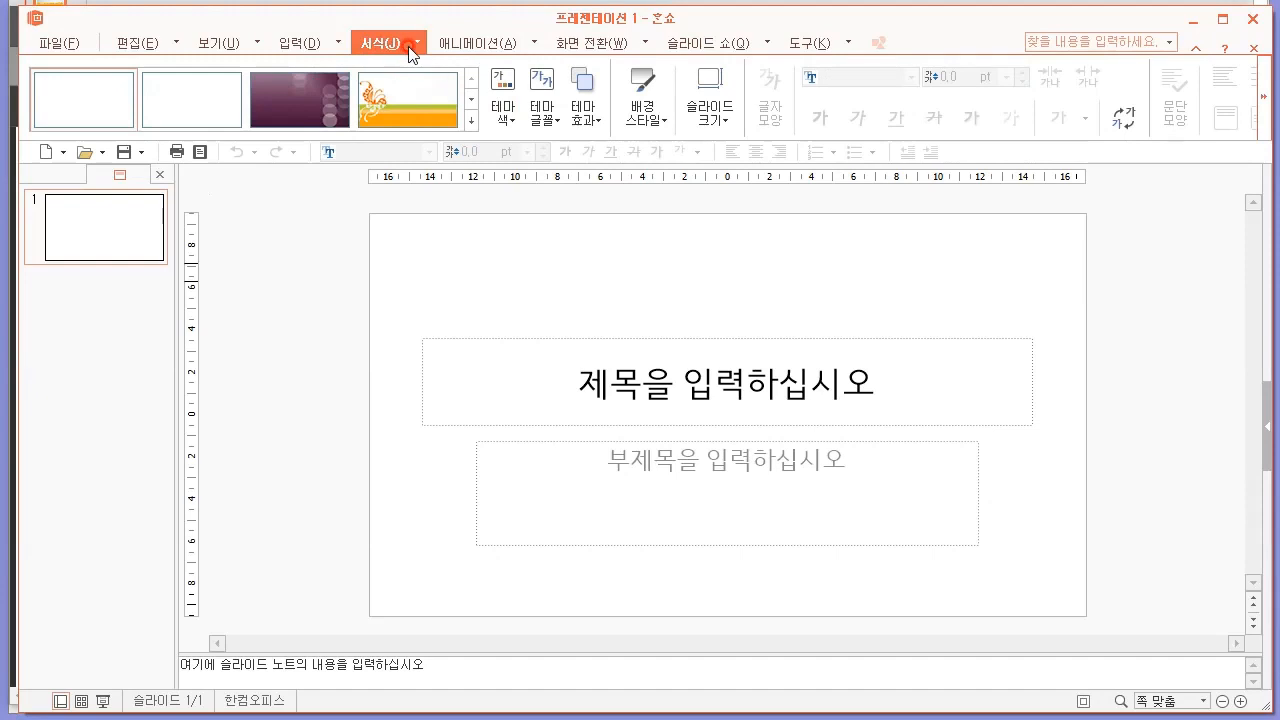
click(731, 121)
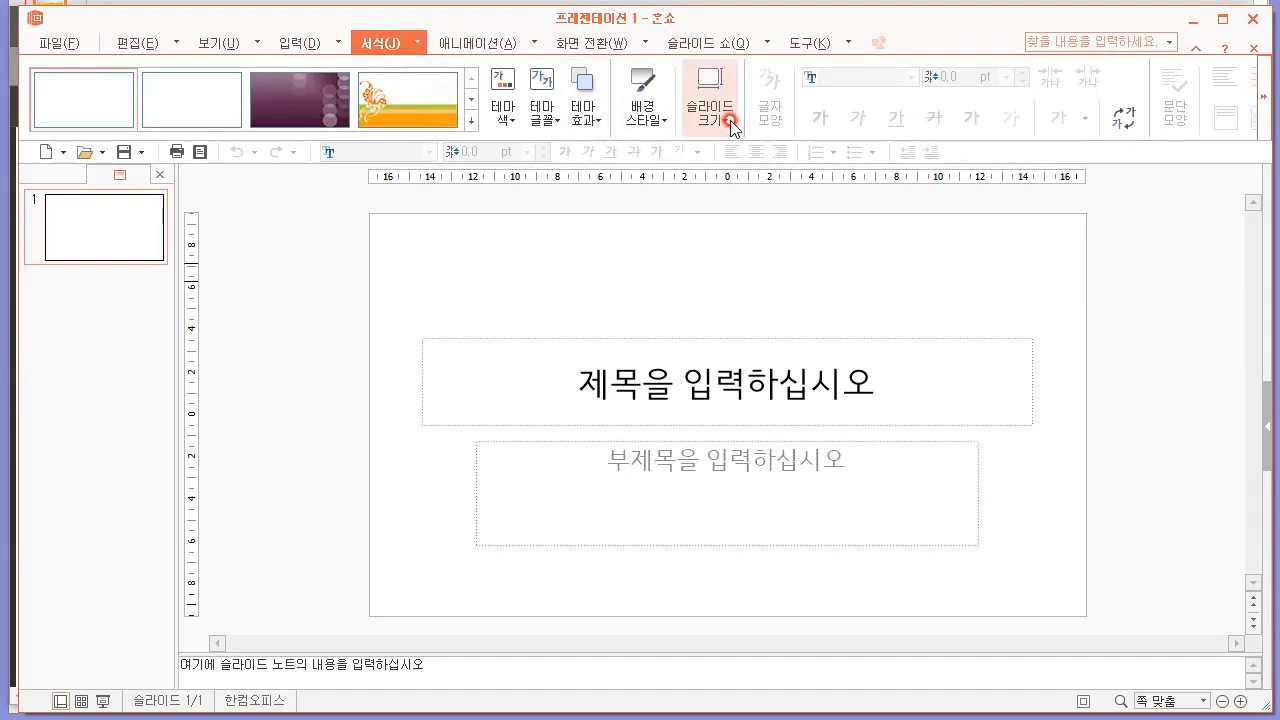
click(757, 221)
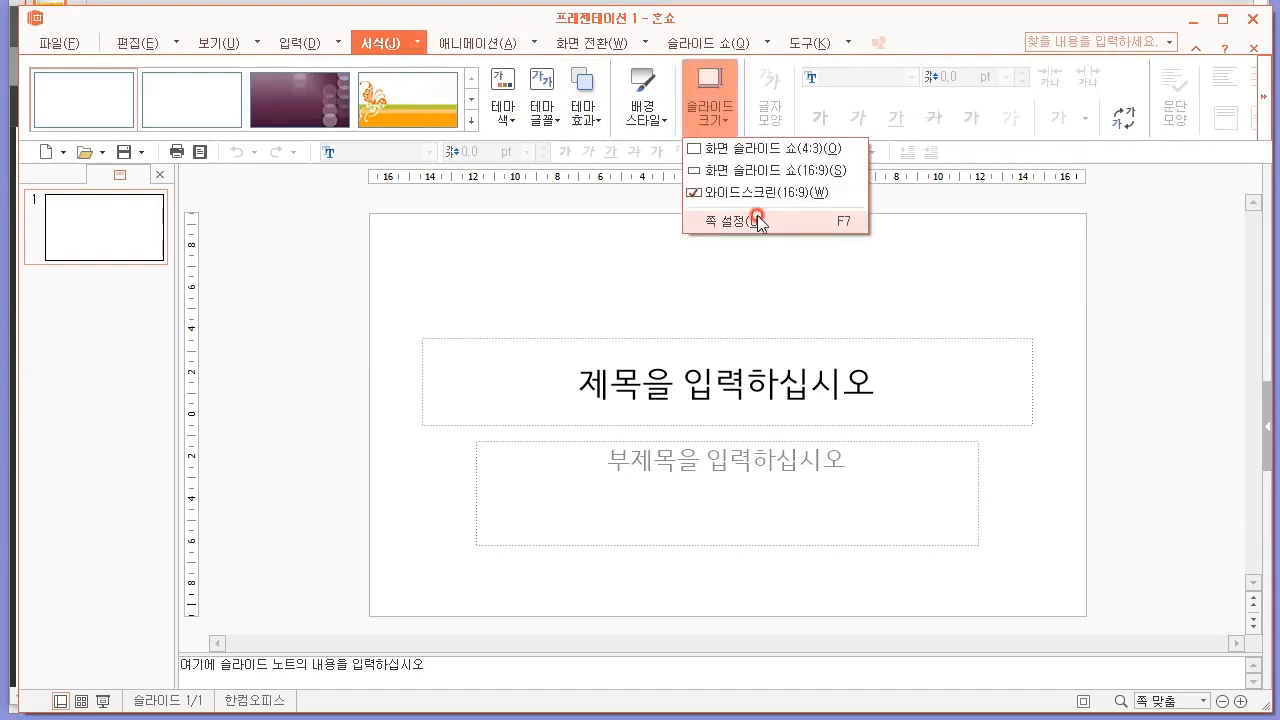
click(533, 318)
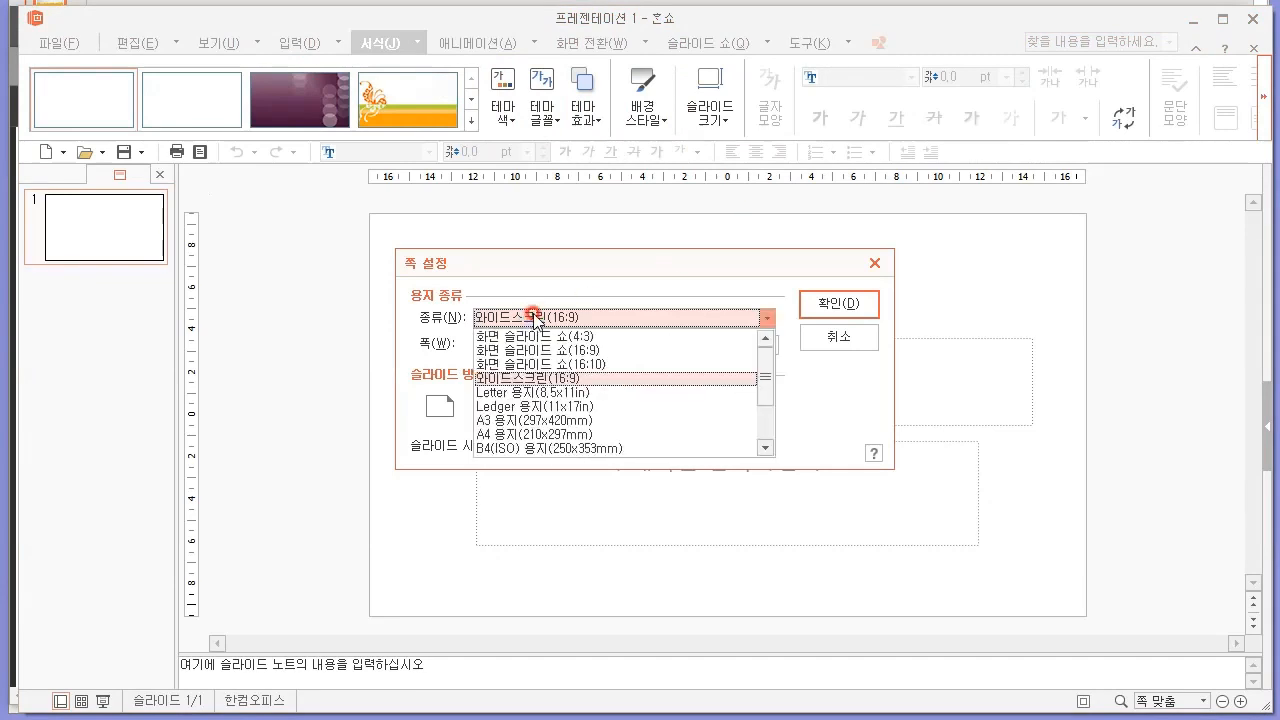
click(506, 434)
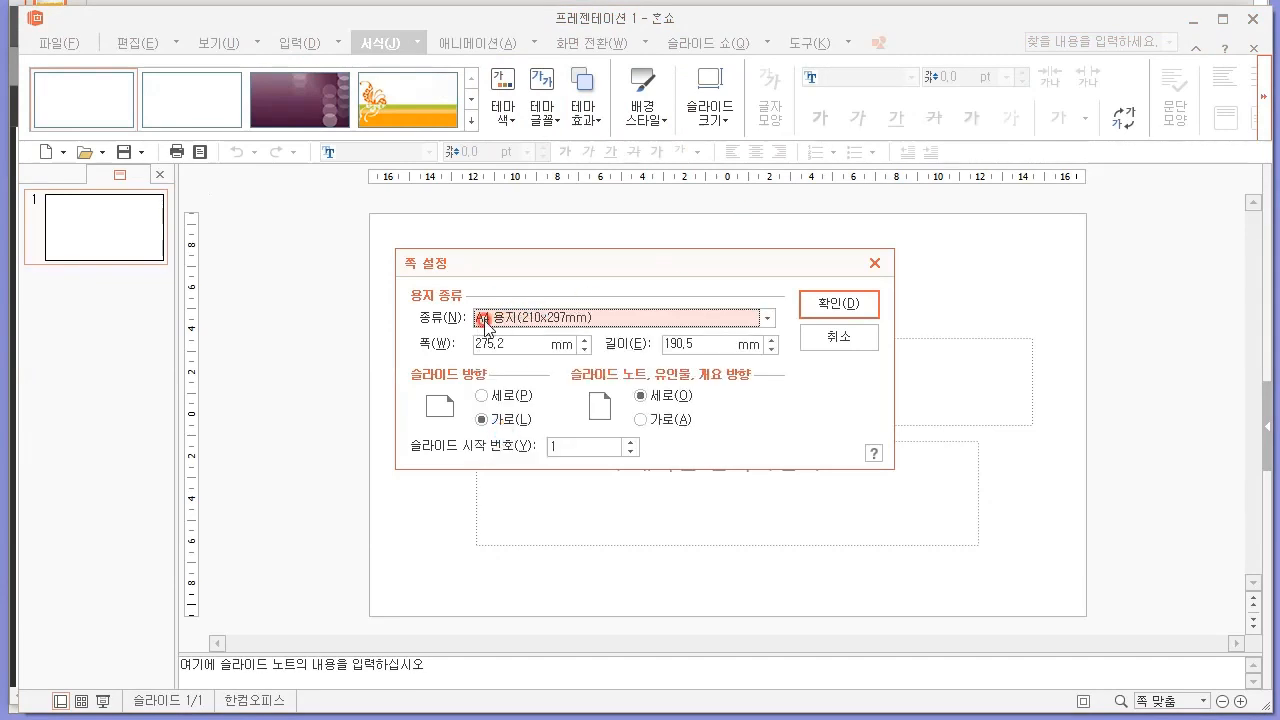
Apply the page setup with the 맞춤 확인 scaling option and collapse the slide notes area.
click(840, 306)
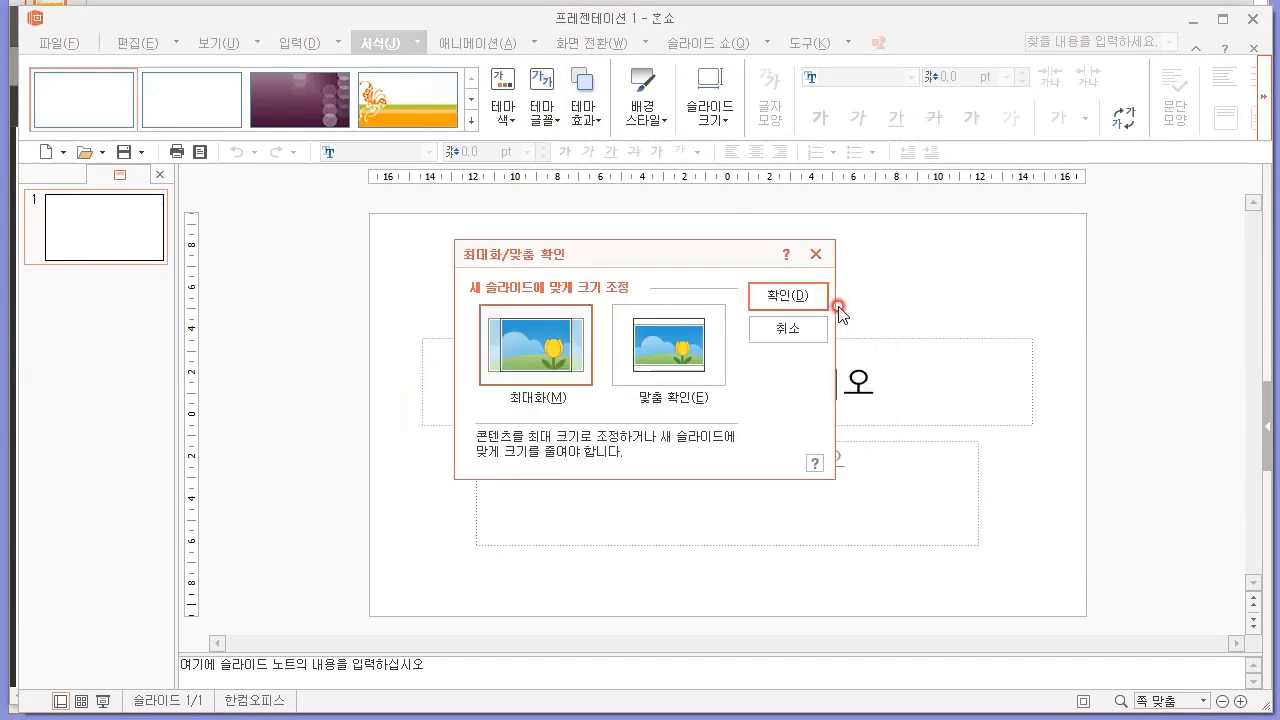
click(670, 345)
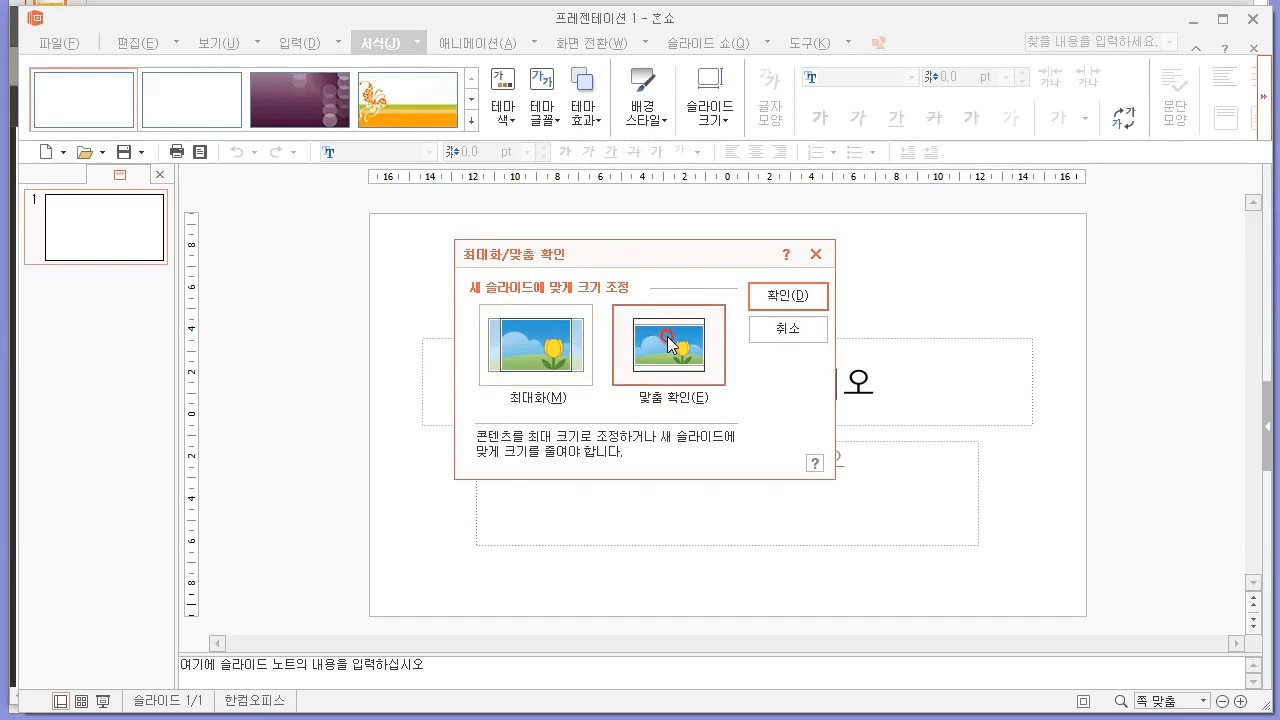
click(768, 298)
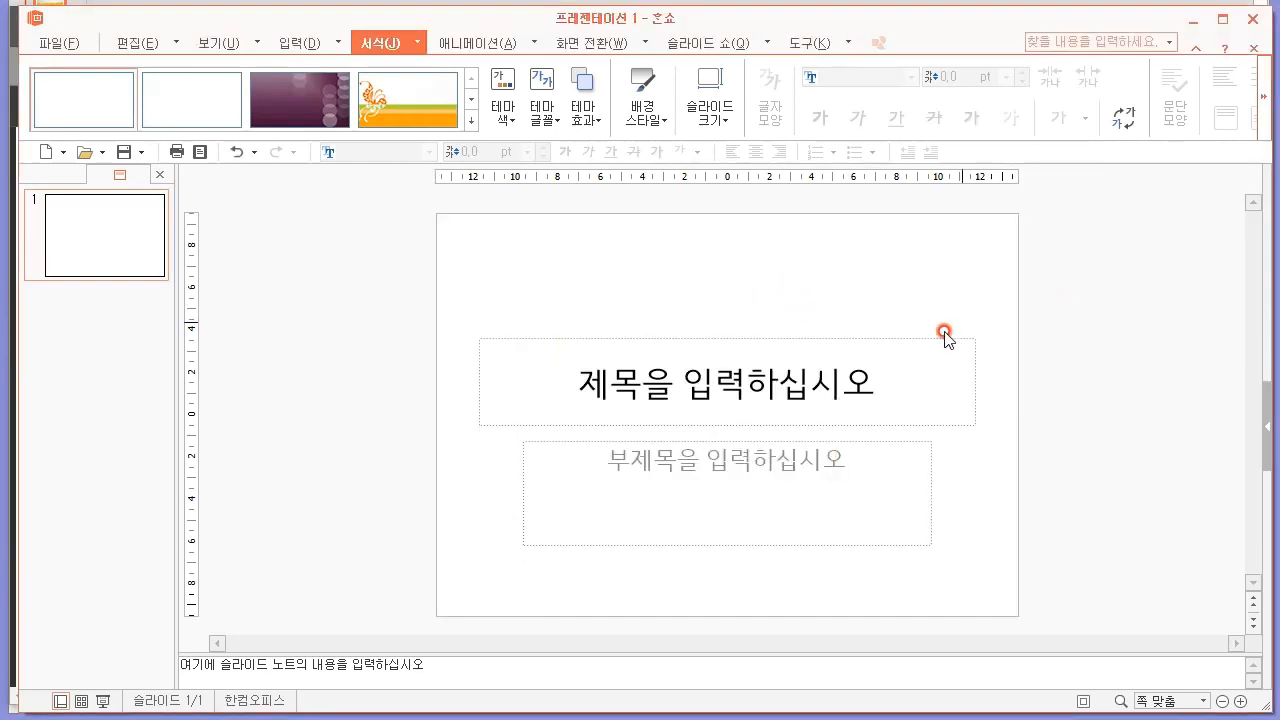
drag(573, 646, 572, 716)
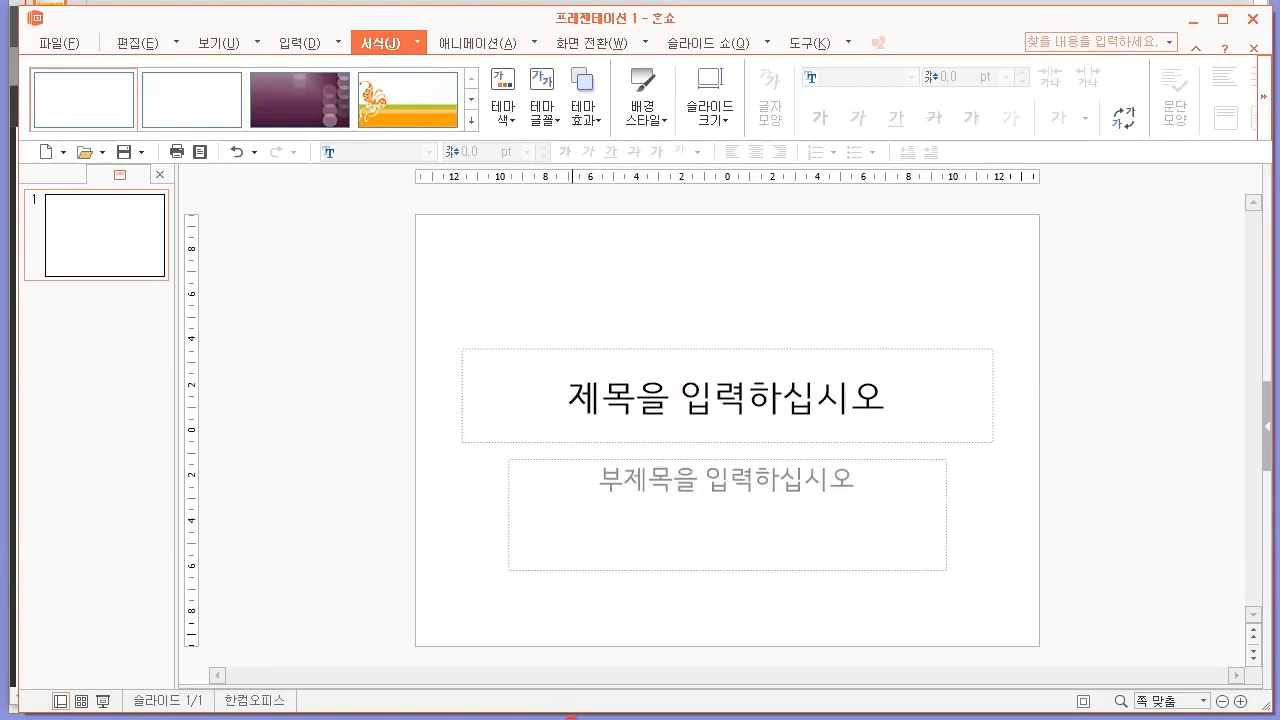
Read the 답안 작성요령 rules in the exam paper on slide count, font colors, shape styles, slide numbers and the slide master.
key(alt+Tab)
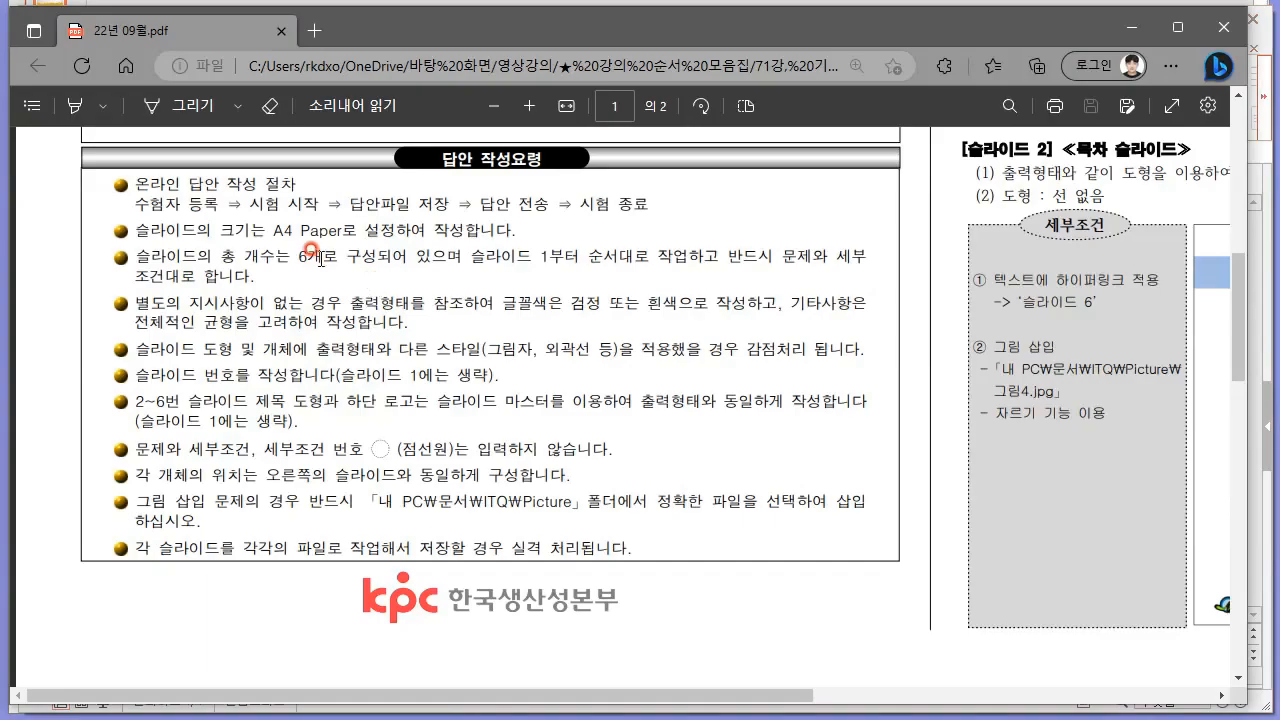
drag(226, 248, 797, 250)
click(505, 241)
click(797, 250)
drag(150, 300, 652, 341)
click(650, 341)
drag(270, 350, 523, 350)
click(523, 350)
drag(160, 374, 500, 382)
click(434, 373)
click(494, 379)
drag(167, 402, 632, 398)
click(632, 398)
key(alt+Tab)
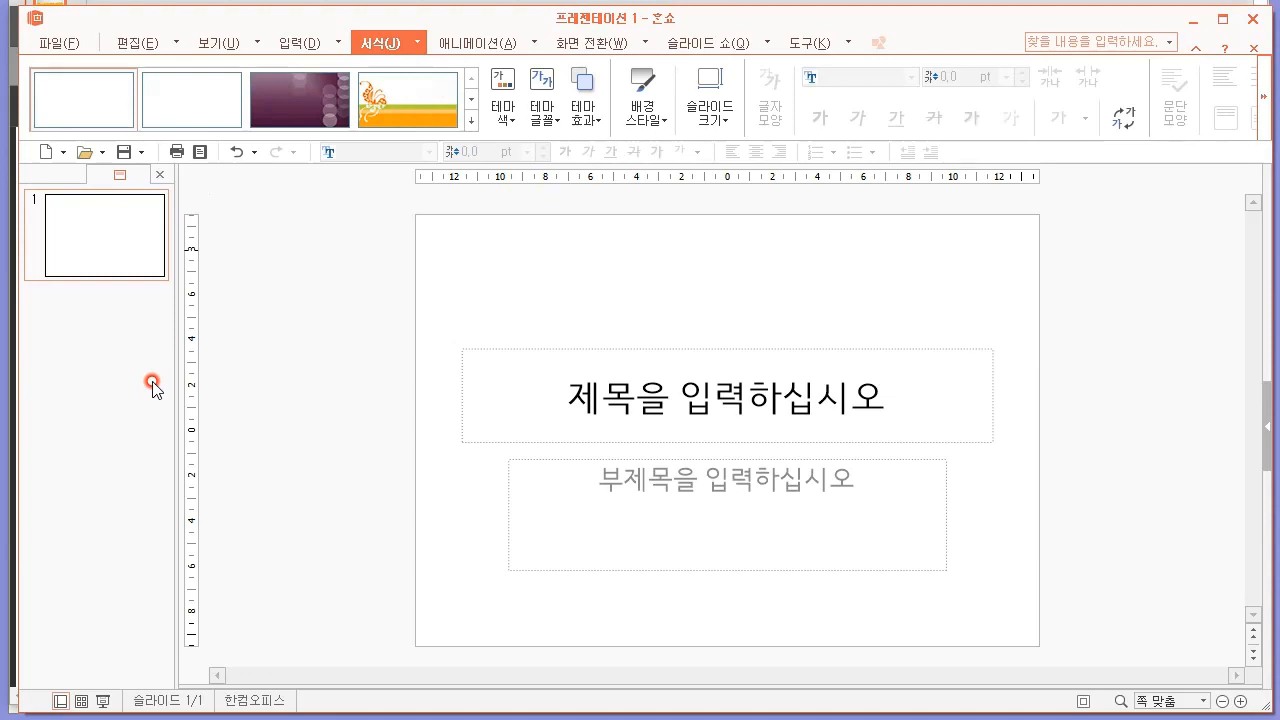
key(alt+Tab)
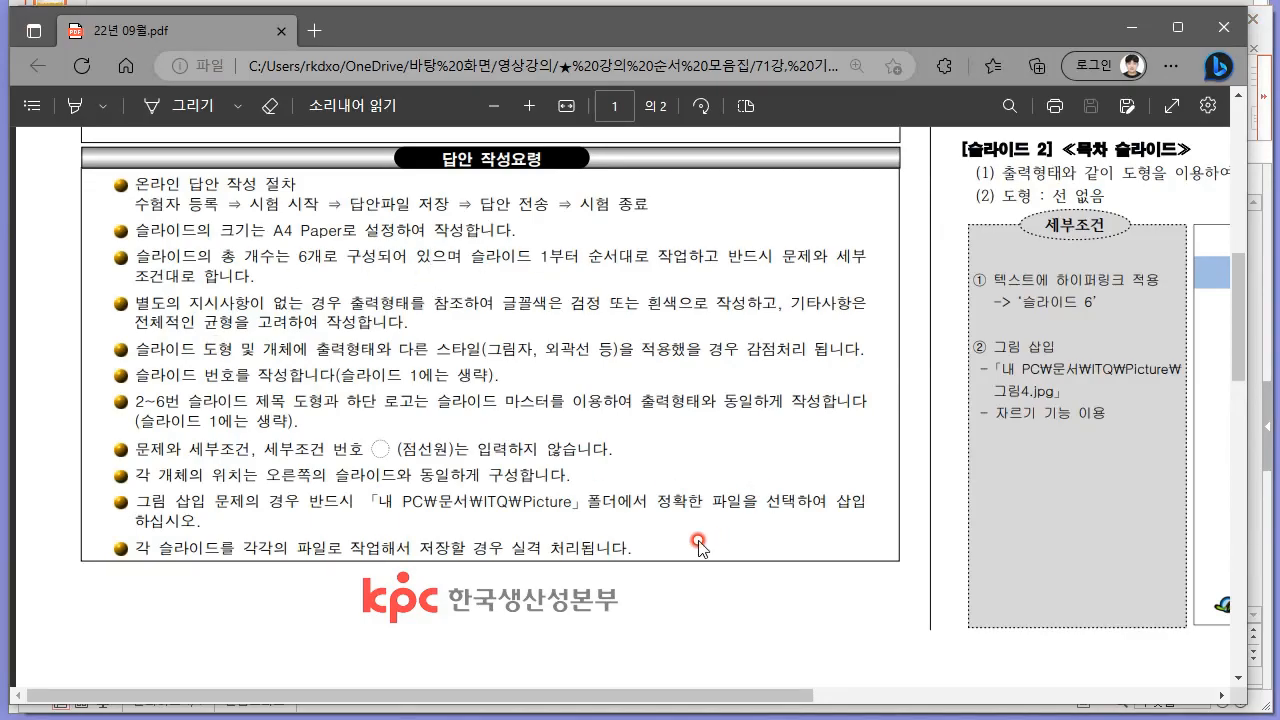
Examine the exam paper's 전체구성 requirements, the 표지 디자인 of slide 1 and the 목차 슬라이드 of slide 2.
scroll(698, 545, up, 6)
drag(732, 695, 1133, 688)
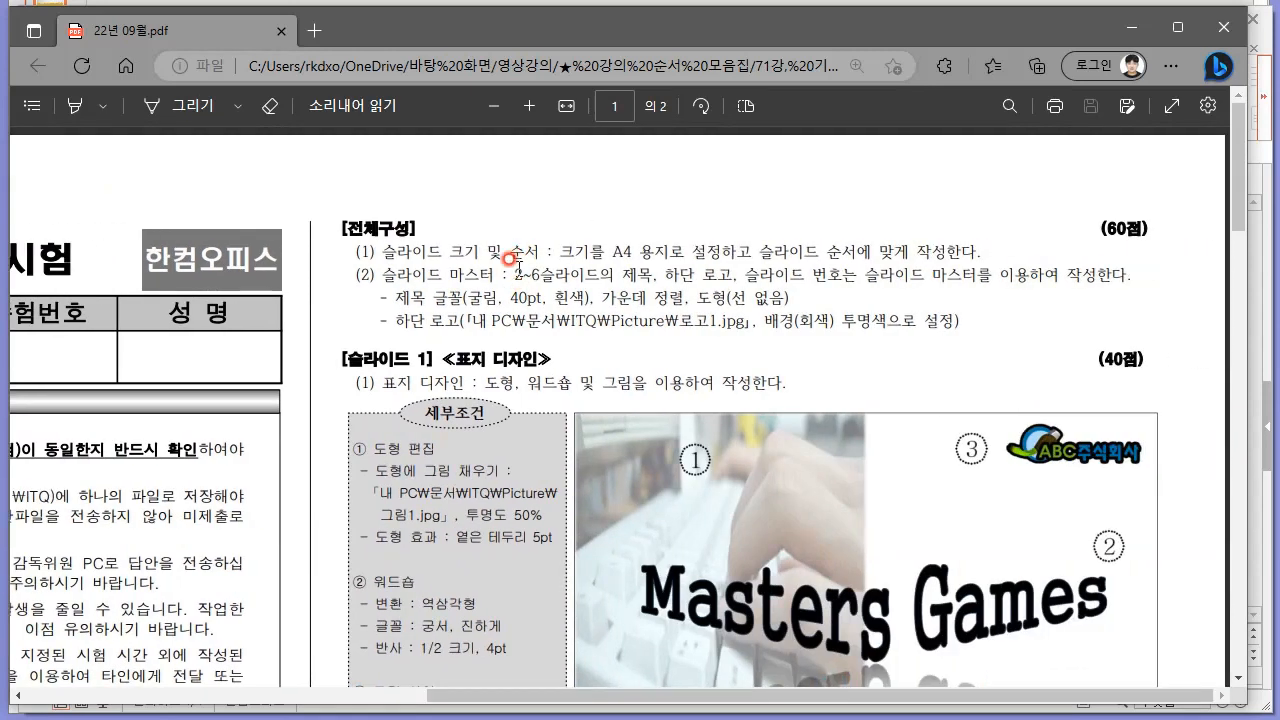
scroll(514, 260, down, 3)
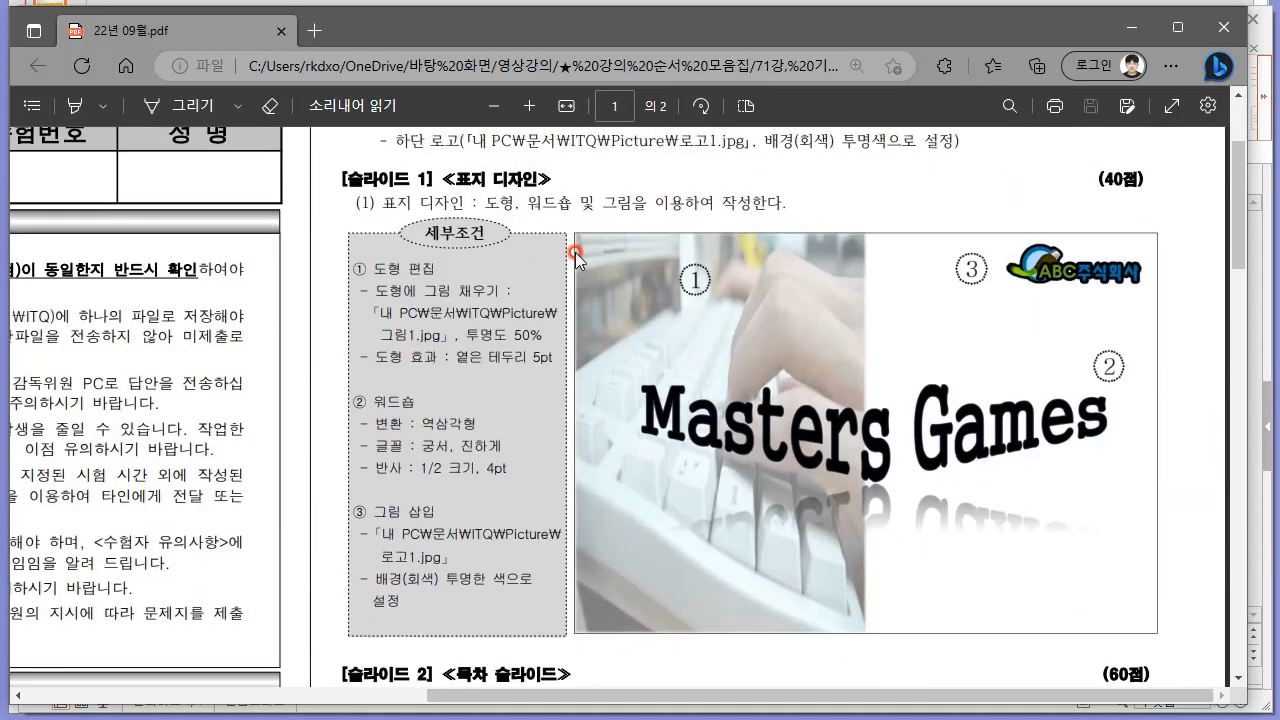
scroll(597, 274, down, 4)
scroll(628, 319, up, 5)
scroll(619, 347, down, 6)
scroll(619, 347, down, 3)
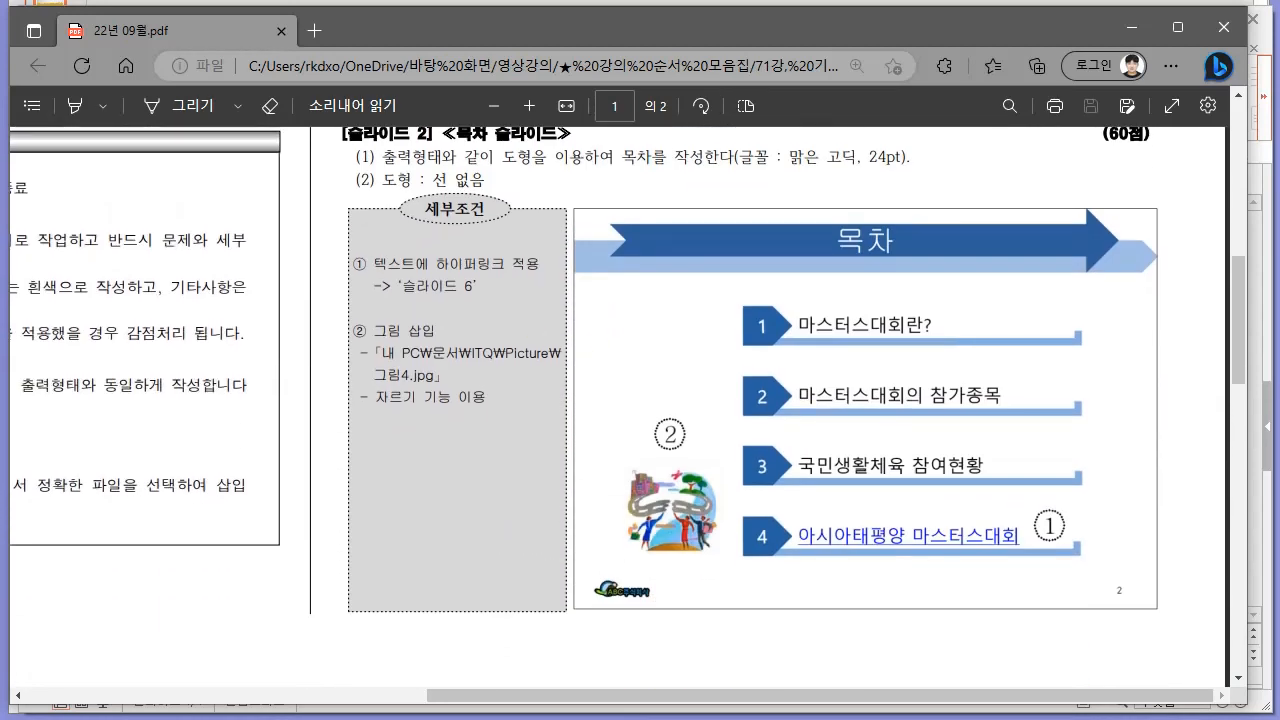
Switch back to 한쇼 and add a second slide with the 빈 화면 layout.
key(alt+Tab)
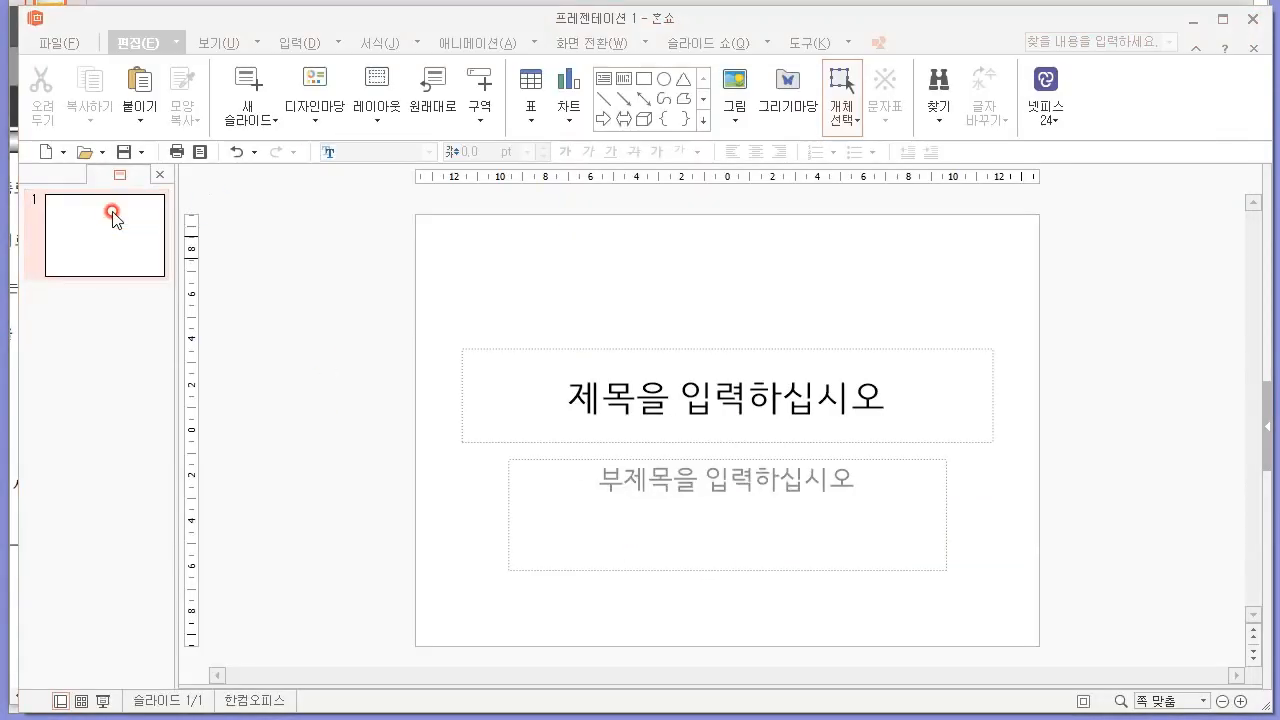
click(167, 55)
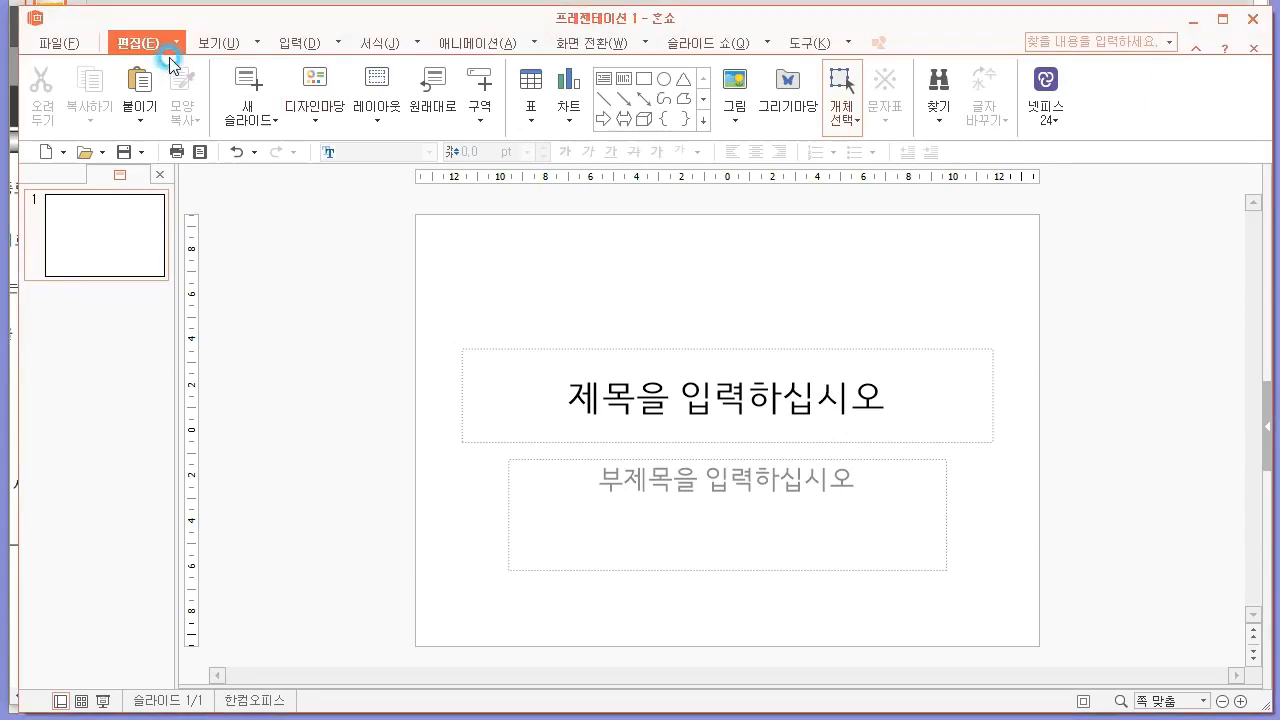
click(376, 100)
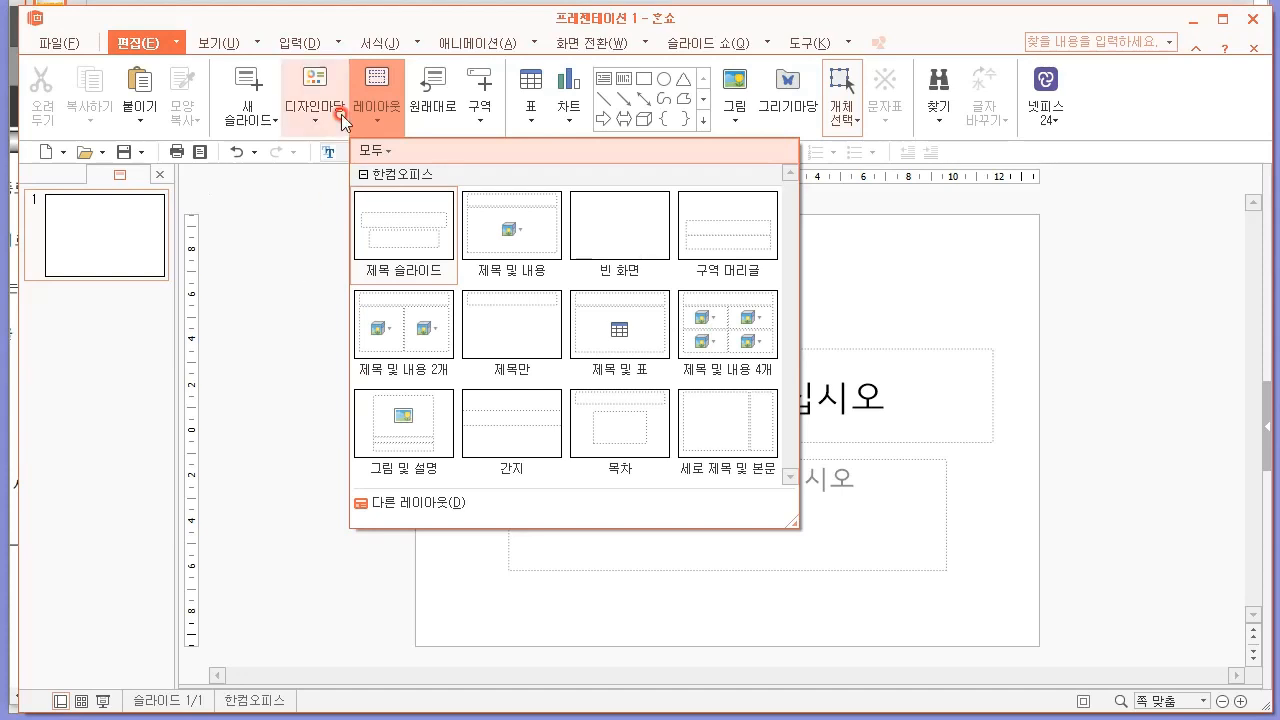
click(266, 125)
click(266, 128)
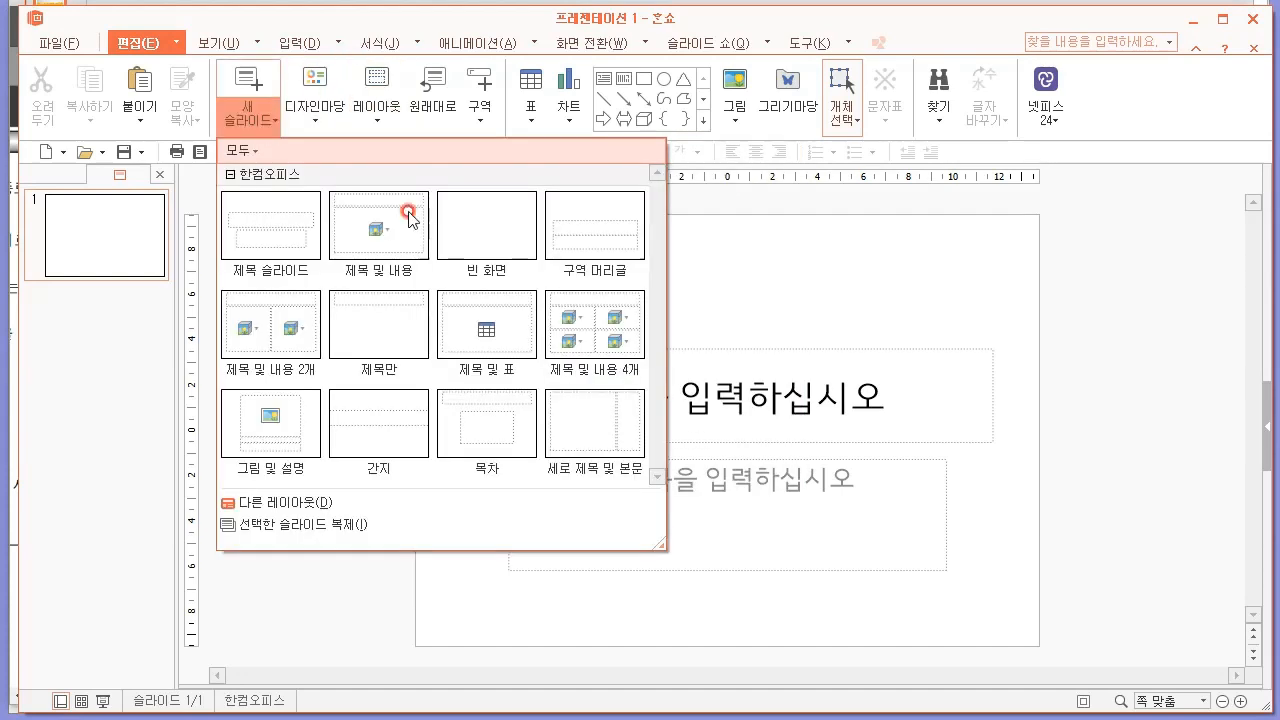
click(477, 212)
Add four more blank slides after slide 2 to make six in all, and return to slide 1.
right_click(126, 322)
click(103, 343)
key(Return)
key(Return)
key(Return)
key(Return)
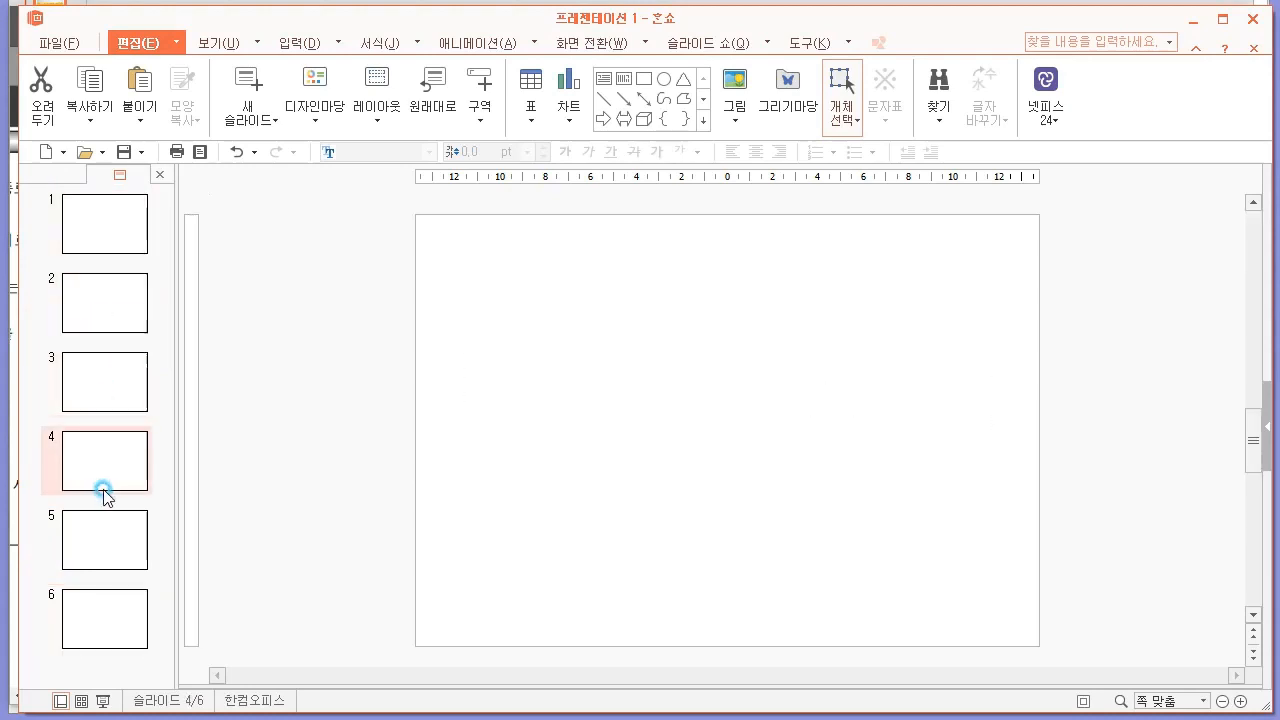
click(106, 227)
click(112, 312)
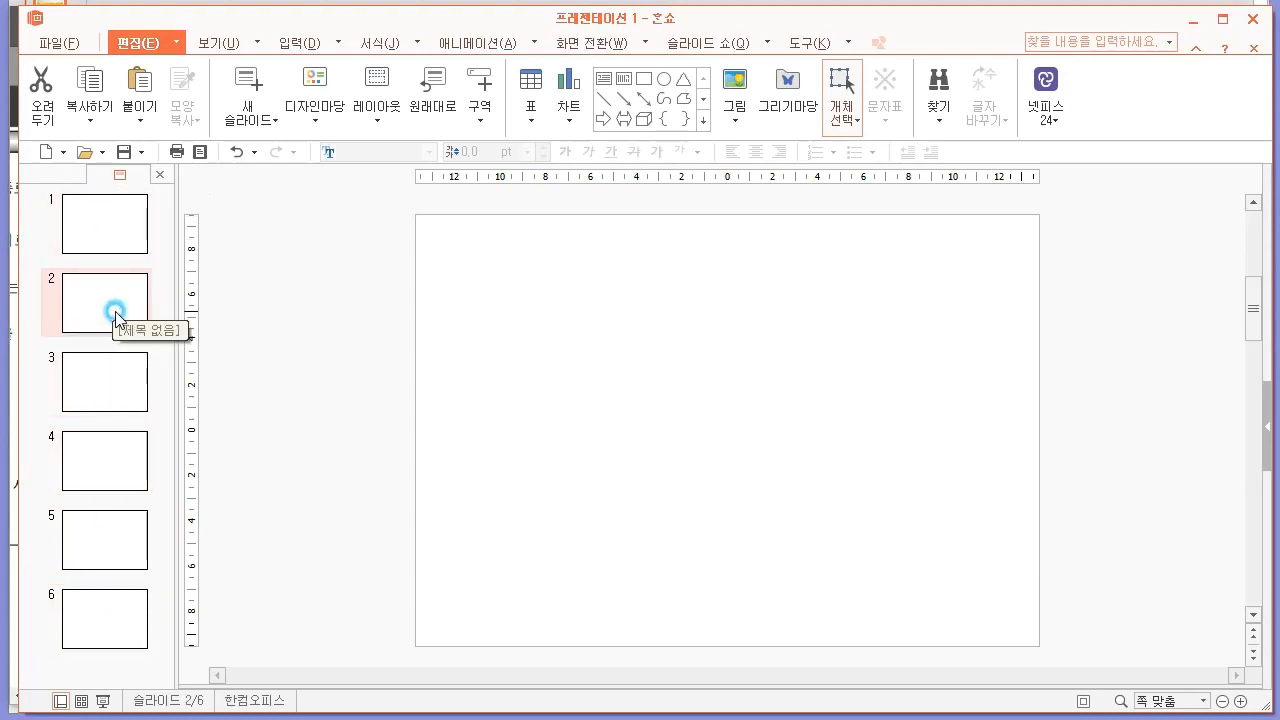
click(82, 220)
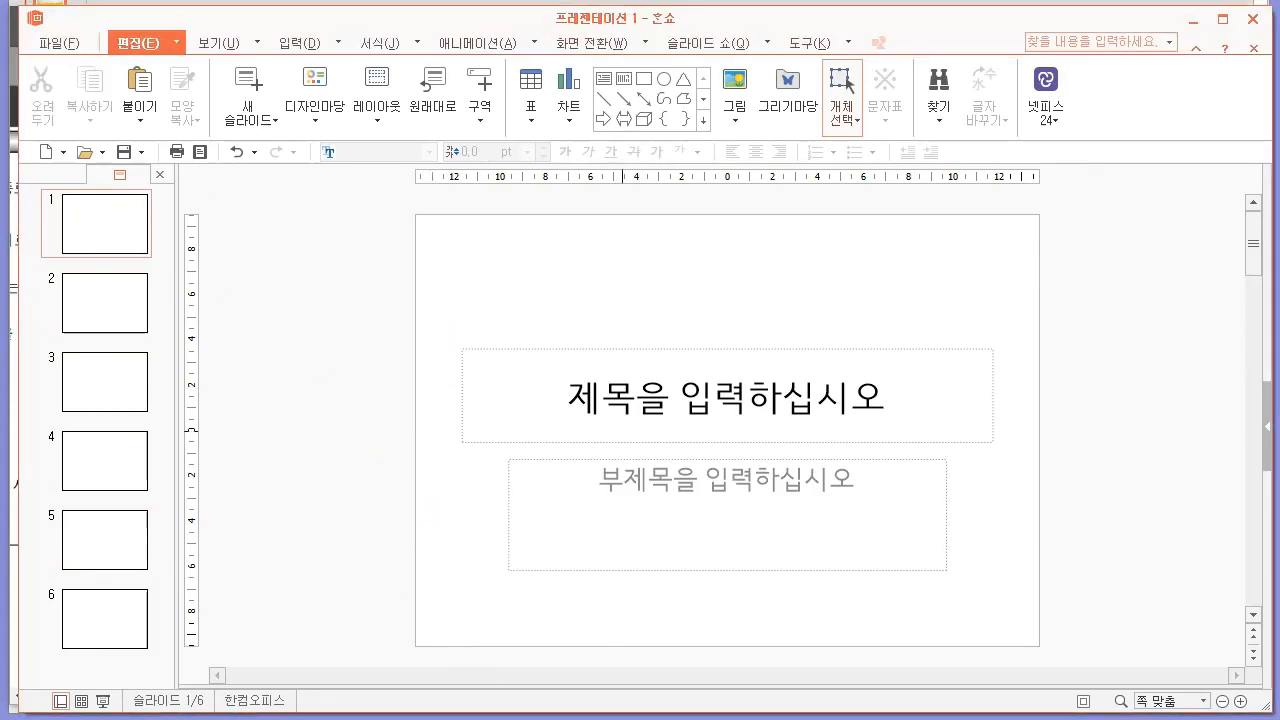
In the 부록파일 text file, write the heading "2강 진도 내용" and the line "- 슬라이드 마스터 : 개체(표, 그림 등)들을 고정적으로 표시하는 기능".
click(725, 254)
text(2)
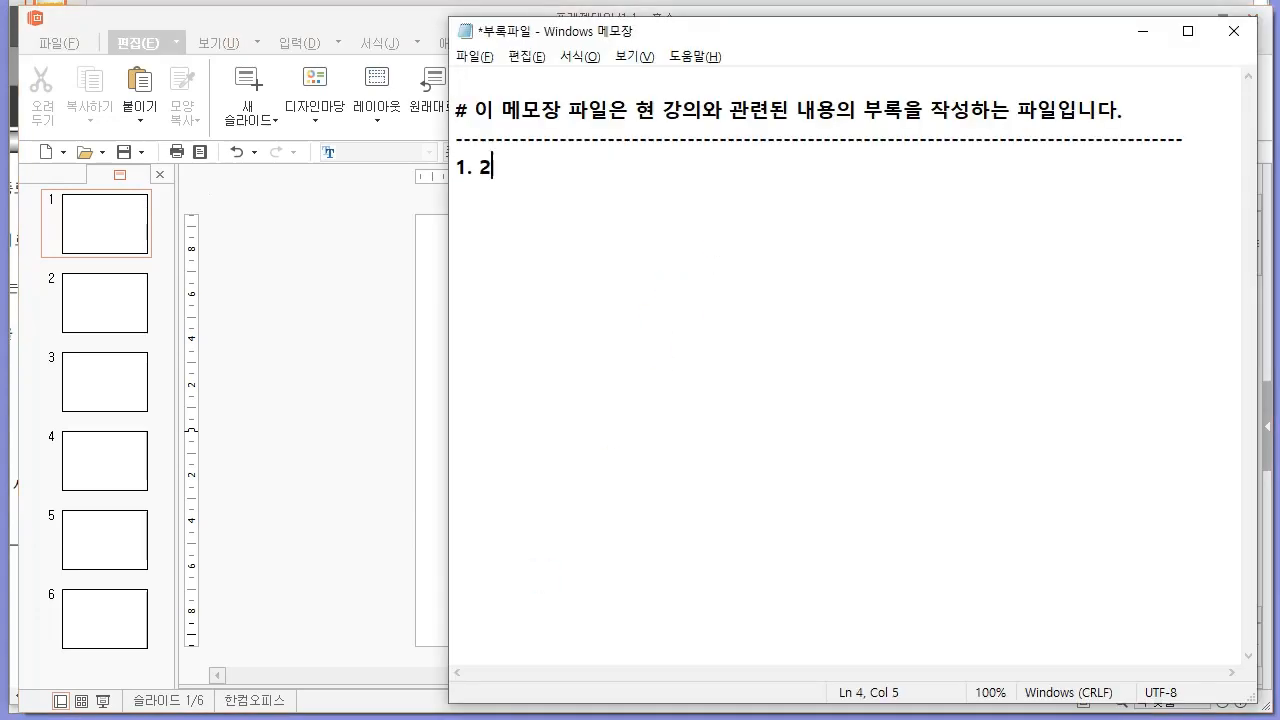
text(강 진도 내용)
key(Return)
text(- 슬라이드 마스터 : 개체드)
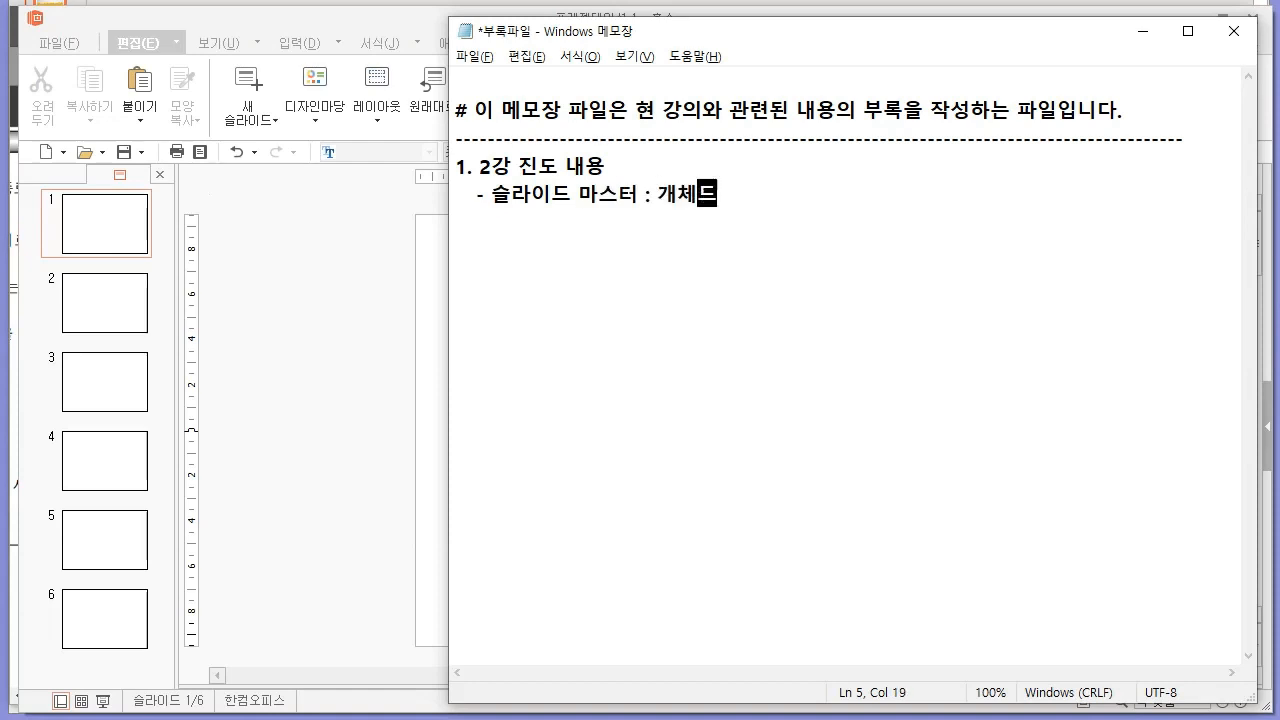
key(Return)
text(9)
key(BackSpace)
key(BackSpace)
key(BackSpace)
text(표, 그림 드)
text()들을 고정적으로 푯)
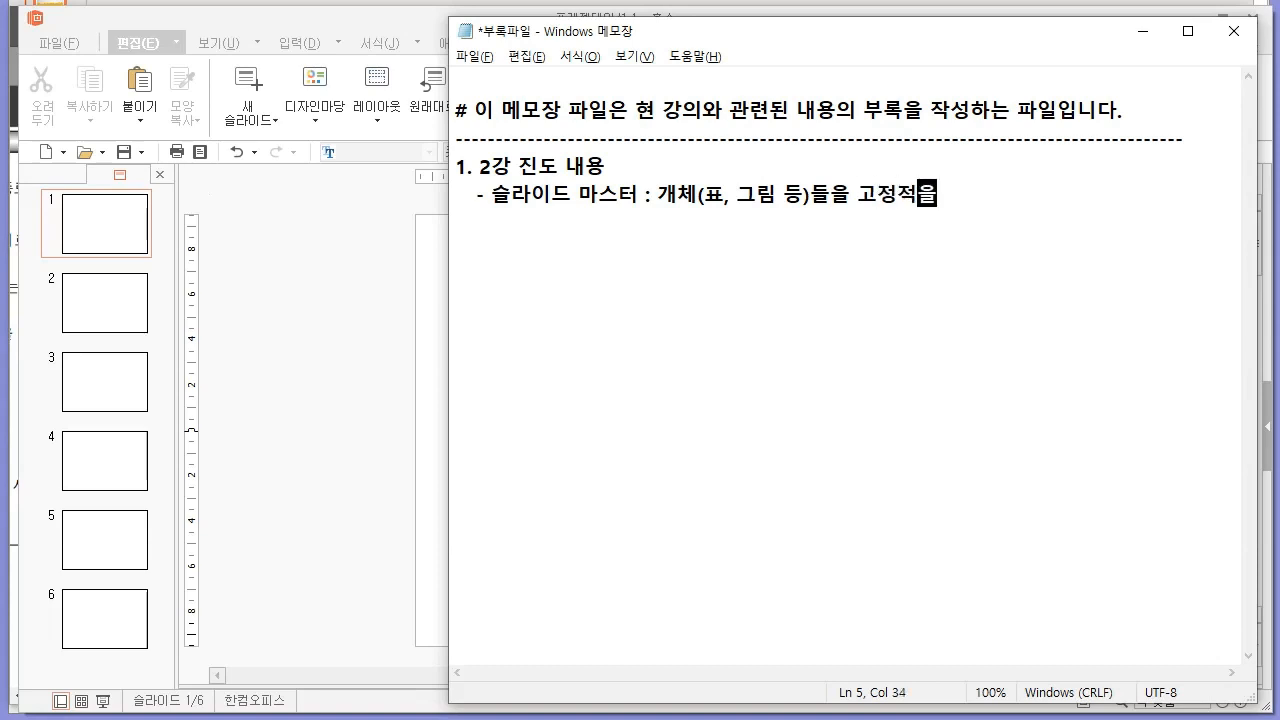
text(시하는 기능)
key(Return)
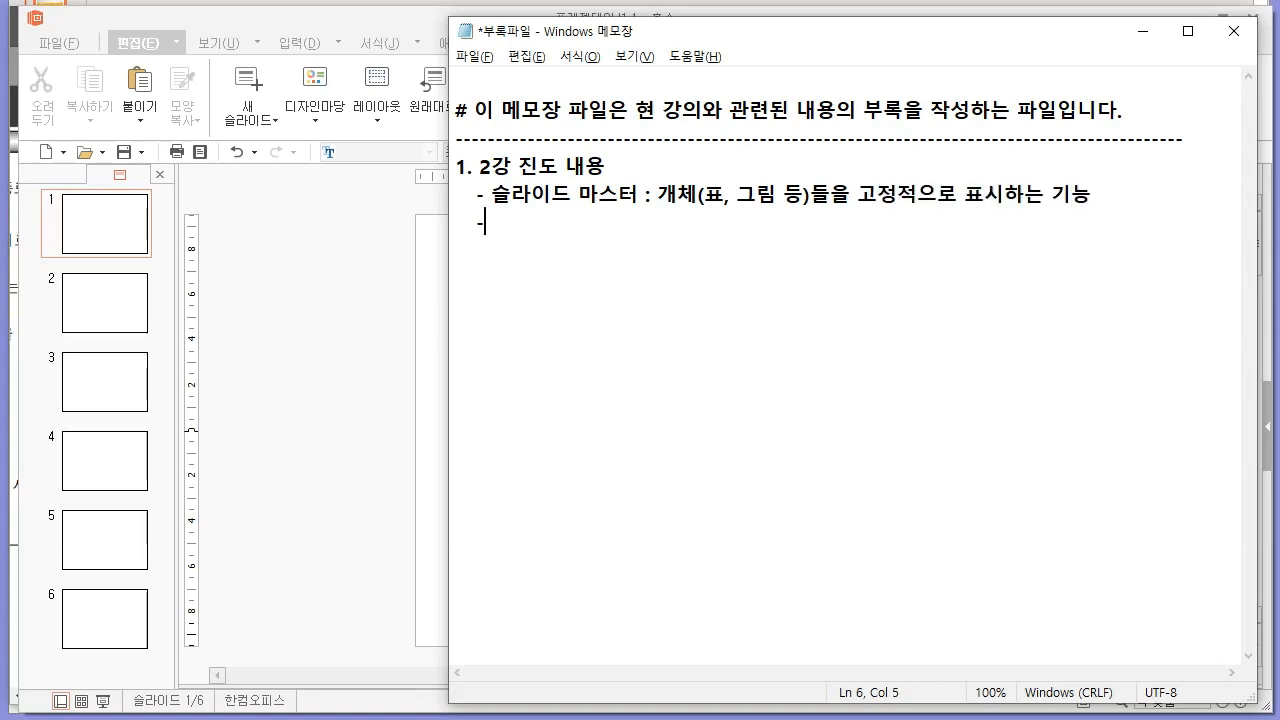
Add the note "- 세팅 : A4로 변경 - 슬라이드 6개(제목 슬라이드, 빈 화면) - 슬라이드 마스터 설정", start another bullet and save the file.
text(- 세팅 : A4로 변경 -0 슬라이드 6개(제목)
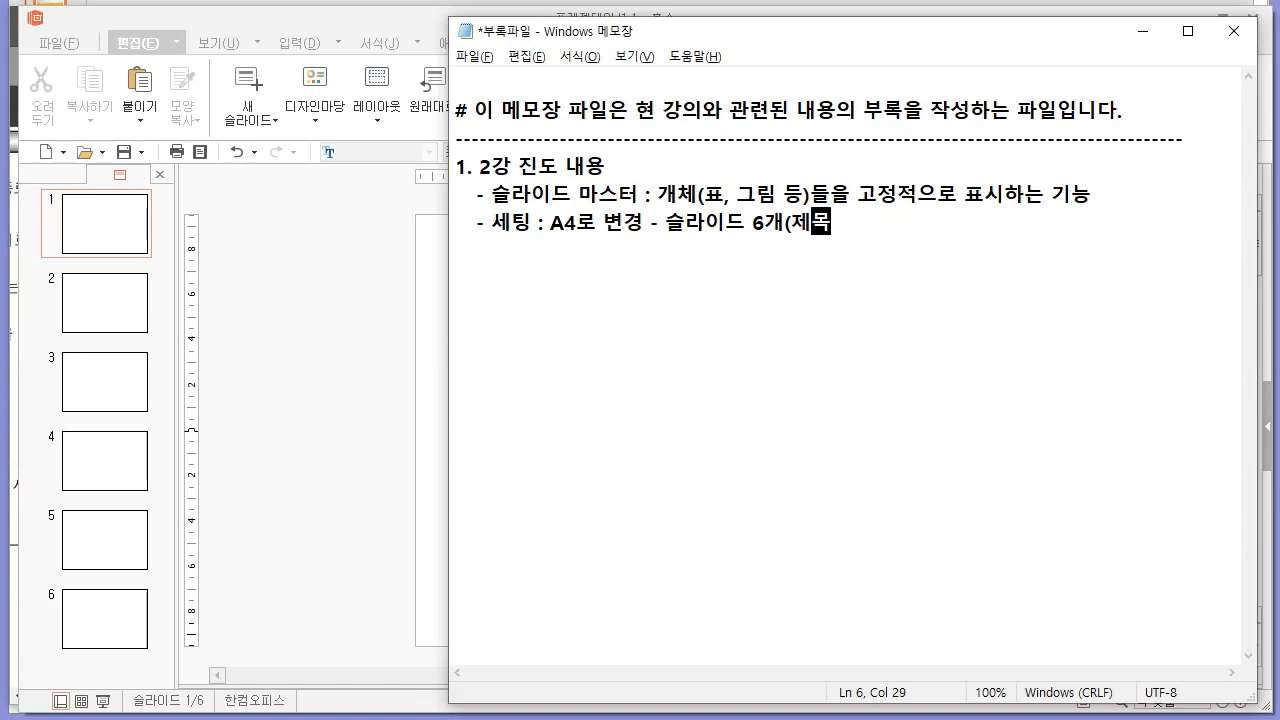
text( 슬라이드, ㅁ)
text( 화면))
text( - 슬라이드 마스터 설)
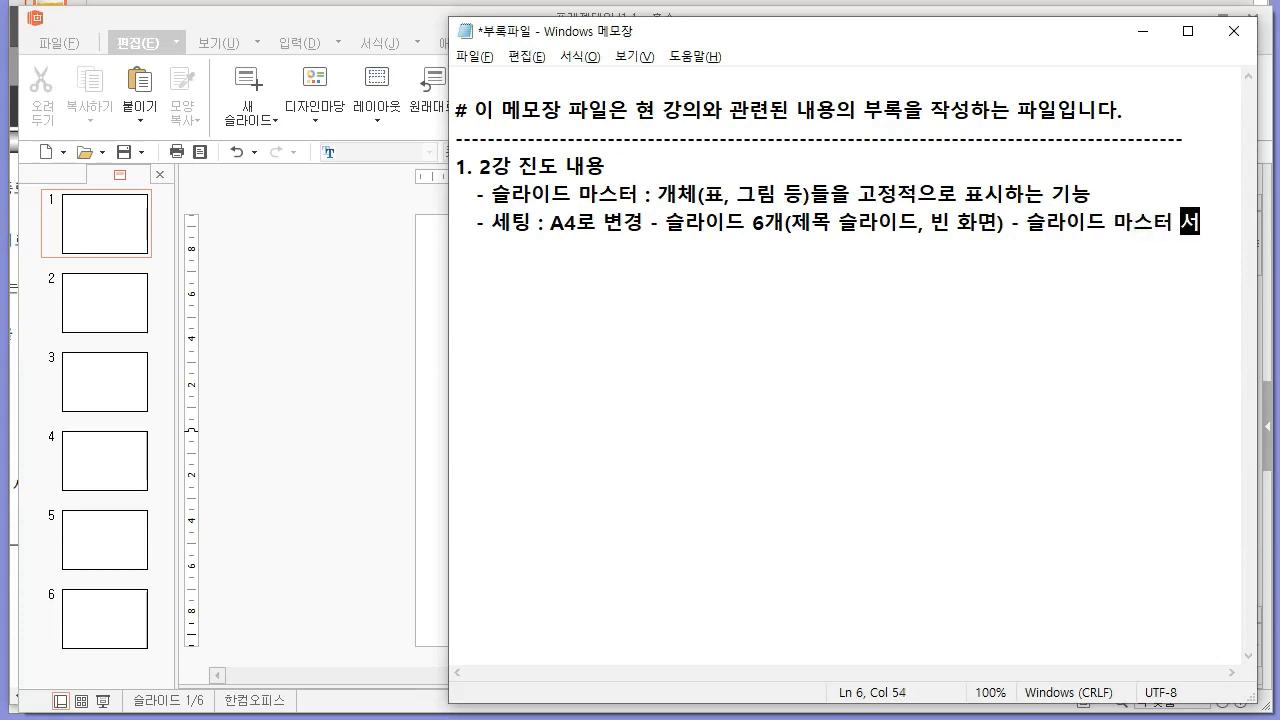
text(정)
key(Return)
text(-)
key(ctrl+s)
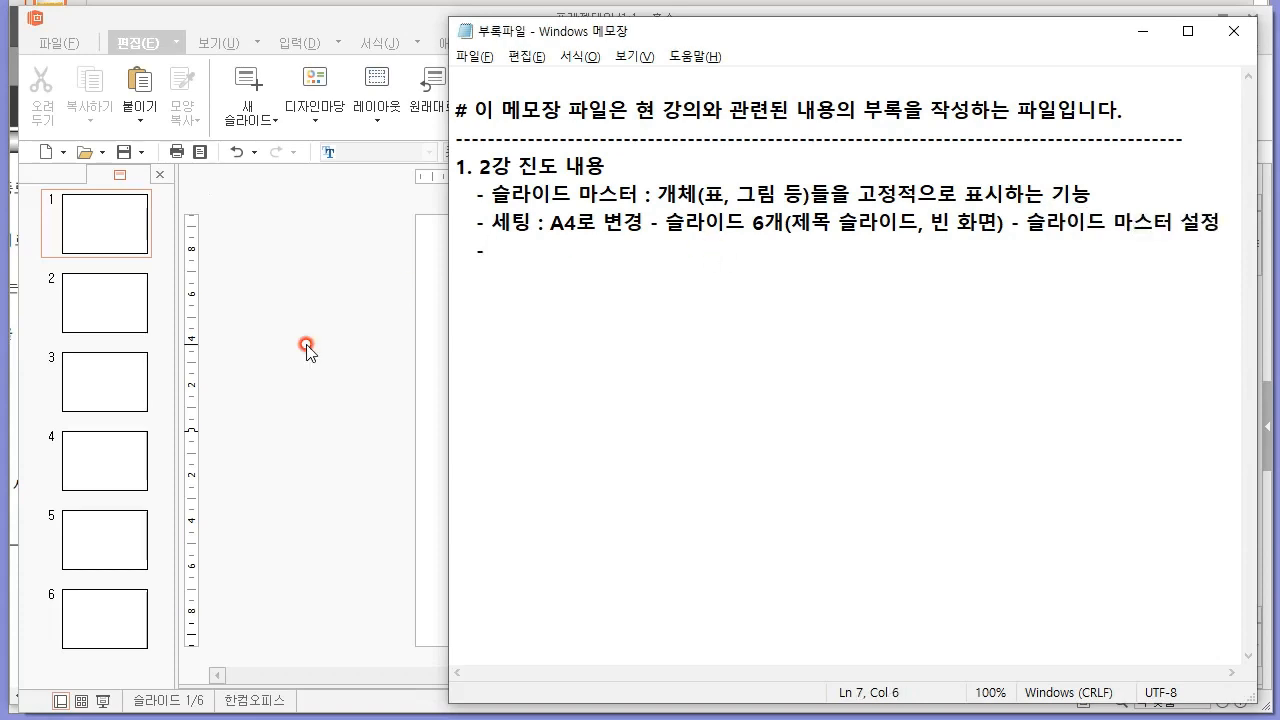
Back in 한쇼, enter the slide master view and examine the main master and the 빈 화면 layout used by slides 2-6.
click(404, 287)
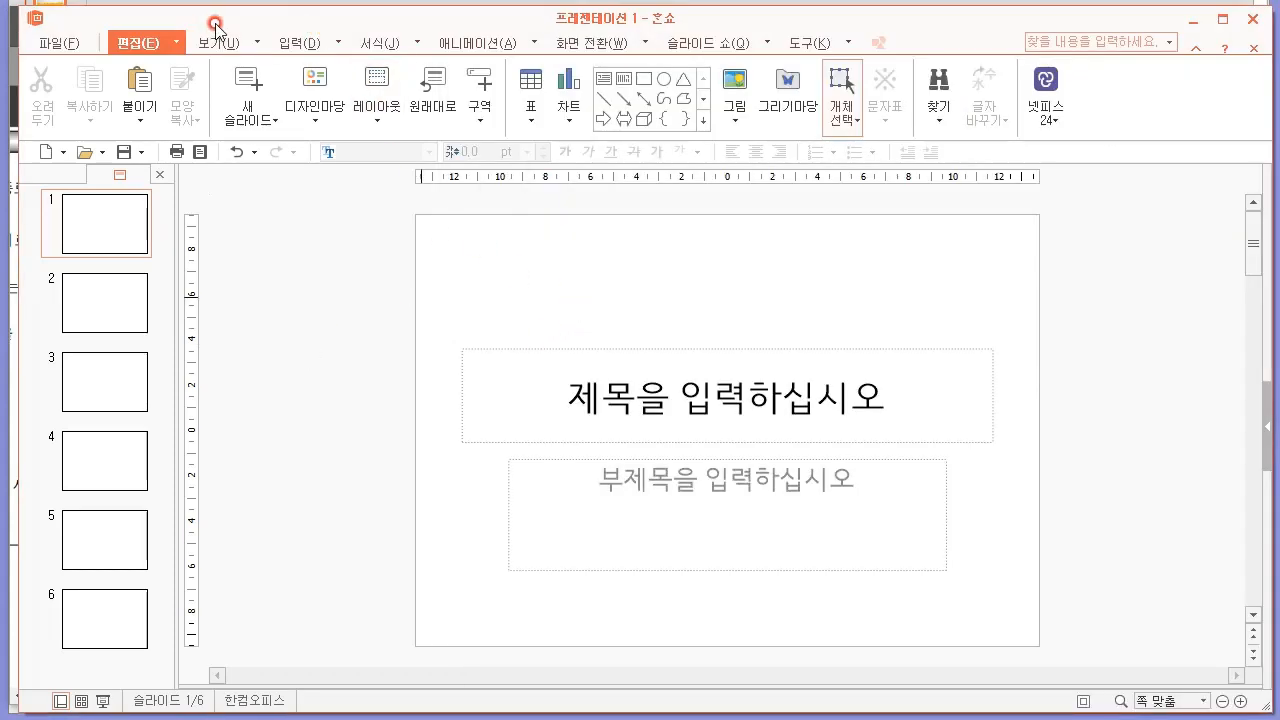
click(810, 43)
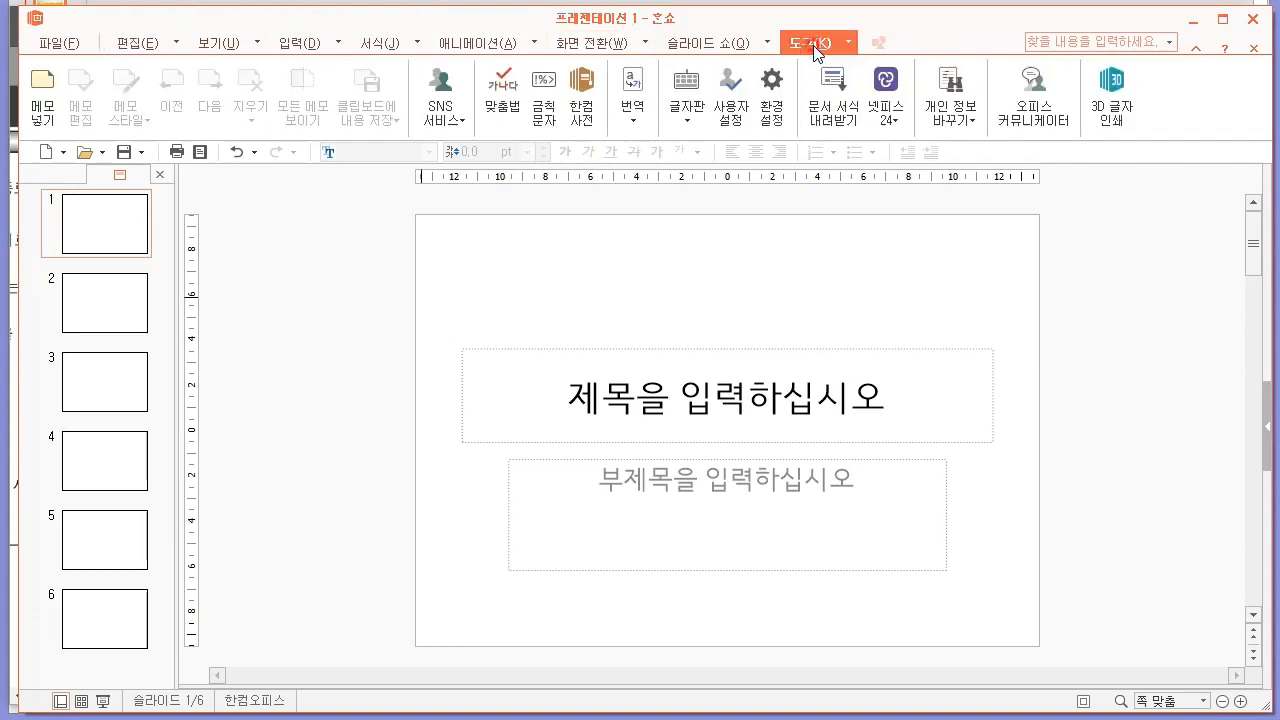
click(729, 43)
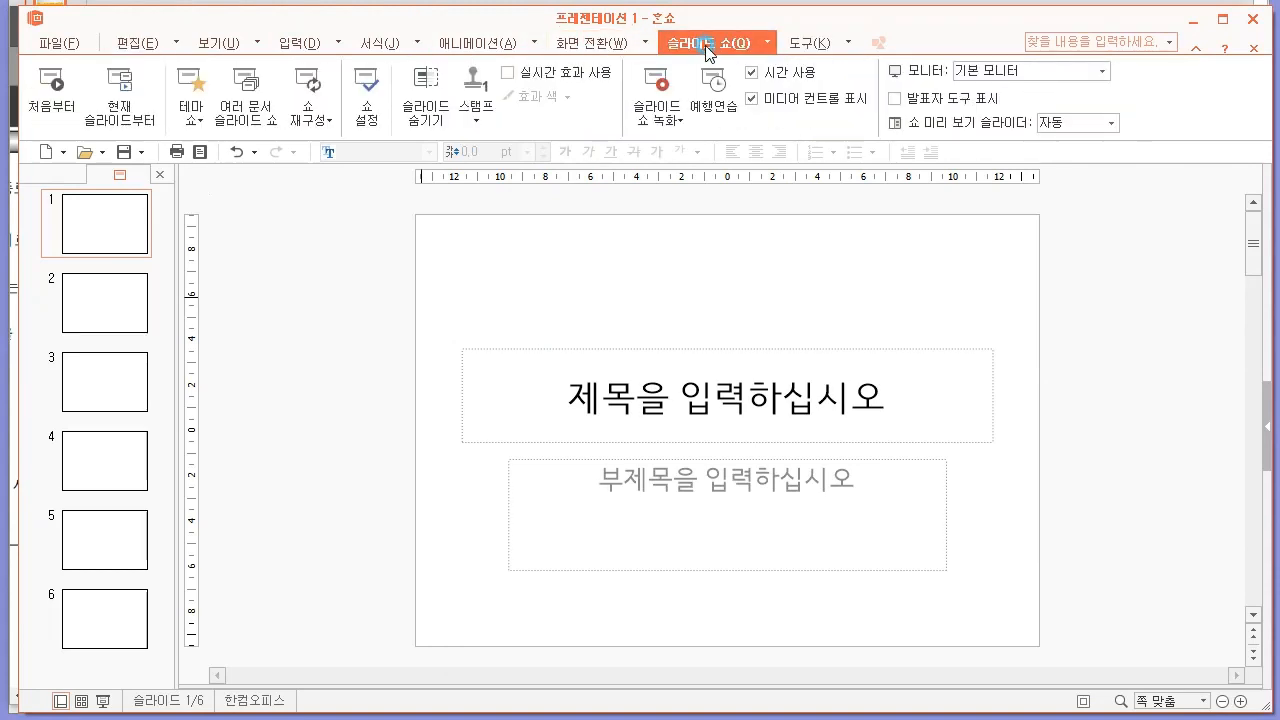
click(578, 48)
click(470, 43)
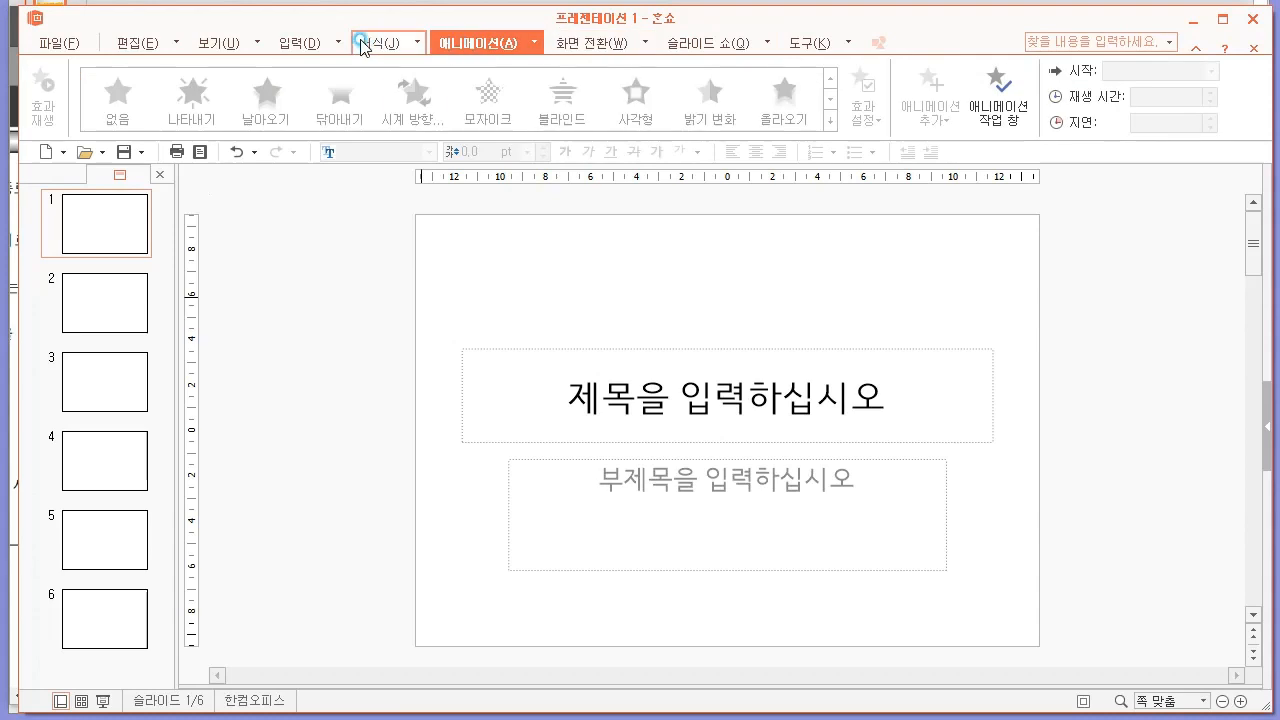
click(362, 43)
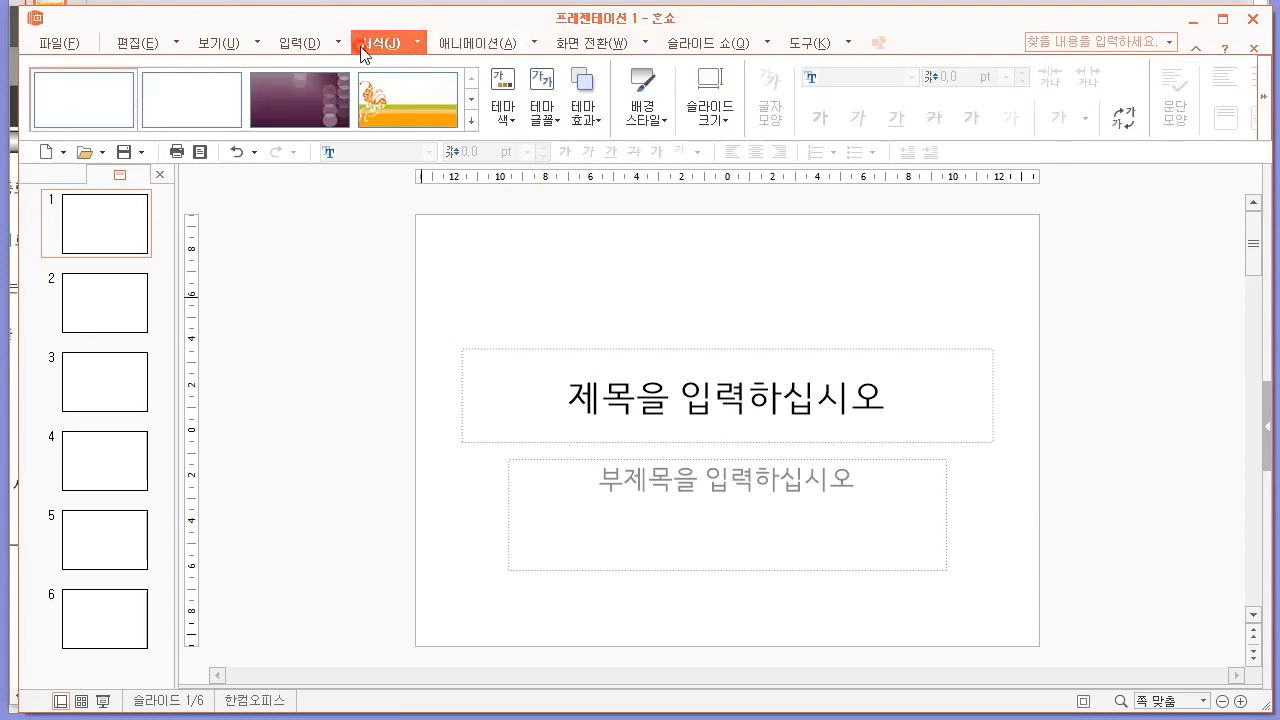
click(293, 46)
click(201, 44)
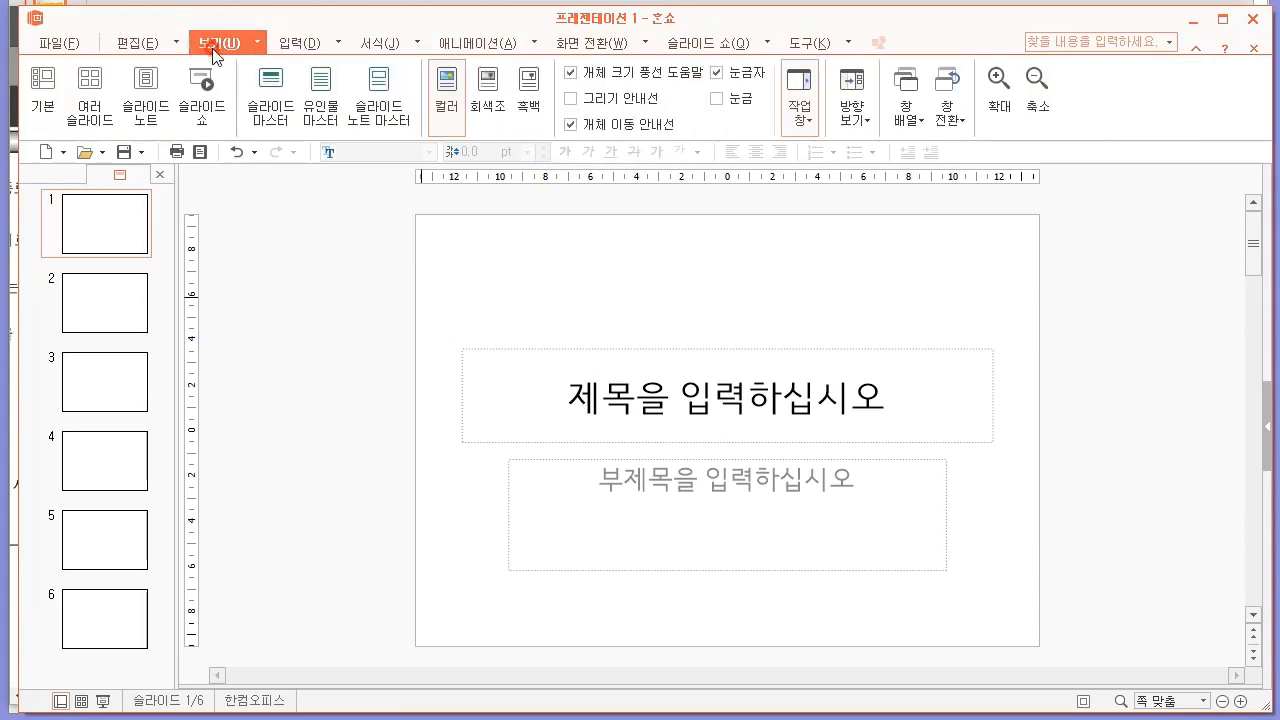
click(272, 114)
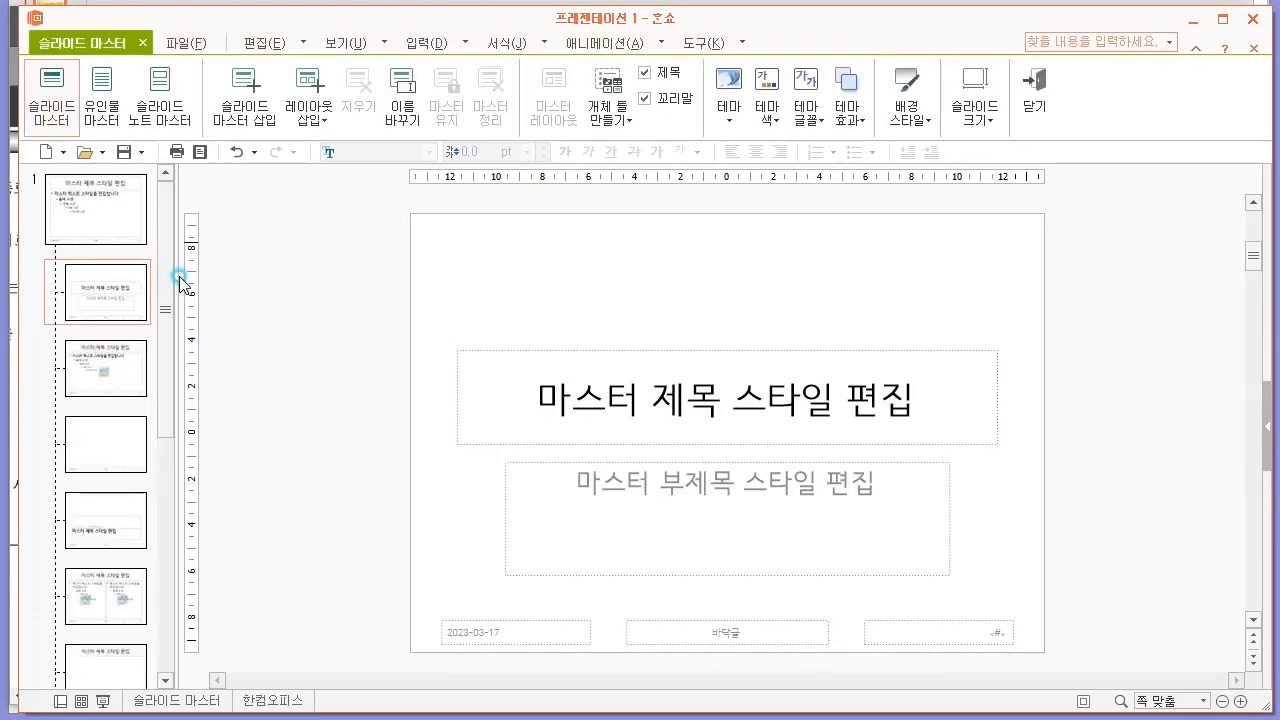
click(98, 200)
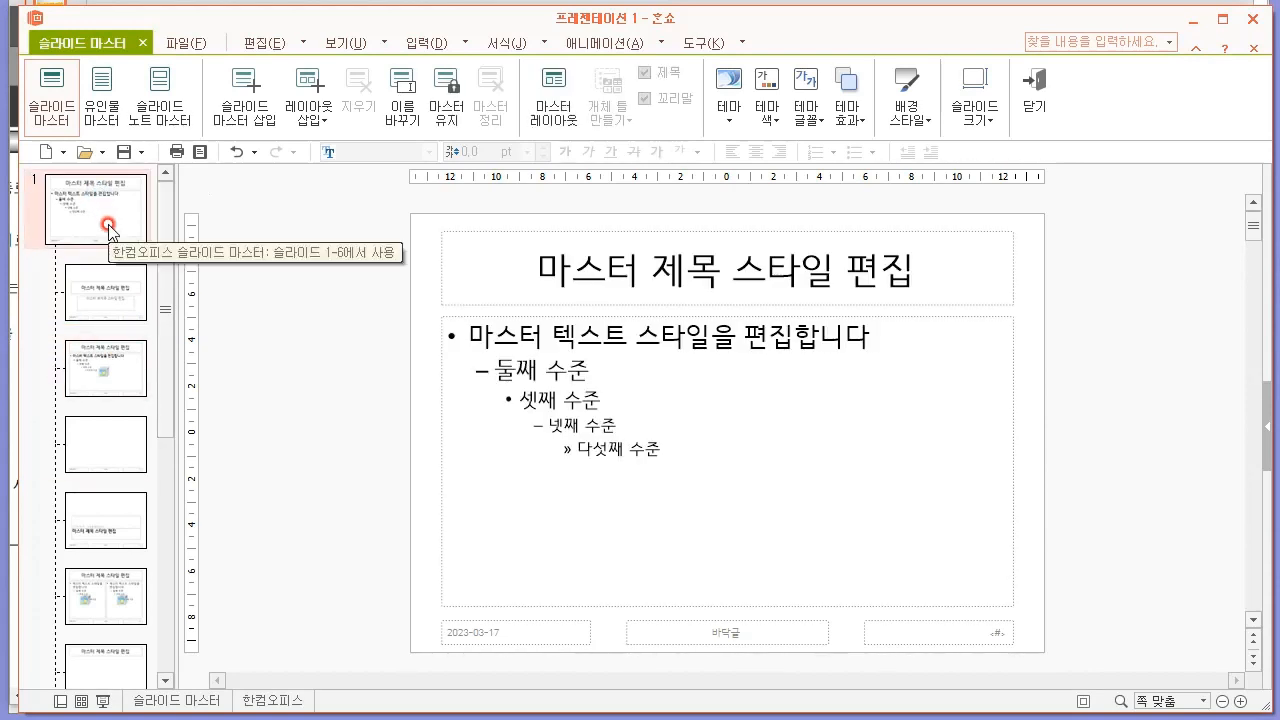
click(115, 436)
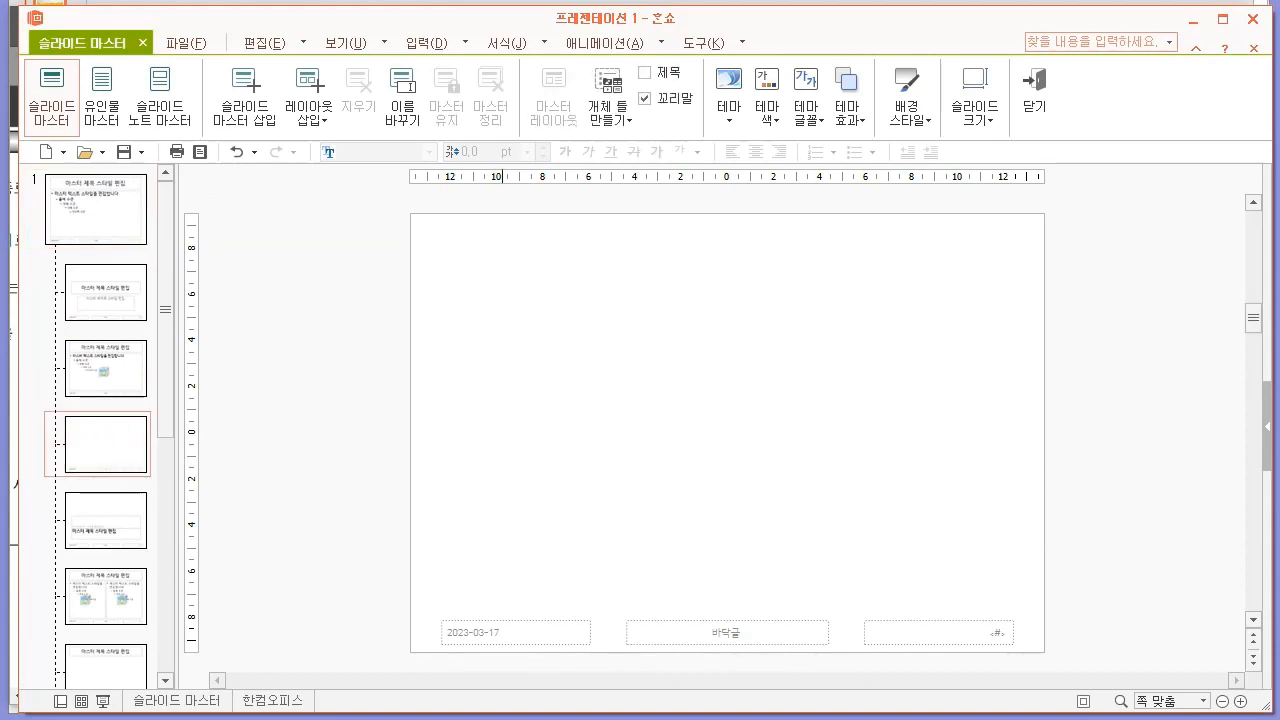
Reread the exam paper's 슬라이드 마스터 conditions and compare the sample outputs of slides 1 and 2.
key(alt+Tab)
scroll(855, 312, up, 5)
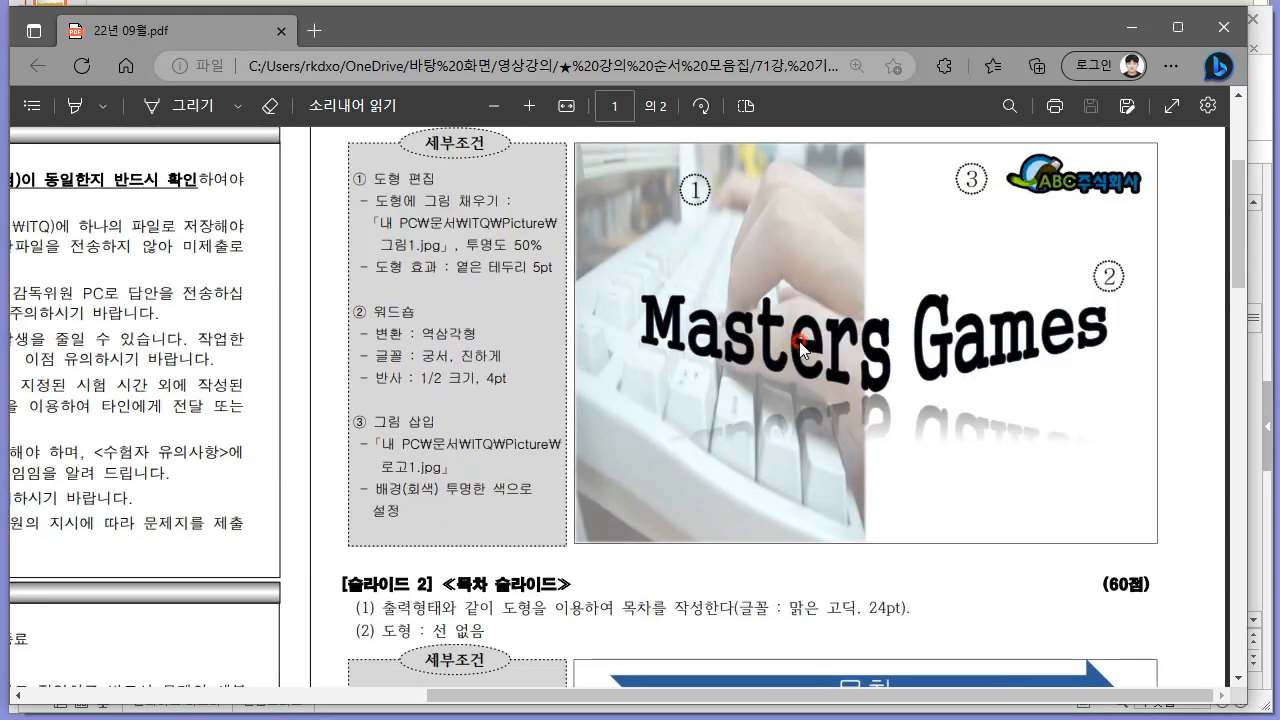
scroll(800, 345, up, 3)
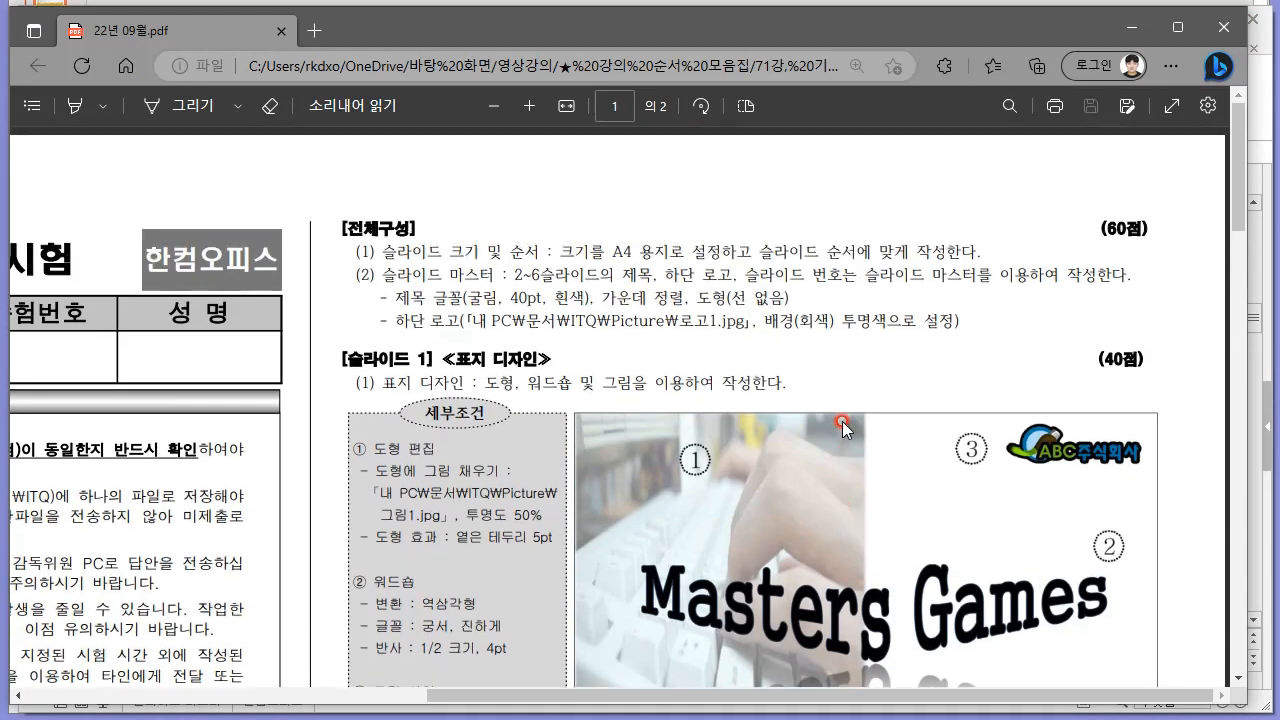
scroll(843, 428, down, 3)
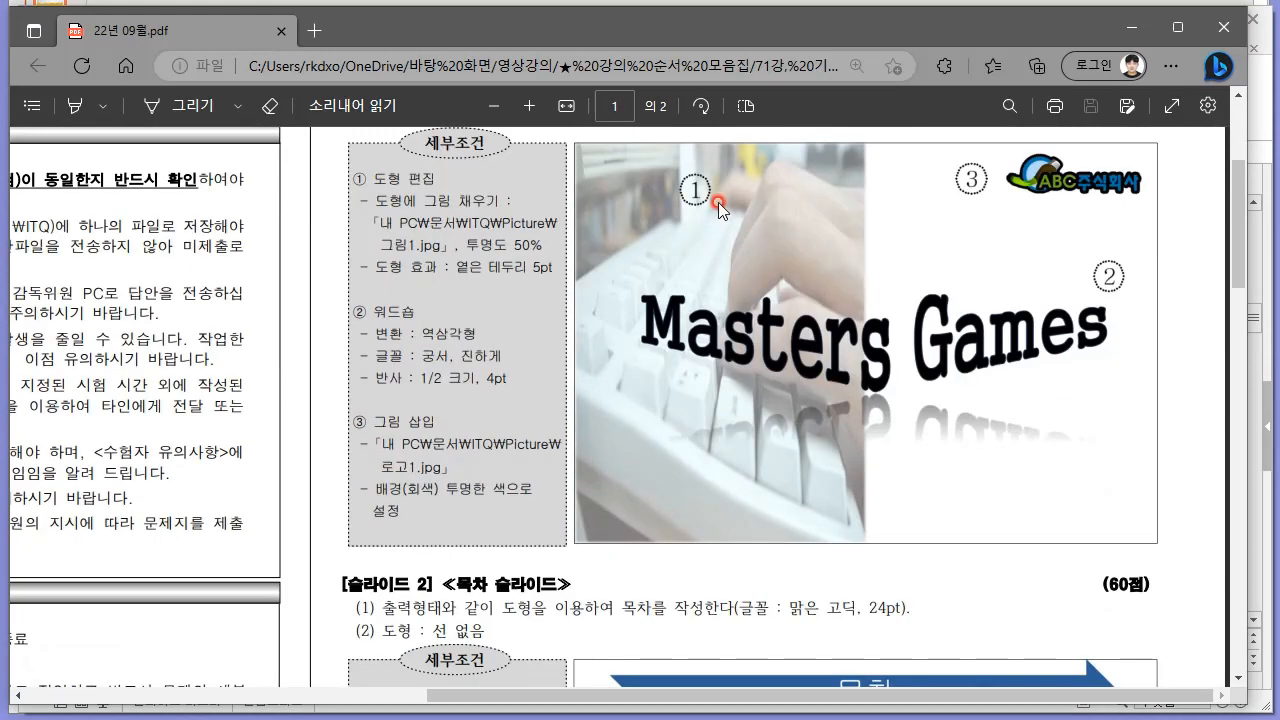
scroll(719, 202, down, 6)
scroll(808, 391, up, 2)
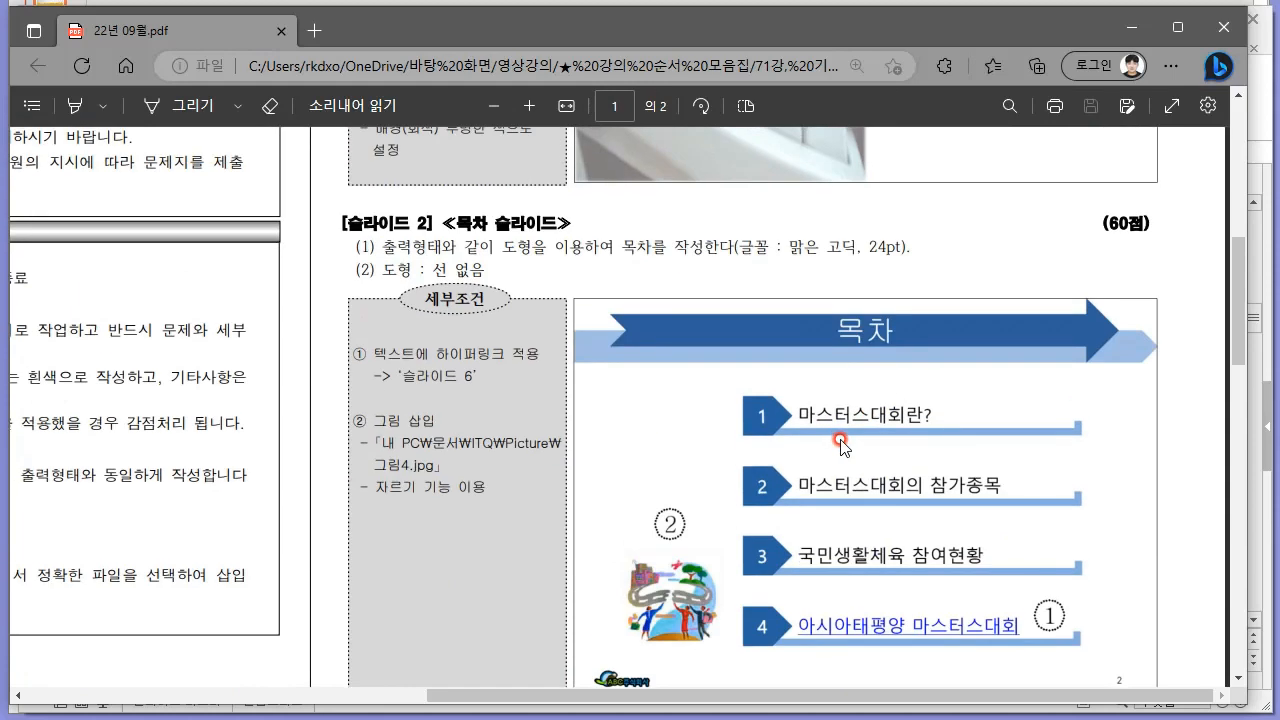
scroll(840, 440, down, 1)
Return to 한쇼, view the main slide master once more and close the slide master view.
key(alt+Tab)
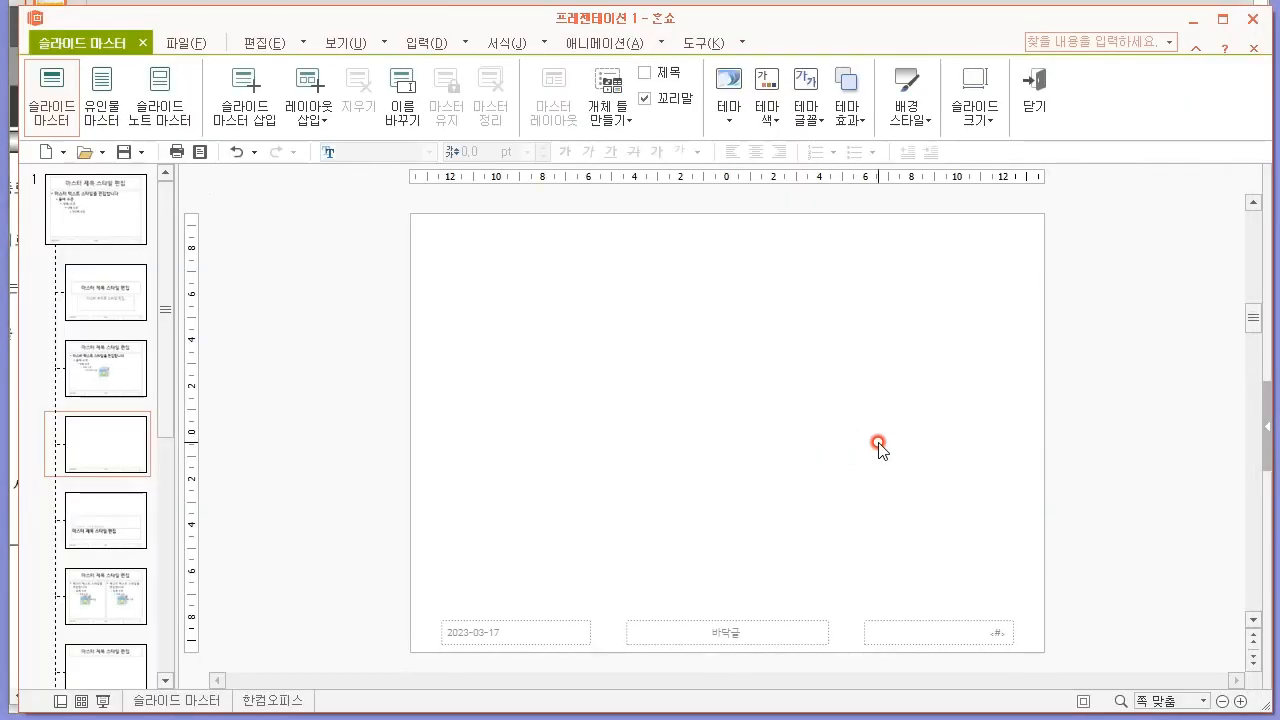
click(102, 208)
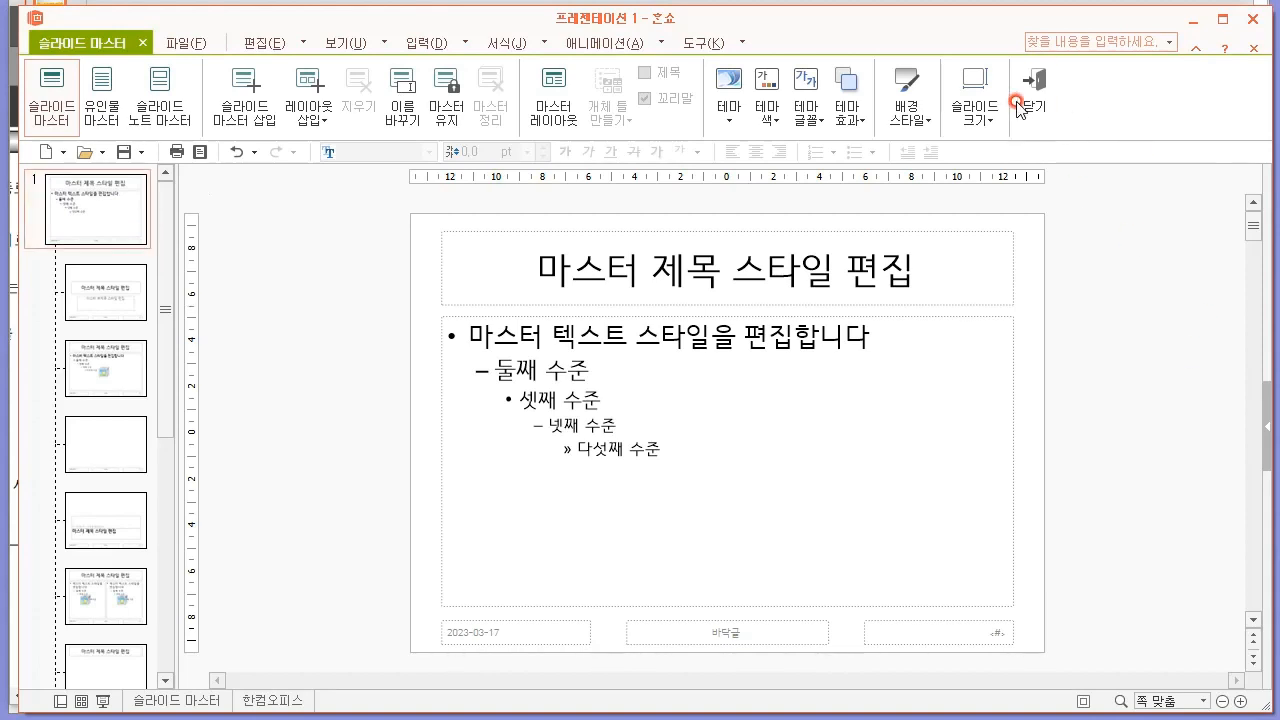
click(1012, 104)
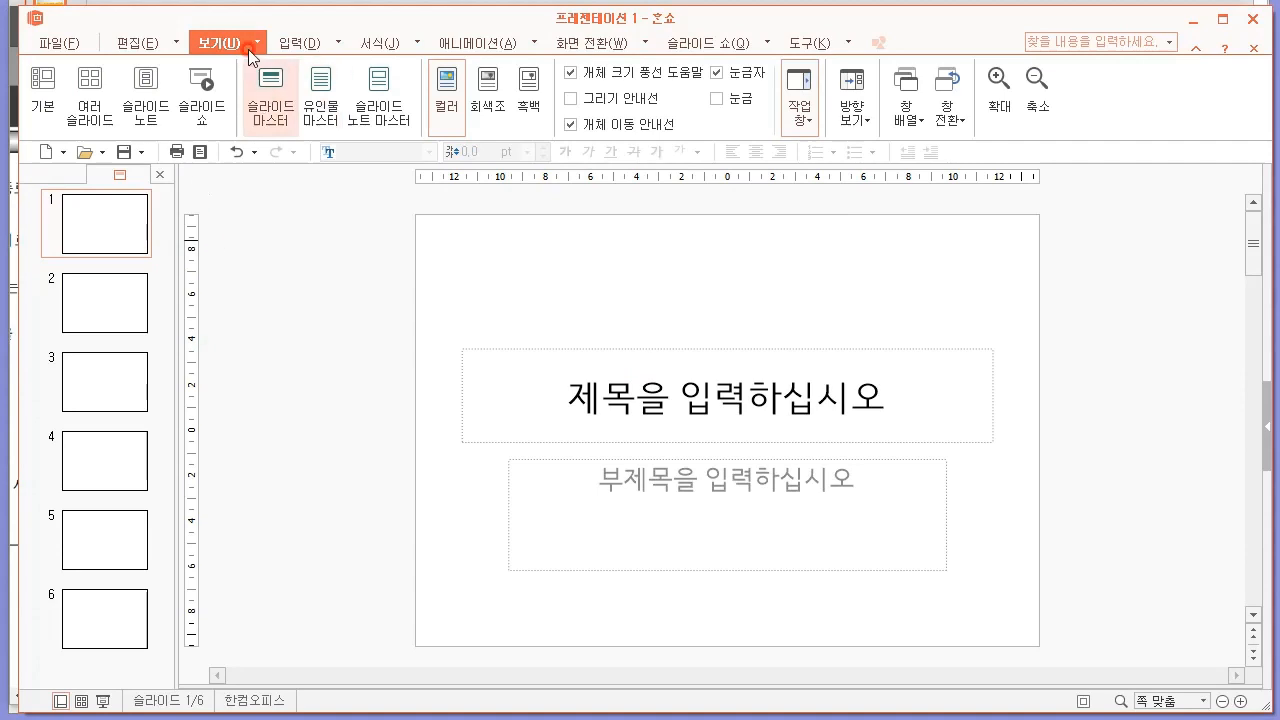
Check which layouts are applied to slides 1 and 2, the title slide and the blank one.
click(132, 42)
click(378, 112)
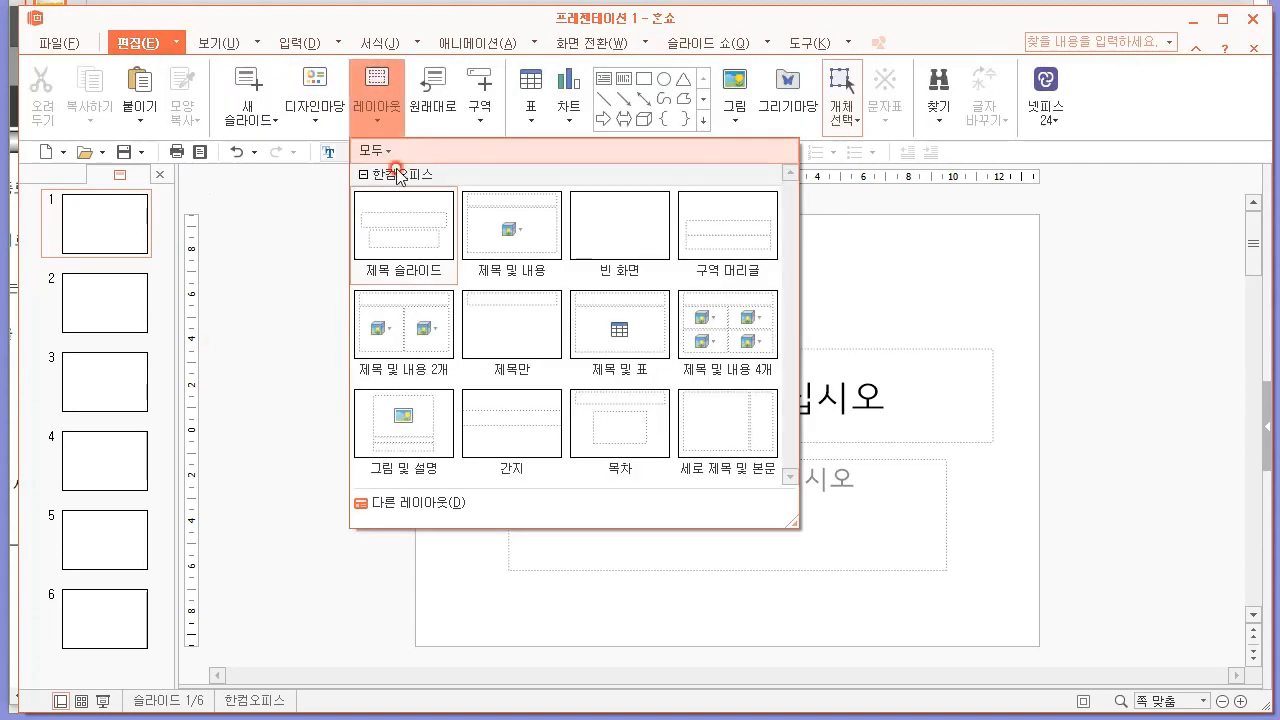
click(112, 296)
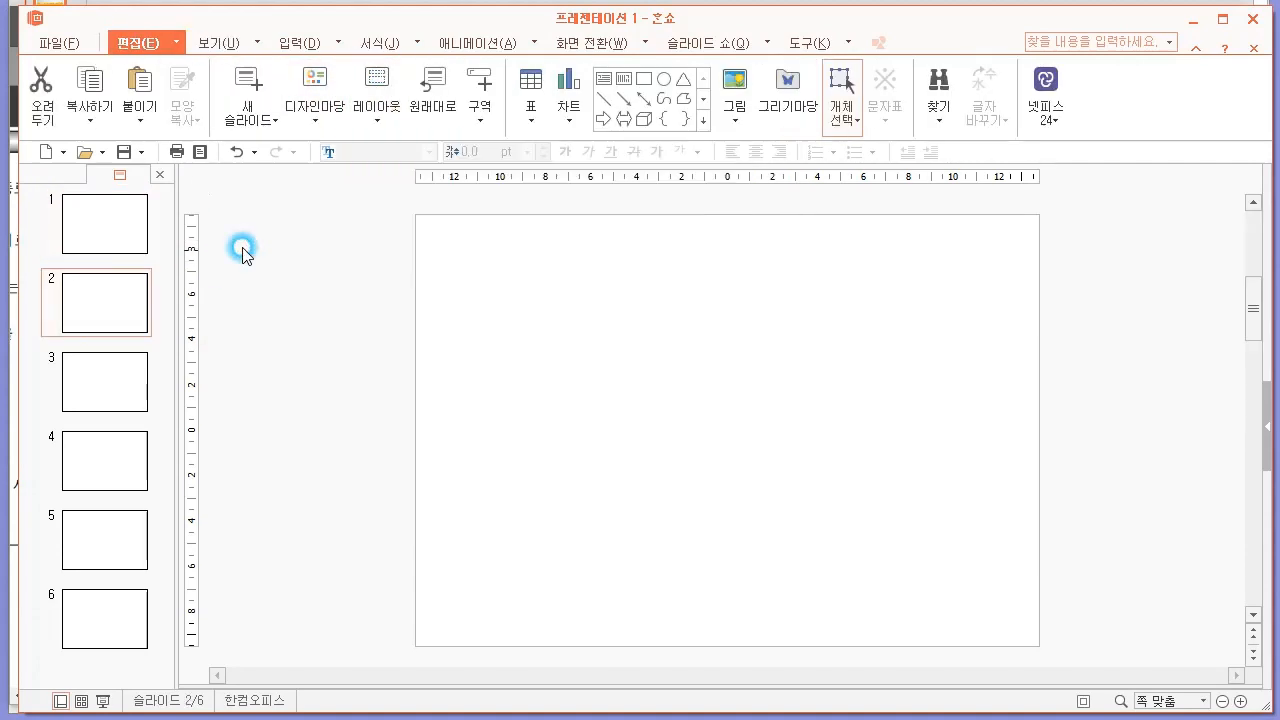
click(375, 112)
click(323, 251)
click(110, 222)
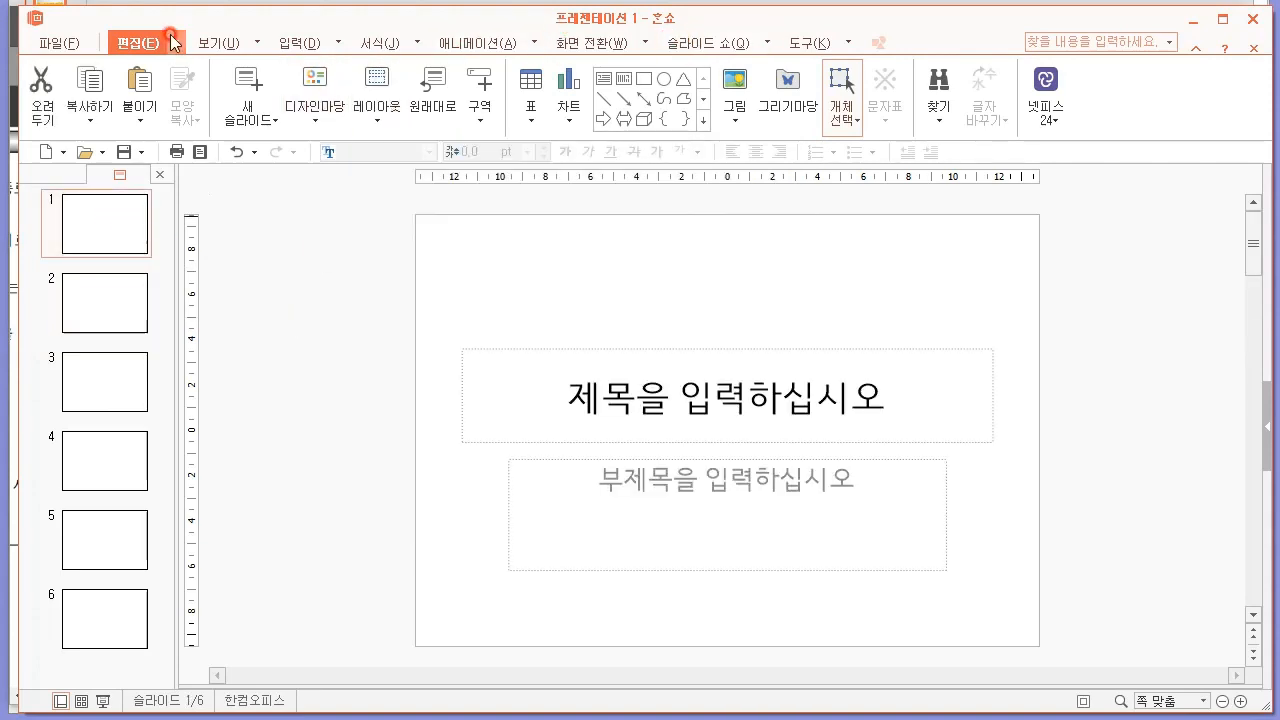
Enter the slide master view and select the main master used by slides 1-6.
click(218, 43)
click(278, 107)
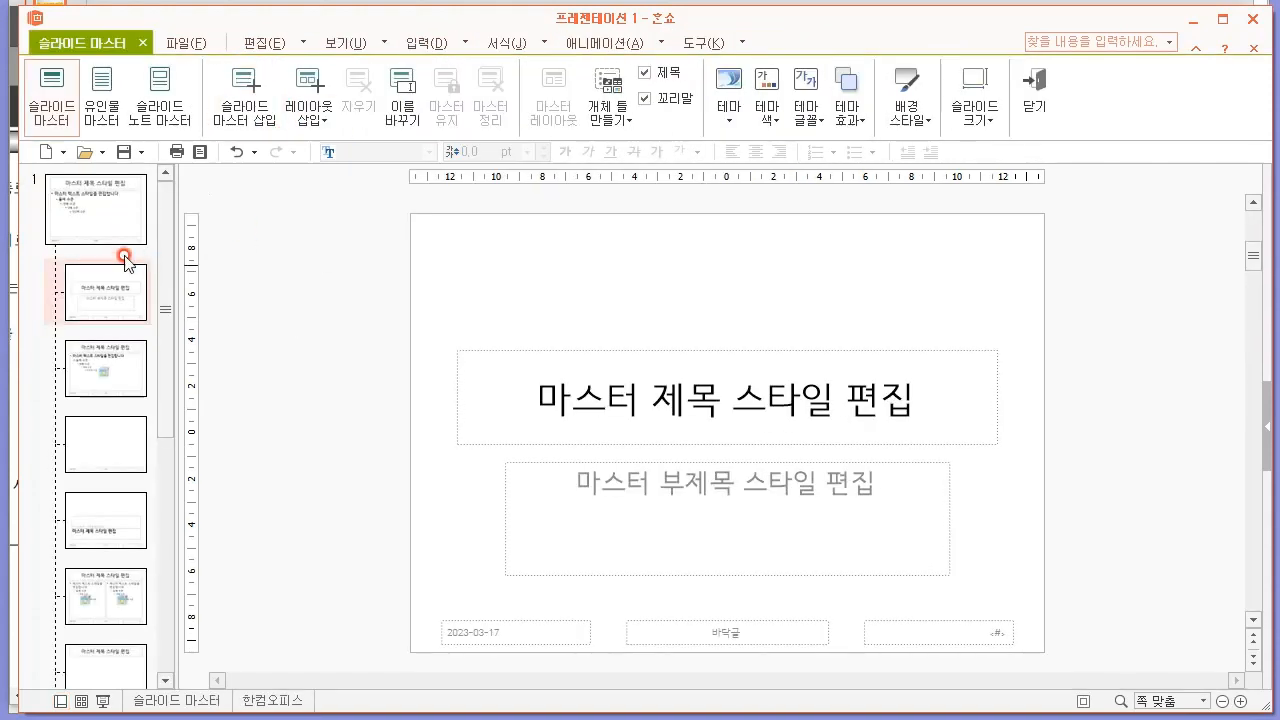
click(105, 213)
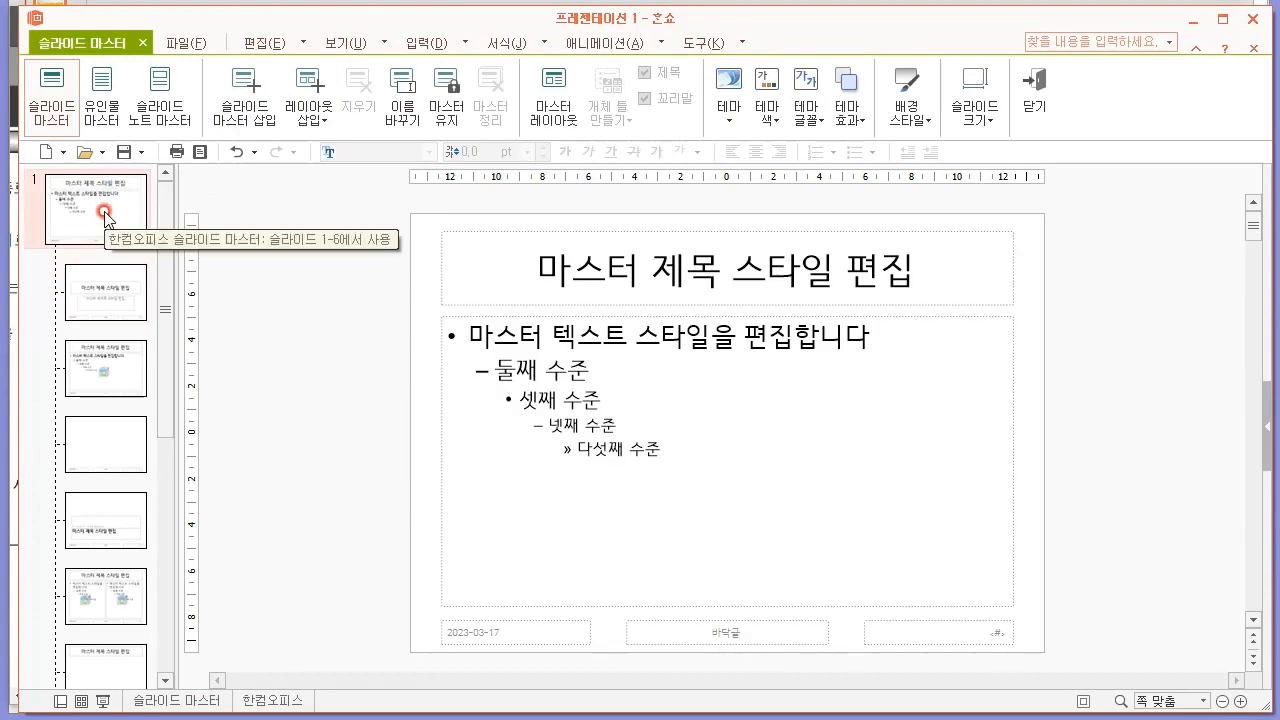
click(537, 334)
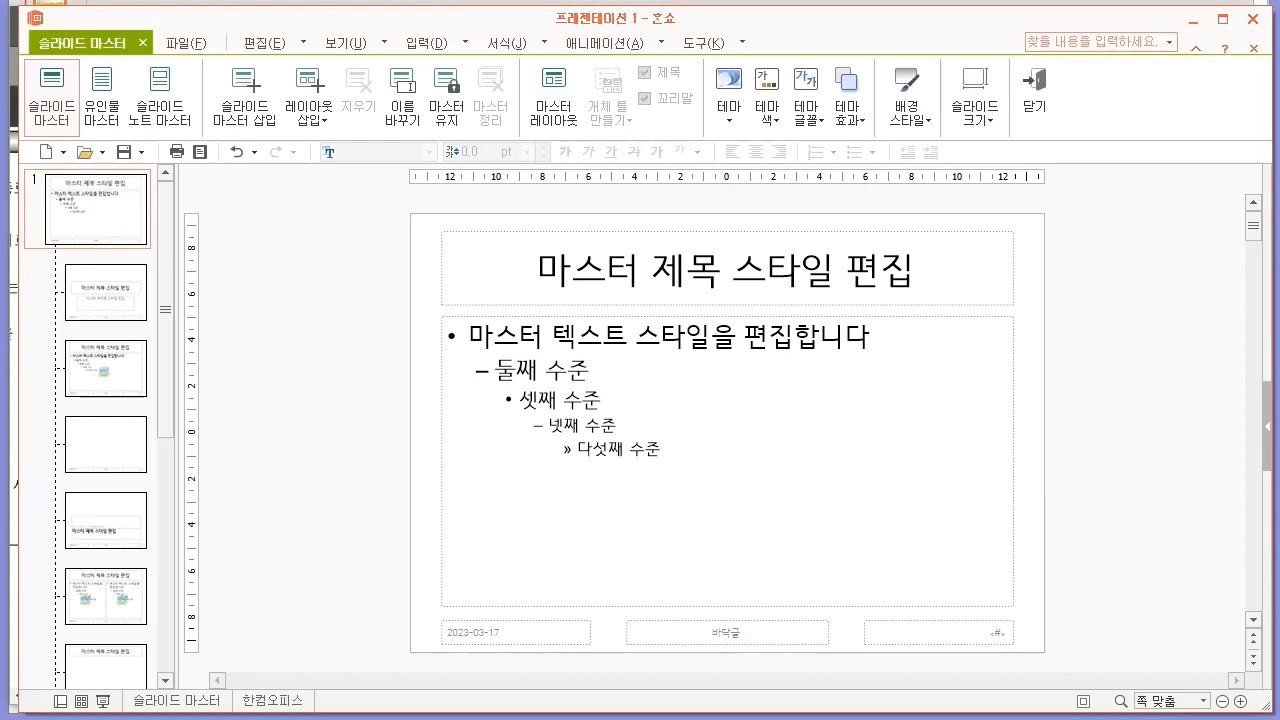
Reread the exam paper's 슬라이드 마스터 conditions and examine the logo and slide number in the sample of slide 2, then return to 한쇼.
key(alt+Tab)
scroll(684, 470, up, 7)
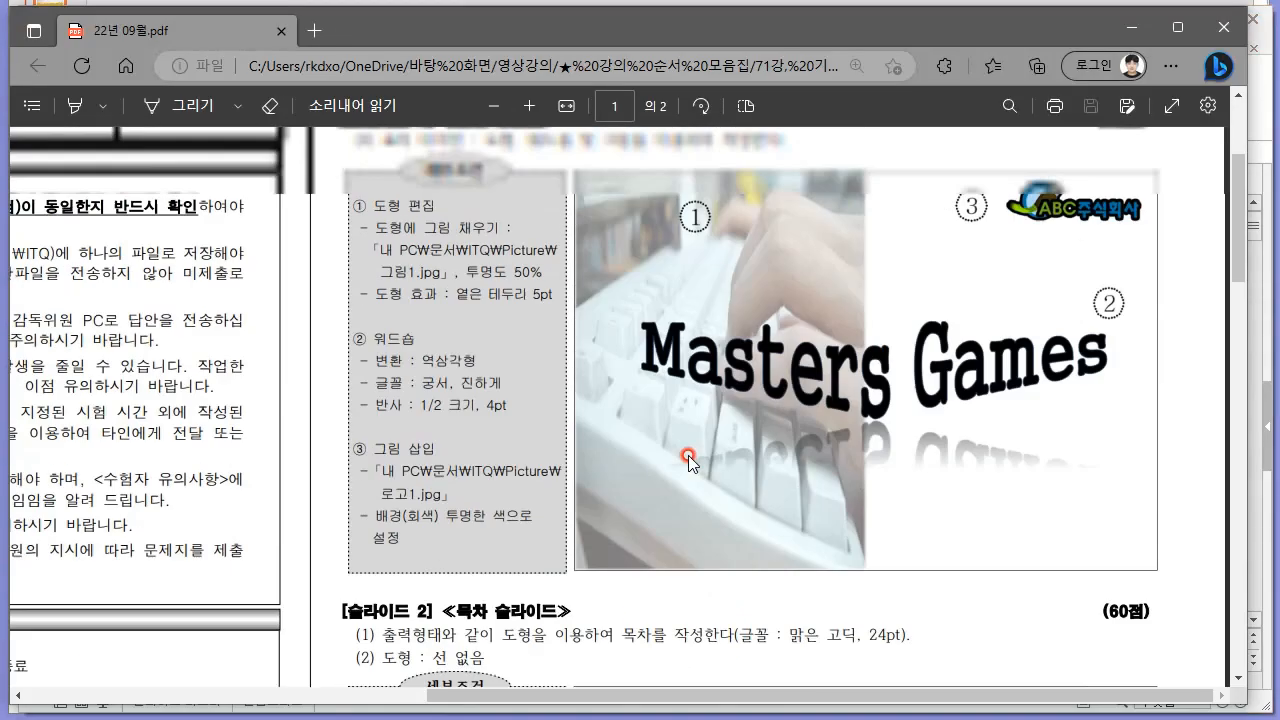
triple_click(506, 266)
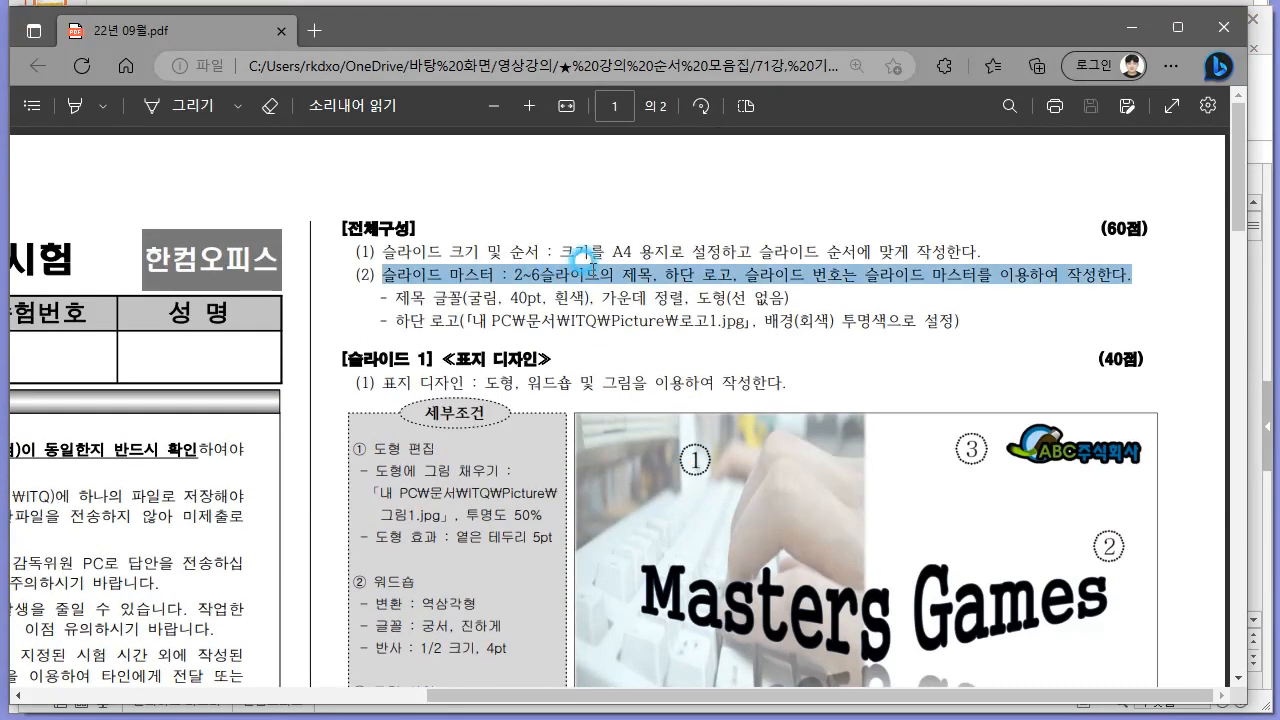
click(652, 272)
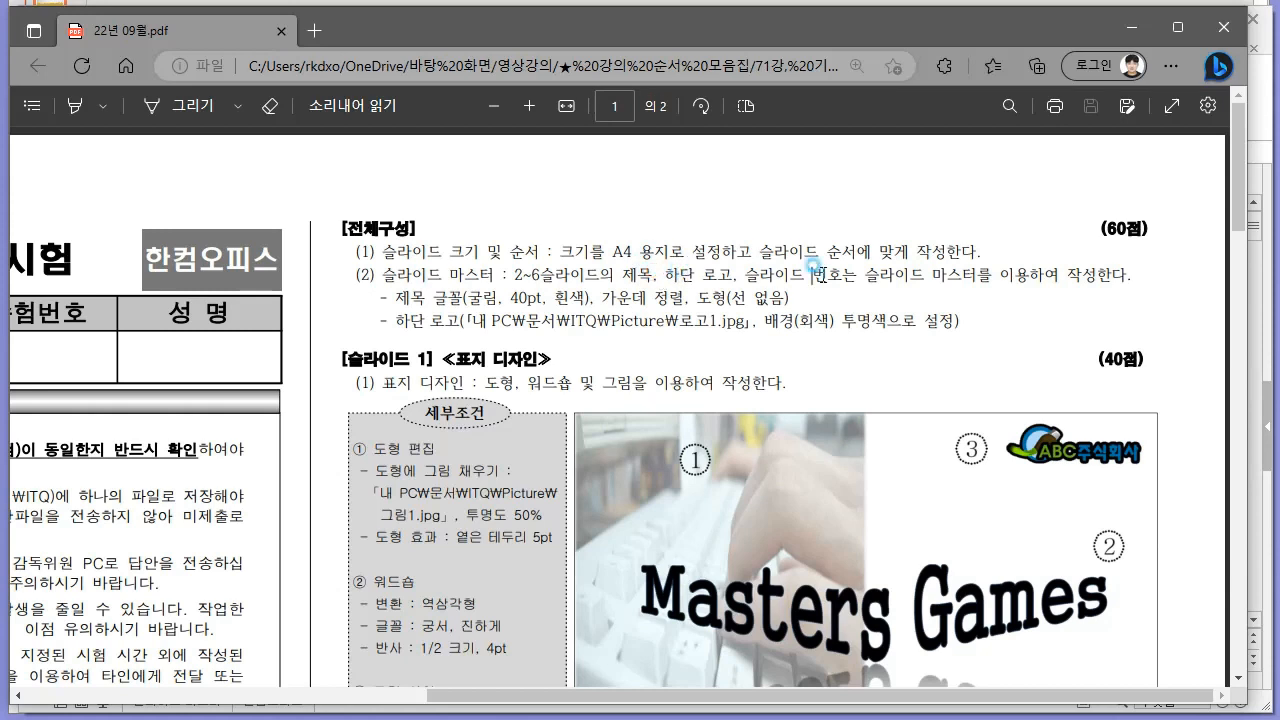
scroll(964, 294, down, 3)
scroll(964, 296, up, 3)
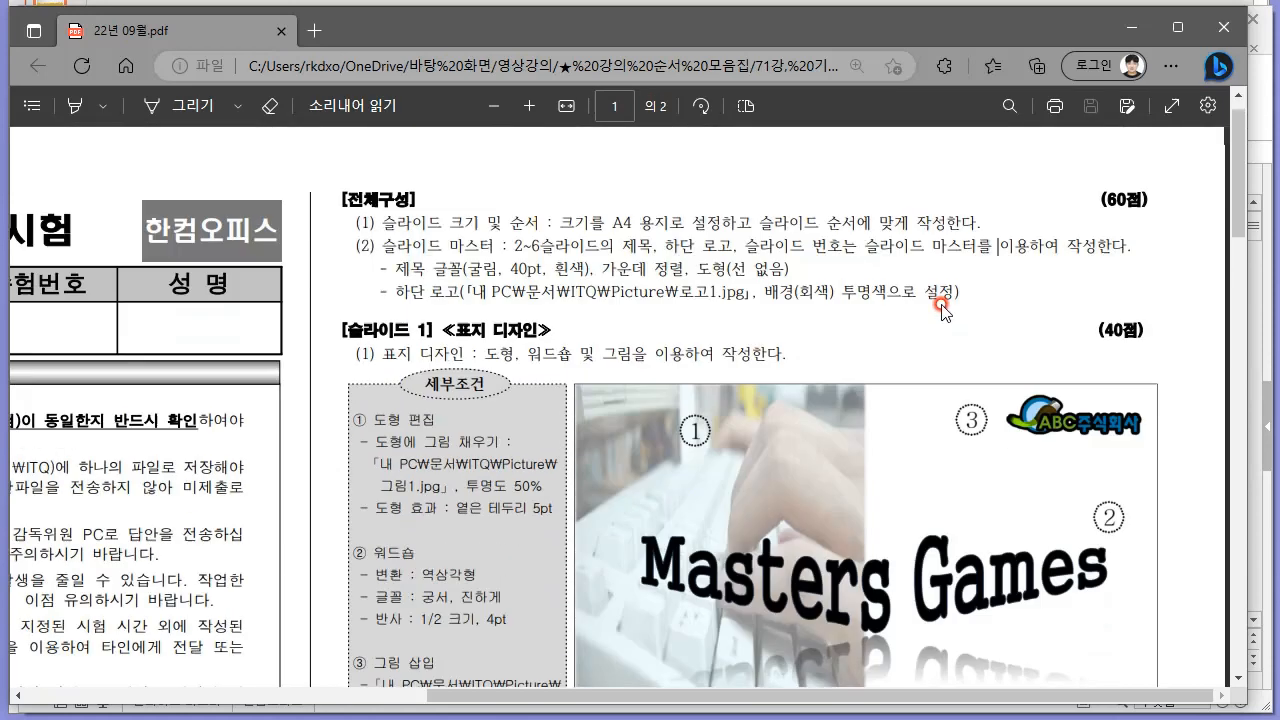
scroll(811, 417, down, 9)
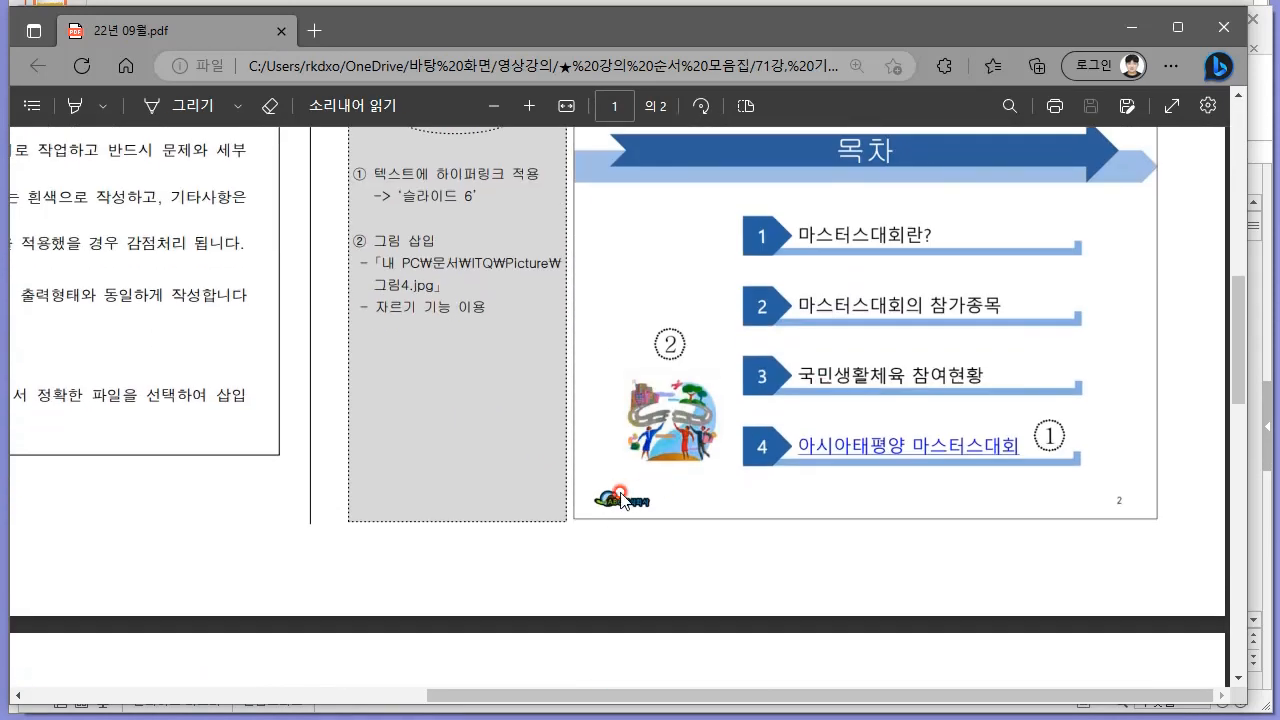
key(alt+Tab)
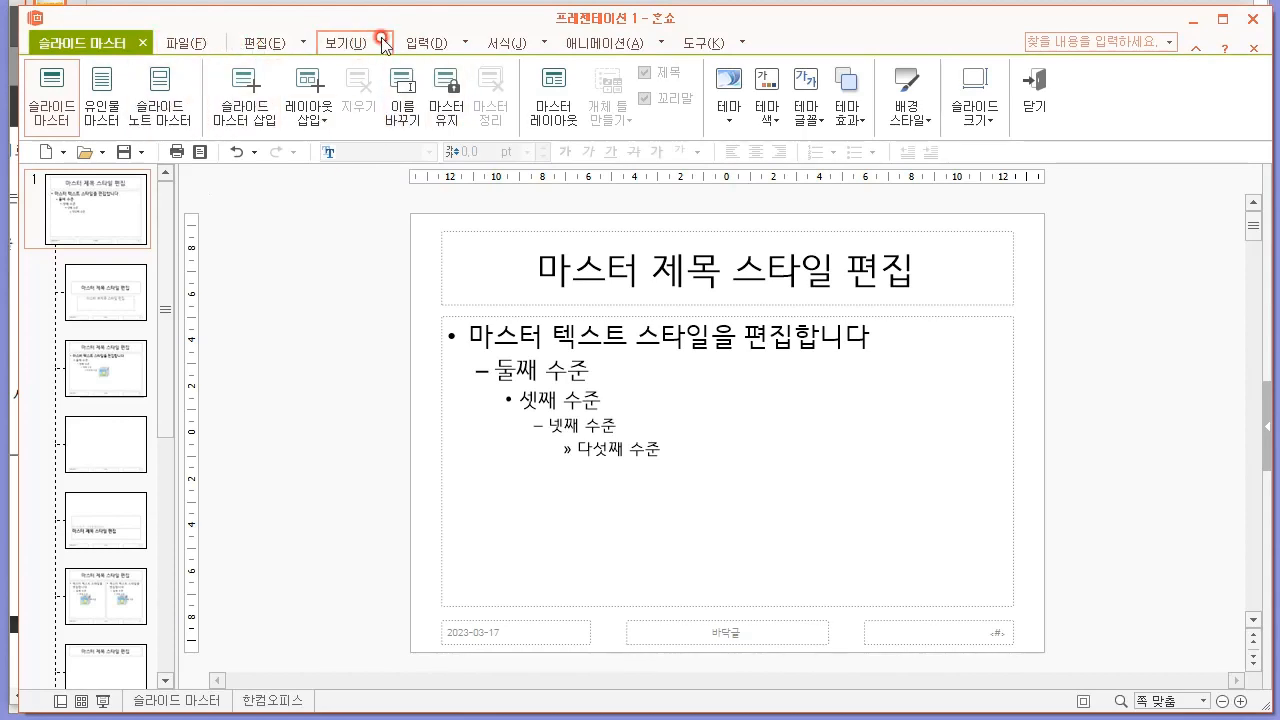
Insert the picture ITQ 사진.png from the 샘플 folder under 영상강의 on the desktop into the main slide master.
click(425, 44)
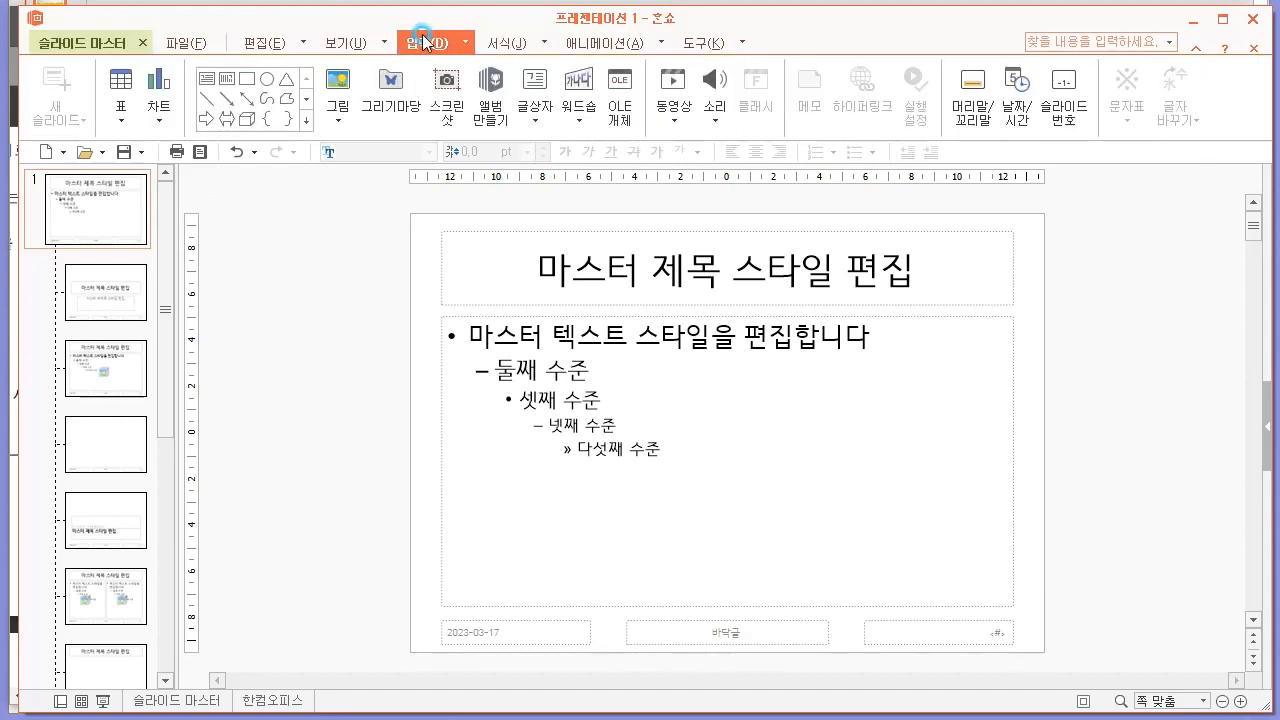
click(338, 115)
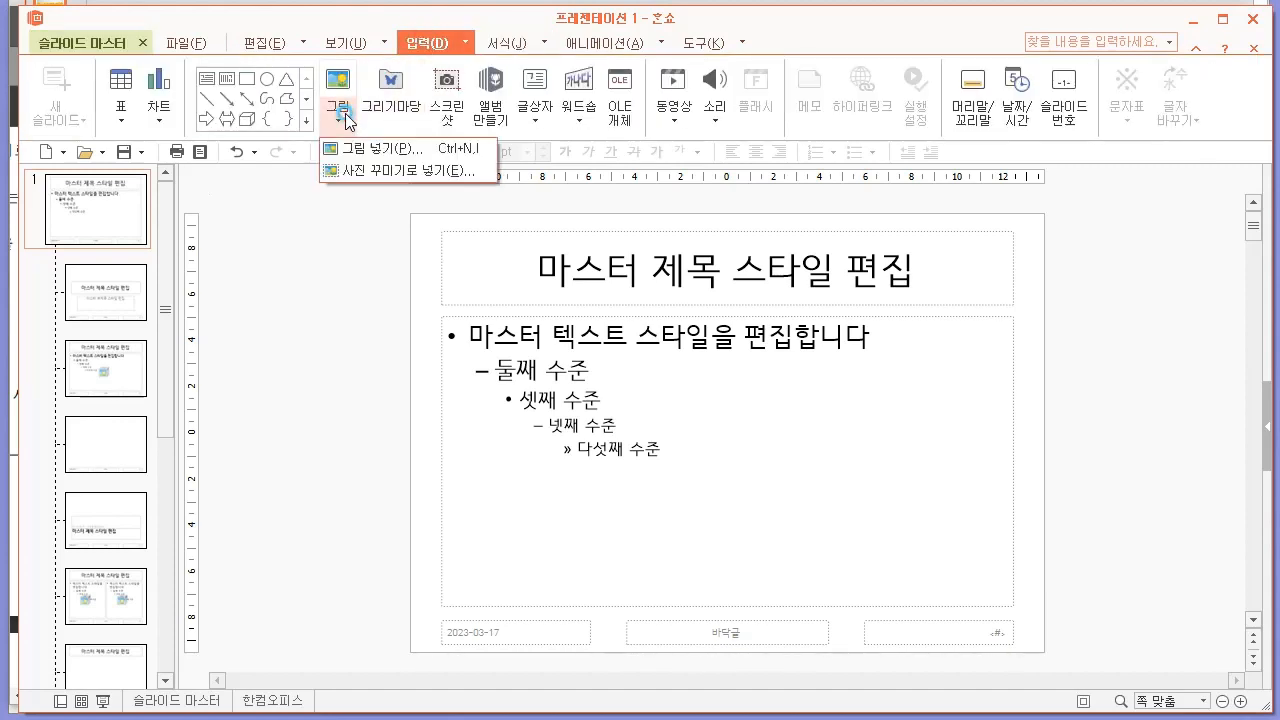
click(380, 150)
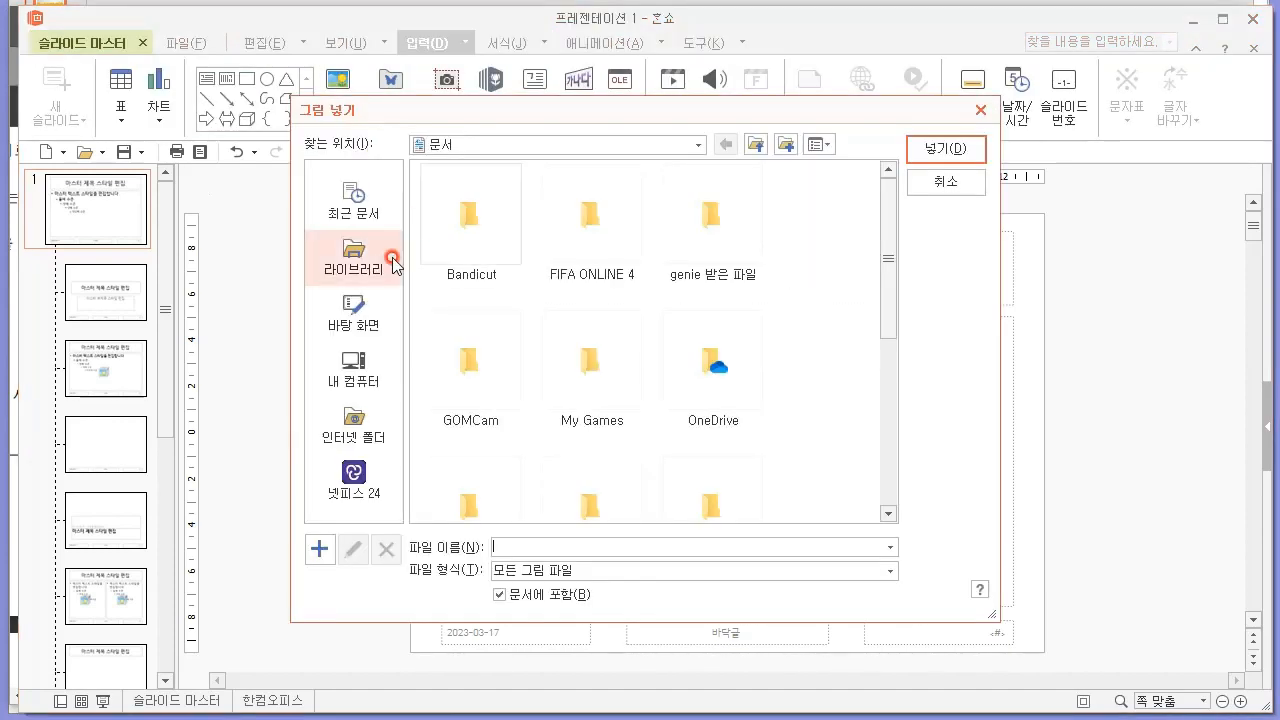
click(344, 327)
click(734, 364)
scroll(776, 355, down, 1)
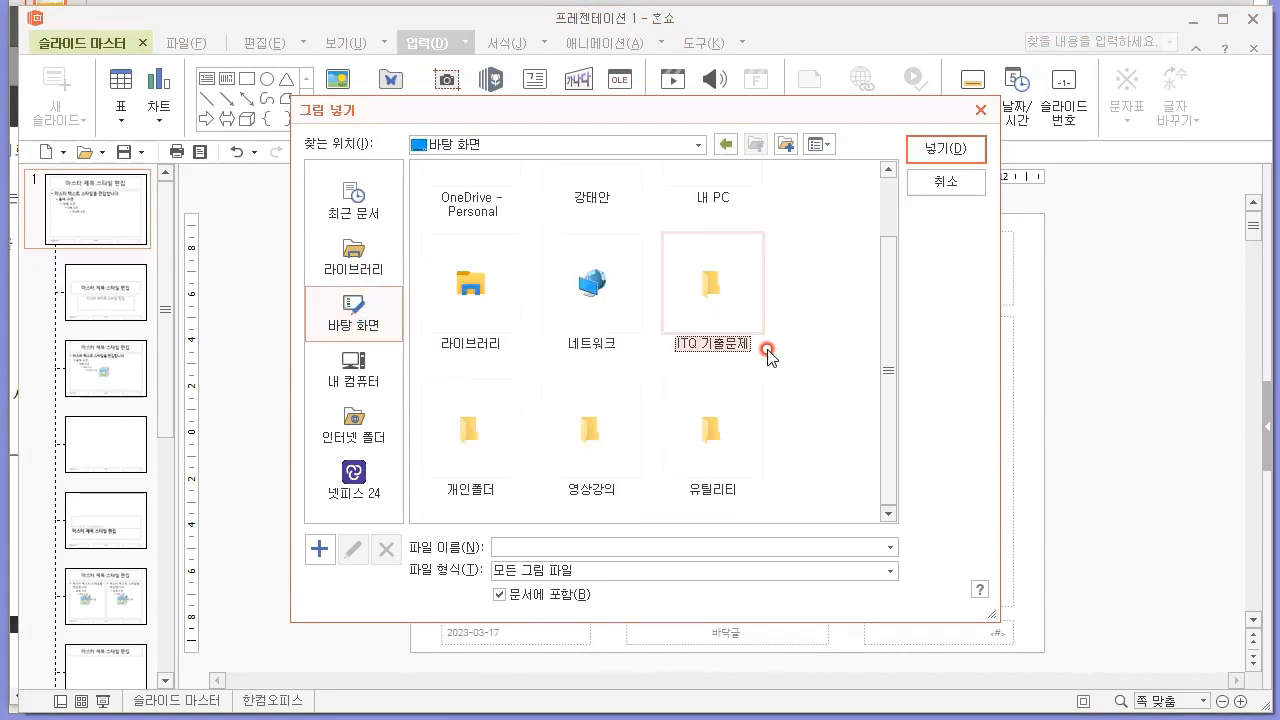
double_click(583, 415)
double_click(486, 215)
click(560, 232)
double_click(560, 232)
double_click(486, 217)
click(556, 222)
double_click(556, 222)
click(450, 230)
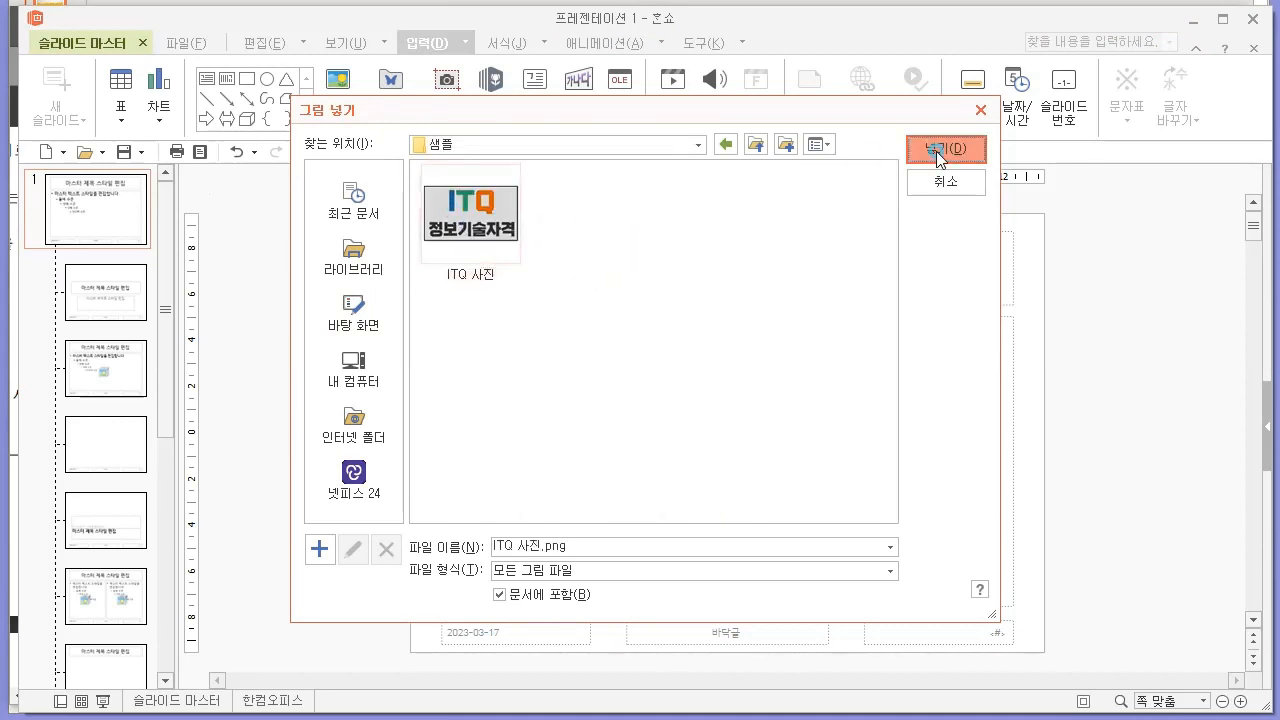
click(945, 149)
Shrink the ITQ picture and place it in the lower-left corner of the main slide master.
drag(879, 341, 727, 492)
drag(650, 462, 458, 616)
right_click(554, 601)
click(531, 598)
click(461, 595)
click(320, 551)
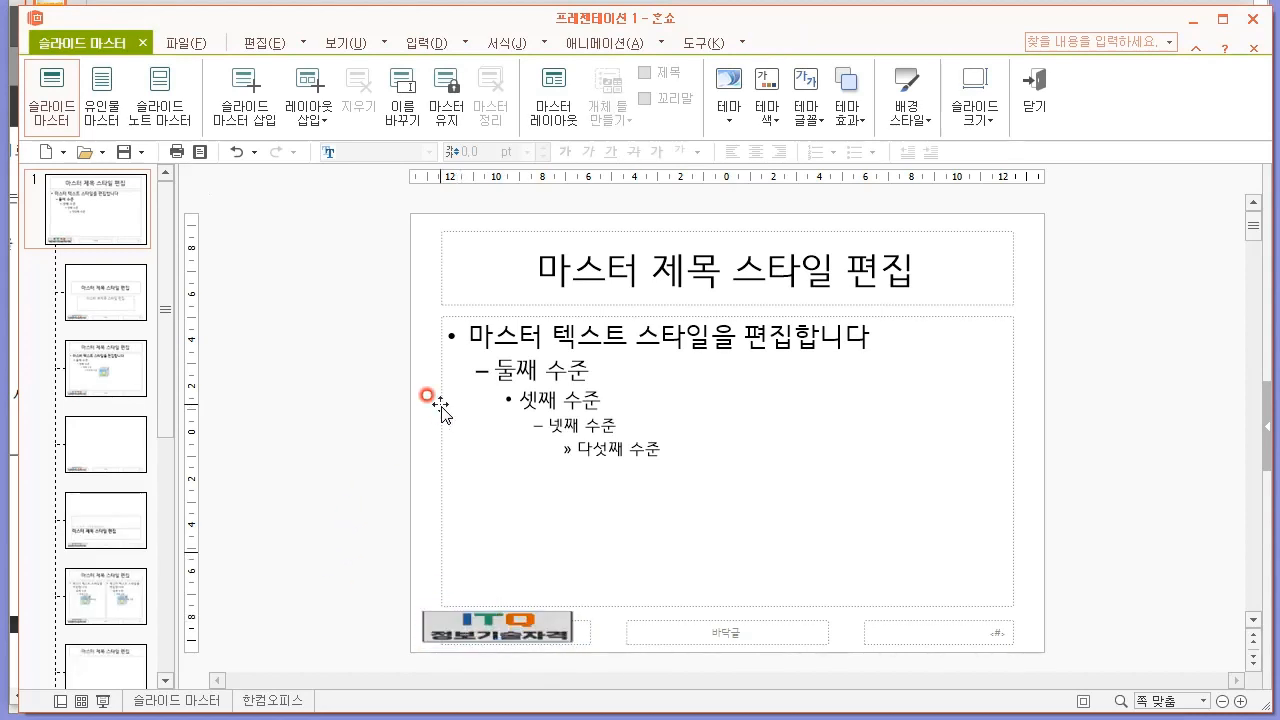
After checking the sample's slide number, enable slide numbers on all slides except the title slide and apply this to all.
key(alt+Tab)
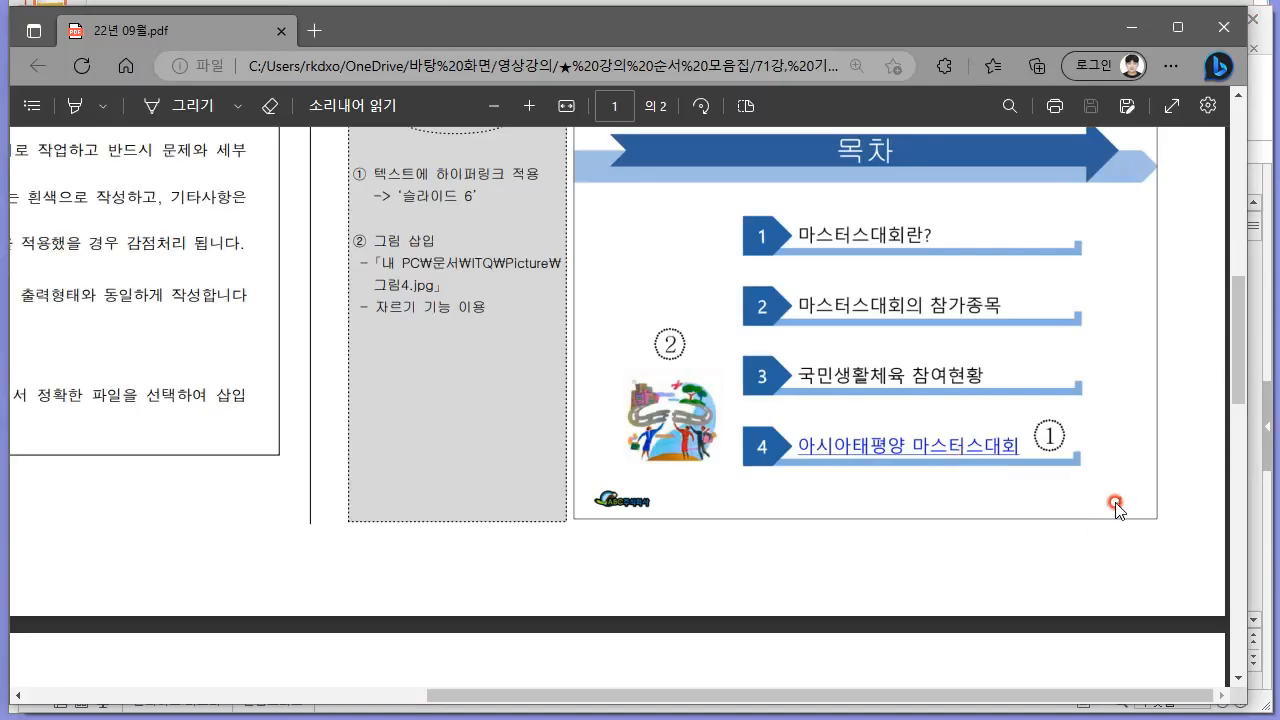
key(alt+Tab)
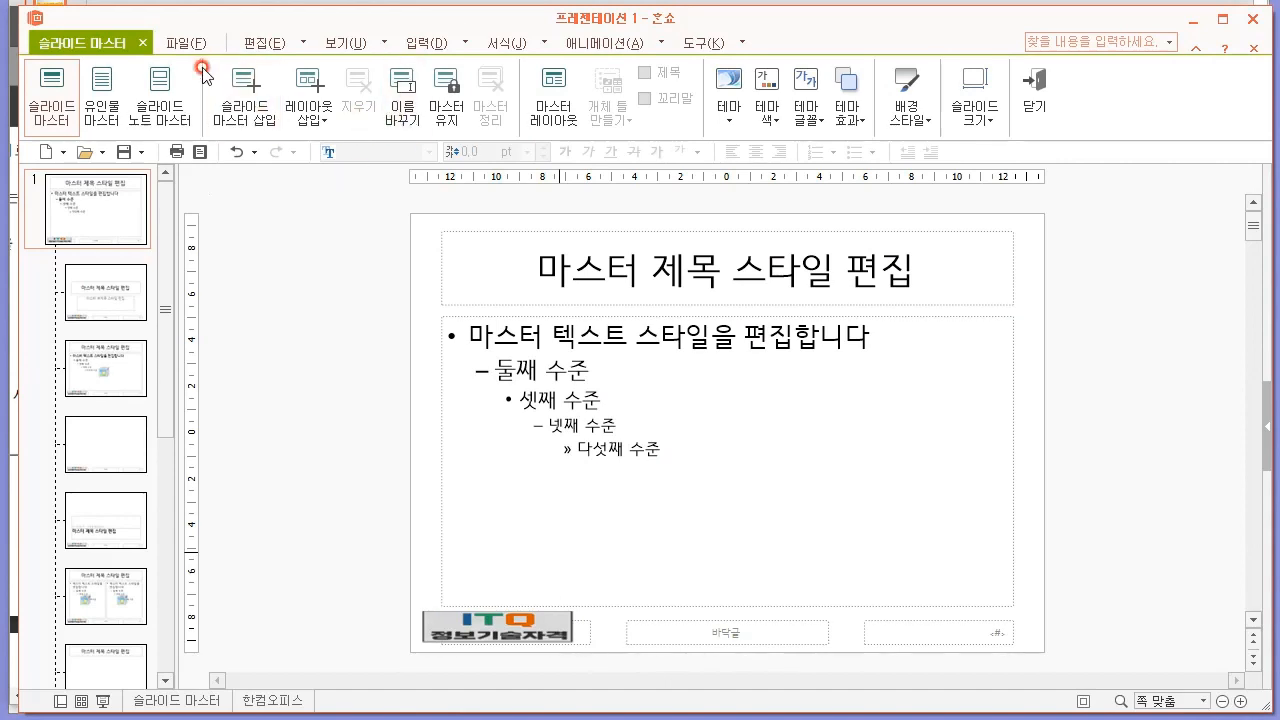
click(344, 46)
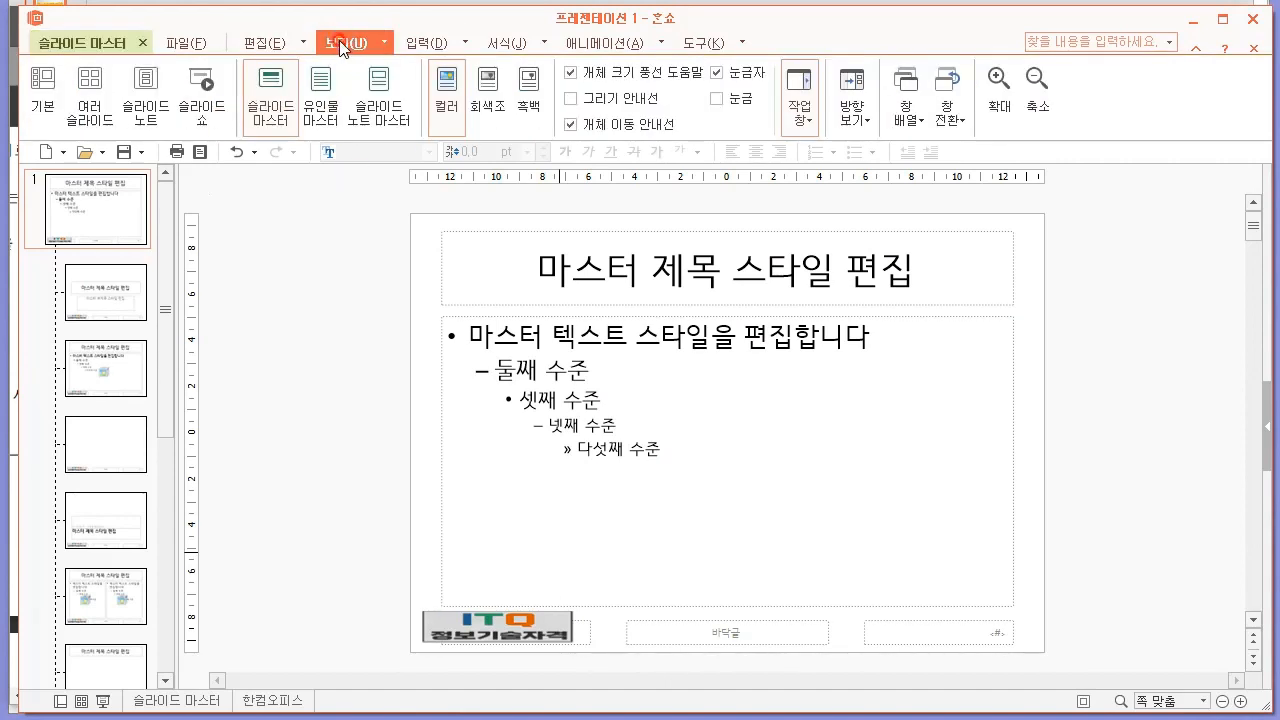
click(268, 44)
click(440, 44)
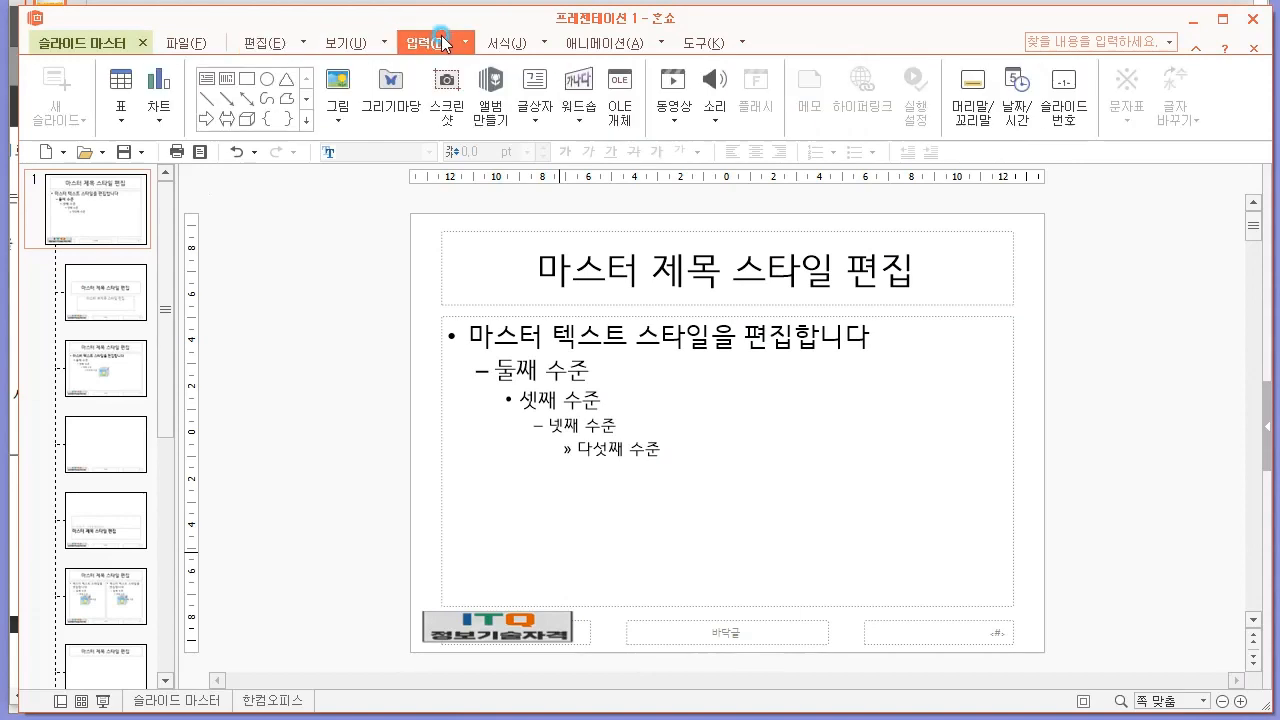
click(1087, 121)
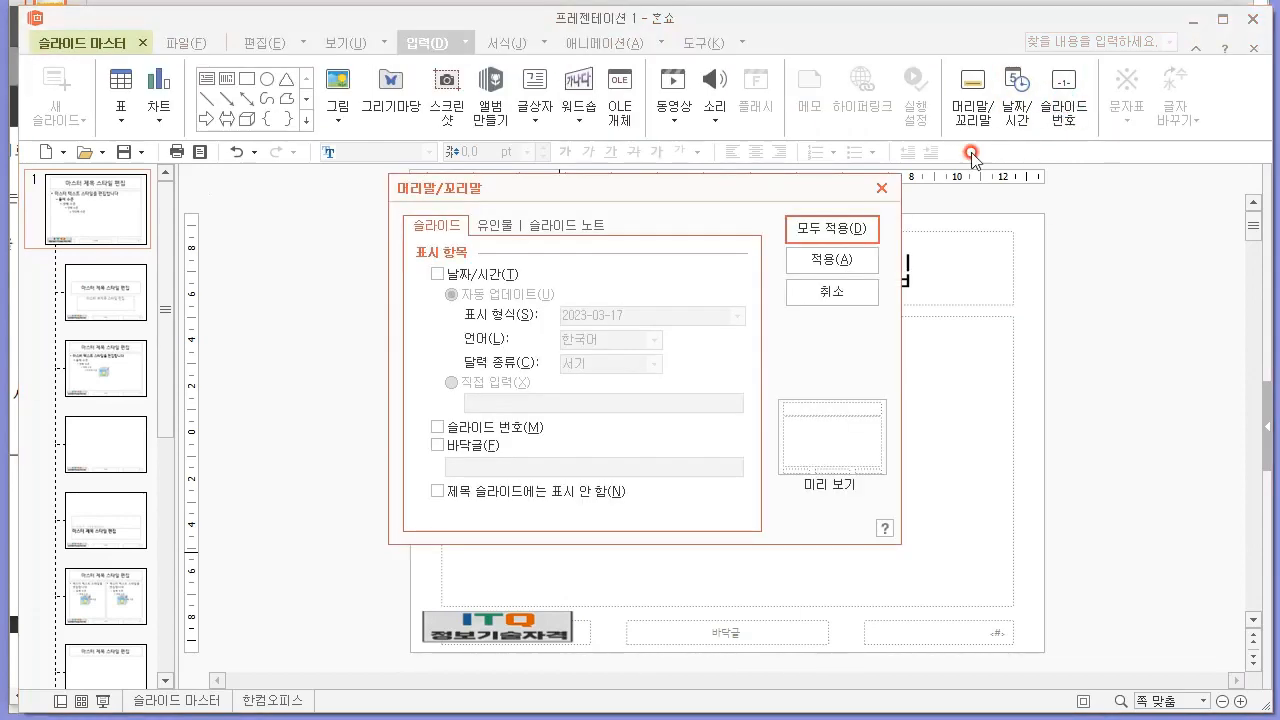
mouse_move(570, 188)
mouse_down()
mouse_move(594, 177)
mouse_move(584, 191)
mouse_up()
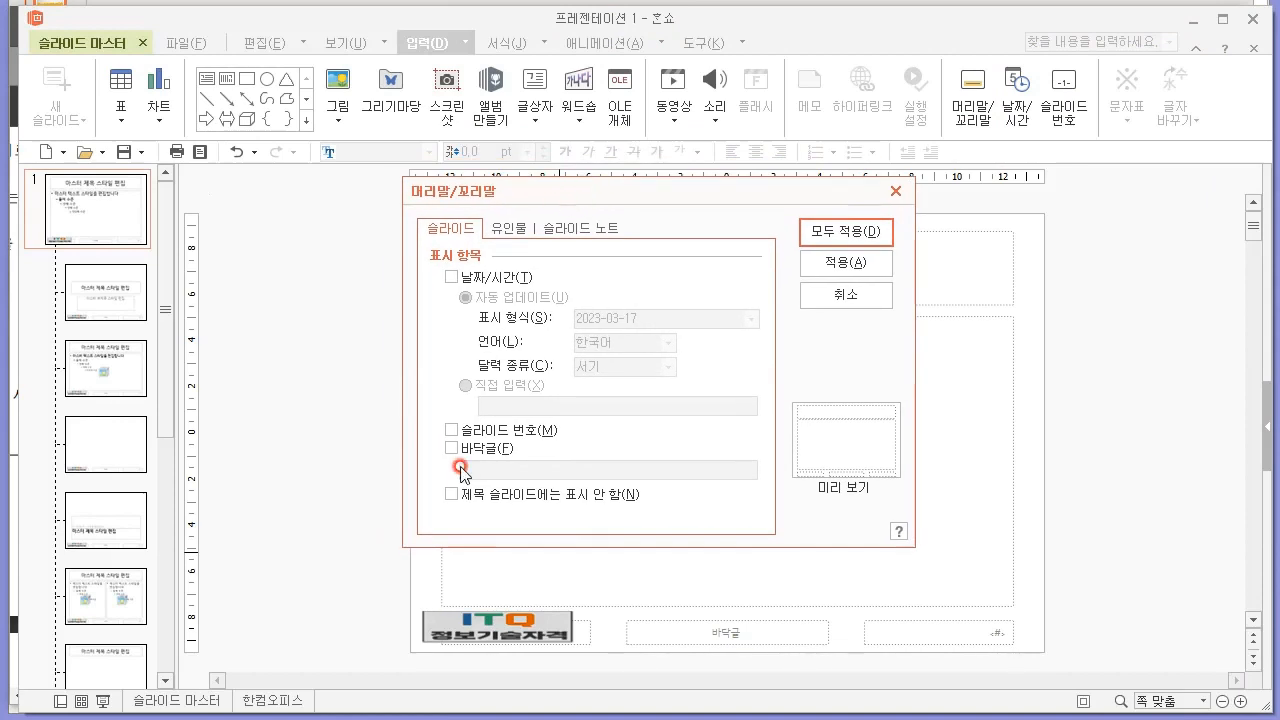
click(480, 432)
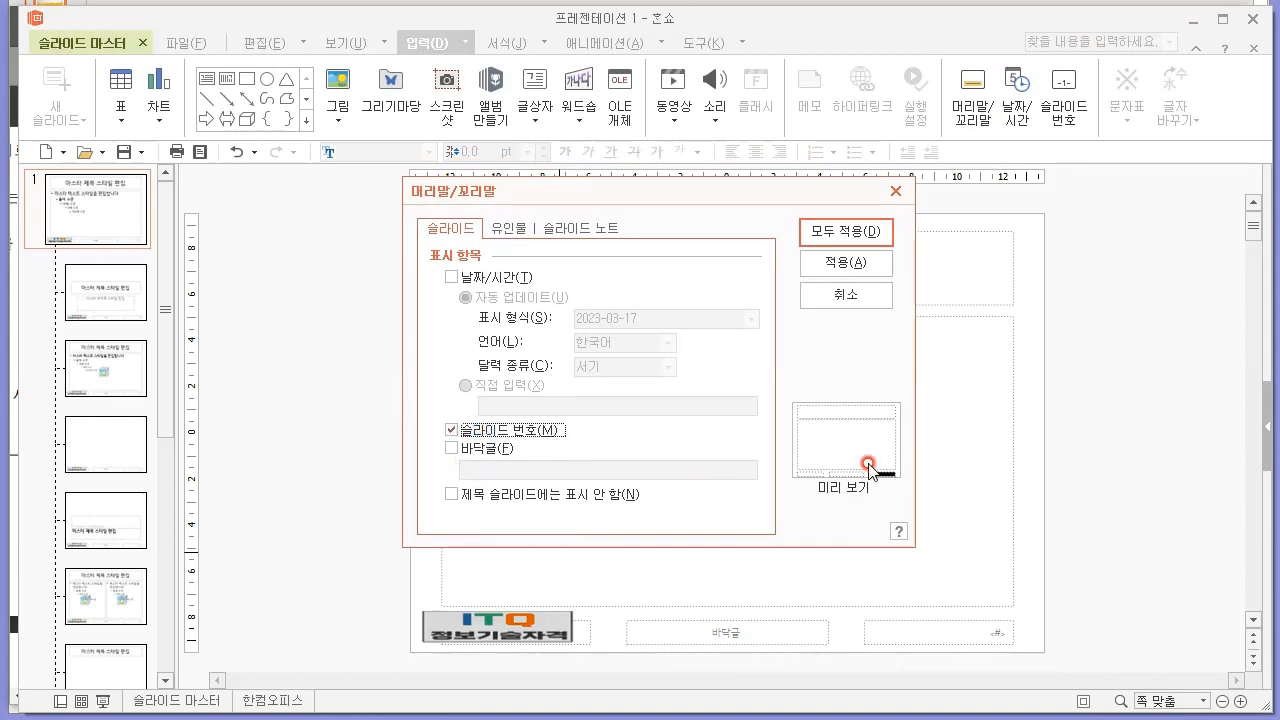
click(536, 494)
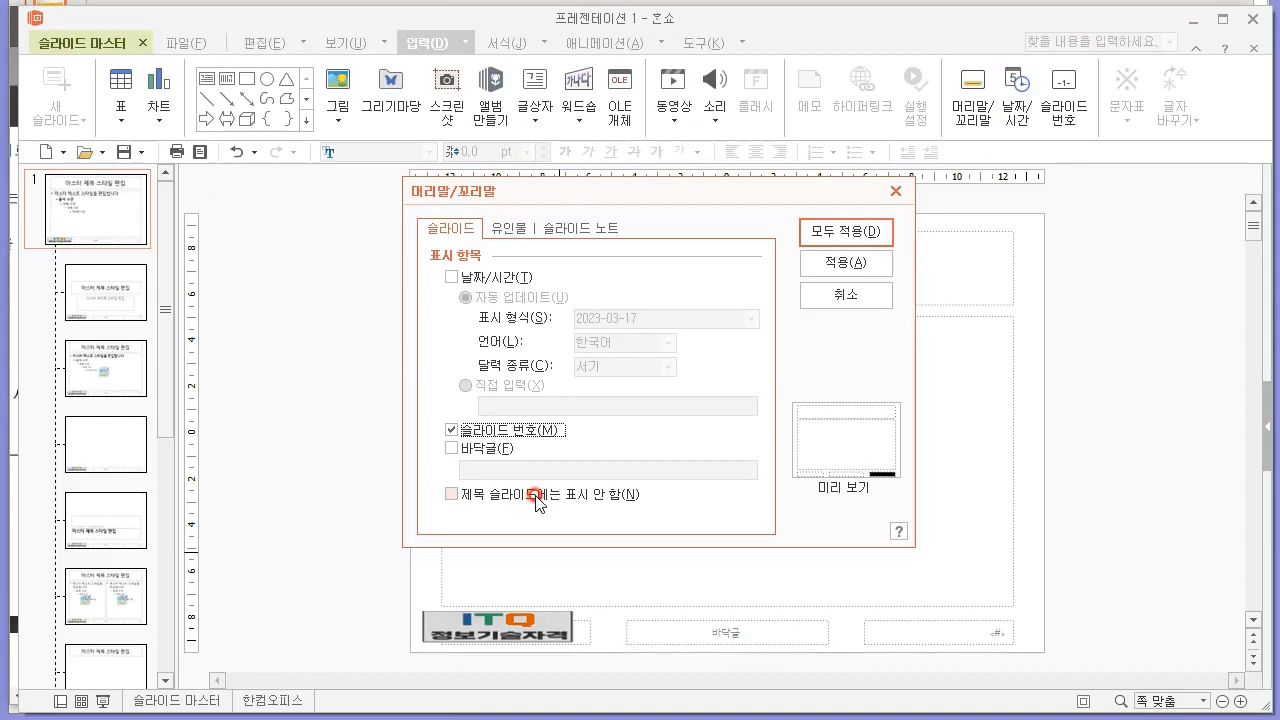
click(850, 228)
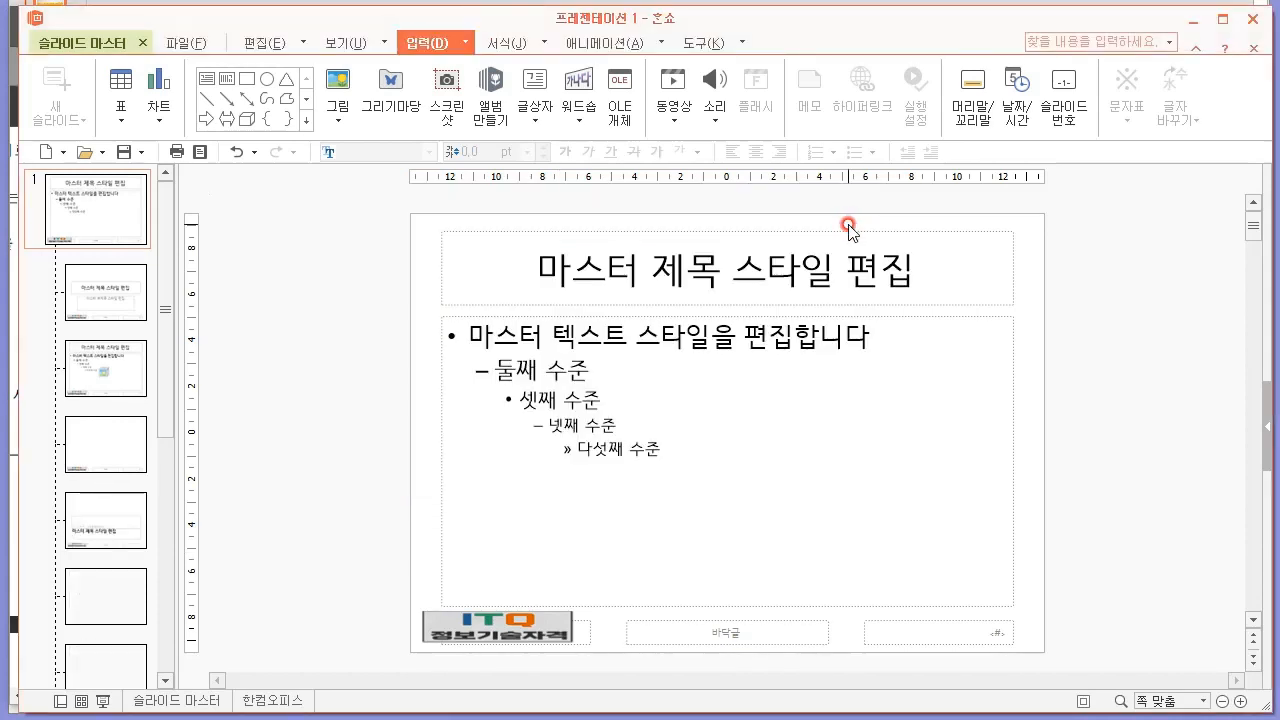
Close the slide master view and compare the logo picture and slide number on slides 1 and 2.
click(85, 43)
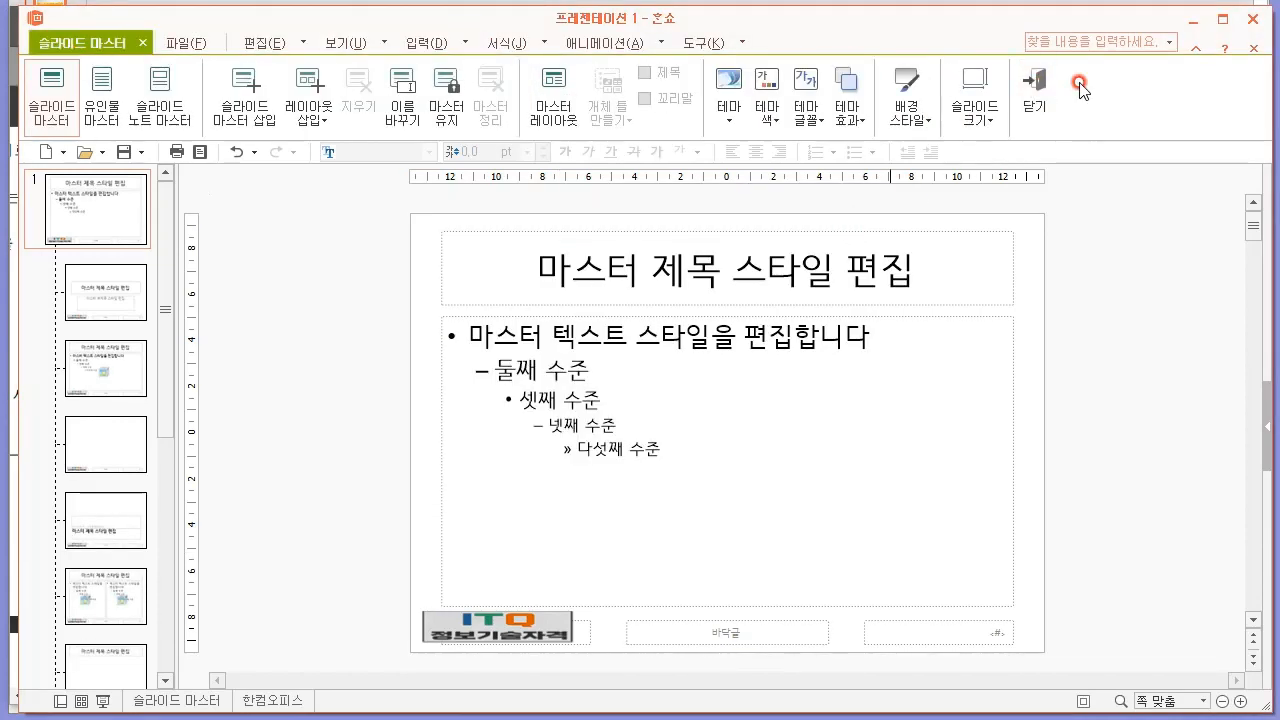
click(1030, 100)
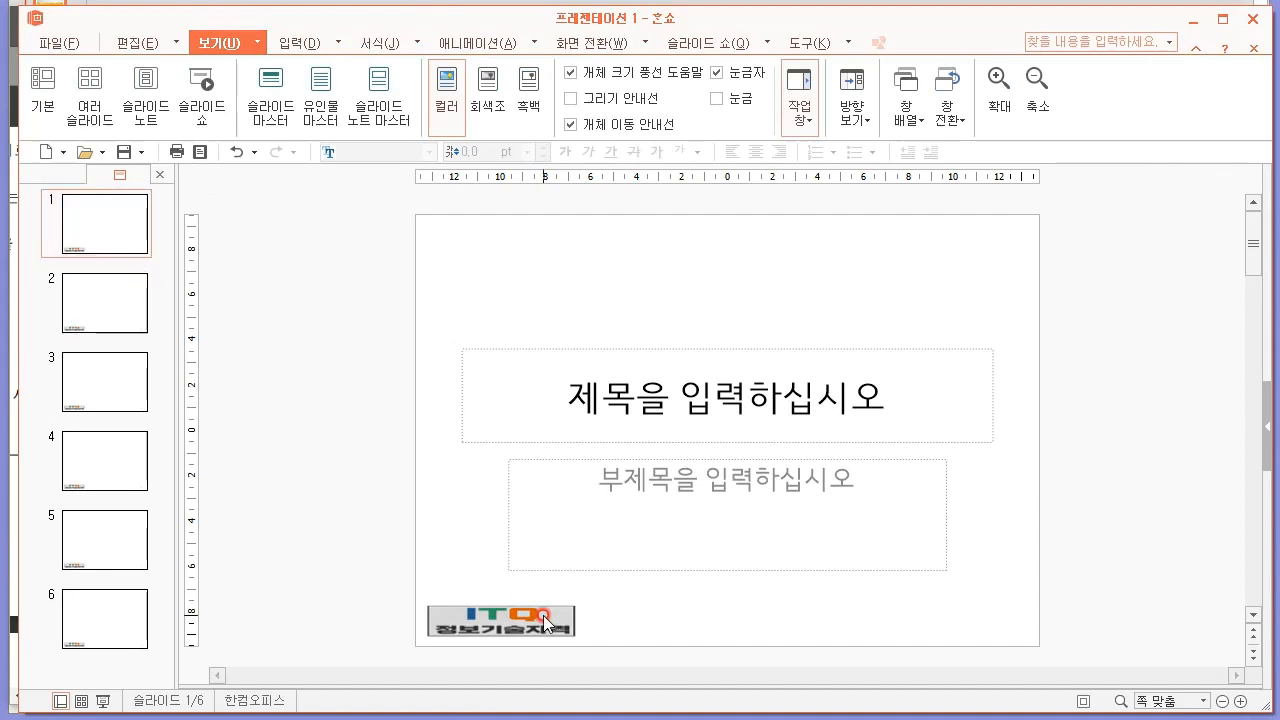
click(68, 290)
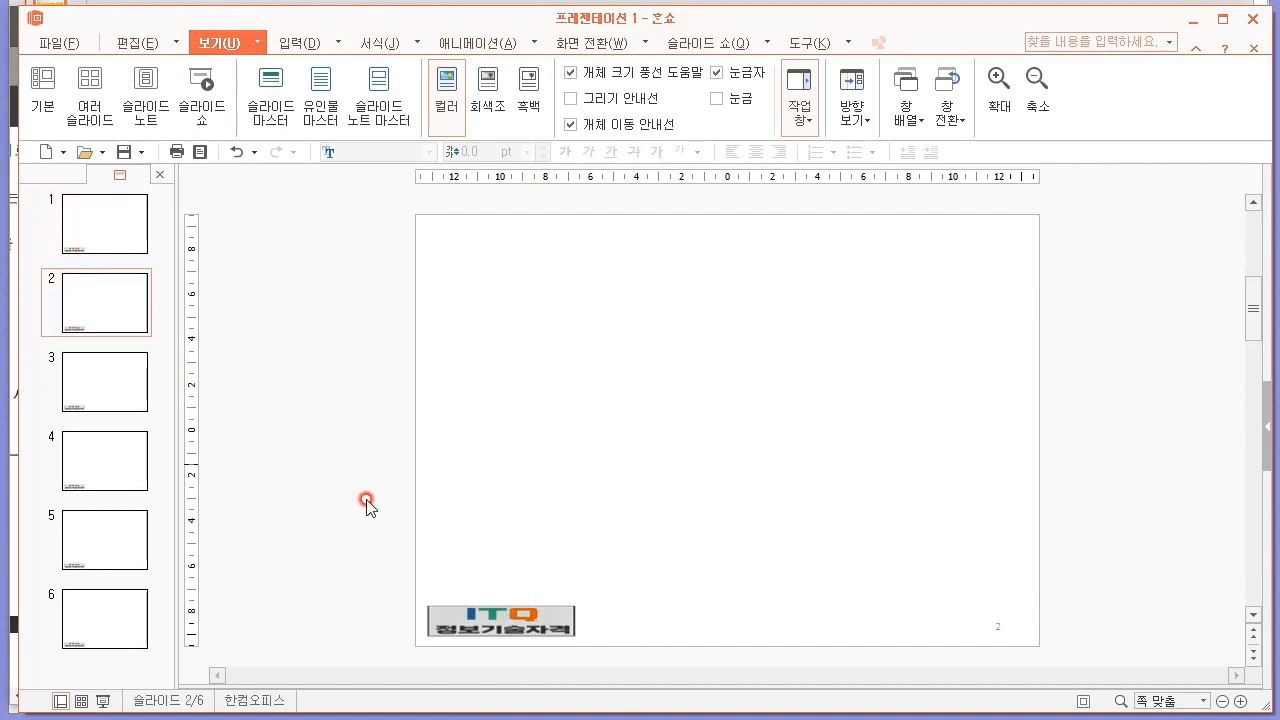
click(91, 248)
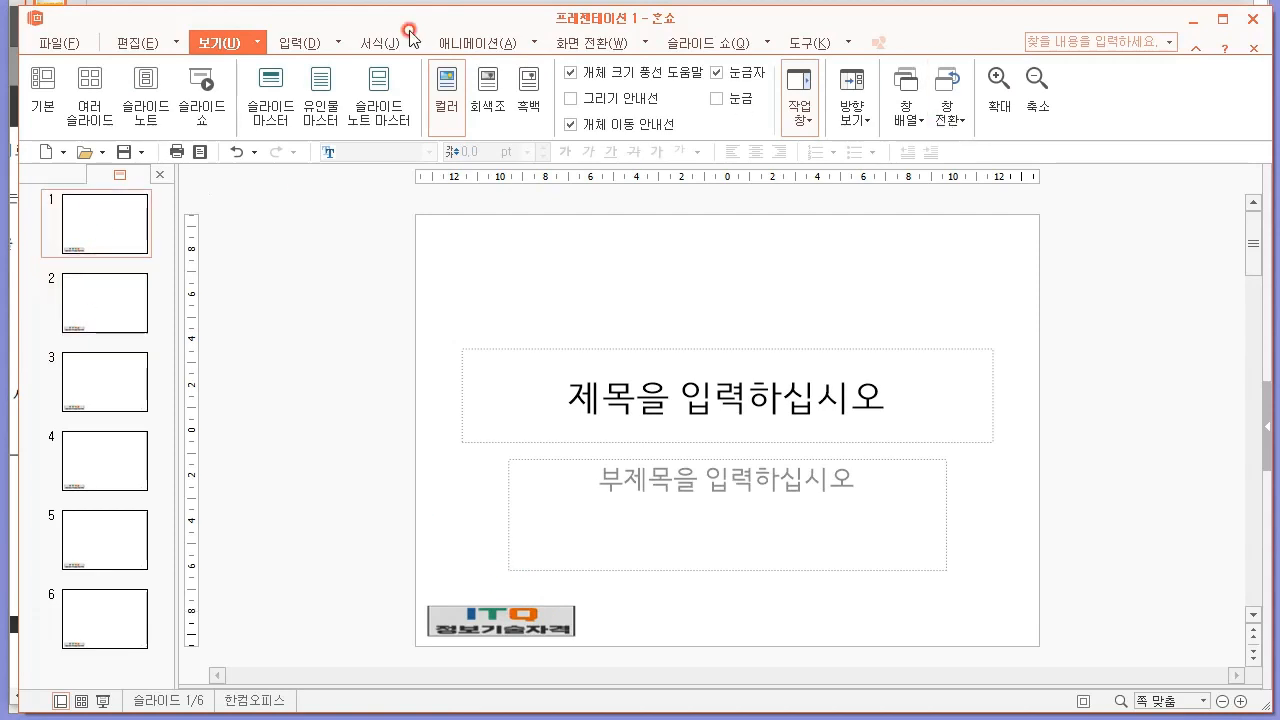
Reopen the slide master view, delete the ITQ picture from the main master, and review the 빈 화면 layout.
click(272, 102)
click(110, 216)
click(110, 442)
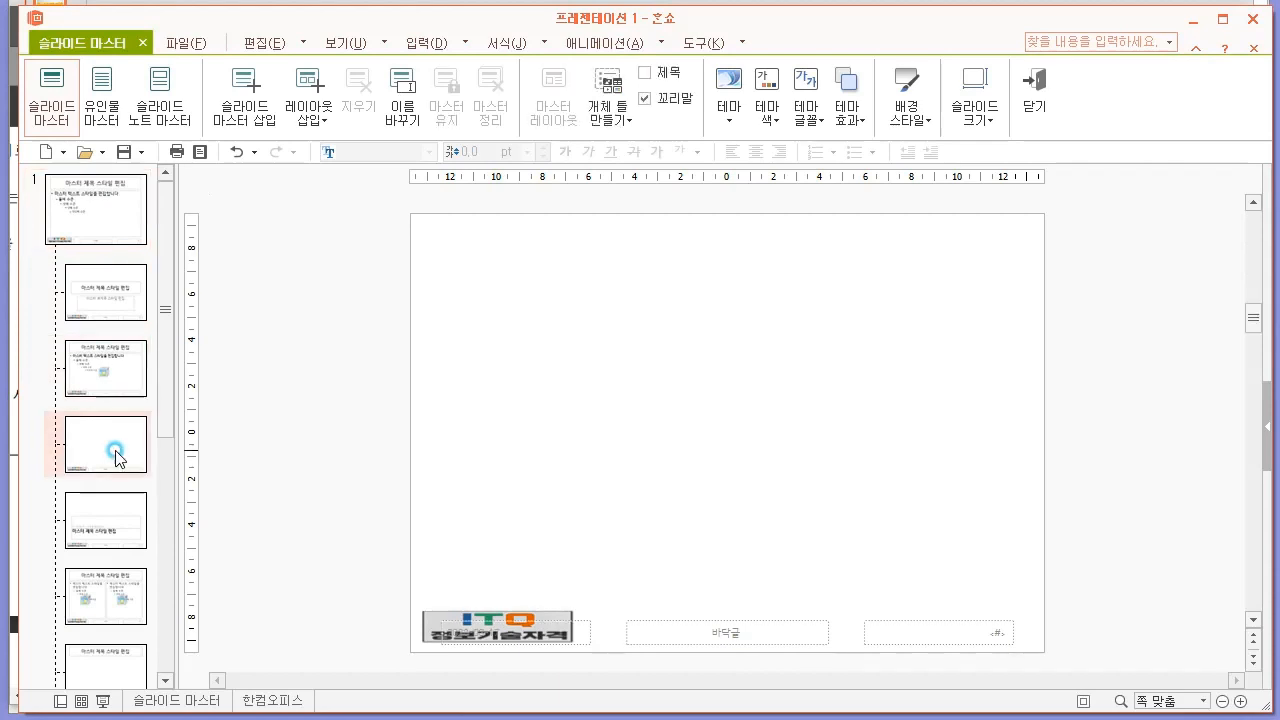
click(112, 213)
click(436, 601)
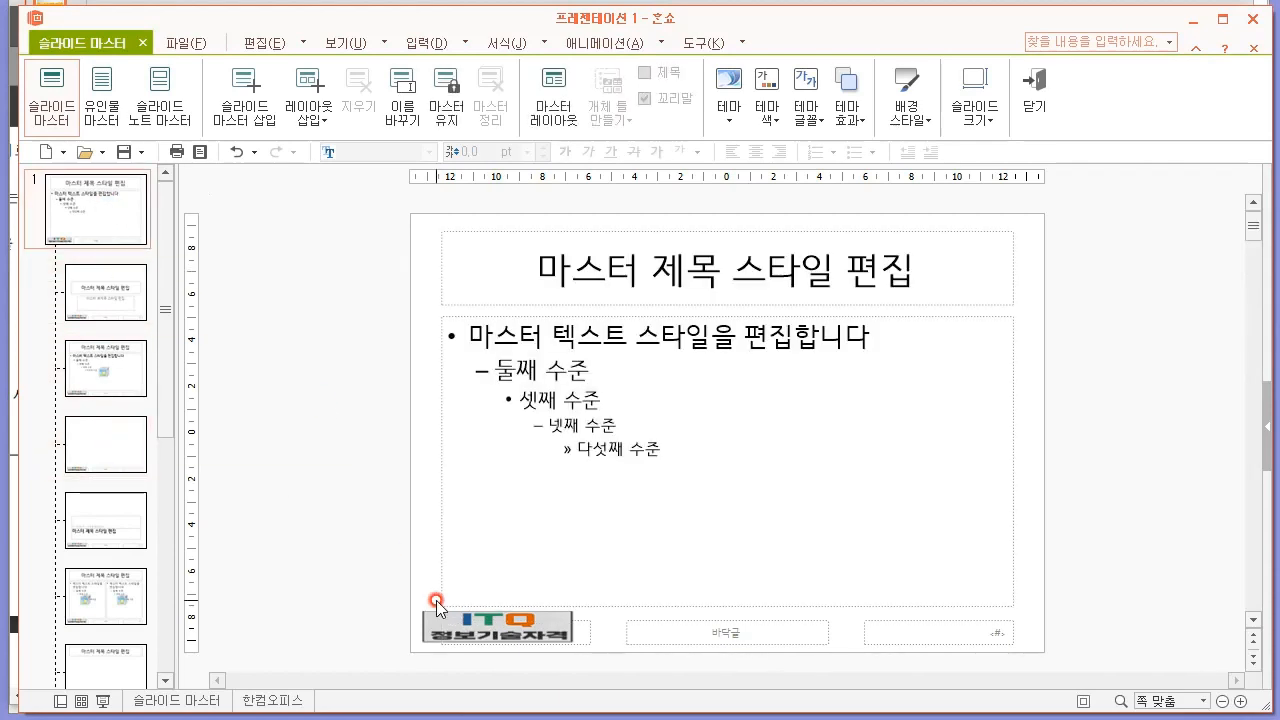
key(Delete)
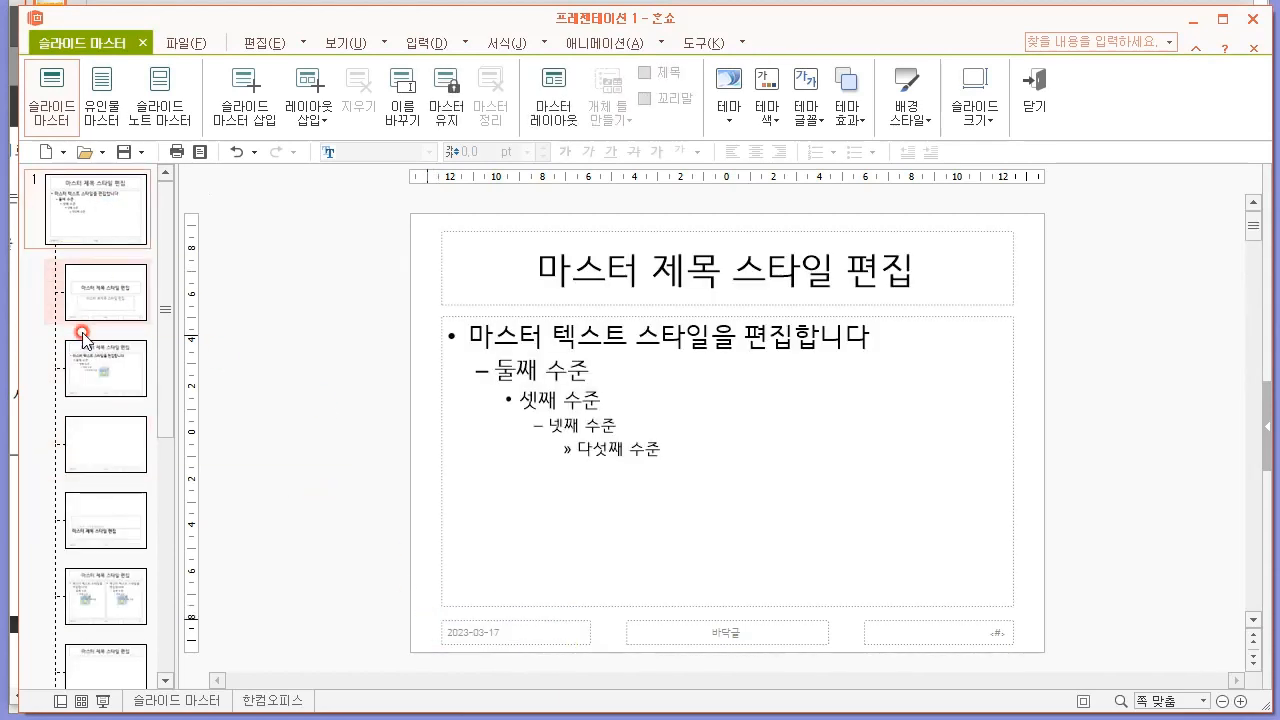
click(128, 434)
click(114, 176)
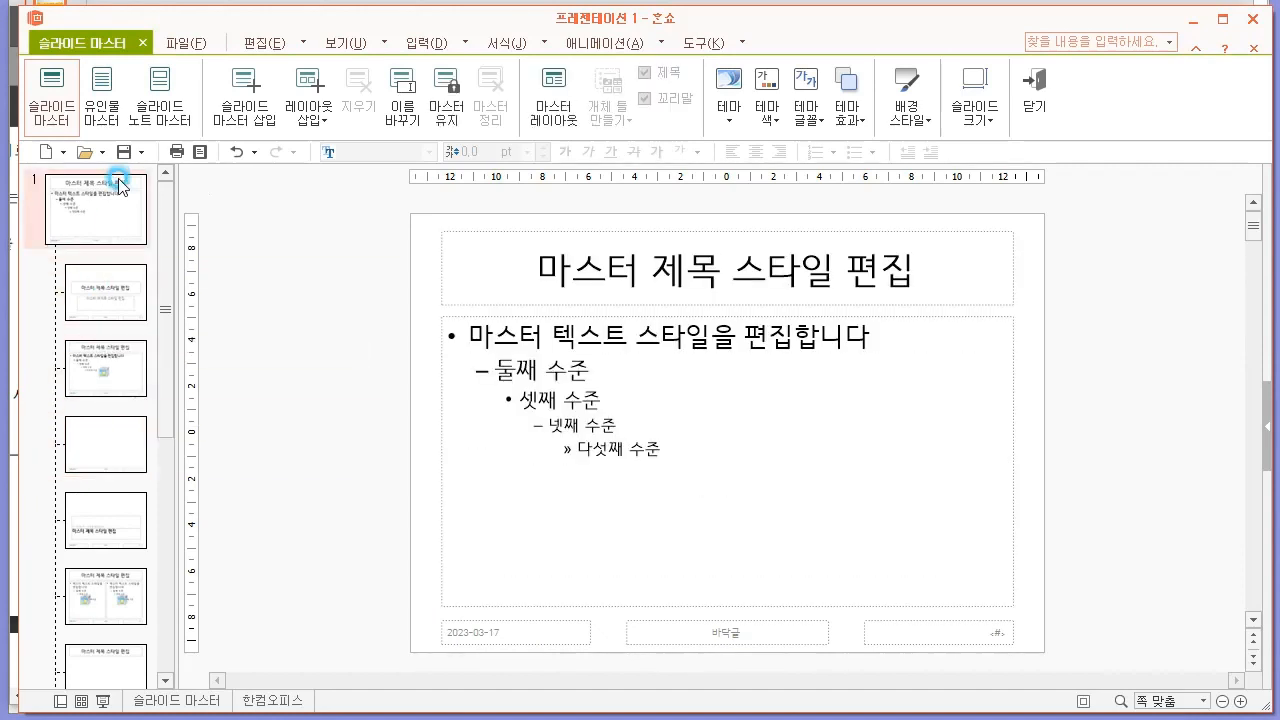
Turn slide numbers off and apply this to all slides, keeping the title-slide exclusion enabled.
click(399, 43)
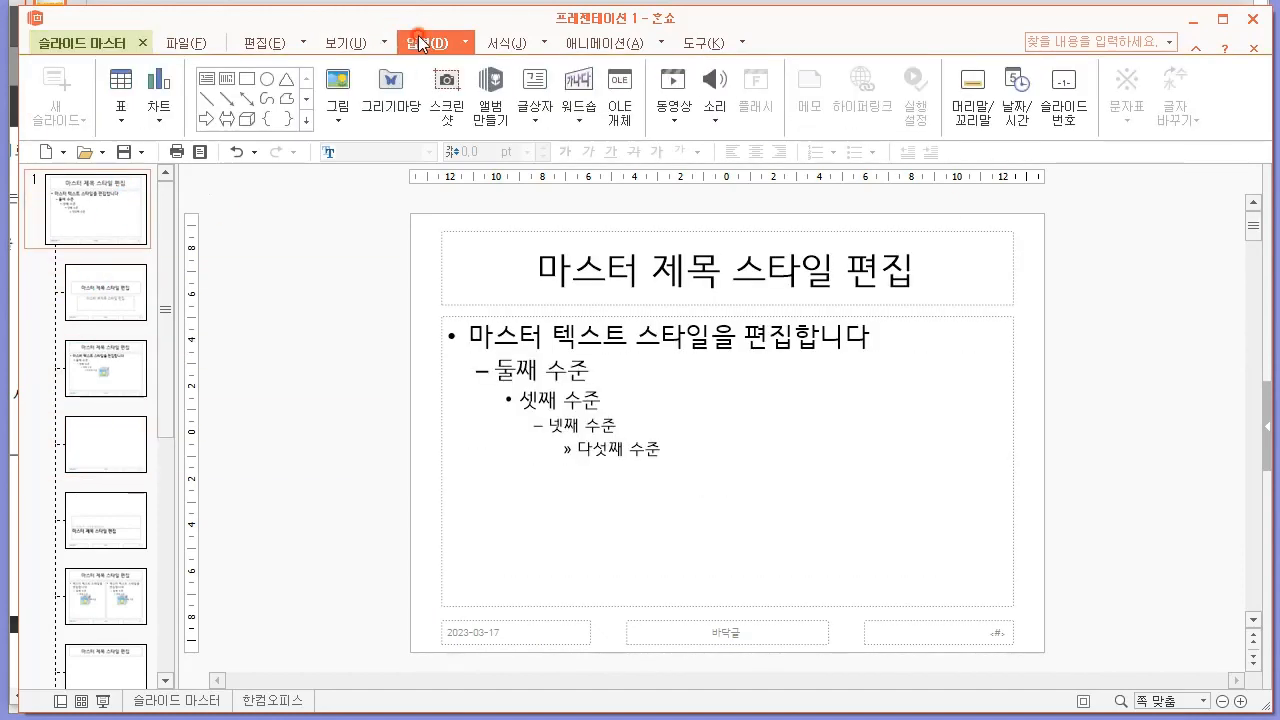
click(1063, 98)
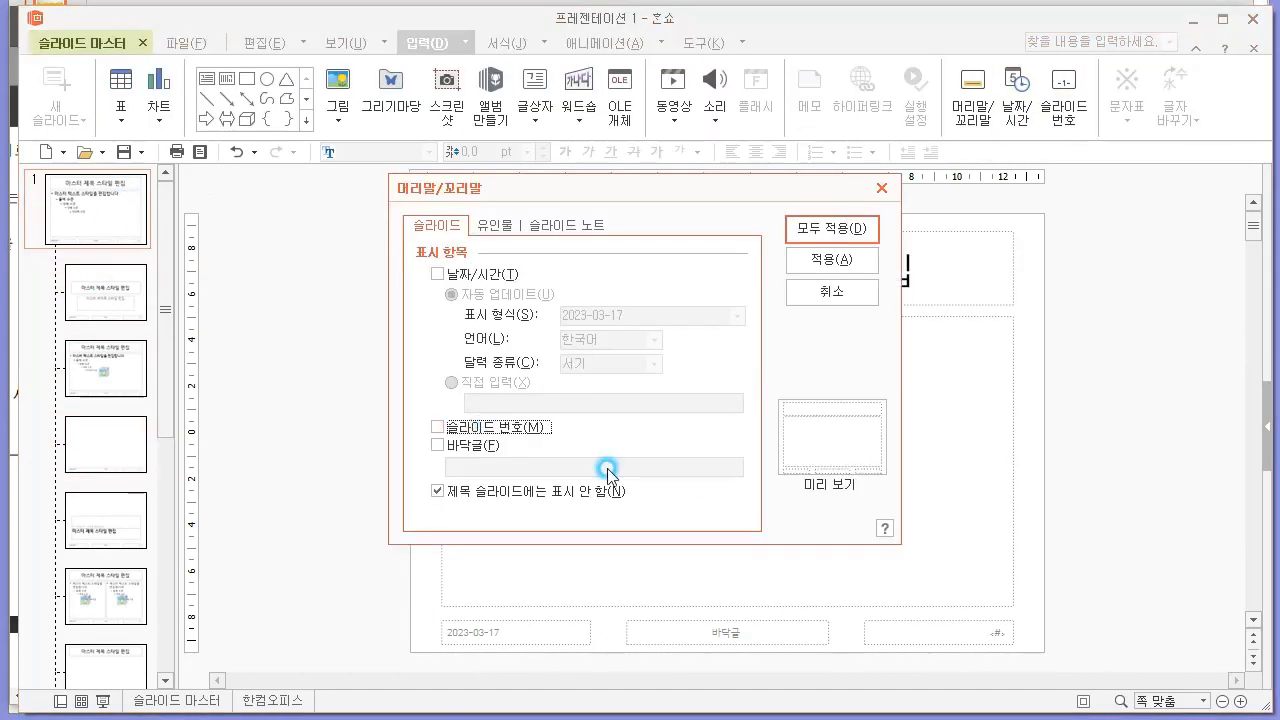
click(830, 230)
Insert the ITQ logo picture on the 빈 화면 layout, shrink it and place it in the layout's lower-left corner.
click(103, 410)
click(110, 370)
click(122, 455)
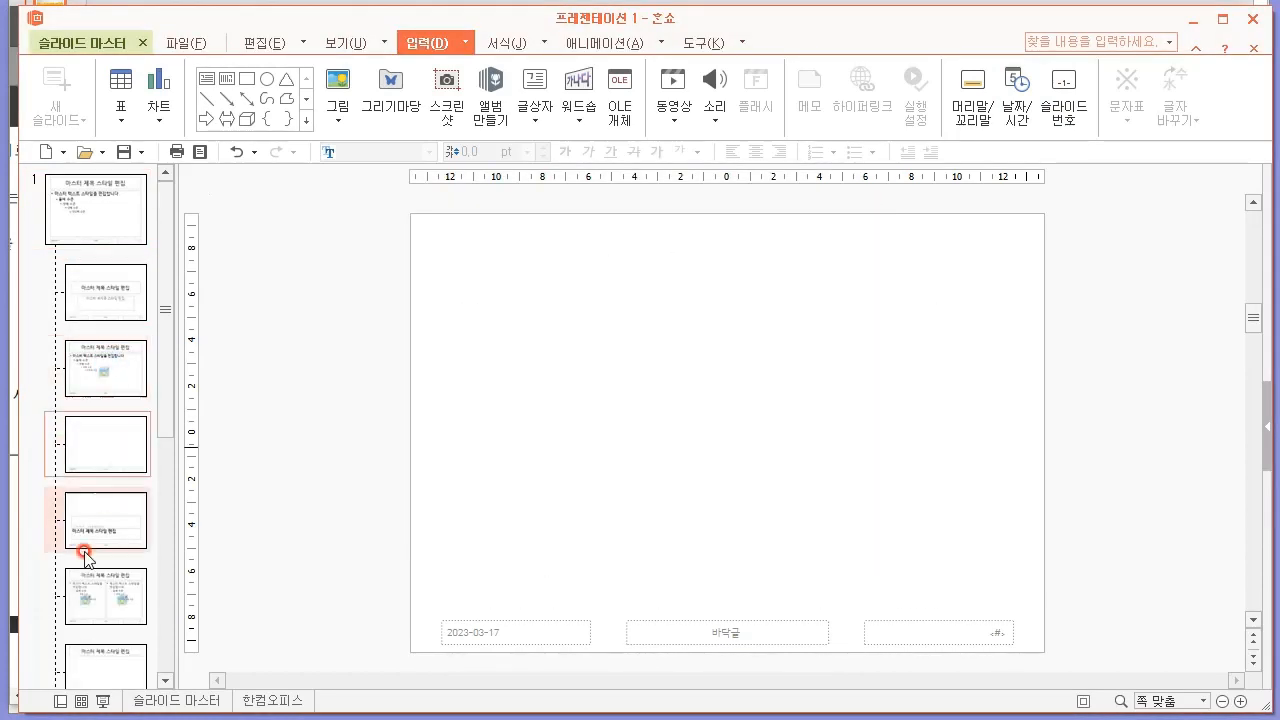
key(alt+Tab)
key(alt+Tab)
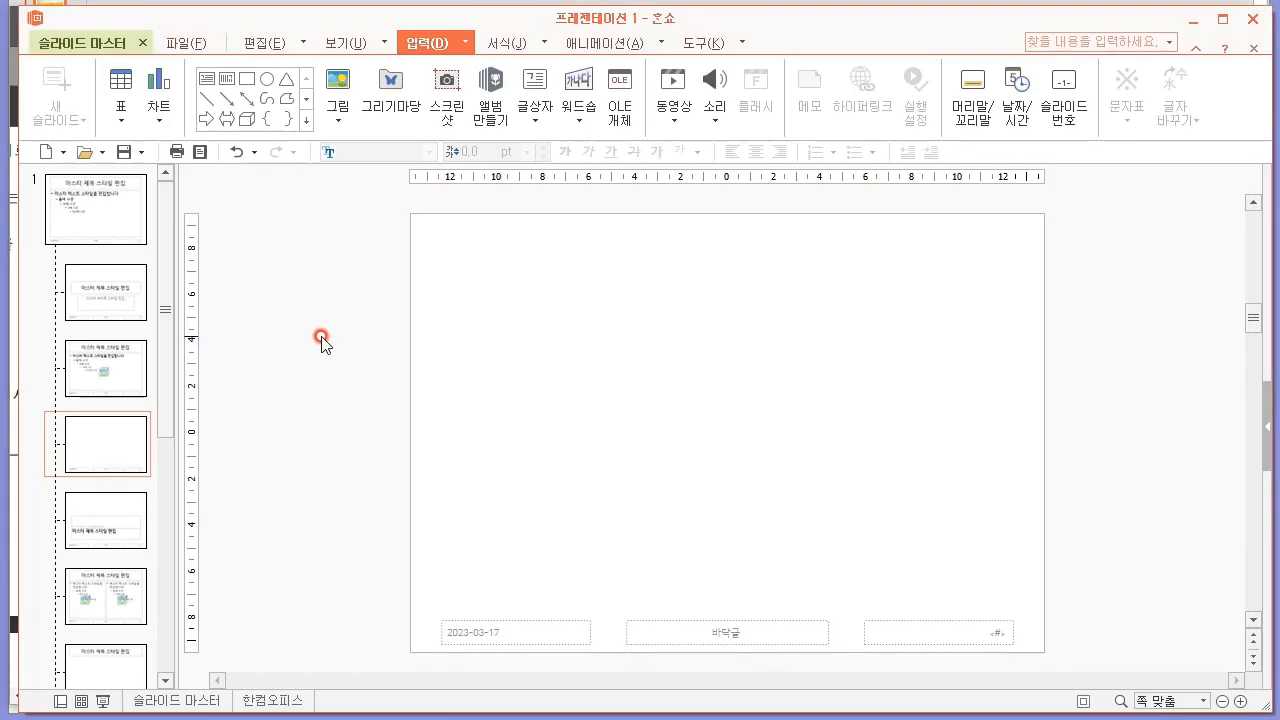
click(337, 112)
click(376, 151)
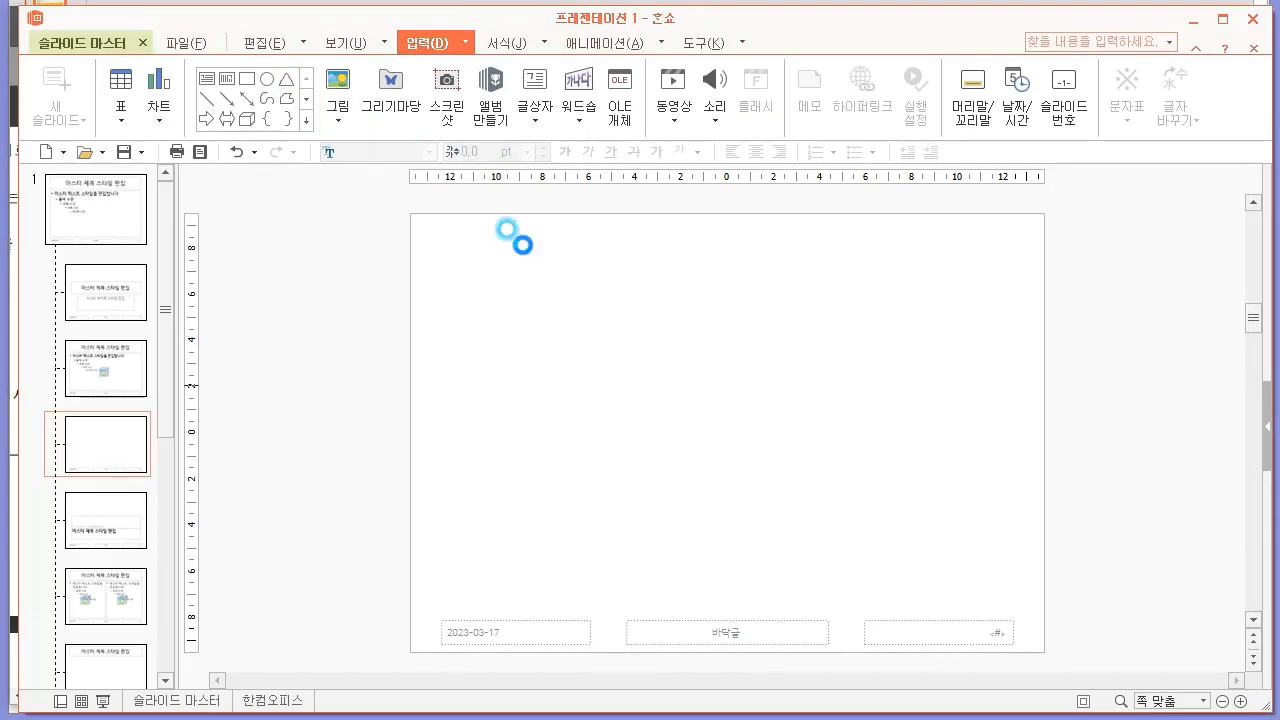
double_click(447, 231)
drag(877, 338, 479, 615)
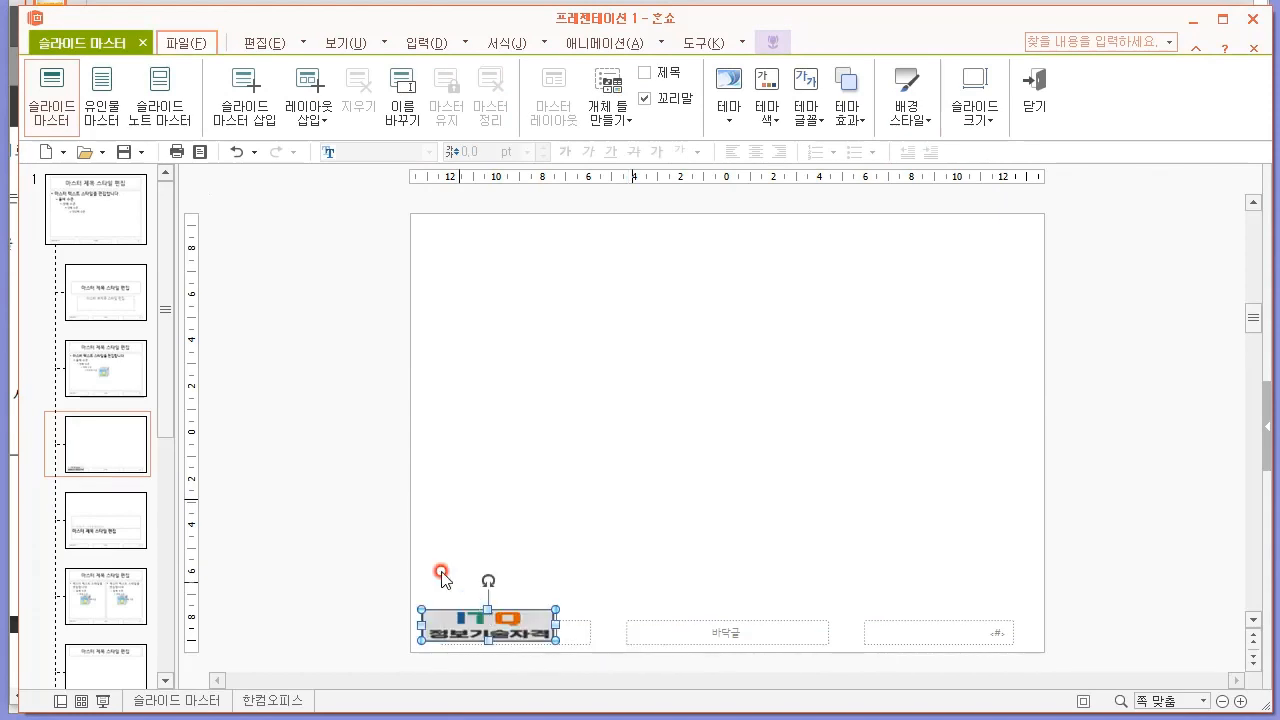
Enable slide numbers on all slides except the title slide and apply this to all.
click(426, 43)
click(1068, 104)
click(502, 430)
click(548, 491)
click(816, 238)
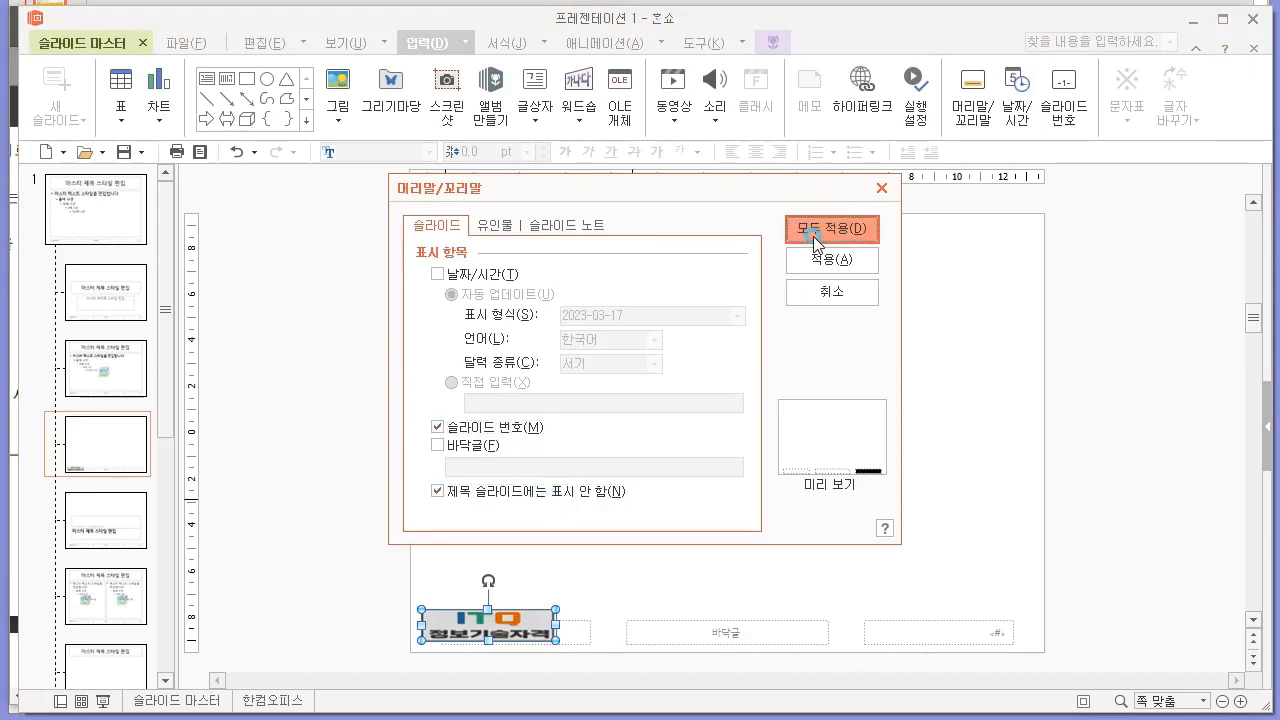
click(482, 333)
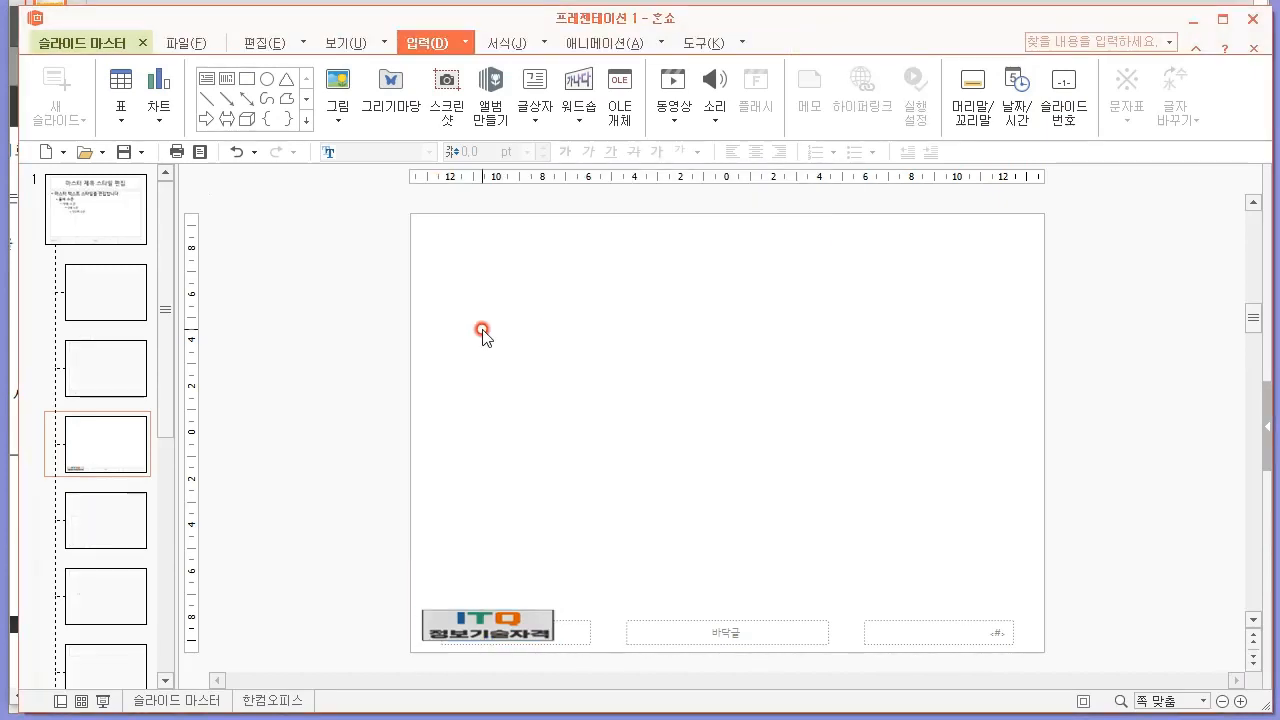
Close the slide master view, check the logo and number on slides 1 and 2, and reopen the 빈 화면 layout master.
click(95, 45)
click(1033, 92)
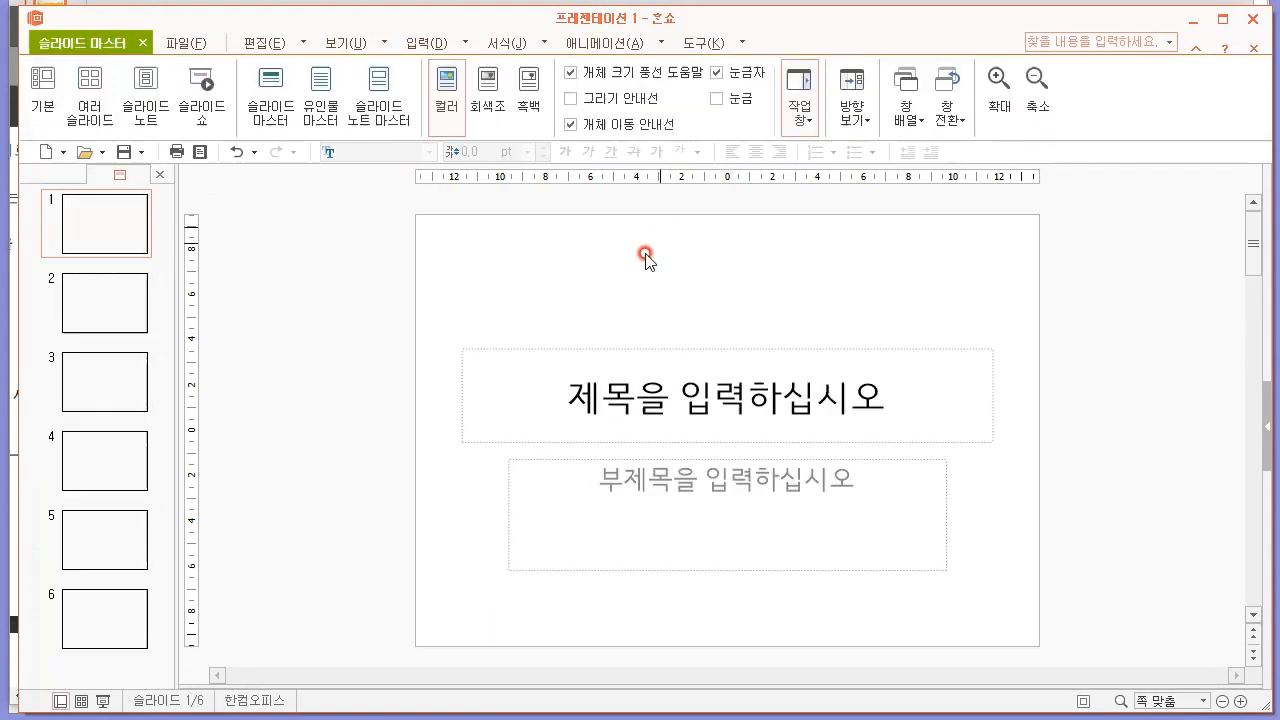
click(118, 318)
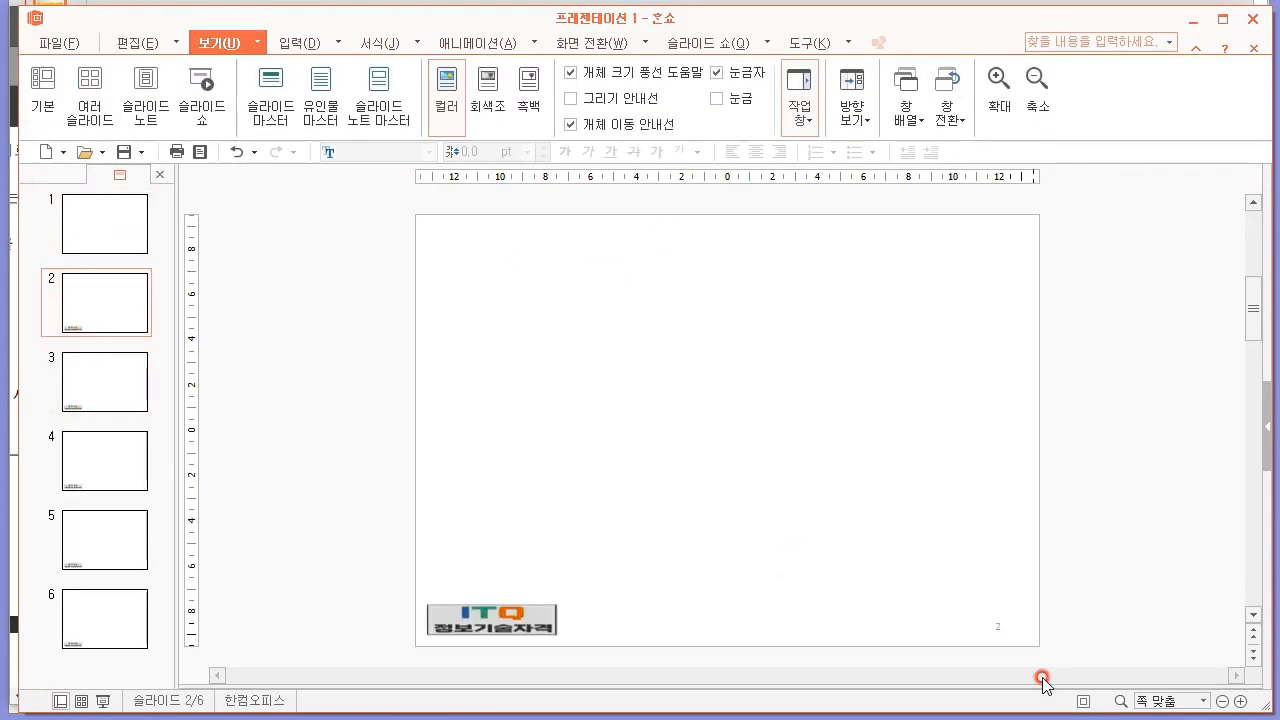
click(992, 617)
click(104, 222)
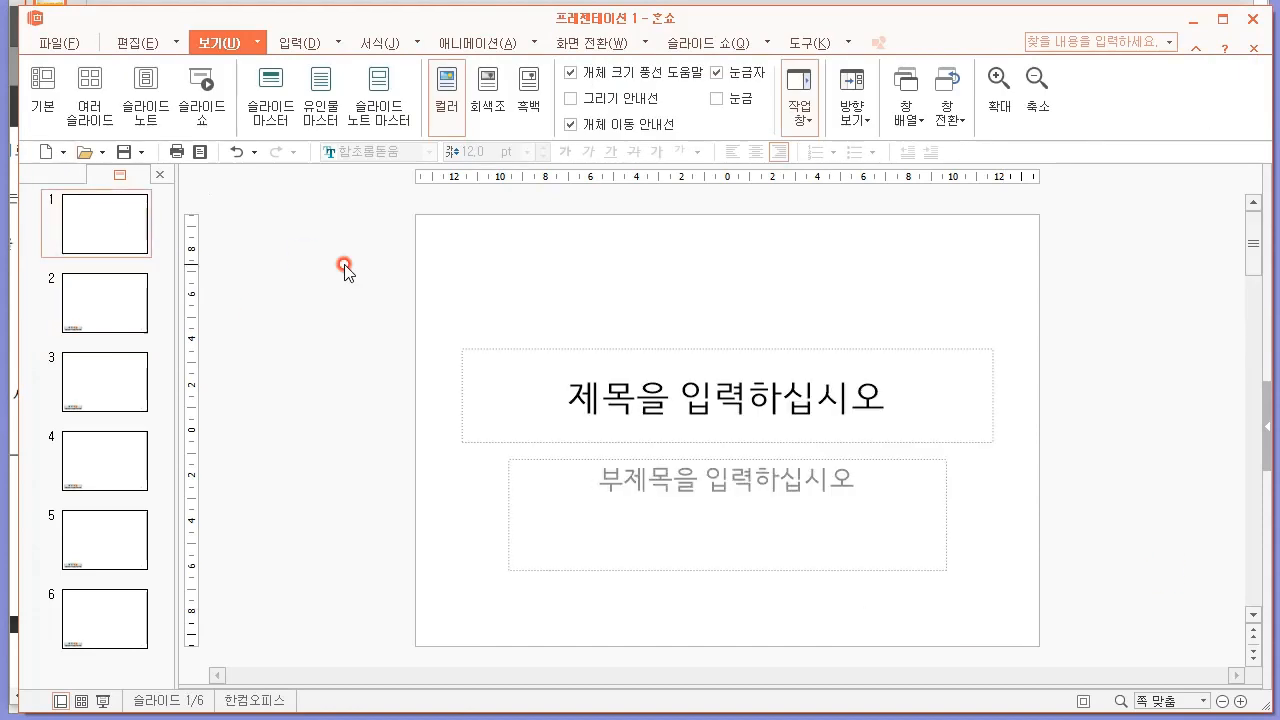
click(280, 105)
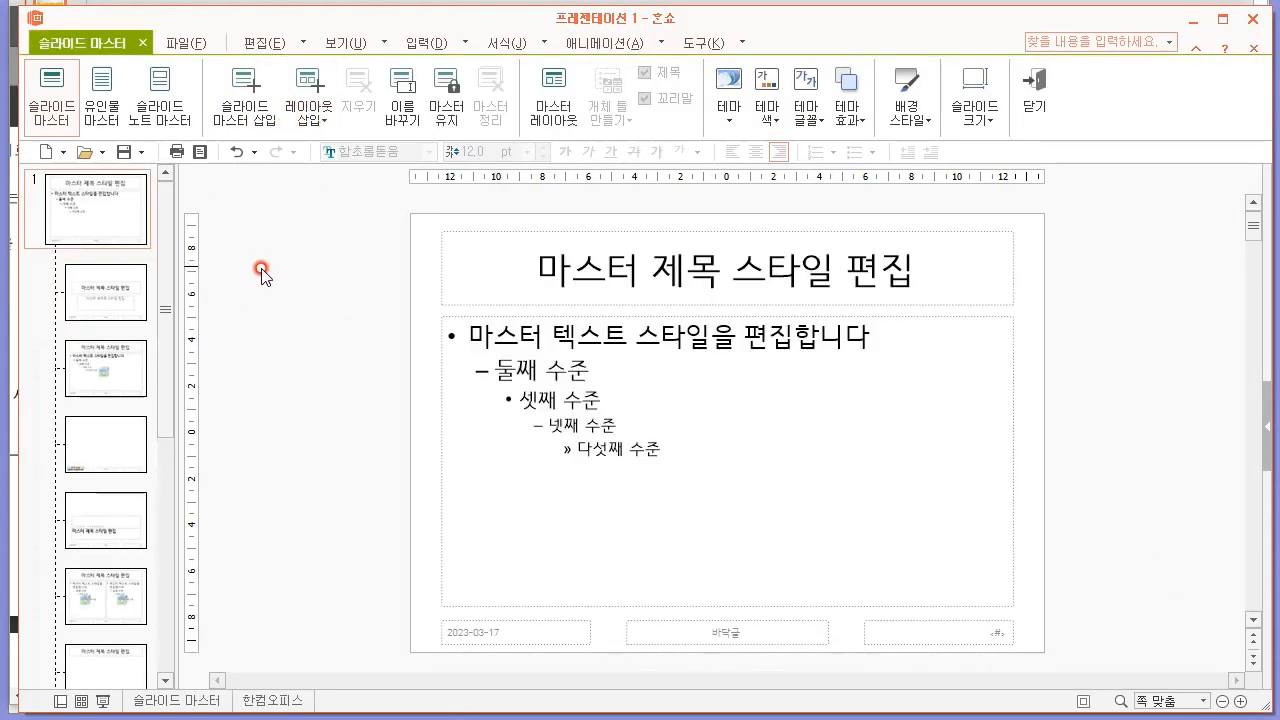
click(108, 445)
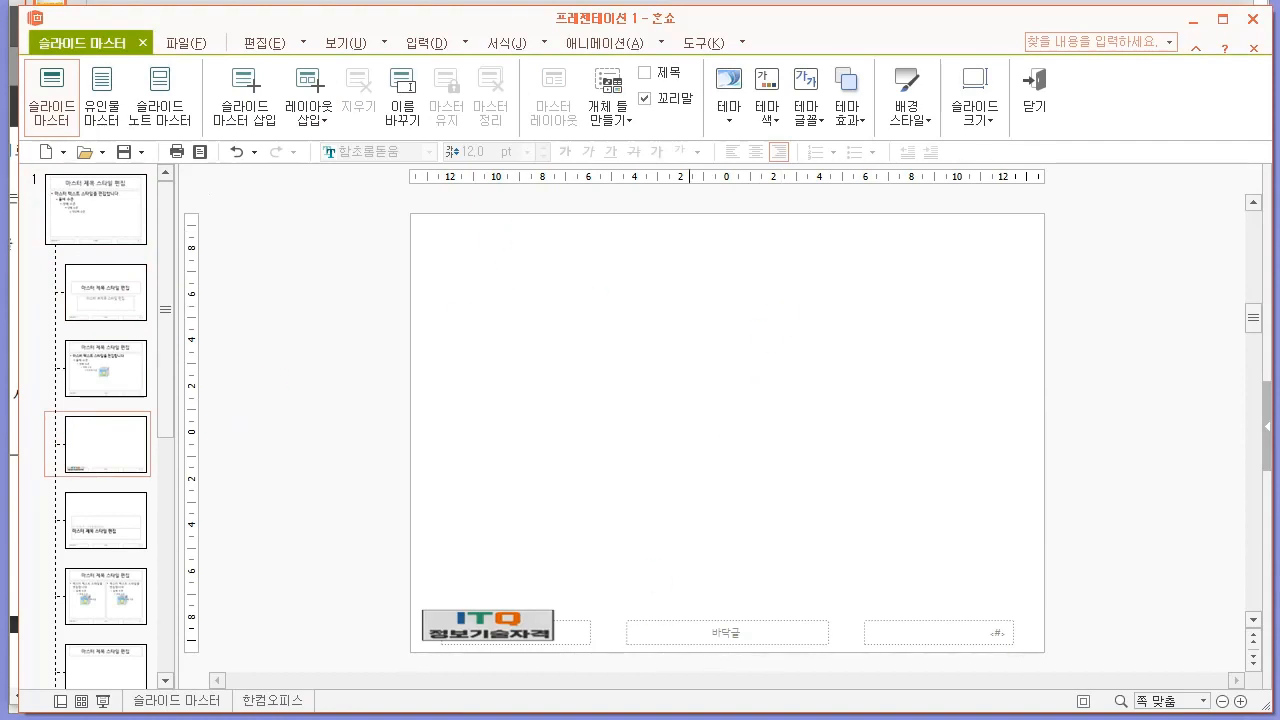
Switch to the exam PDF and review the master's title formatting and the logo's transparent-background requirement.
key(alt+Tab)
scroll(563, 429, up, 3)
scroll(775, 436, down, 7)
scroll(729, 414, up, 12)
scroll(783, 485, up, 1)
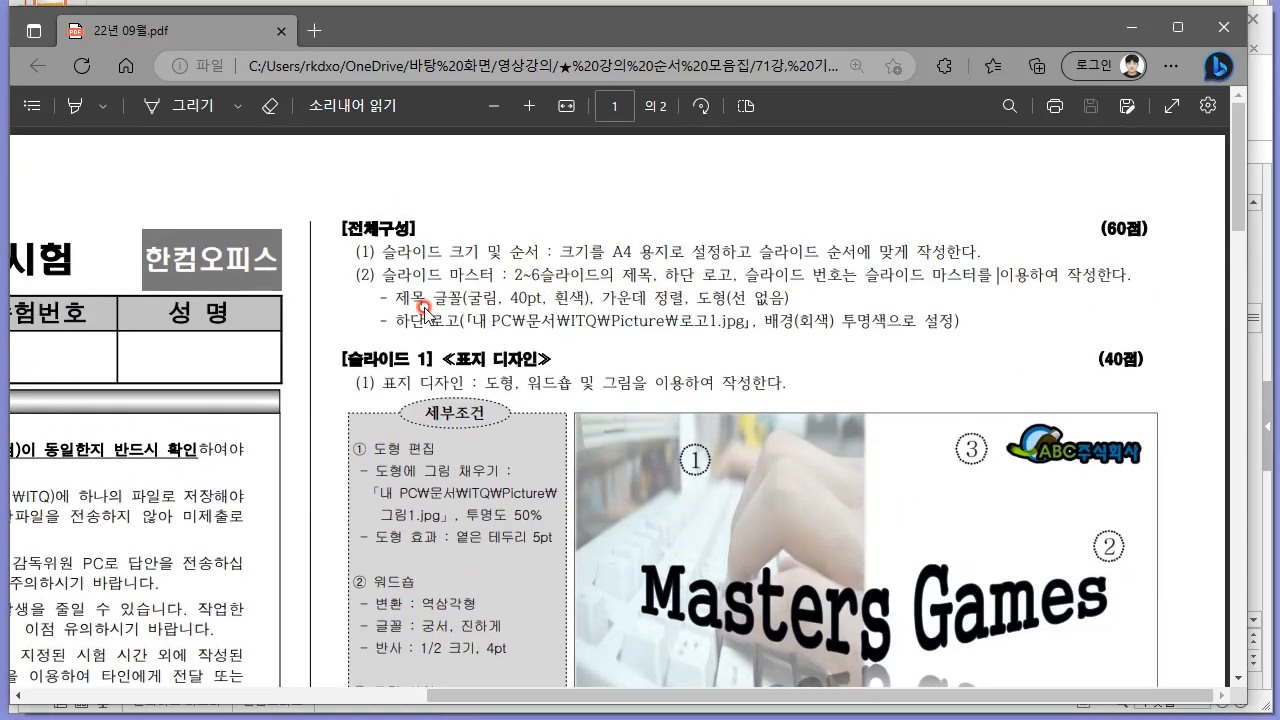
drag(398, 298, 766, 320)
click(712, 322)
scroll(783, 345, down, 5)
scroll(783, 349, down, 6)
scroll(723, 346, up, 12)
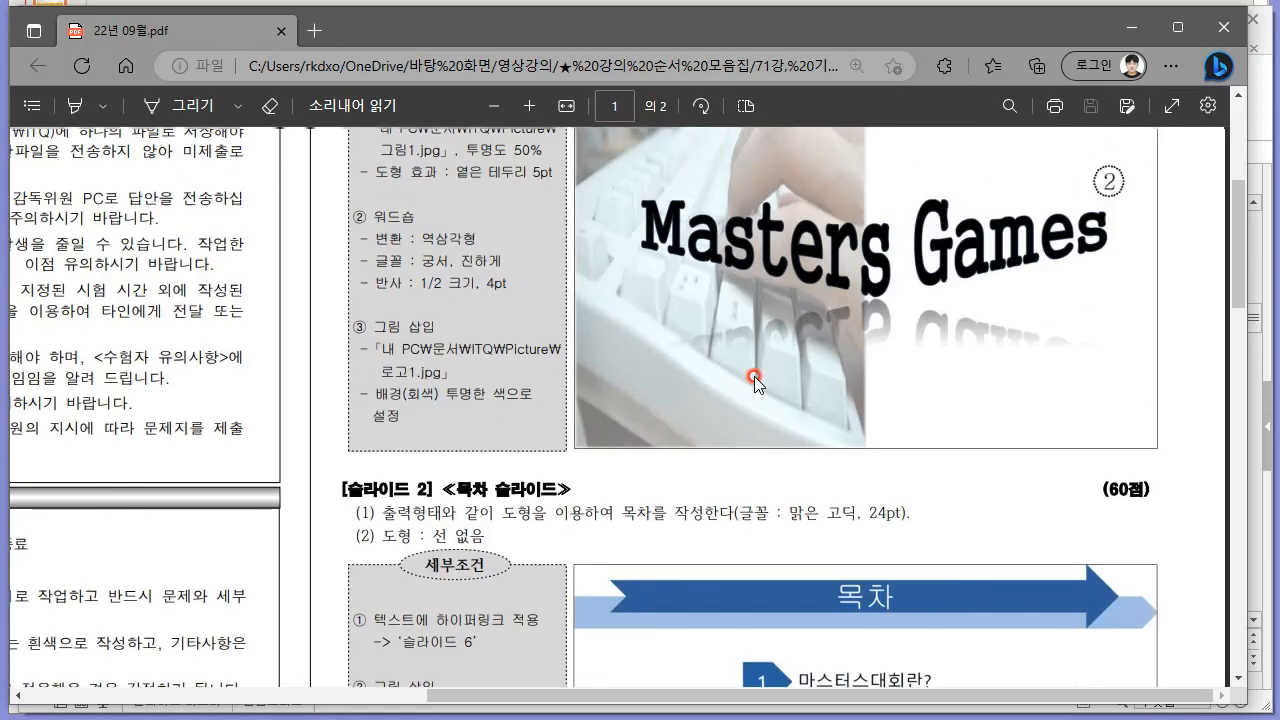
scroll(789, 259, up, 1)
drag(767, 232, 948, 226)
click(907, 228)
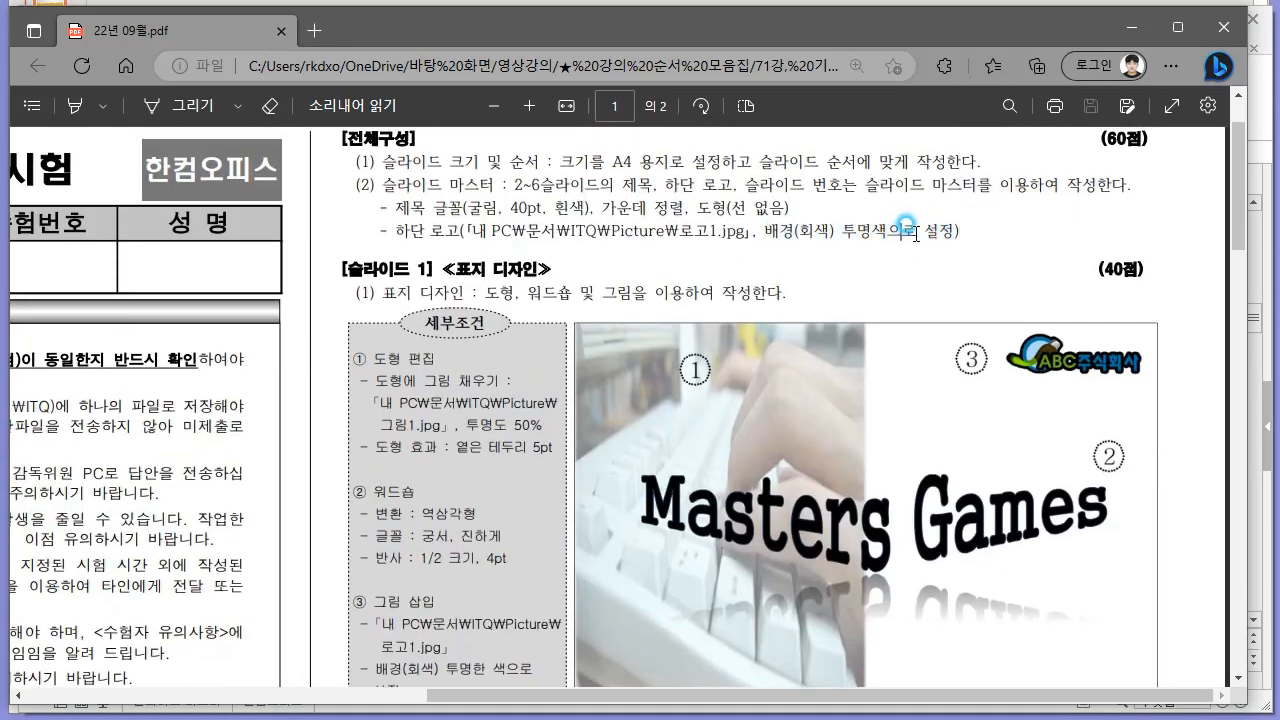
Back in 한쇼, make the gray background of the ITQ logo on the 빈 화면 layout transparent.
key(alt+Tab)
click(477, 630)
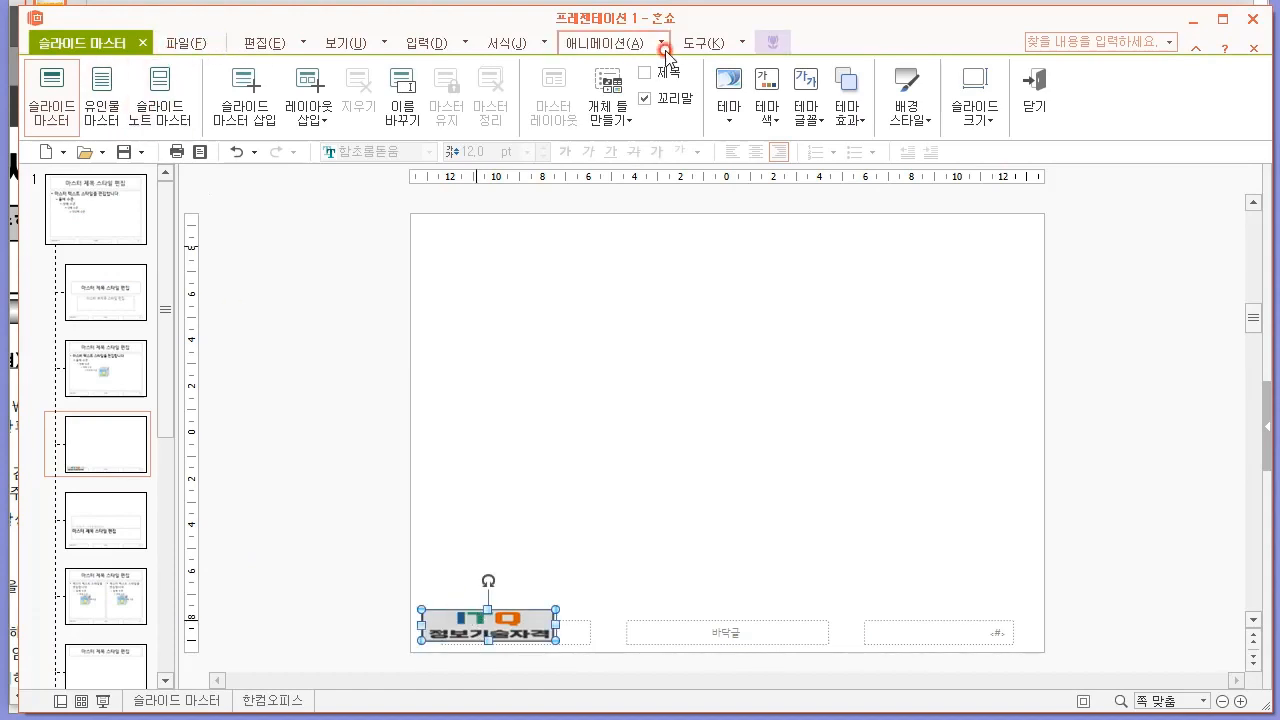
click(705, 42)
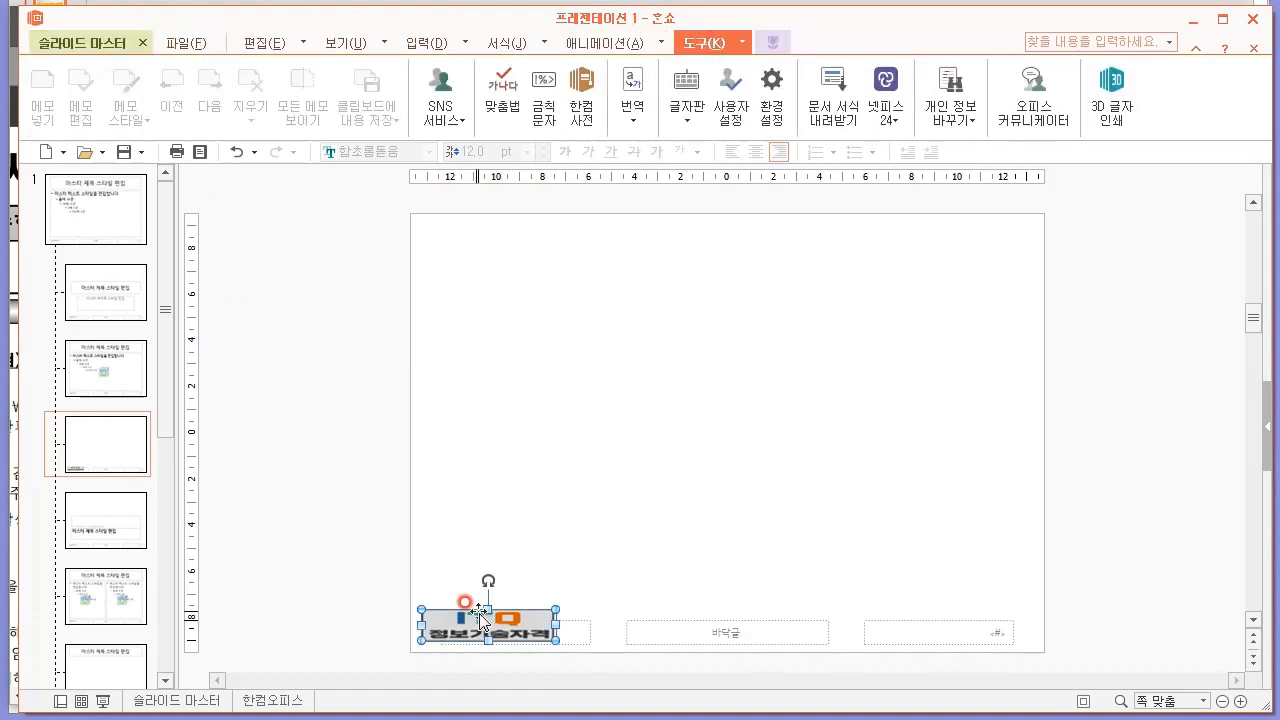
click(104, 40)
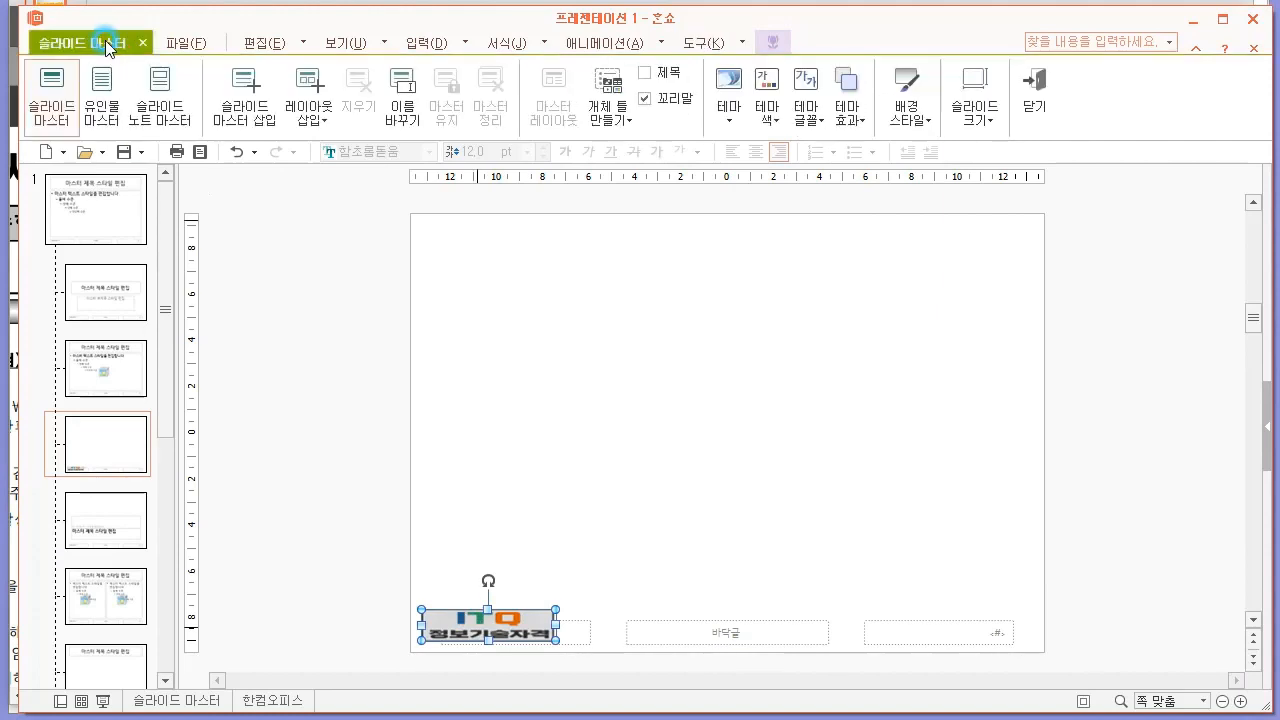
click(190, 43)
mouse_move(688, 55)
click(772, 45)
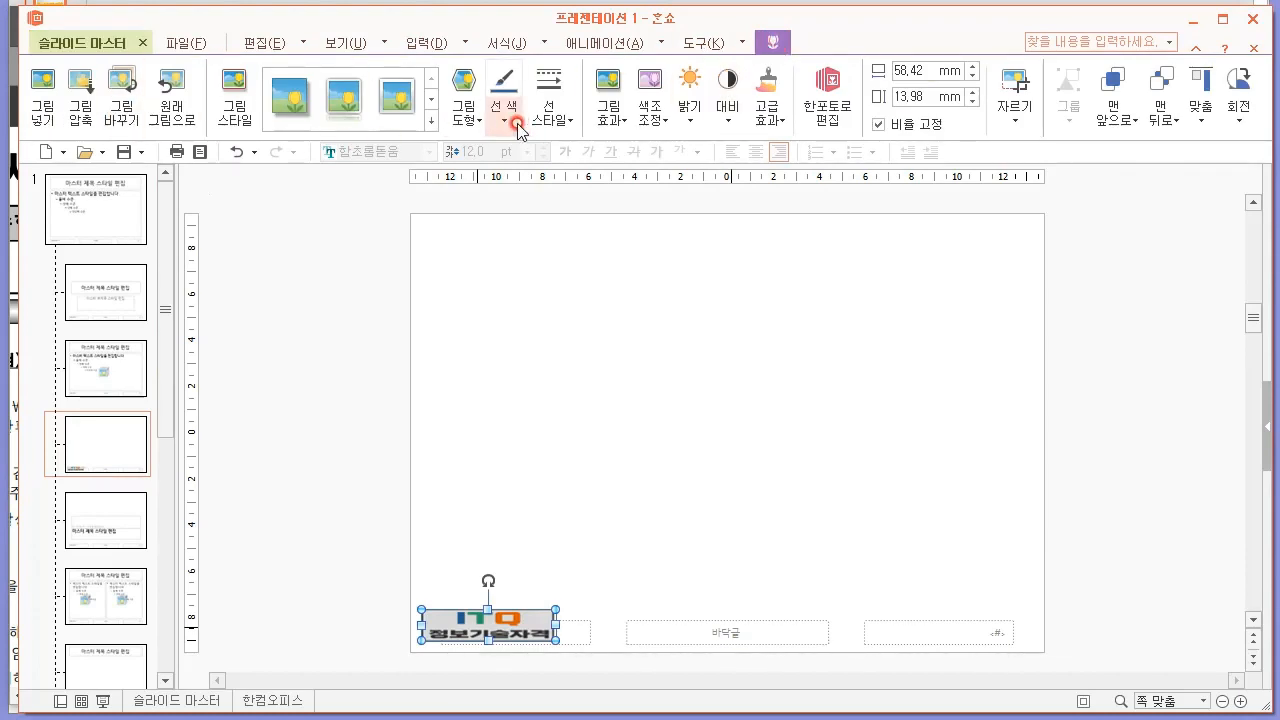
click(606, 120)
click(646, 120)
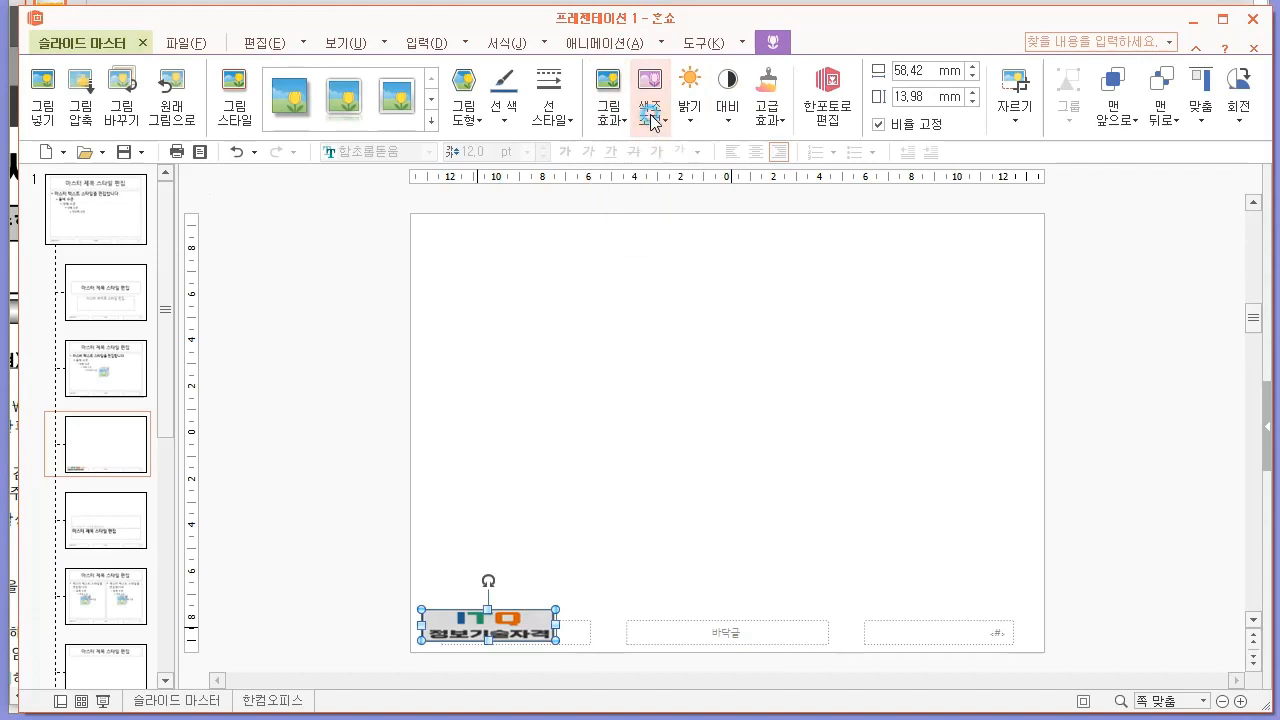
click(652, 120)
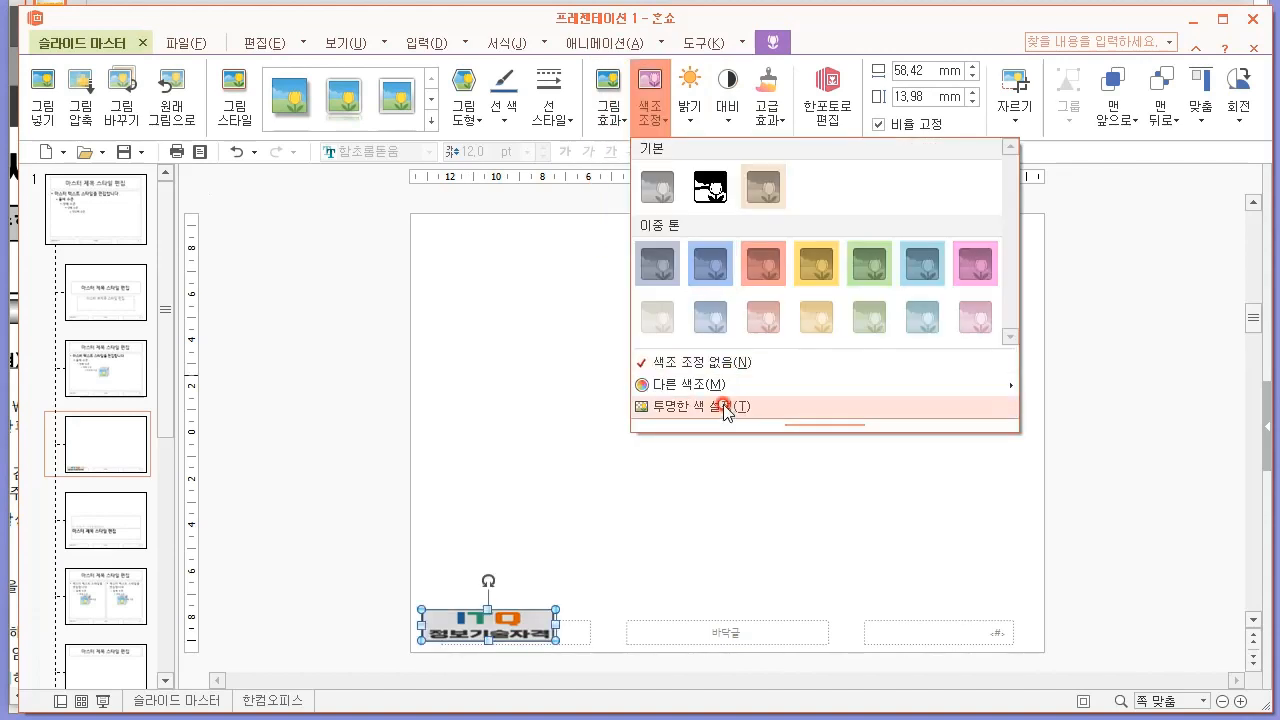
click(701, 406)
click(530, 630)
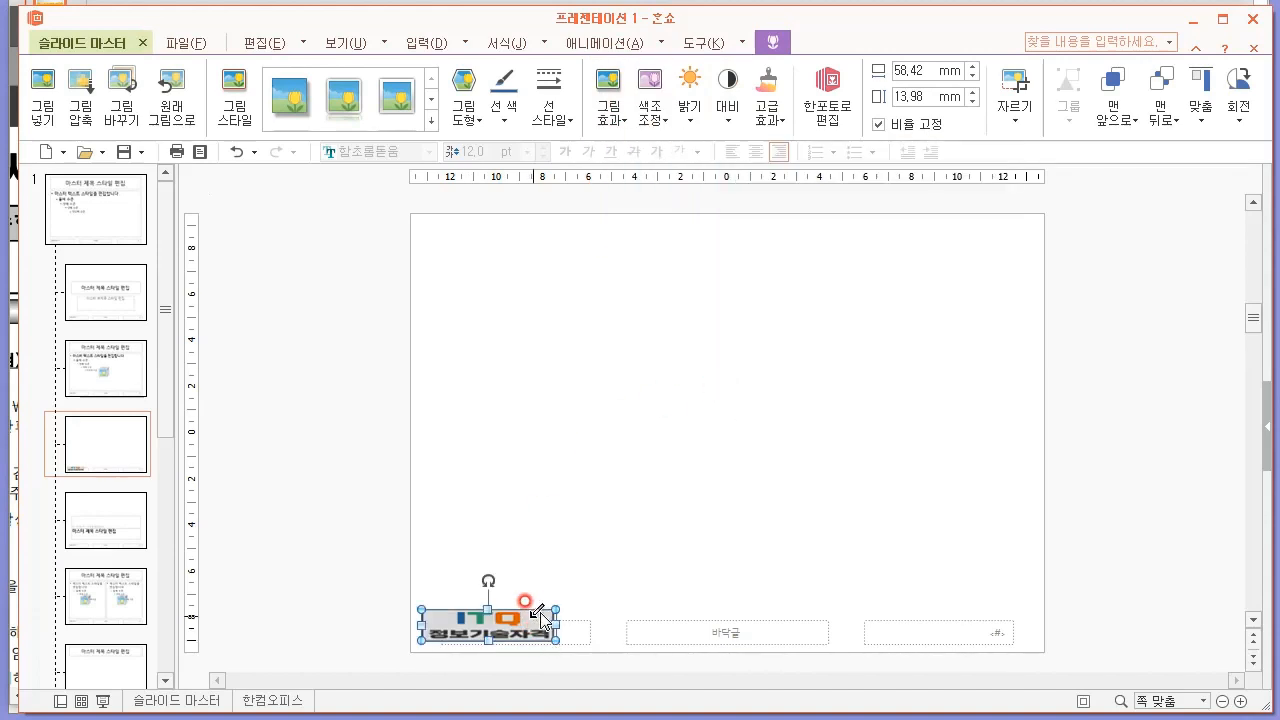
click(277, 460)
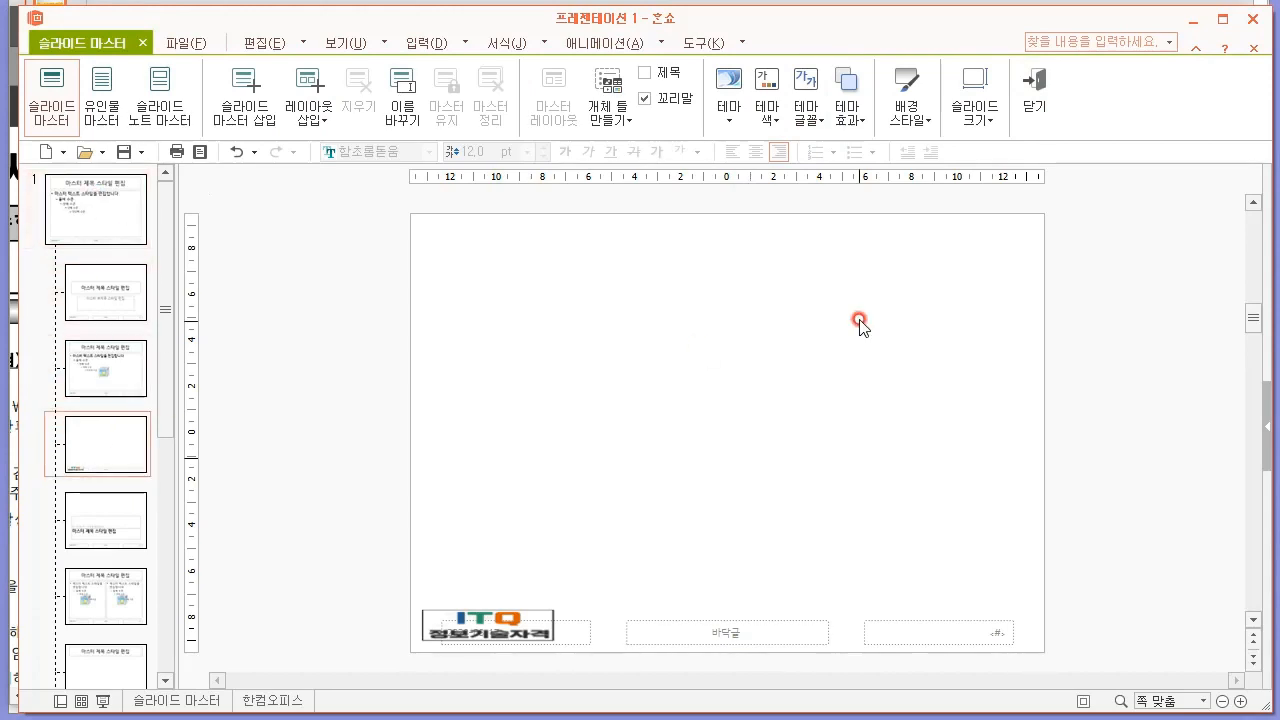
Following the PDF's slide 2 sample, draw a pentagon block arrow about 275 mm wide and 18 mm high across the layout's upper area.
key(alt+Tab)
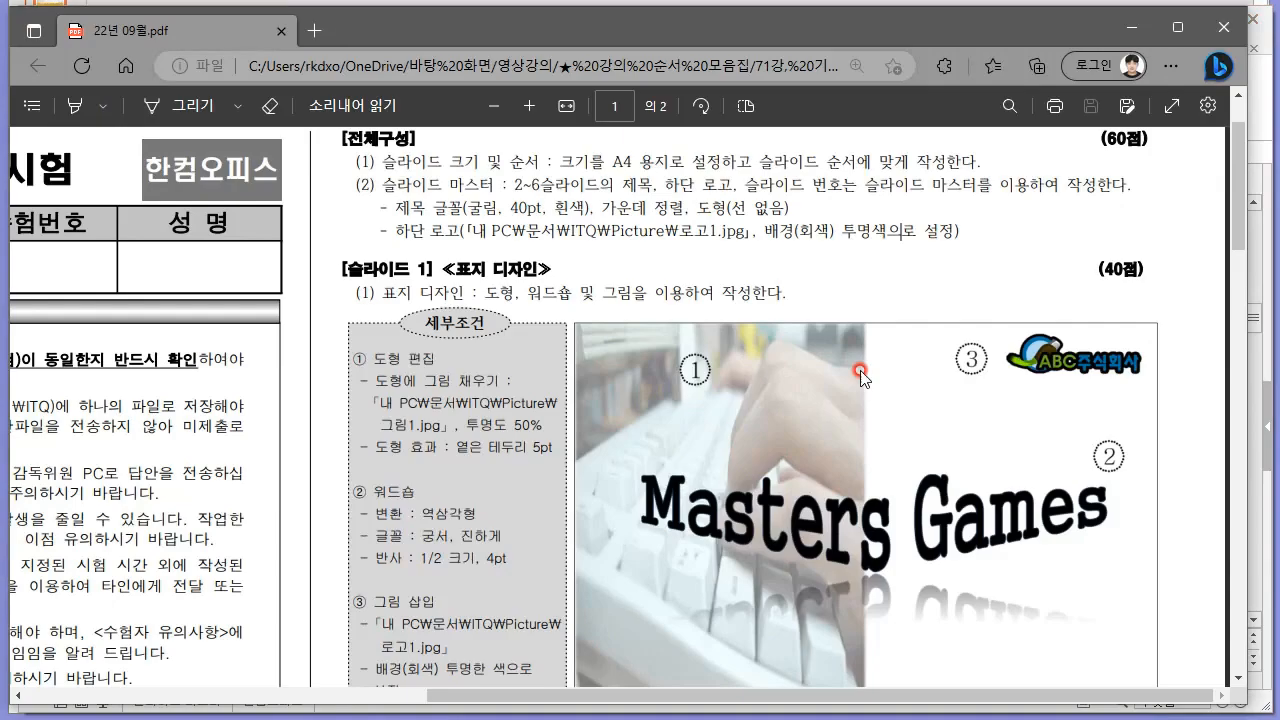
scroll(926, 450, down, 5)
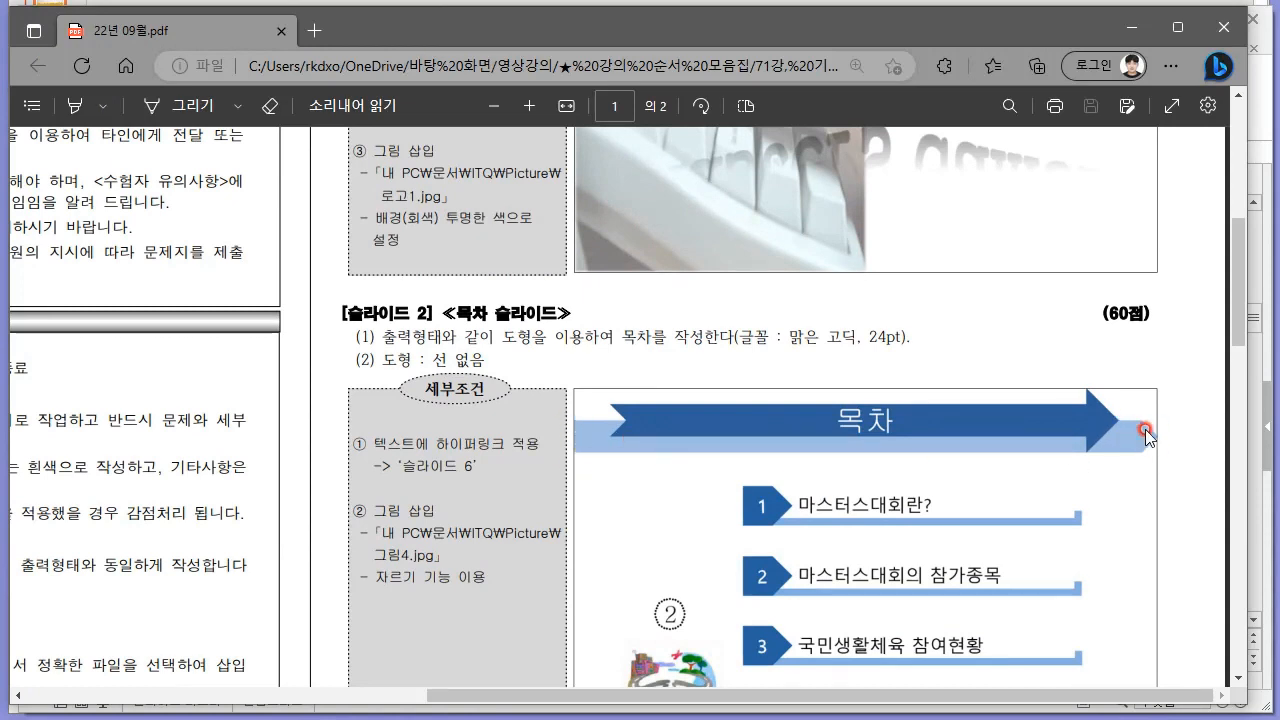
key(alt+Tab)
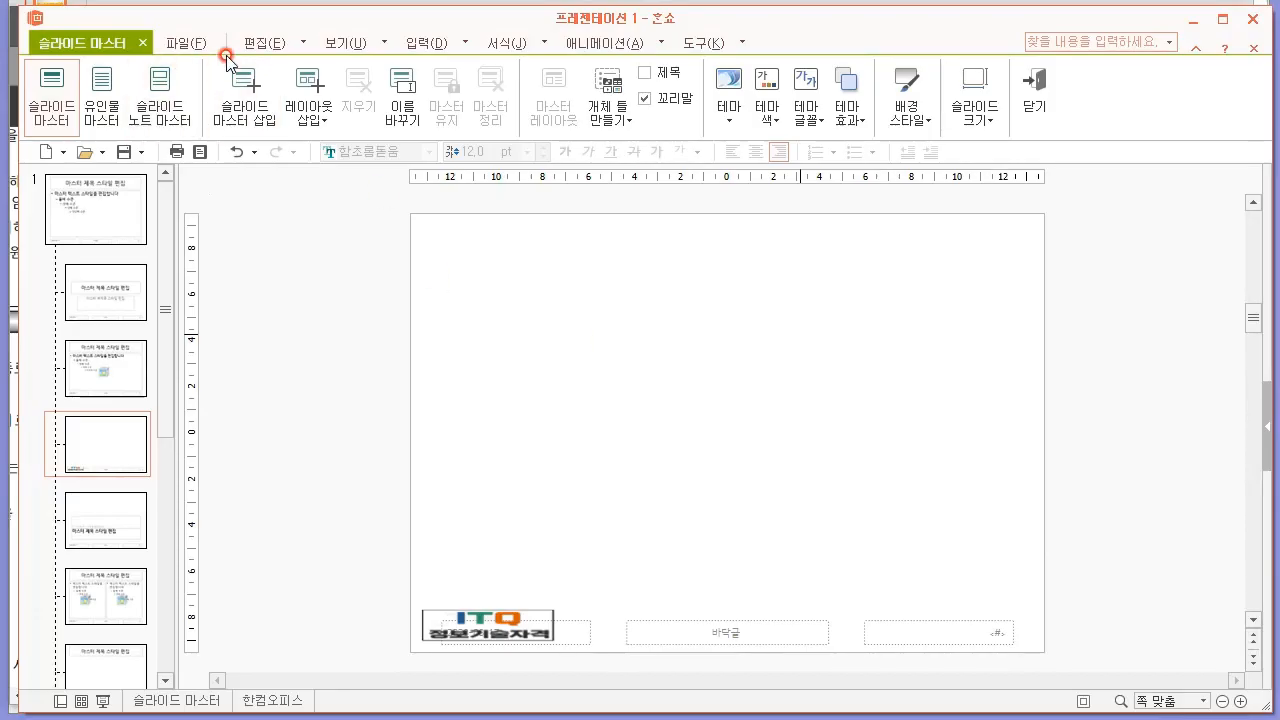
click(422, 43)
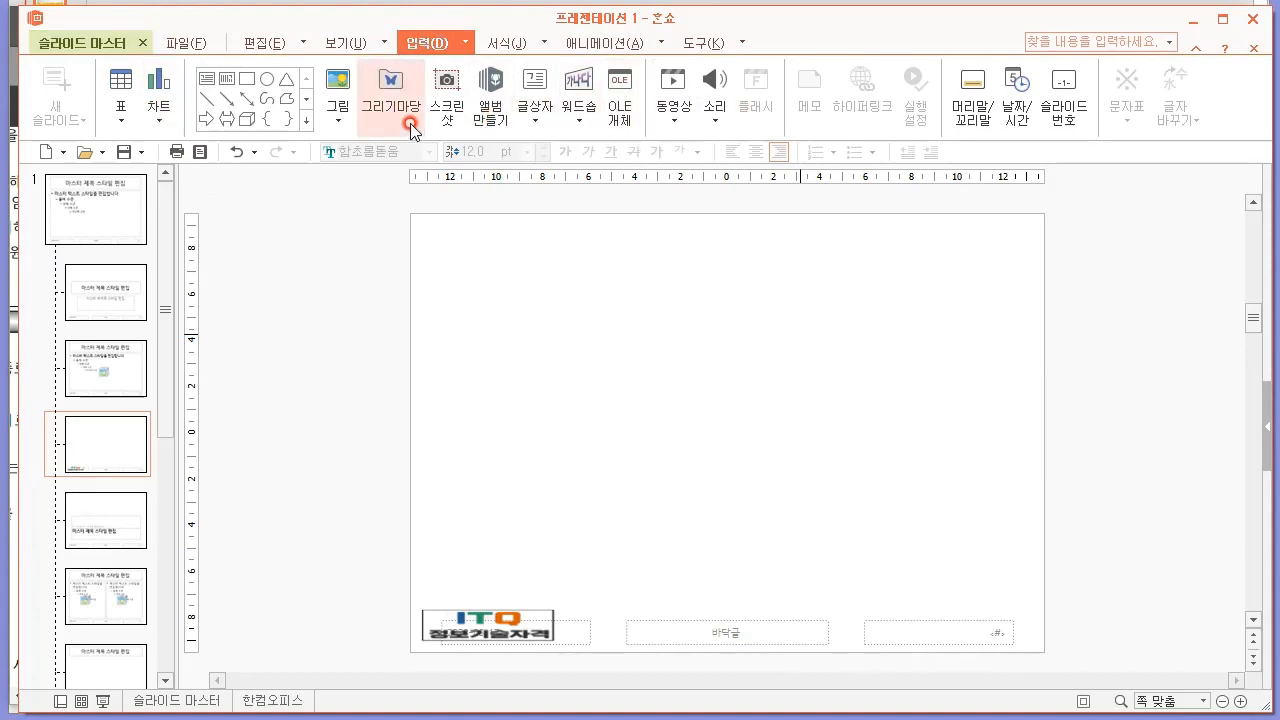
click(307, 120)
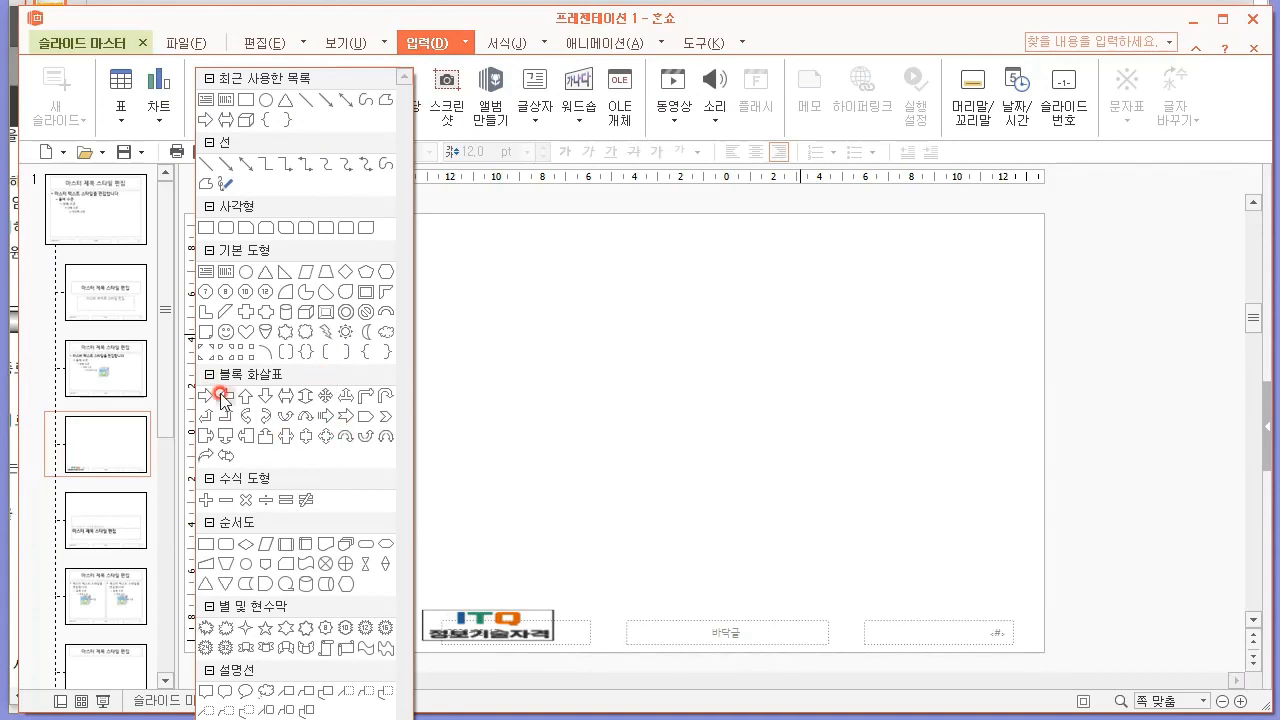
click(366, 418)
mouse_move(432, 253)
mouse_down()
mouse_move(660, 291)
mouse_move(1043, 294)
mouse_up()
drag(432, 274, 410, 274)
Compare the arrow with the title bar in the exam PDF and check the outline requirement for title shapes.
key(alt+Tab)
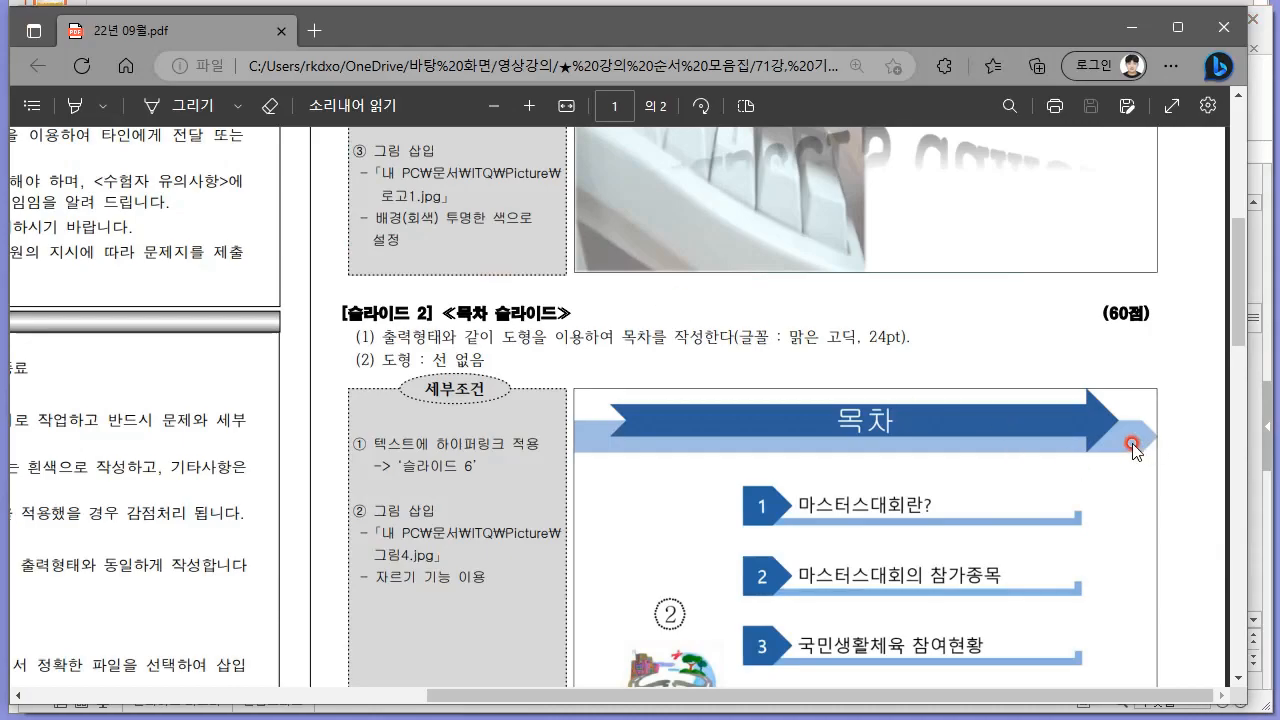
key(alt+Tab)
key(alt+Tab)
scroll(721, 396, up, 5)
drag(706, 291, 788, 299)
click(766, 301)
key(alt+Tab)
Fill the pentagon arrow with 강조 5 에메랄드 블루 80% 밝게 and remove its outline.
click(772, 43)
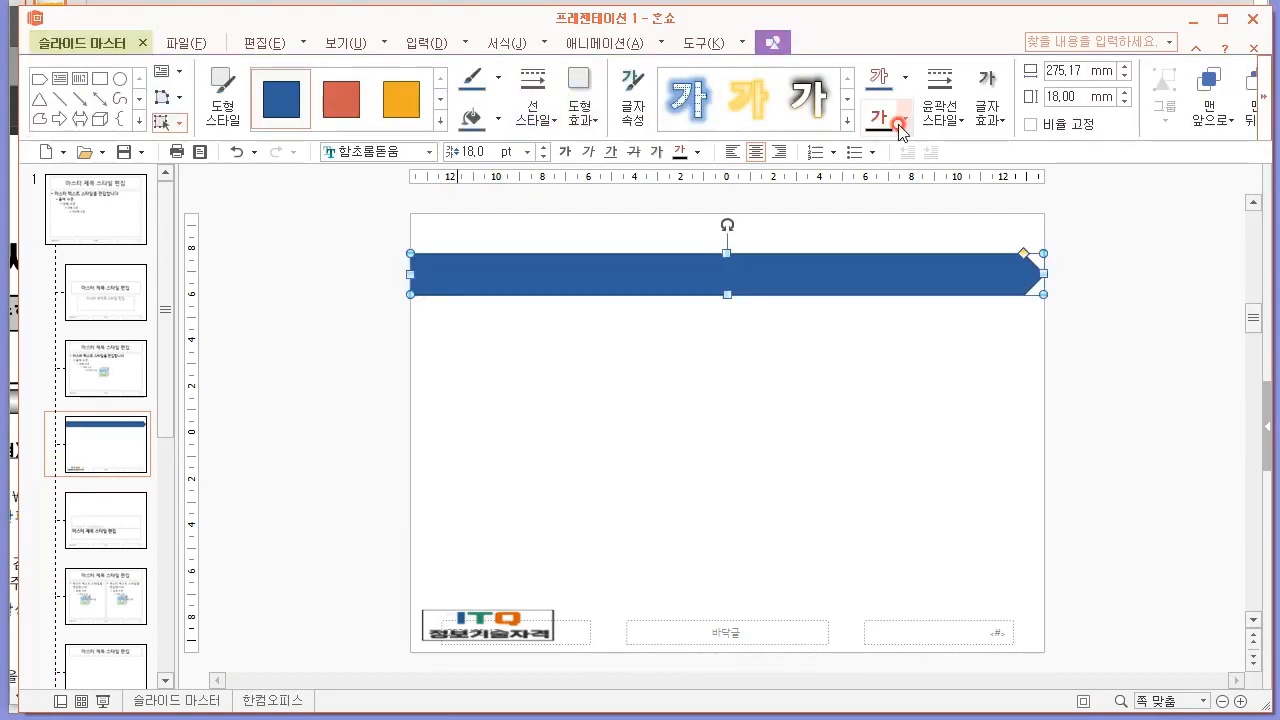
click(440, 124)
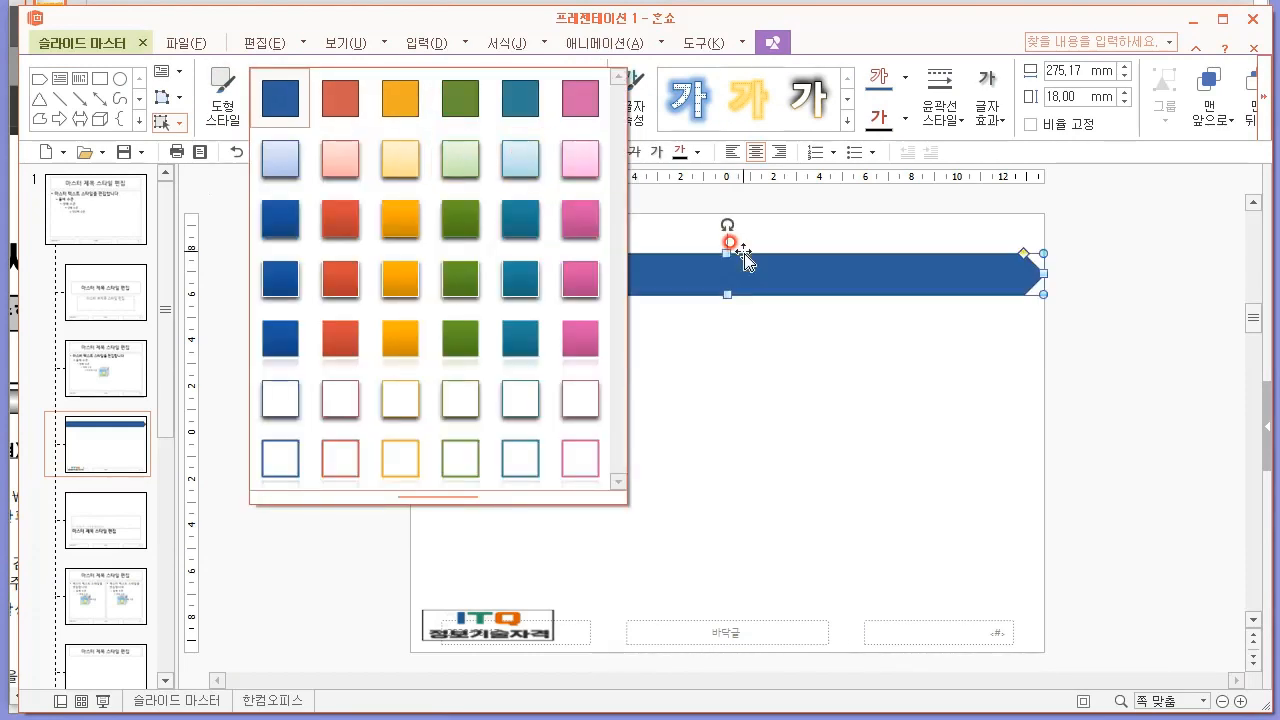
click(388, 416)
click(521, 251)
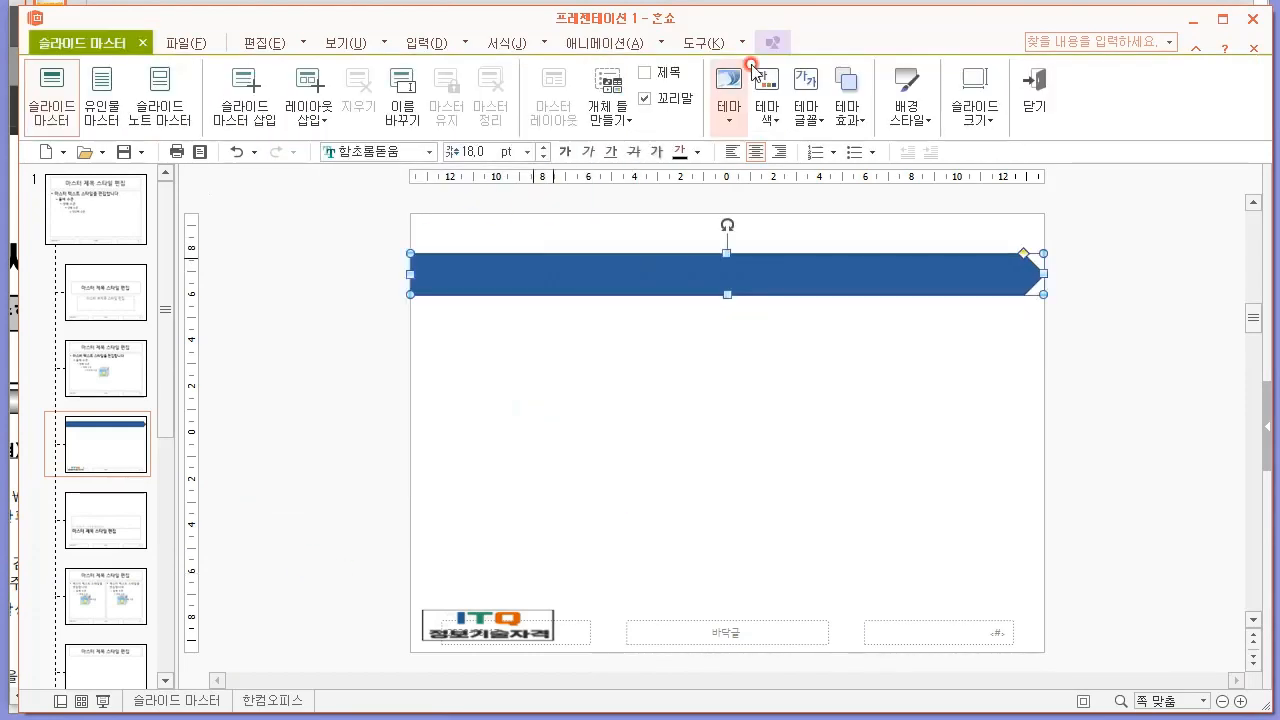
click(493, 118)
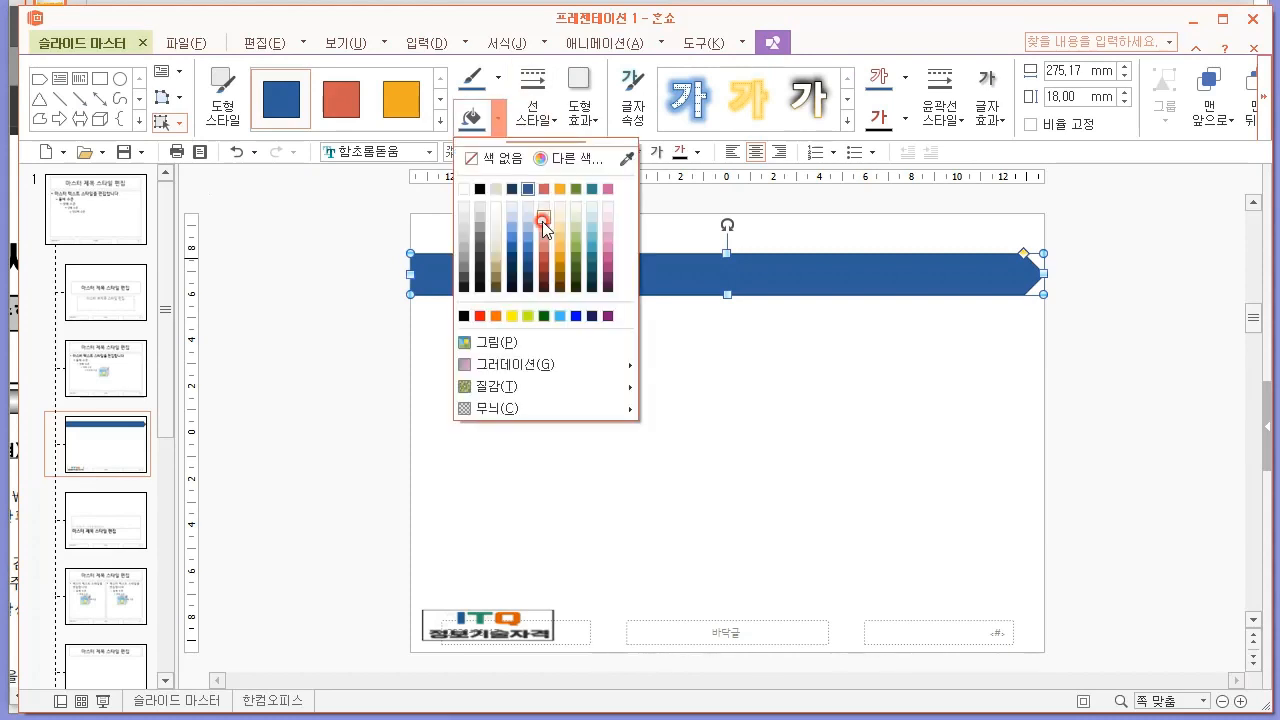
click(594, 222)
click(497, 77)
click(511, 118)
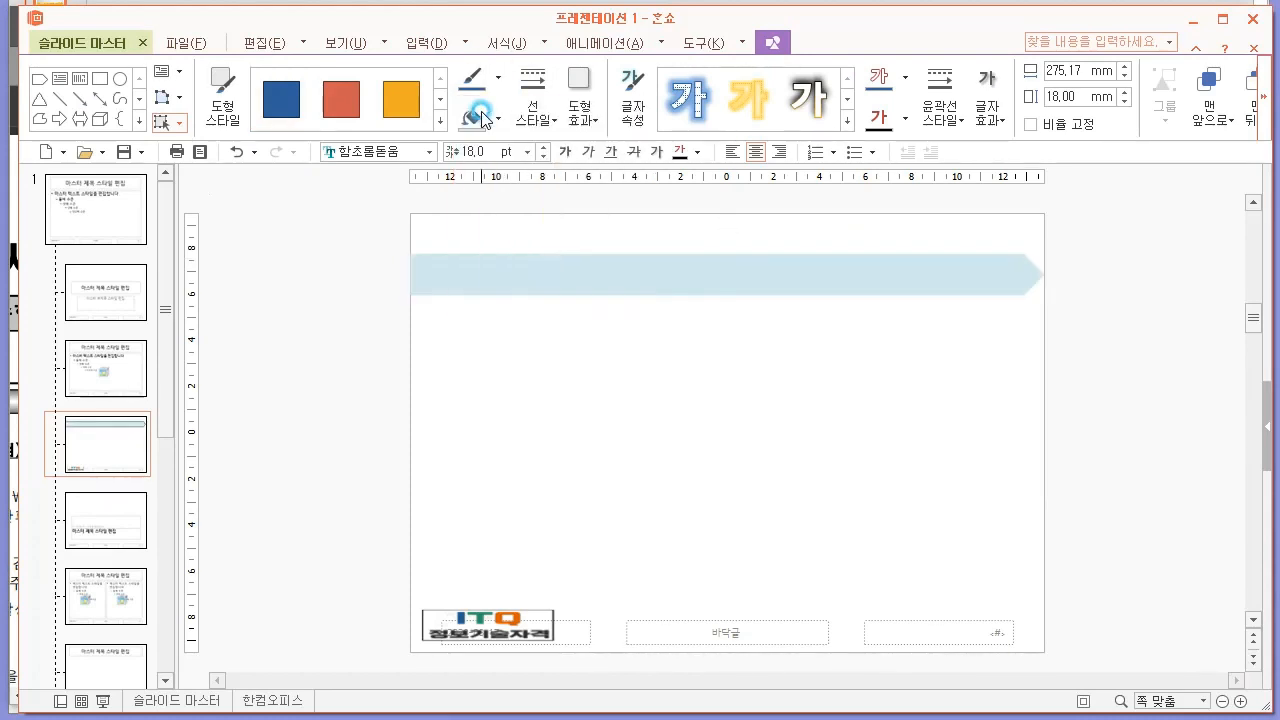
Following the PDF's slide 2 sample, draw a notched right block arrow across the 빈 화면 layout below the pentagon arrow.
click(300, 346)
key(alt+Tab)
scroll(806, 486, down, 7)
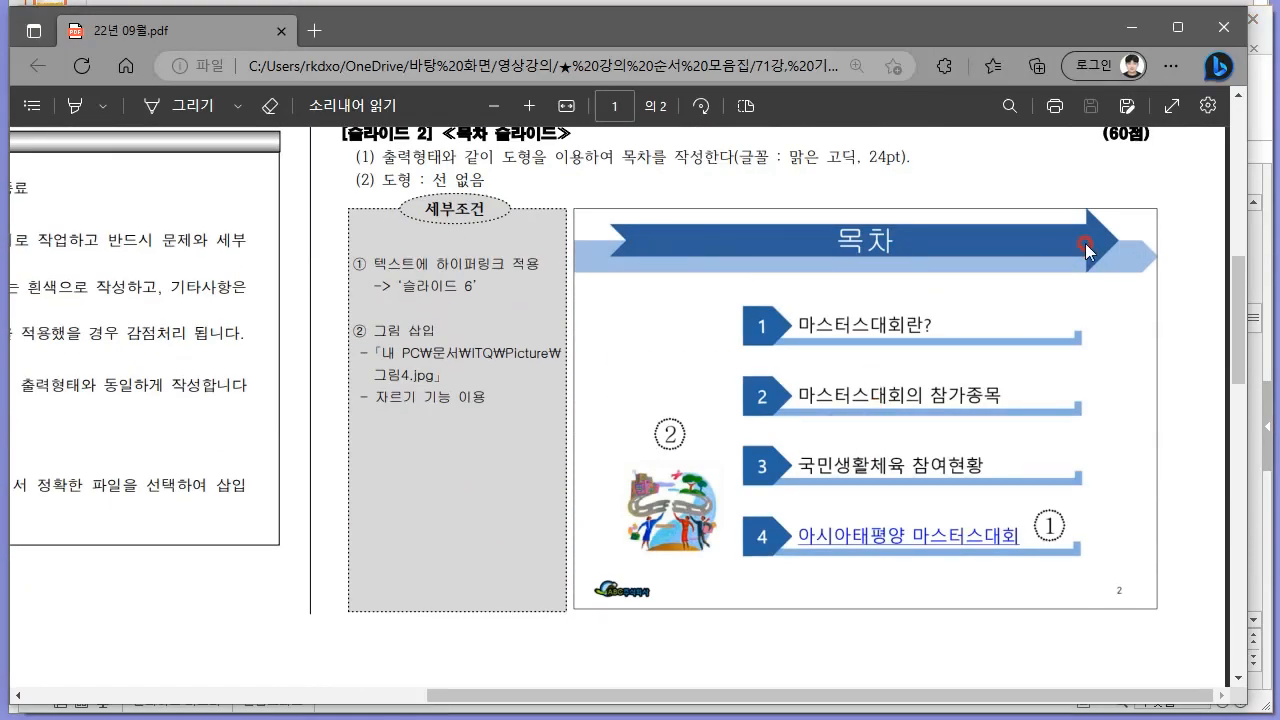
key(alt+Tab)
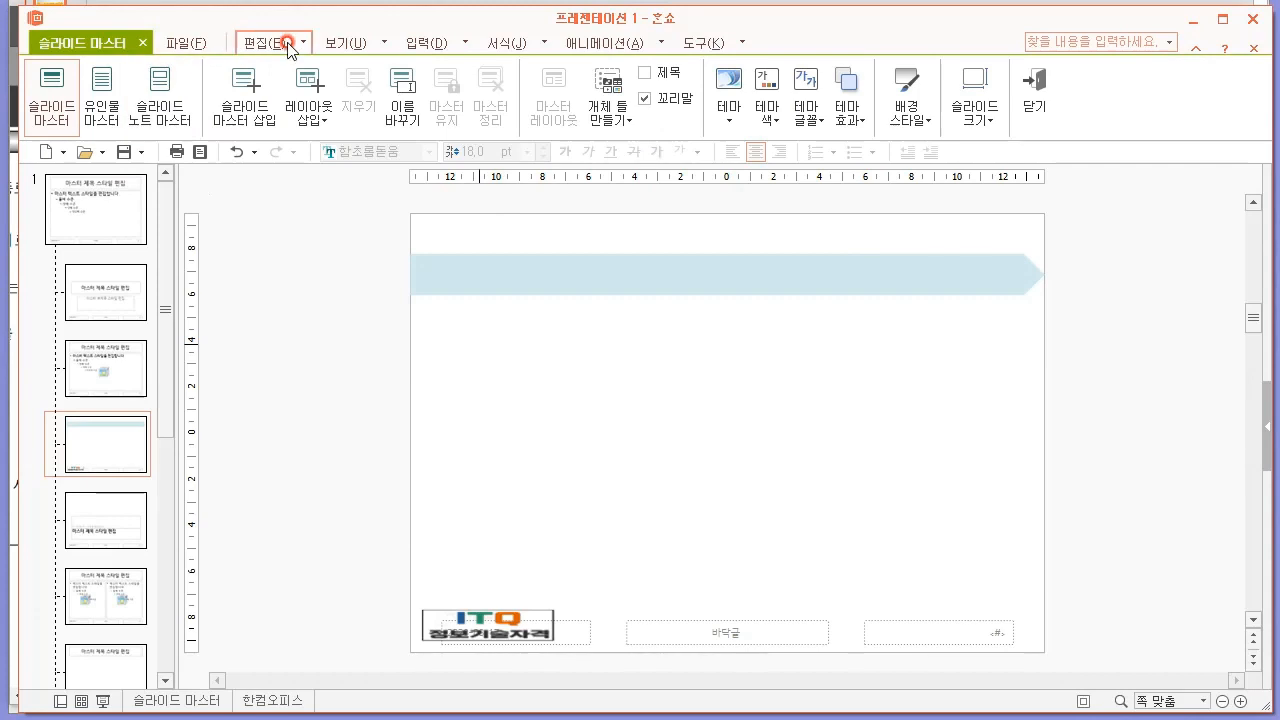
click(402, 43)
click(310, 122)
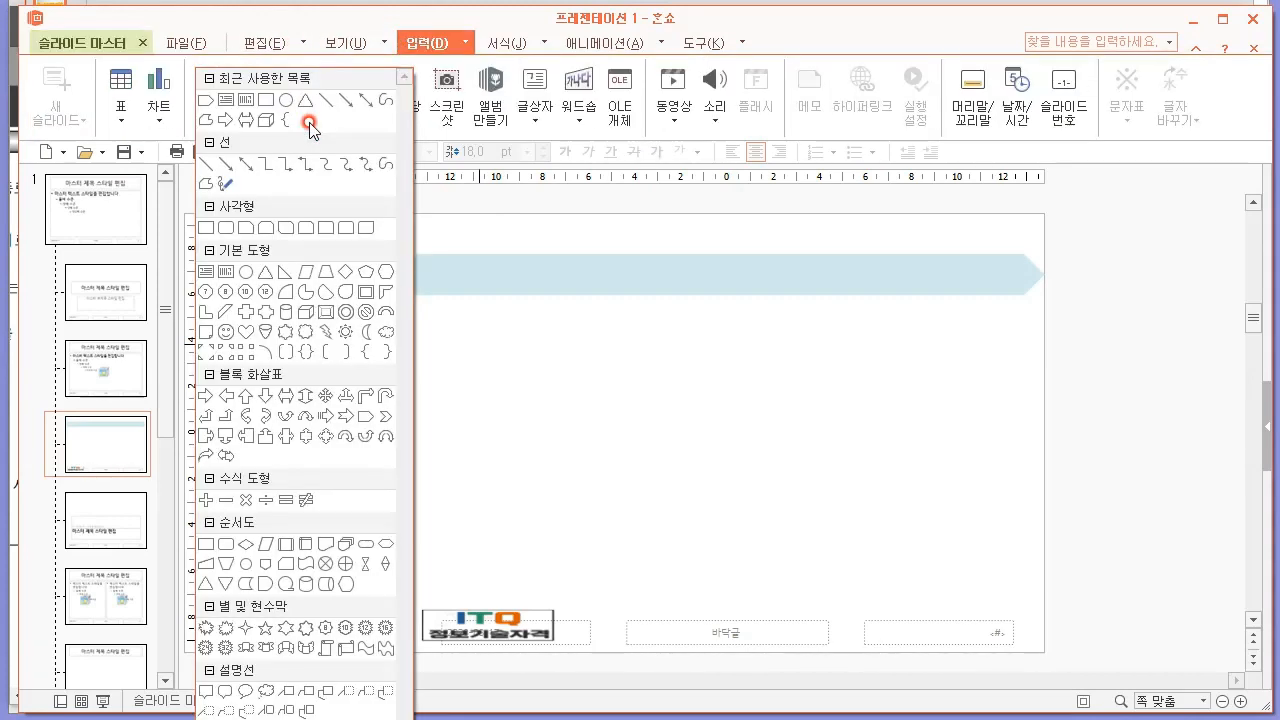
click(347, 422)
drag(464, 336, 1028, 392)
Move the notched arrow up over the pentagon arrow and increase its height, comparing it with the PDF's title shape.
key(alt+Tab)
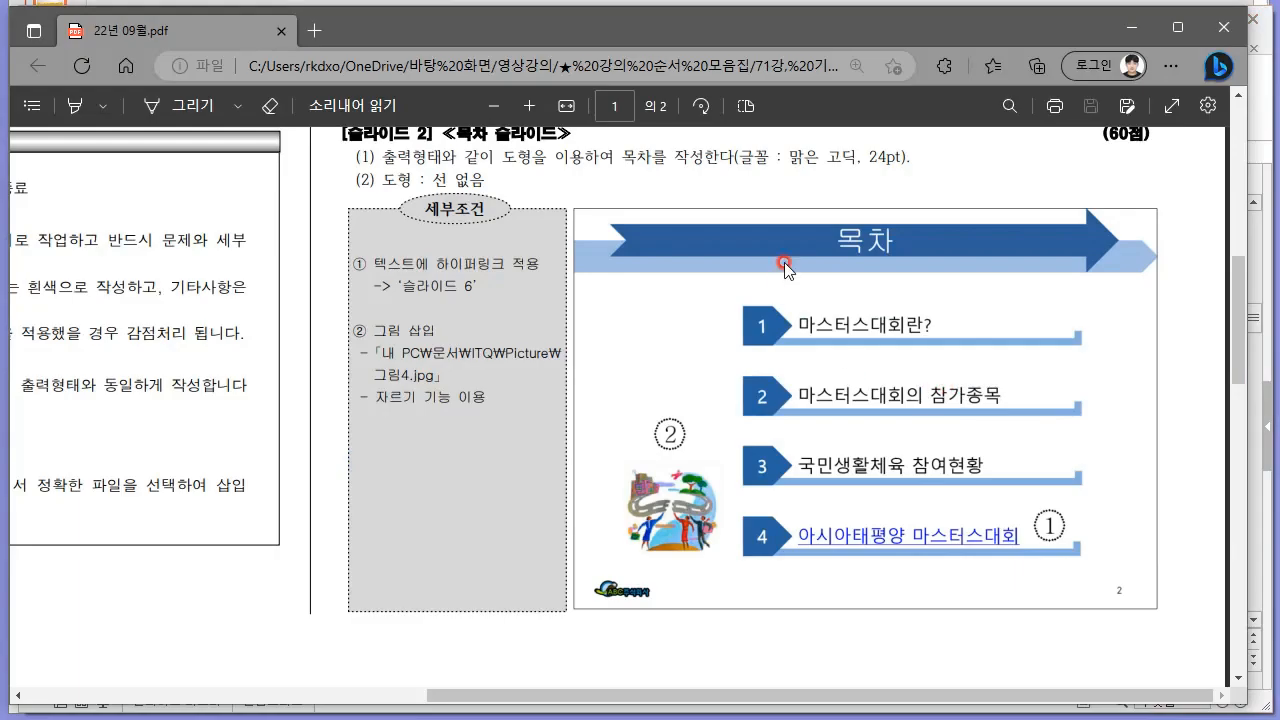
key(alt+Tab)
drag(589, 356, 630, 250)
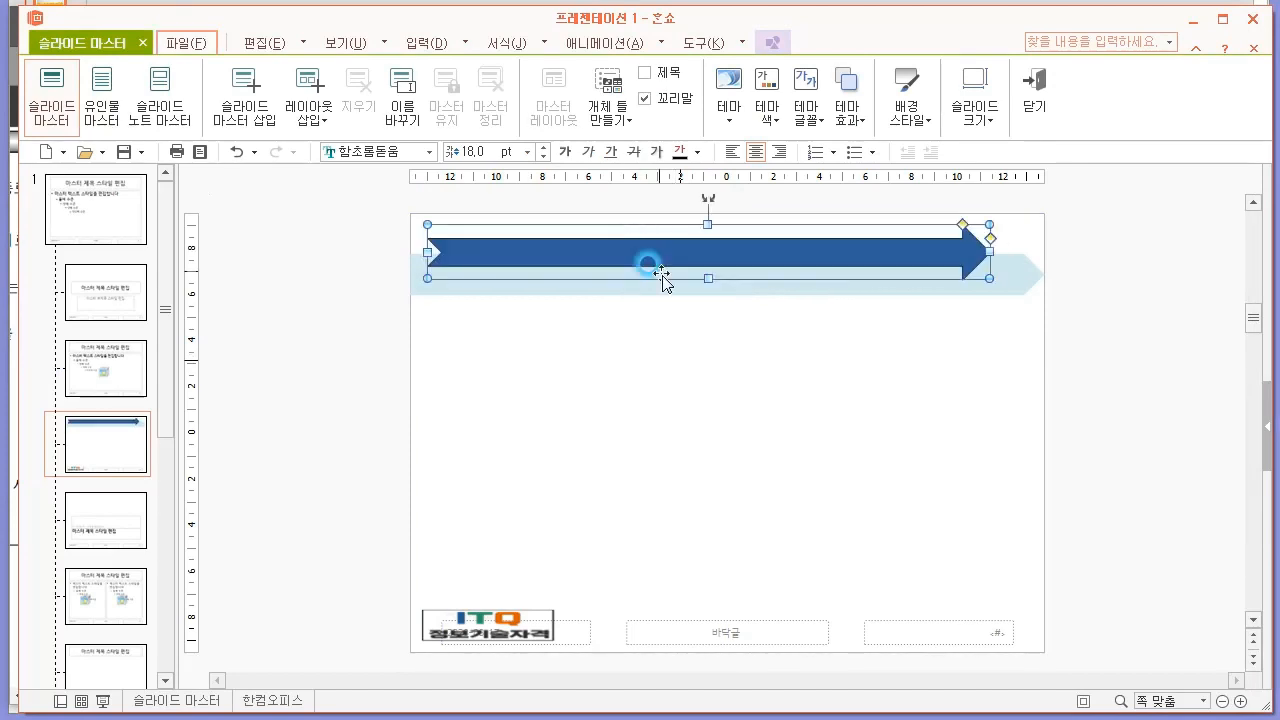
drag(708, 276, 703, 290)
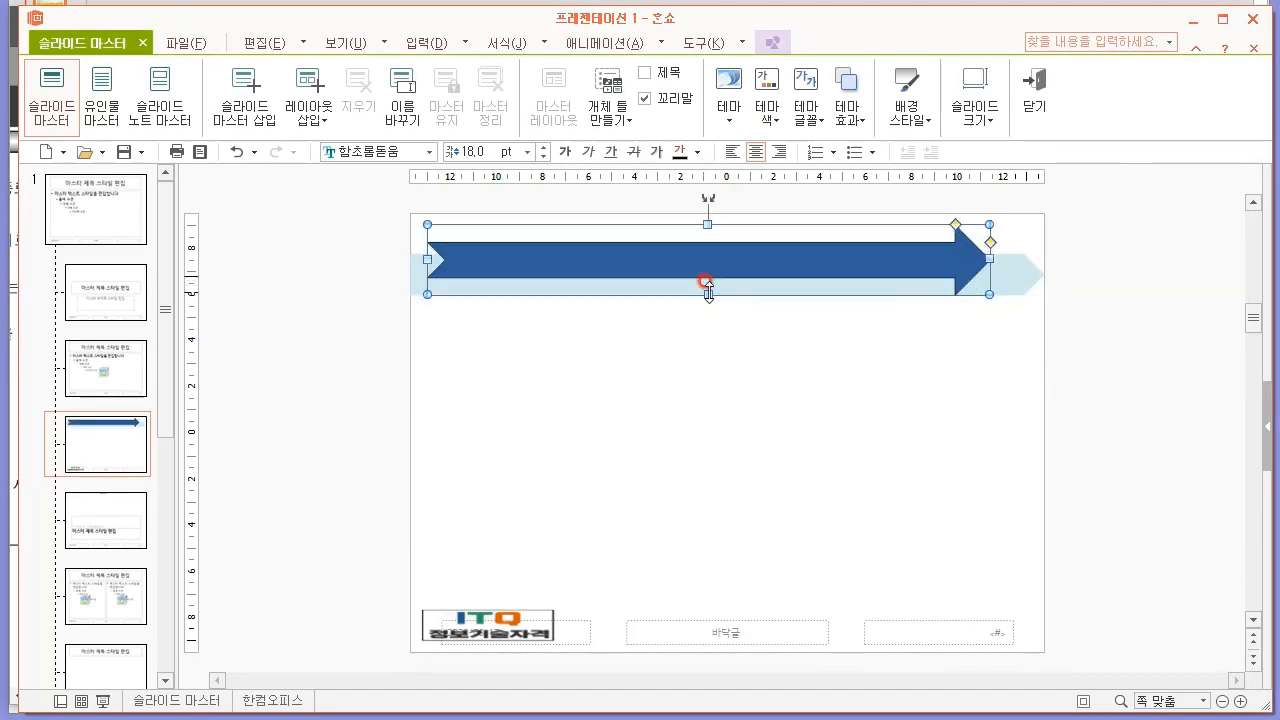
key(alt+Tab)
key(alt+Tab)
click(987, 378)
click(908, 272)
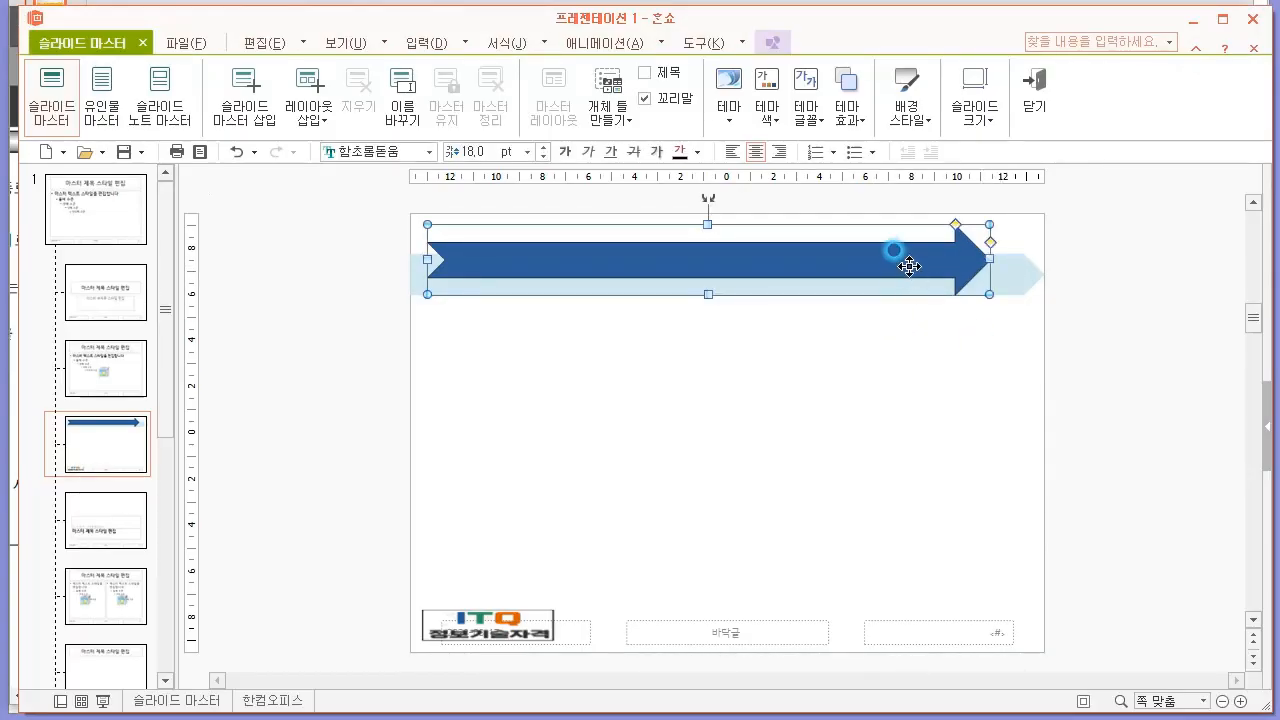
Centre the notched arrow horizontally on the layout and stretch it down to the pentagon arrow's lower edge, checking against the PDF sample.
drag(908, 266, 943, 257)
click(901, 368)
click(808, 357)
click(614, 257)
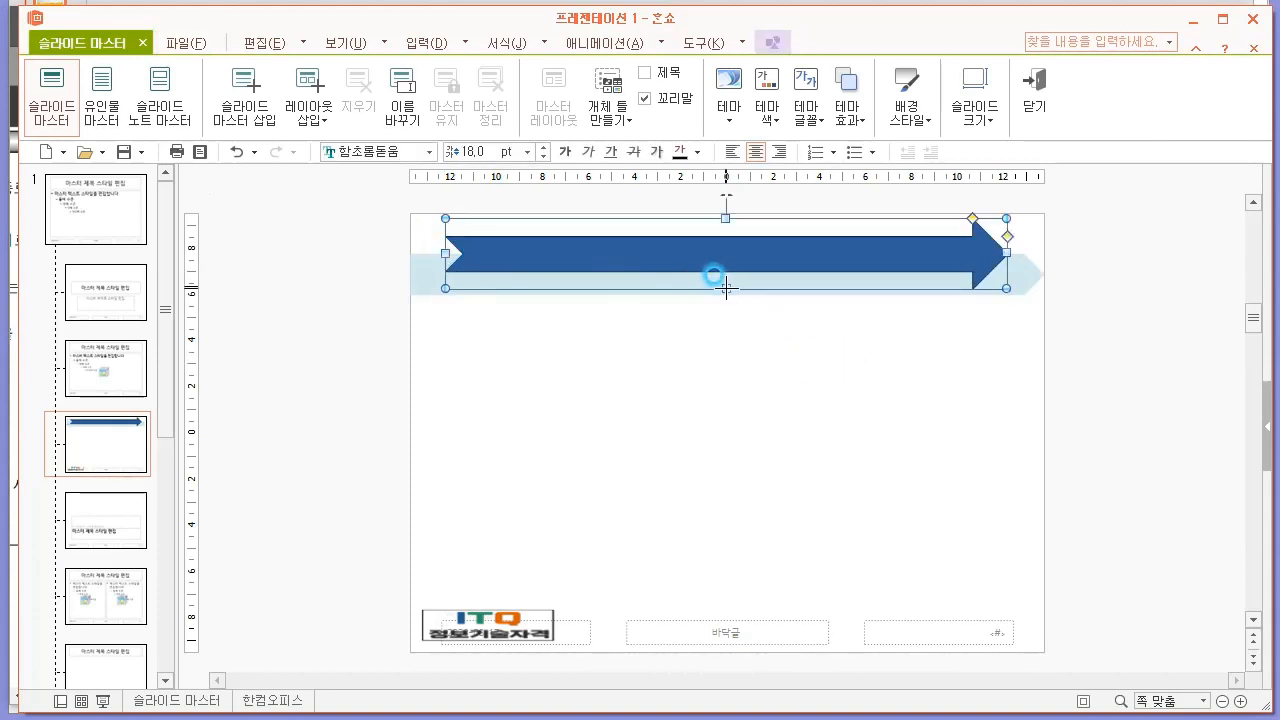
drag(726, 289, 726, 295)
click(491, 257)
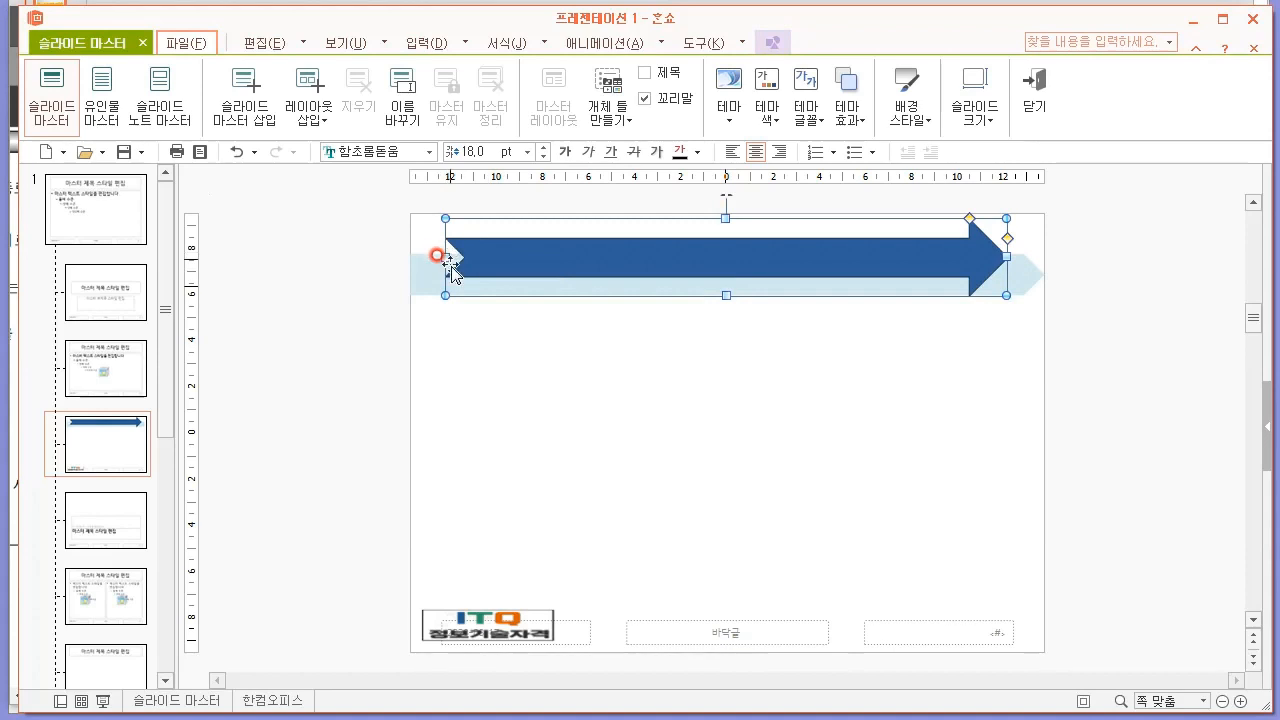
click(641, 490)
key(alt+Tab)
Check the exam PDF's slide master requirements for the title's font, size, colour, alignment and shape outline.
key(alt+Tab)
click(901, 250)
key(alt+Tab)
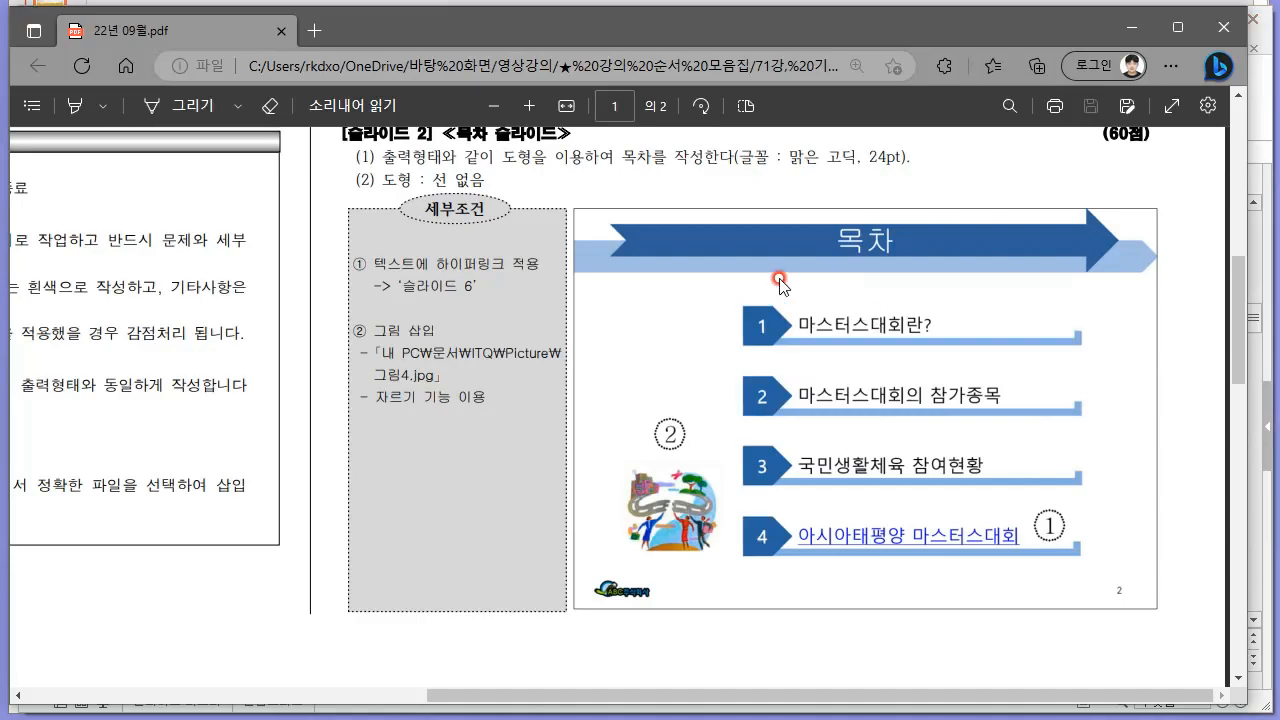
scroll(844, 326, up, 5)
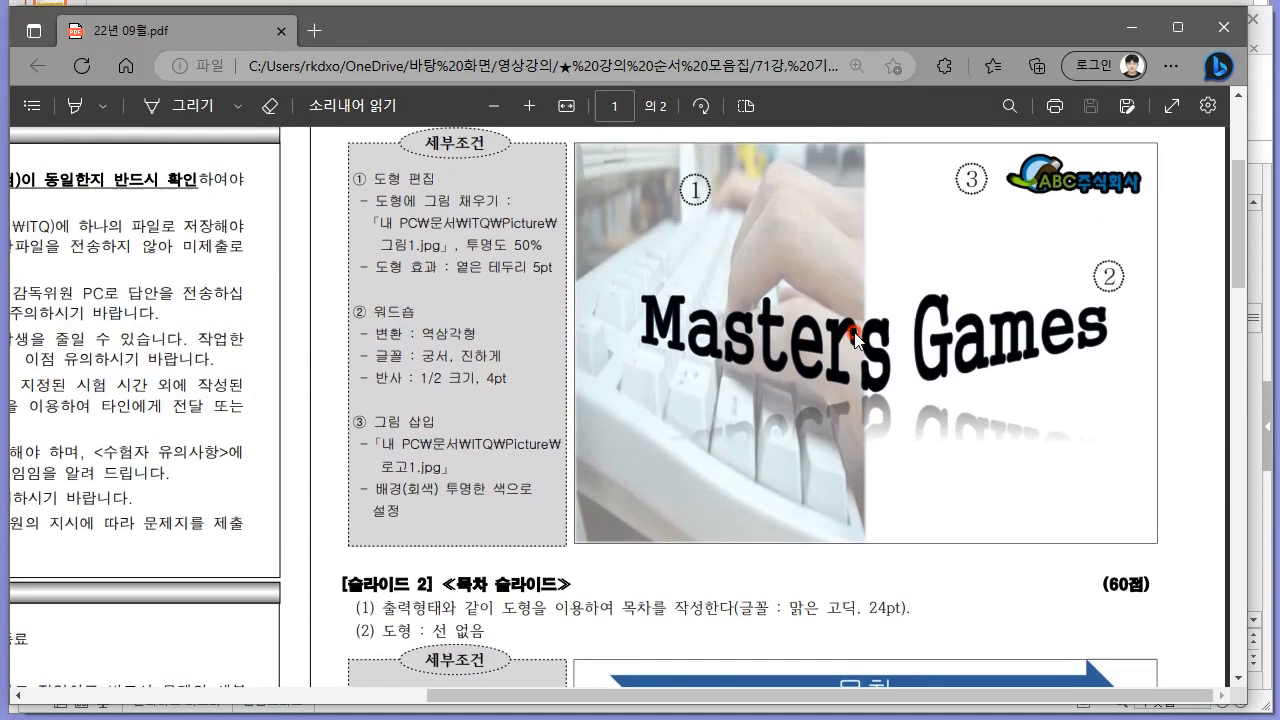
scroll(738, 343, down, 3)
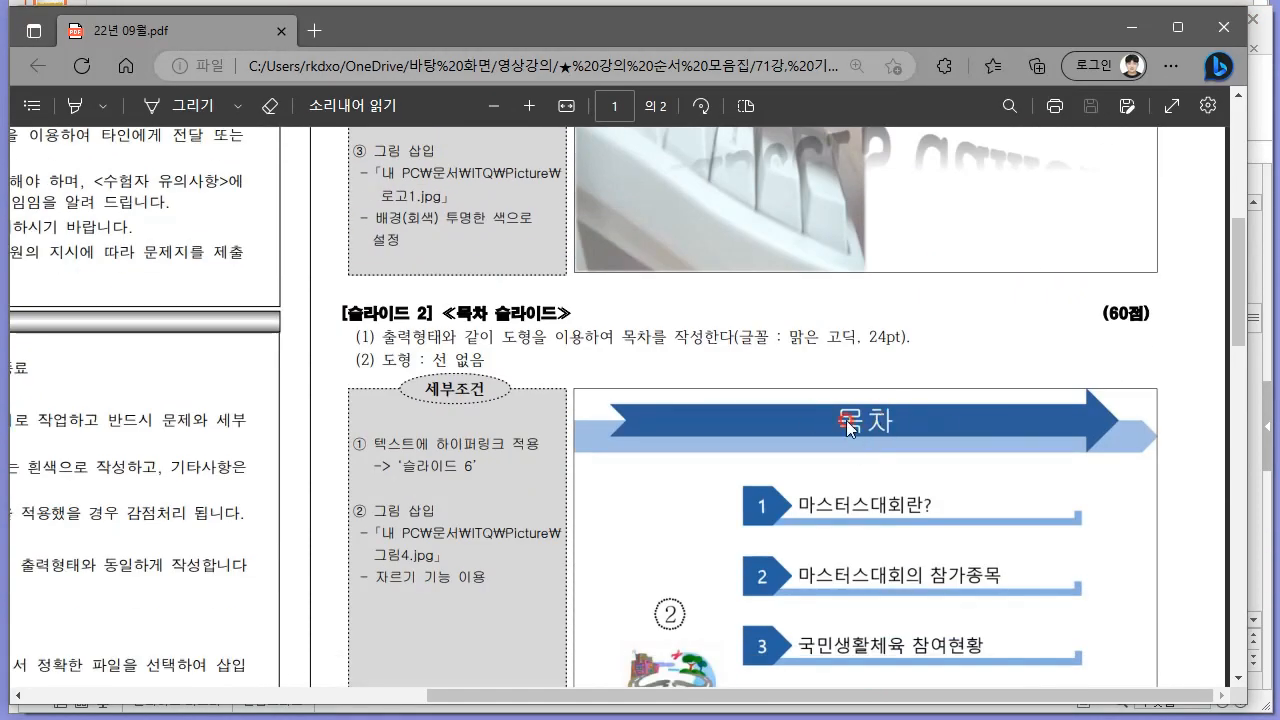
scroll(870, 420, up, 6)
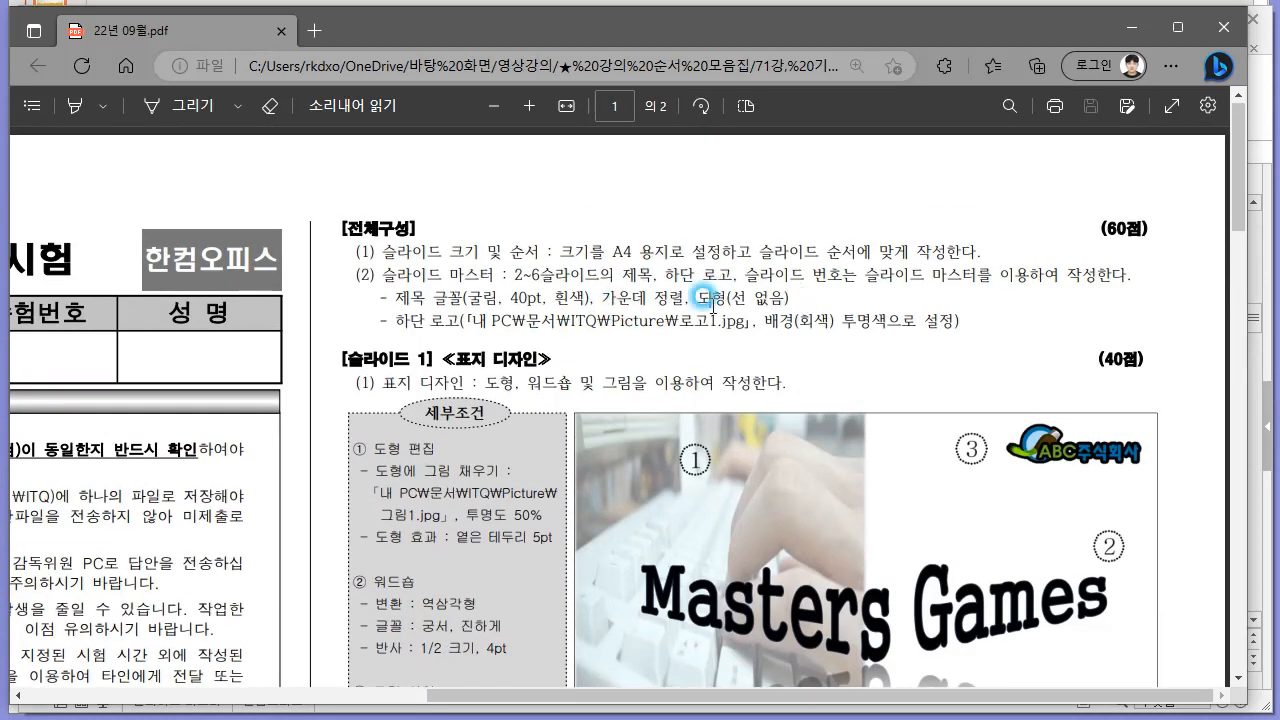
drag(392, 293, 800, 297)
click(425, 290)
triple_click(456, 289)
click(563, 288)
key(alt+Tab)
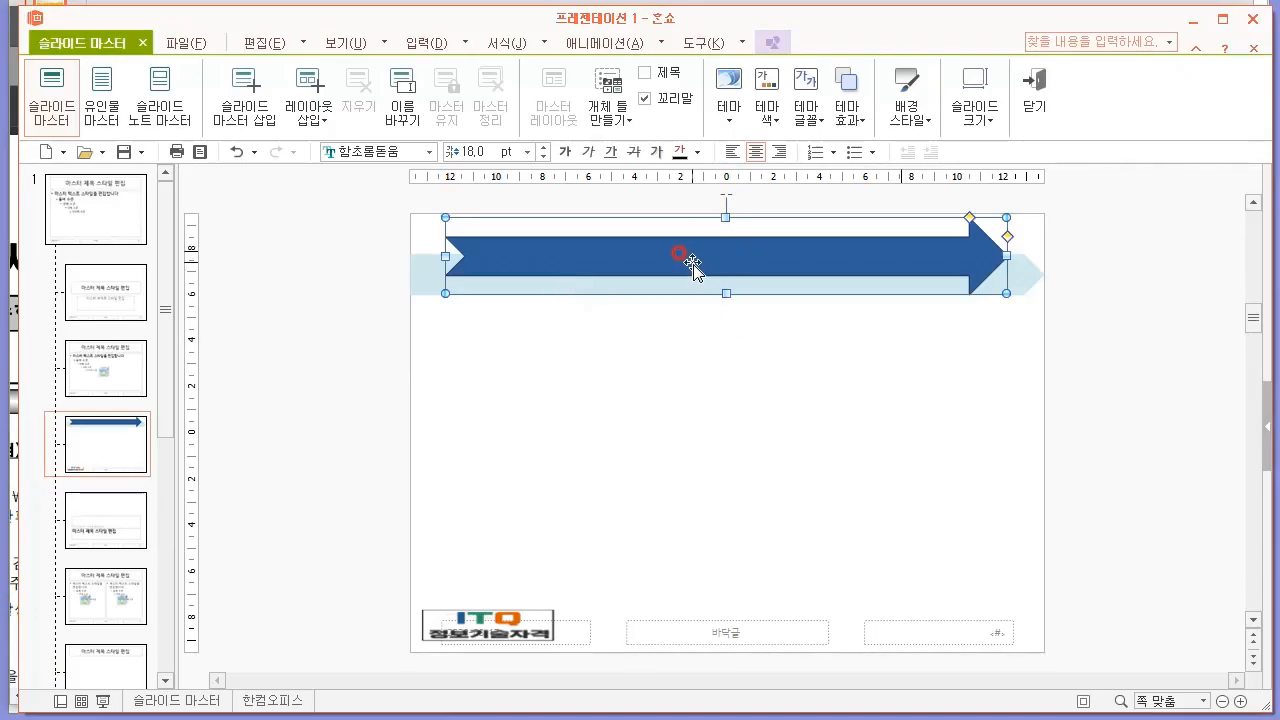
click(692, 292)
click(710, 270)
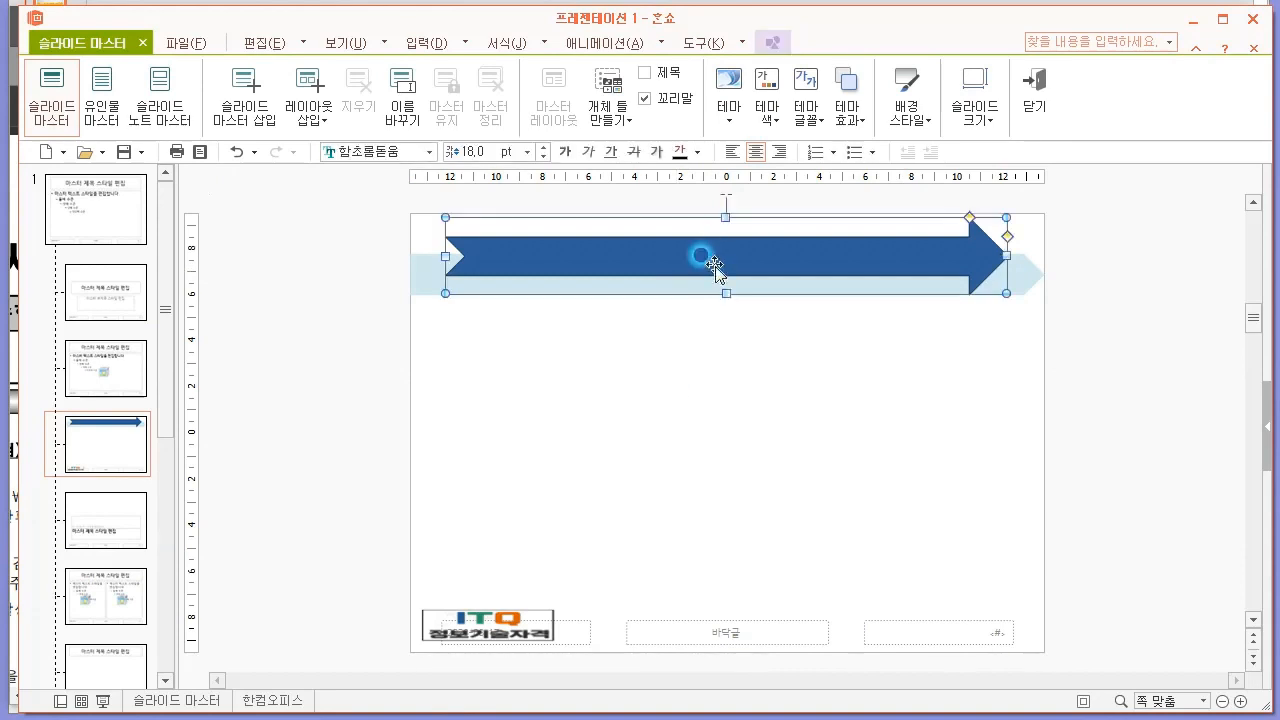
right_click(714, 268)
click(857, 442)
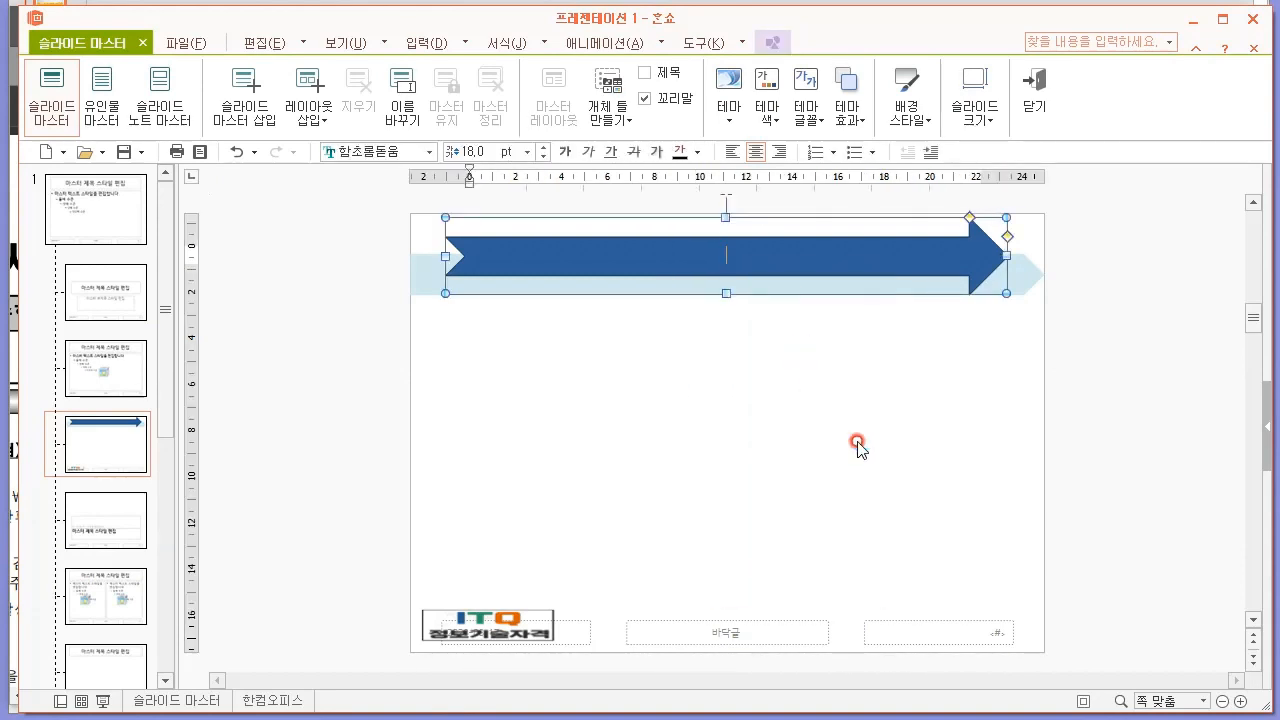
click(857, 442)
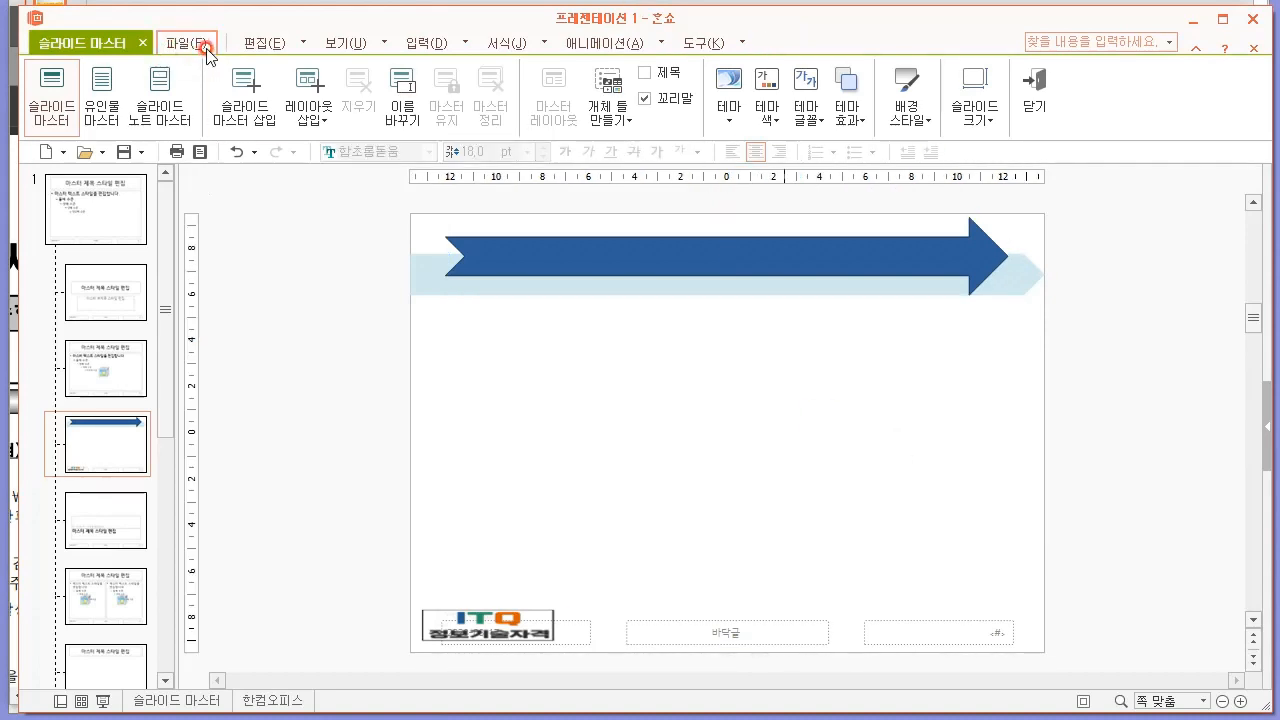
click(593, 113)
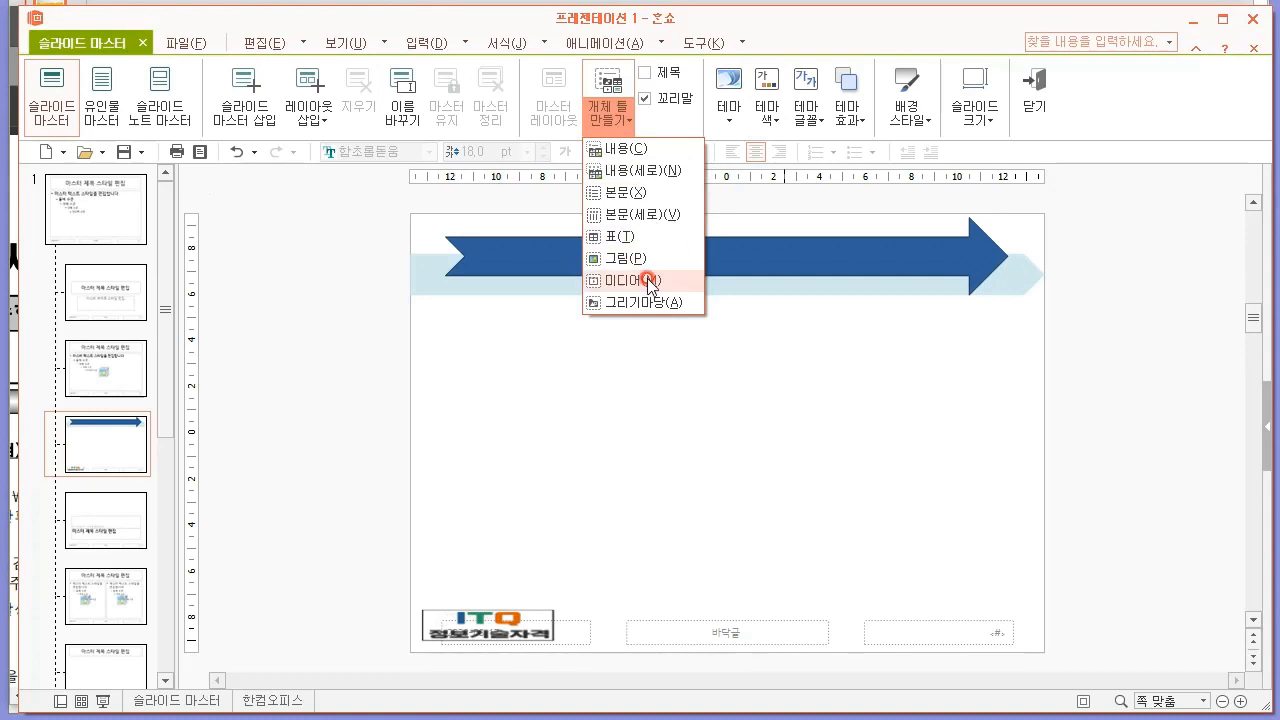
click(608, 115)
click(608, 115)
click(653, 155)
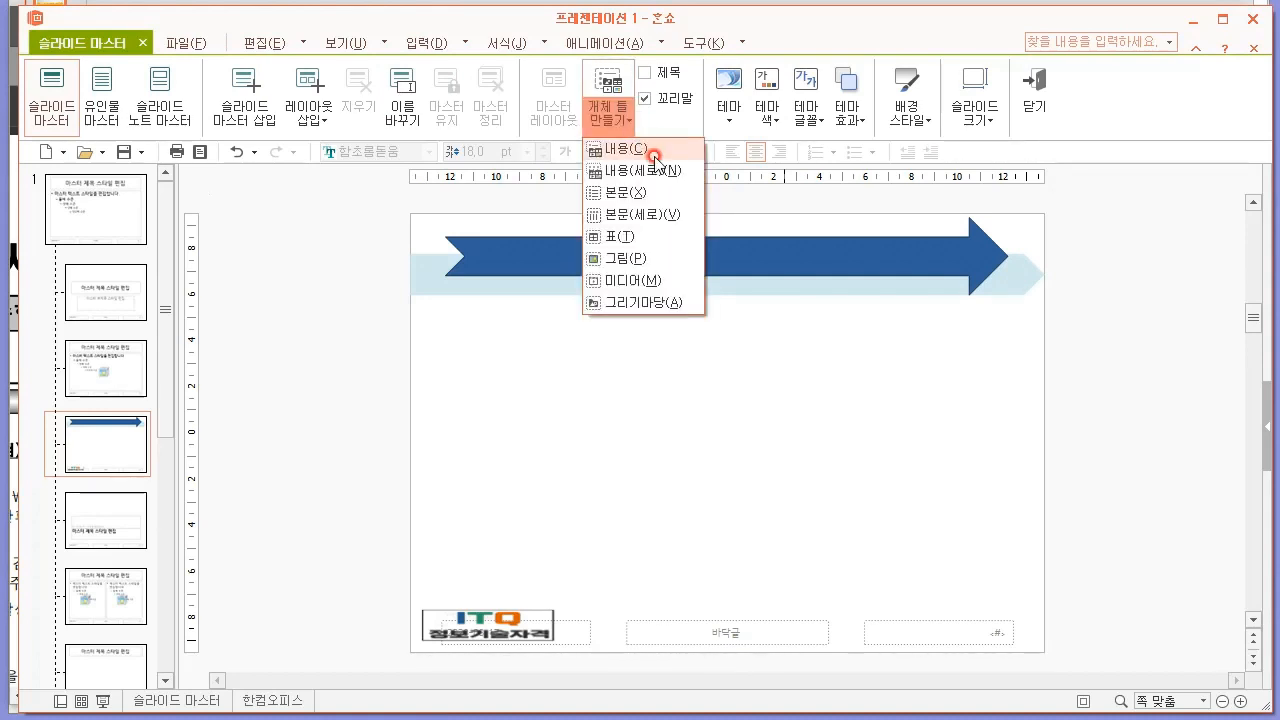
click(334, 381)
Draw a horizontal text box below the title arrows and enter 목차 from the PDF's slide 2 sample.
click(428, 46)
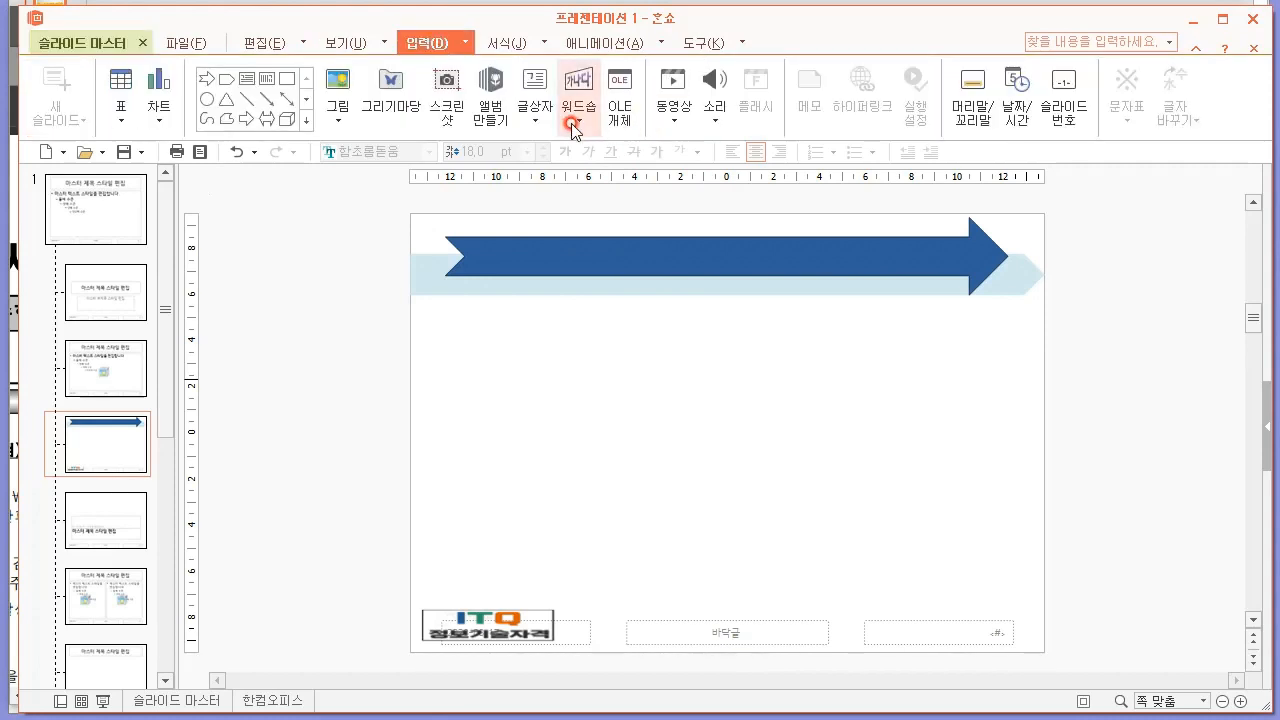
click(540, 122)
click(586, 148)
drag(543, 323, 916, 346)
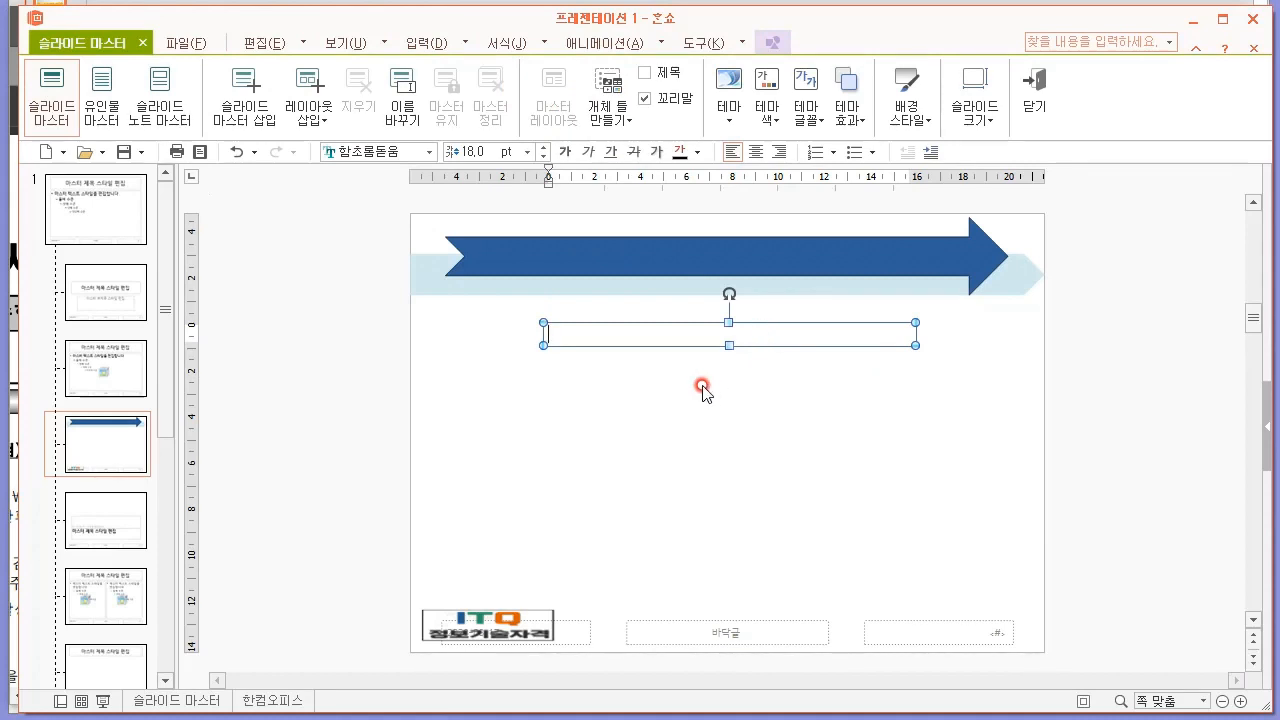
key(alt+Tab)
scroll(766, 242, down, 5)
scroll(518, 195, up, 10)
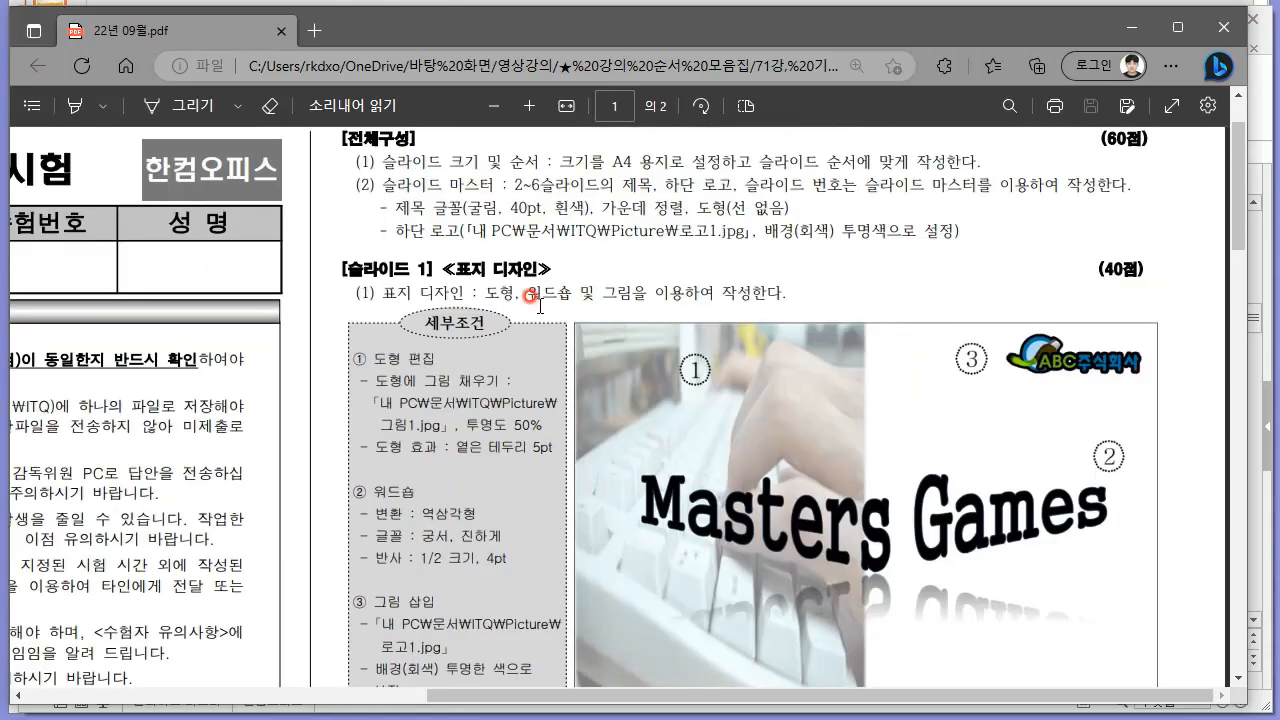
key(alt+Tab)
Set the 목차 text to the 굴림 font at 40 pt.
drag(578, 334, 508, 334)
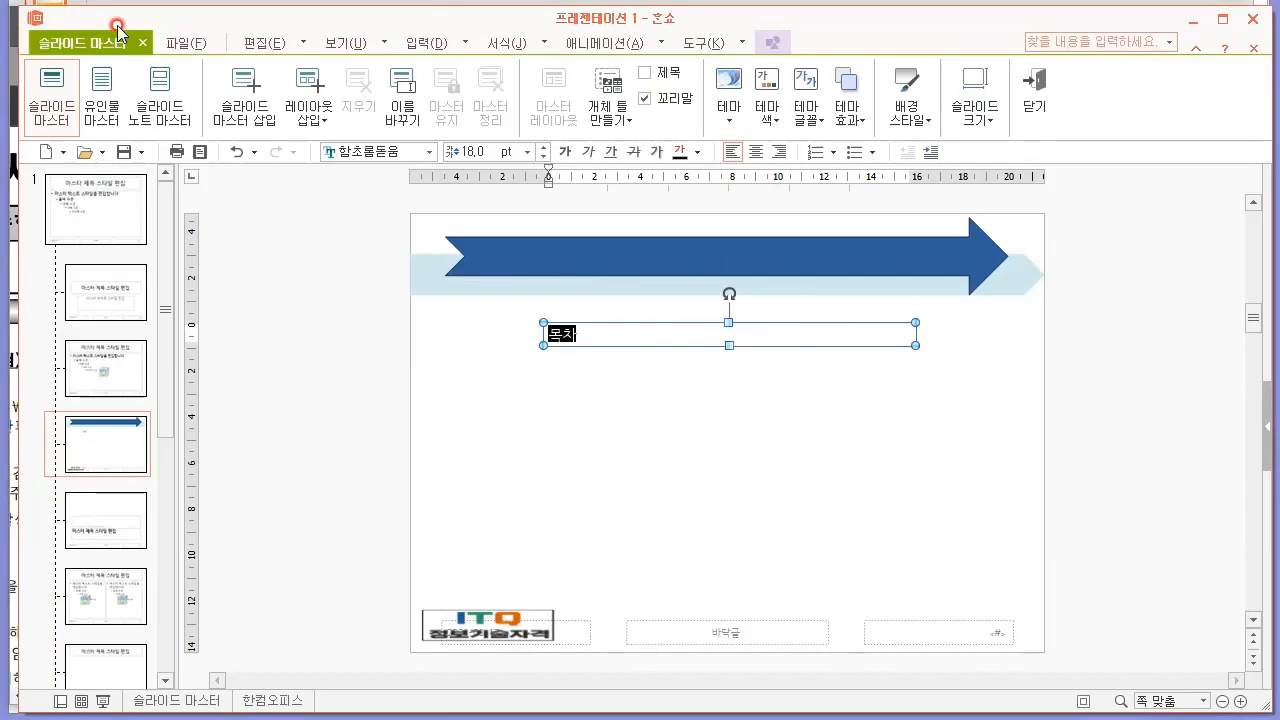
click(251, 45)
click(251, 45)
click(278, 38)
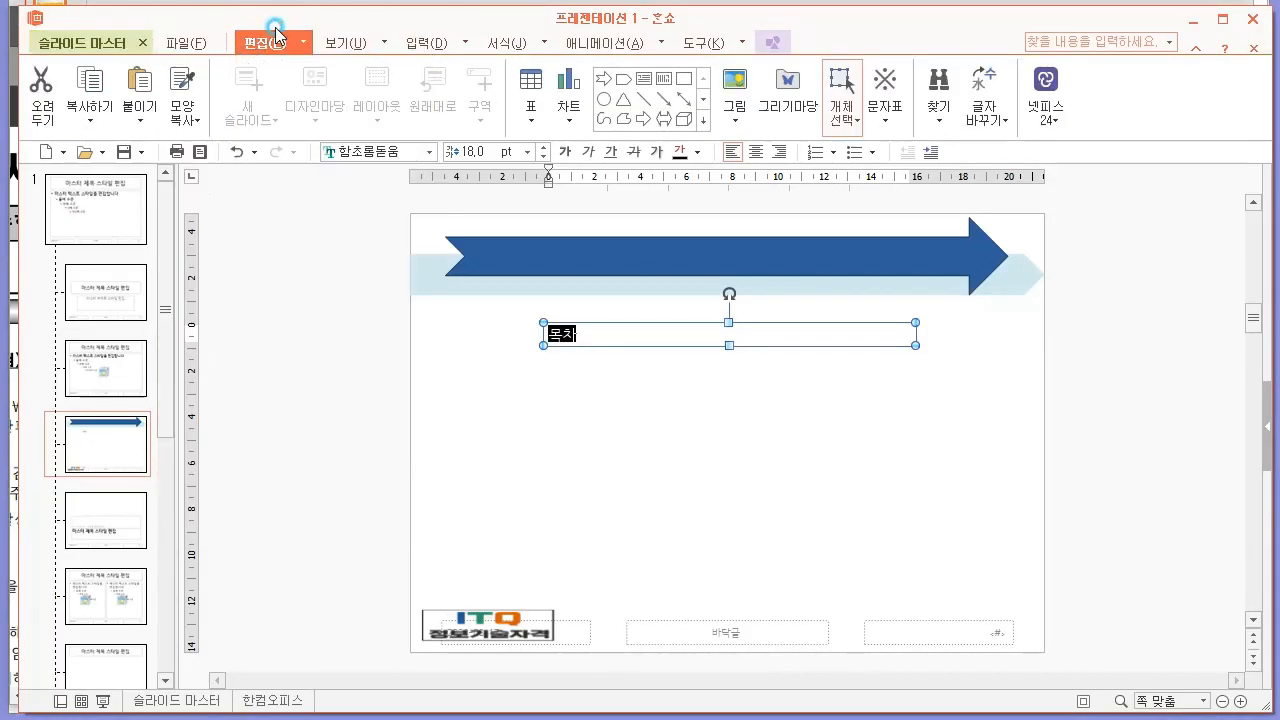
click(350, 151)
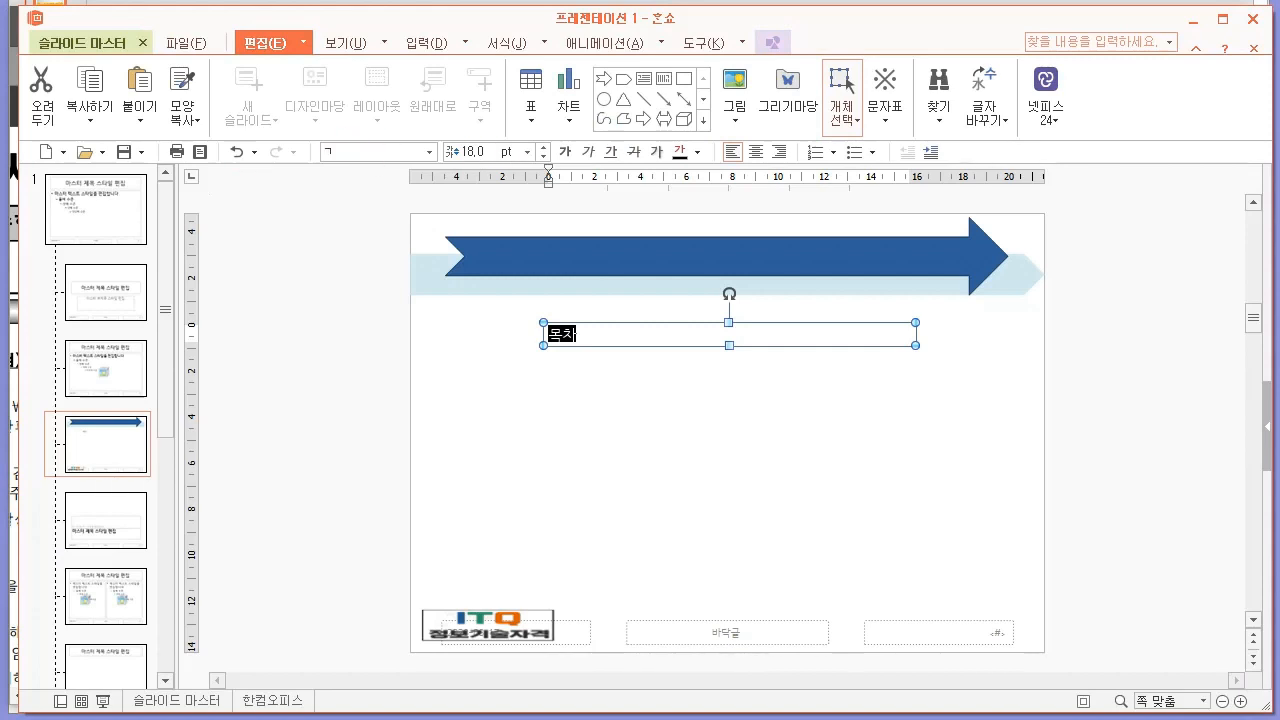
text(굴림)
key(Return)
click(494, 153)
click(476, 149)
click(462, 159)
key(Return)
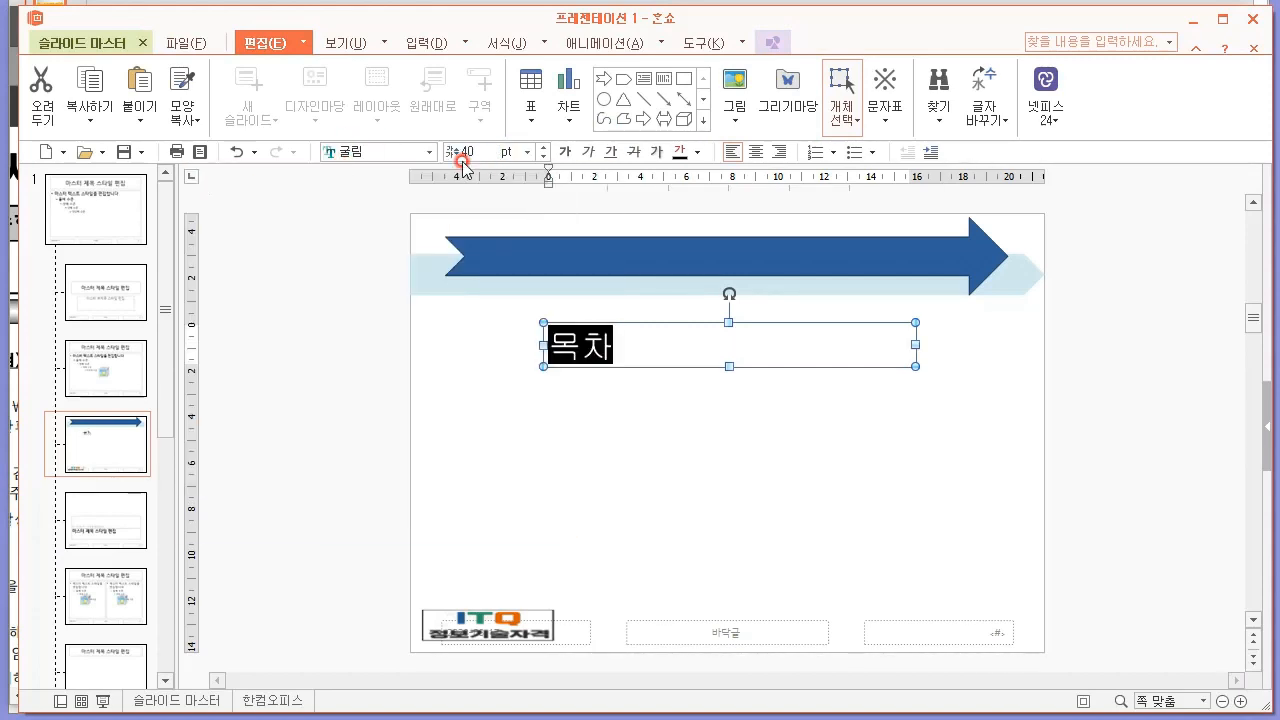
Make the 목차 text white and centre-aligned, and move its text box onto the notched arrow.
click(697, 152)
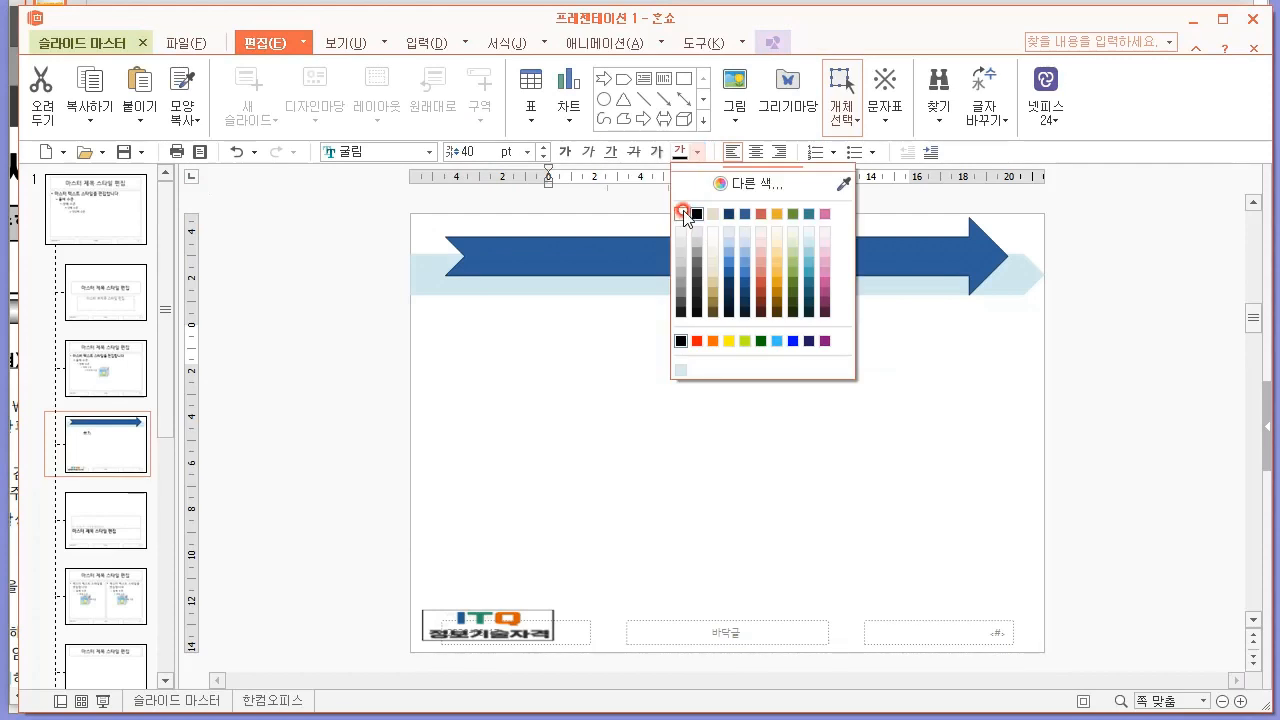
click(682, 214)
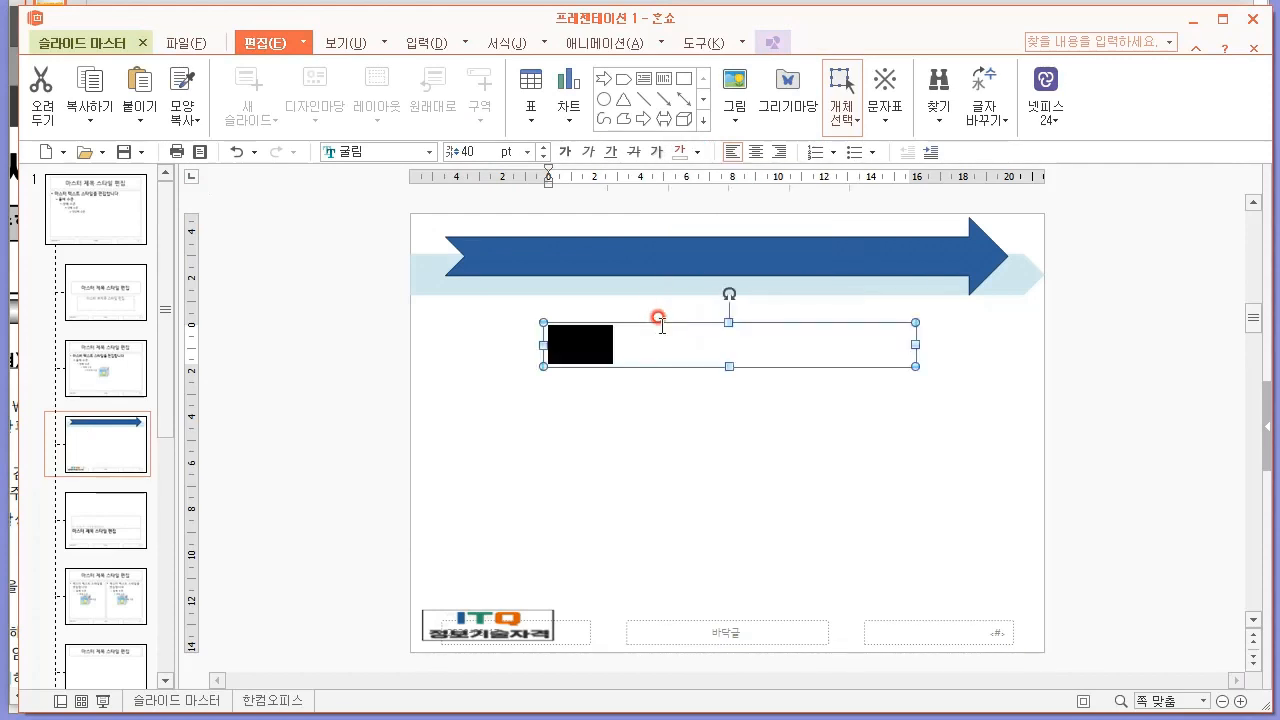
click(756, 152)
drag(692, 323, 683, 232)
click(750, 400)
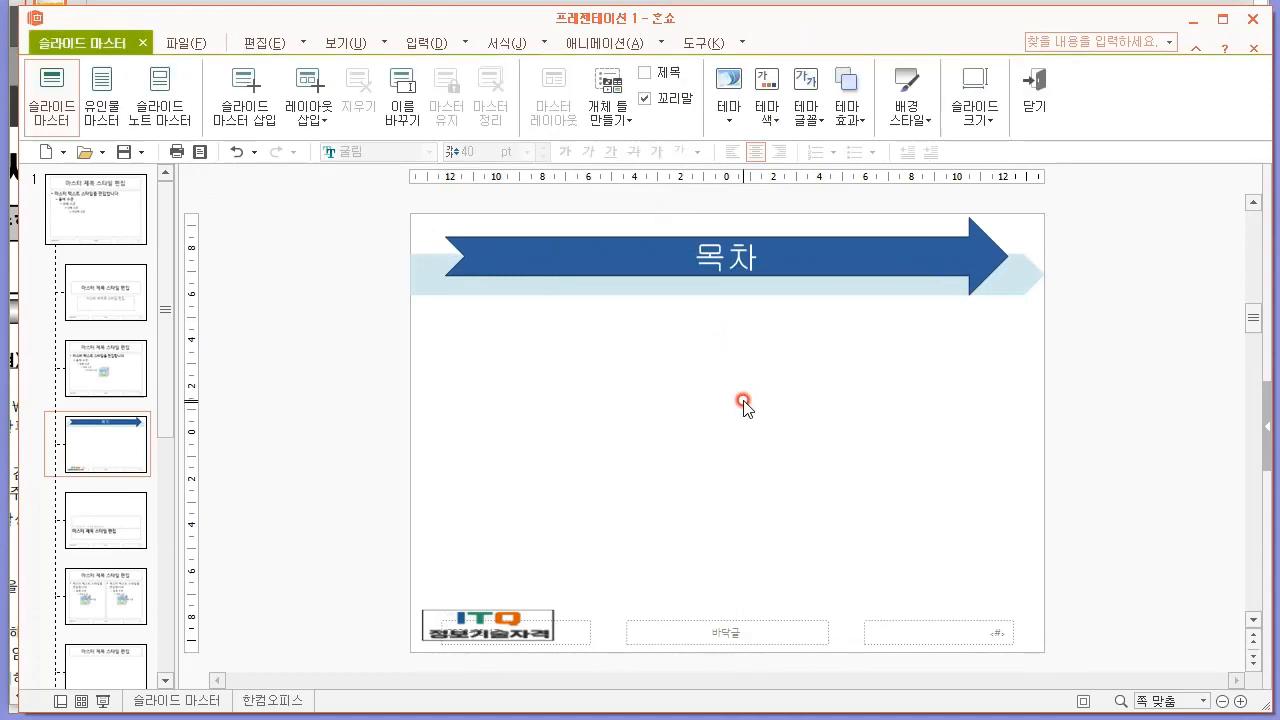
Close the slide master and check how the title appears on slides 2 and 3.
click(1034, 98)
click(103, 305)
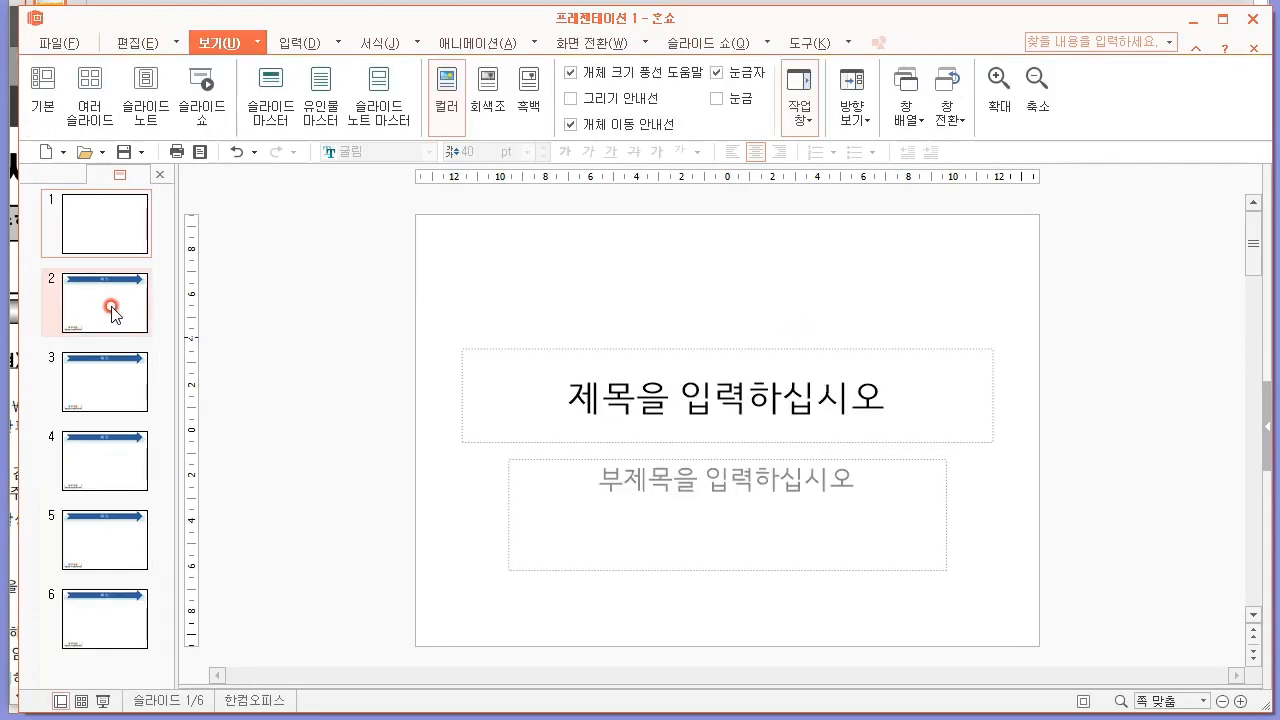
click(86, 405)
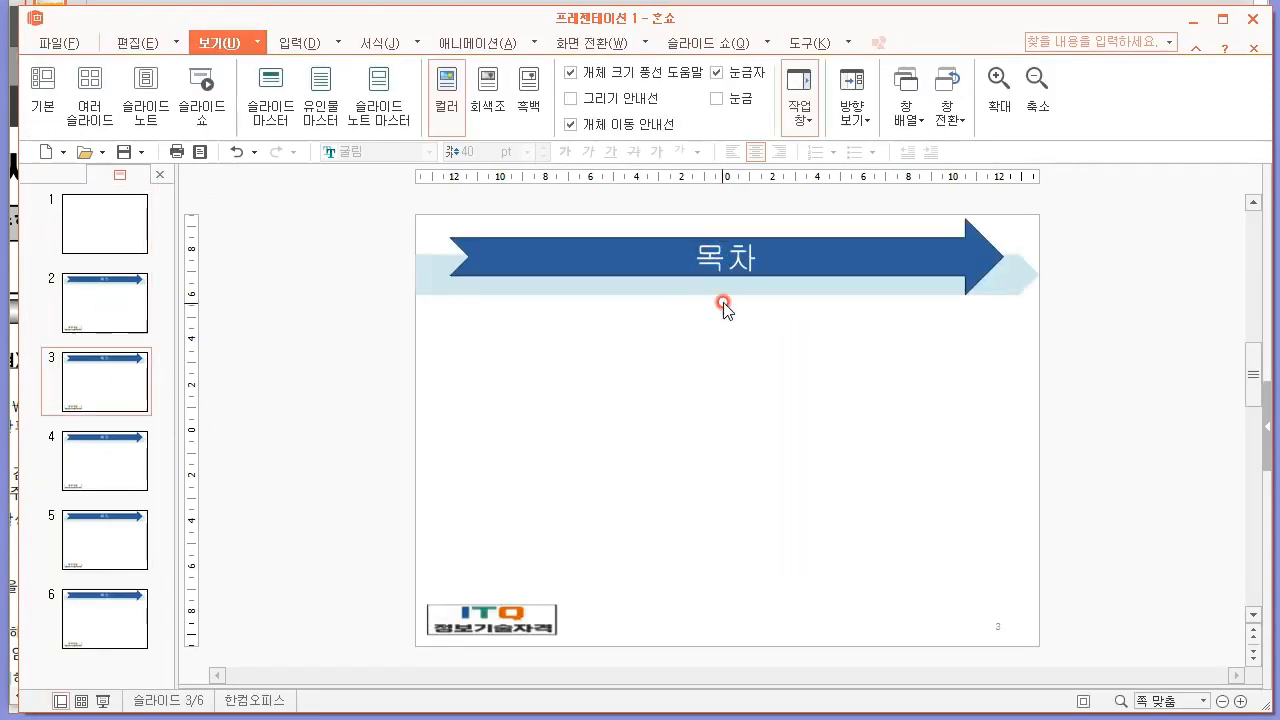
click(108, 292)
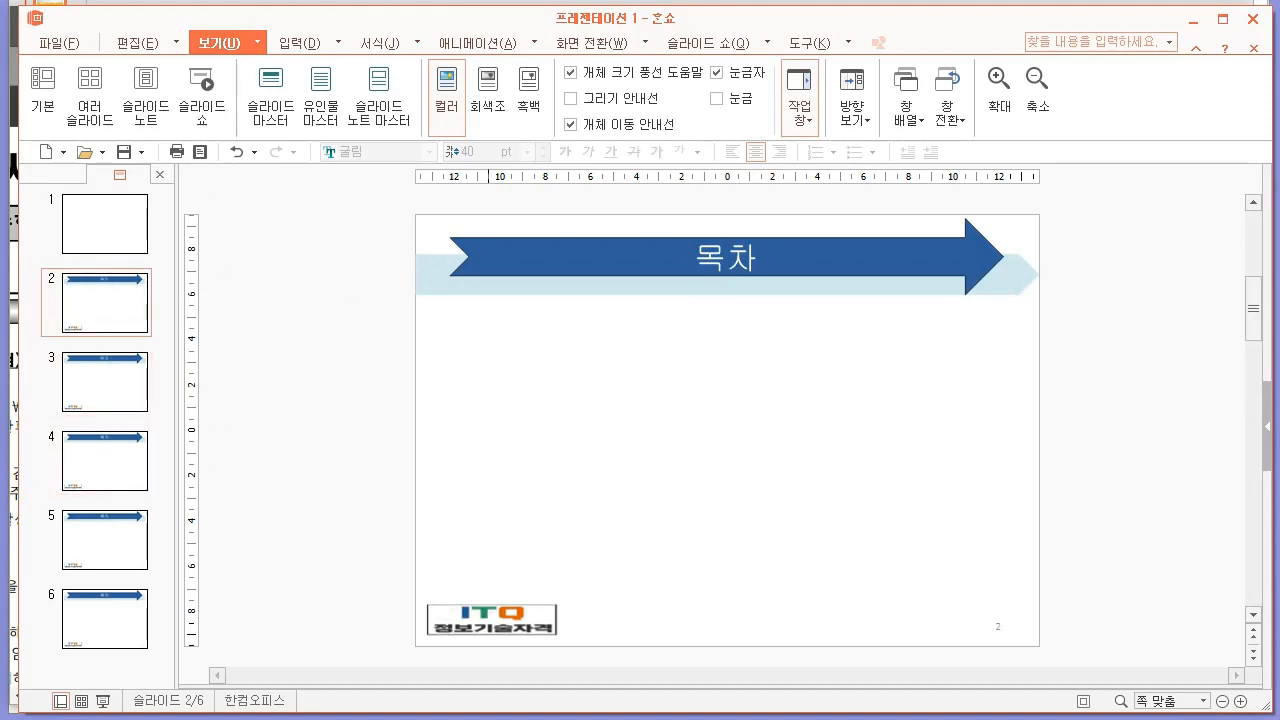
Reopen the slide master, remove the 목차 text box from the 빈 화면 layout and turn on its 제목 placeholder.
click(270, 105)
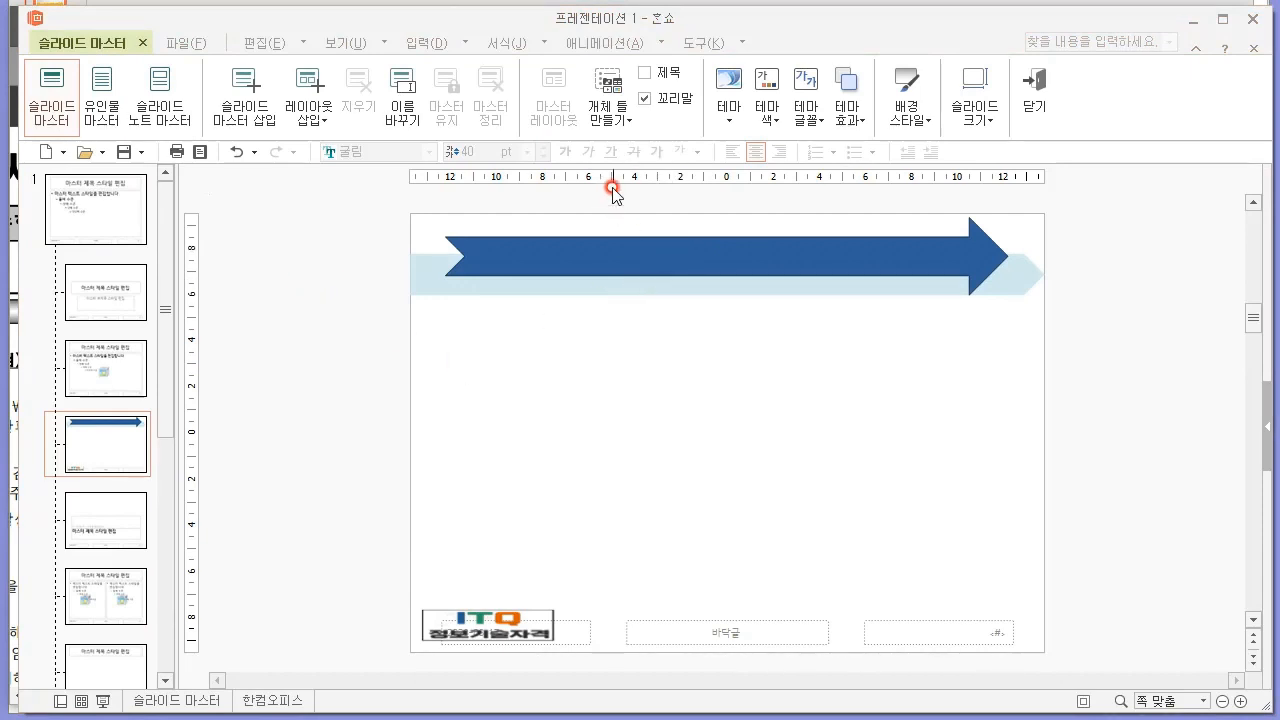
click(663, 74)
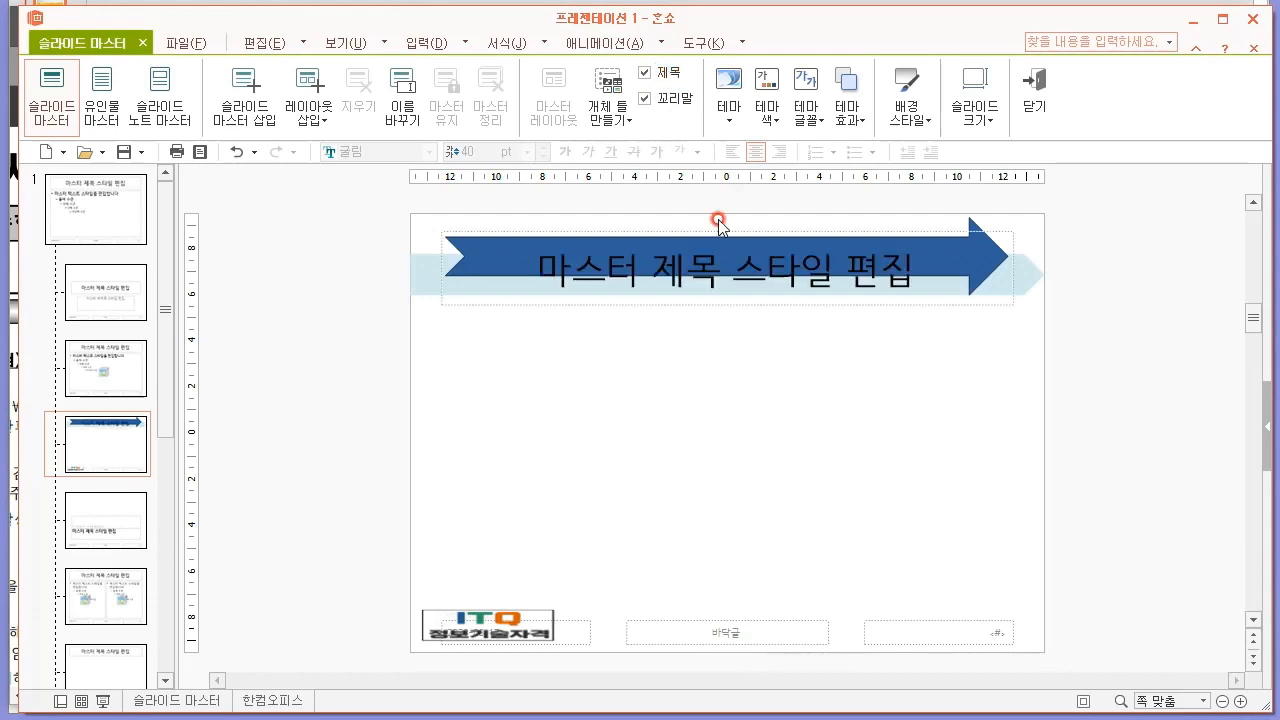
Set the layout's master title text to the 굴림 font at 40 pt.
double_click(726, 252)
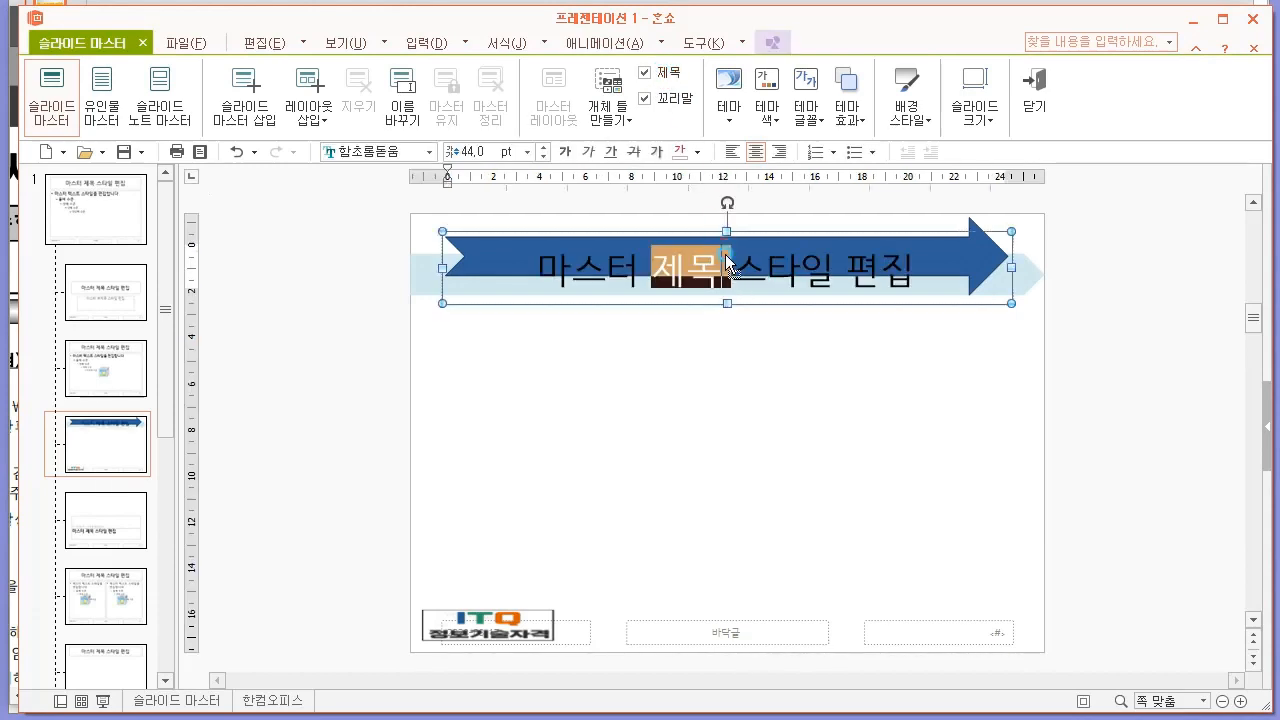
drag(540, 251, 999, 251)
click(370, 152)
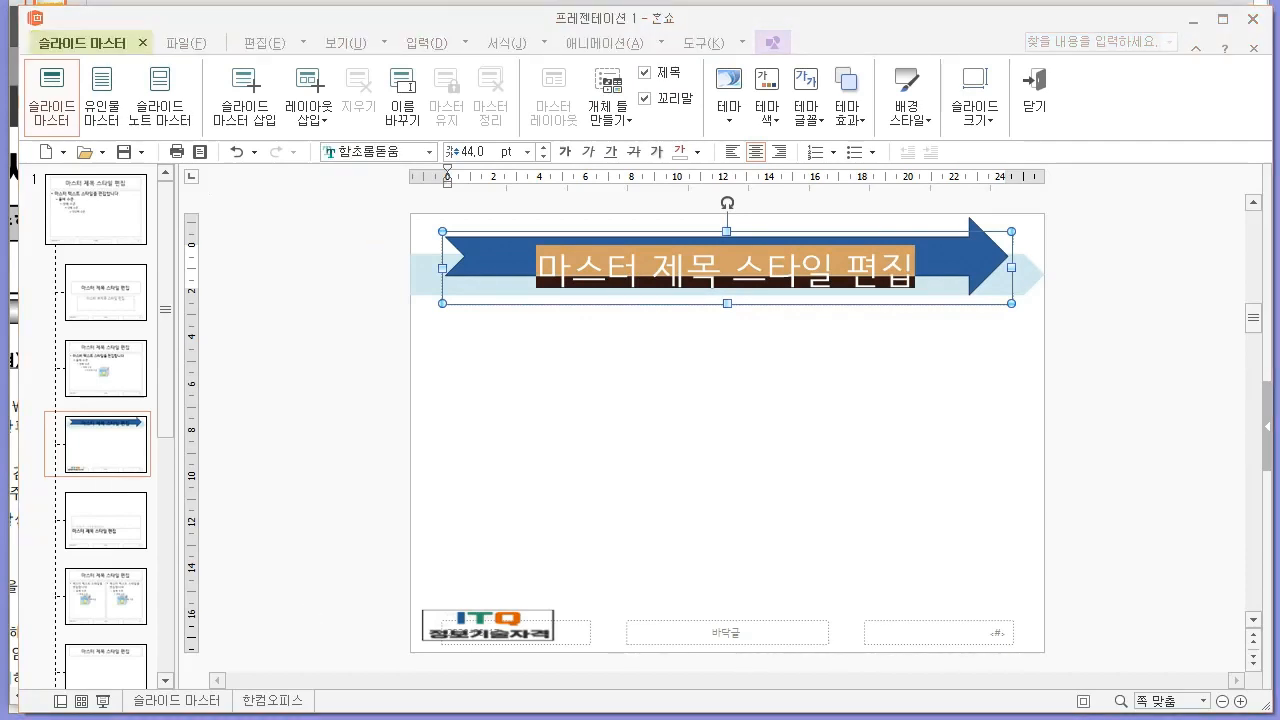
key(alt+Tab)
key(alt+Tab)
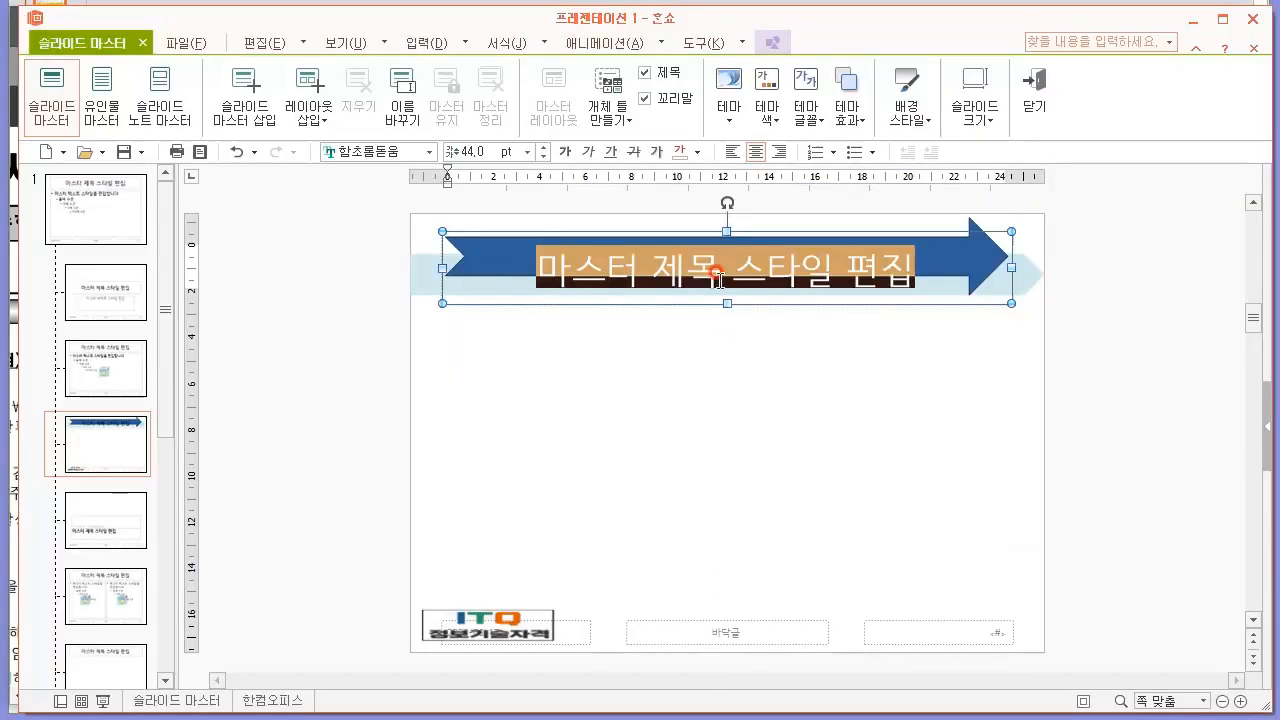
click(330, 163)
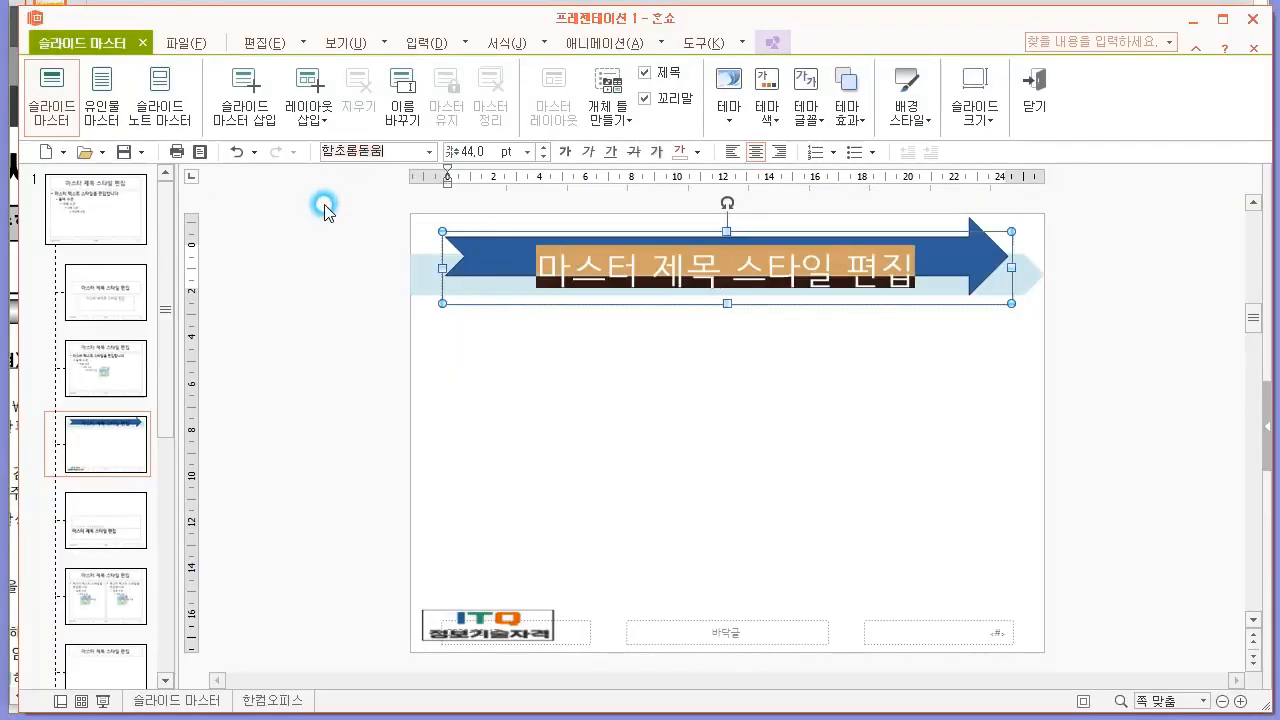
text(굴림)
key(Return)
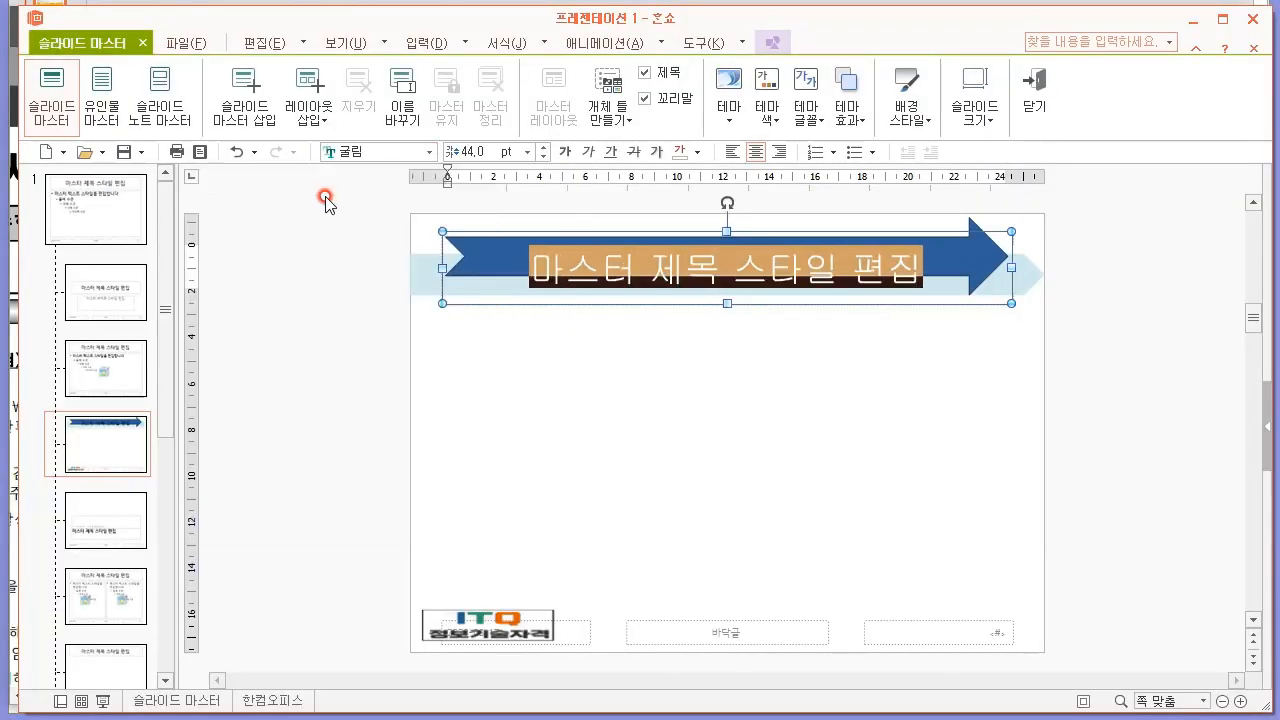
click(483, 151)
text(40)
key(Return)
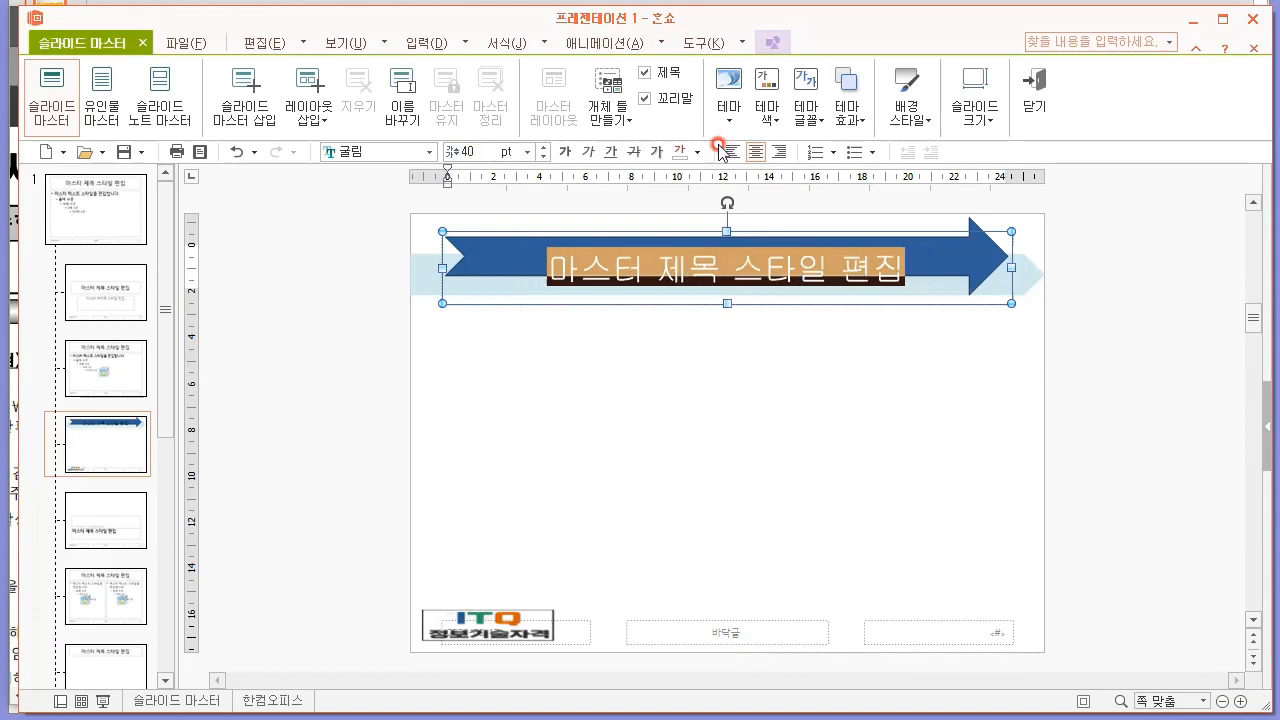
Make the master title text white, resize its placeholder so the text sits on the notched arrow, and close the slide master.
click(644, 252)
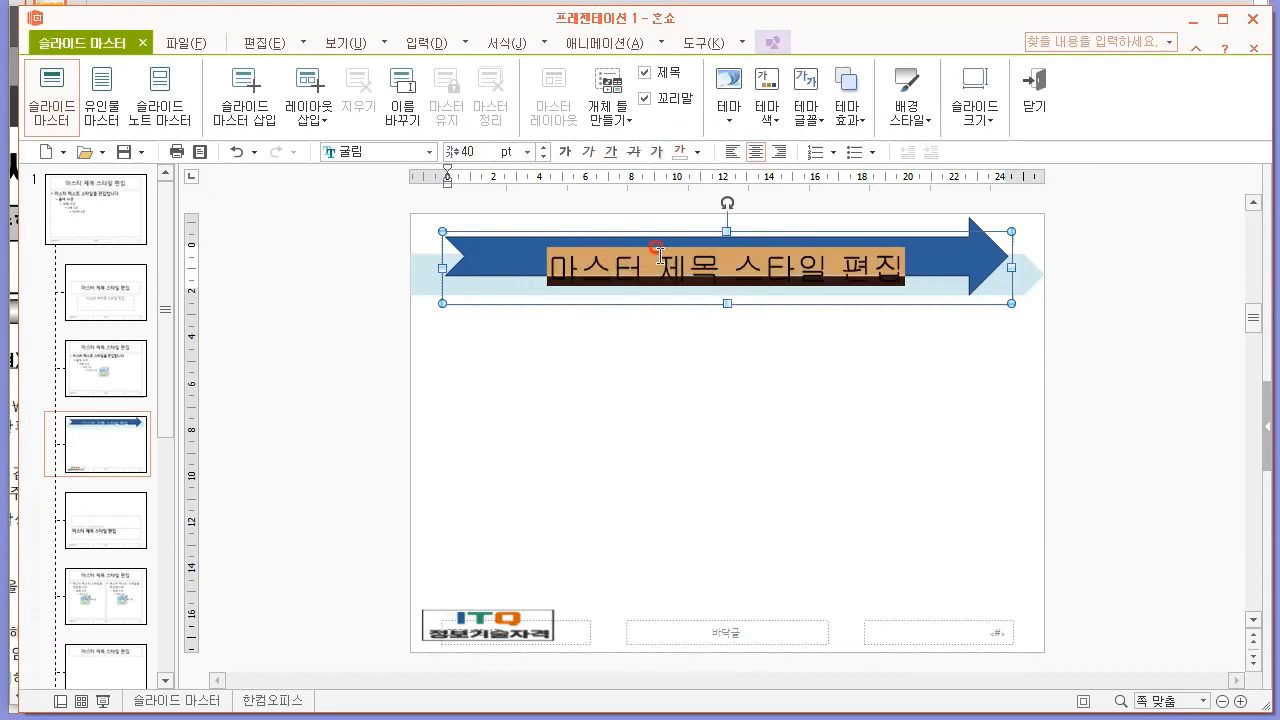
click(691, 254)
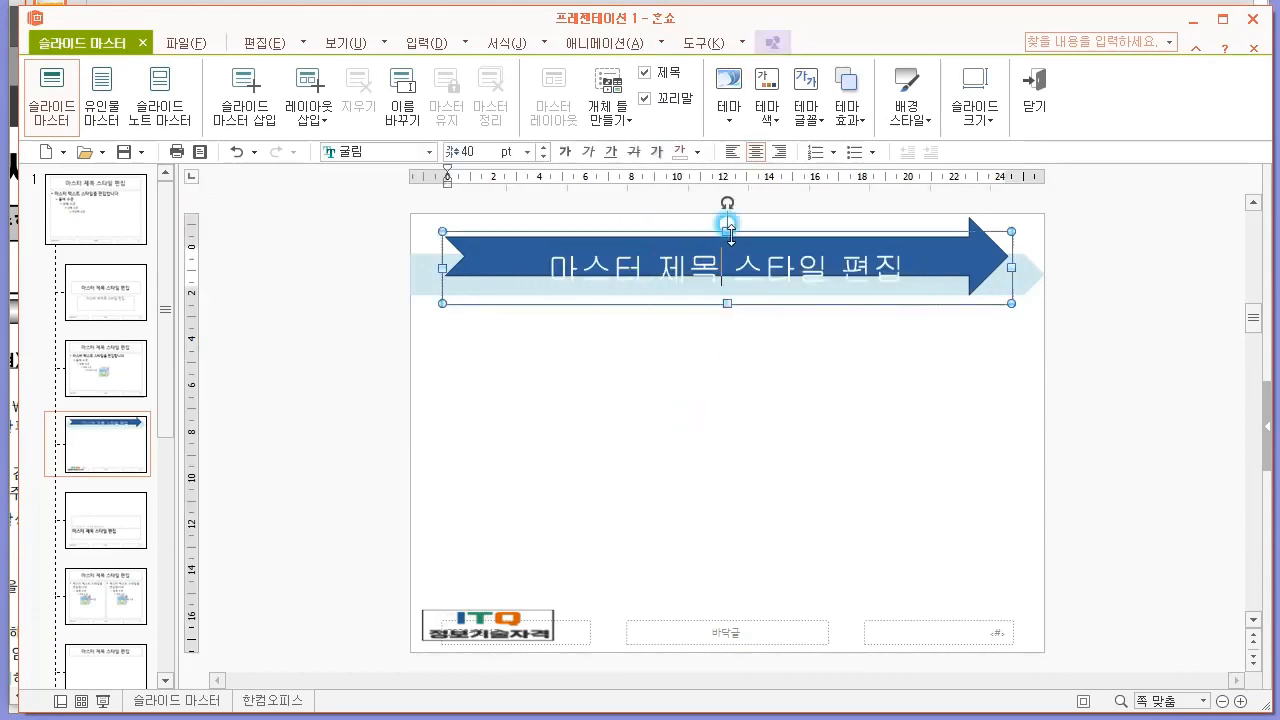
drag(727, 231, 698, 230)
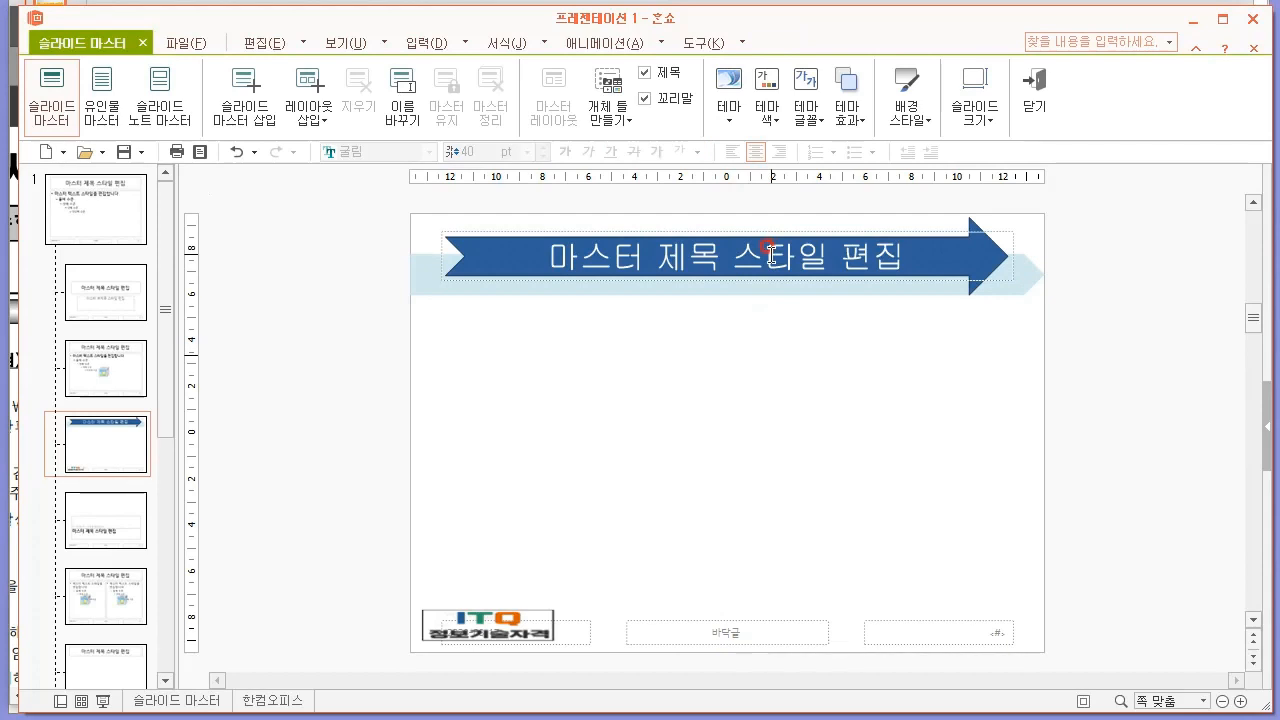
click(1034, 92)
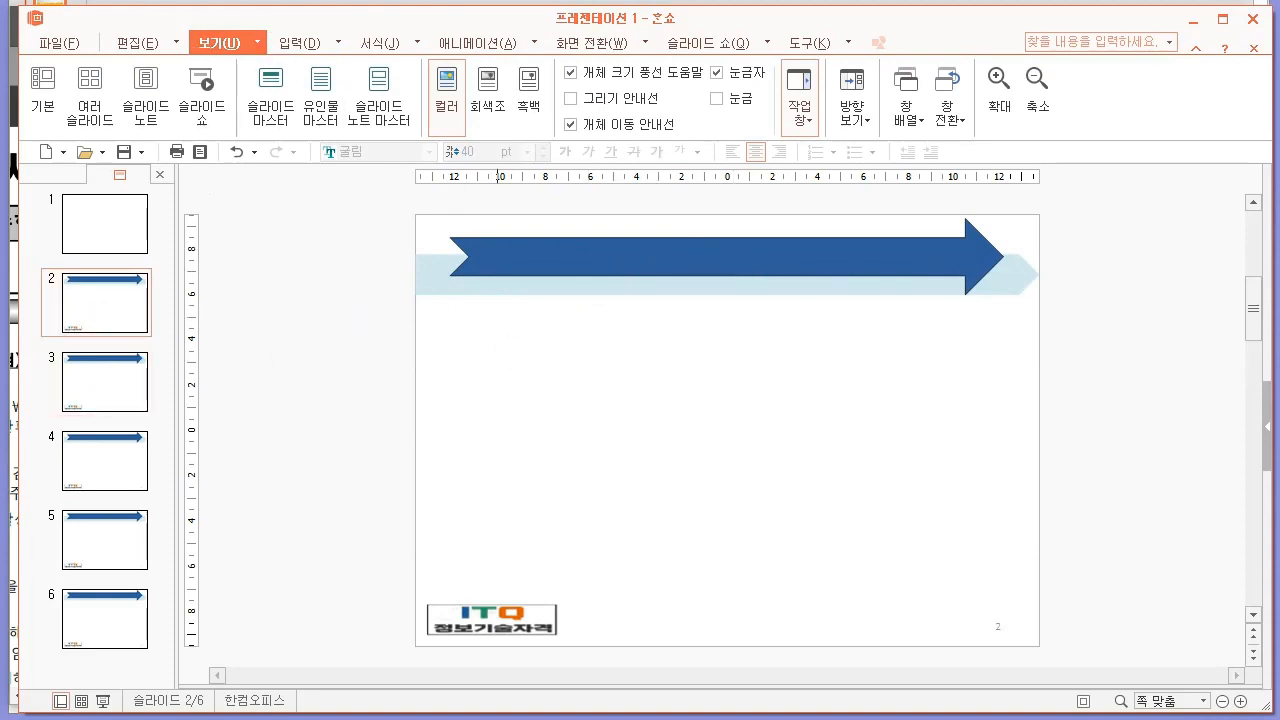
click(815, 376)
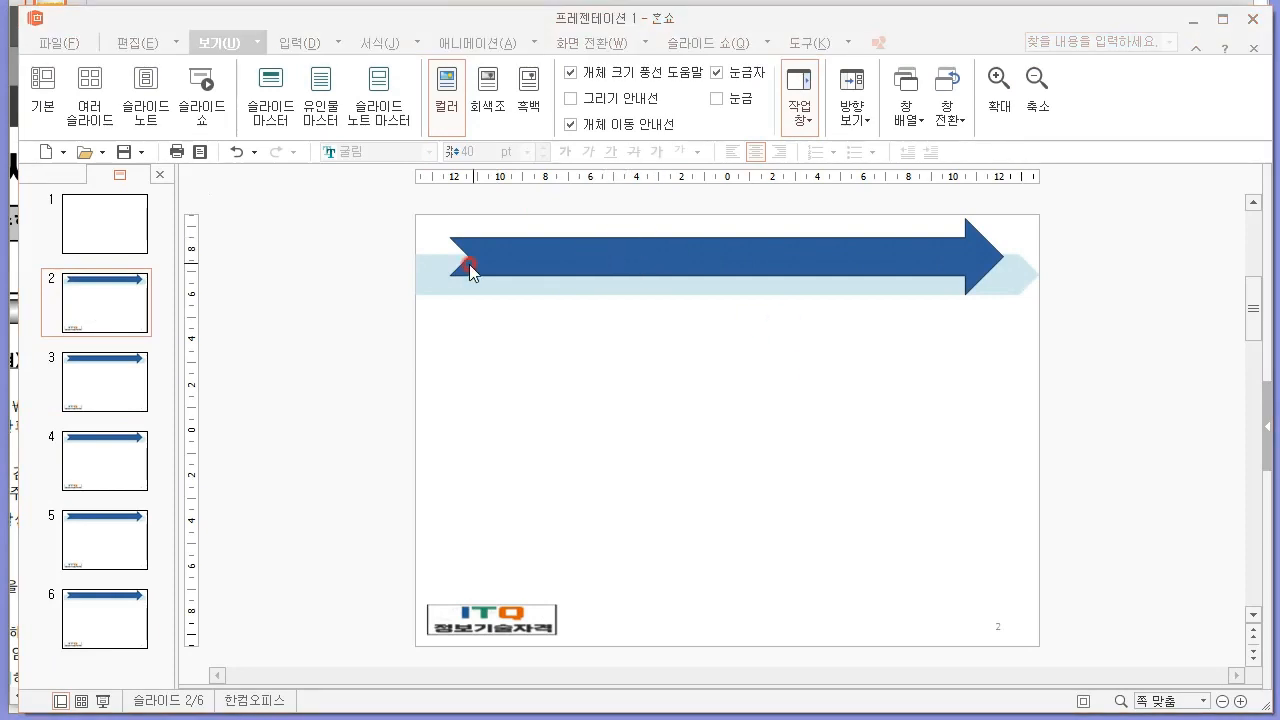
Delete the title and subtitle placeholders from slide 1.
click(109, 222)
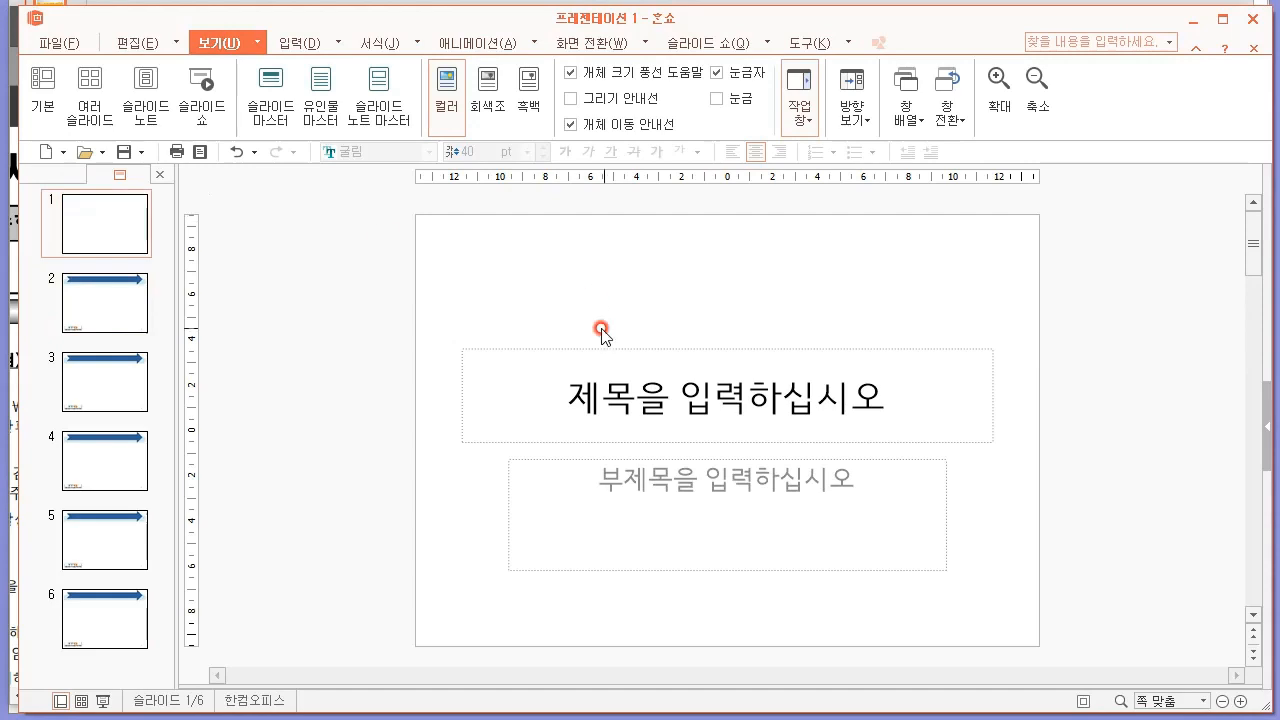
mouse_move(370, 304)
mouse_down()
mouse_move(975, 595)
mouse_move(1087, 609)
mouse_up()
key(Delete)
key(alt+Tab)
key(Escape)
click(735, 450)
Following the PDF's slide 1 sample, insert the ITQ logo picture on slide 1 and stretch it over the slide's left half, about 138 × 190 mm.
key(alt+Tab)
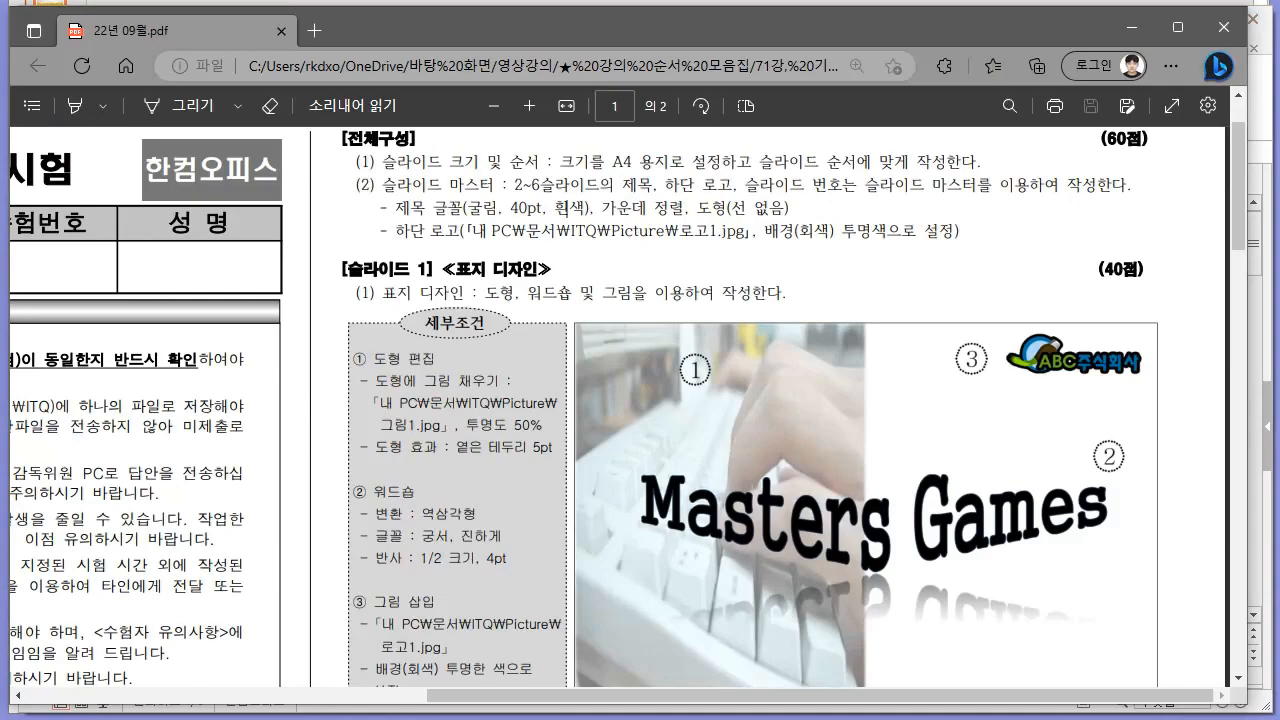
scroll(499, 276, down, 1)
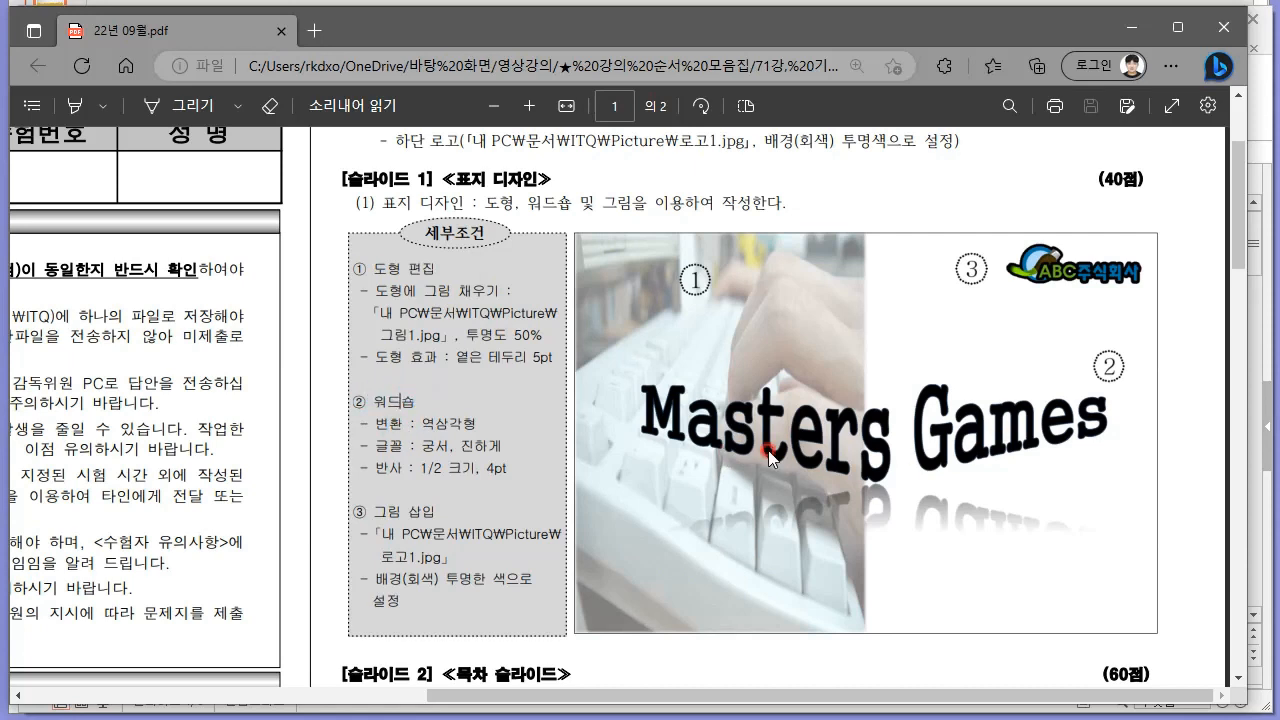
key(alt+Tab)
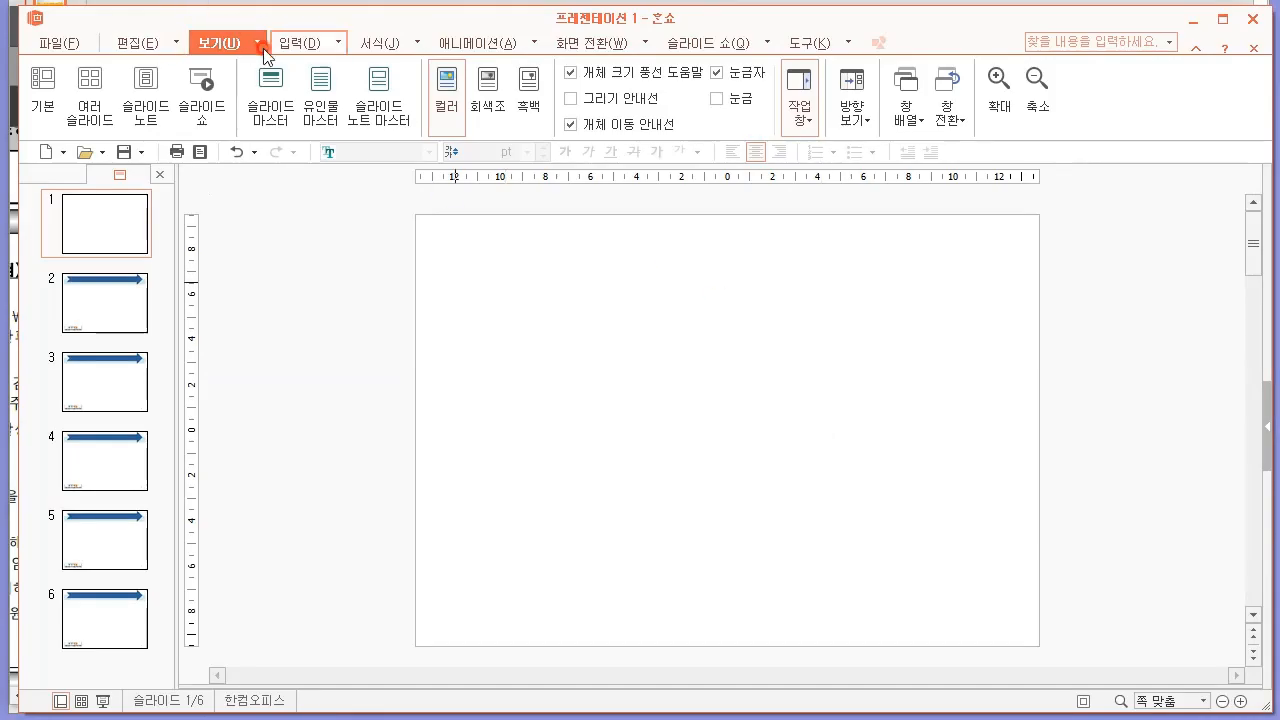
click(299, 43)
click(334, 114)
click(380, 151)
double_click(478, 220)
drag(714, 365, 555, 241)
mouse_move(714, 303)
mouse_down()
mouse_move(790, 300)
mouse_move(726, 303)
mouse_up()
drag(571, 395, 568, 646)
click(877, 495)
Check the PDF's shape effect requirement and choose a 5 pt soft edge (옅은 테두리) in the slide 1 picture's object properties.
key(alt+Tab)
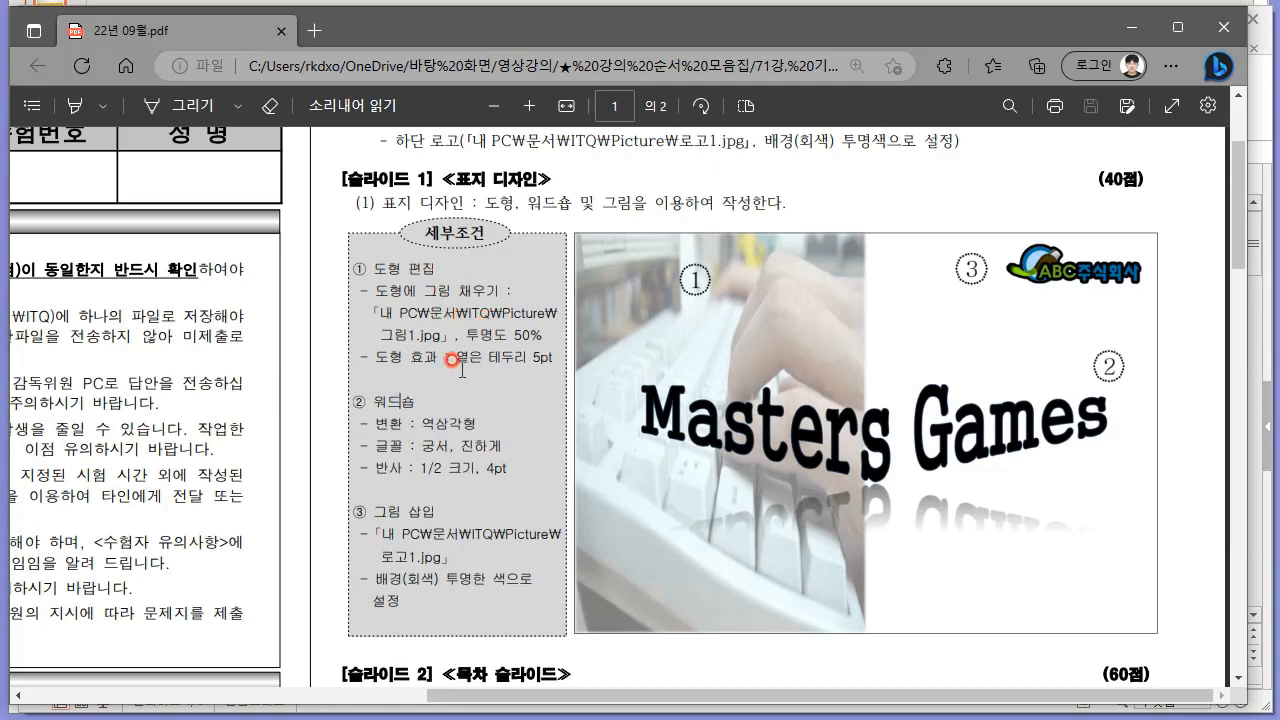
key(alt+Tab)
click(522, 345)
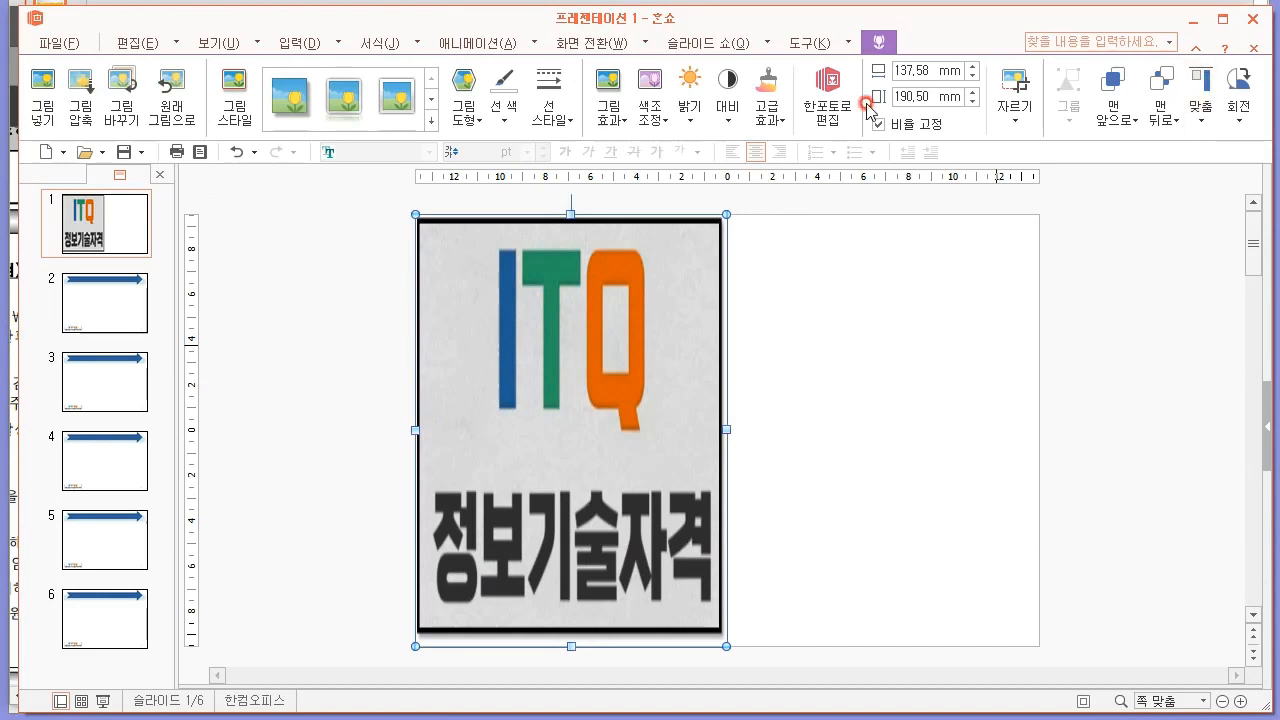
right_click(566, 306)
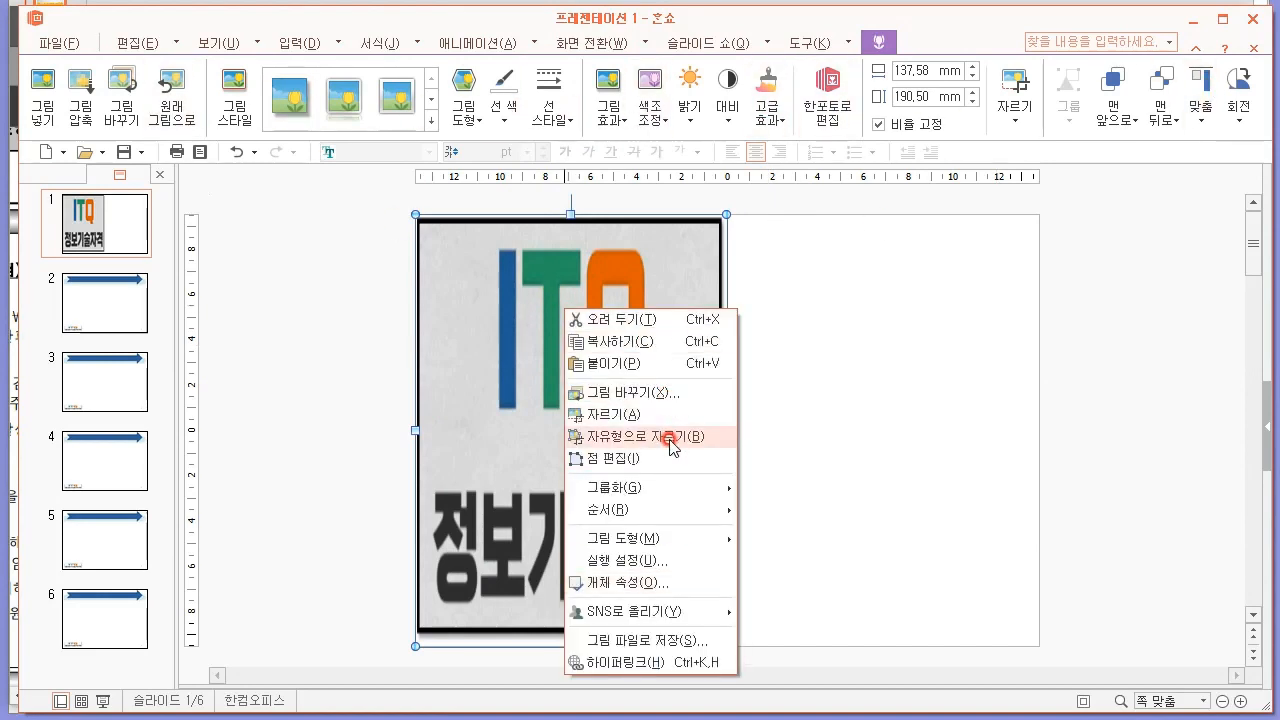
click(669, 583)
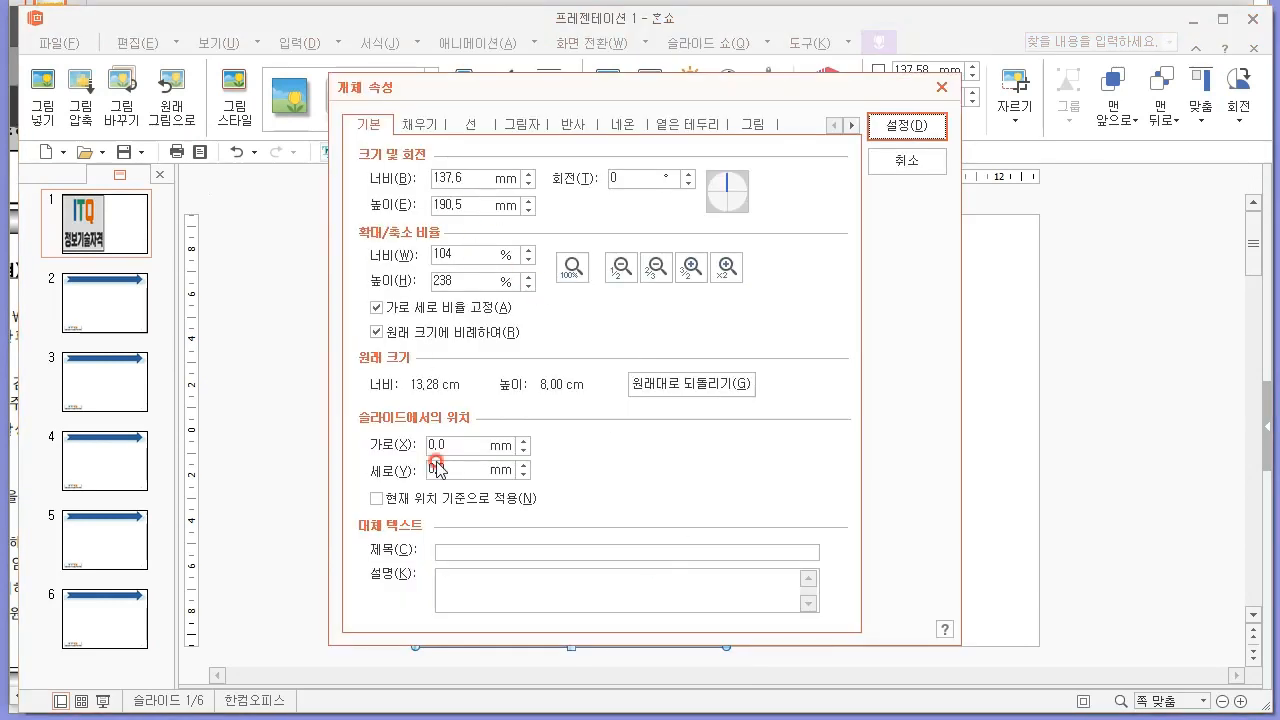
click(414, 125)
click(470, 126)
key(alt+Tab)
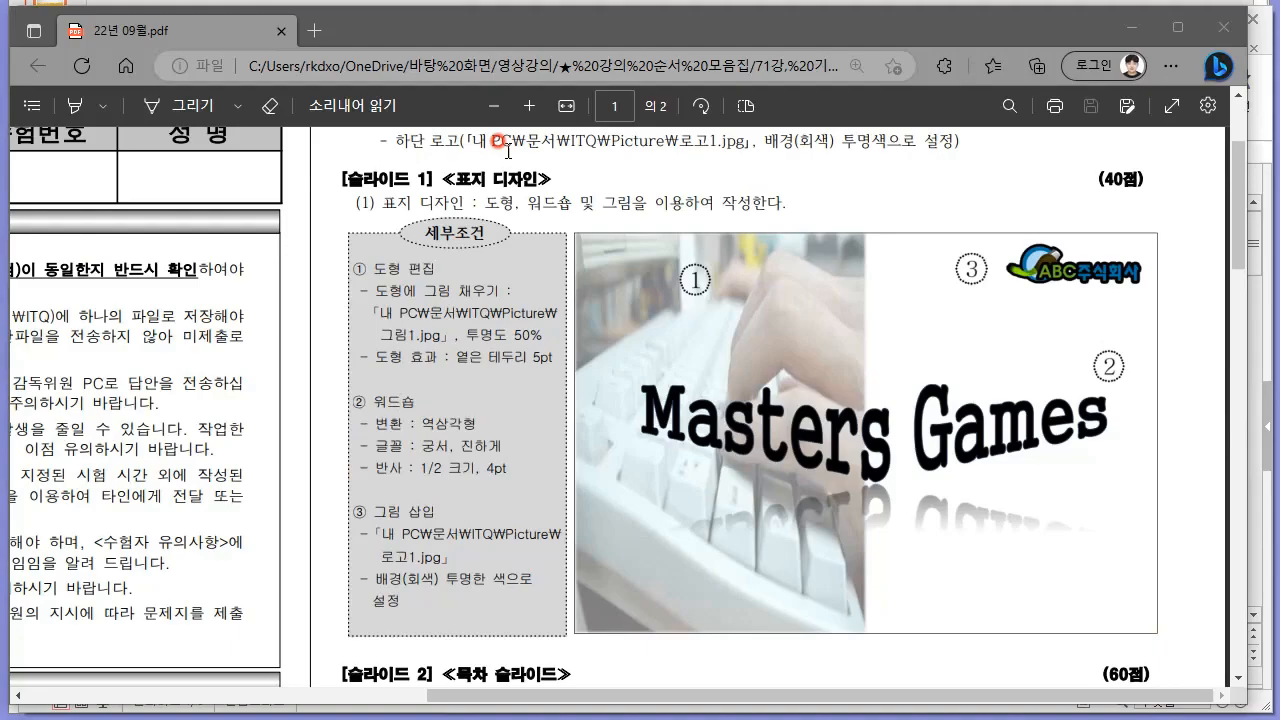
key(alt+Tab)
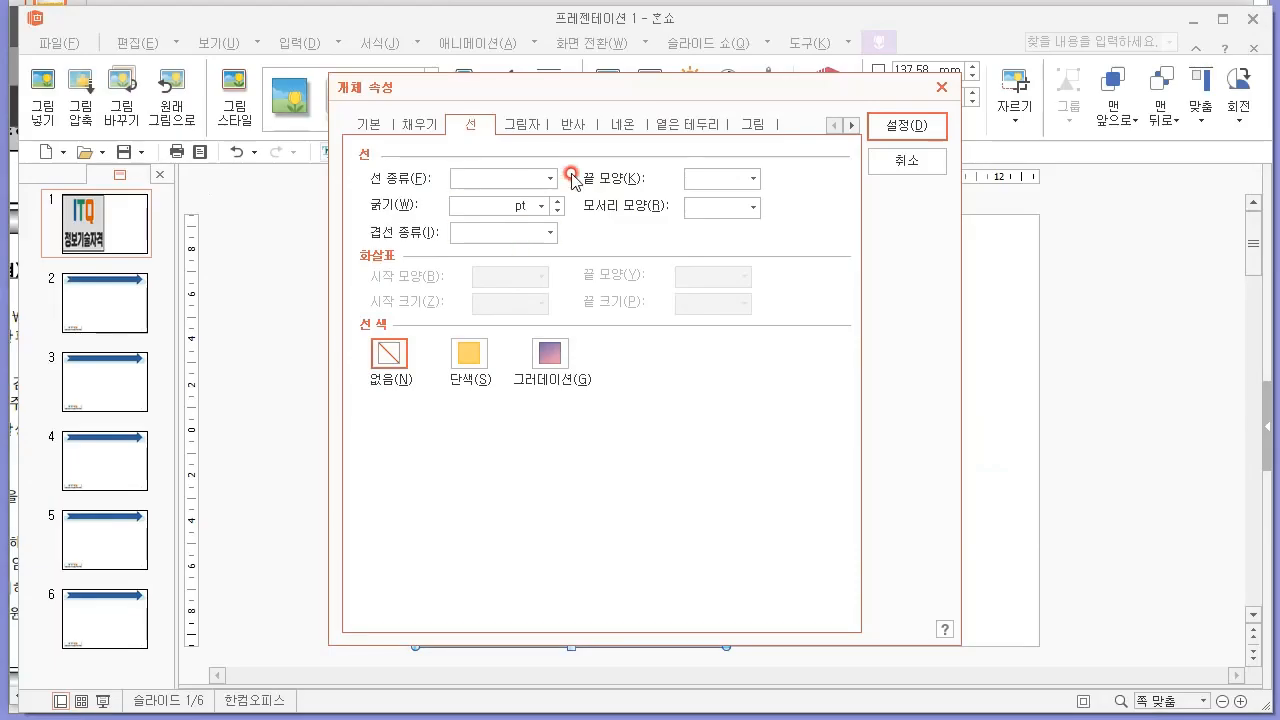
click(575, 126)
click(522, 126)
click(630, 128)
click(702, 127)
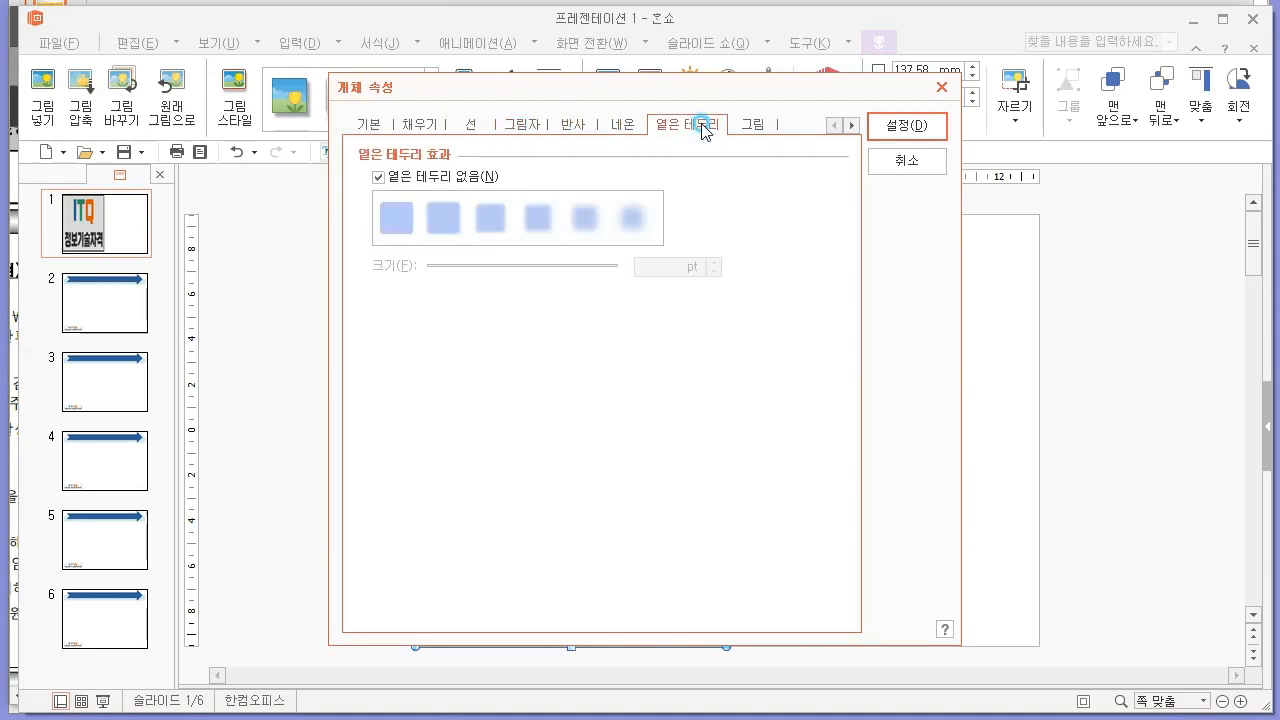
click(467, 225)
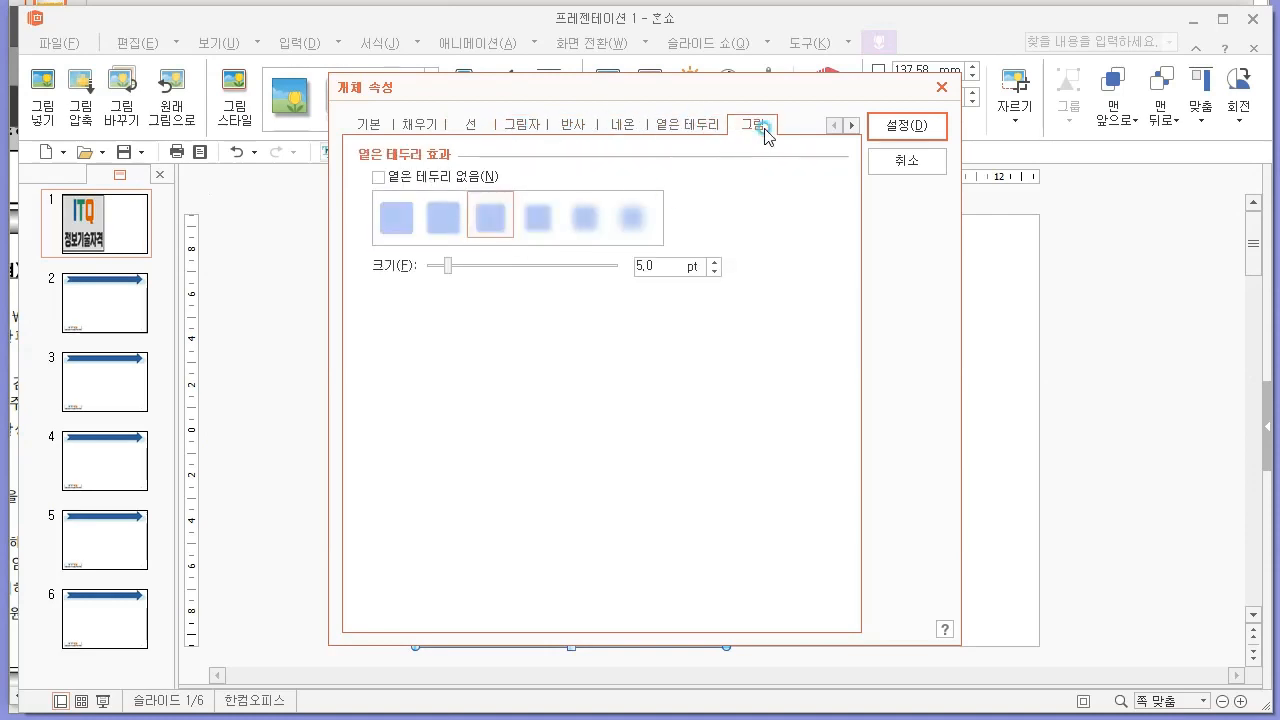
Look through the picture's other object properties for a transparency setting, and apply the properties with the 5 pt soft edge.
click(760, 126)
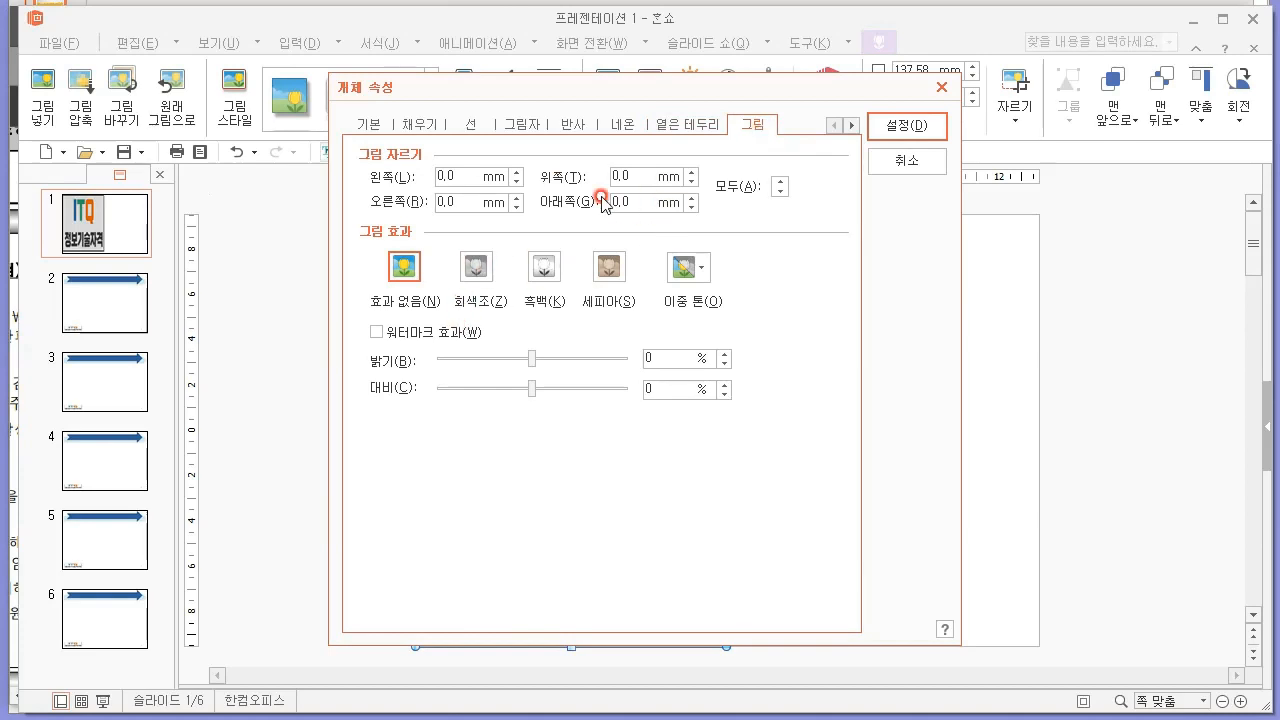
click(851, 126)
click(851, 126)
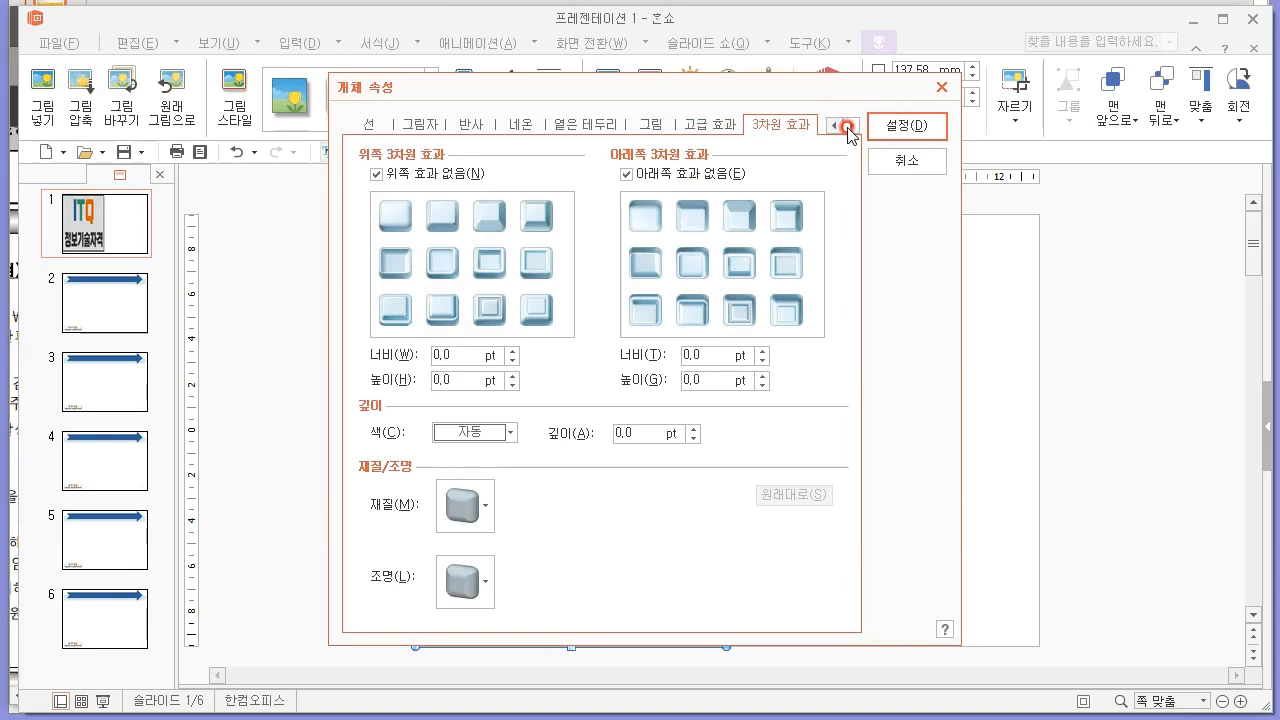
click(849, 126)
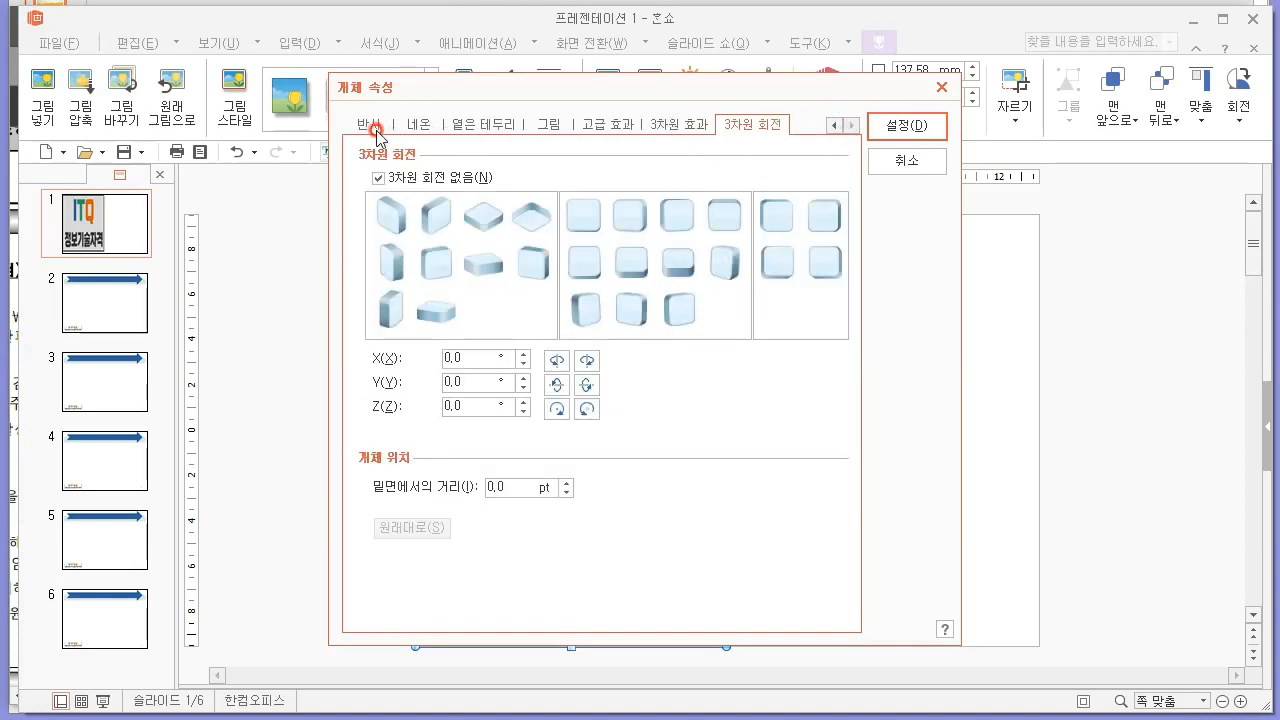
click(385, 133)
click(833, 126)
click(833, 126)
click(833, 126)
click(833, 126)
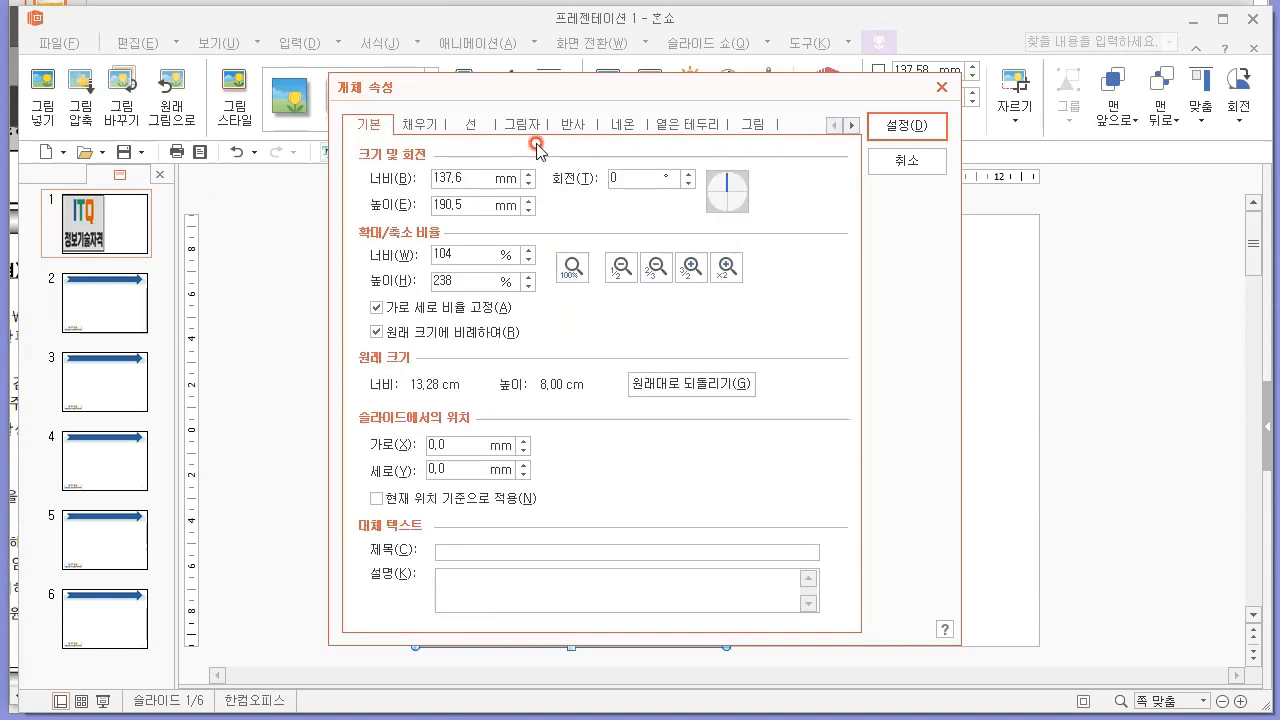
click(420, 127)
click(475, 124)
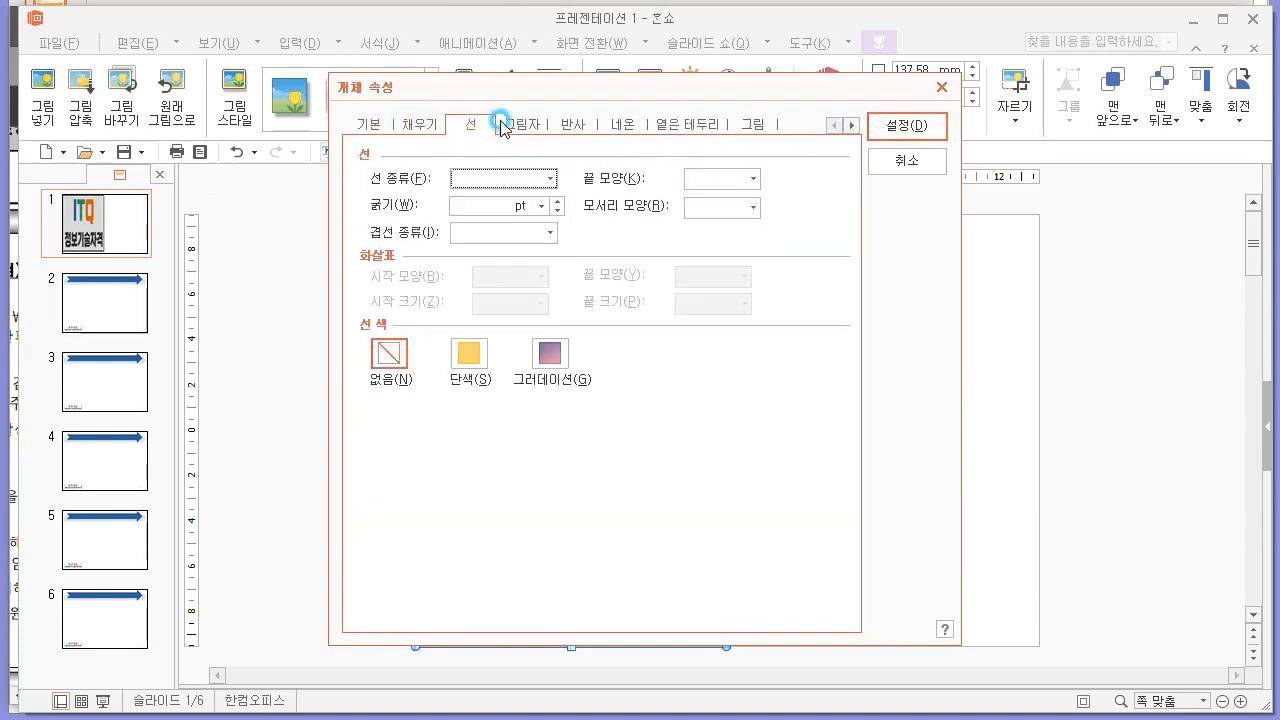
click(530, 126)
click(580, 131)
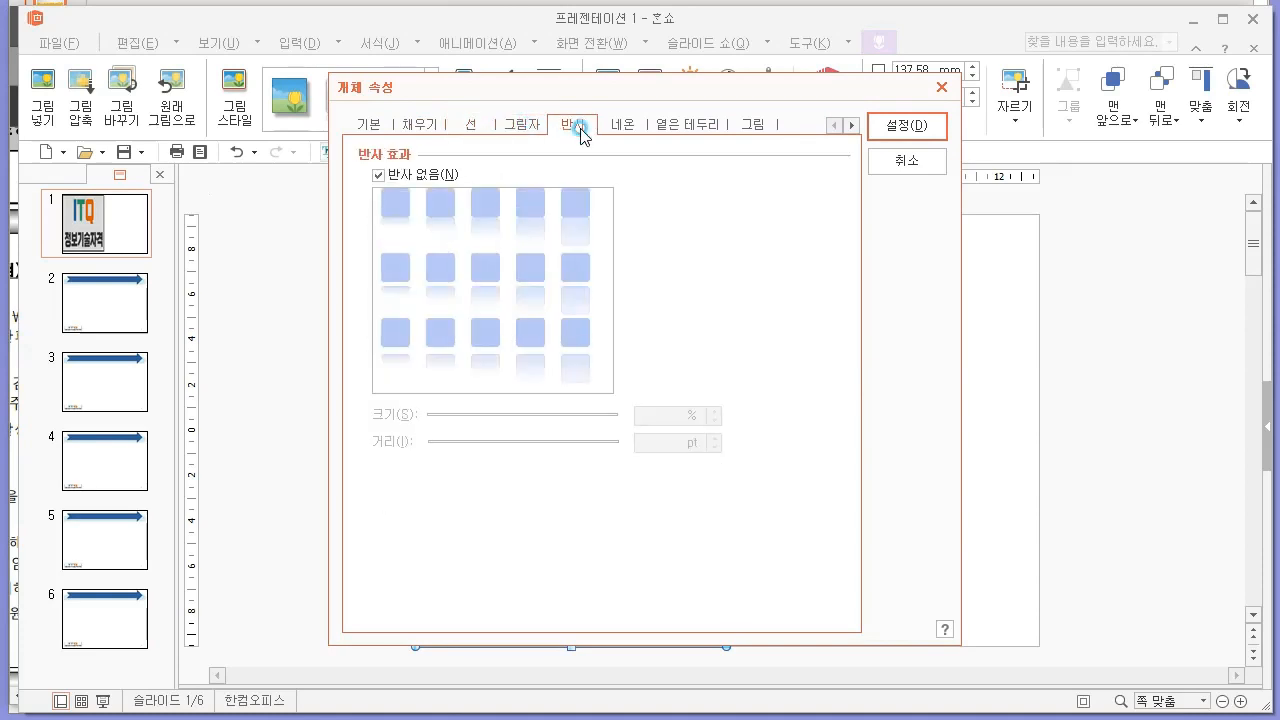
click(628, 130)
click(672, 130)
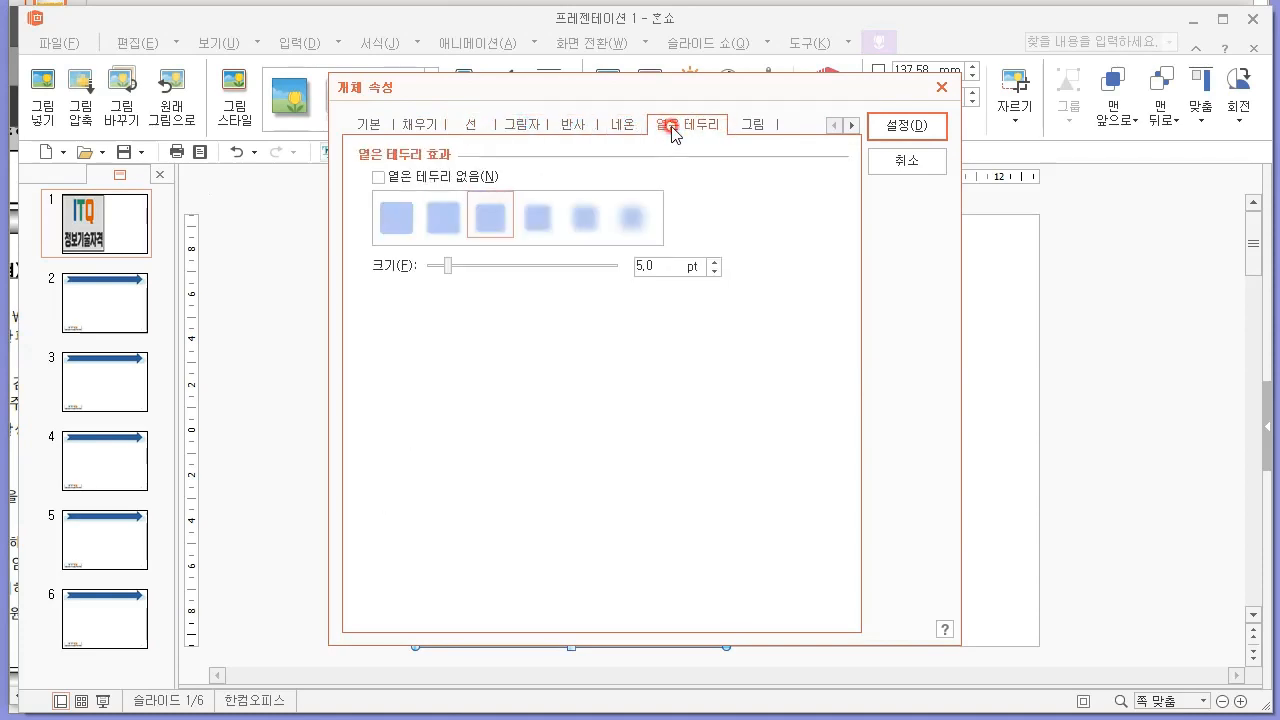
click(927, 121)
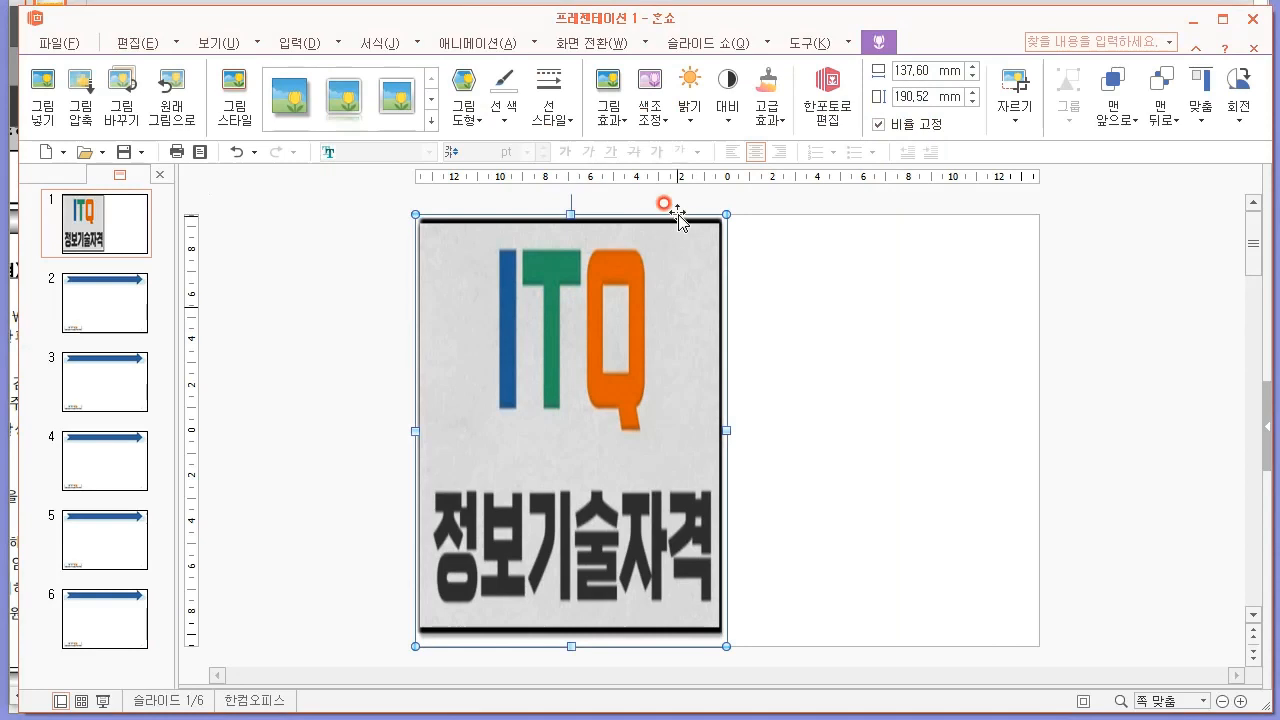
Look through the picture's brightness, contrast and advanced effect options for a transparency setting.
click(690, 119)
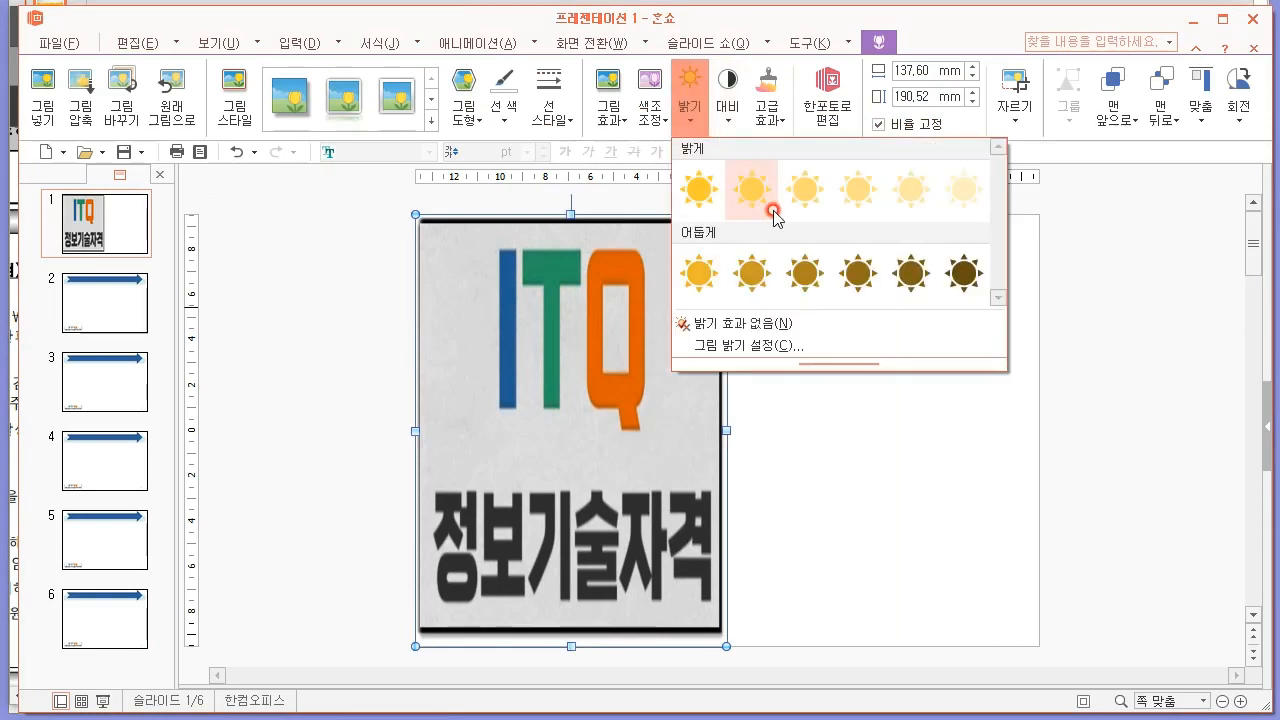
click(726, 124)
click(730, 124)
click(769, 125)
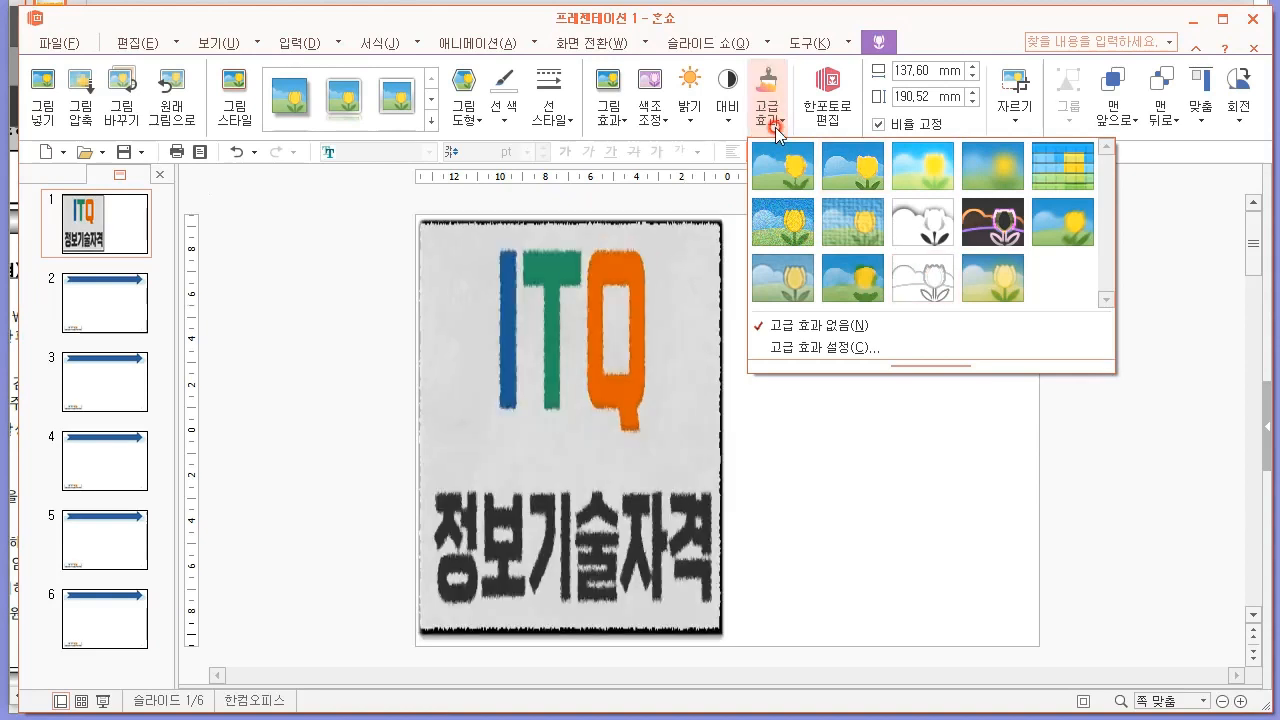
click(781, 139)
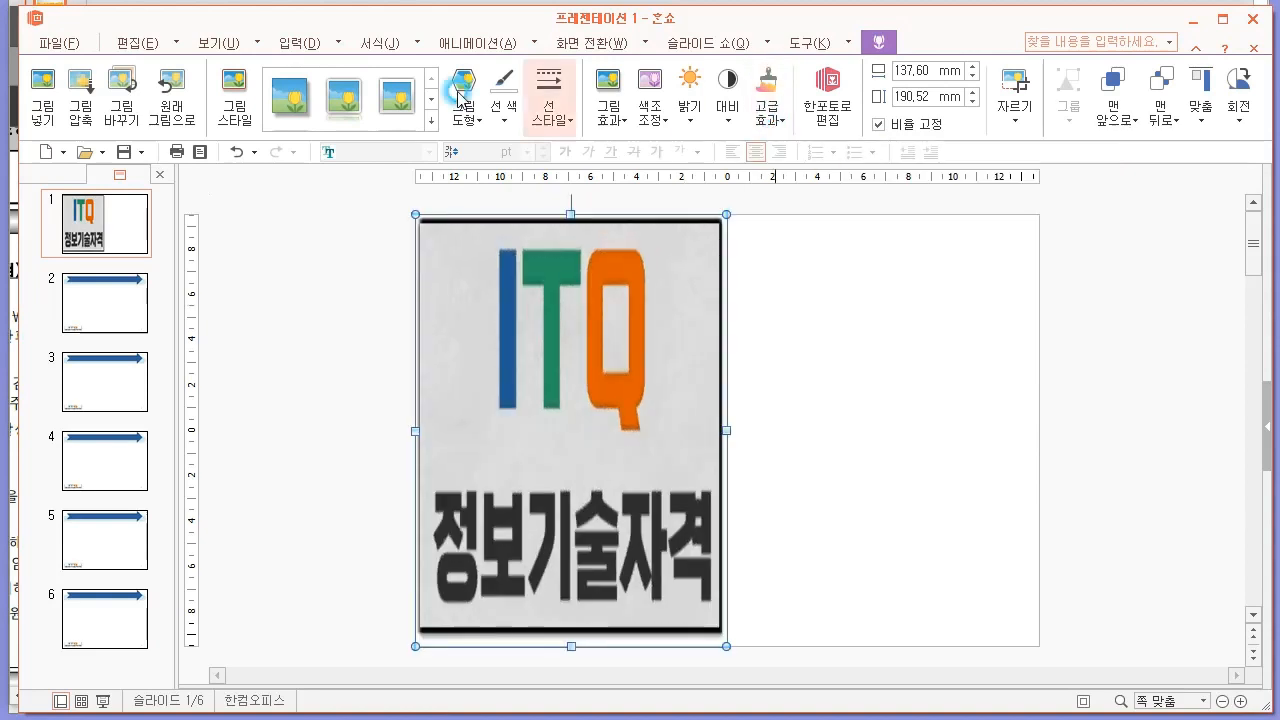
Give the large slide 1 picture a solid colour fill (단색) with 50% transparency in its object properties.
right_click(590, 286)
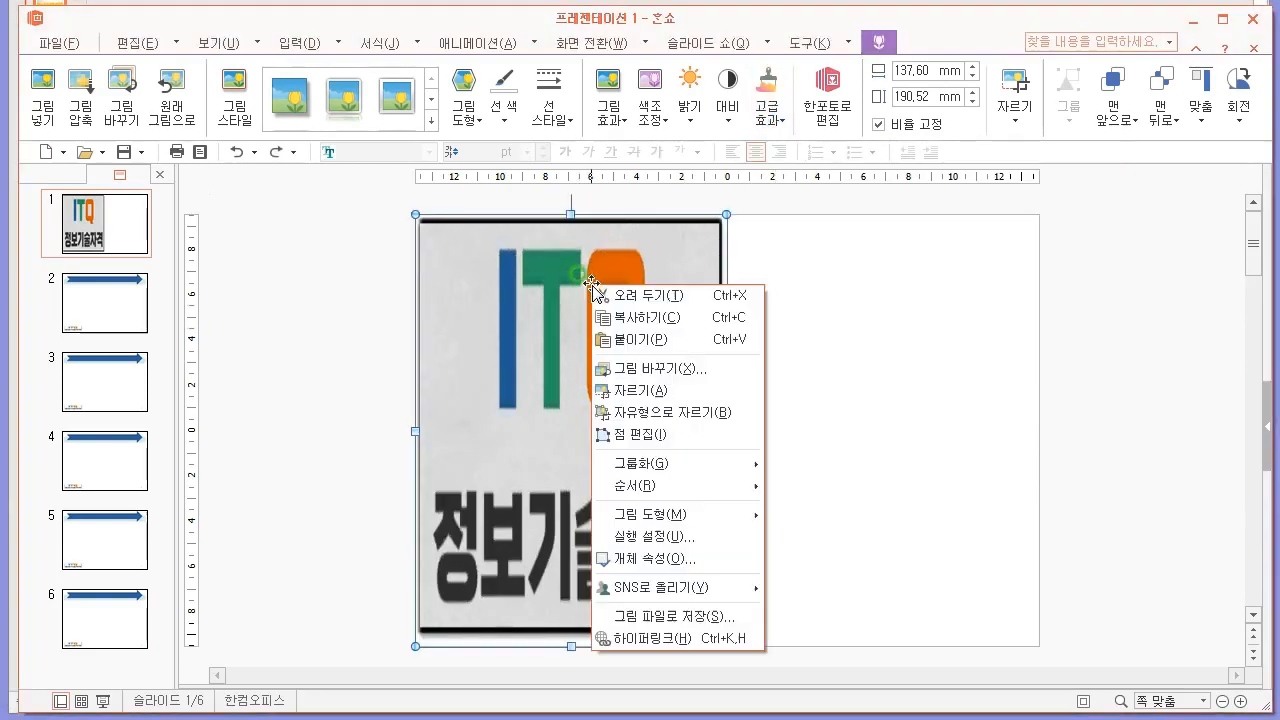
click(659, 560)
click(417, 124)
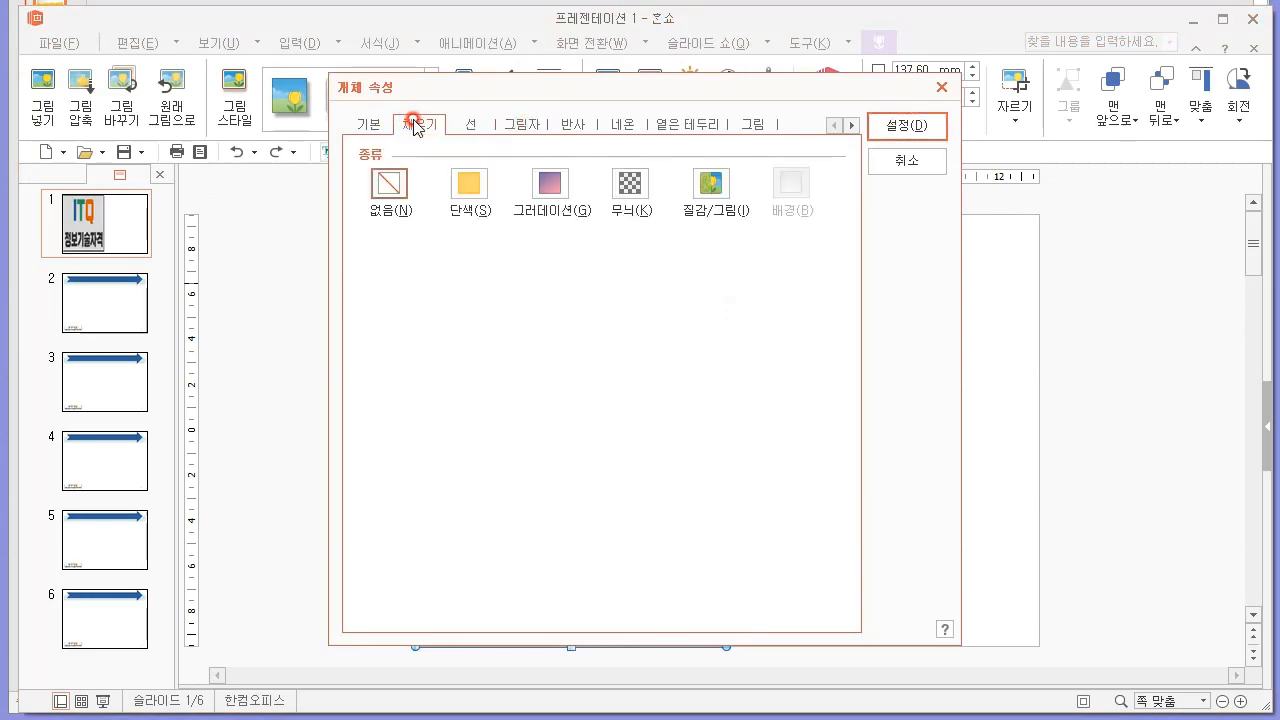
click(462, 190)
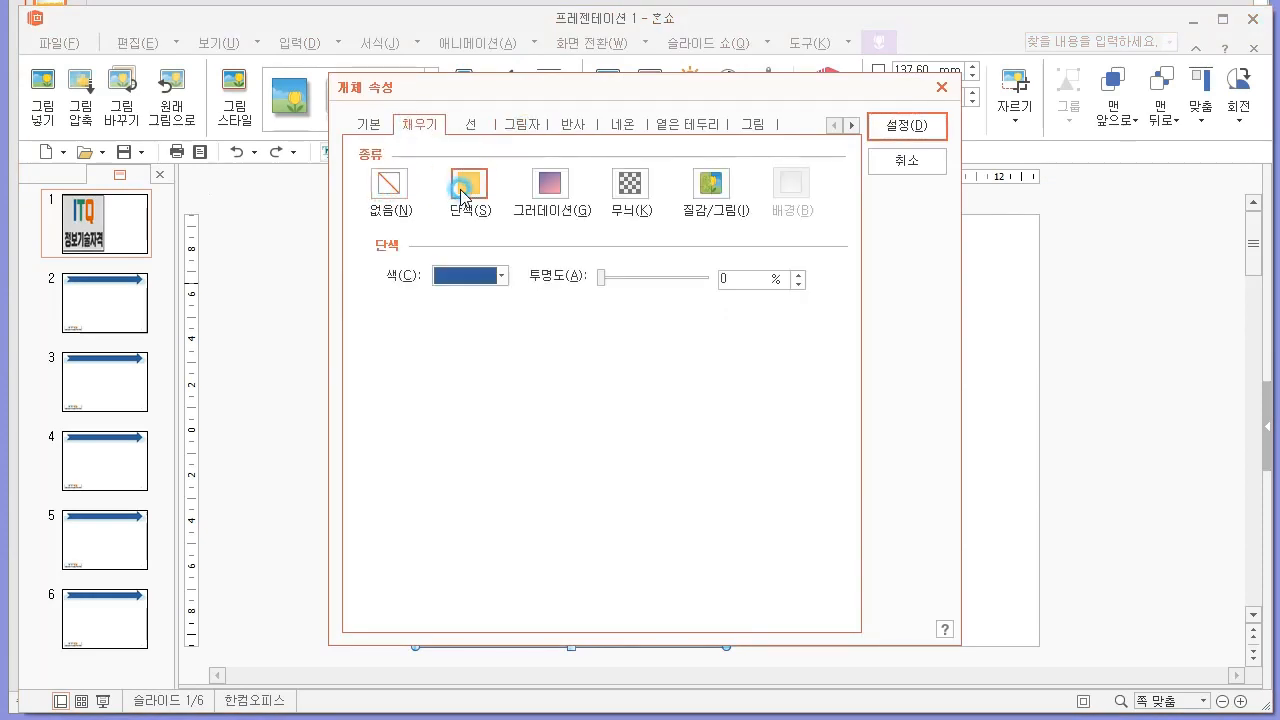
text(5)
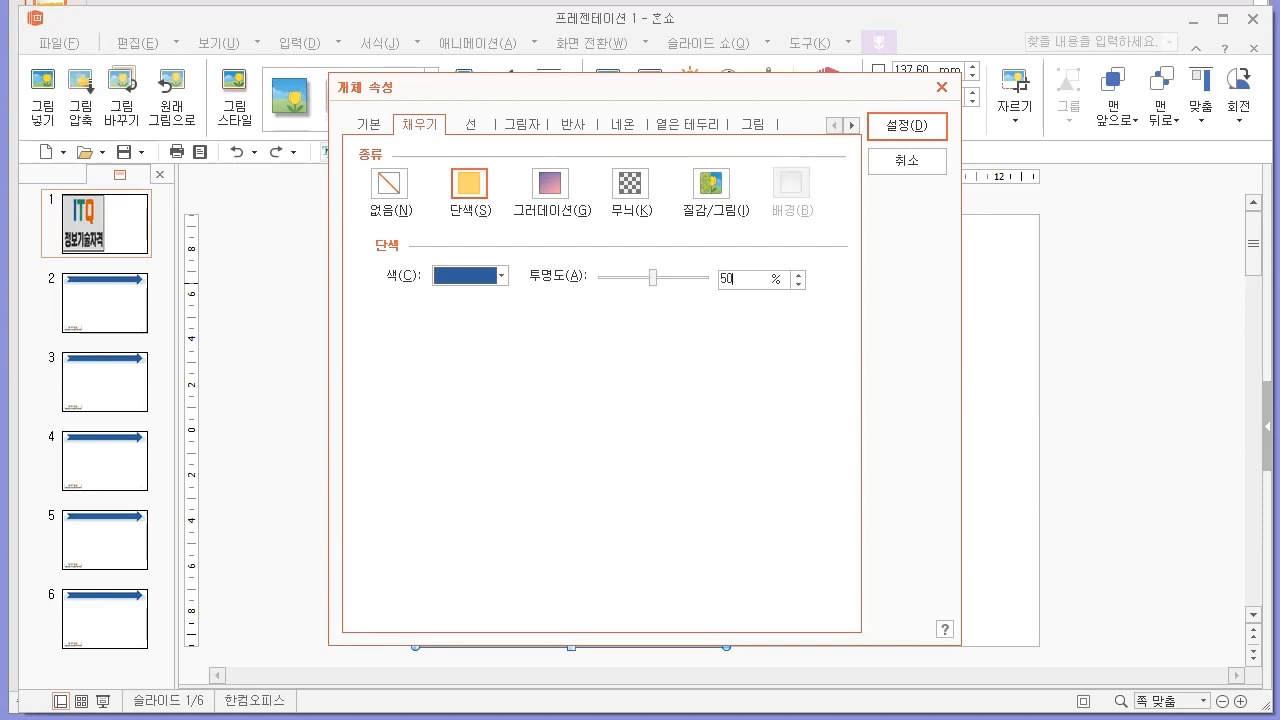
click(910, 126)
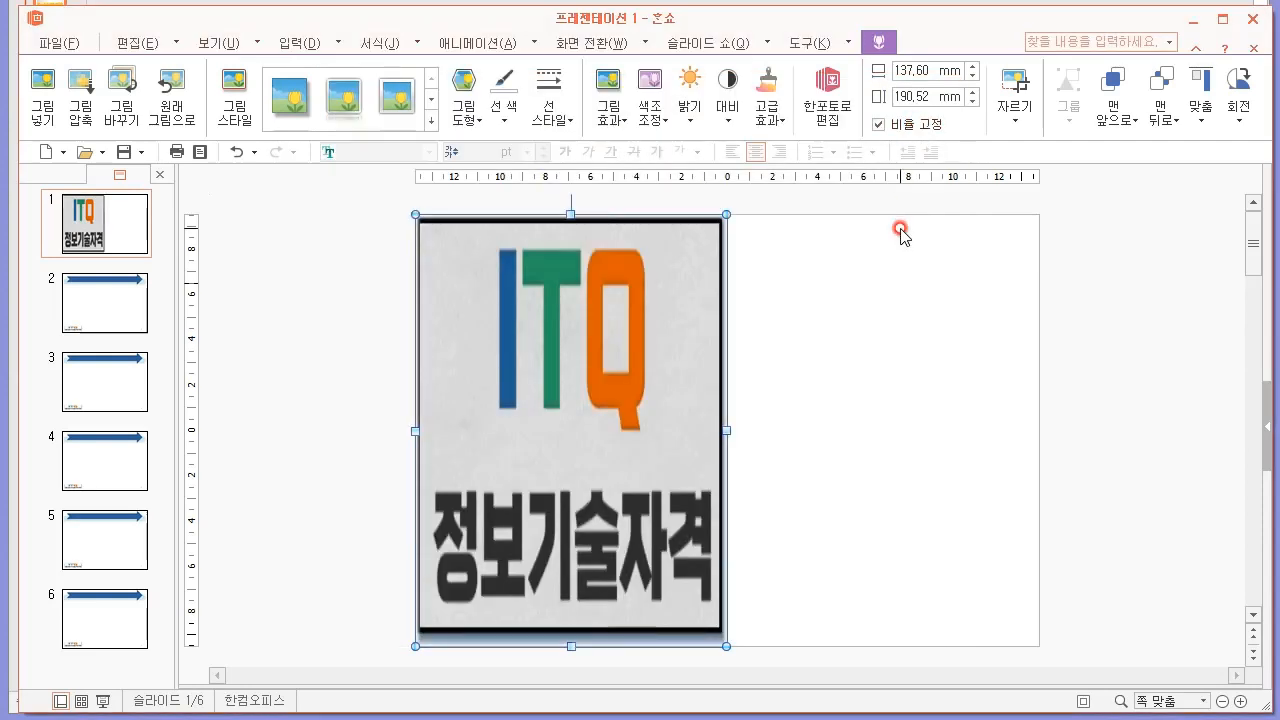
click(848, 343)
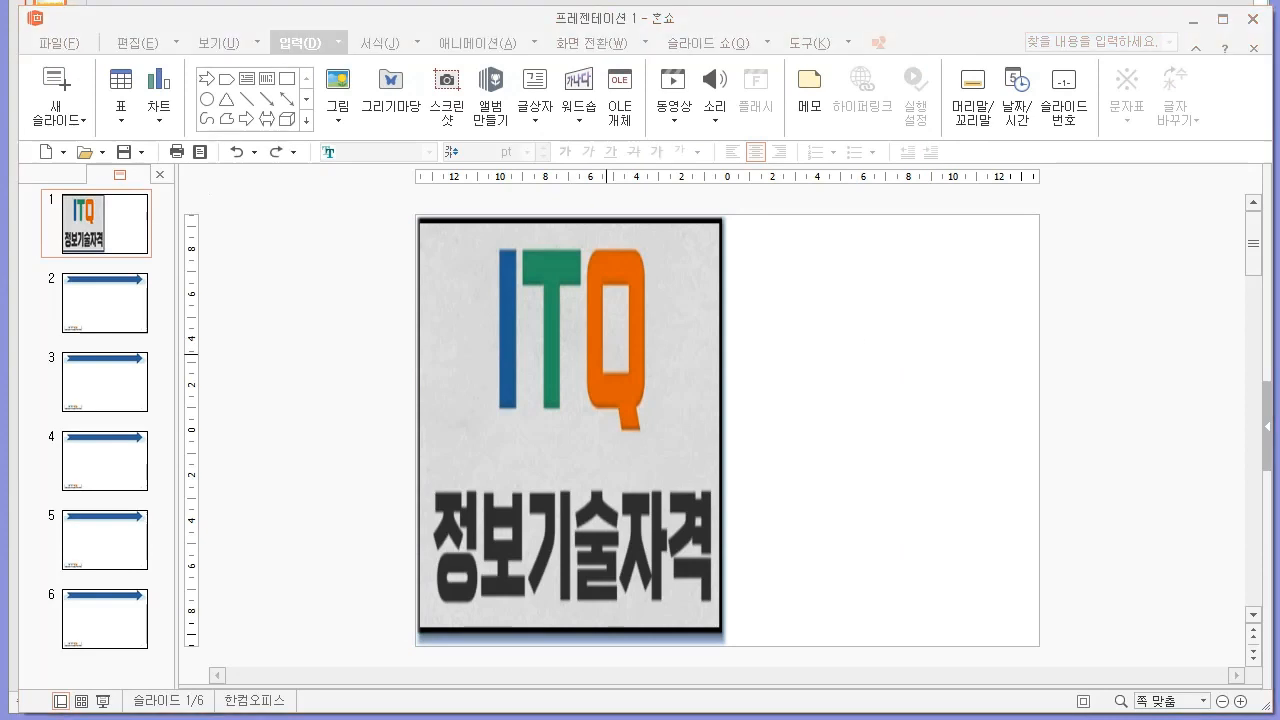
Following the PDF's slide 1 sample, insert ITQ 사진.png again and size it as a small logo in the slide's upper-right corner, about 86 × 22 mm.
click(883, 417)
key(alt+Tab)
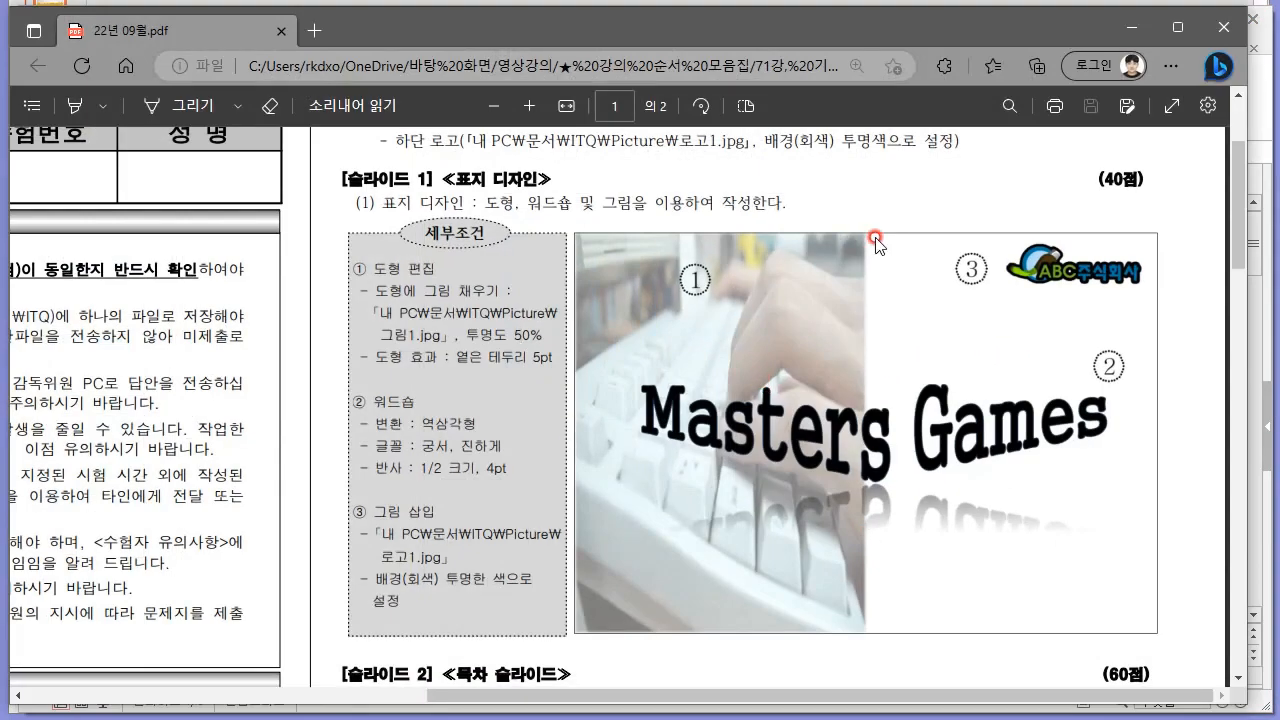
key(alt+Tab)
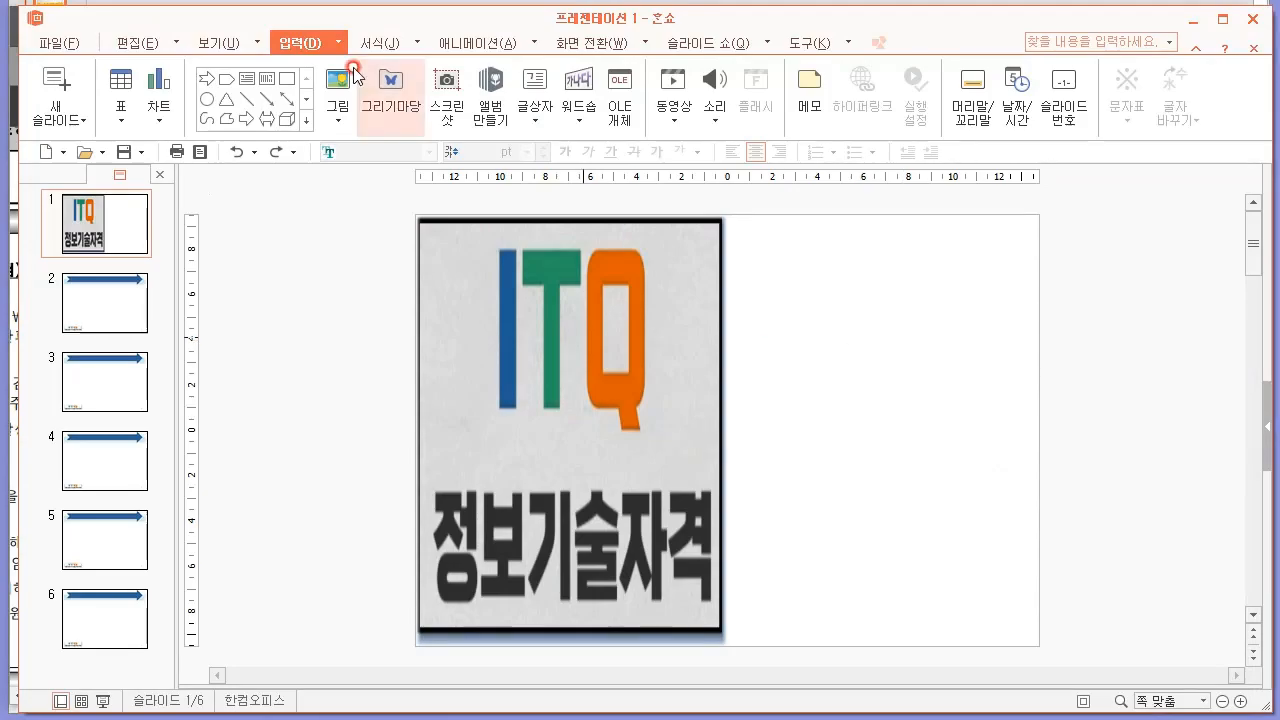
click(337, 112)
click(365, 150)
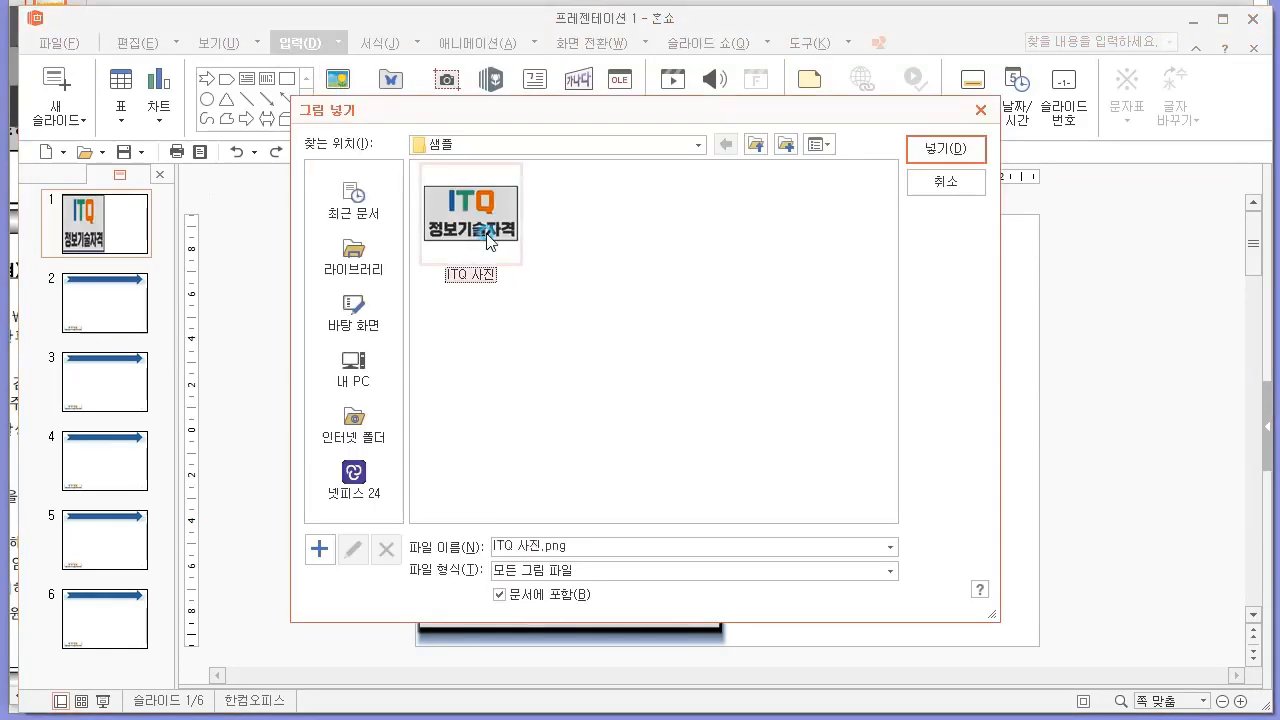
double_click(480, 230)
drag(733, 514, 941, 245)
drag(1081, 251, 975, 250)
drag(909, 250, 959, 252)
Check the PDF's logo condition and make the small logo's gray background transparent with the transparent colour setting (투명한 색 설정).
key(alt+Tab)
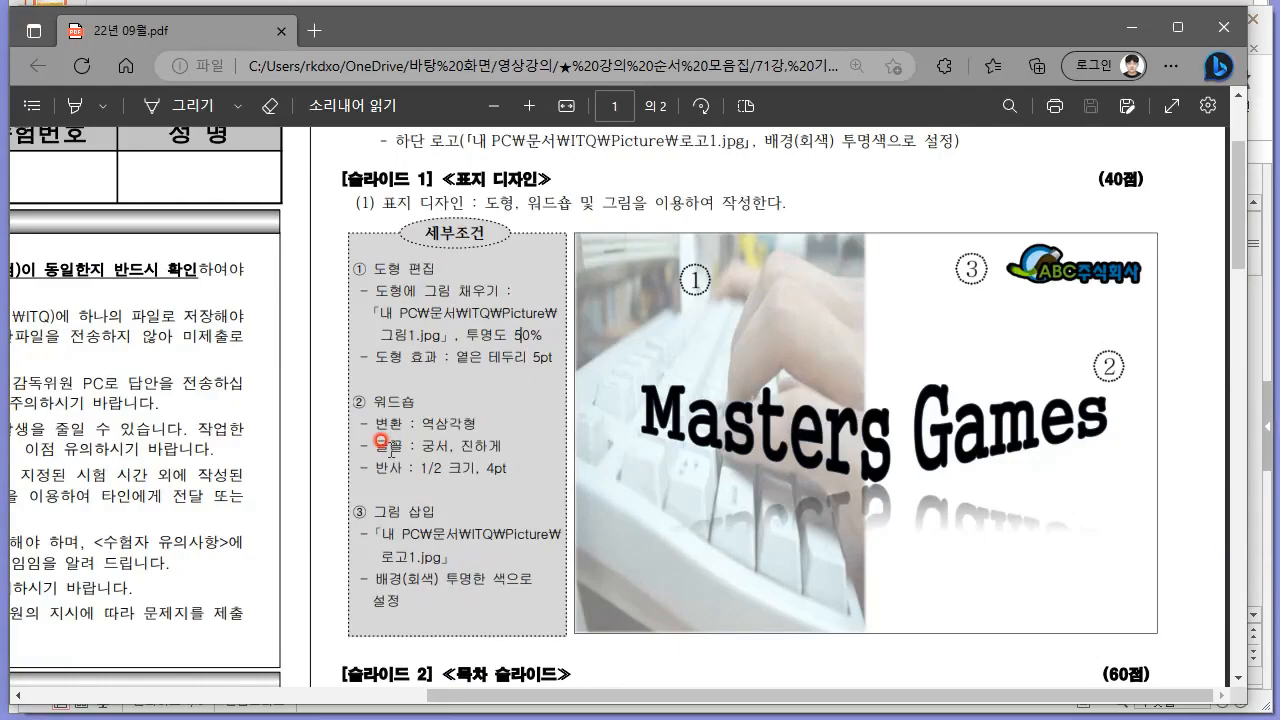
drag(395, 582, 449, 607)
click(430, 582)
key(alt+Tab)
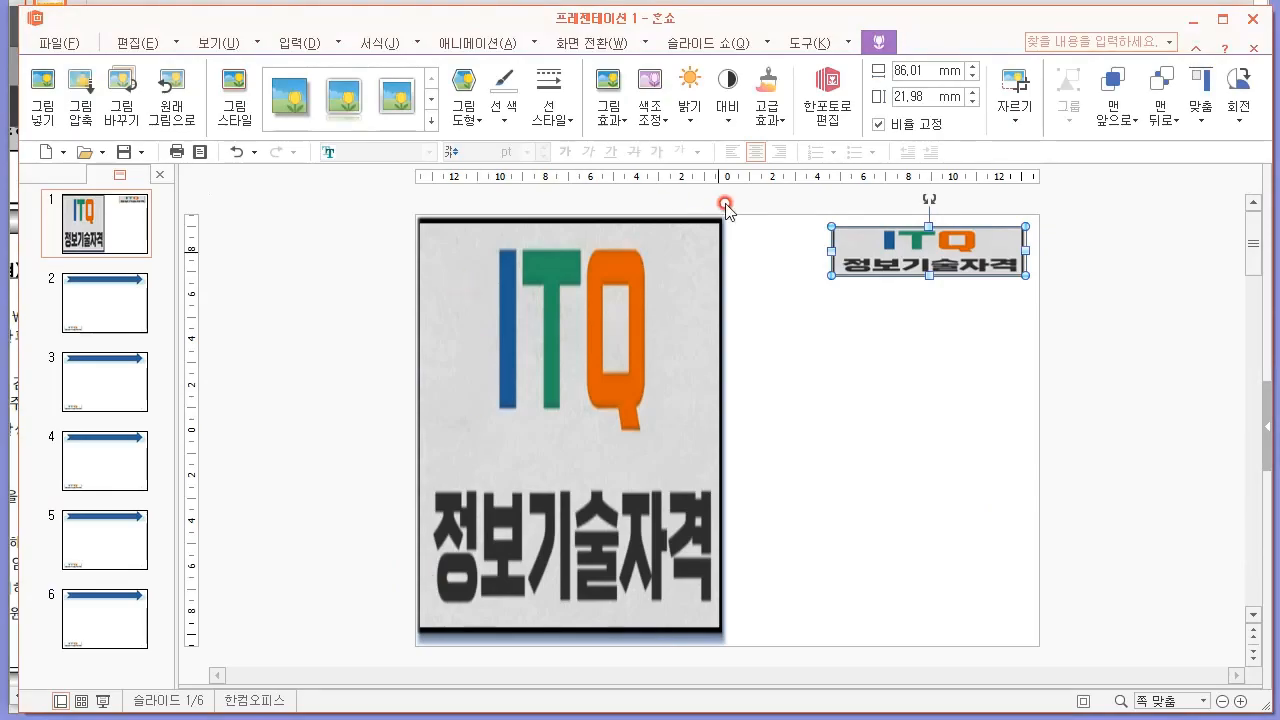
click(612, 122)
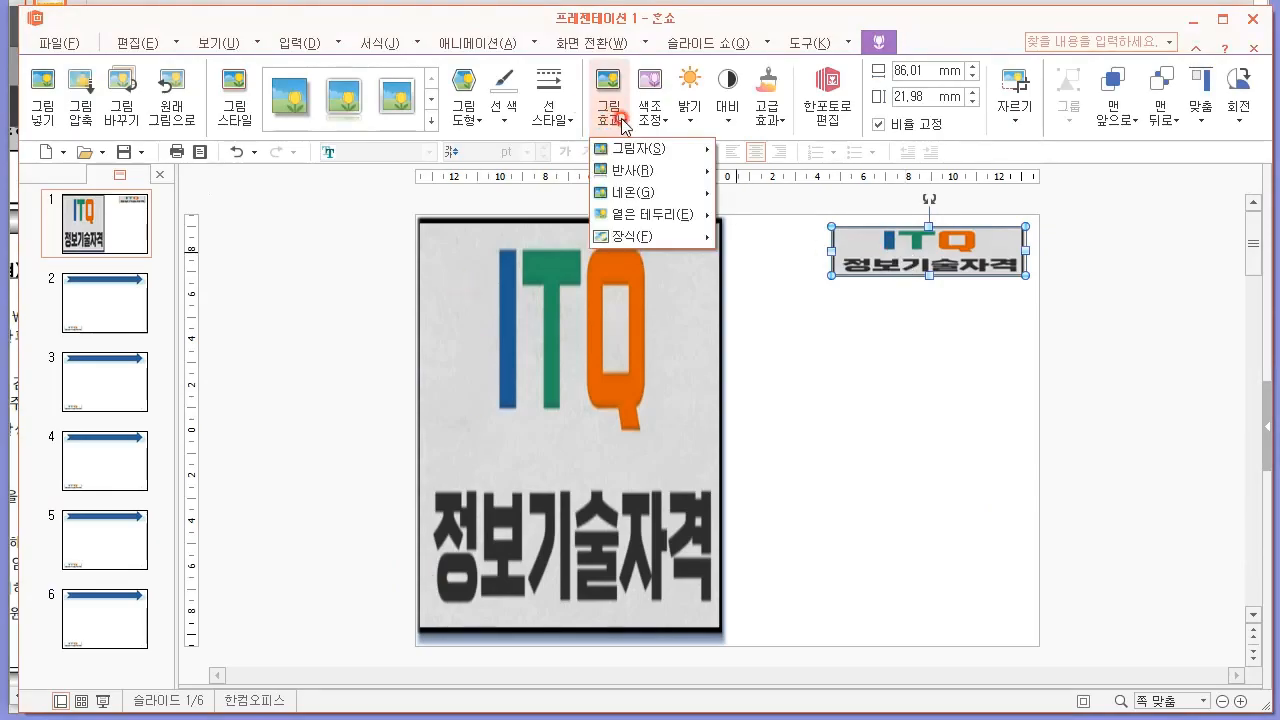
click(650, 112)
click(650, 112)
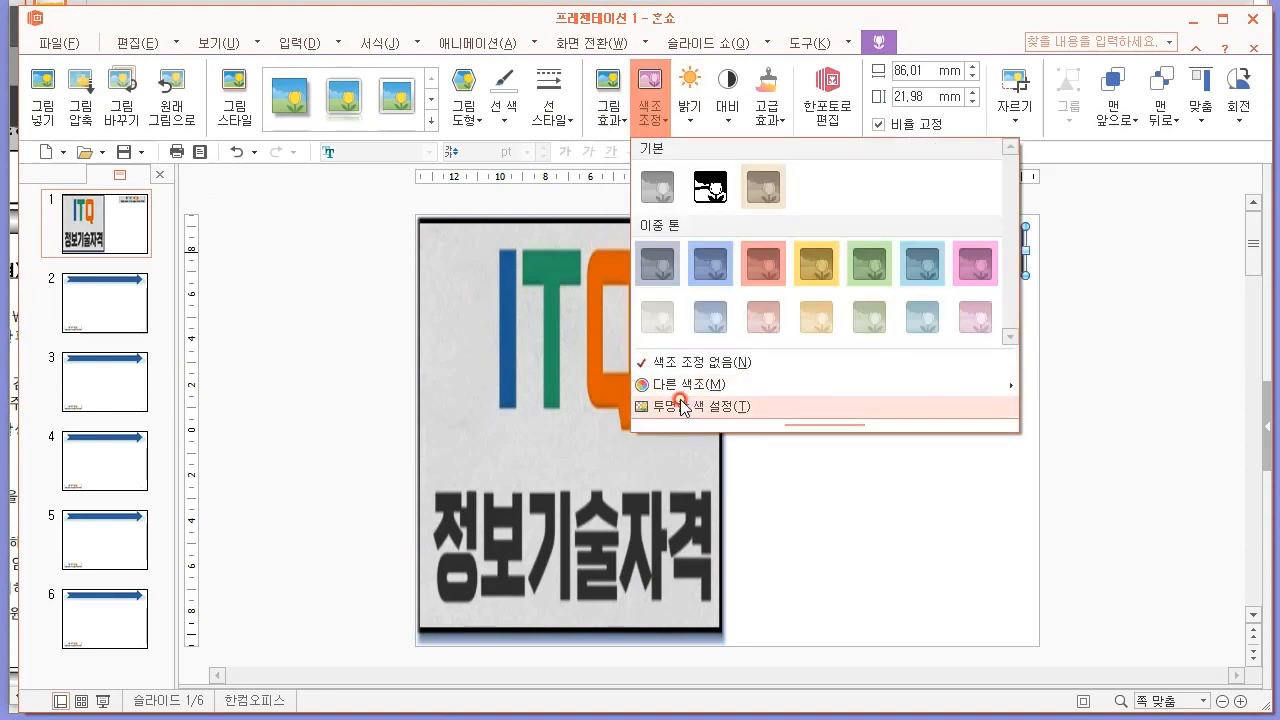
click(957, 229)
click(932, 388)
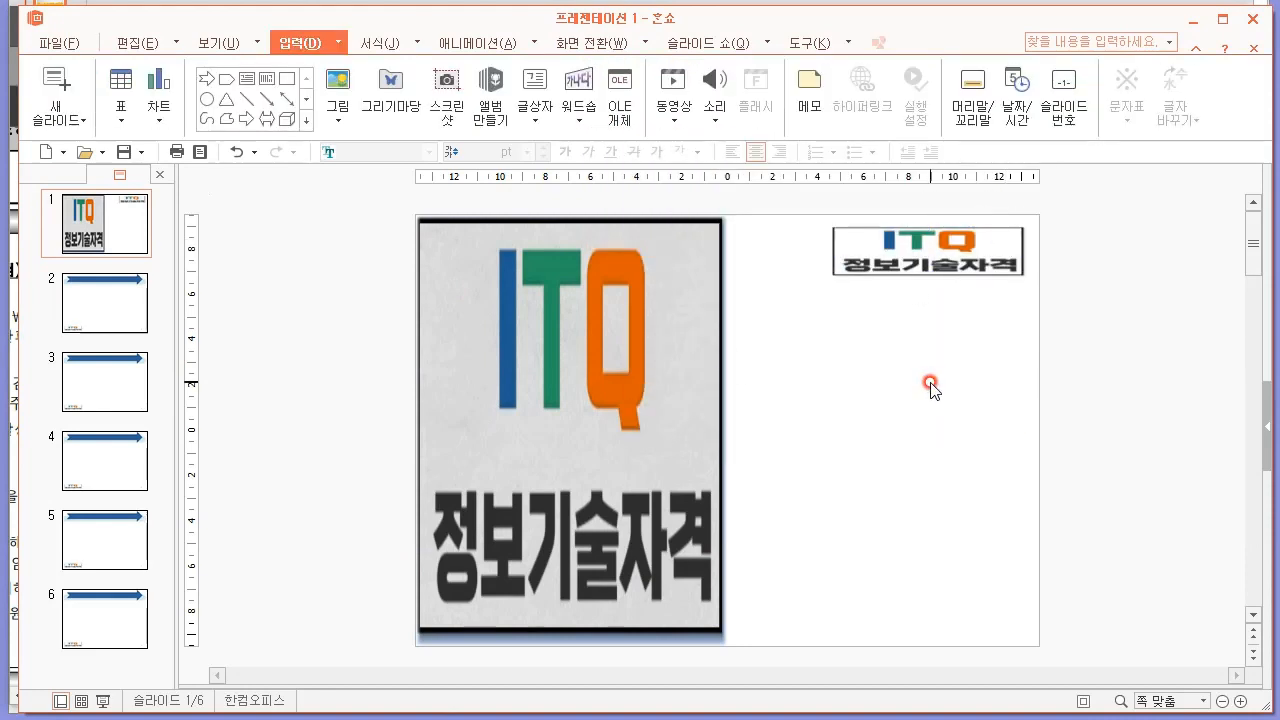
Check the PDF's WordArt (워드숍) conditions and insert a WordArt in the solid blue style on slide 1.
key(alt+Tab)
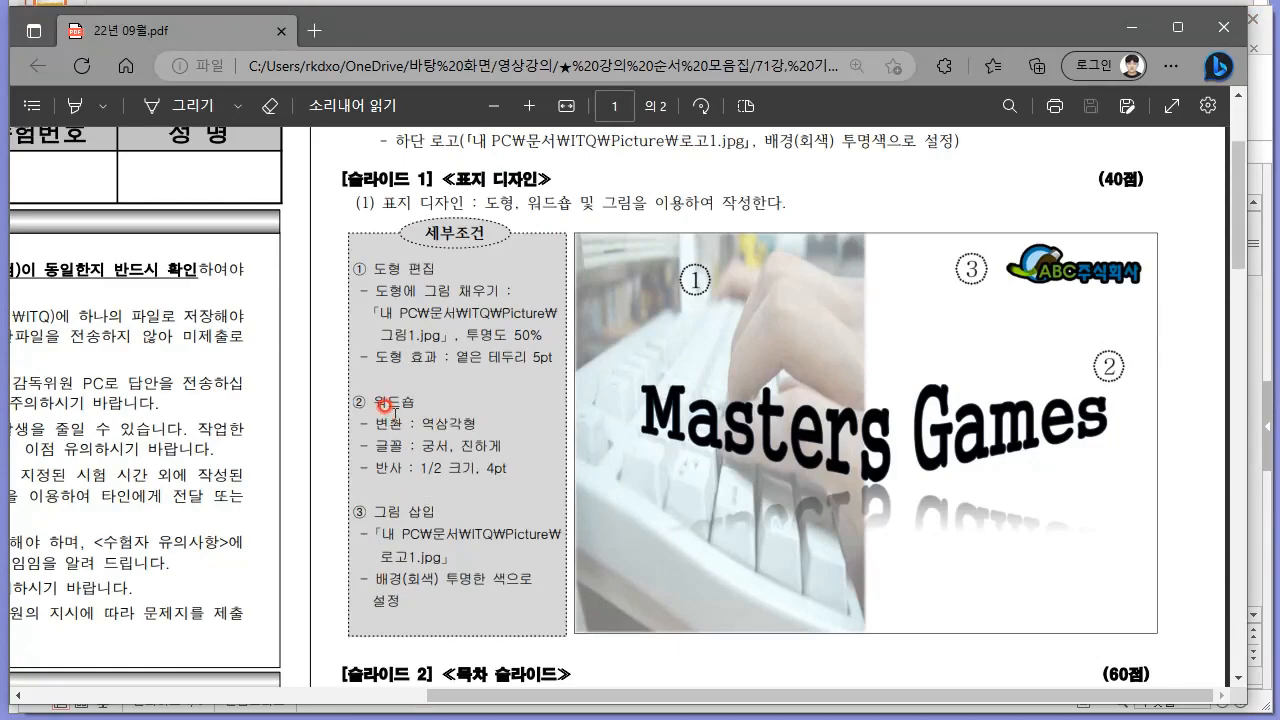
key(alt+Tab)
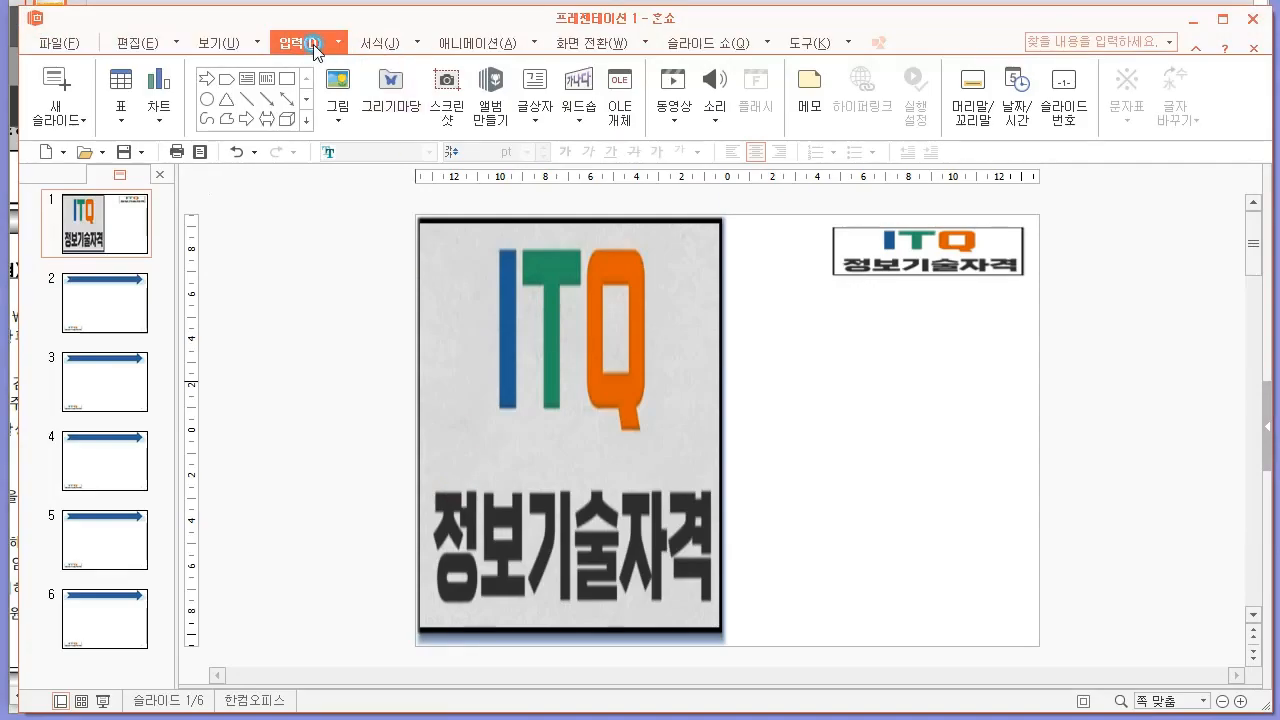
click(594, 127)
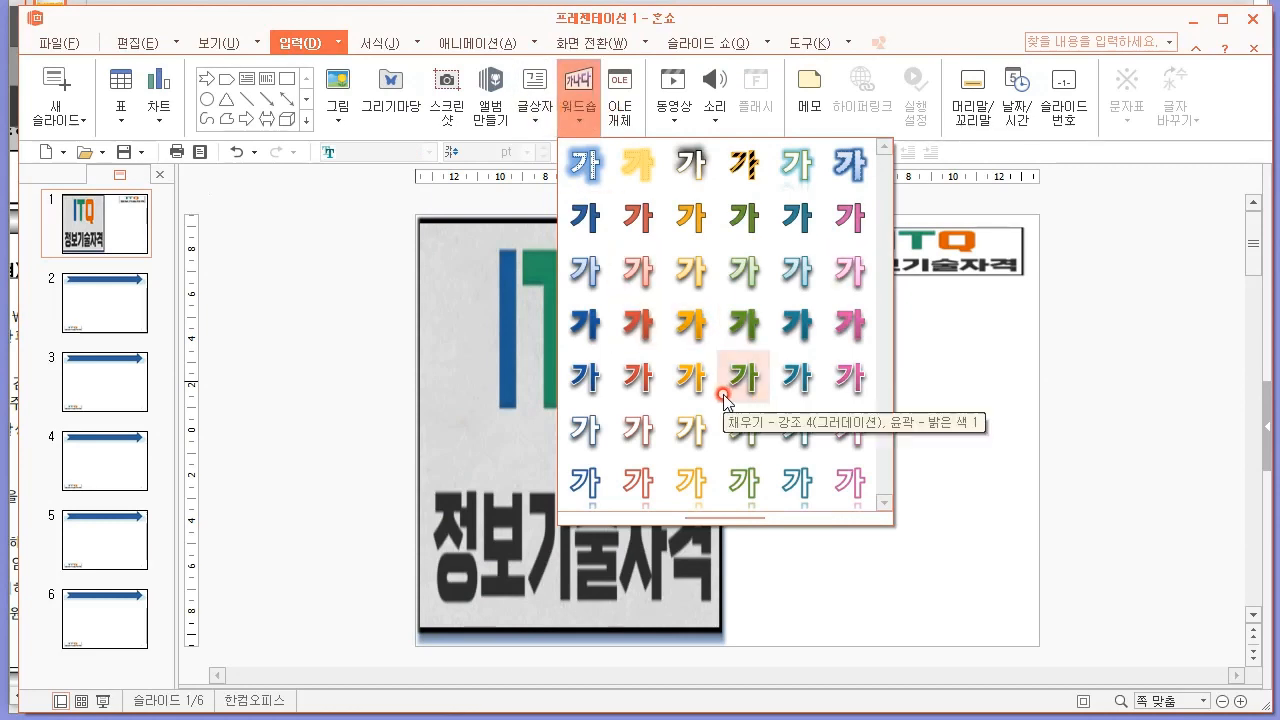
mouse_move(722, 517)
mouse_down()
mouse_move(720, 665)
mouse_move(701, 668)
mouse_move(718, 520)
mouse_up()
key(alt+Tab)
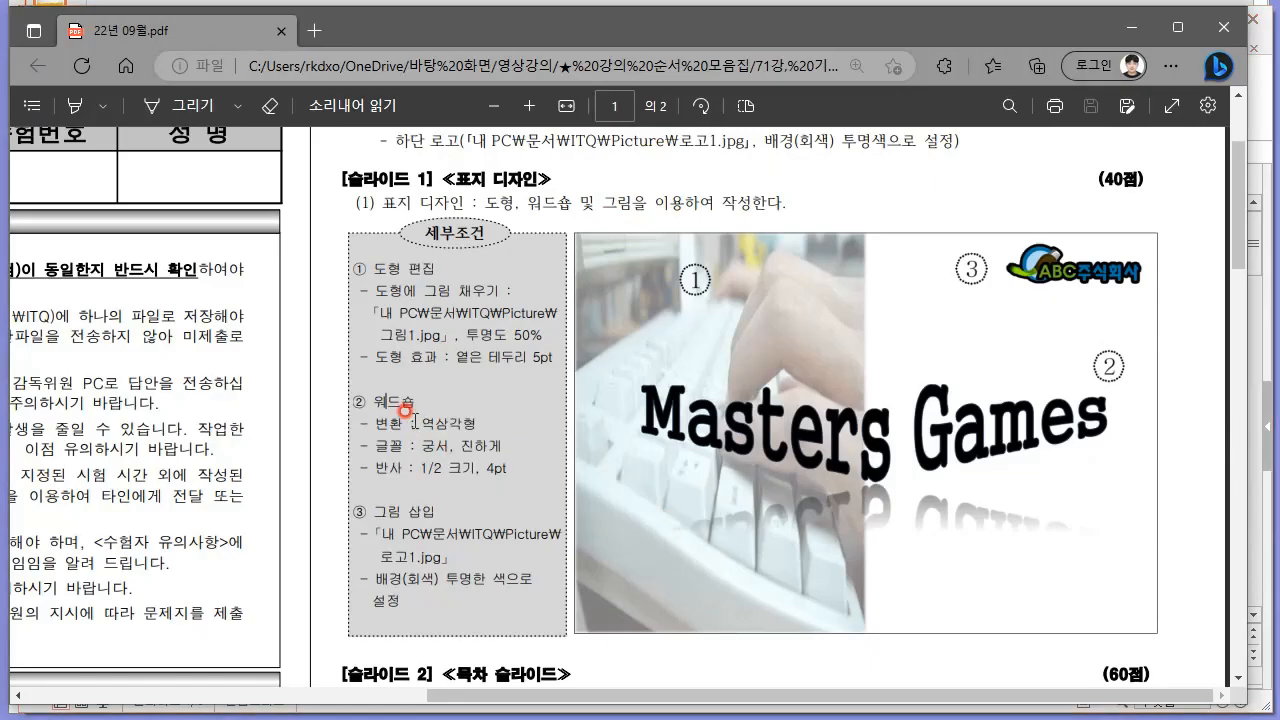
key(alt+Tab)
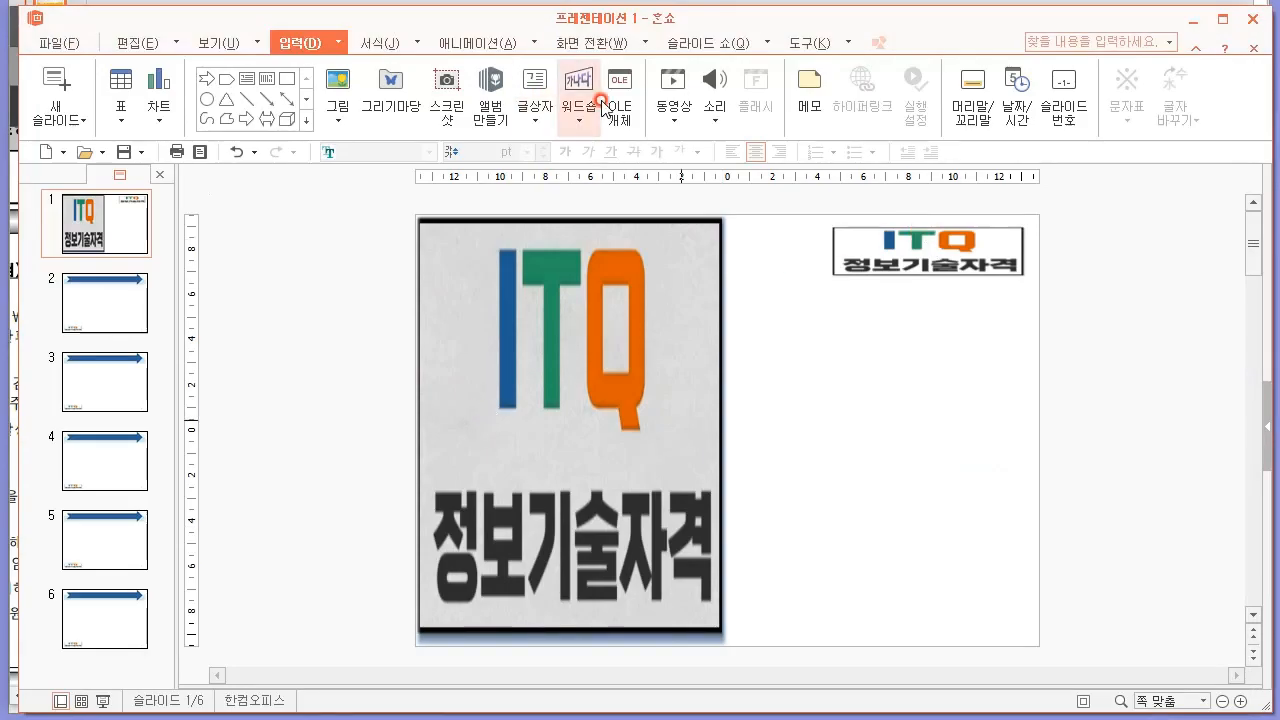
click(579, 112)
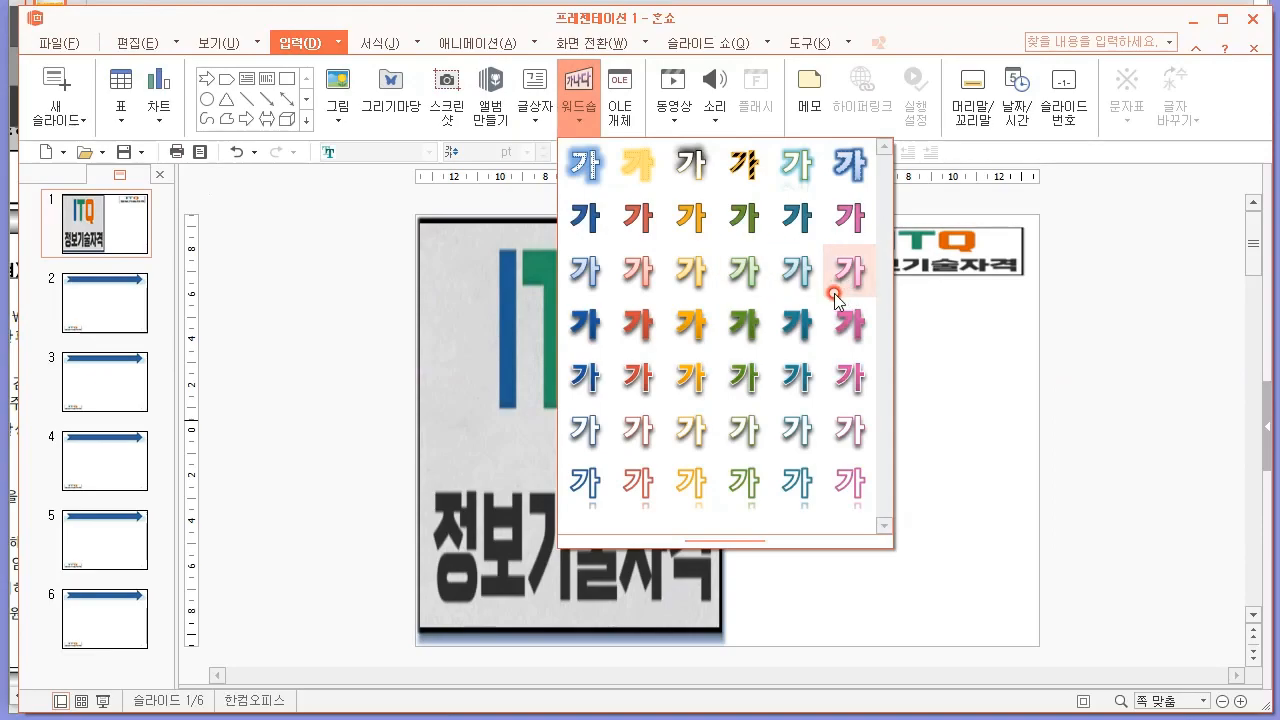
key(alt+Tab)
key(alt+Tab)
click(579, 112)
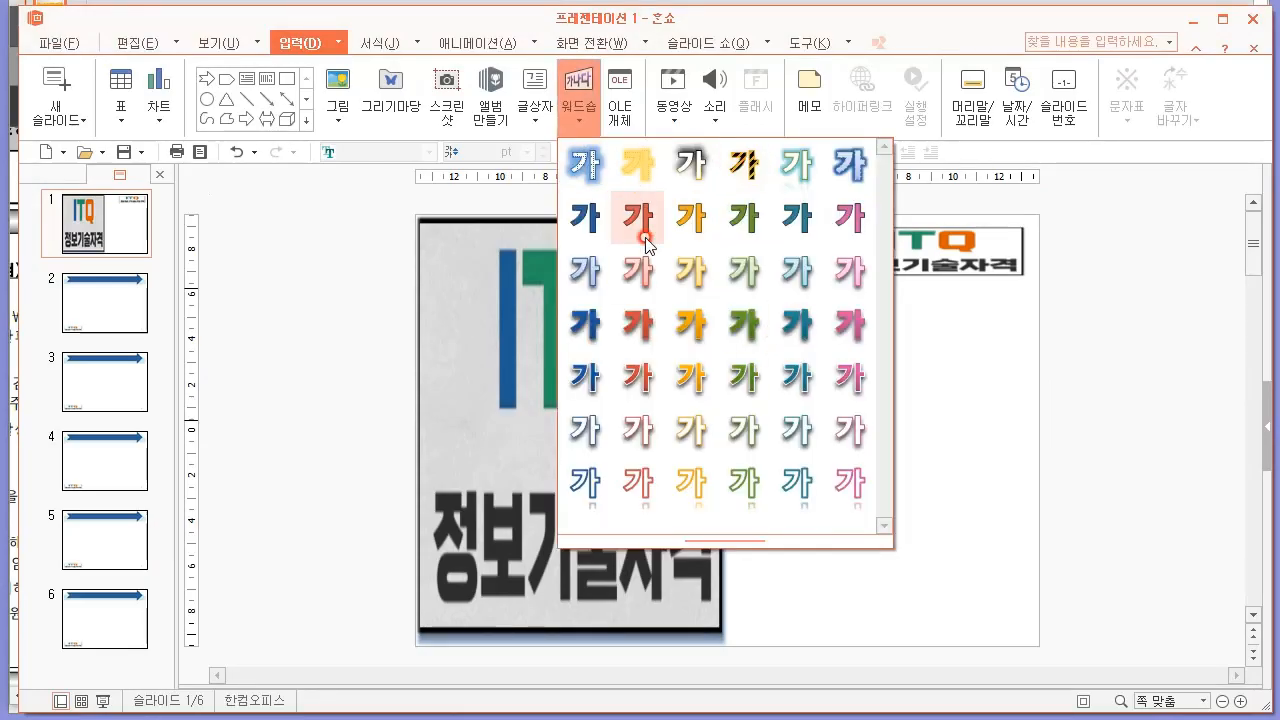
click(620, 230)
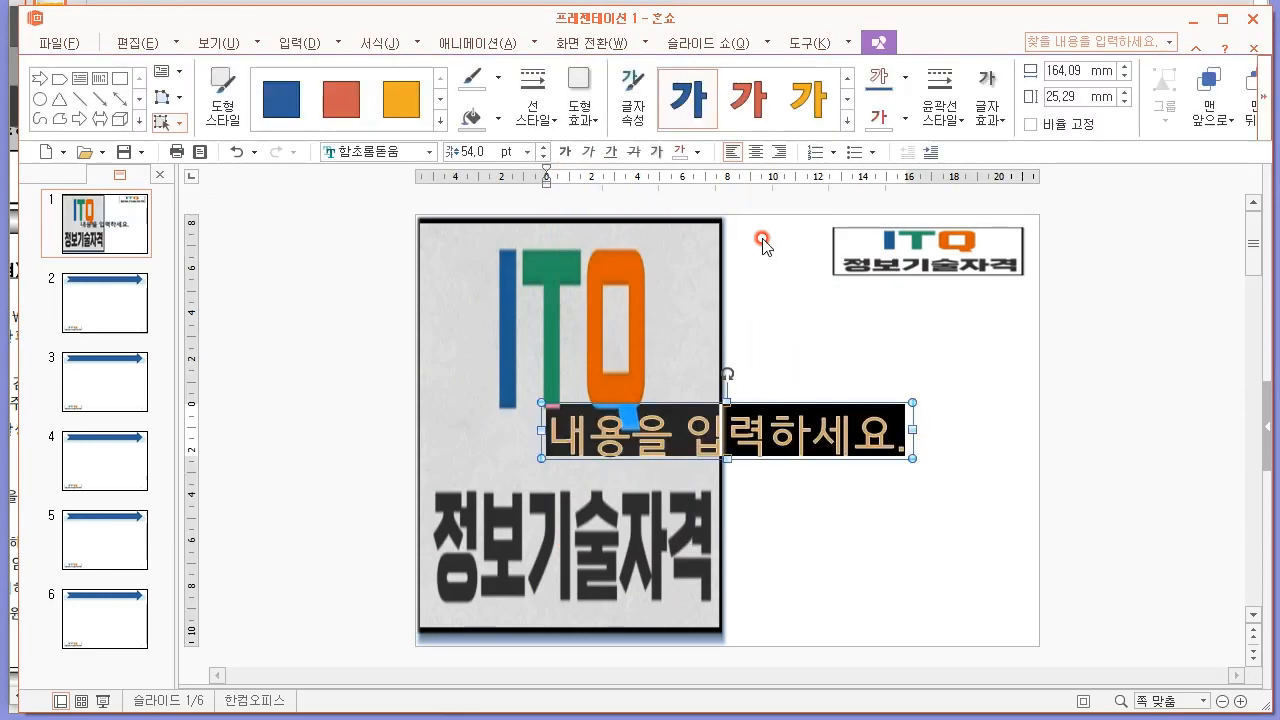
Recheck the WordArt conditions in the PDF and look through the shape effects and text styles for the required transform.
key(alt+Tab)
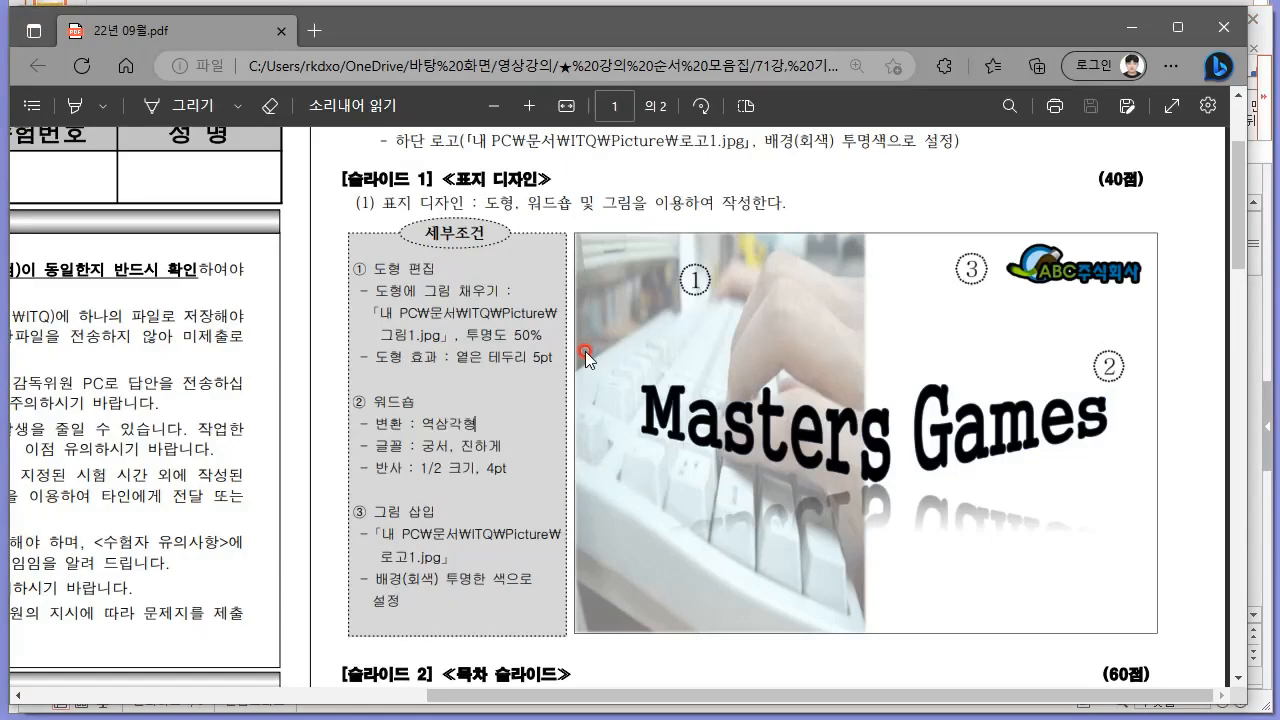
key(alt+Tab)
click(596, 120)
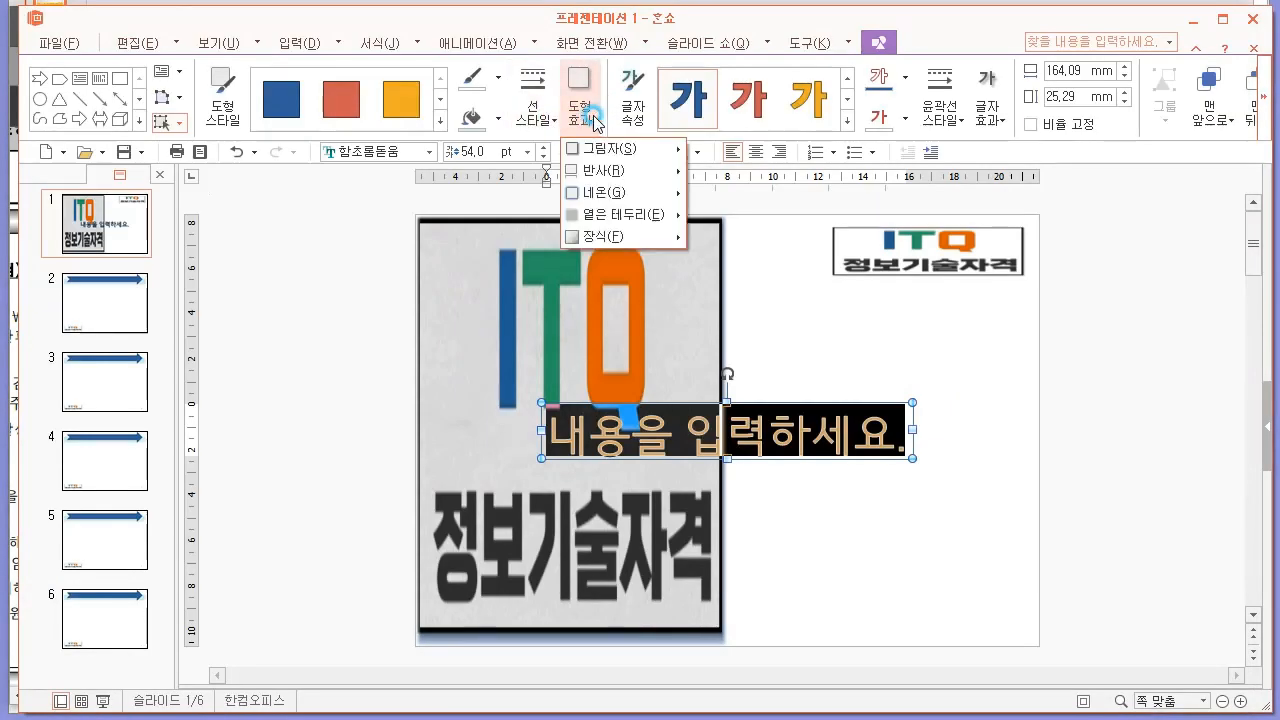
click(846, 120)
click(846, 120)
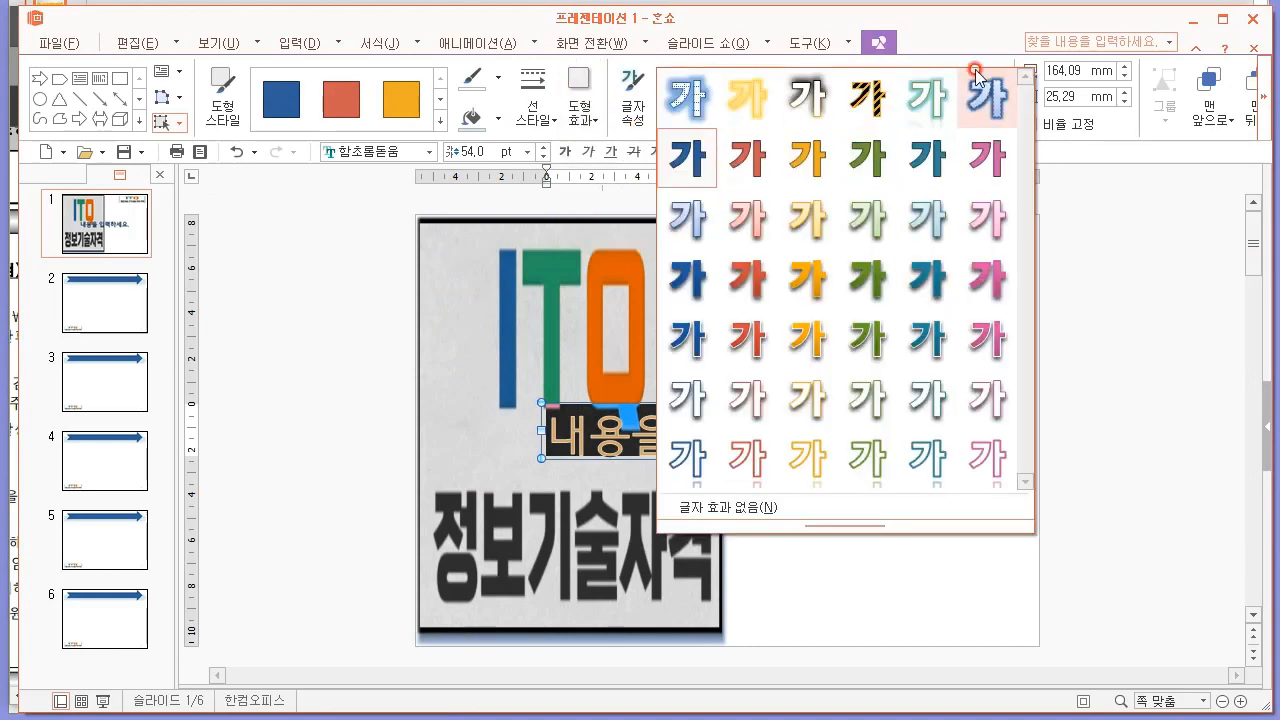
click(987, 98)
click(903, 497)
Replace the WordArt's placeholder text with "Master Games", consulting the PDF sample for the wording.
triple_click(811, 438)
key(alt+Tab)
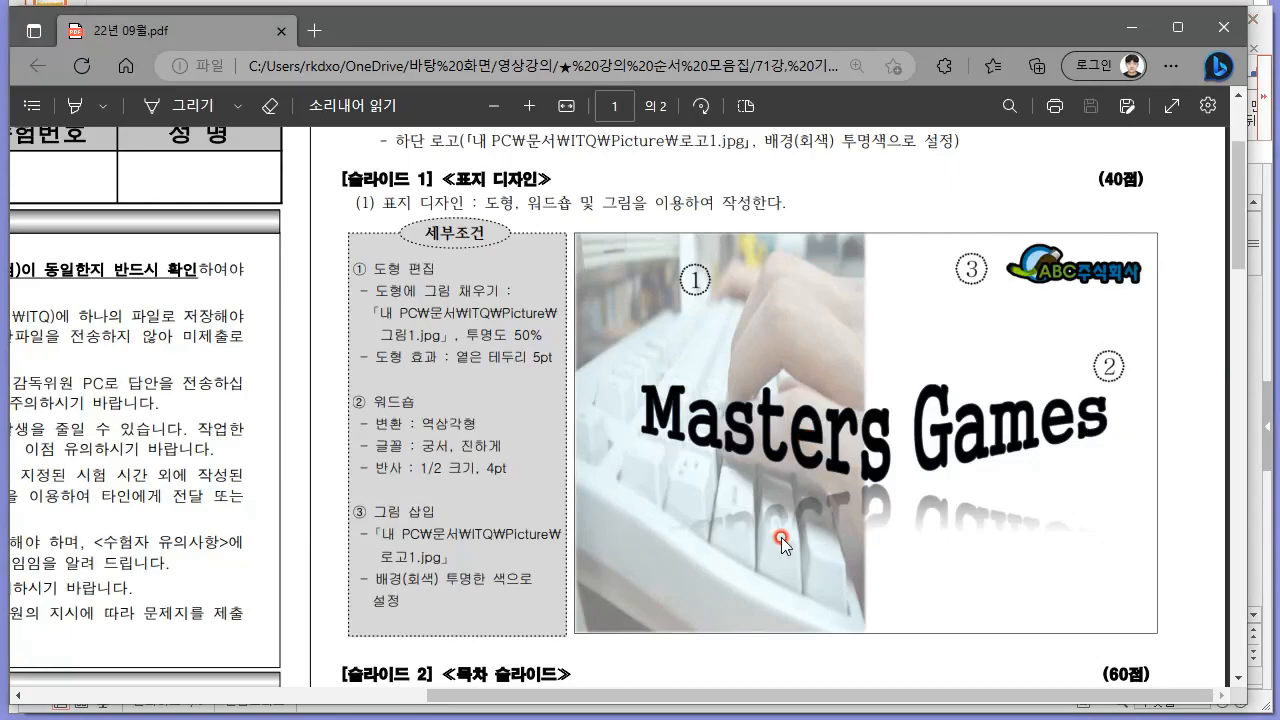
key(alt+Tab)
text(ㅡ)
key(BackSpace)
text(Master Games)
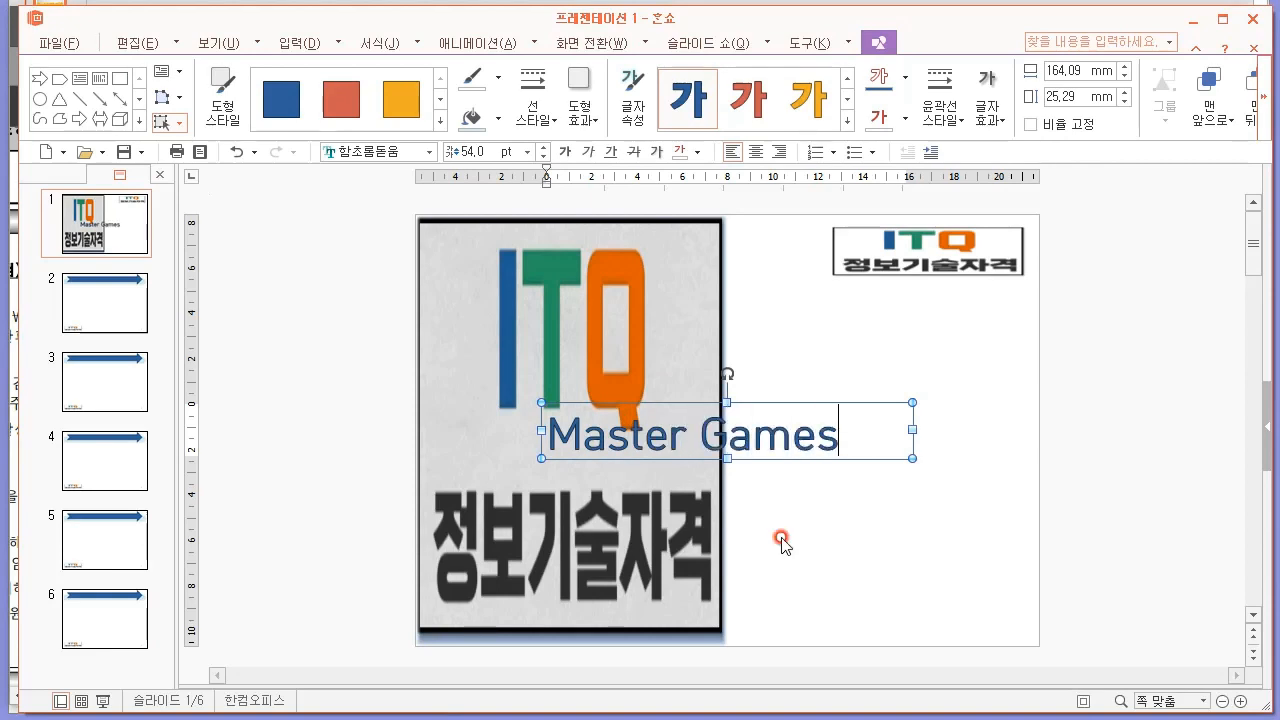
key(alt+Tab)
key(alt+Tab)
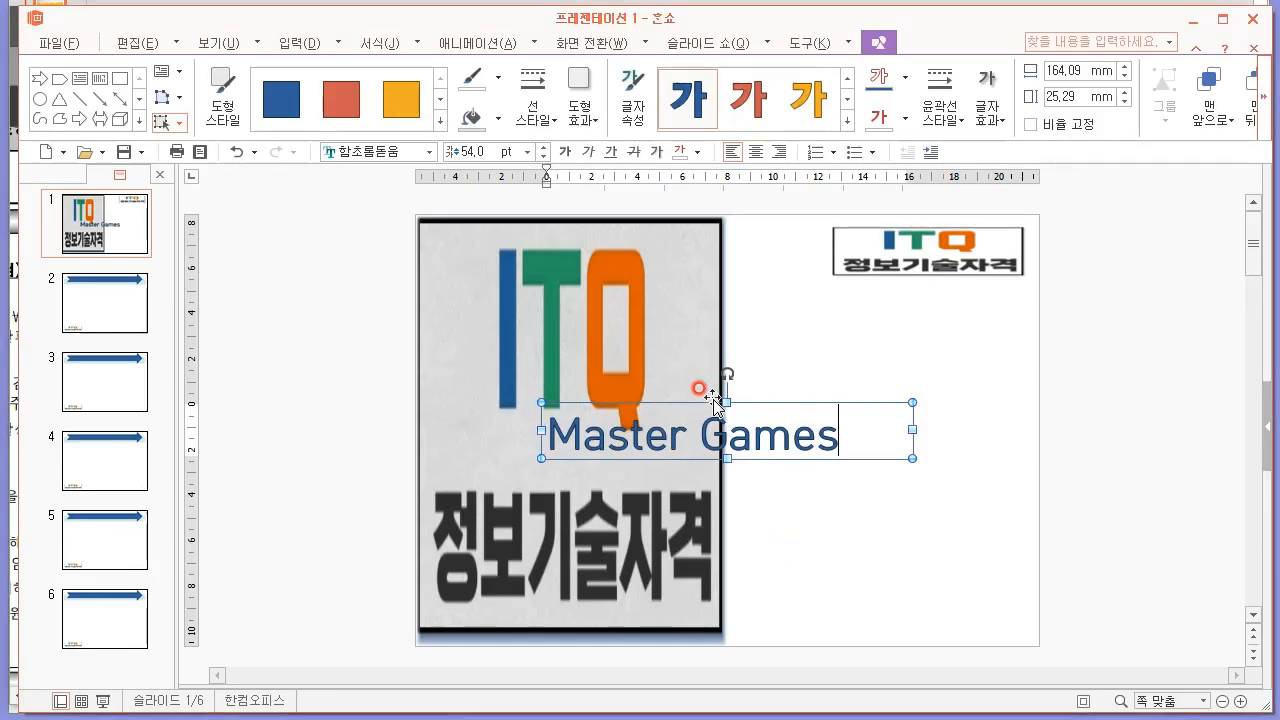
Make the "Master Games" WordArt text black and apply the inverted-triangle (역삼각형) text transform.
click(1272, 96)
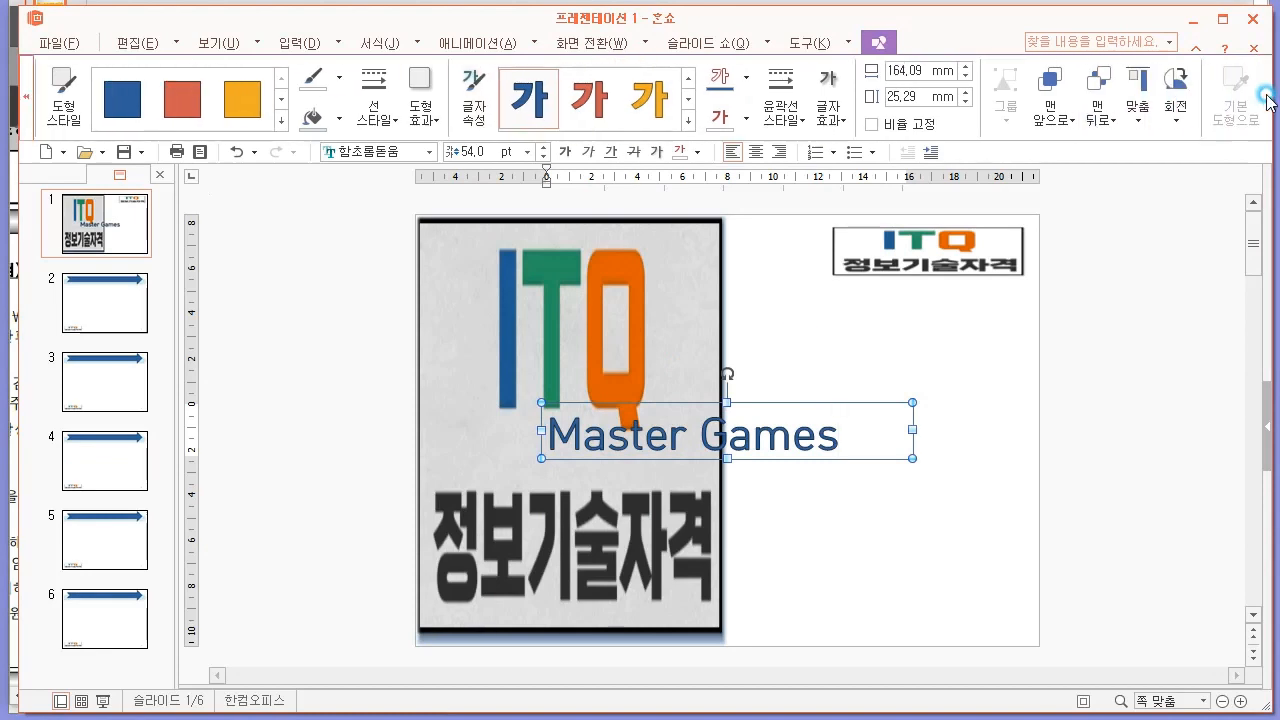
click(18, 91)
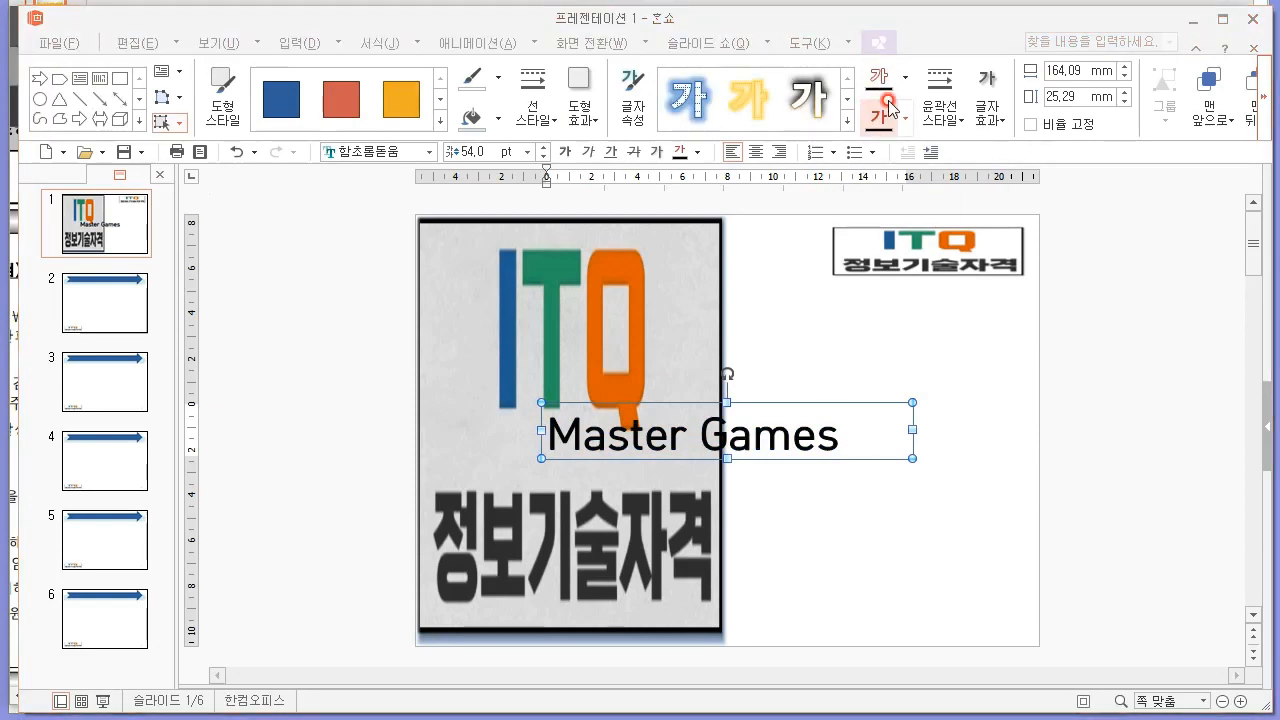
click(992, 118)
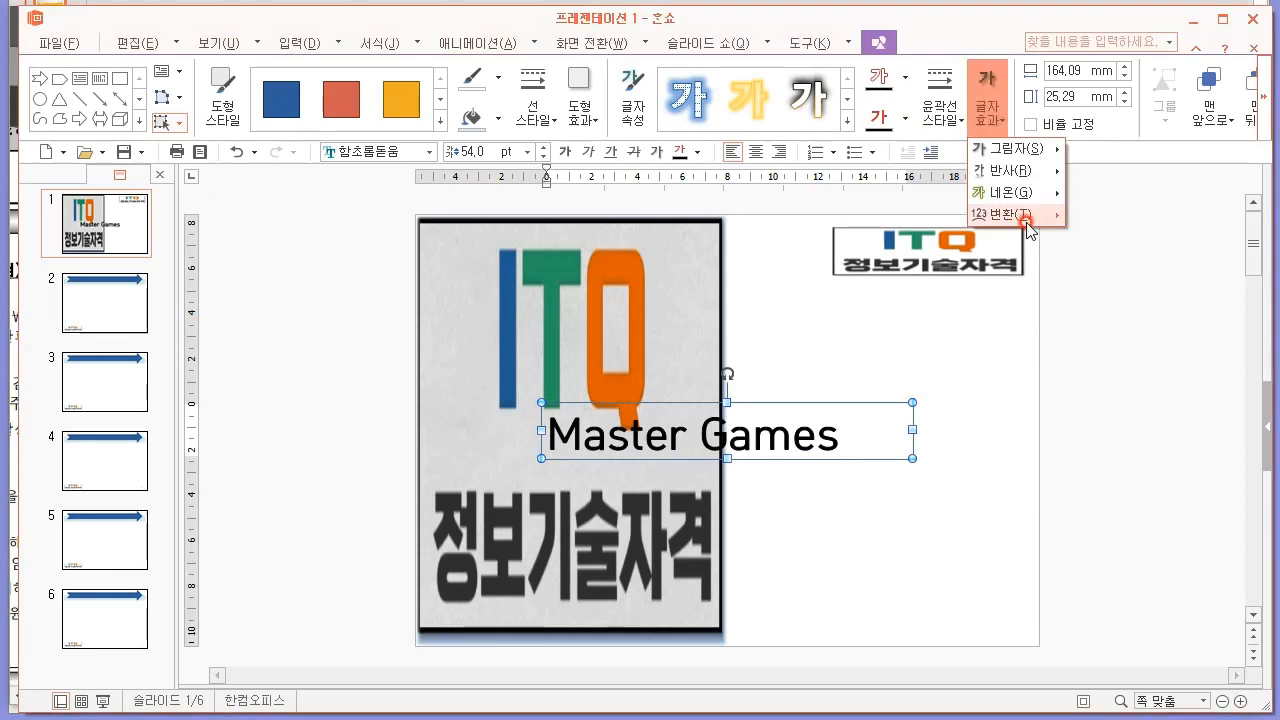
mouse_move(1055, 211)
click(1152, 377)
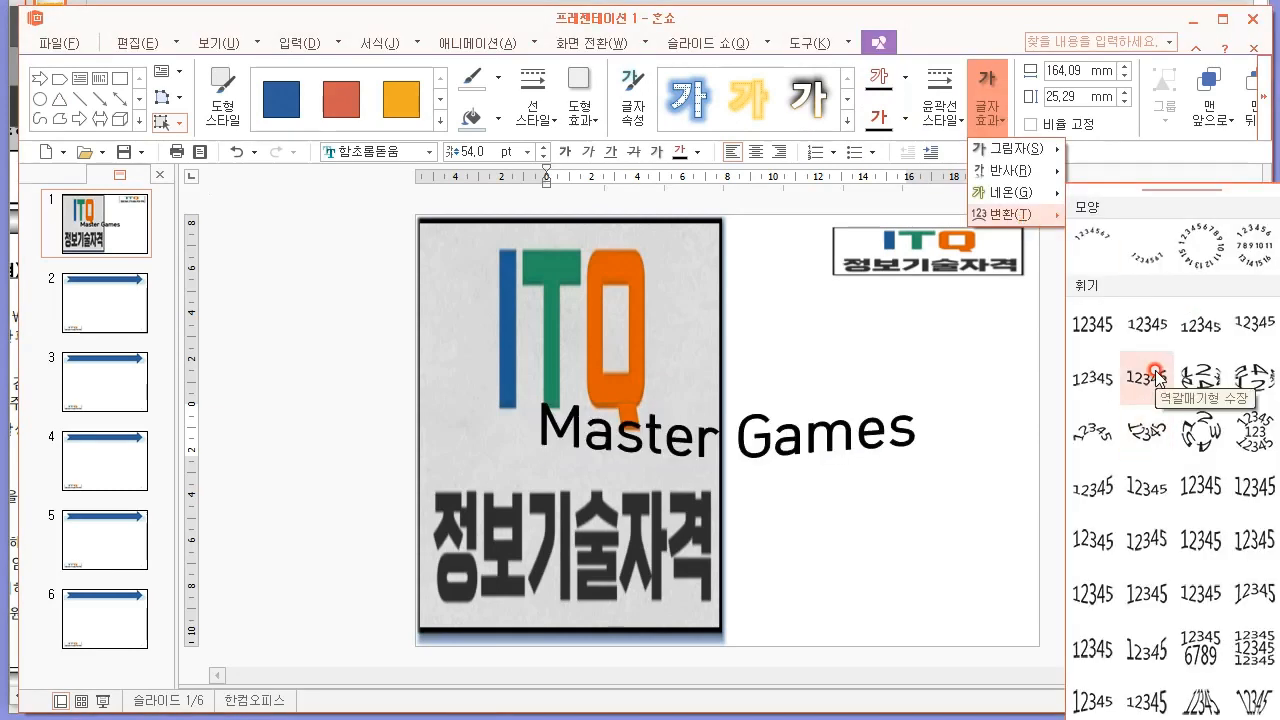
click(1238, 327)
click(721, 443)
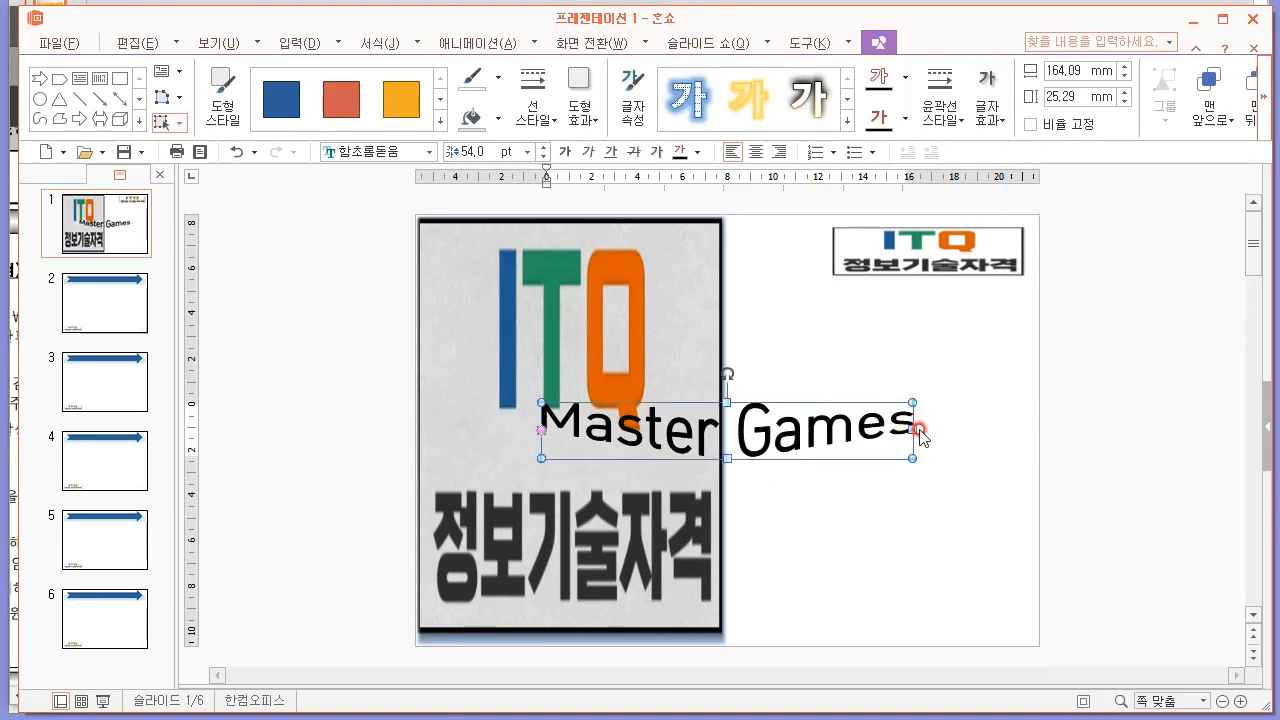
Enlarge the "Master Games" WordArt and centre it across the slide, overlapping the cover picture.
drag(923, 461, 1025, 516)
drag(838, 527, 780, 487)
click(1072, 446)
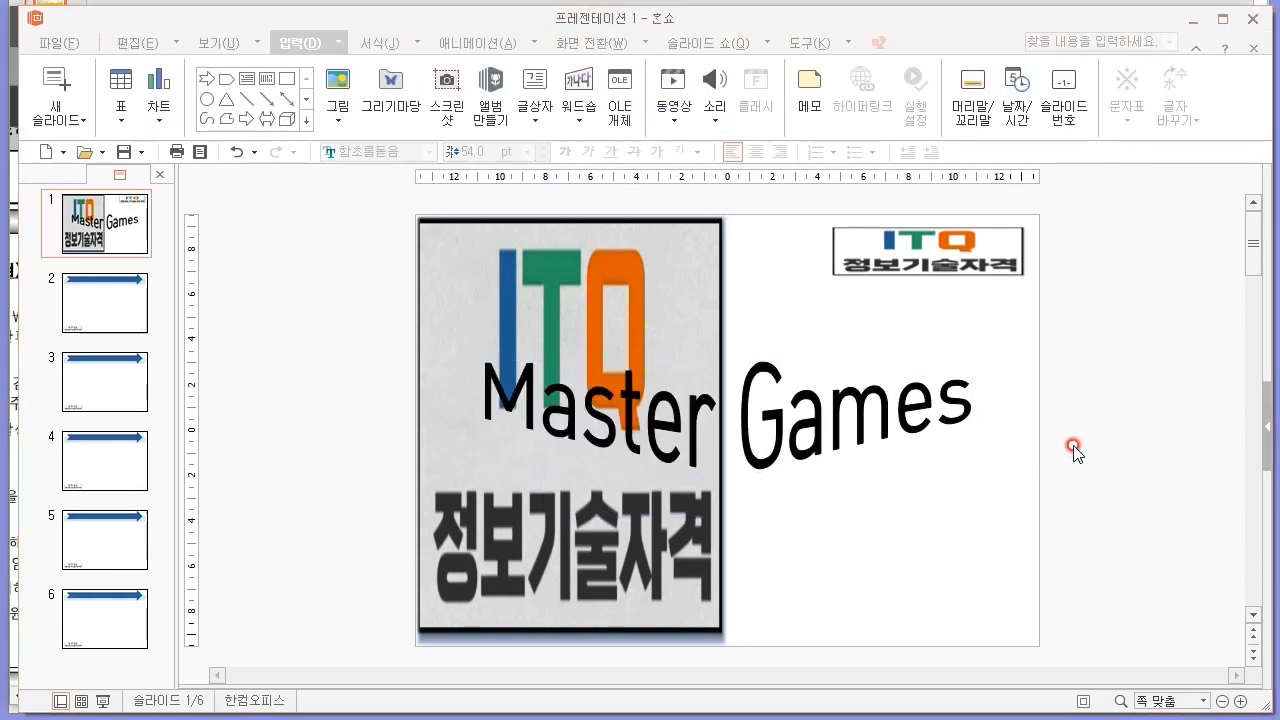
click(319, 473)
Check the contents-slide (목차) sample and its conditions in the exam PDF and open slide 2 of the presentation.
key(alt+Tab)
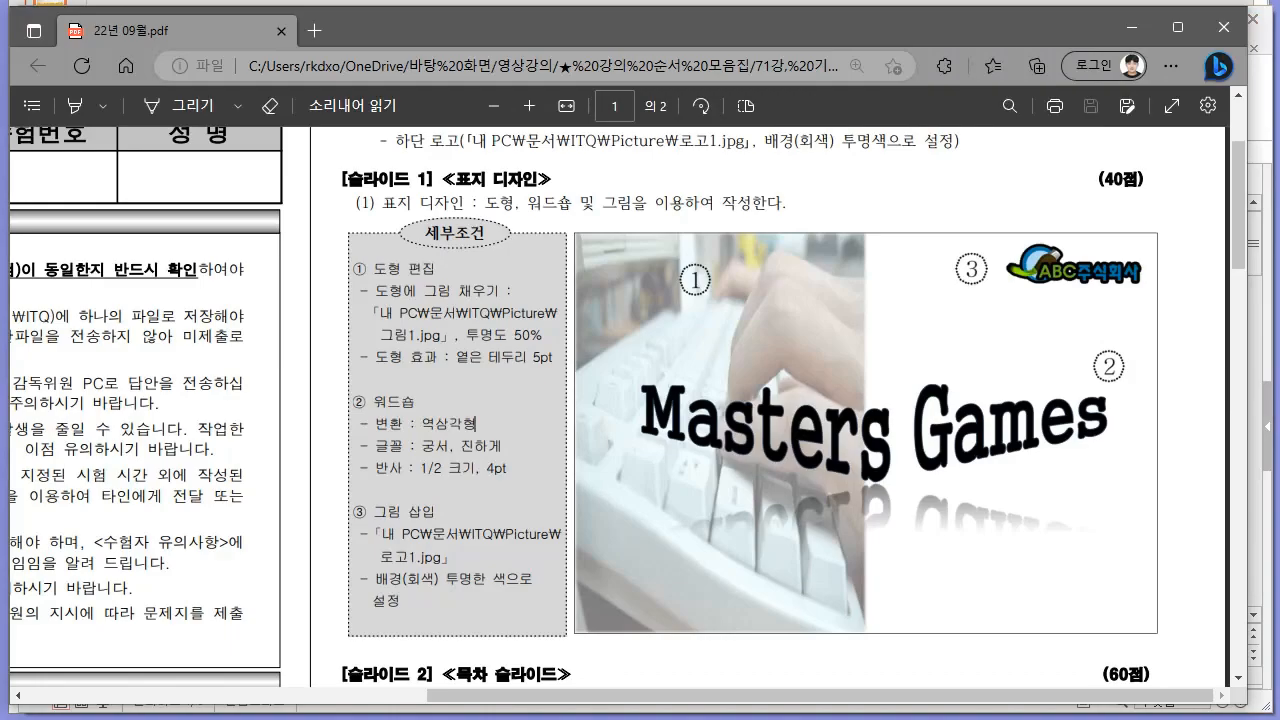
scroll(711, 383, down, 5)
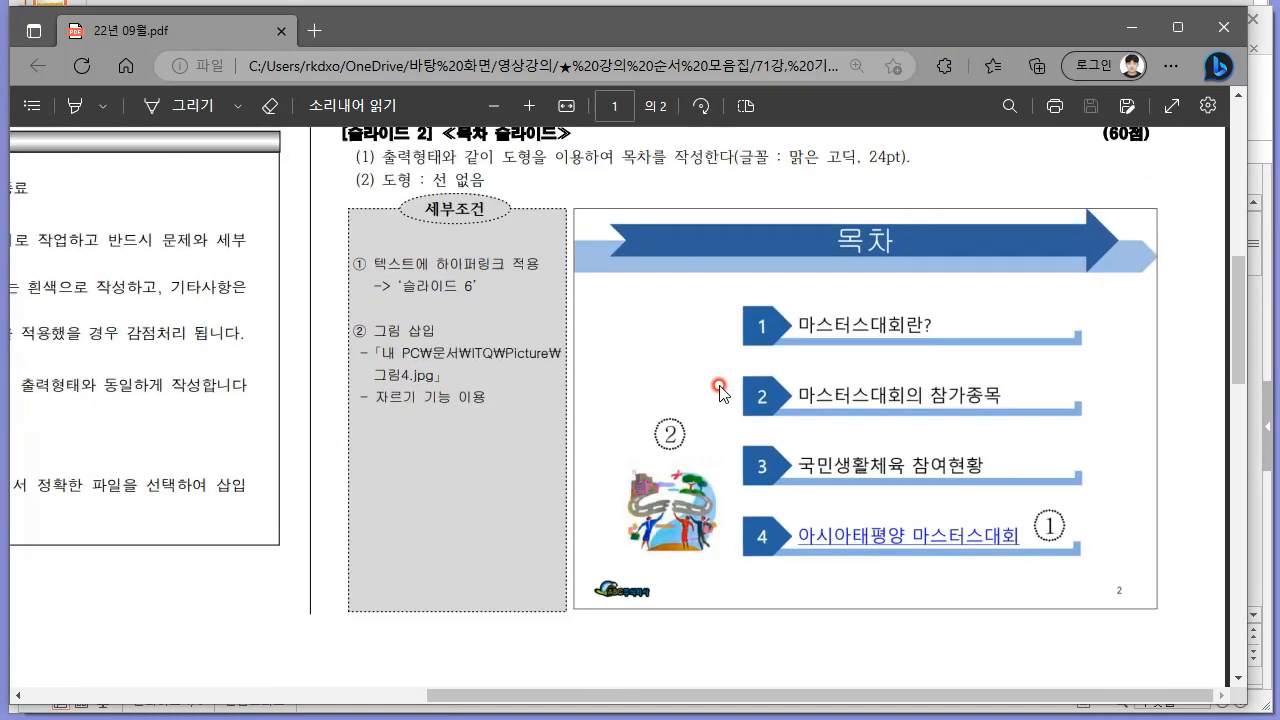
scroll(767, 400, down, 1)
key(alt+Tab)
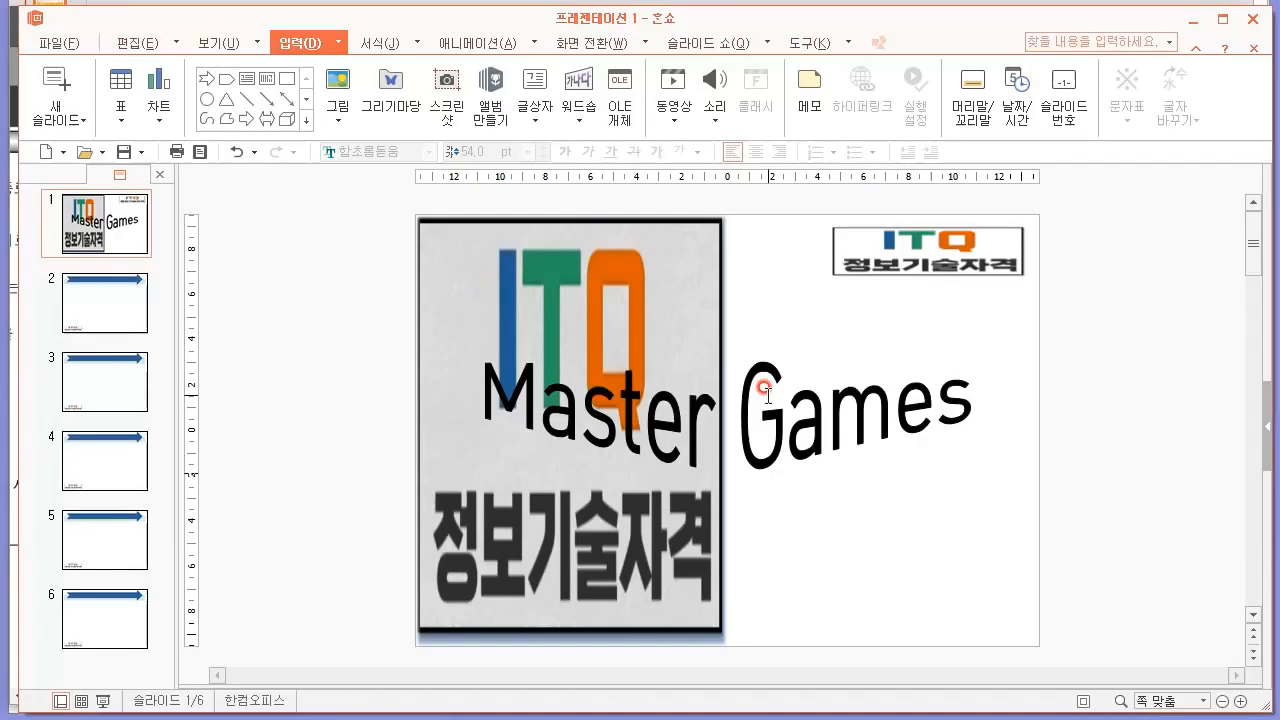
click(115, 307)
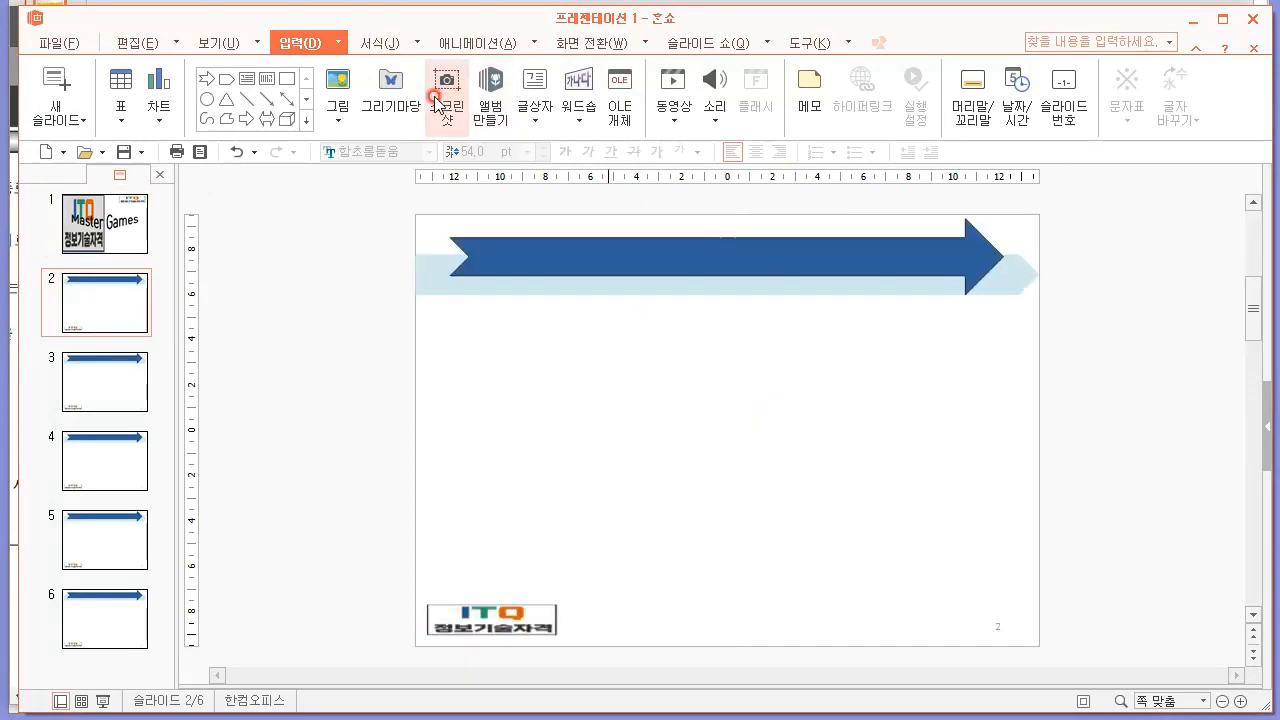
click(541, 130)
click(565, 150)
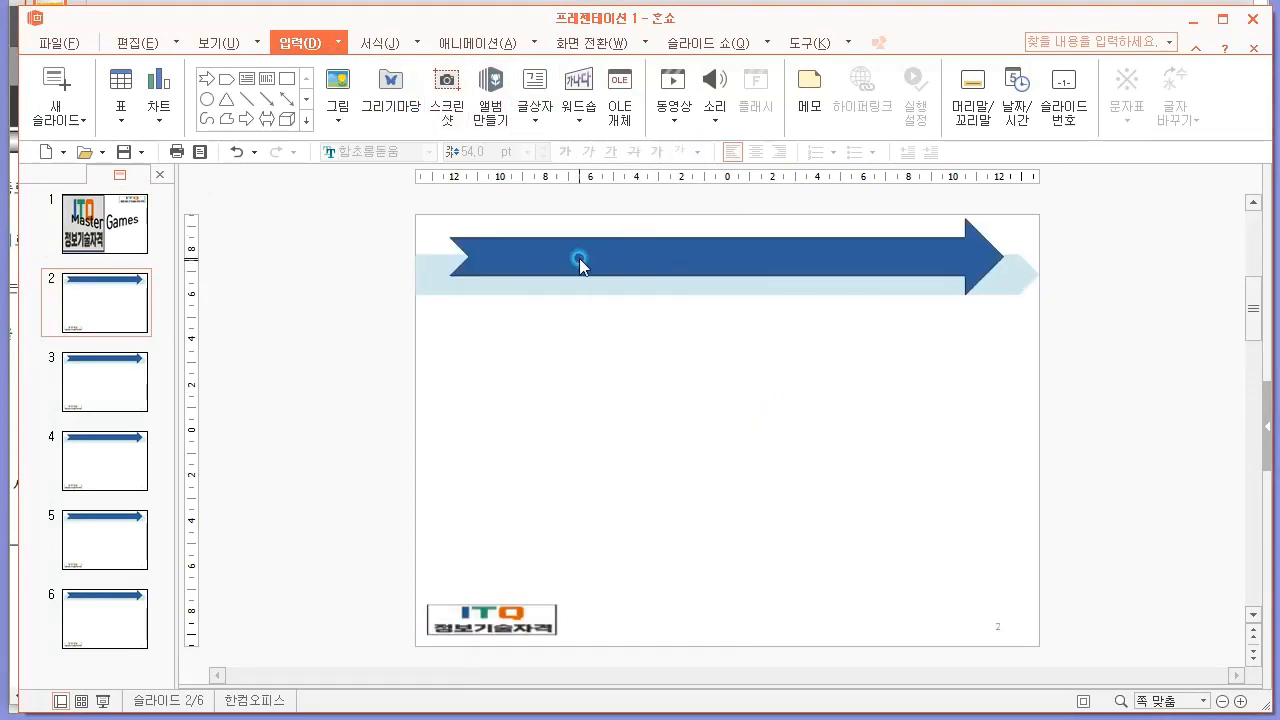
drag(315, 201, 1112, 391)
key(ctrl+a)
click(748, 345)
Insert a text box on slide 2's dark blue title arrow with the centred title "목차", checking the PDF for the wording.
click(535, 120)
click(582, 158)
click(685, 254)
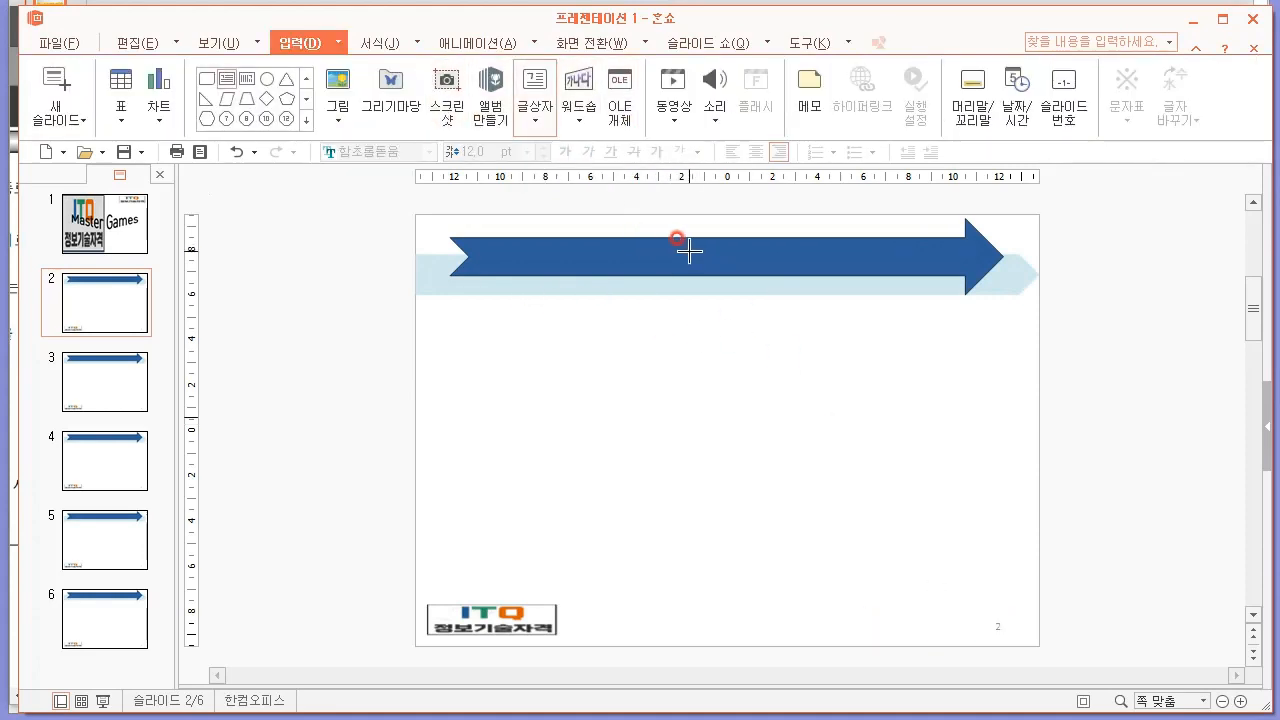
key(alt+Tab)
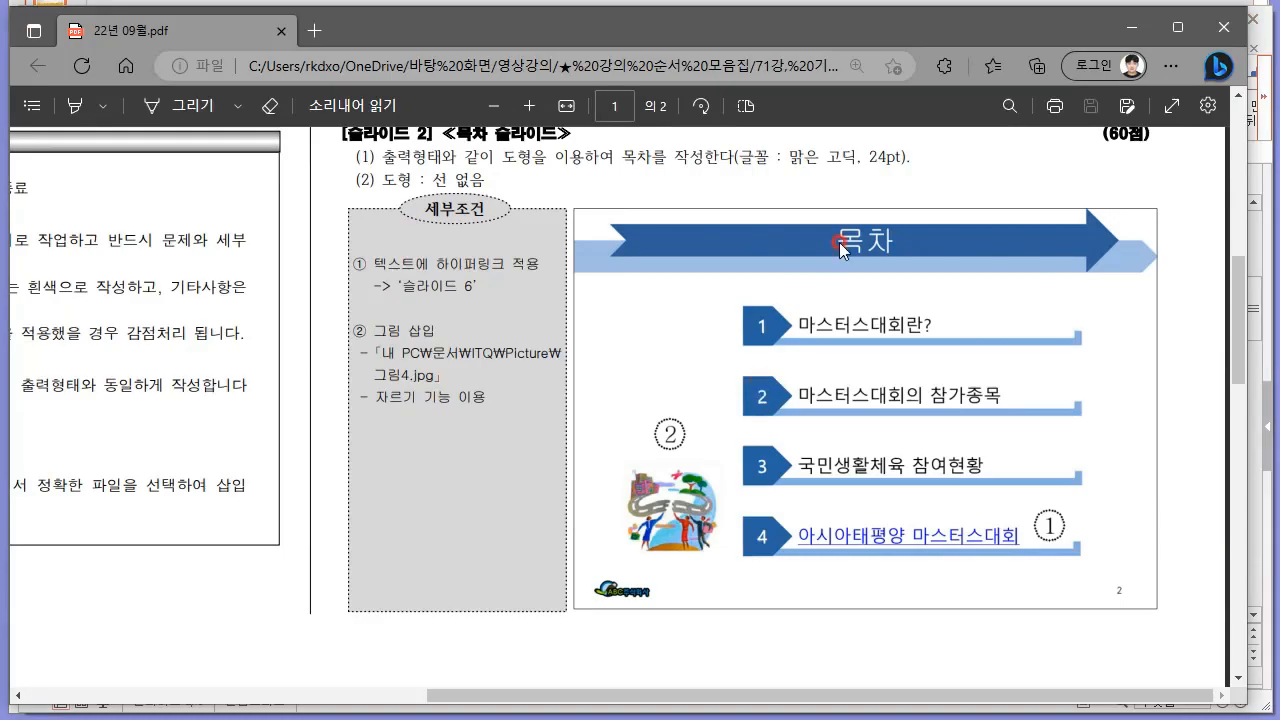
key(alt+Tab)
text(ㅁ곷ㅏ)
key(BackSpace)
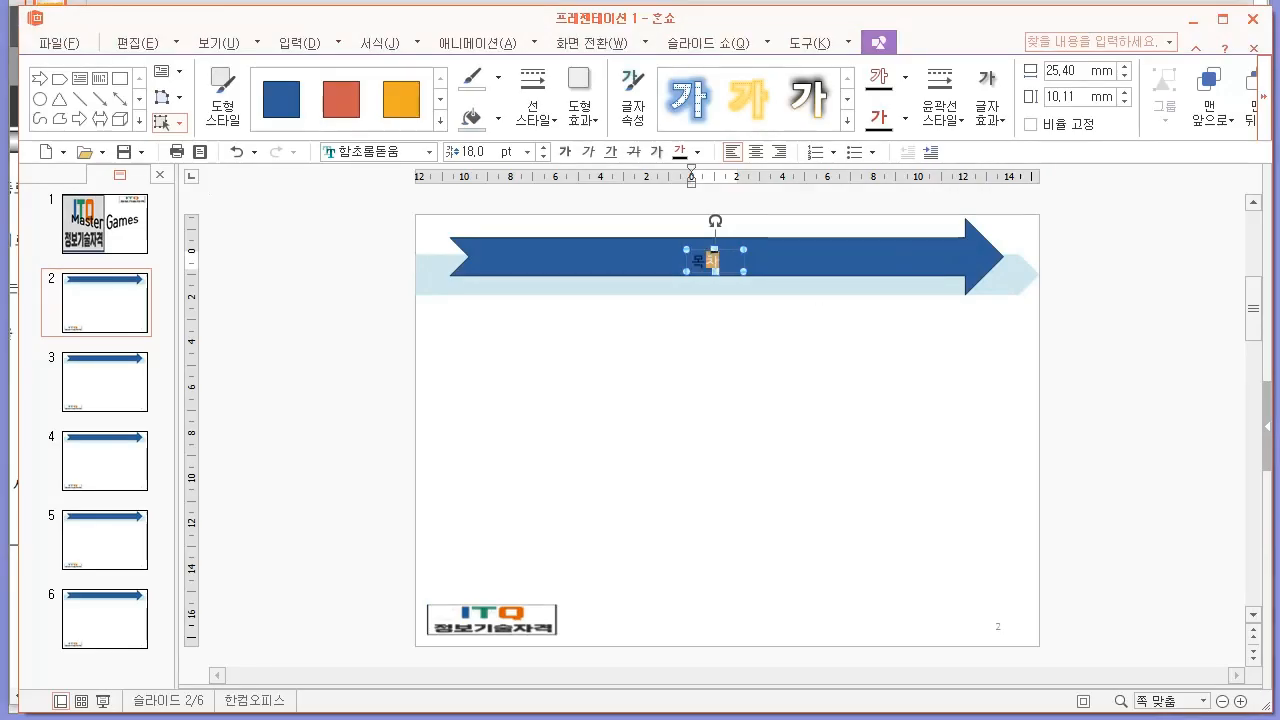
text(차)
click(755, 153)
Format the "목차" title in the 굴림 font at 40 pt with white text.
click(705, 258)
click(376, 152)
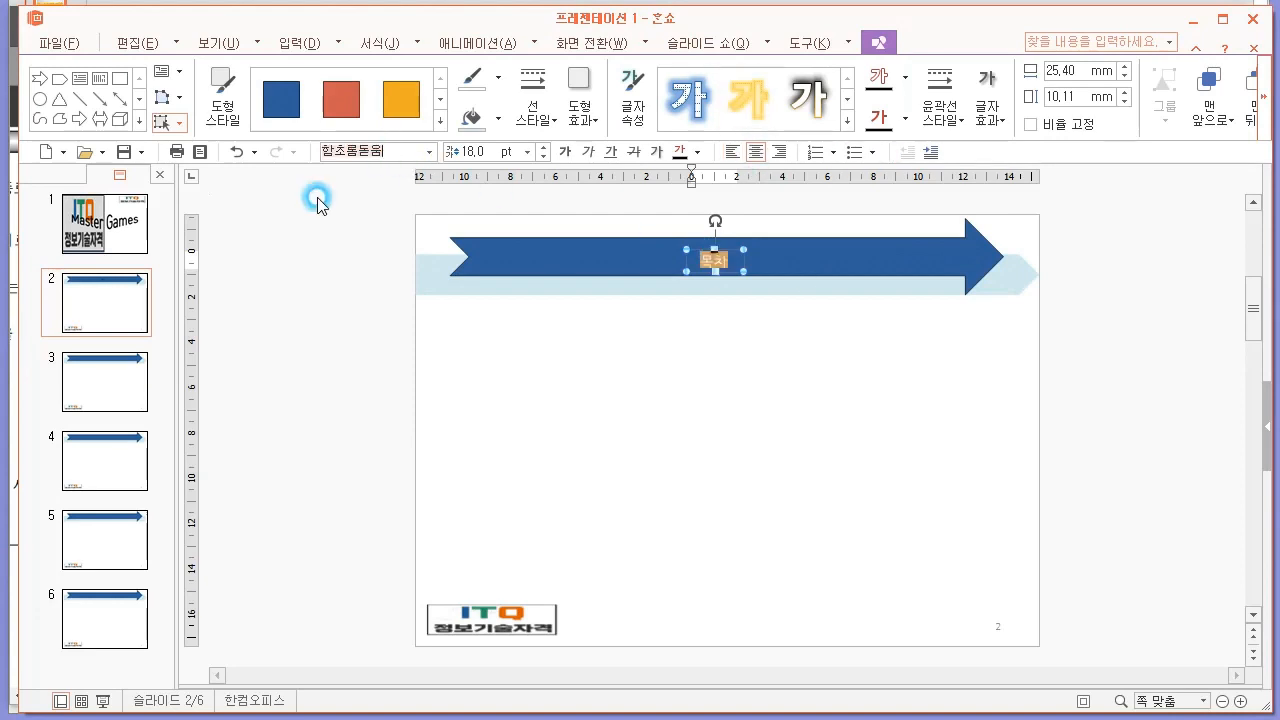
text(굴림)
click(318, 203)
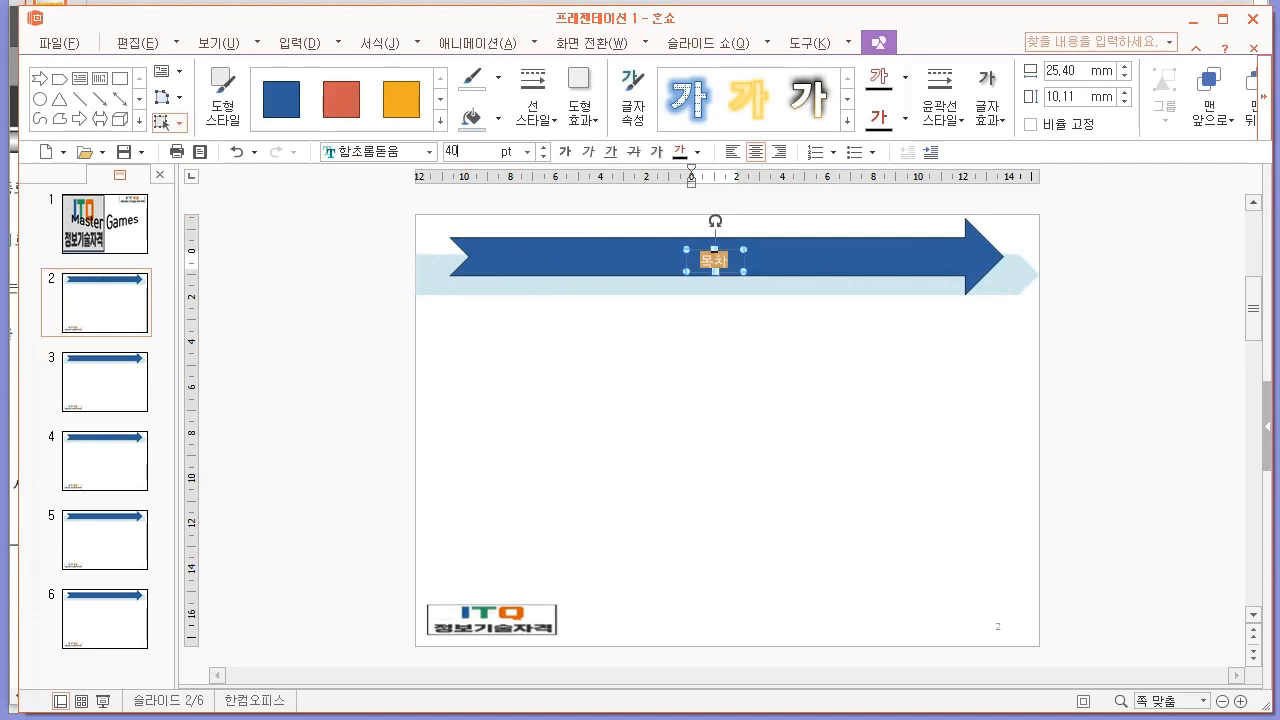
click(376, 149)
text(굴림)
key(Return)
click(474, 146)
click(428, 197)
click(692, 151)
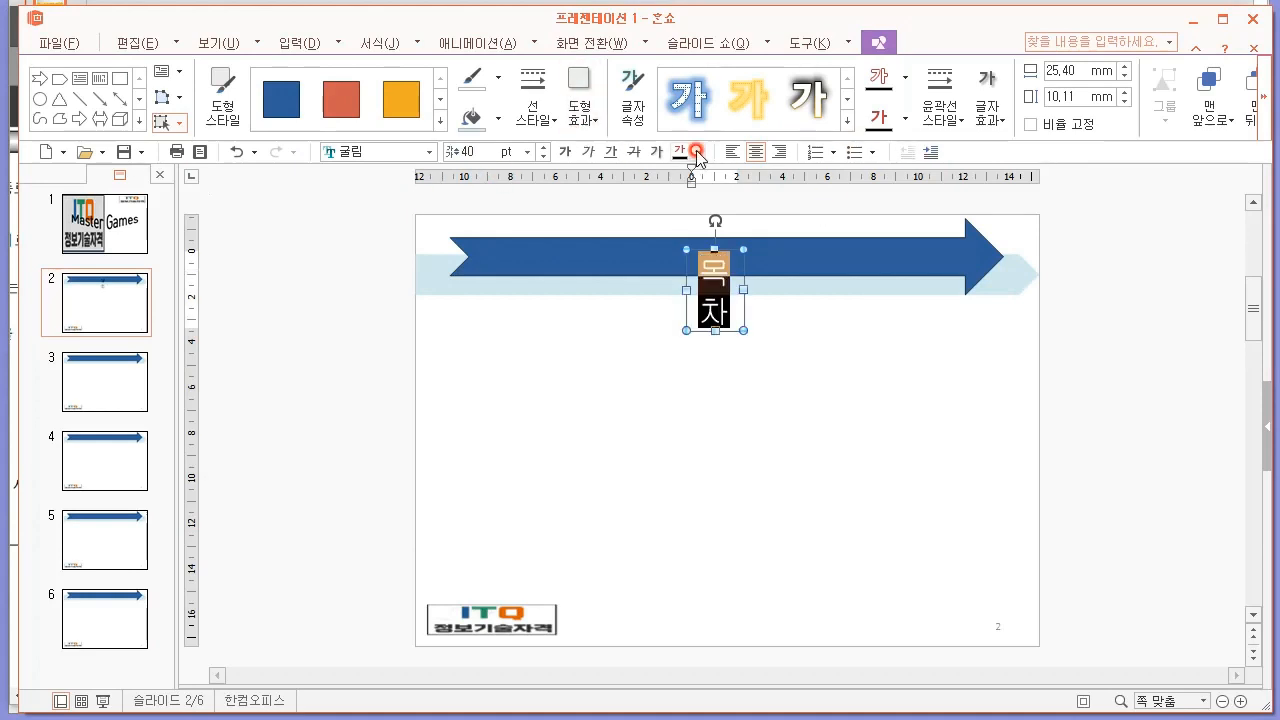
click(708, 220)
Widen the title text box so "목차" fits on one line and move it up onto the middle of the dark arrow.
drag(686, 291, 609, 291)
drag(742, 271, 748, 235)
click(765, 385)
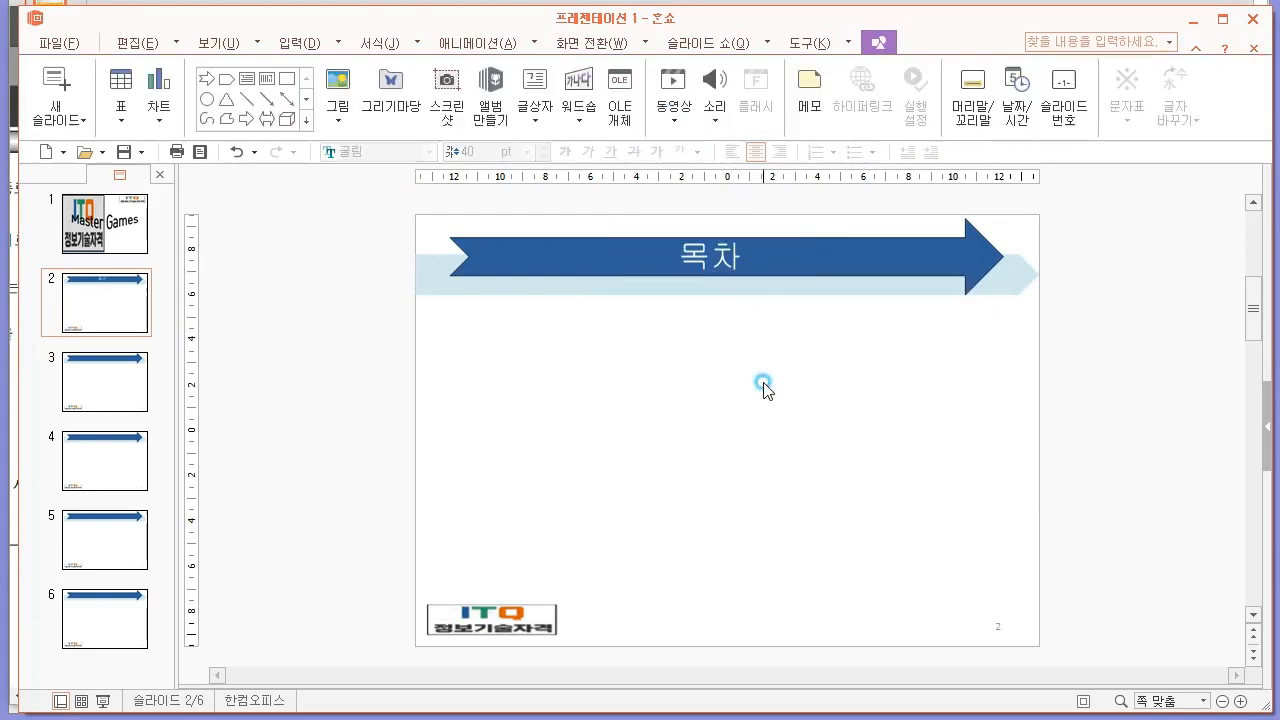
click(722, 248)
click(729, 406)
Draw a pentagon block arrow about 30 mm by 20 mm below the title arrow as the first contents marker, following the PDF sample.
key(alt+Tab)
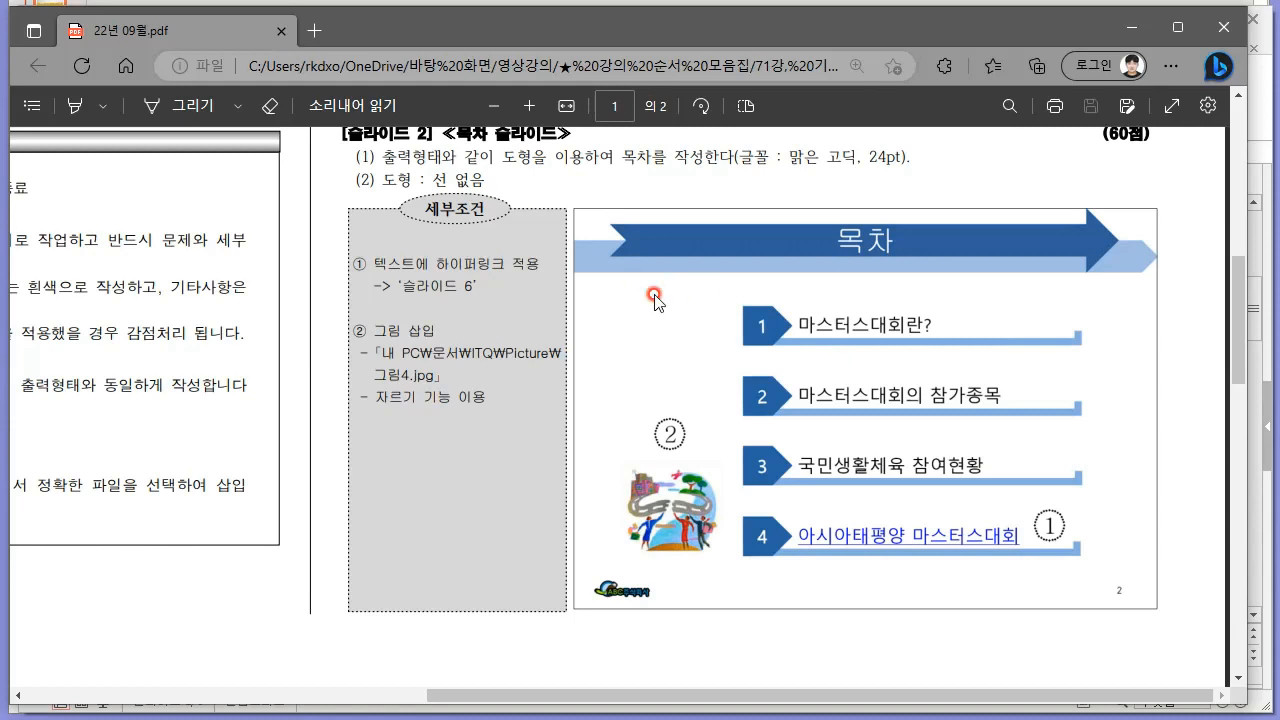
key(alt+Tab)
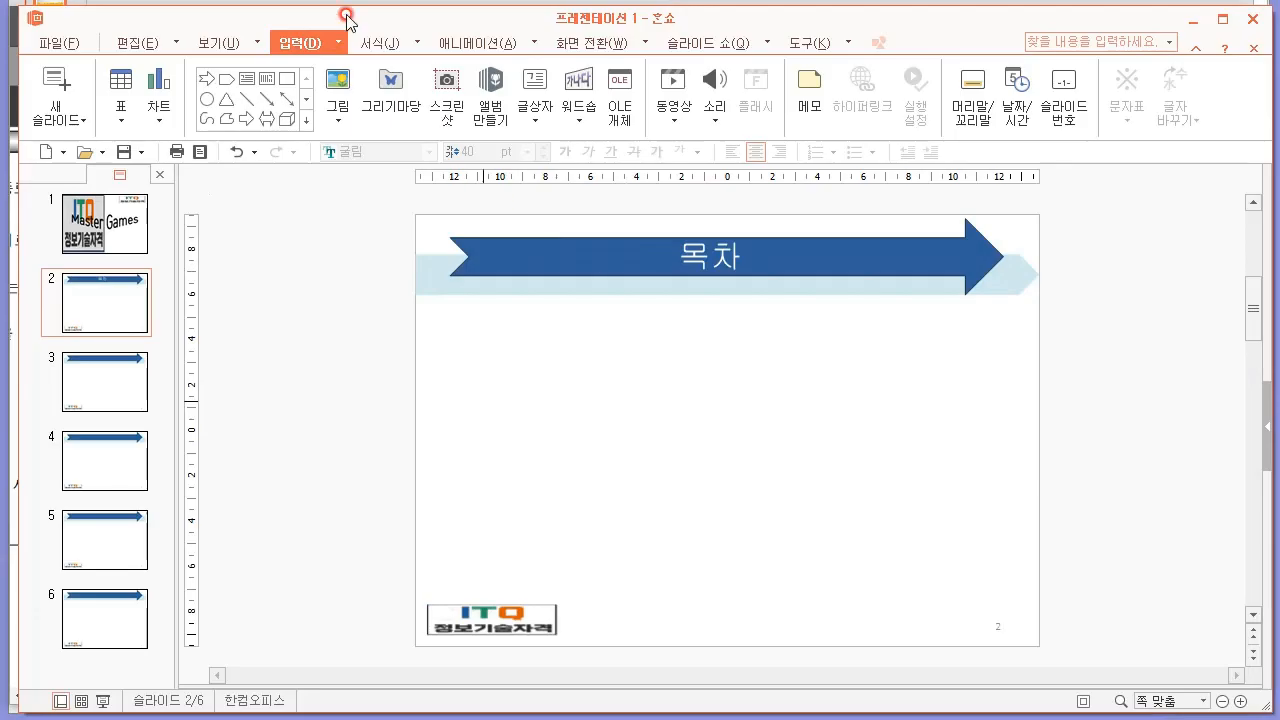
click(313, 118)
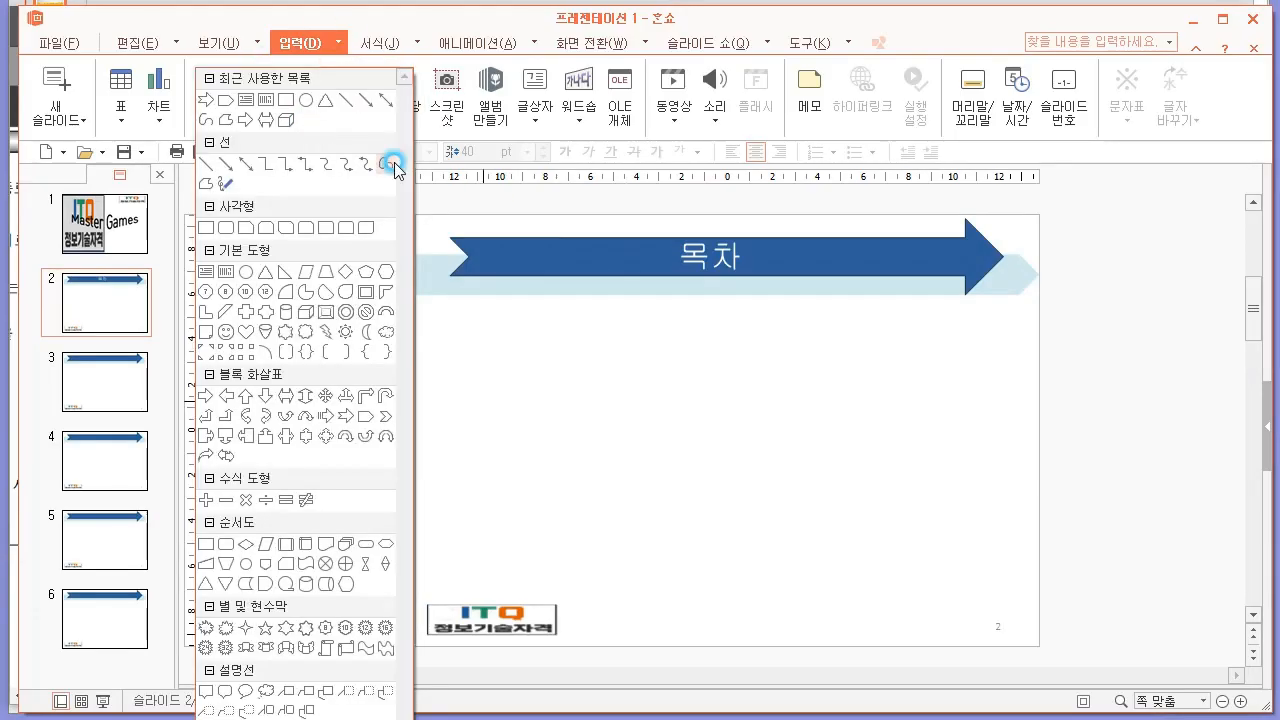
click(363, 420)
mouse_move(500, 331)
mouse_down()
mouse_move(571, 374)
mouse_move(547, 347)
mouse_move(563, 386)
mouse_move(552, 353)
mouse_move(574, 345)
mouse_move(589, 360)
mouse_move(589, 345)
mouse_move(589, 357)
mouse_up()
key(alt+Tab)
key(alt+Tab)
click(743, 403)
key(alt+Tab)
key(alt+Tab)
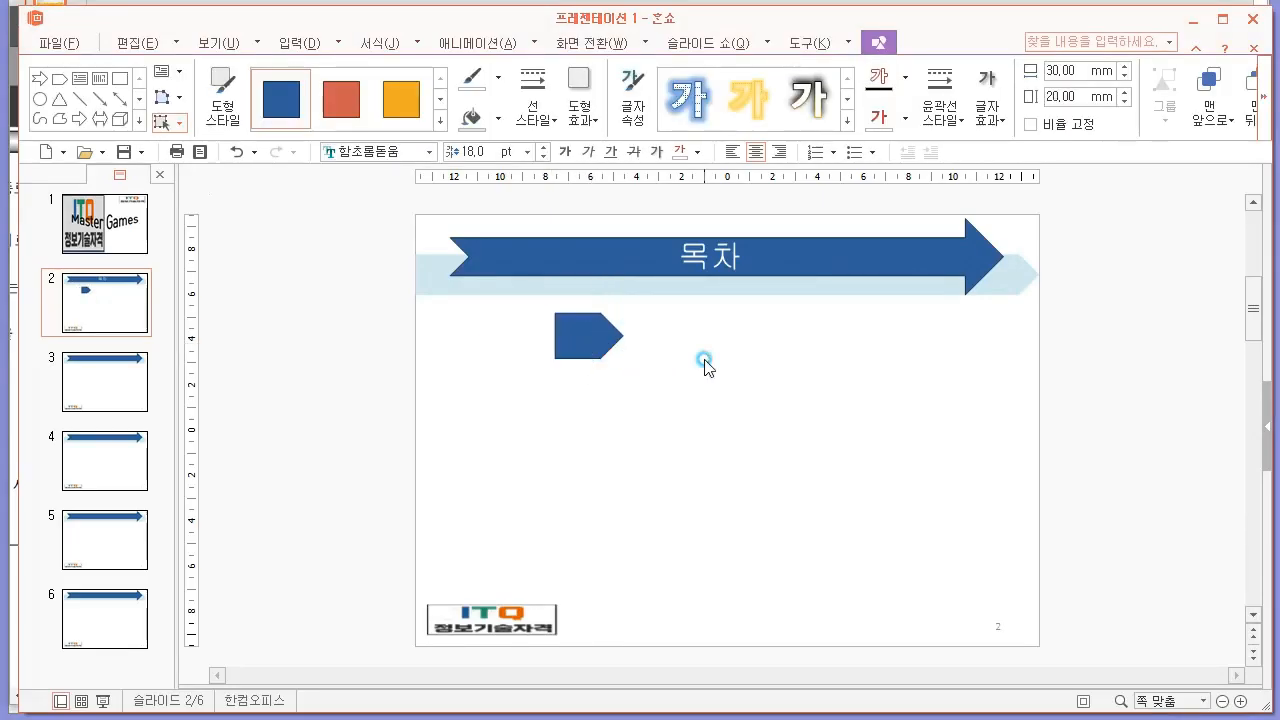
click(705, 364)
Check the font condition for the contents slide in the PDF and label the pentagon arrow "1".
key(alt+Tab)
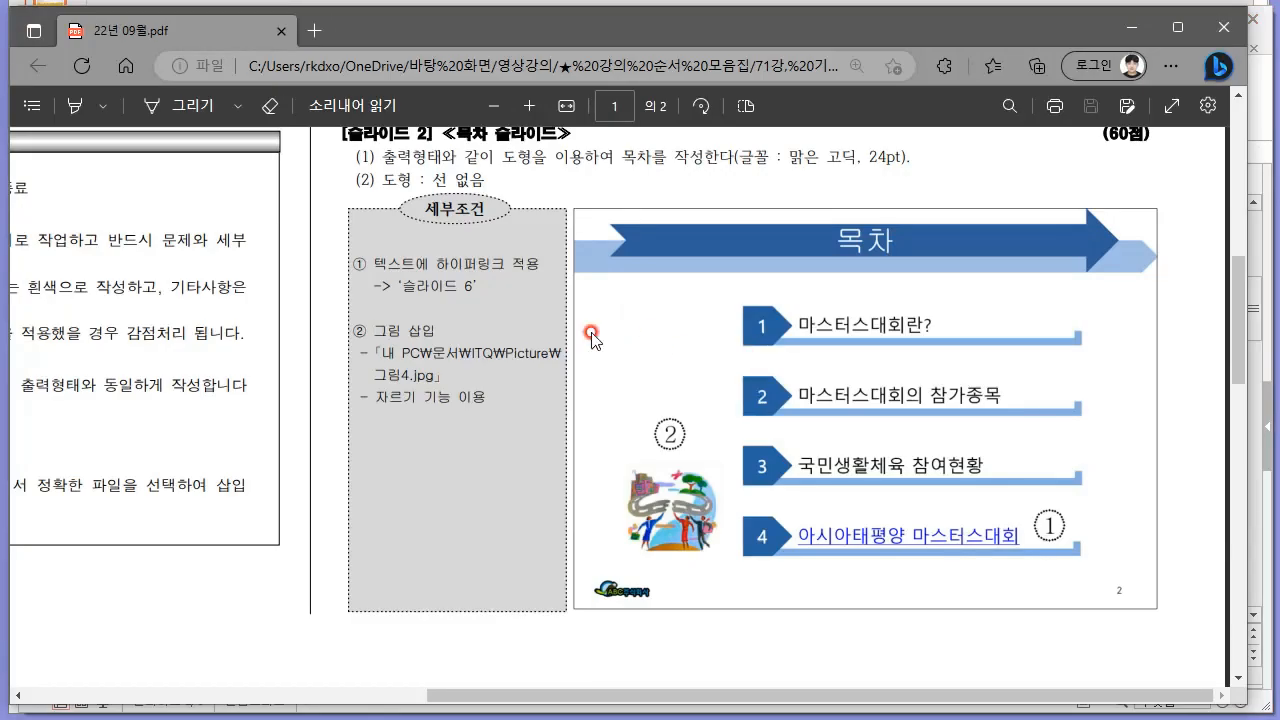
triple_click(797, 157)
click(862, 150)
key(alt+Tab)
click(590, 337)
drag(597, 339, 558, 336)
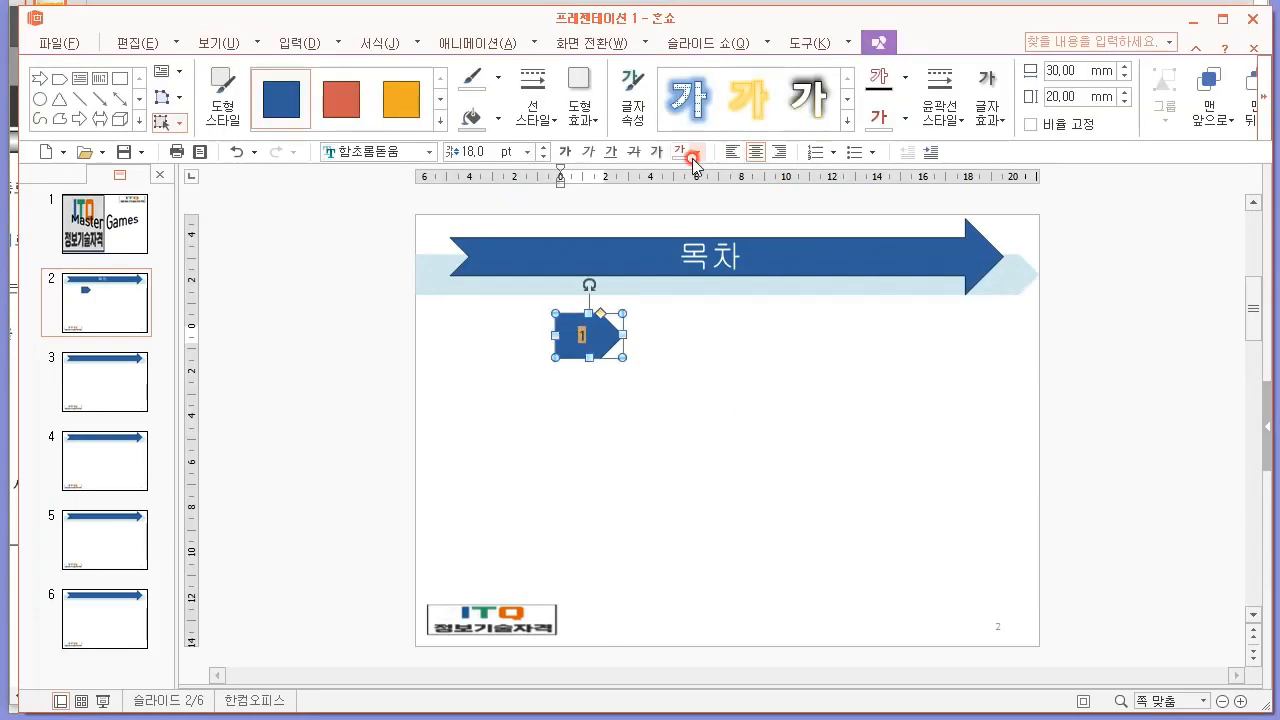
Set the pentagon's number "1" to the 맑은 고딕 font at 24 pt.
click(427, 153)
text(맑)
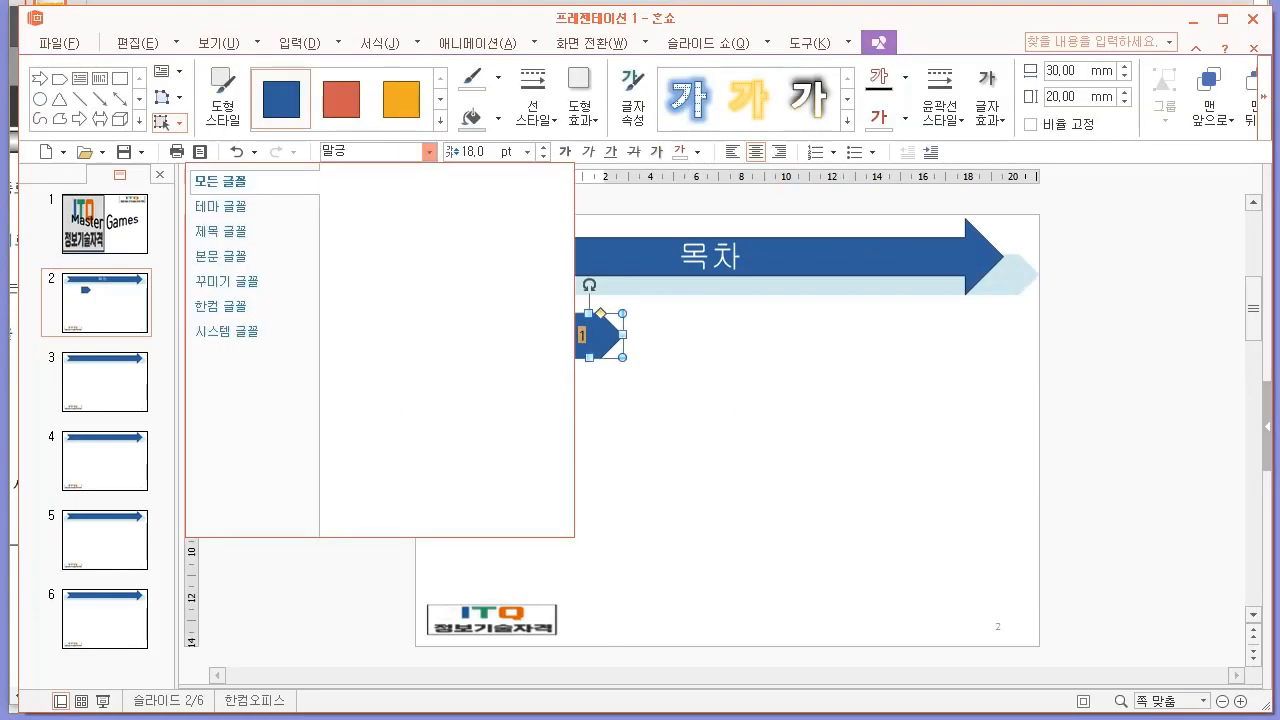
text(은)
key(Return)
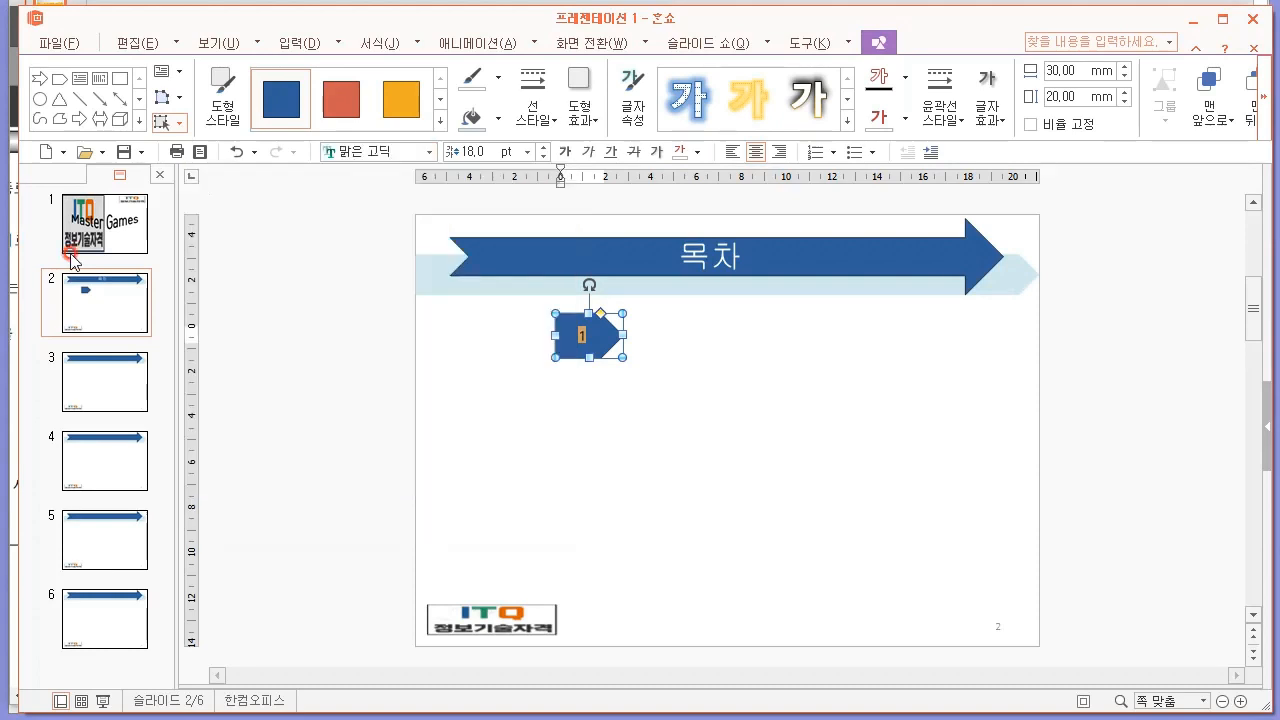
click(474, 150)
text(20)
click(640, 402)
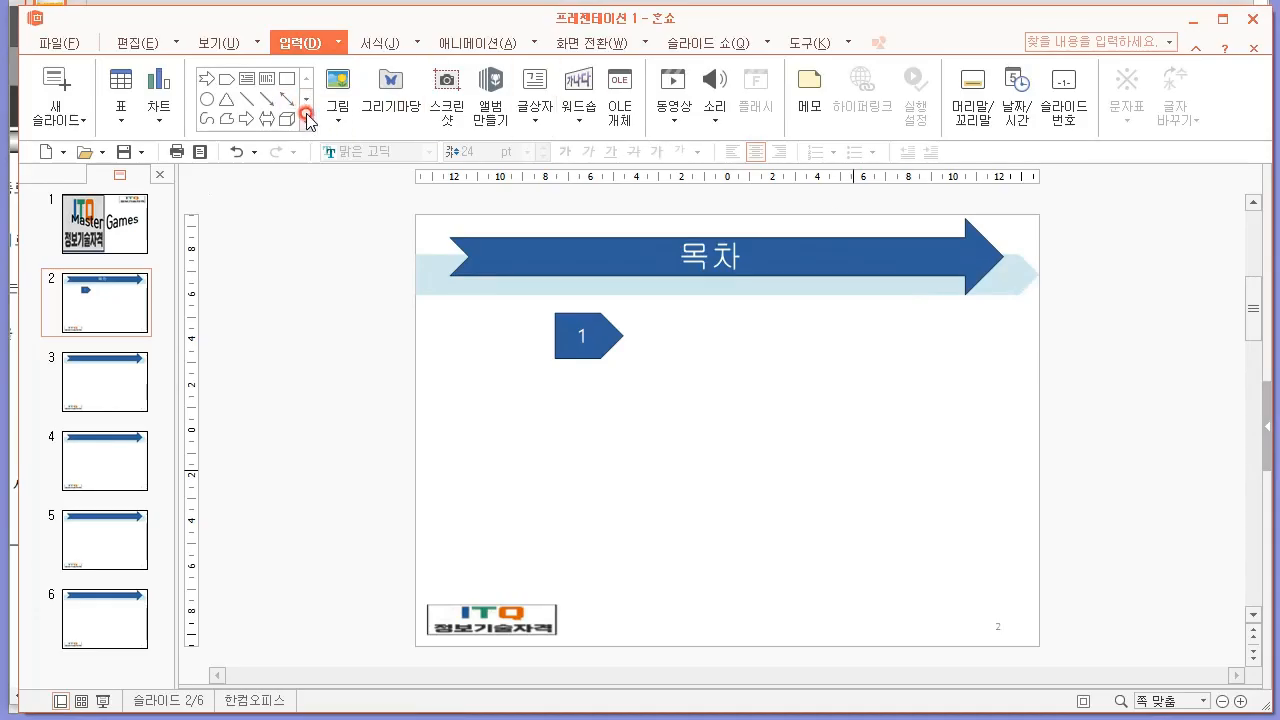
Look through the shape gallery for the light blue underline shape beside the number, comparing with the PDF sample.
click(307, 118)
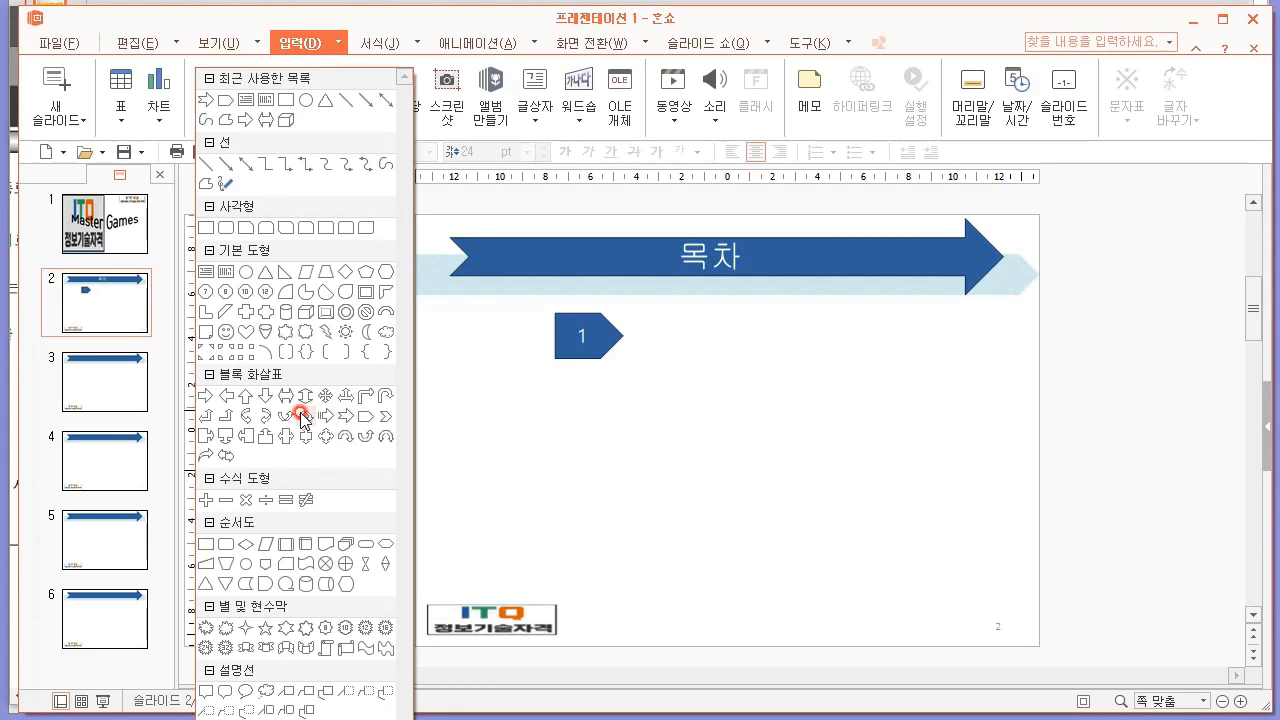
click(305, 437)
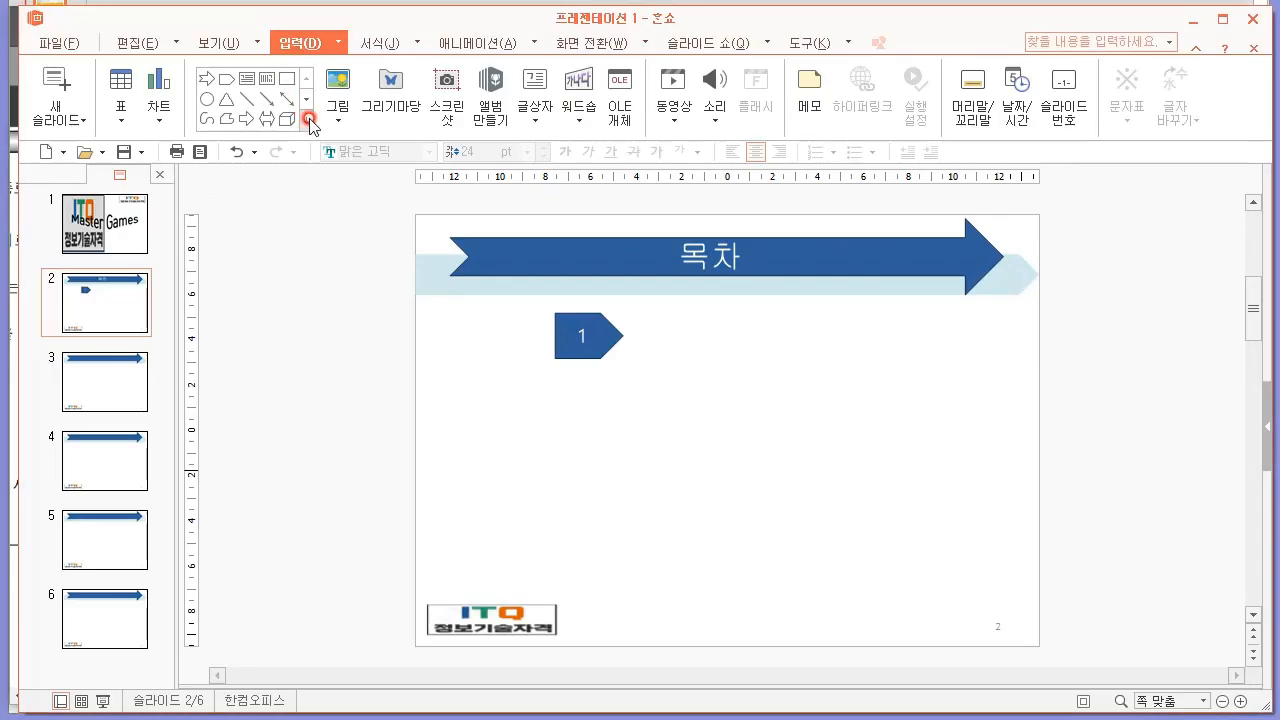
click(307, 118)
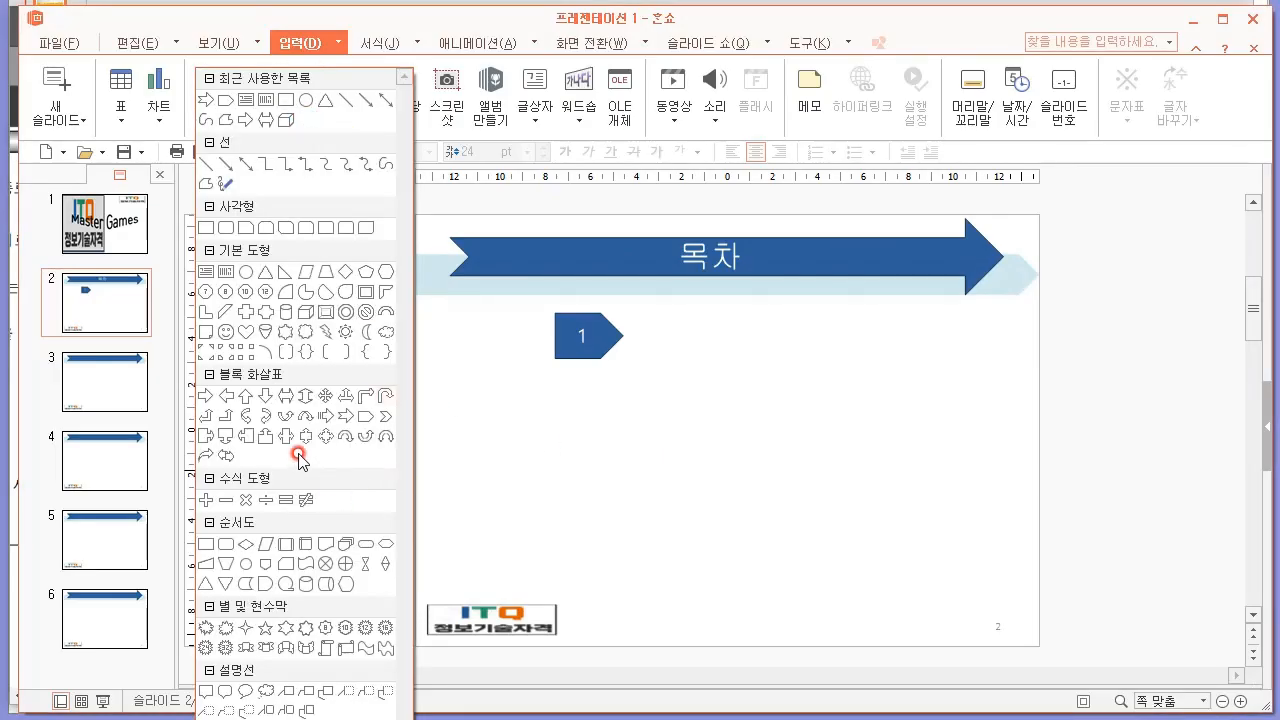
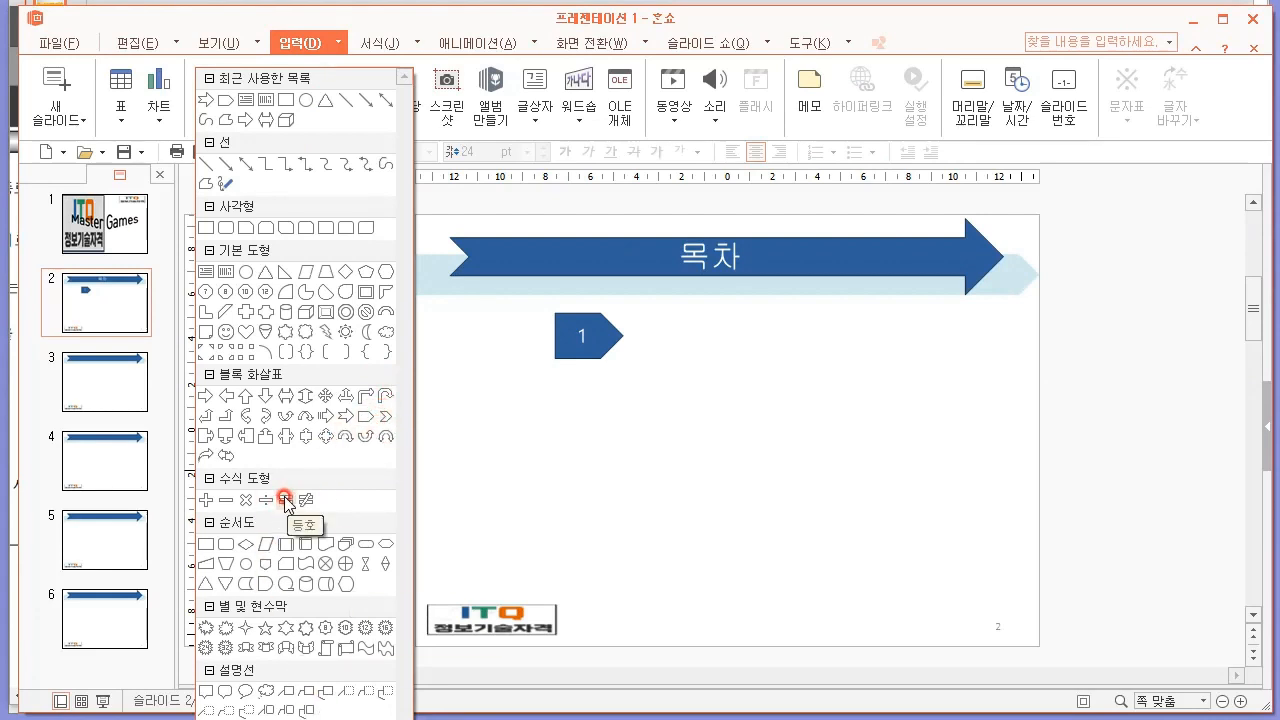
Draw an L-shape, flip it horizontally and fit it along the pentagon's base as an underline about 194 mm by 10 mm.
click(205, 311)
drag(588, 432, 979, 447)
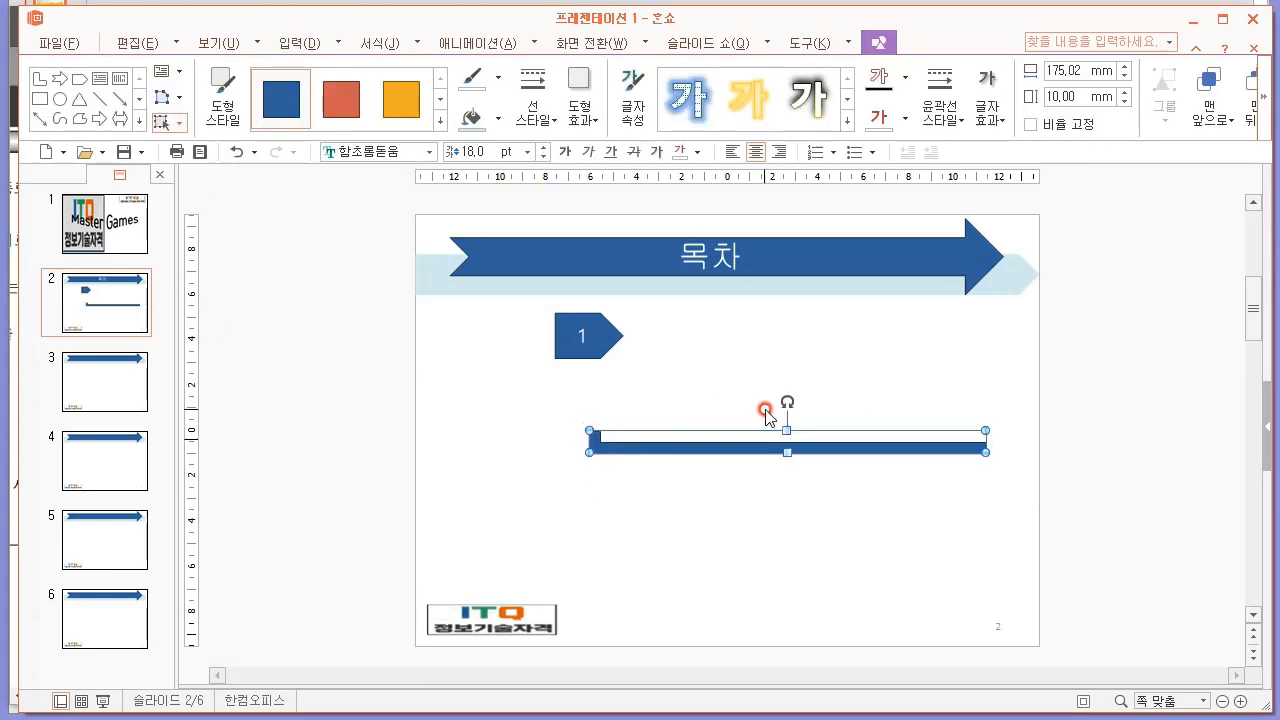
drag(589, 453, 994, 357)
right_click(994, 357)
click(786, 410)
click(792, 358)
Send the L-shaped underline behind the pentagon marker.
right_click(794, 358)
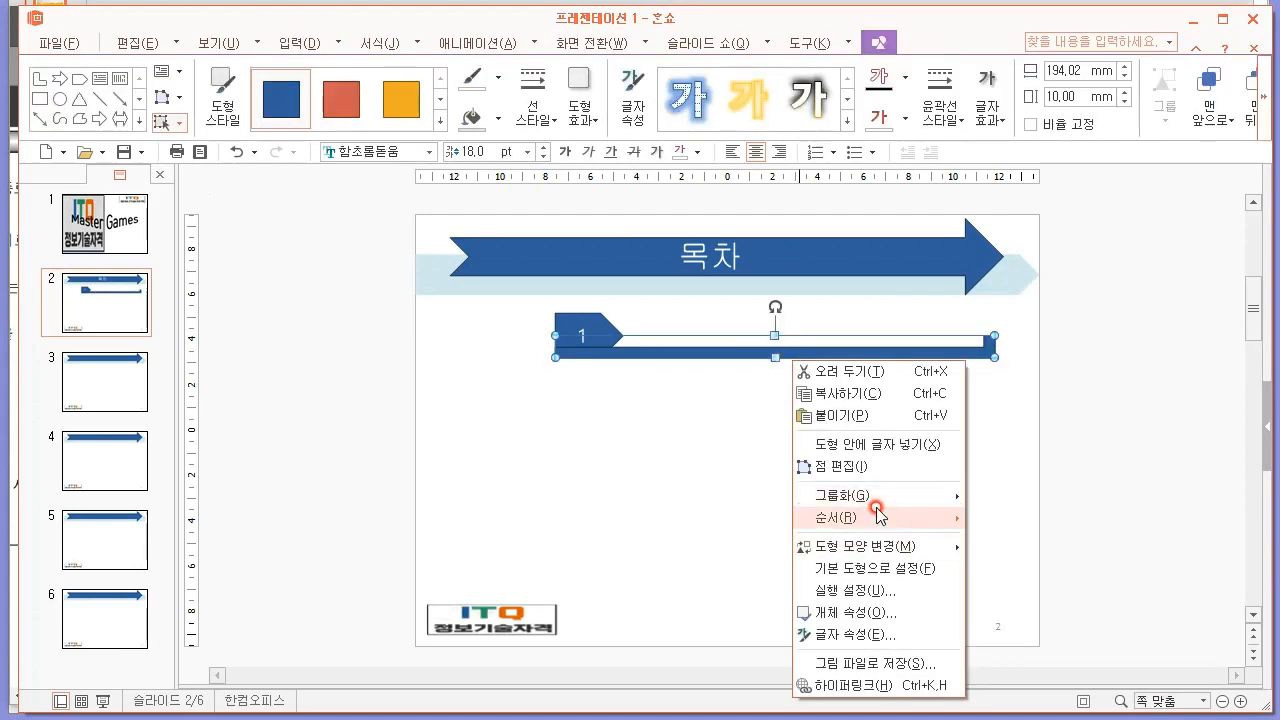
mouse_move(880, 517)
click(1018, 541)
click(794, 437)
Fill the L-shaped underline with pale blue and remove its outline.
click(773, 350)
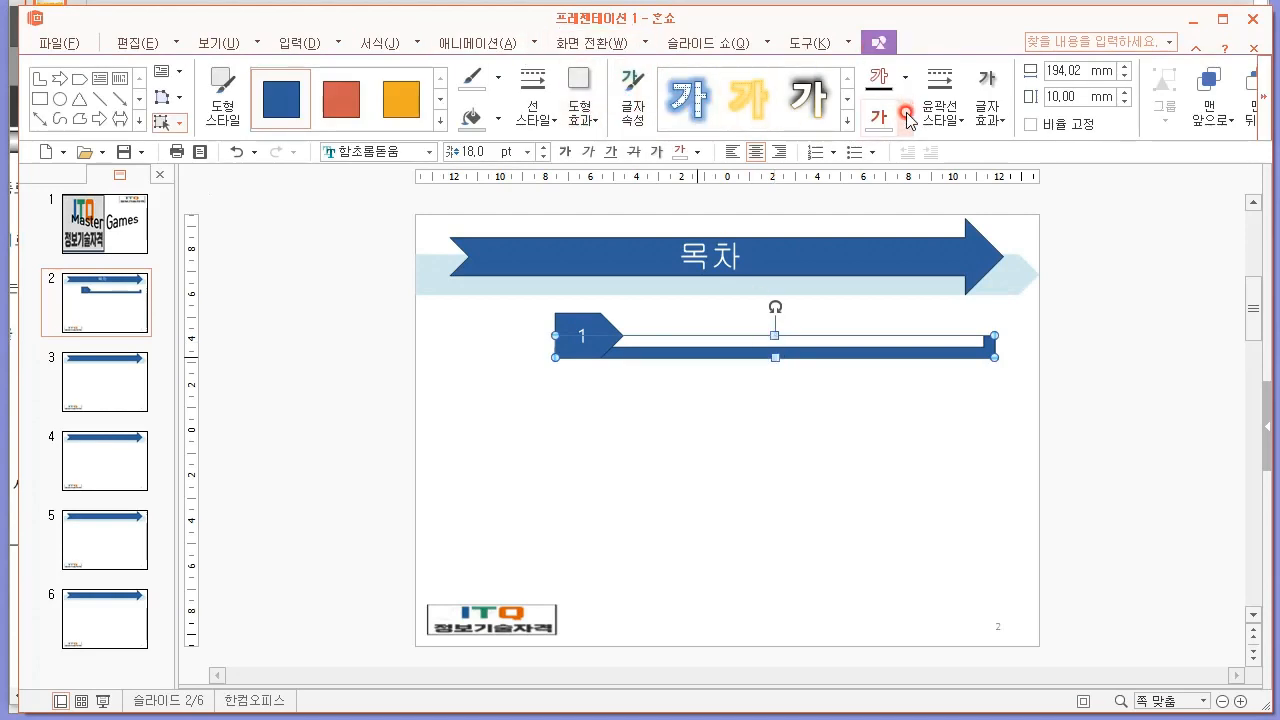
click(497, 118)
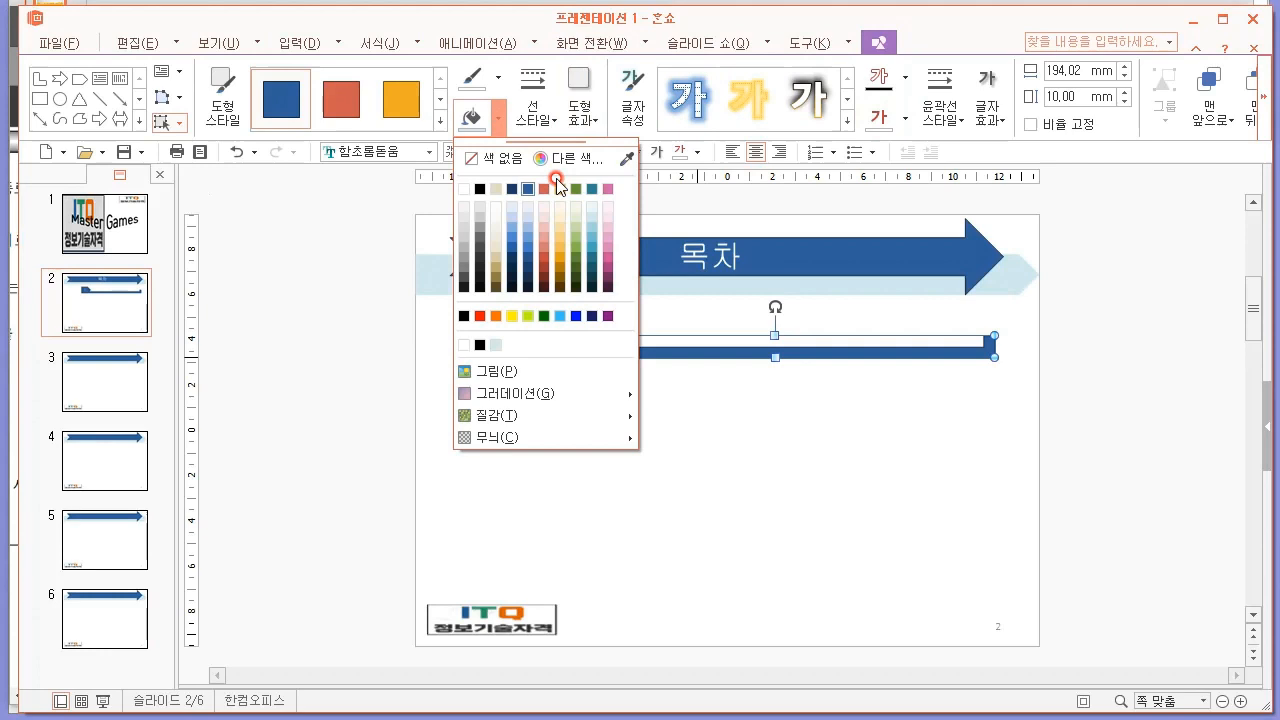
click(596, 217)
click(533, 100)
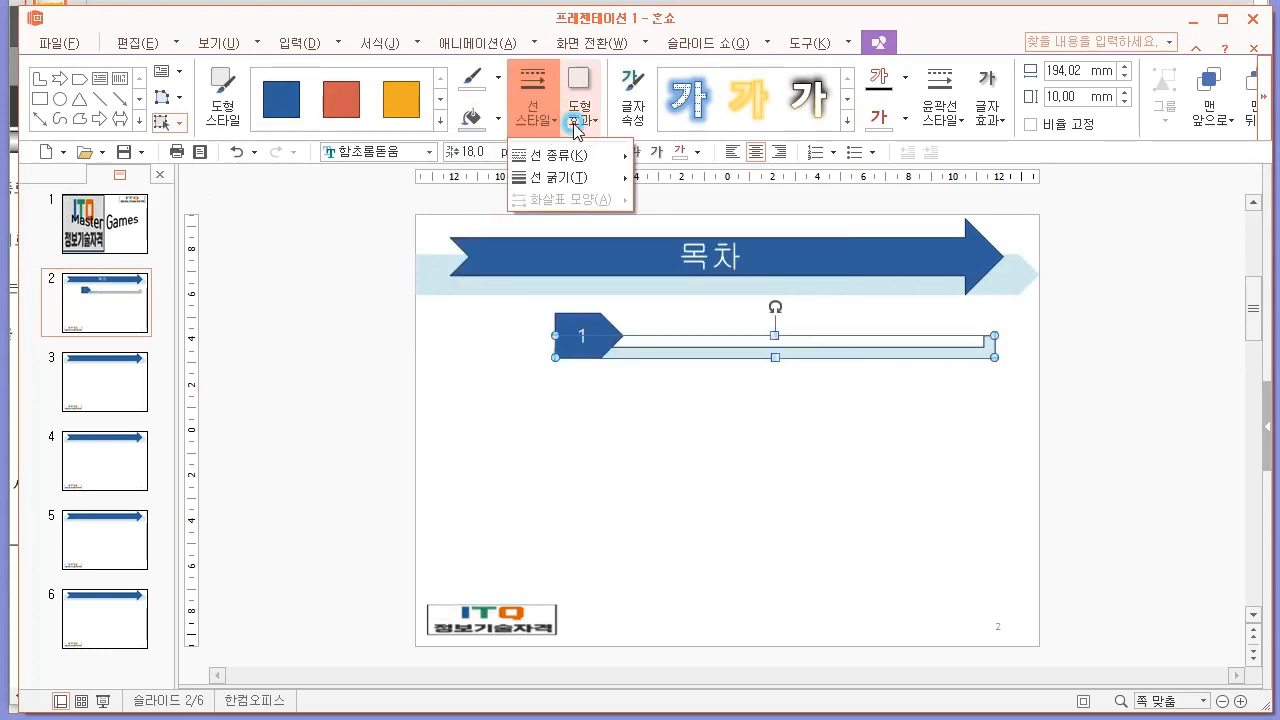
click(499, 79)
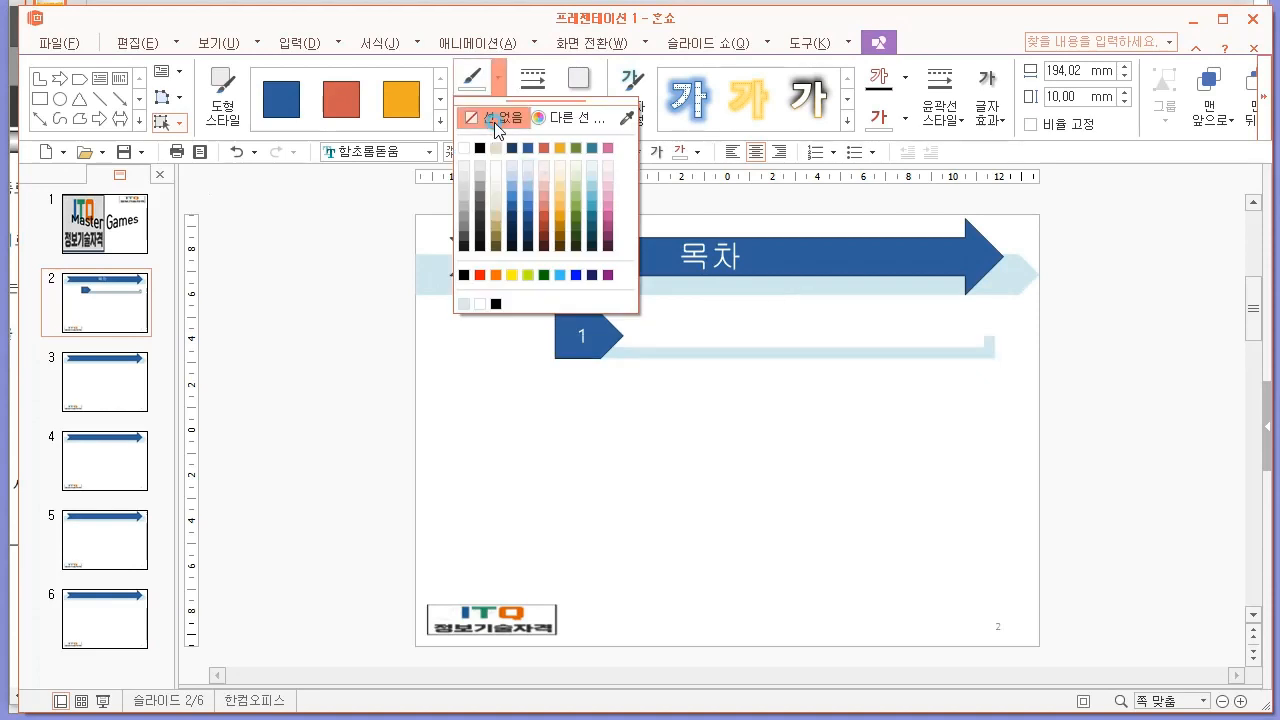
Remove the outline of the pentagon marker numbered 1.
click(567, 313)
click(581, 330)
click(499, 79)
click(500, 116)
click(522, 455)
click(599, 414)
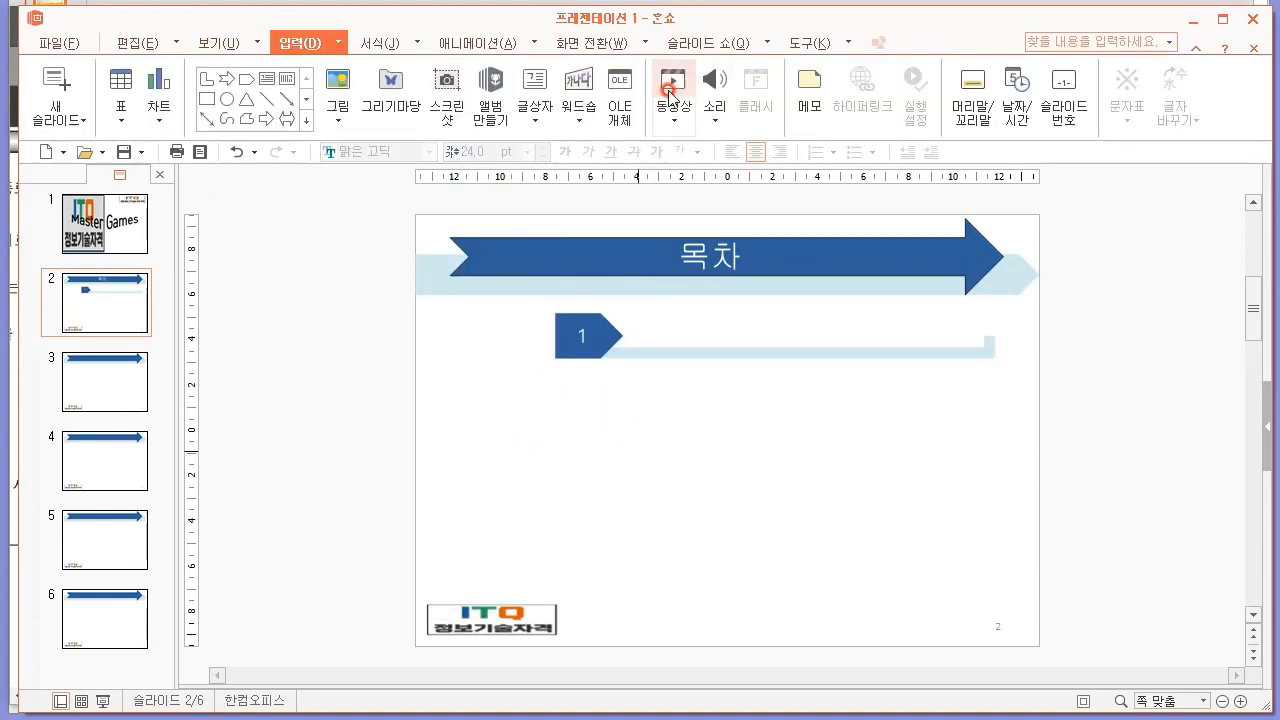
Compare with the PDF sample, then shift the pentagon and its underline to the right and shorten the underline within the slide.
key(alt+Tab)
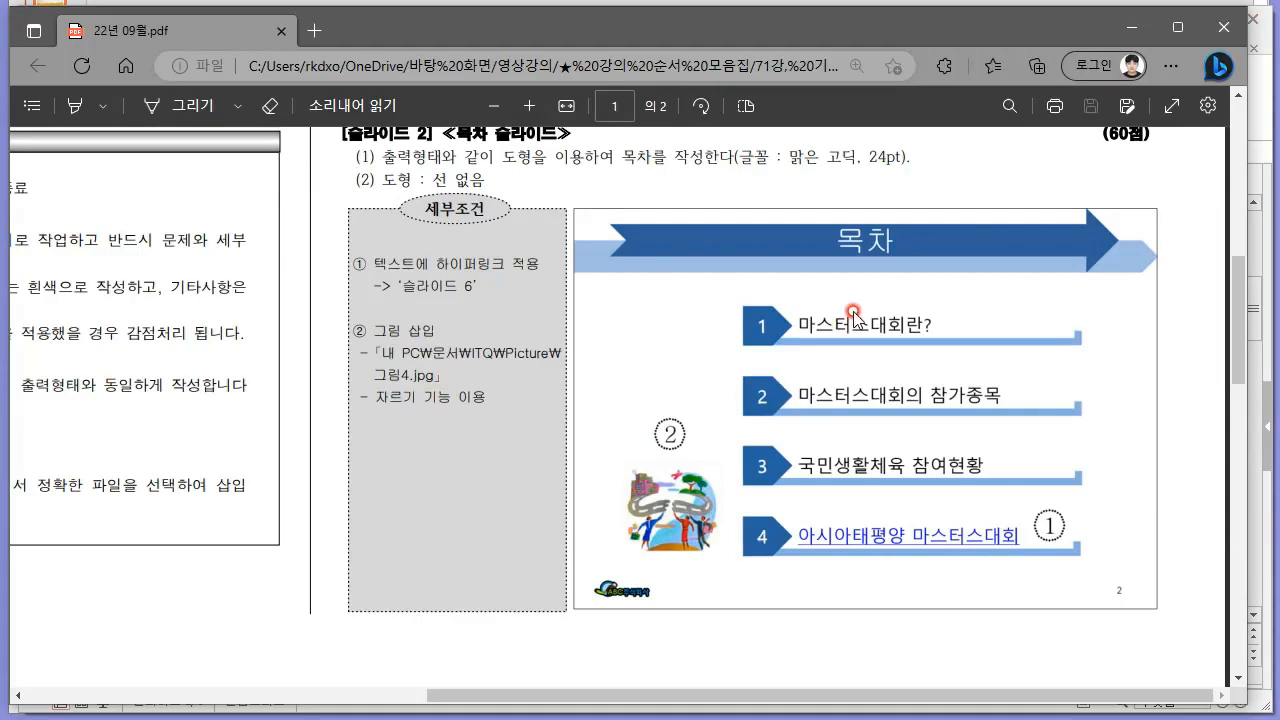
key(alt+Tab)
click(968, 346)
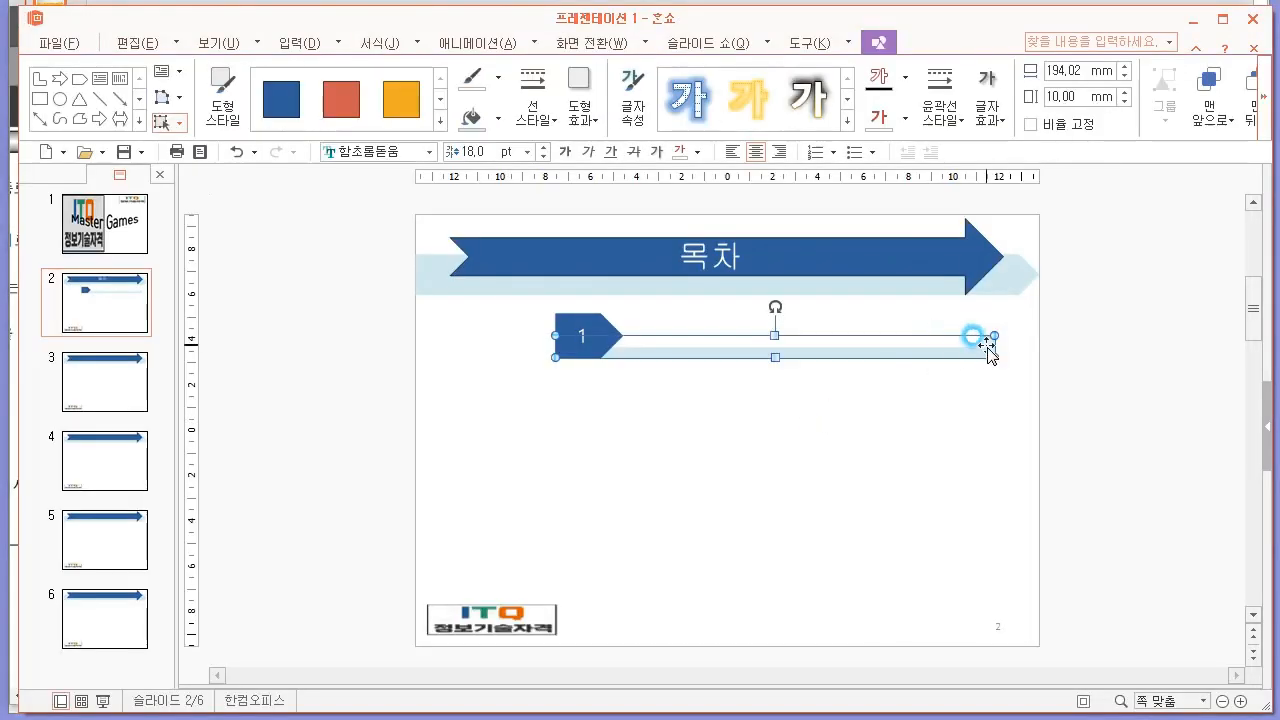
mouse_move(995, 354)
mouse_down()
mouse_move(914, 350)
mouse_move(917, 362)
mouse_move(996, 355)
mouse_move(915, 359)
mouse_move(534, 301)
mouse_up()
click(950, 376)
click(982, 351)
key(ctrl+z)
click(918, 398)
drag(862, 352, 948, 354)
click(837, 409)
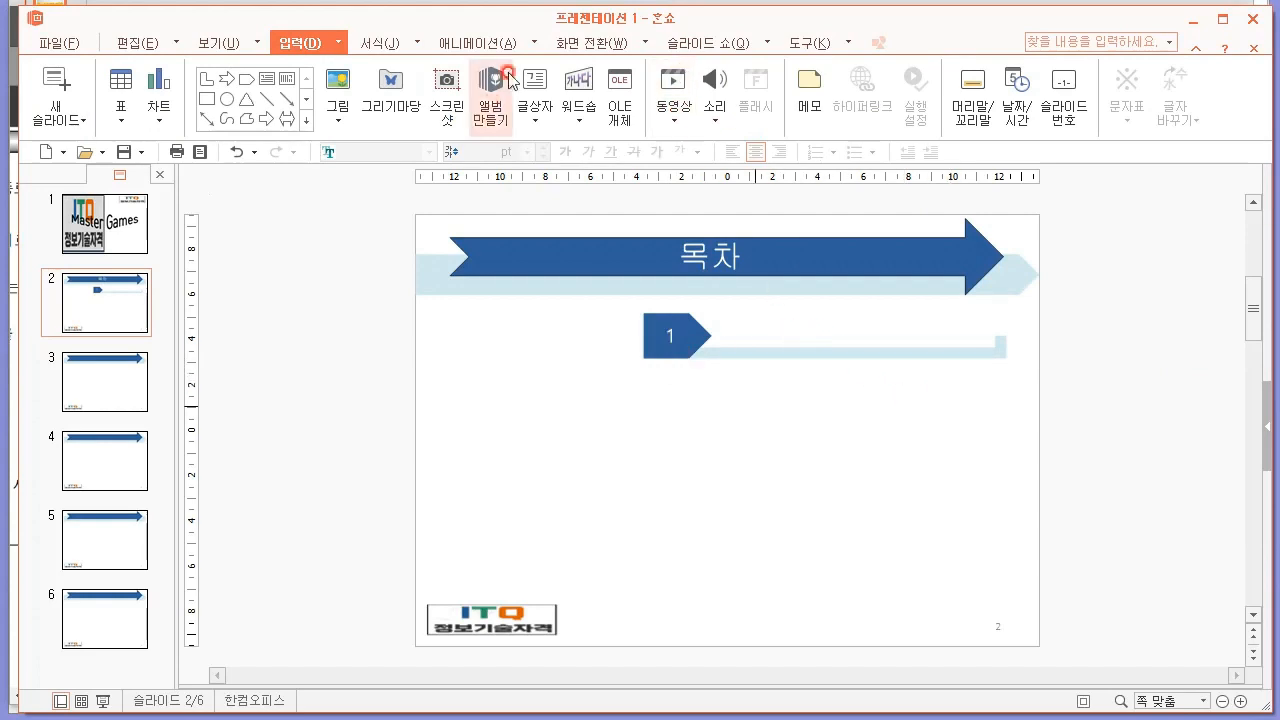
Insert a horizontal text box beside the number 1 marker with the text "마스터스 대회란?".
click(533, 116)
click(560, 157)
click(754, 326)
key(alt+Tab)
key(alt+Tab)
text(ㅁ스터 ㄱㅐ스 ㄷ)
key(BackSpace)
key(BackSpace)
key(BackSpace)
key(BackSpace)
text(ㅅ 회)
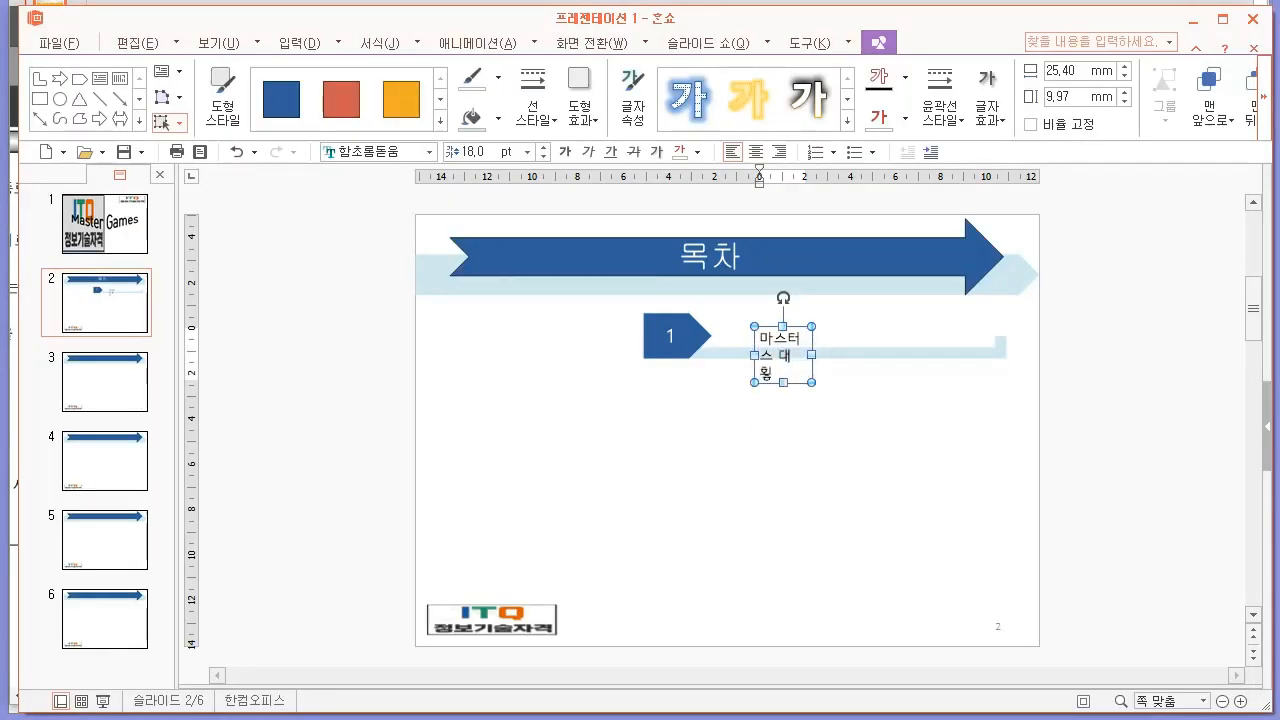
Set the first contents entry's text to the 맑은 고딕 font at 24 pt.
key(ctrl+a)
click(372, 153)
text(맑은)
key(Return)
click(479, 149)
text(24)
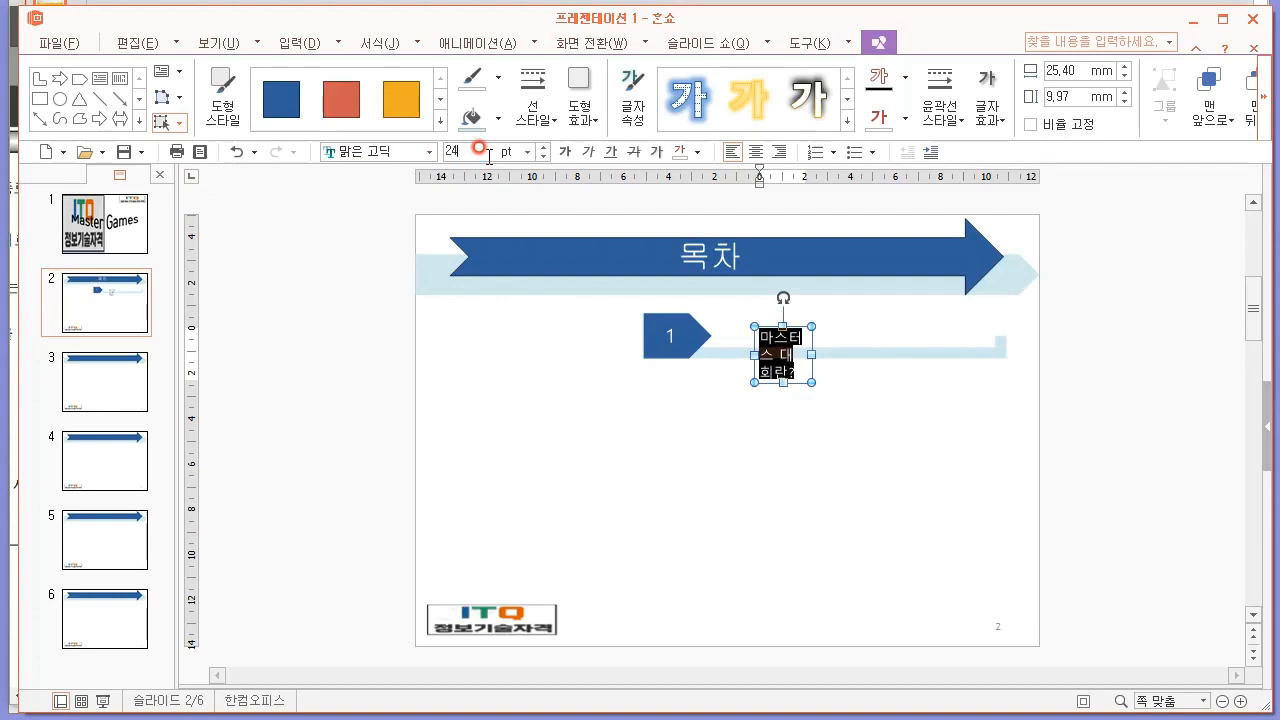
key(Return)
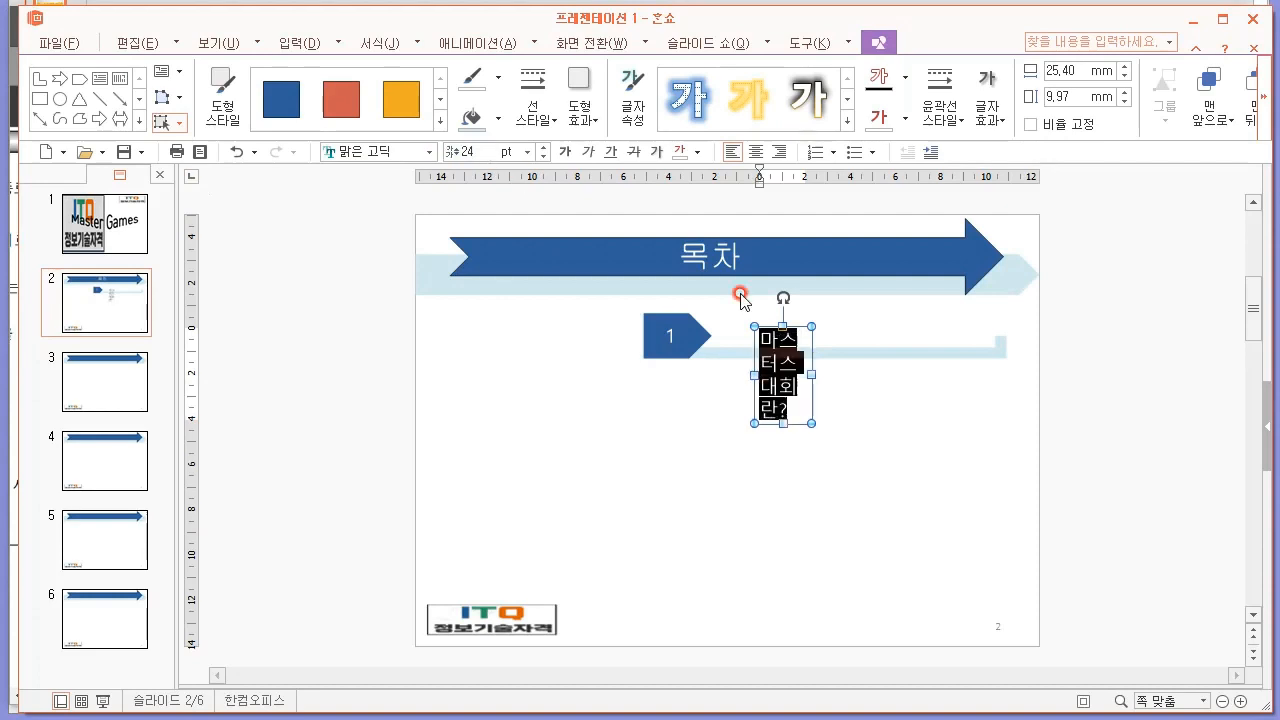
Widen the text box to about 111 mm so the entry fits one line, and place it just above the underline.
click(814, 367)
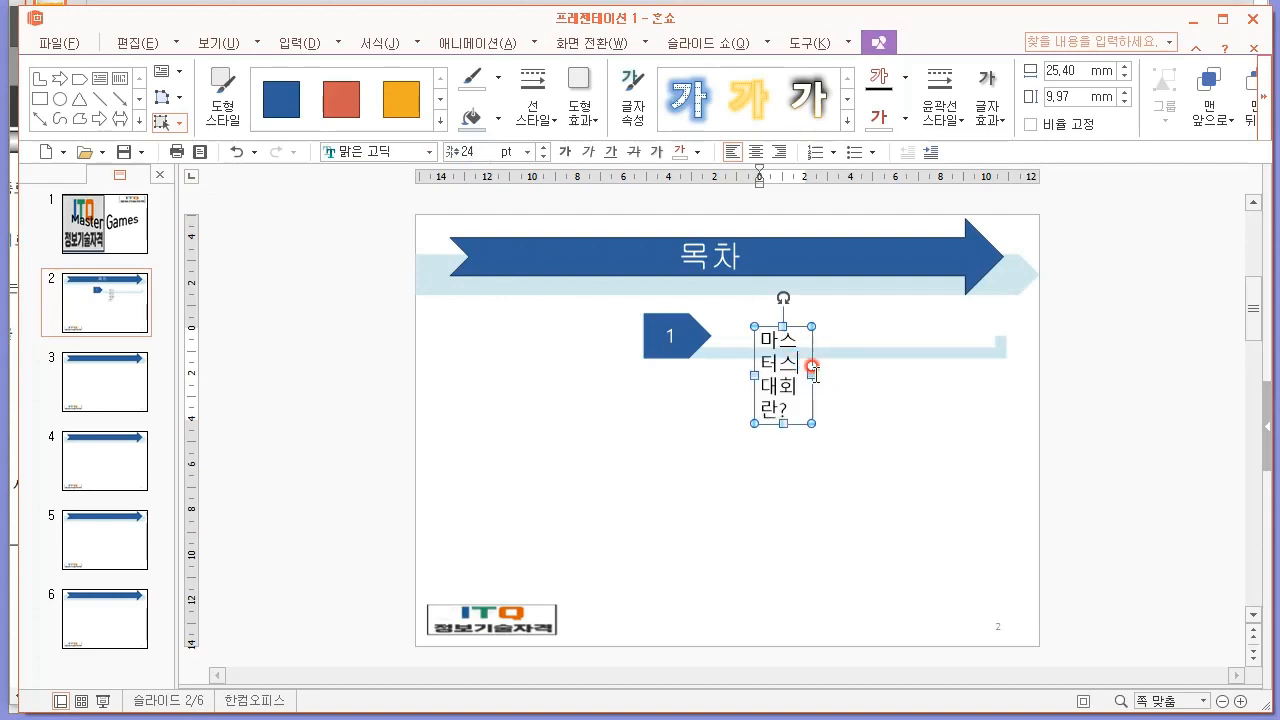
drag(806, 320, 1005, 326)
drag(909, 320, 882, 296)
click(865, 447)
click(814, 318)
Duplicate the pentagon, underline and text box together straight down to make four evenly aligned contents rows.
drag(1026, 372, 615, 287)
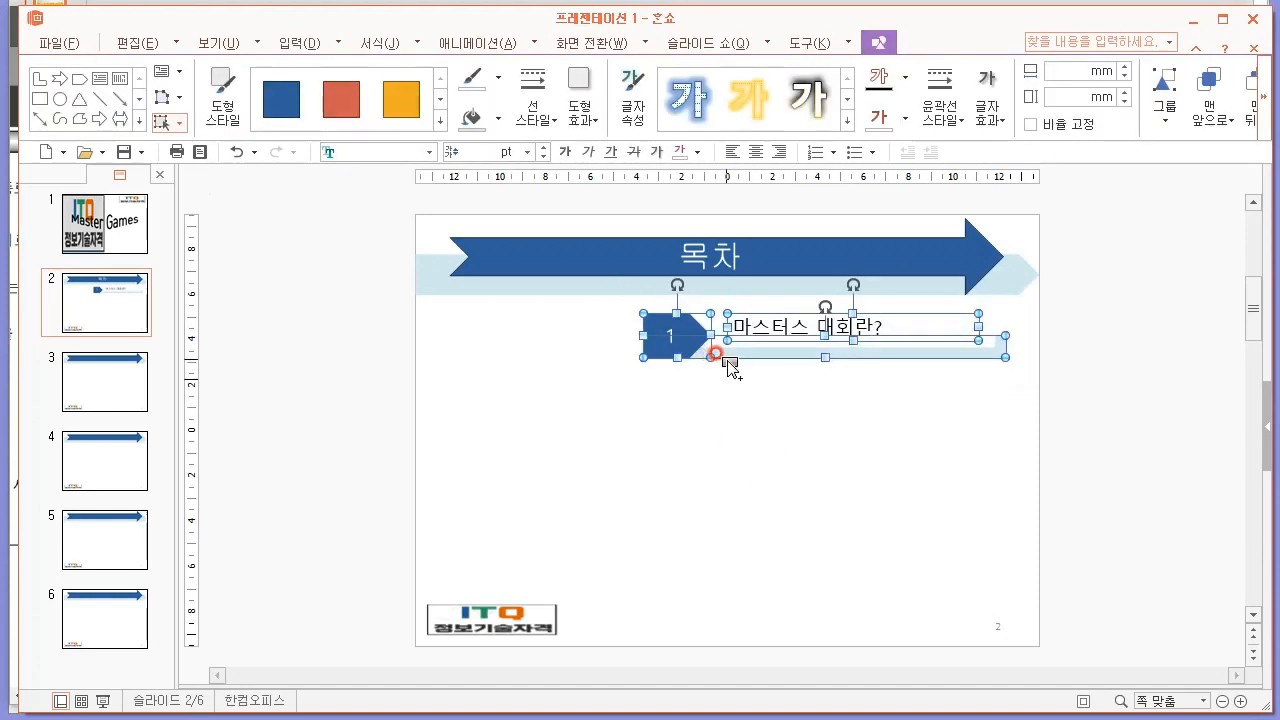
drag(729, 358, 726, 430)
drag(726, 430, 722, 570)
Renumber the pentagon markers of the copied rows as 2, 3 and 4.
click(656, 406)
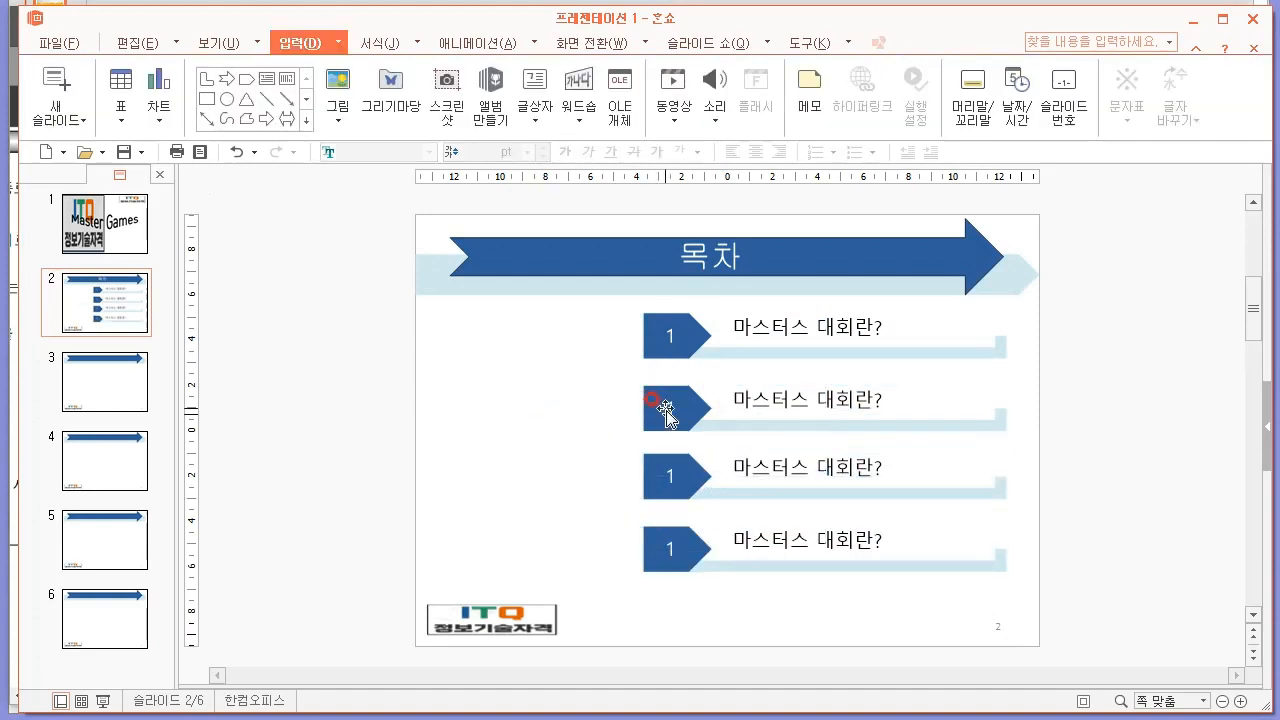
double_click(668, 406)
text(2)
click(660, 488)
double_click(672, 479)
text(3)
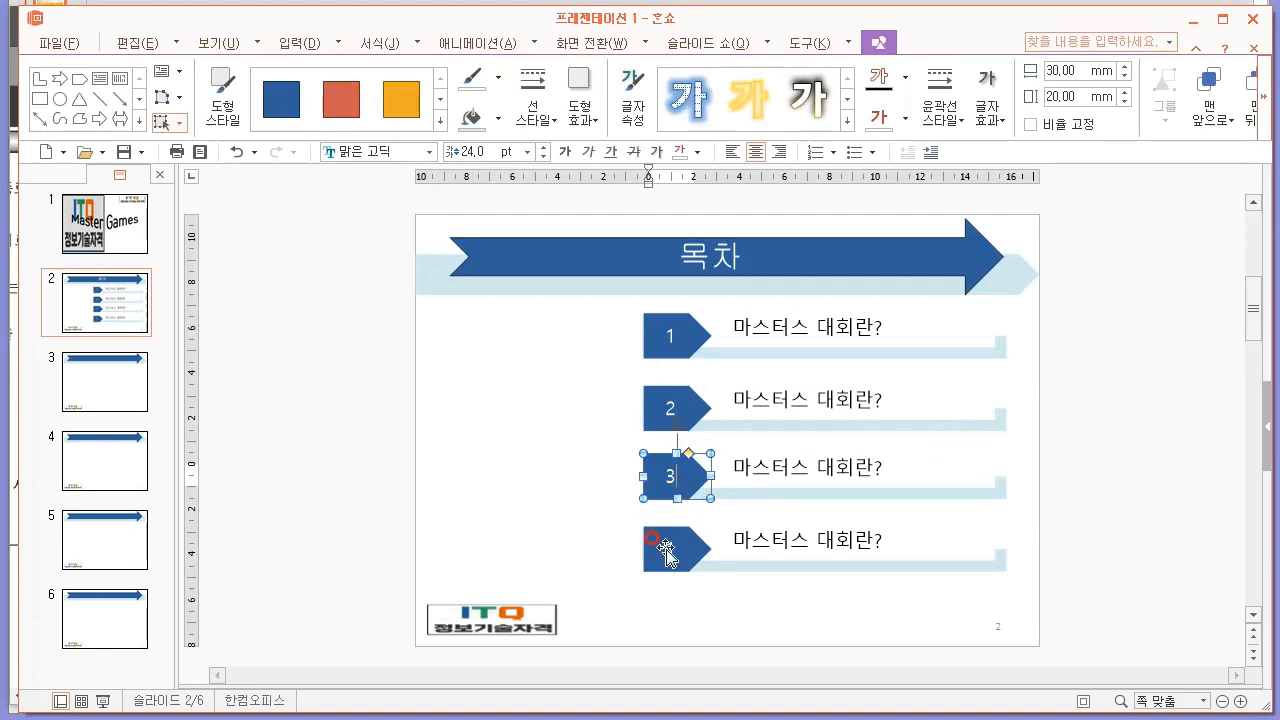
drag(663, 547, 678, 548)
double_click(679, 549)
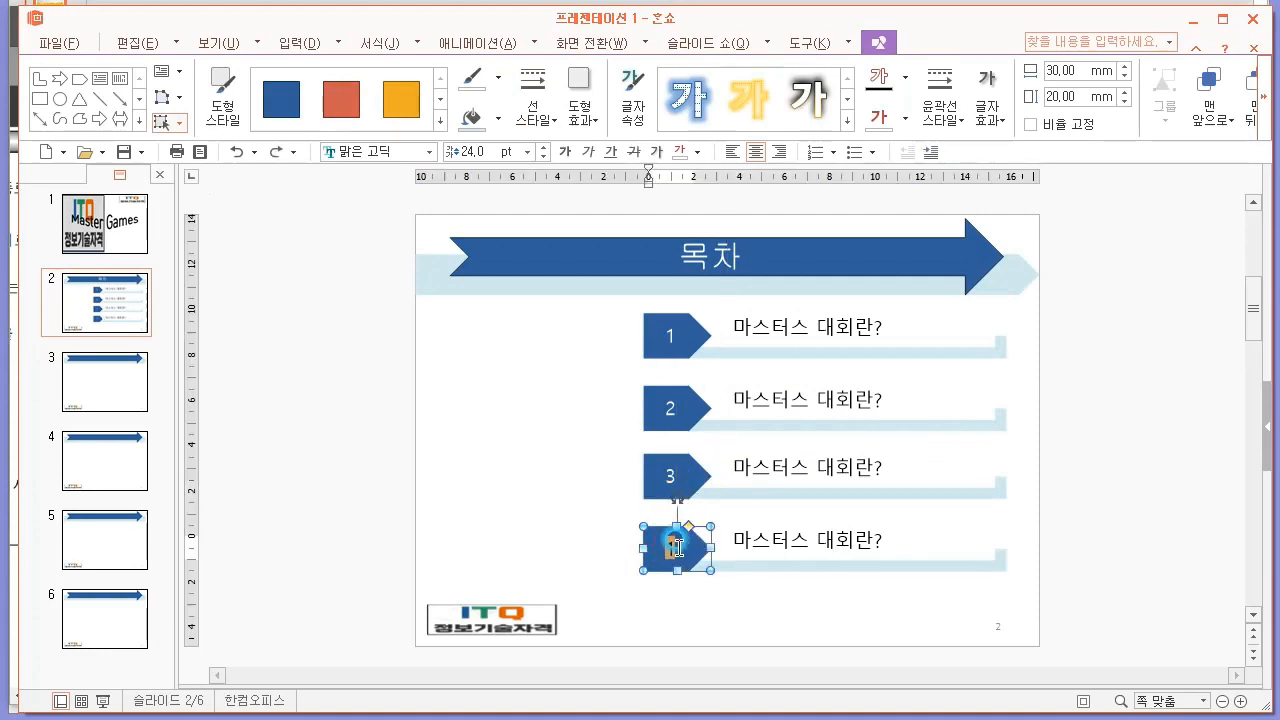
text(4)
click(594, 546)
Switch to Notepad and add the note "- Ctrl + Shift + 드래그 : 라인에 맞게 복사, 붙여넣기".
key(alt+Tab)
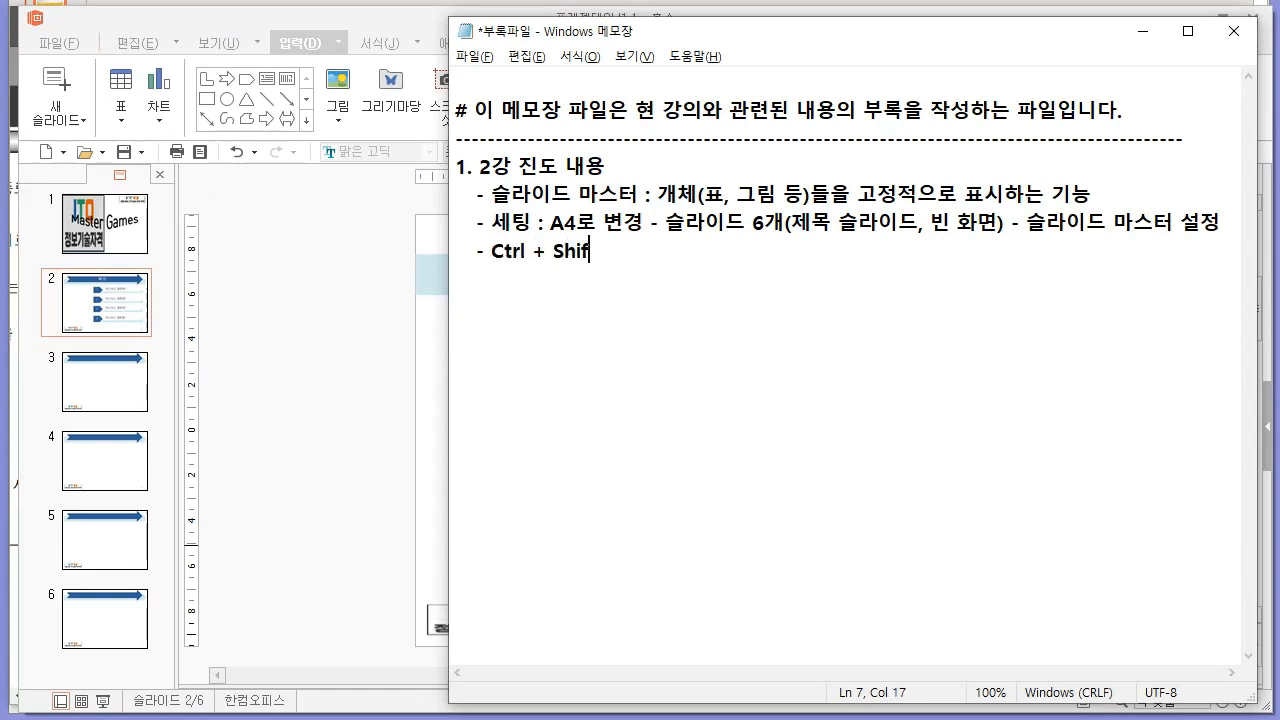
text(Ctrl + Shift + 드래그 : 라인)
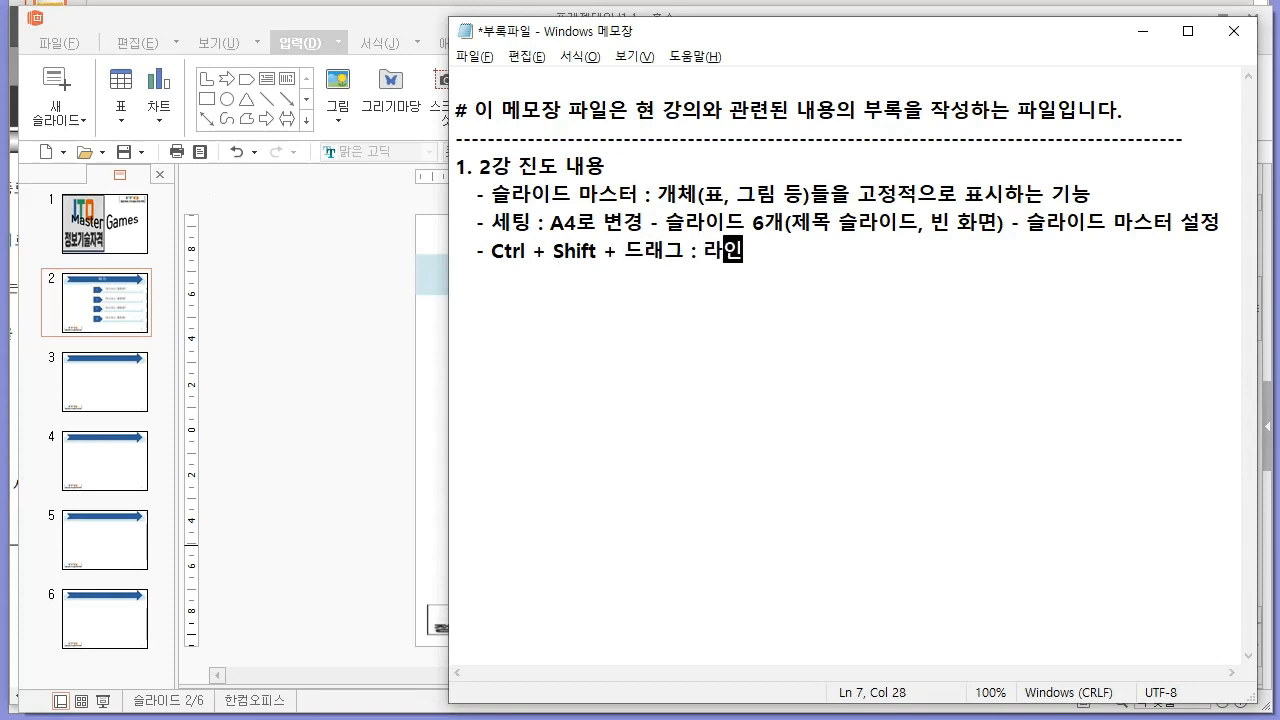
text(에 맞게 복사, 붙연허)
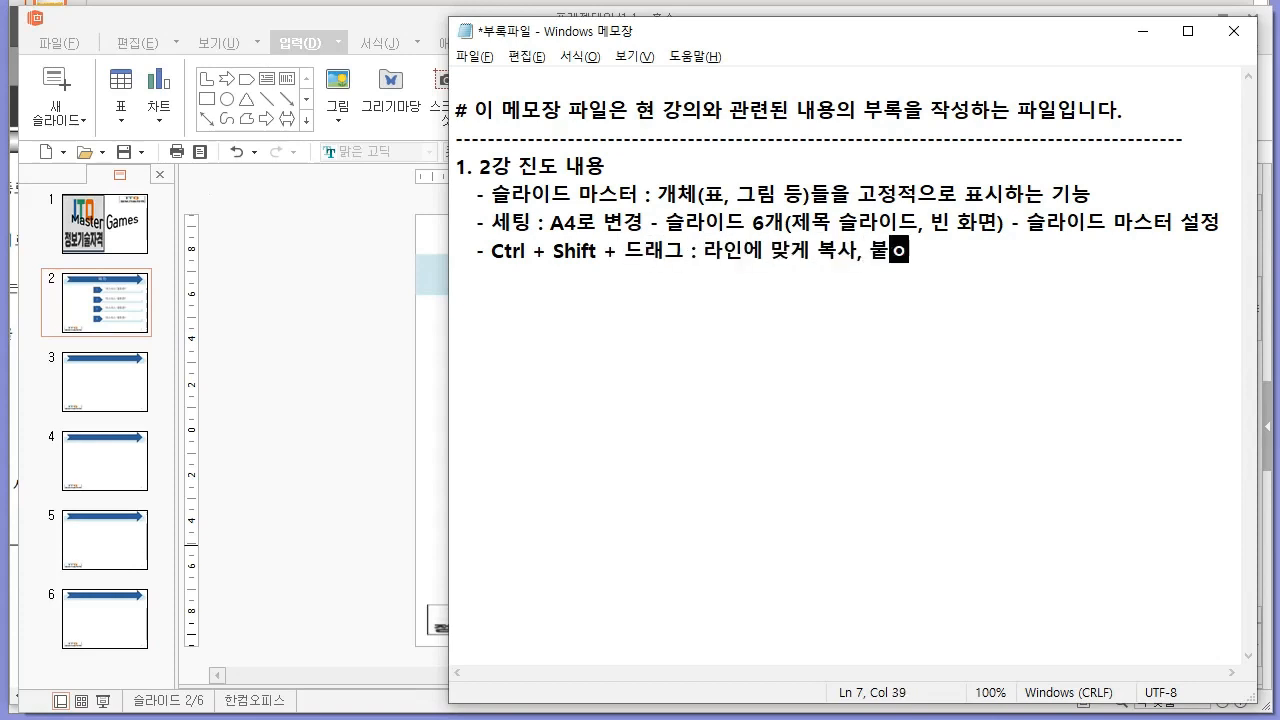
text(기)
key(Return)
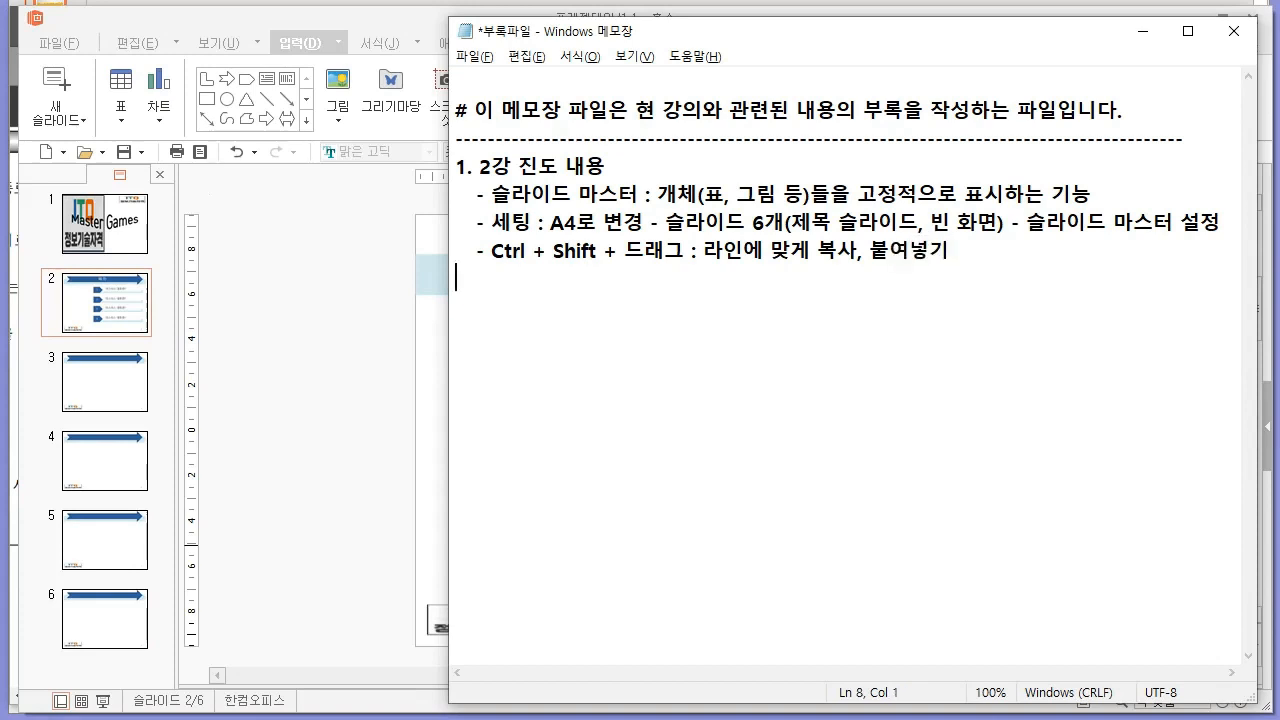
key(alt+Tab)
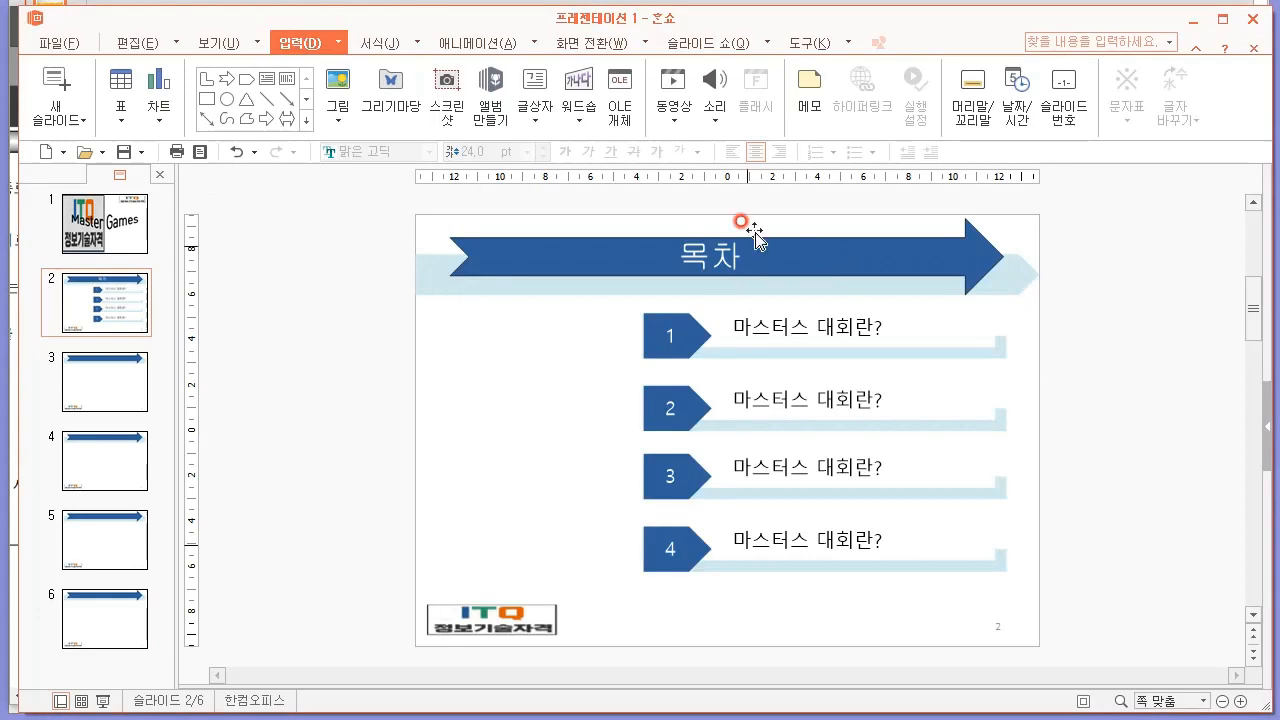
Replace the second row's text with "마스터스대회의 참가종목", following the PDF sample.
triple_click(789, 403)
key(alt+Tab)
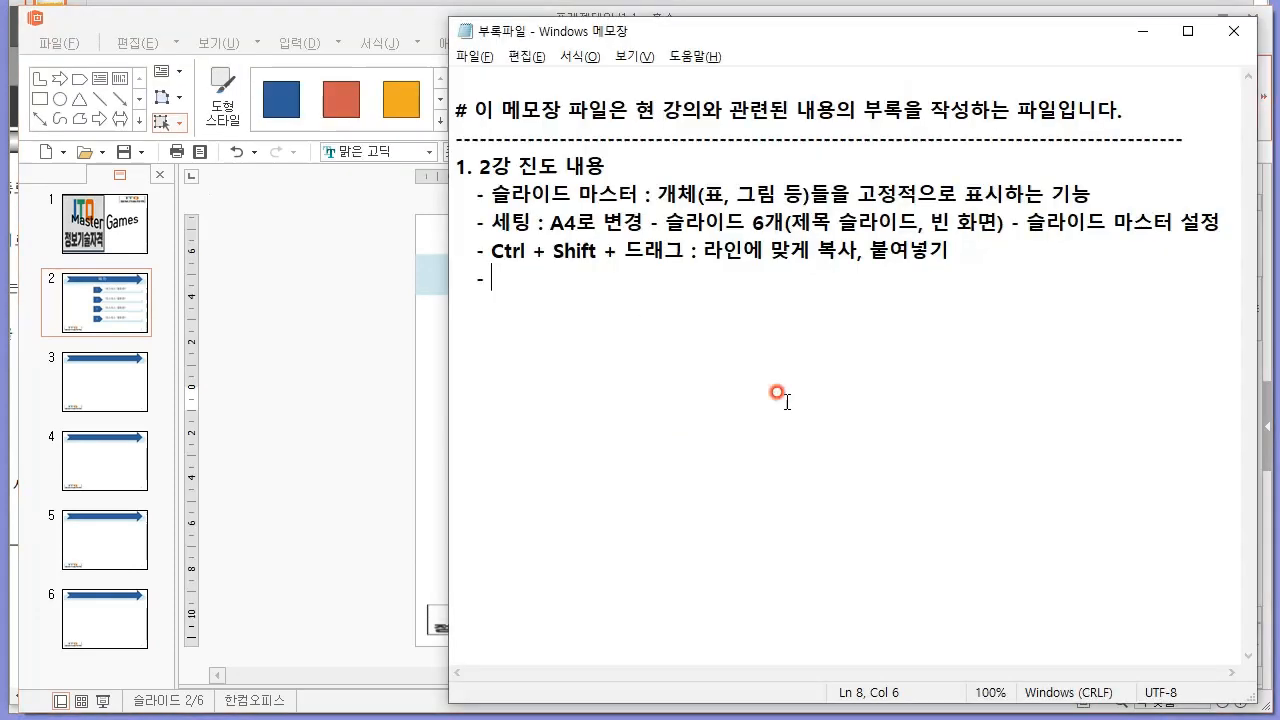
key(alt+Tab)
key(alt+Tab)
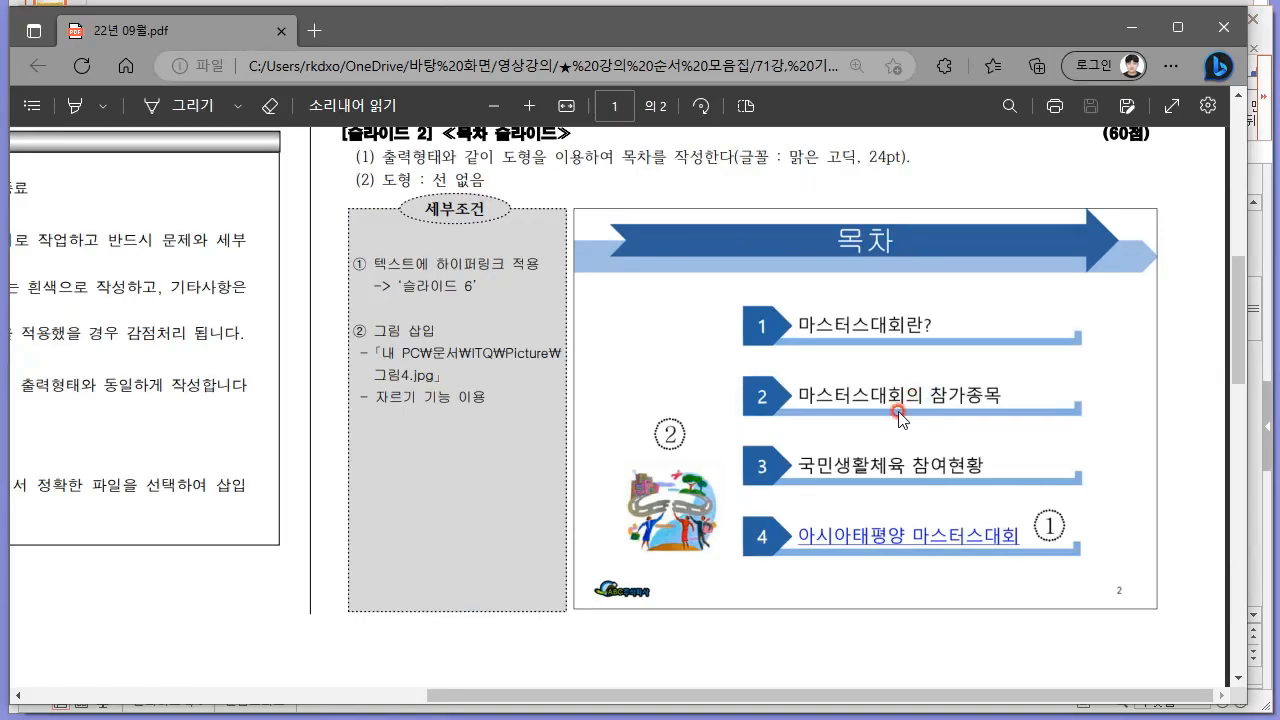
key(alt+Tab)
text(마스터스대회의 참가종목)
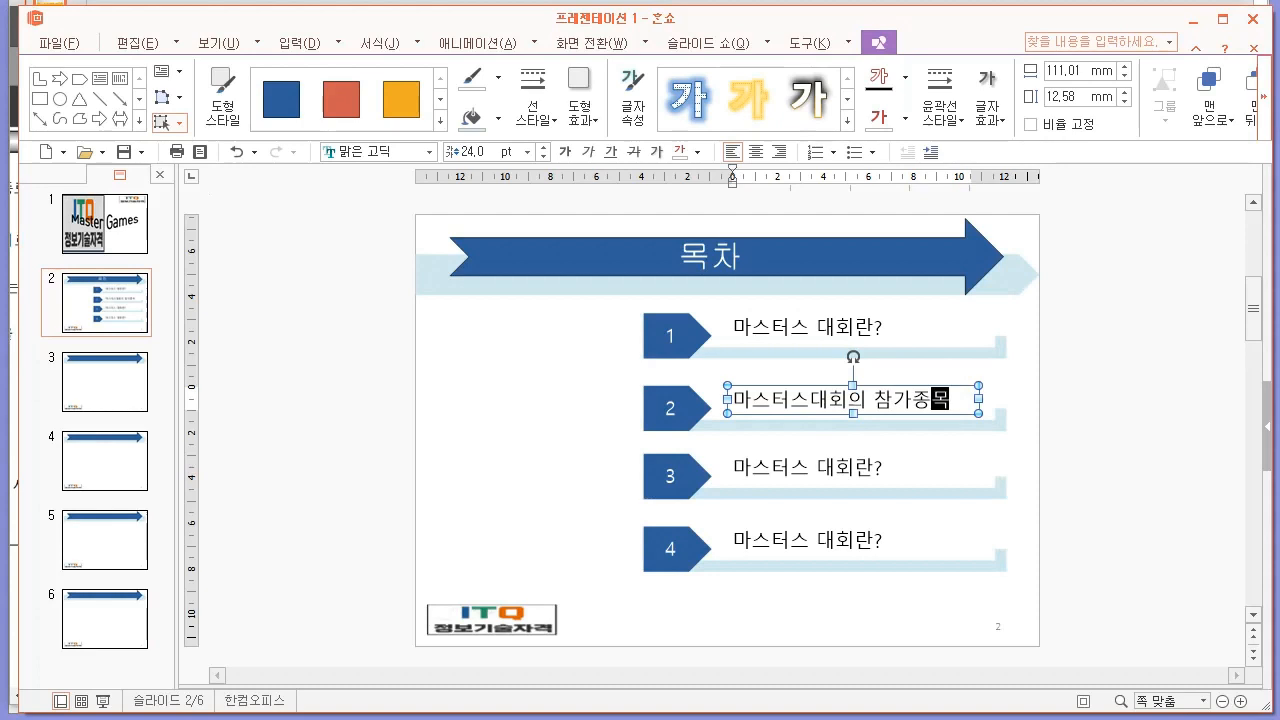
Replace the third row's text with "국민생활체육 참여현황", following the PDF sample.
click(798, 457)
triple_click(775, 459)
key(alt+Tab)
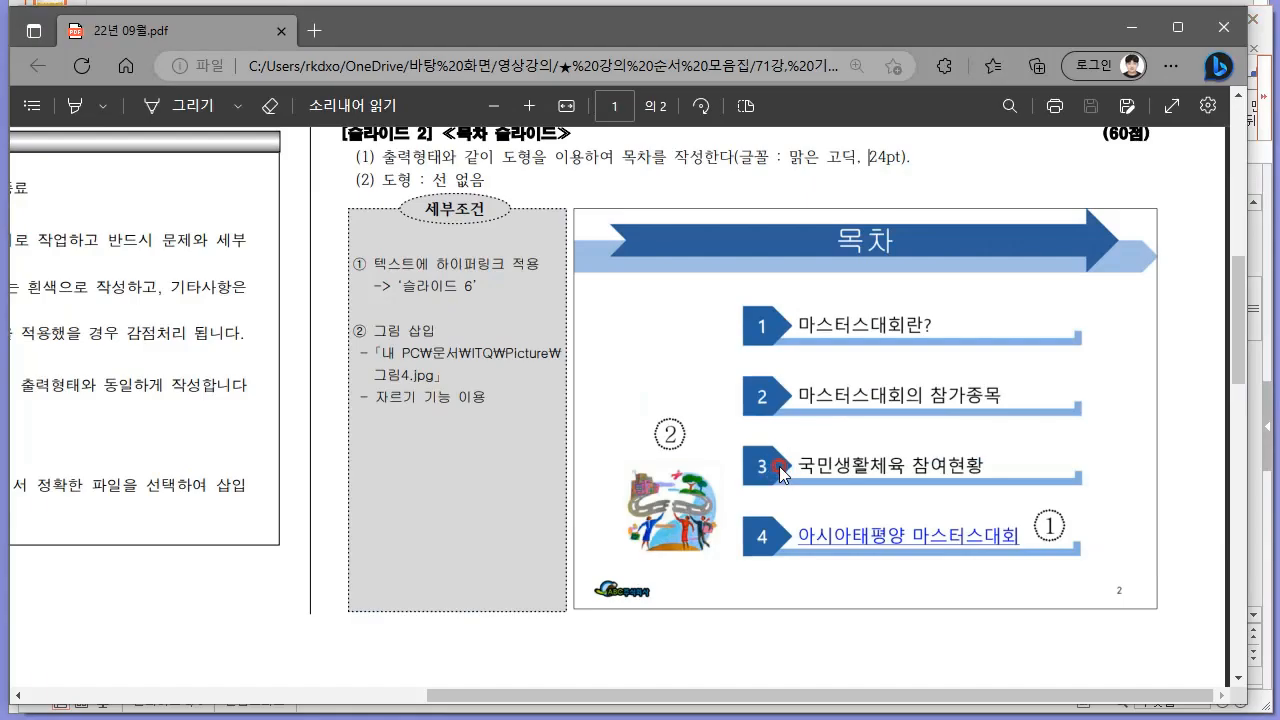
key(alt+Tab)
text(국)
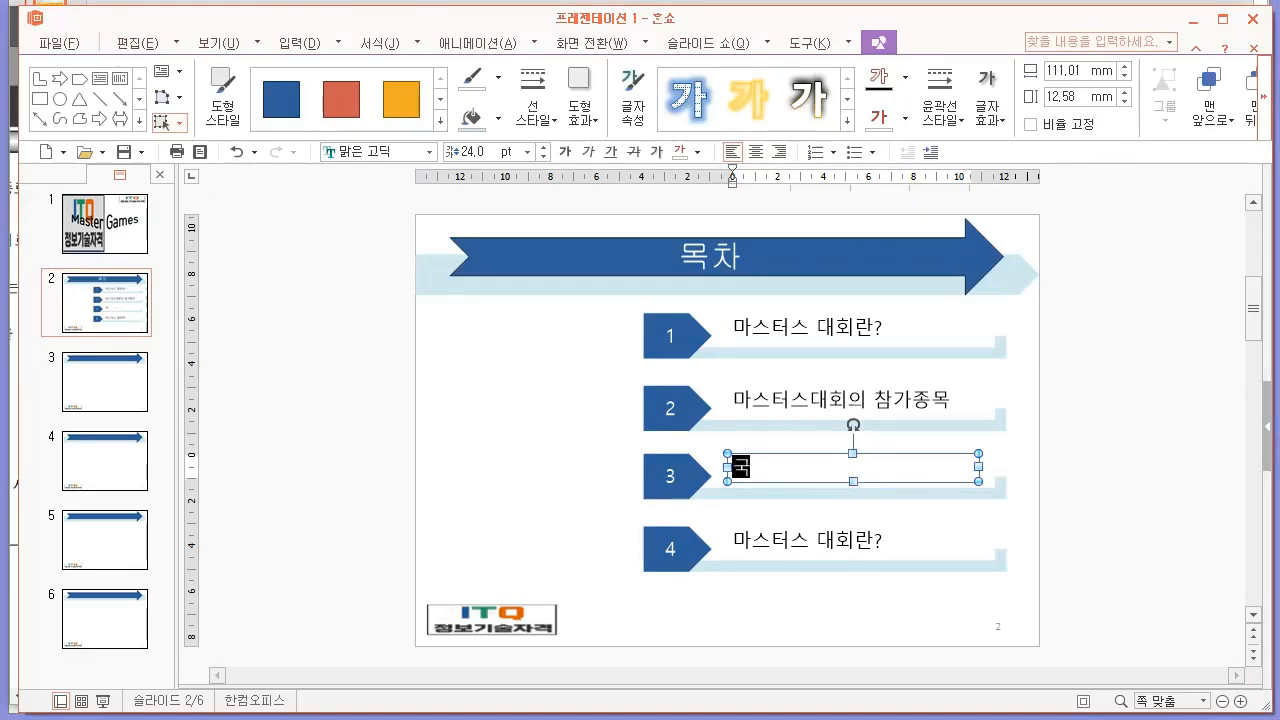
text(민생활체육 ㅊ)
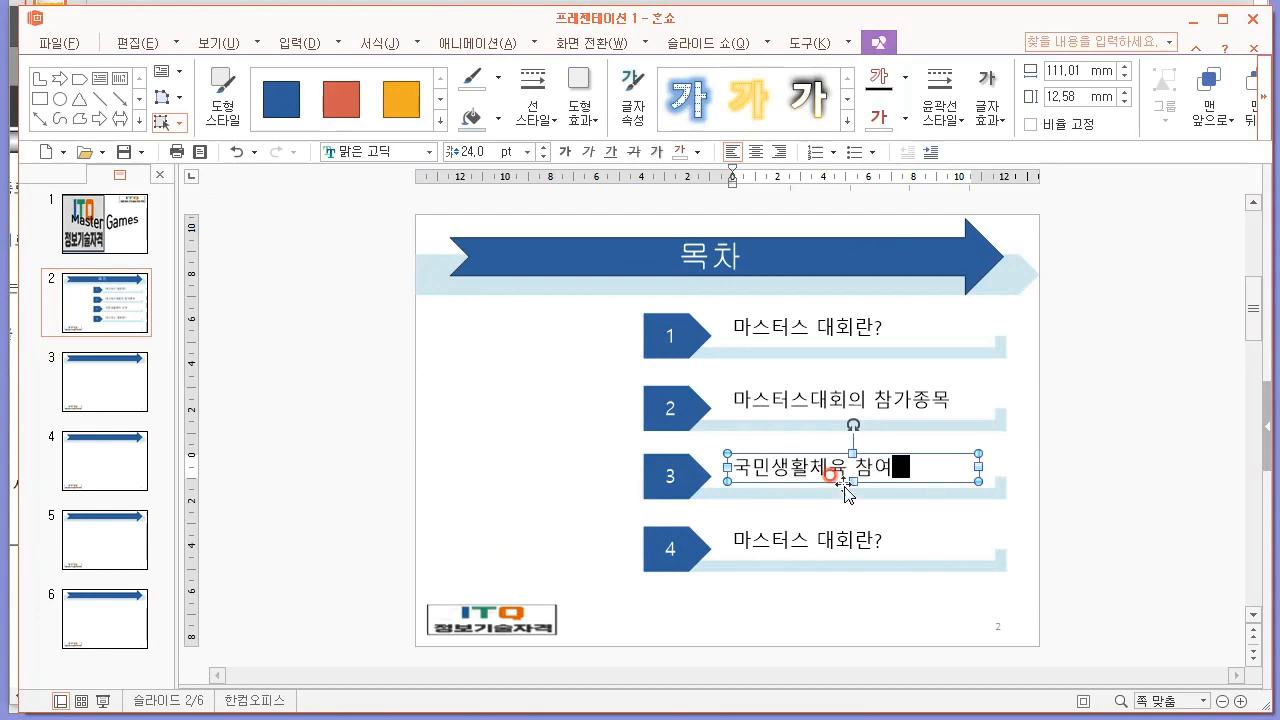
Replace the fourth row's text with "아시아태평양 마스터스대회", following the PDF sample.
click(791, 533)
double_click(791, 538)
click(777, 543)
triple_click(777, 543)
key(alt+Tab)
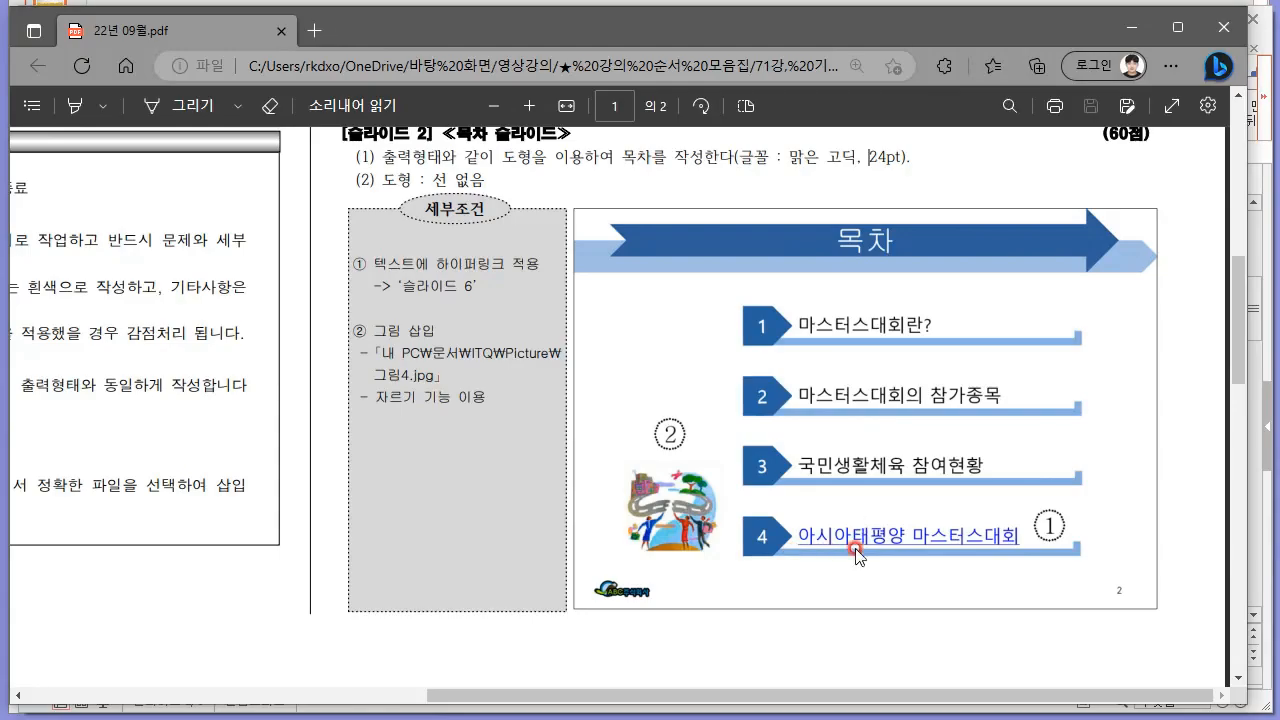
key(alt+Tab)
text(아)
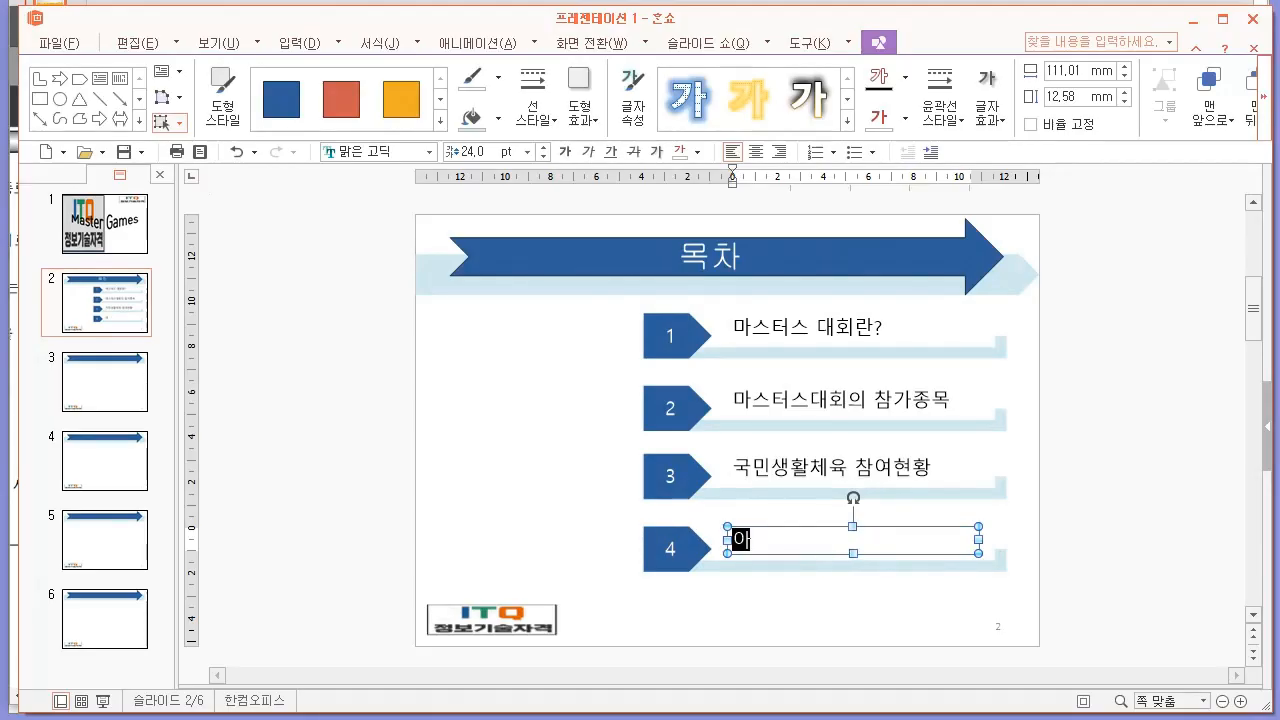
text(시아탶평양)
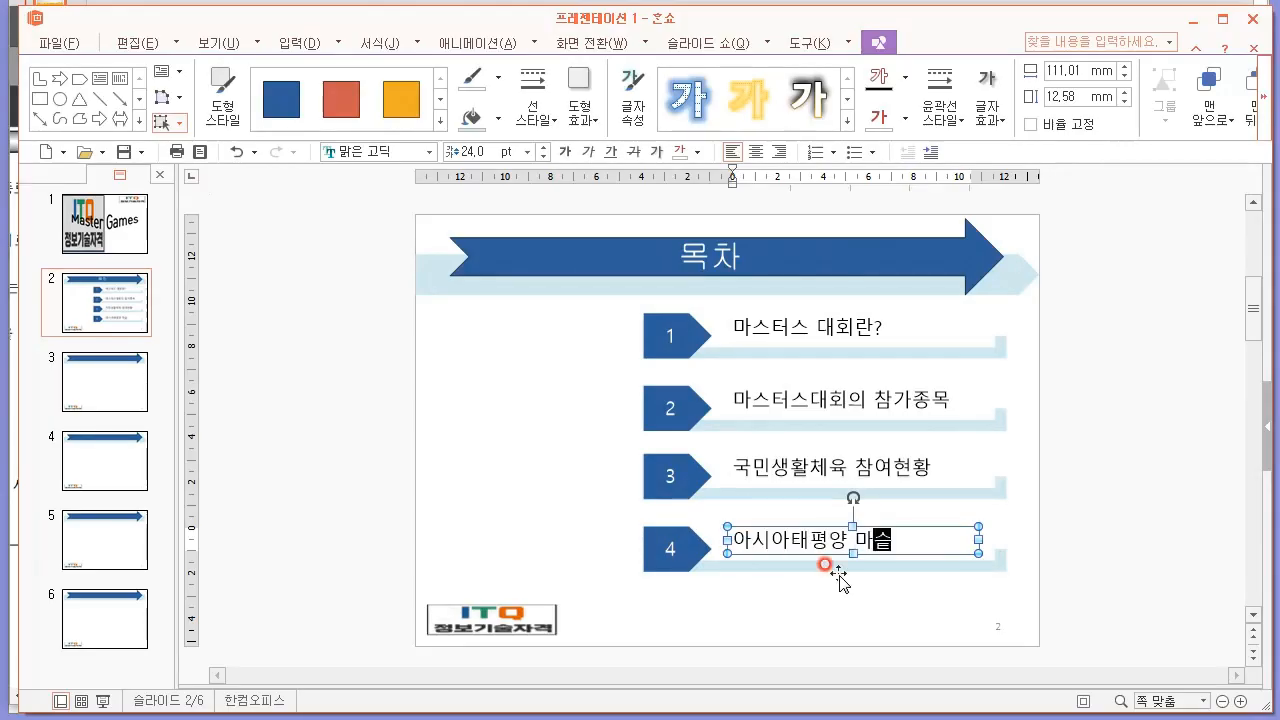
text( 마스터스대회)
click(1097, 443)
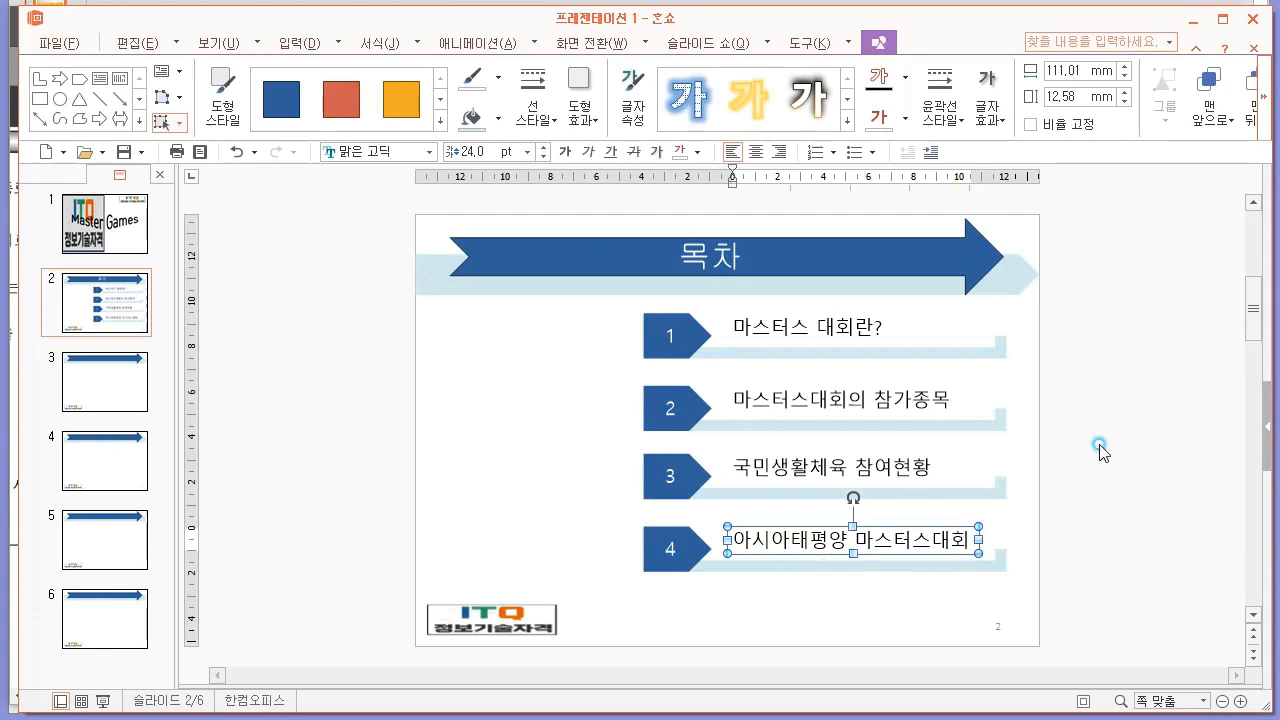
Insert the picture "ITQ 사진.png" from the 샘플 folder on slide 2 and place it beside the four entries.
key(alt+Tab)
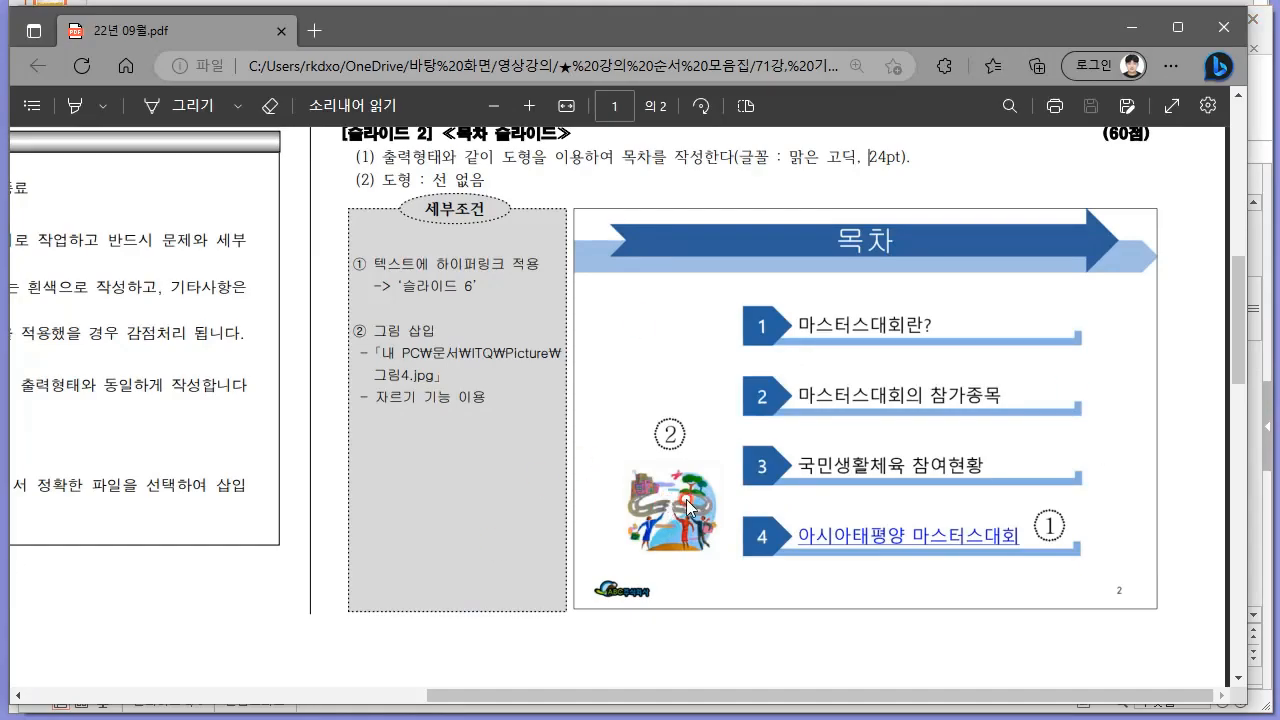
key(alt+Tab)
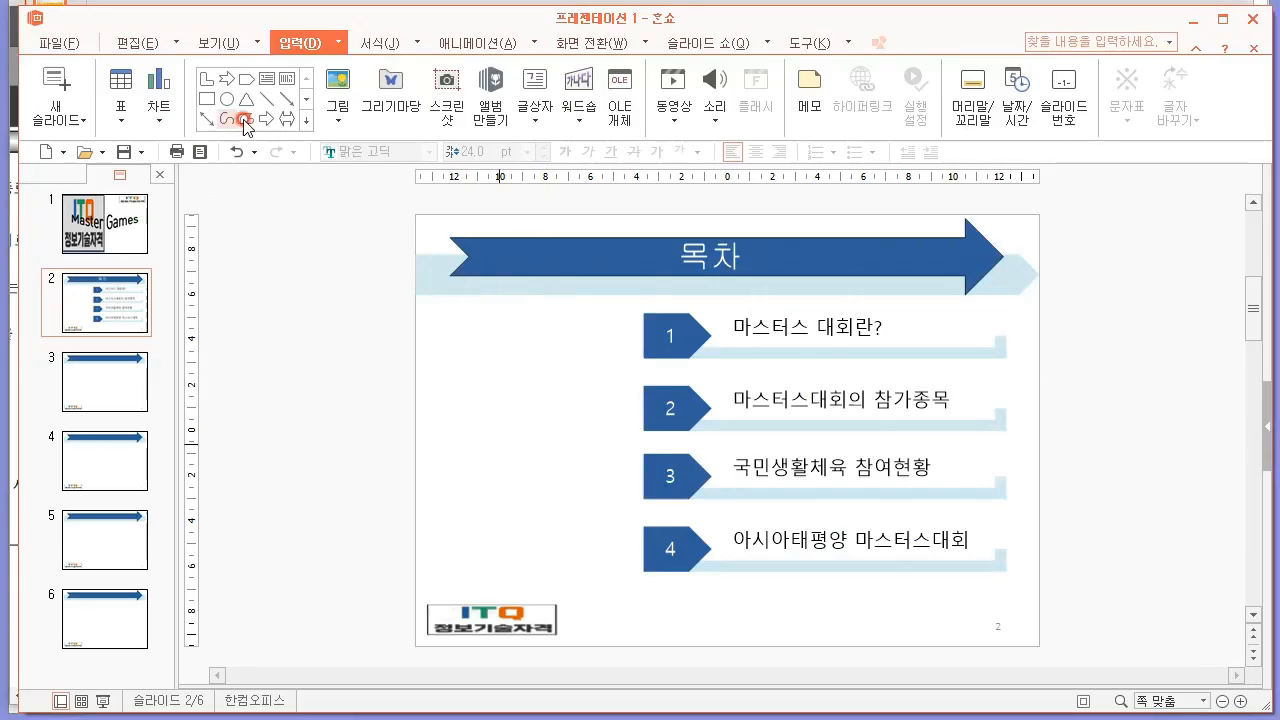
click(338, 118)
click(370, 157)
click(476, 237)
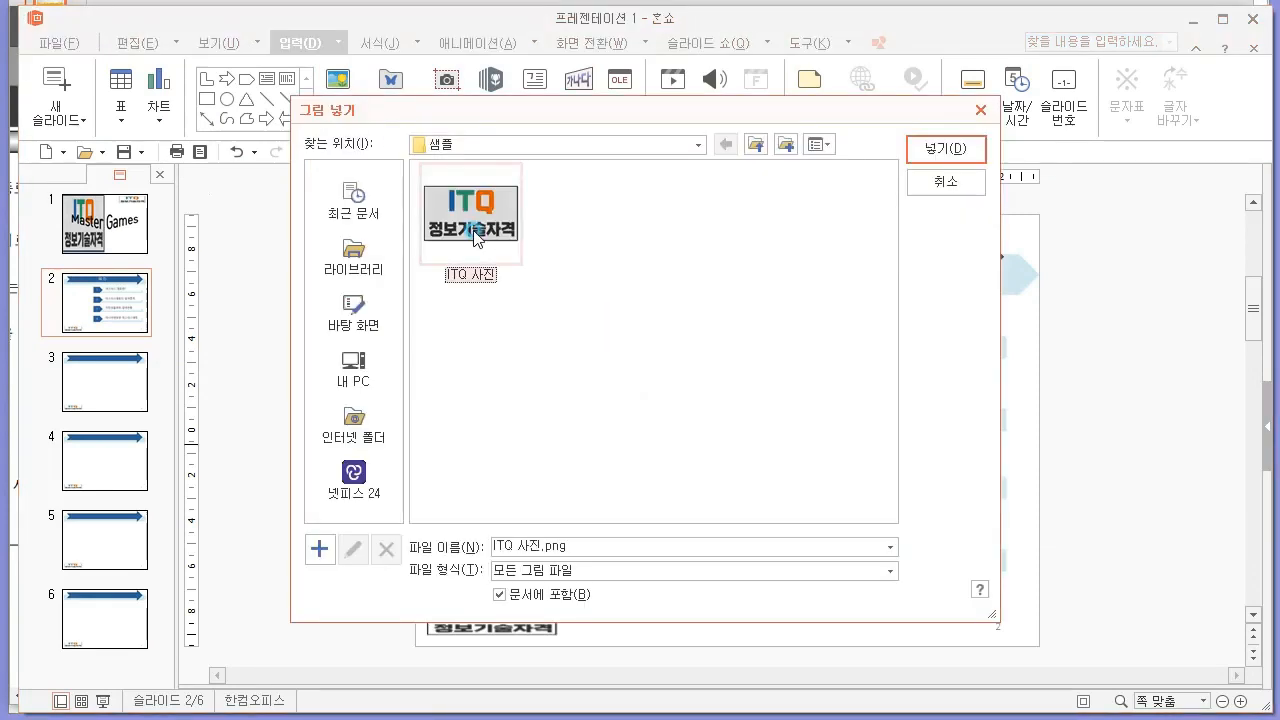
double_click(476, 237)
drag(663, 406, 512, 378)
Shrink the inserted picture to about 83 × 50 mm and move it beside entries 3 and 4, following the PDF sample.
key(alt+Tab)
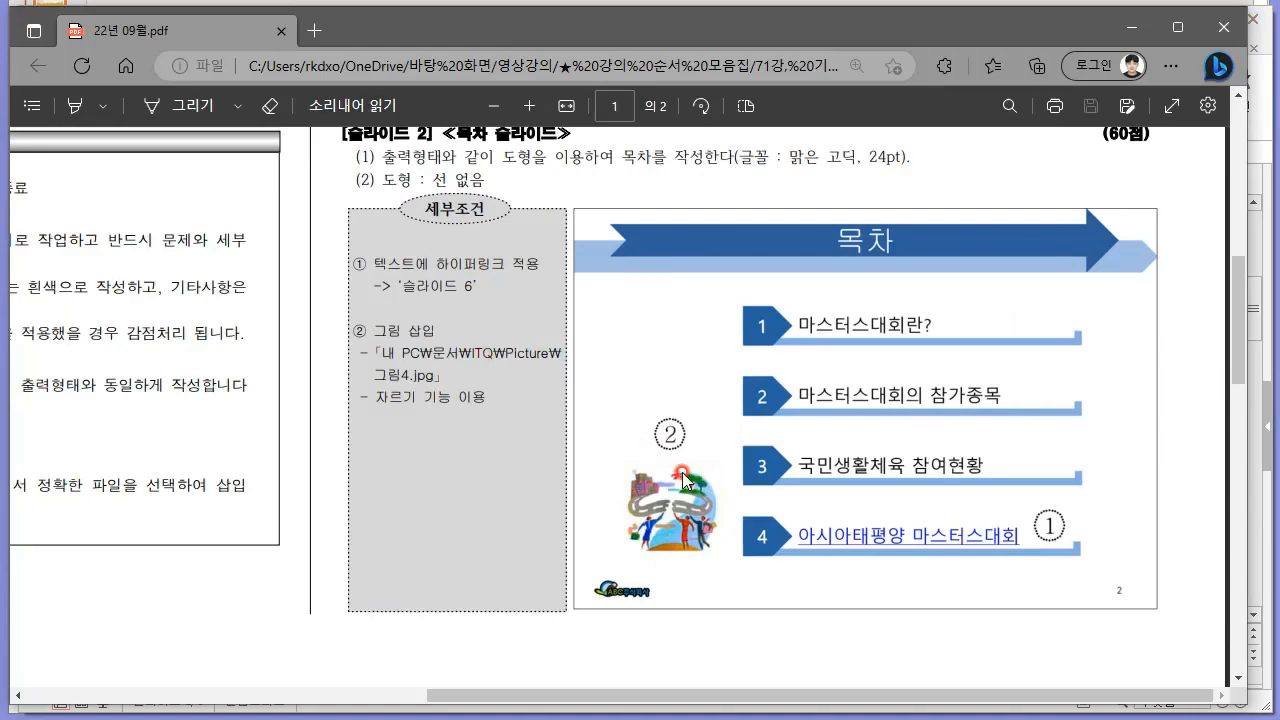
key(alt+Tab)
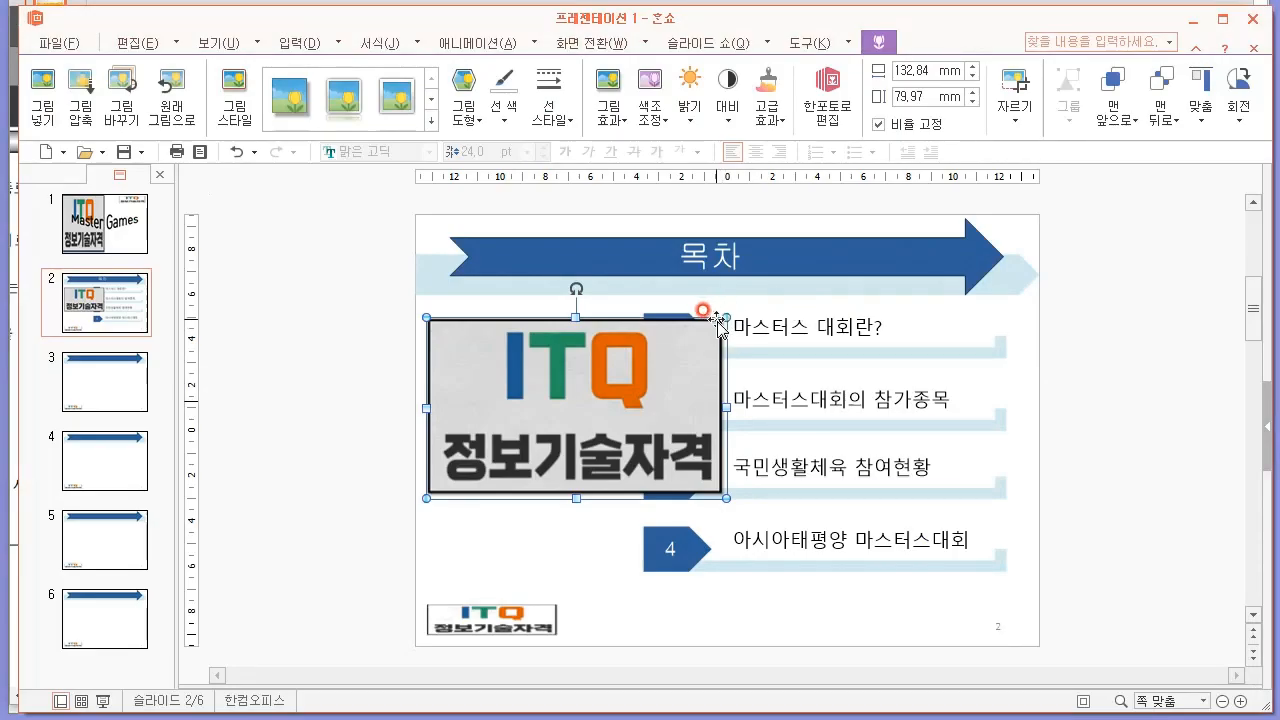
drag(720, 316, 612, 386)
drag(514, 439, 523, 501)
click(325, 372)
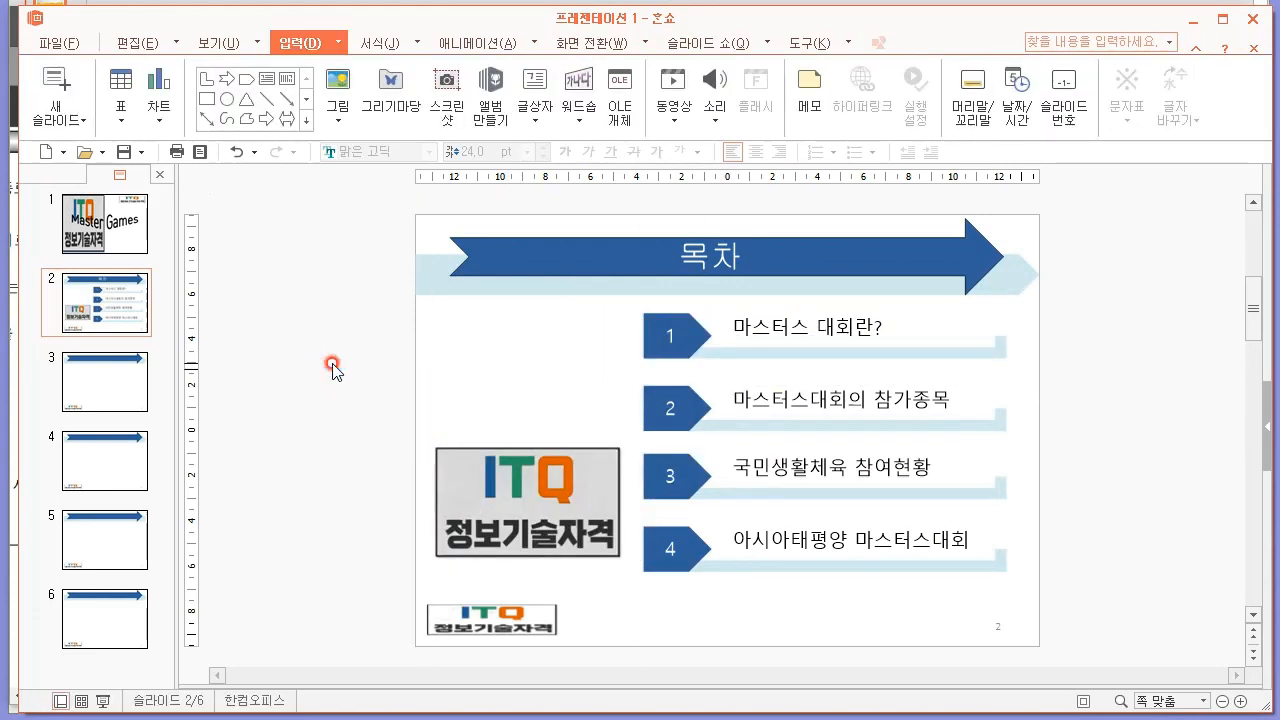
click(538, 448)
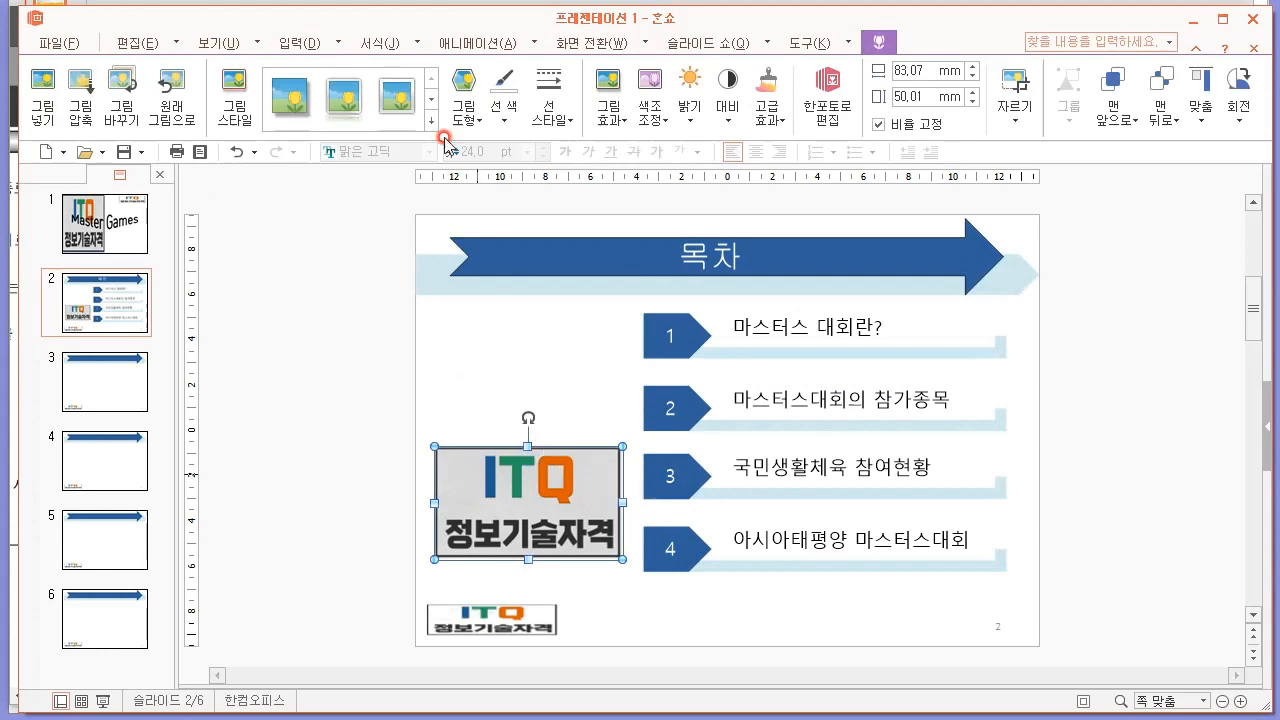
key(ctrl+2)
mouse_move(304, 214)
mouse_down()
mouse_move(440, 515)
mouse_move(560, 242)
mouse_move(305, 215)
mouse_up()
drag(285, 312, 610, 322)
drag(318, 412, 520, 418)
drag(387, 214, 390, 430)
drag(490, 242, 466, 466)
drag(388, 430, 372, 490)
drag(1060, 128, 1048, 58)
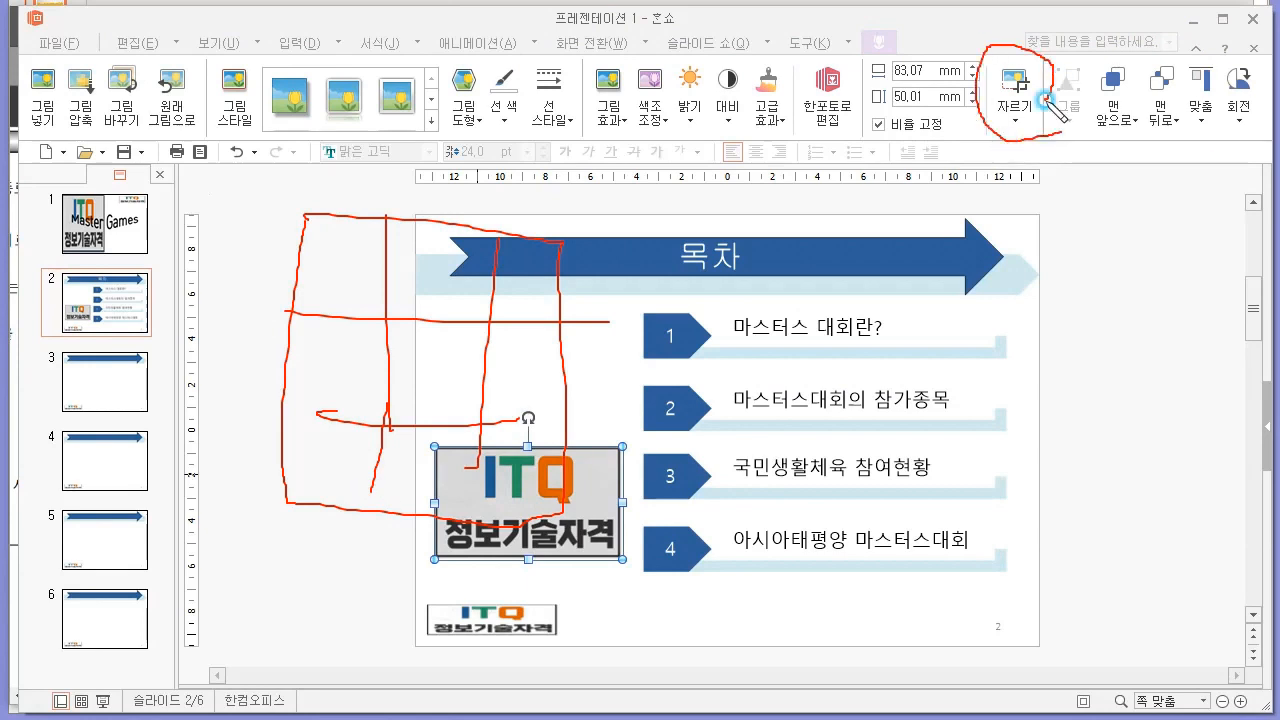
key(Escape)
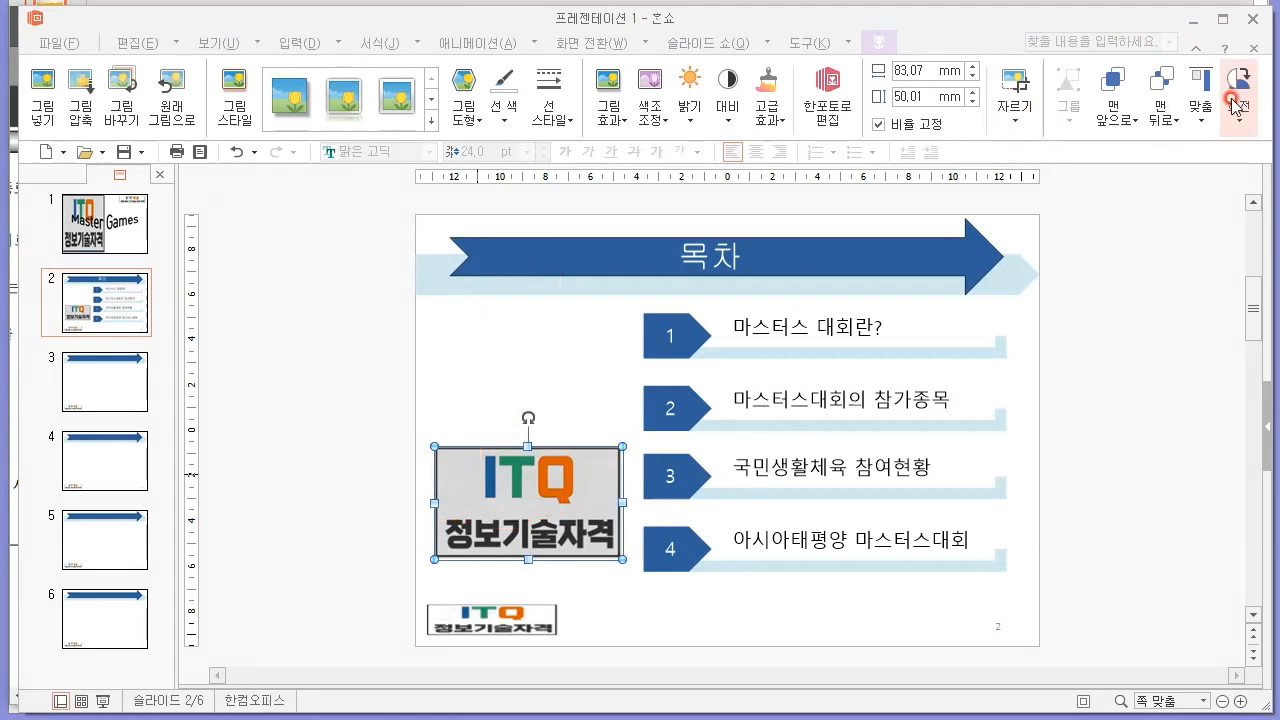
Try cropping the slide 2 picture from its corner to about 57 × 34 mm, and undo the crop.
click(1015, 88)
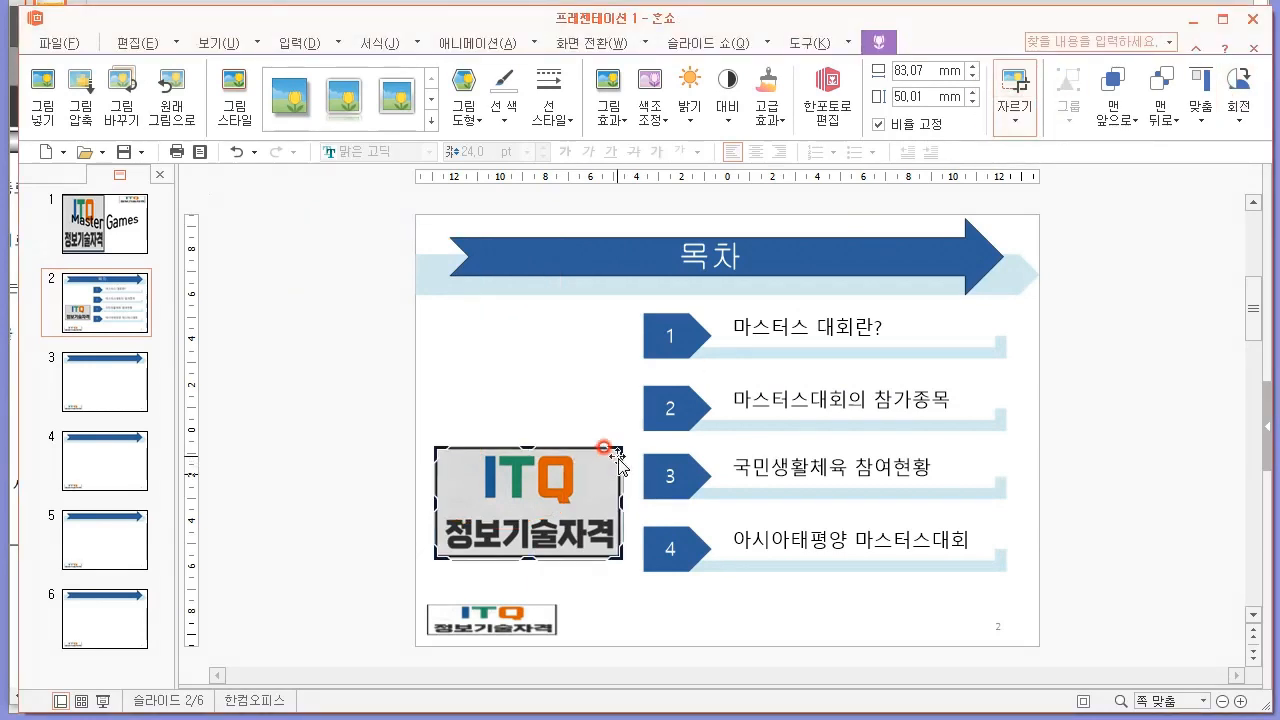
drag(620, 450, 563, 484)
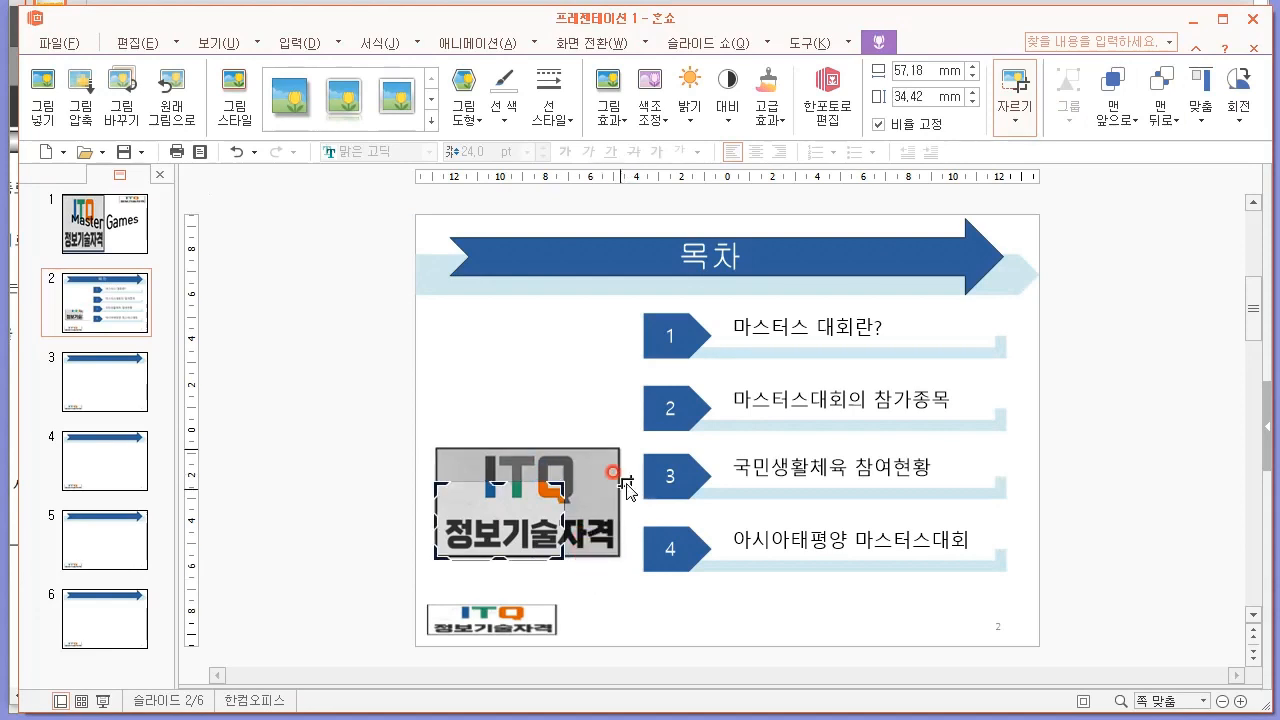
click(1015, 88)
key(ctrl+z)
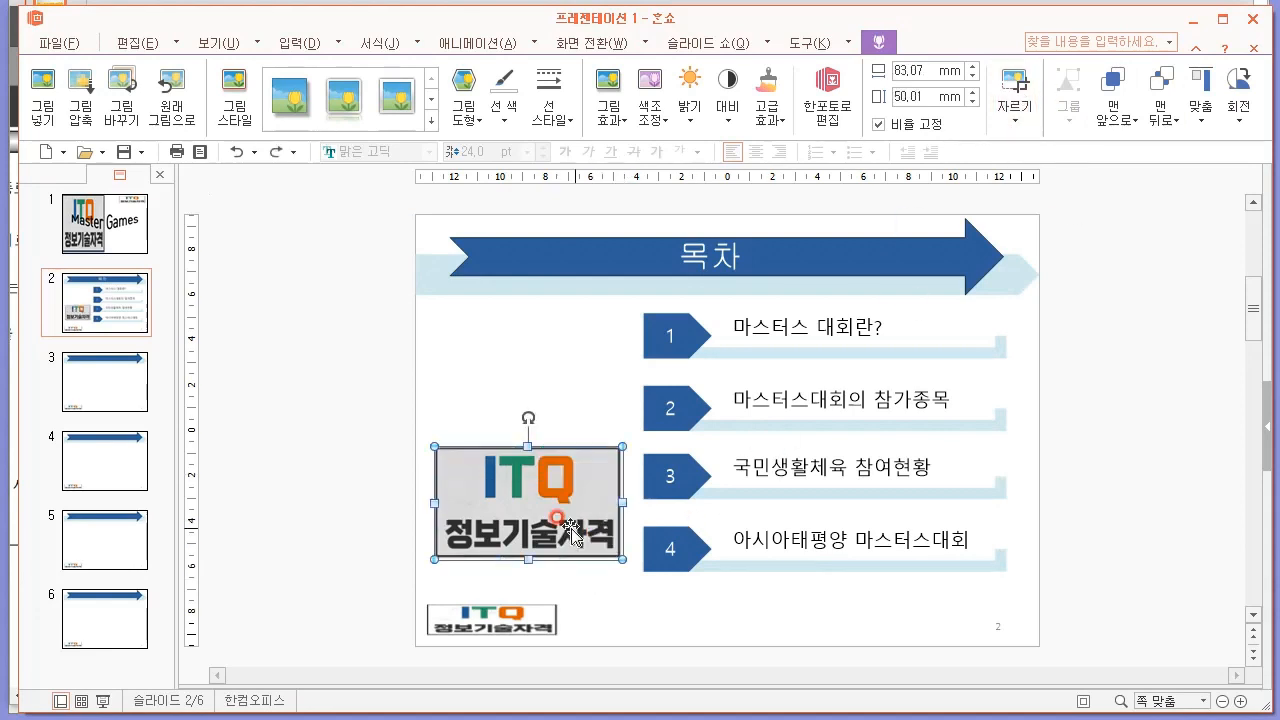
click(306, 424)
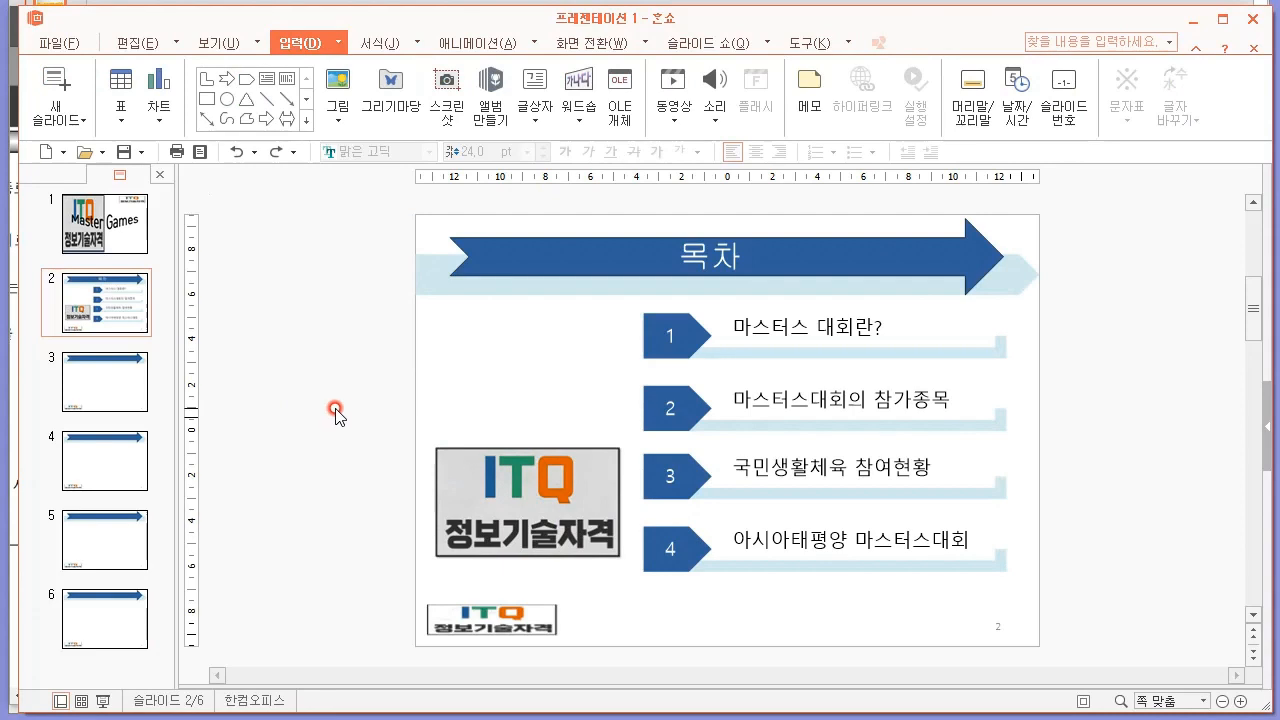
drag(372, 207, 1123, 580)
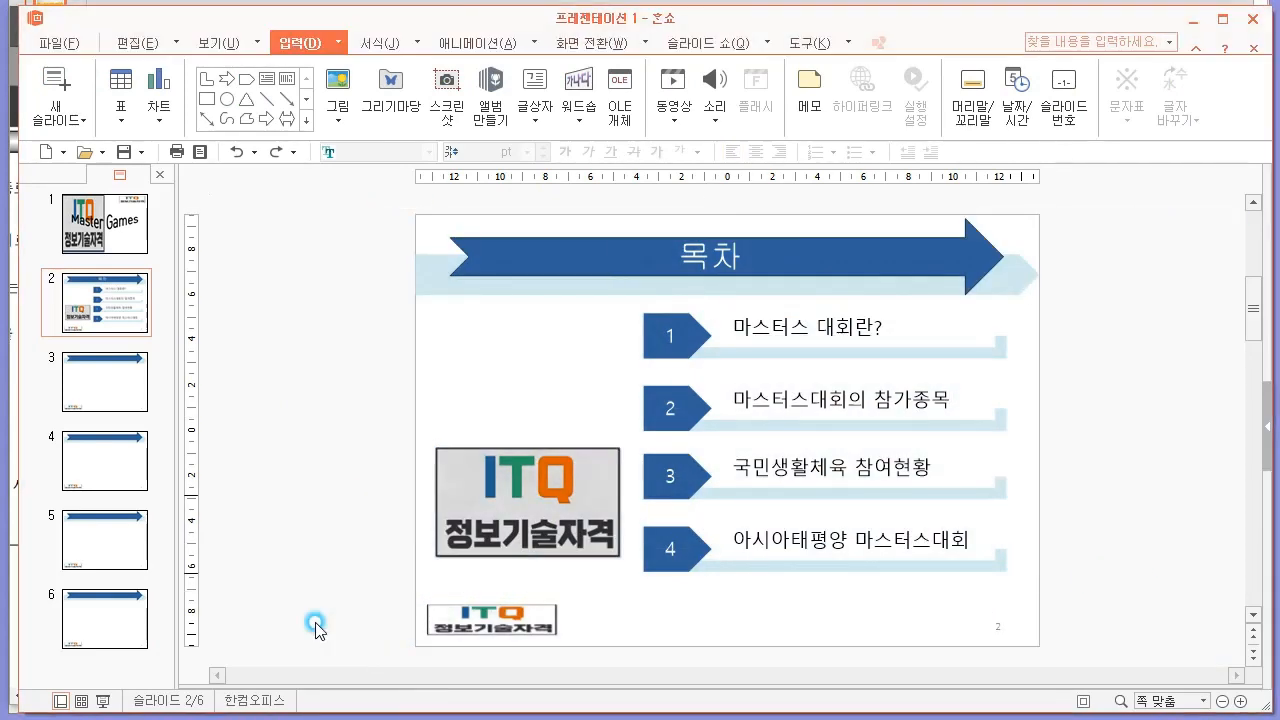
Switch to the exam PDF in Edge and check the hyperlink requirement for slide 2's fourth entry.
key(alt+Tab)
click(614, 437)
scroll(614, 437, up, 1)
scroll(865, 470, down, 2)
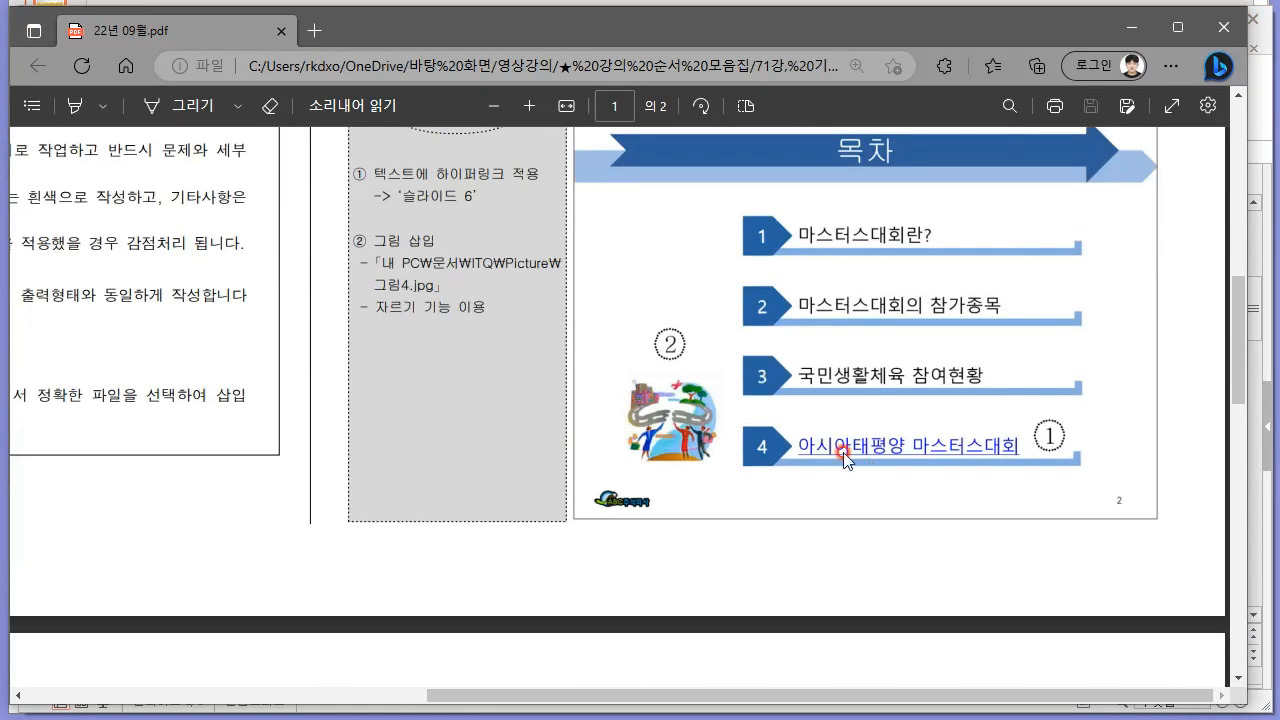
drag(402, 196, 491, 195)
click(597, 277)
key(alt+Tab)
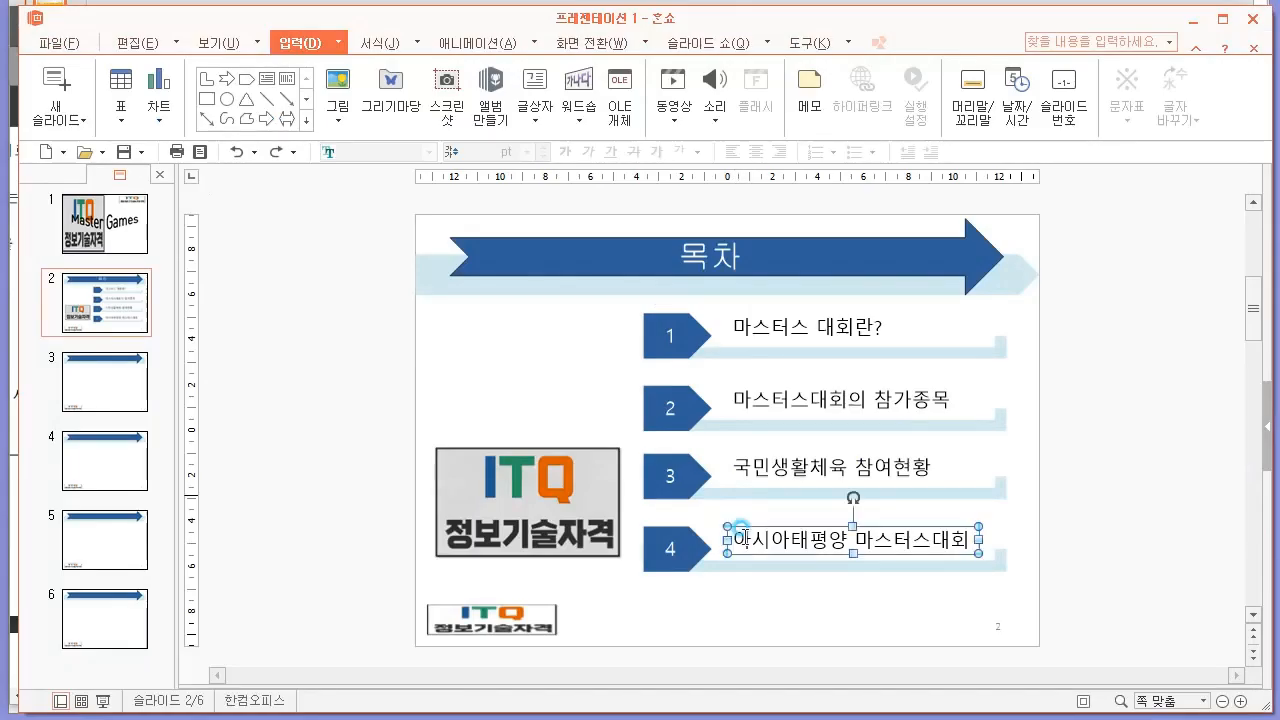
Switch to 한쇼 and hyperlink the fourth entry's text "아시아태평양 마스터스대회" to 슬라이드 6 in the current document.
drag(742, 545, 957, 543)
right_click(907, 538)
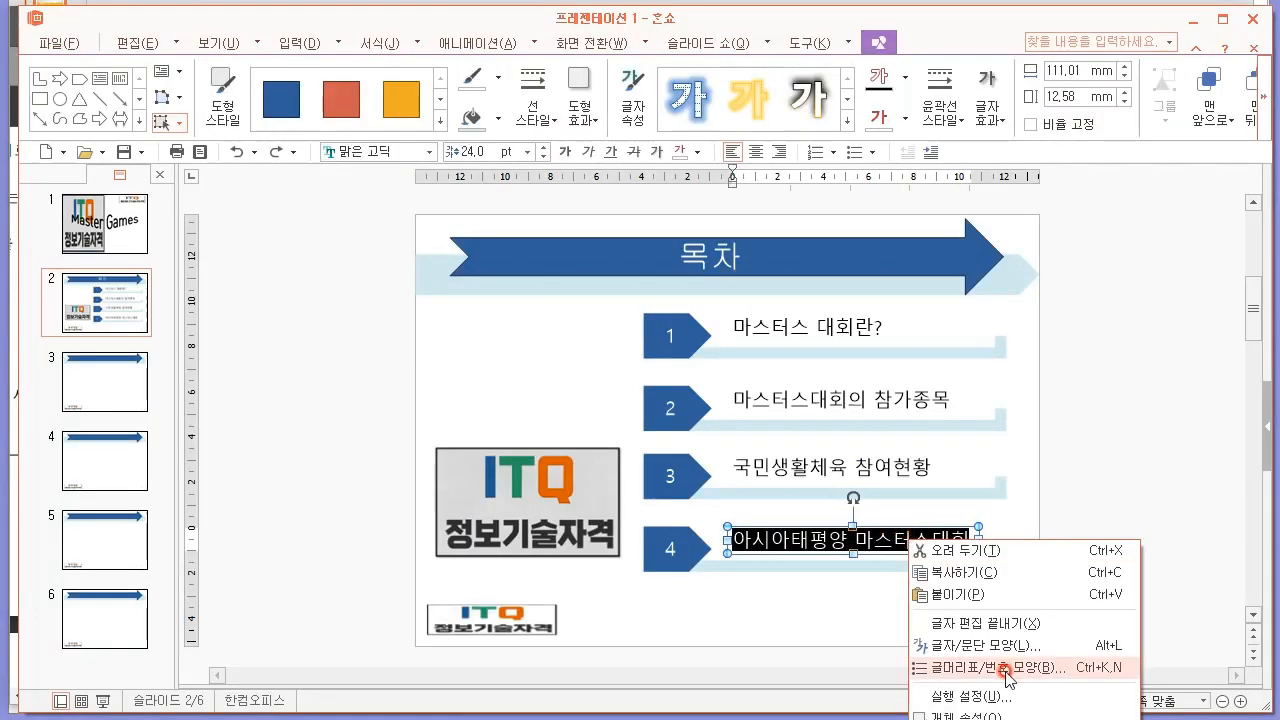
click(918, 610)
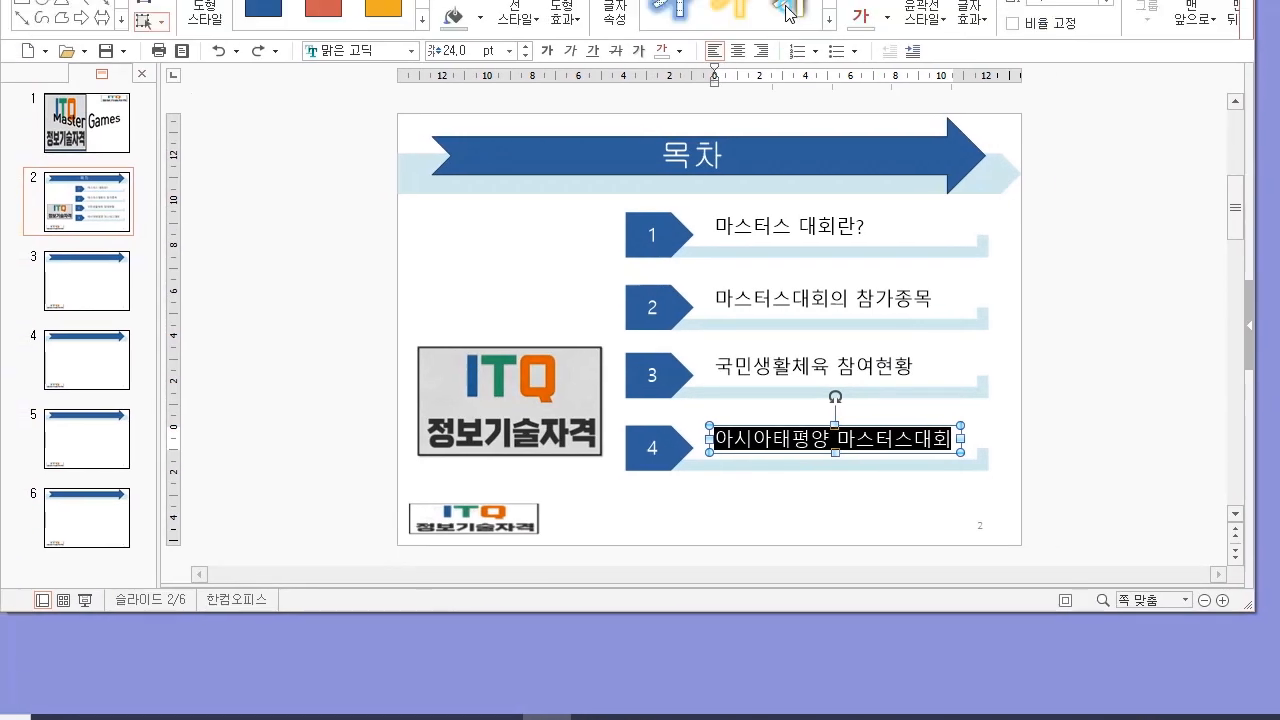
right_click(852, 436)
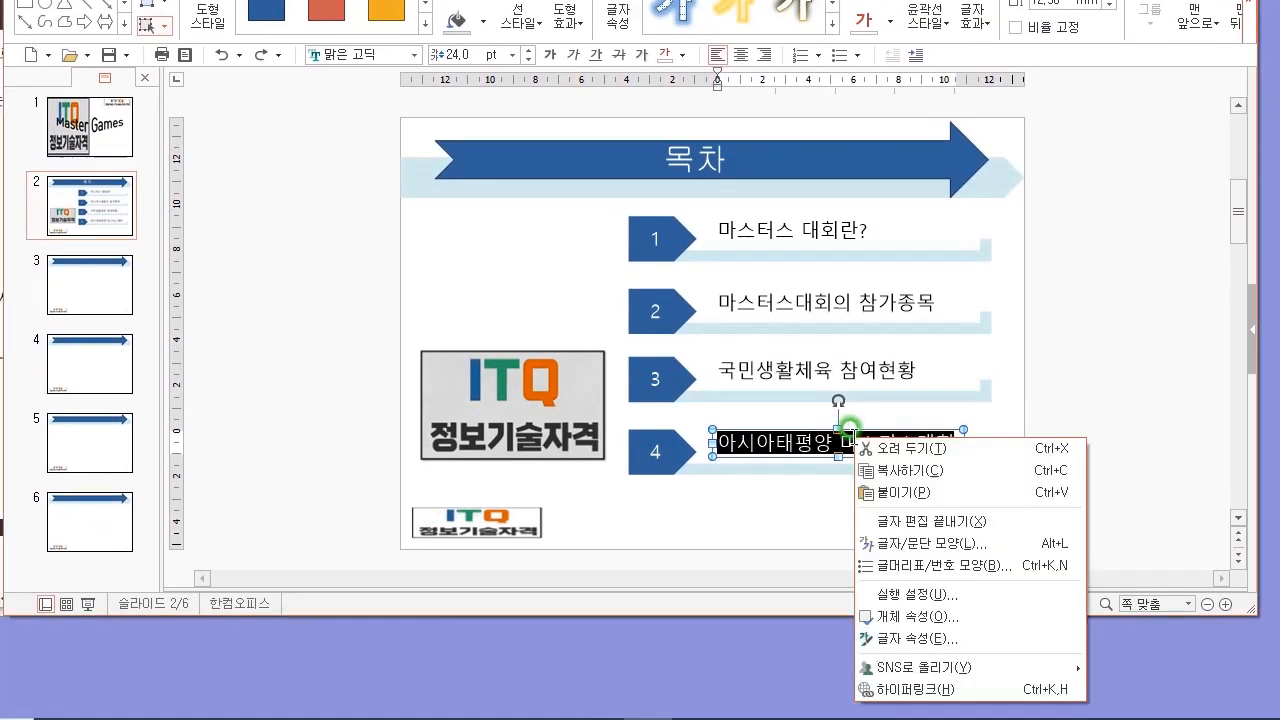
click(930, 690)
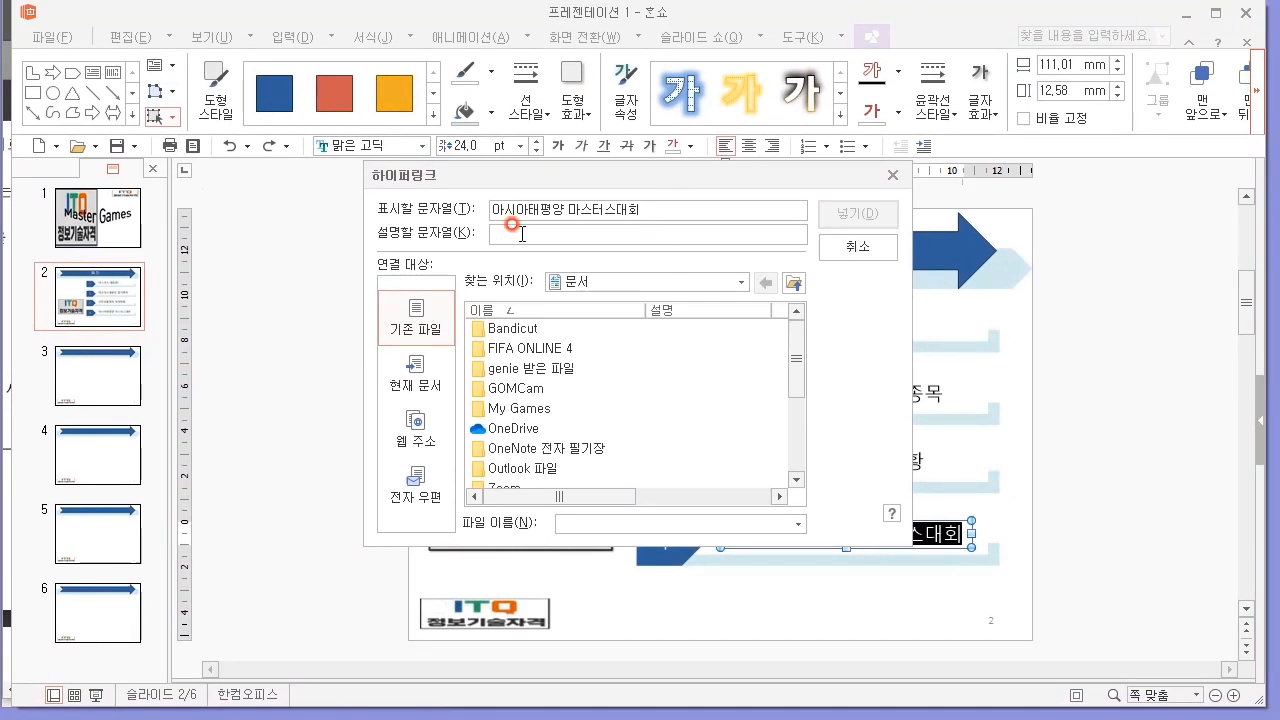
click(412, 368)
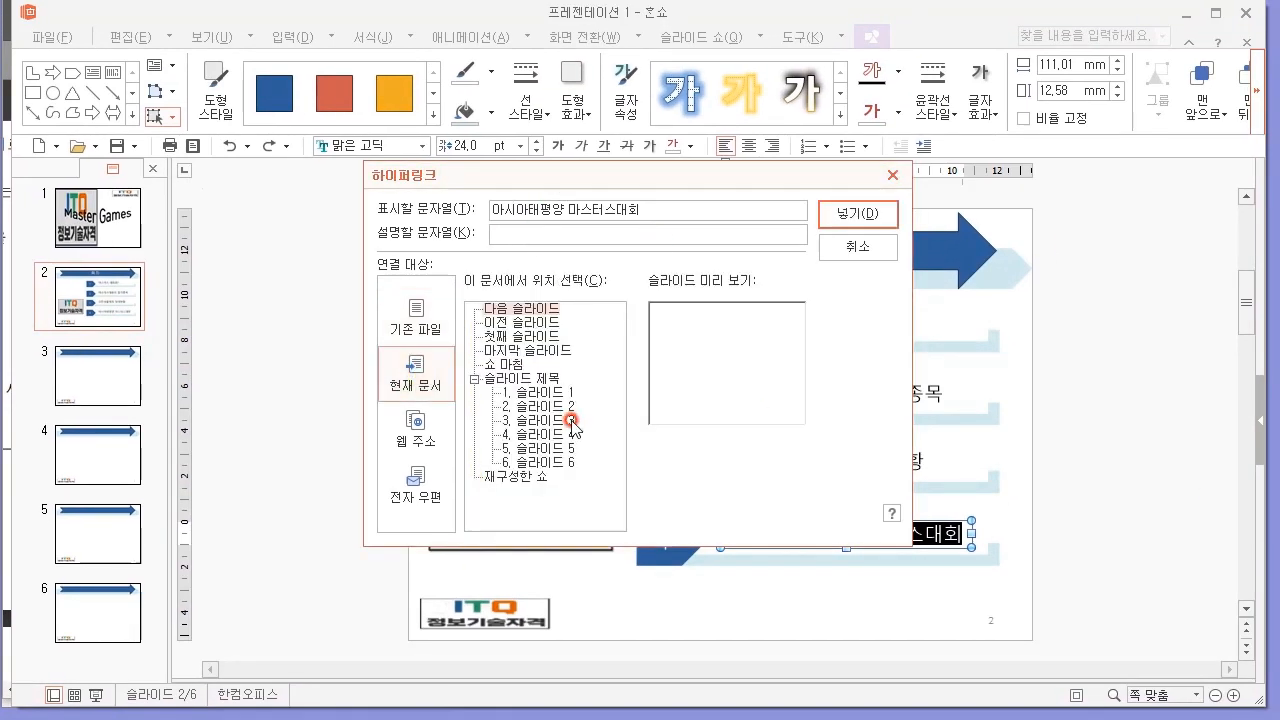
click(551, 463)
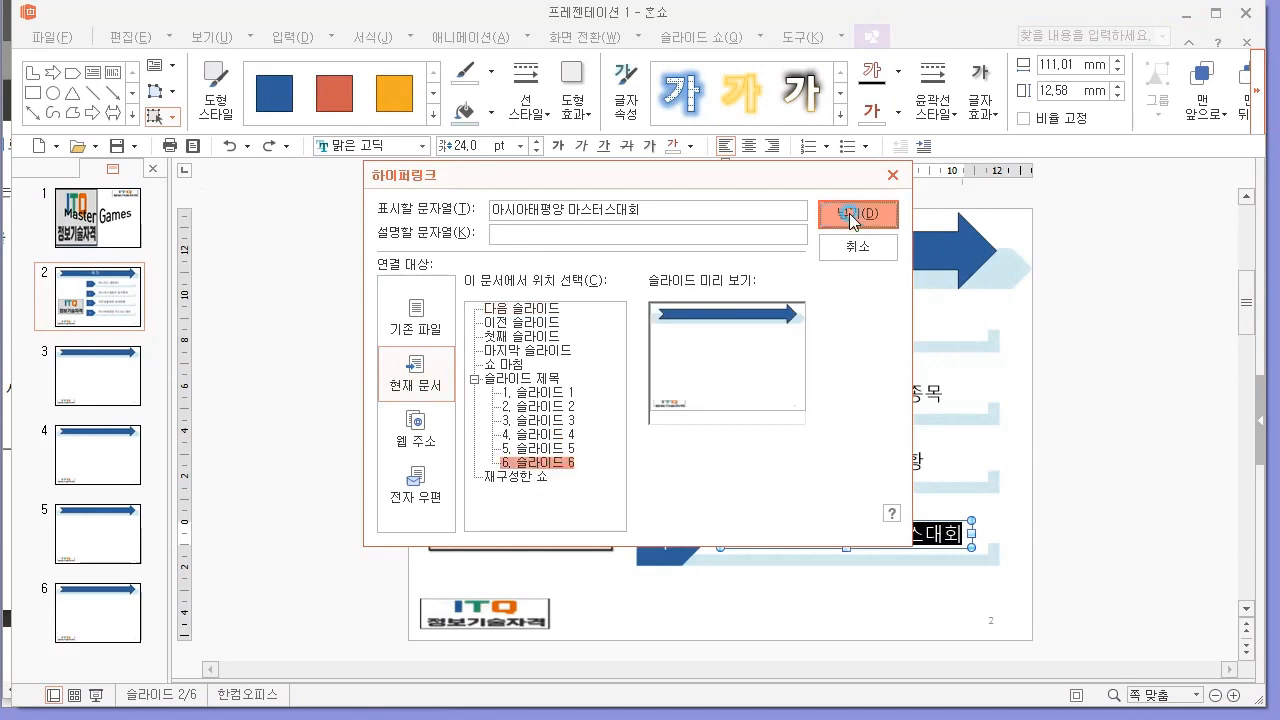
click(856, 214)
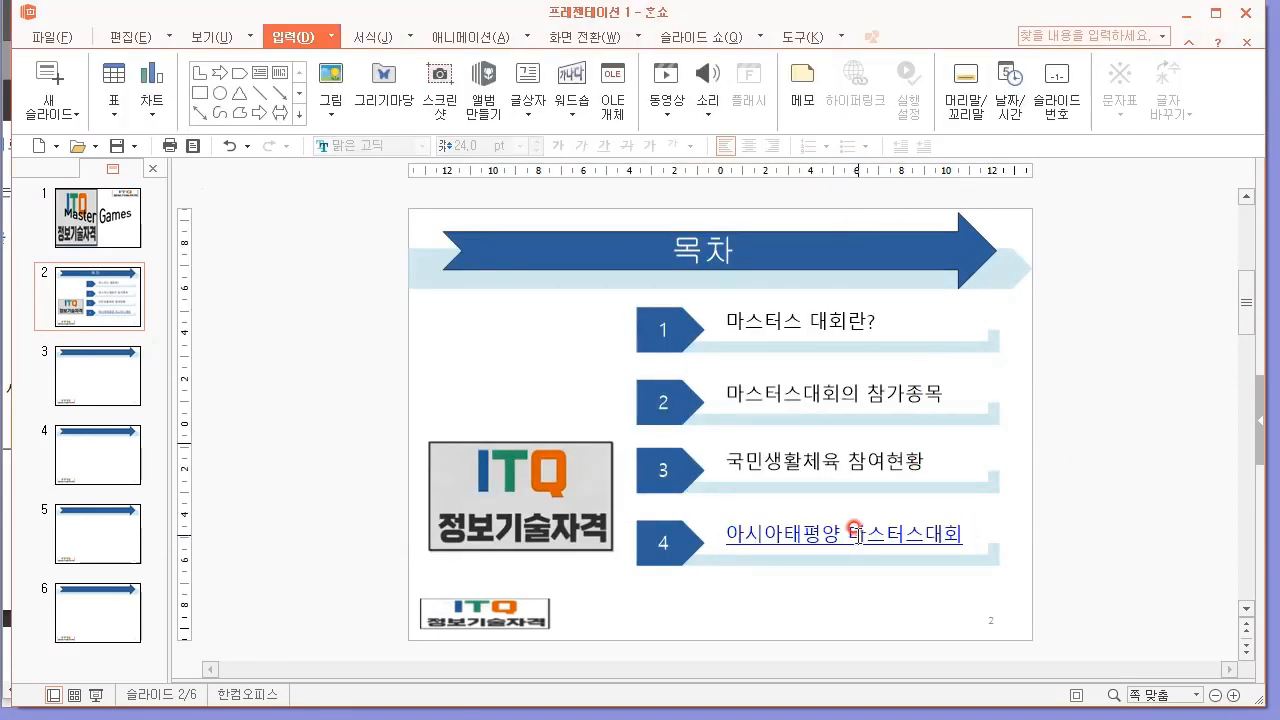
Follow the fourth entry's hyperlink to test its target, and return to slide 2.
click(845, 527)
click(1091, 408)
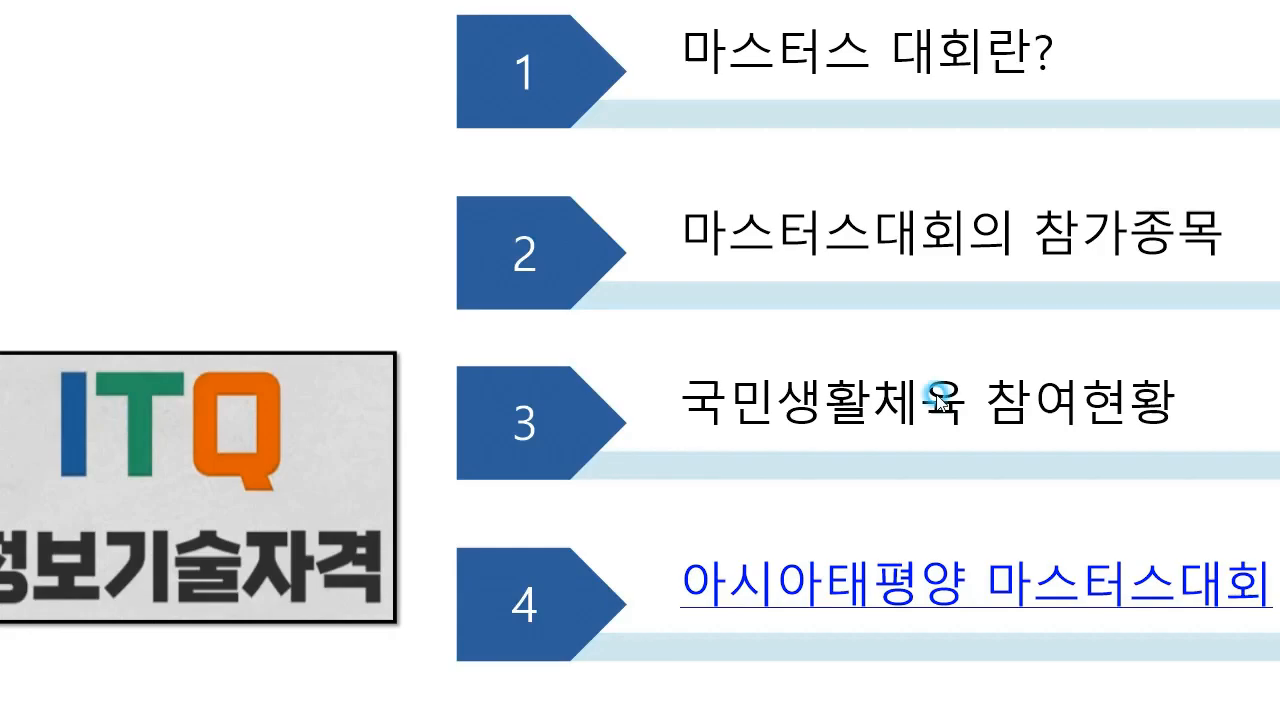
click(920, 580)
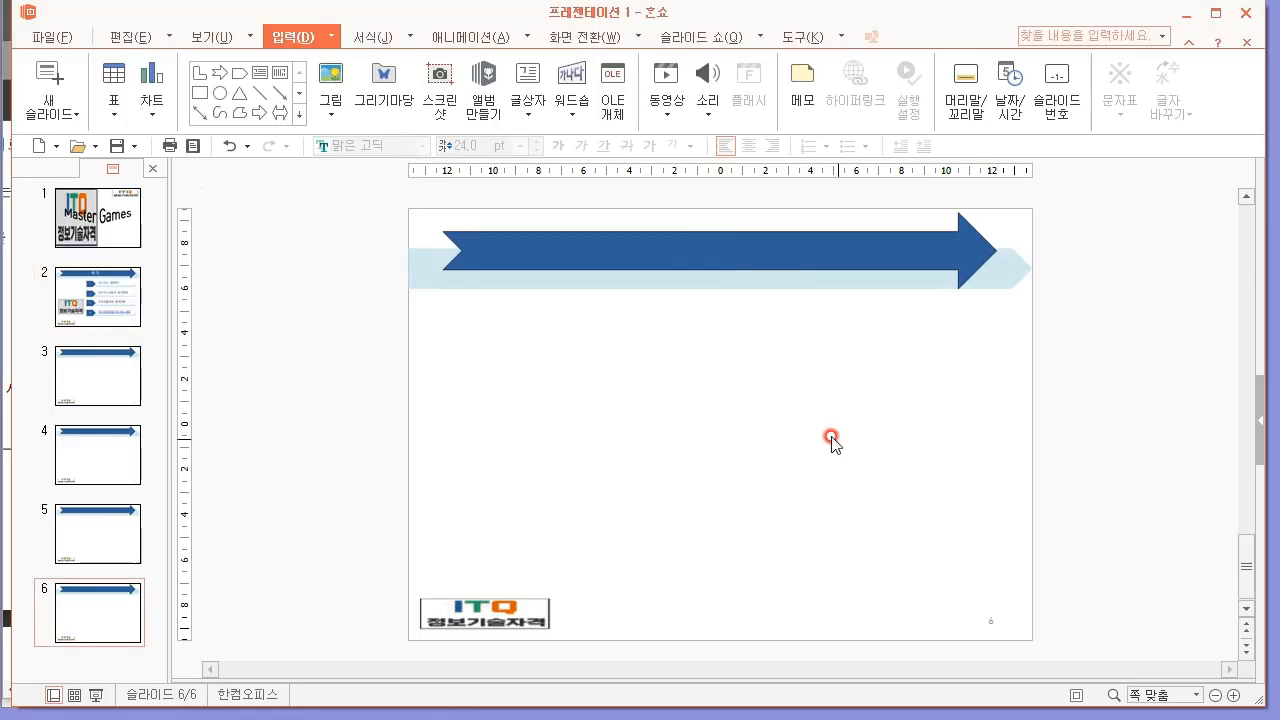
click(148, 268)
click(79, 304)
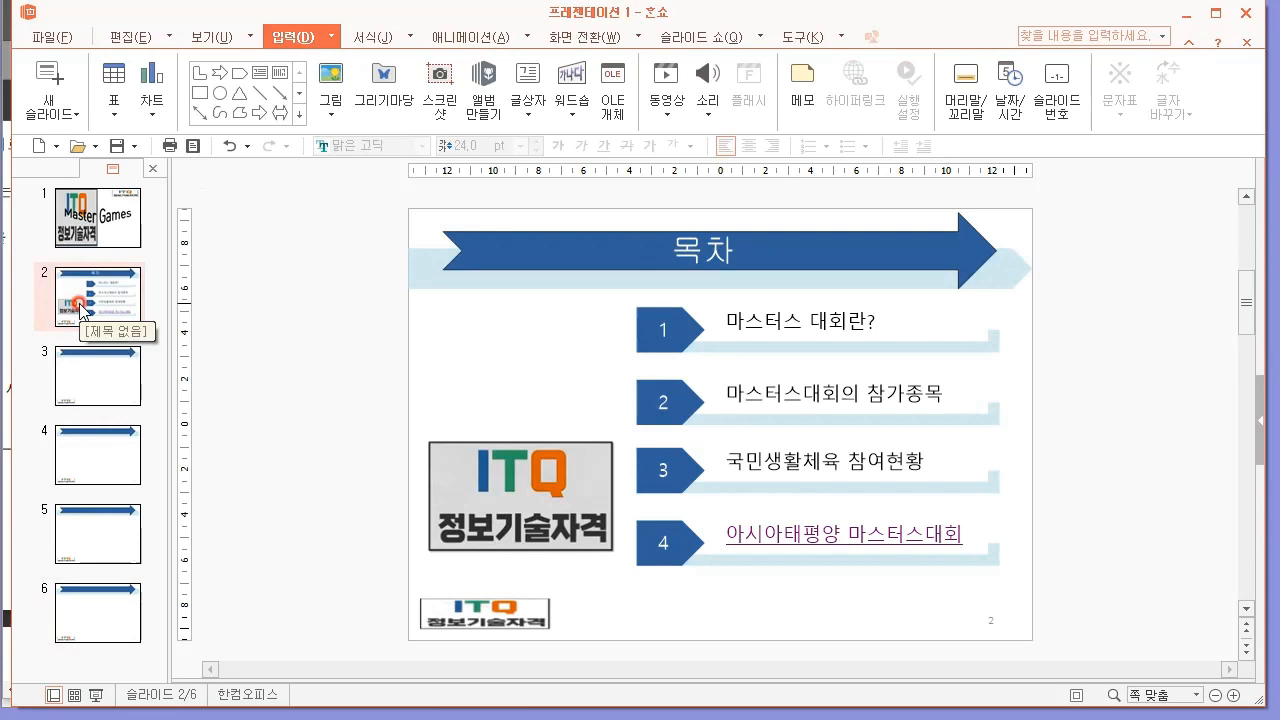
Copy the 목차 title text box from slide 2 and paste it onto slide 3.
click(104, 395)
key(alt)
click(140, 302)
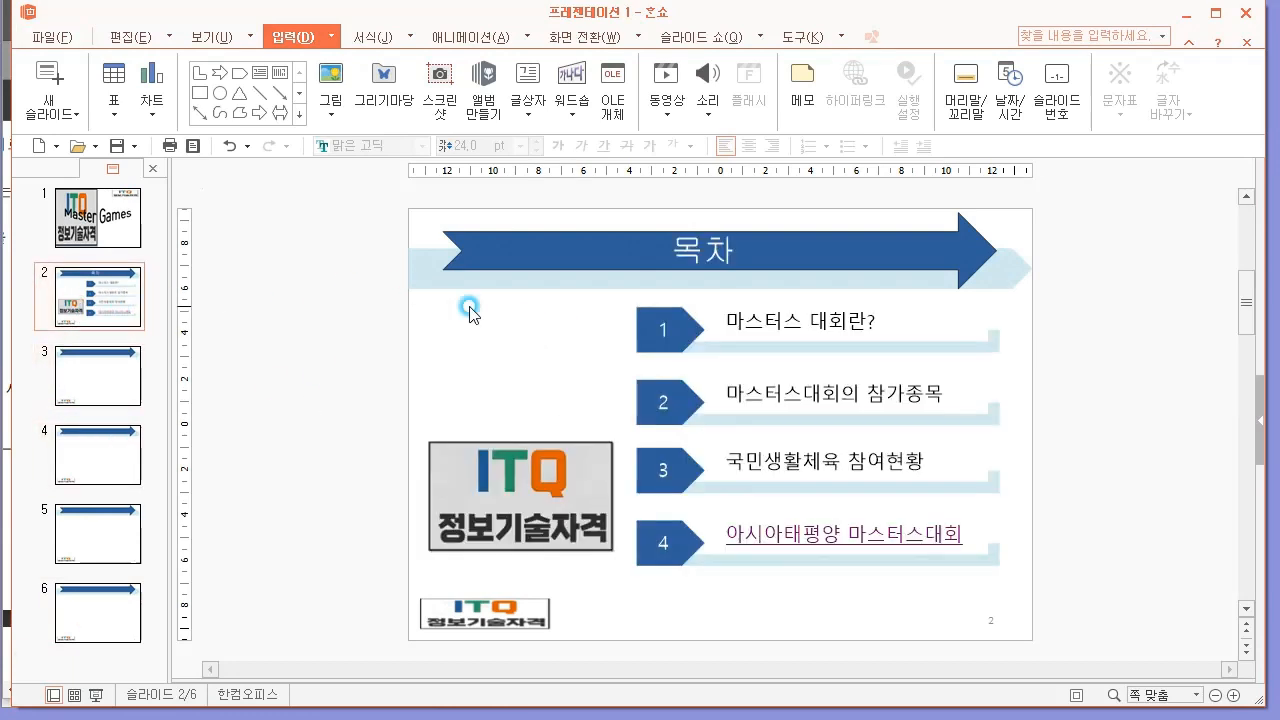
click(704, 250)
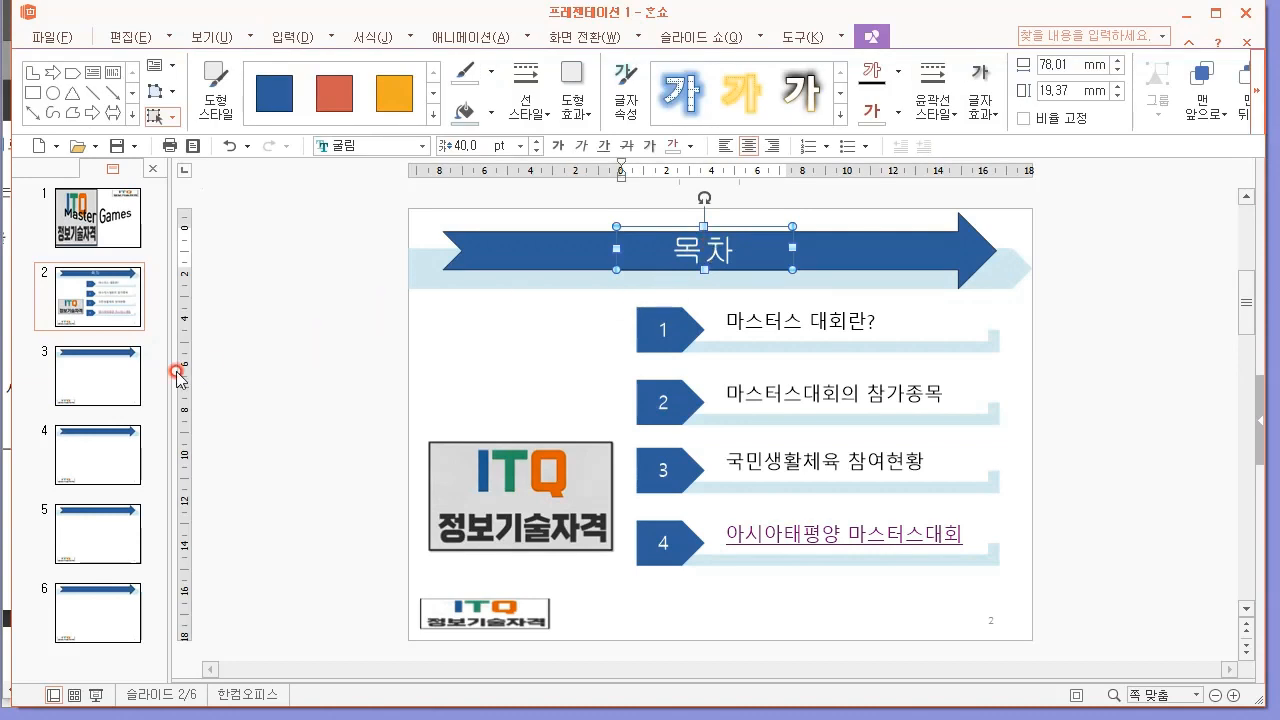
click(80, 380)
key(ctrl+v)
double_click(714, 242)
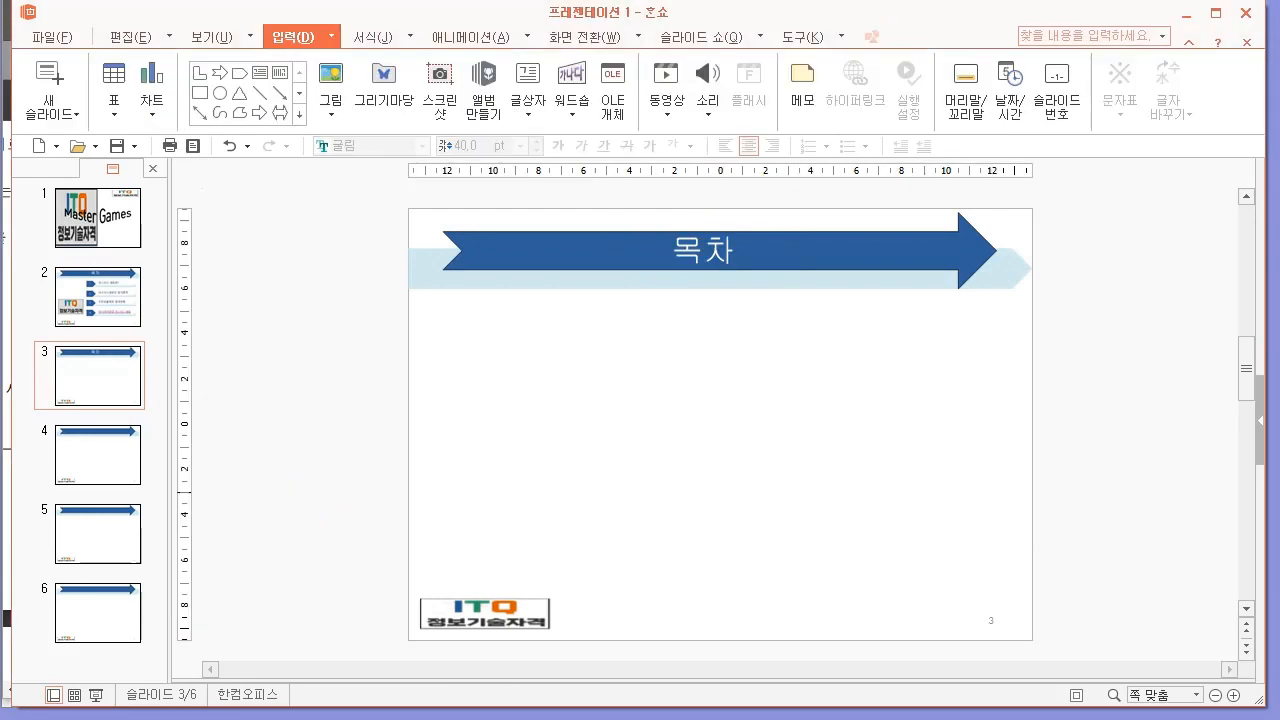
Switch to the exam PDF in Edge and examine the slide 3 instructions and sample title.
key(alt+Tab)
scroll(571, 480, down, 5)
drag(621, 692, 221, 692)
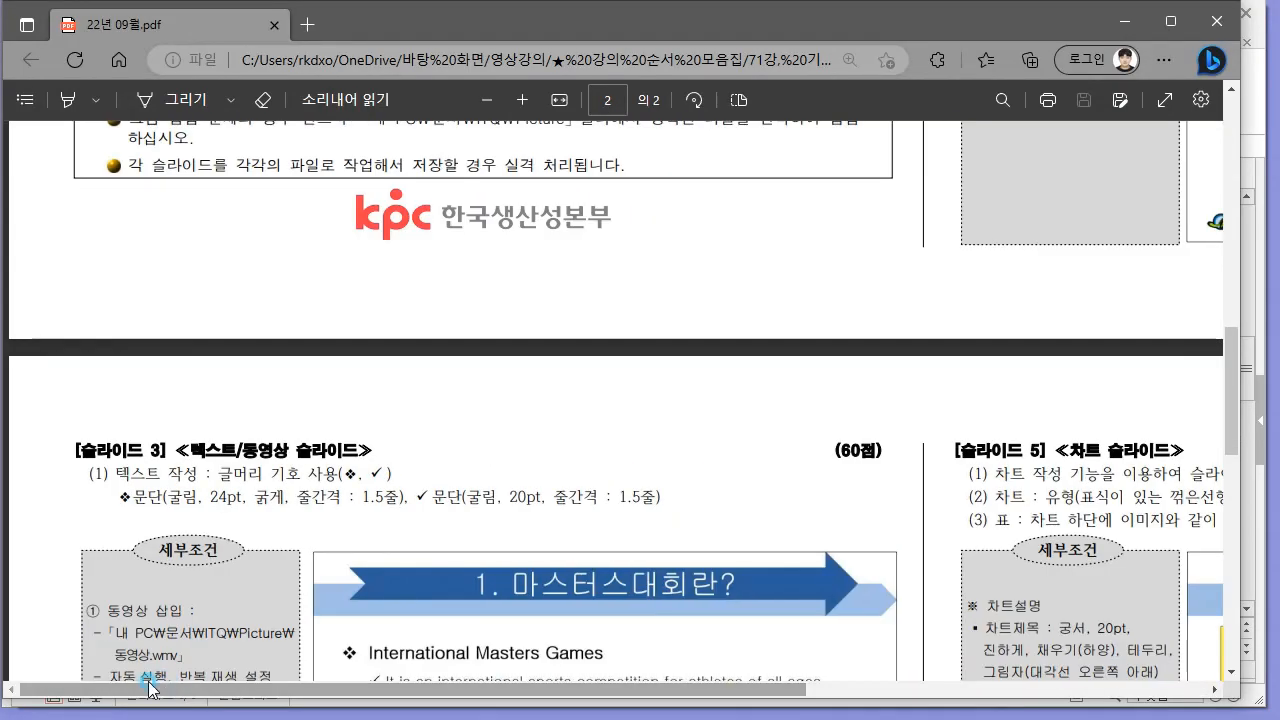
scroll(586, 406, down, 4)
scroll(519, 396, up, 1)
scroll(525, 403, down, 1)
key(alt+Tab)
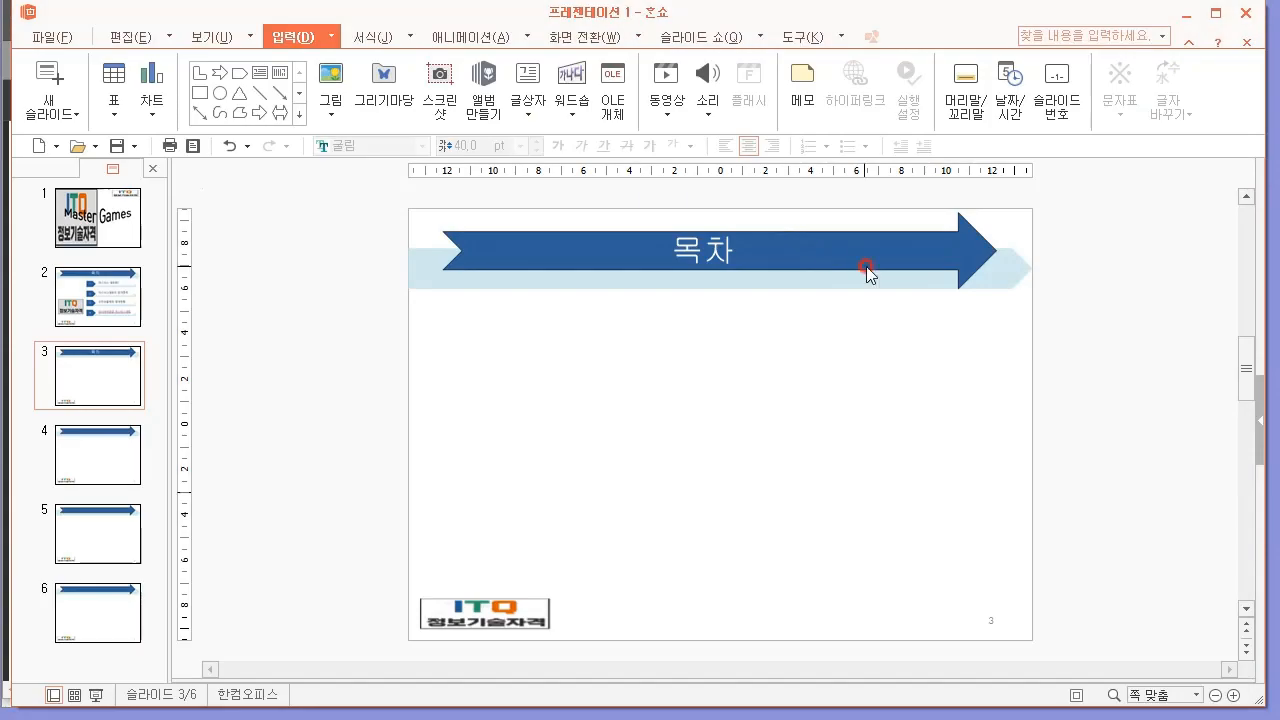
Switch to 한쇼 and replace the pasted title on slide 3 with "1. 마스터대회란?".
click(711, 237)
double_click(678, 238)
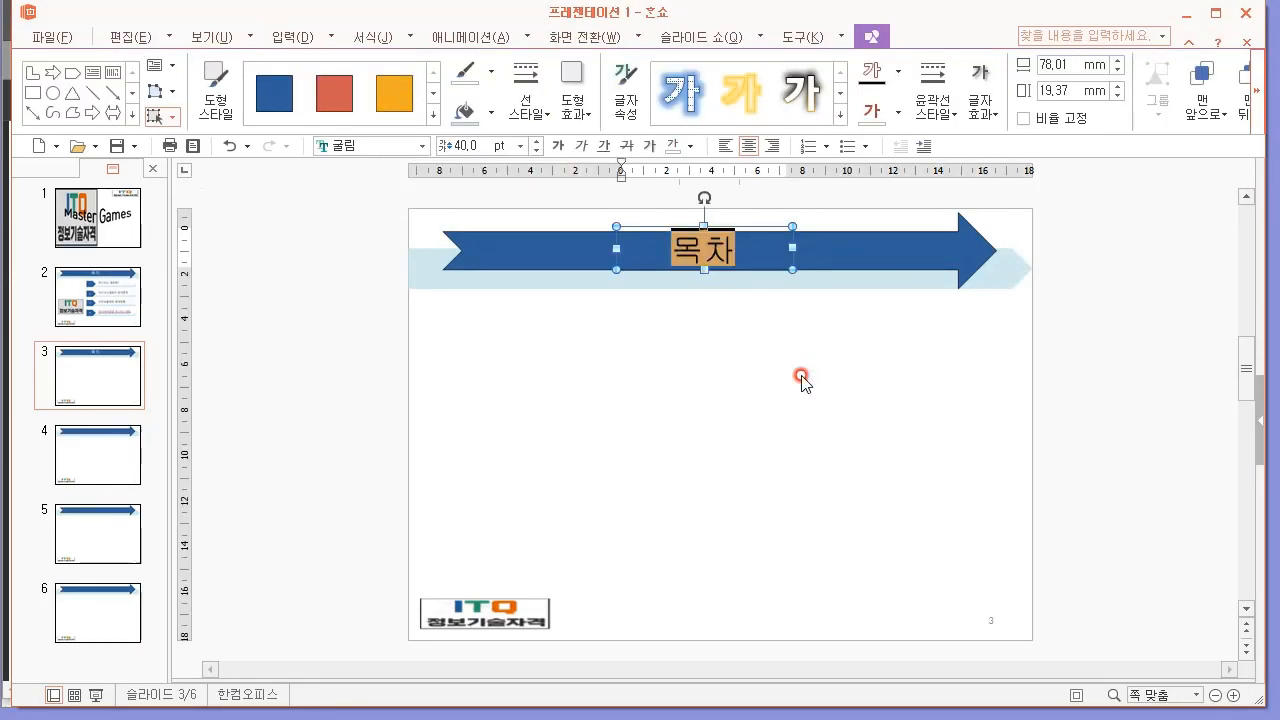
text(1.,)
text(마스터ㅅ)
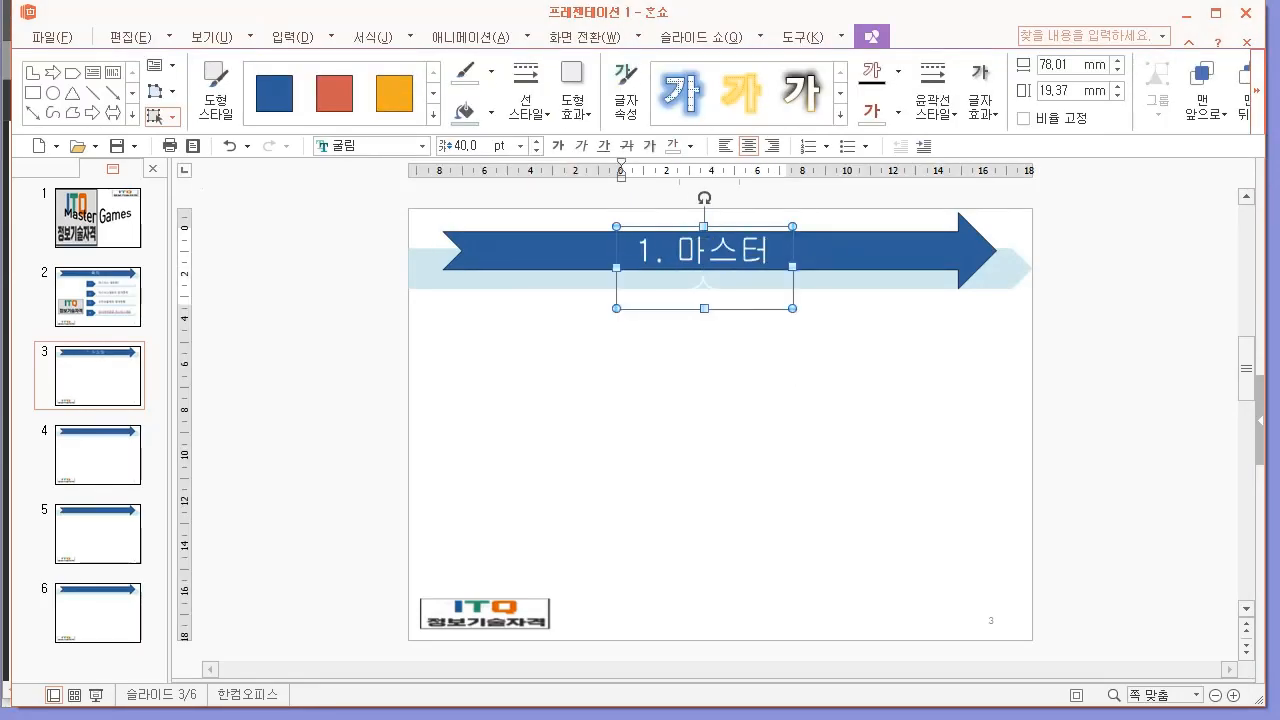
key(BackSpace)
key(BackSpace)
key(BackSpace)
text(대회라?)
Widen slide 3's title text box to about 144 mm so the title fits on one line.
click(803, 347)
click(785, 221)
drag(615, 267, 466, 267)
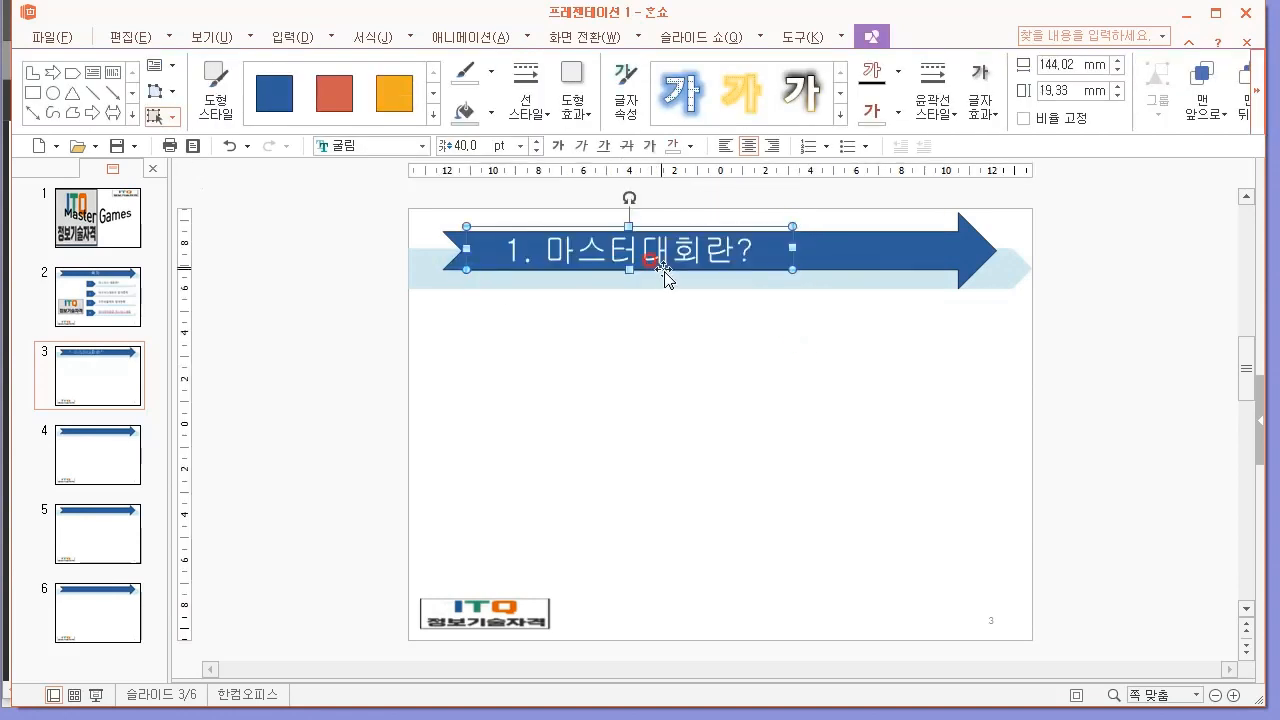
click(762, 228)
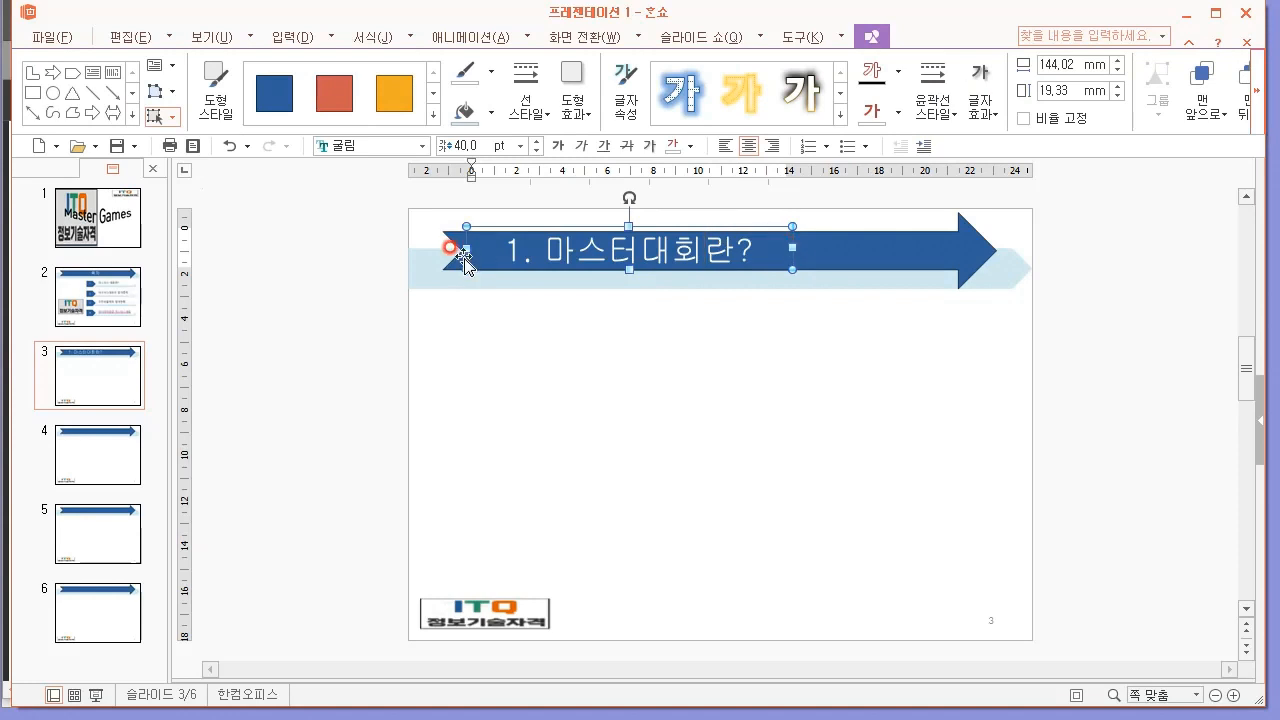
Widen slide 3's title text box on both sides so the title sits centred on the arrow banner.
drag(461, 251, 393, 248)
click(652, 240)
drag(661, 232, 783, 224)
click(795, 425)
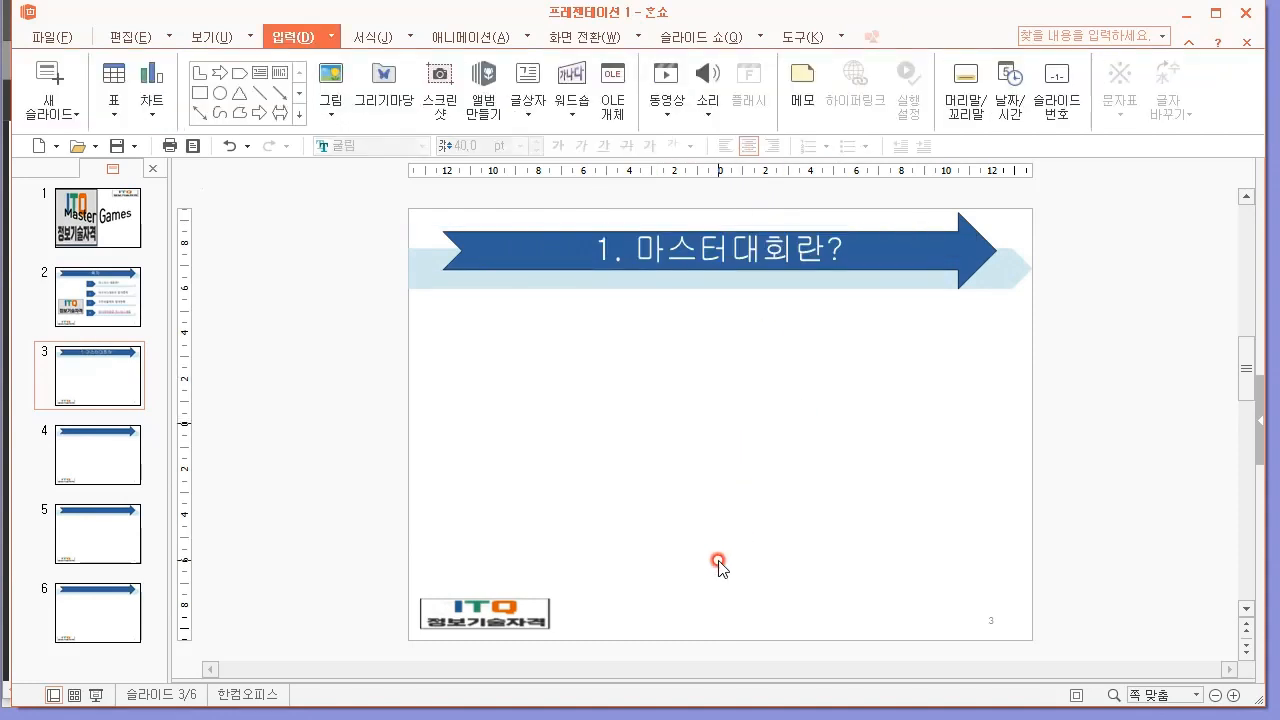
Switch to the exam PDF in Edge, examine slide 3's sample body text and layout, and return to 한쇼.
key(alt+Tab)
scroll(273, 327, up, 1)
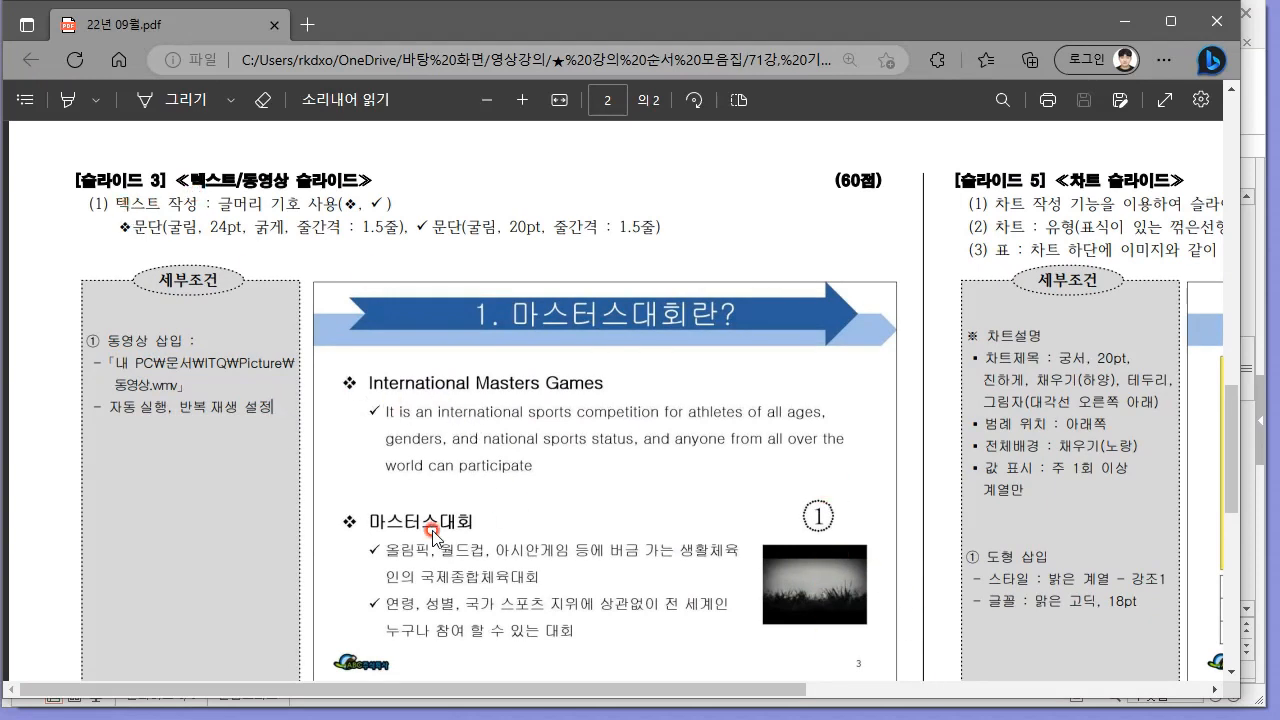
scroll(495, 475, down, 1)
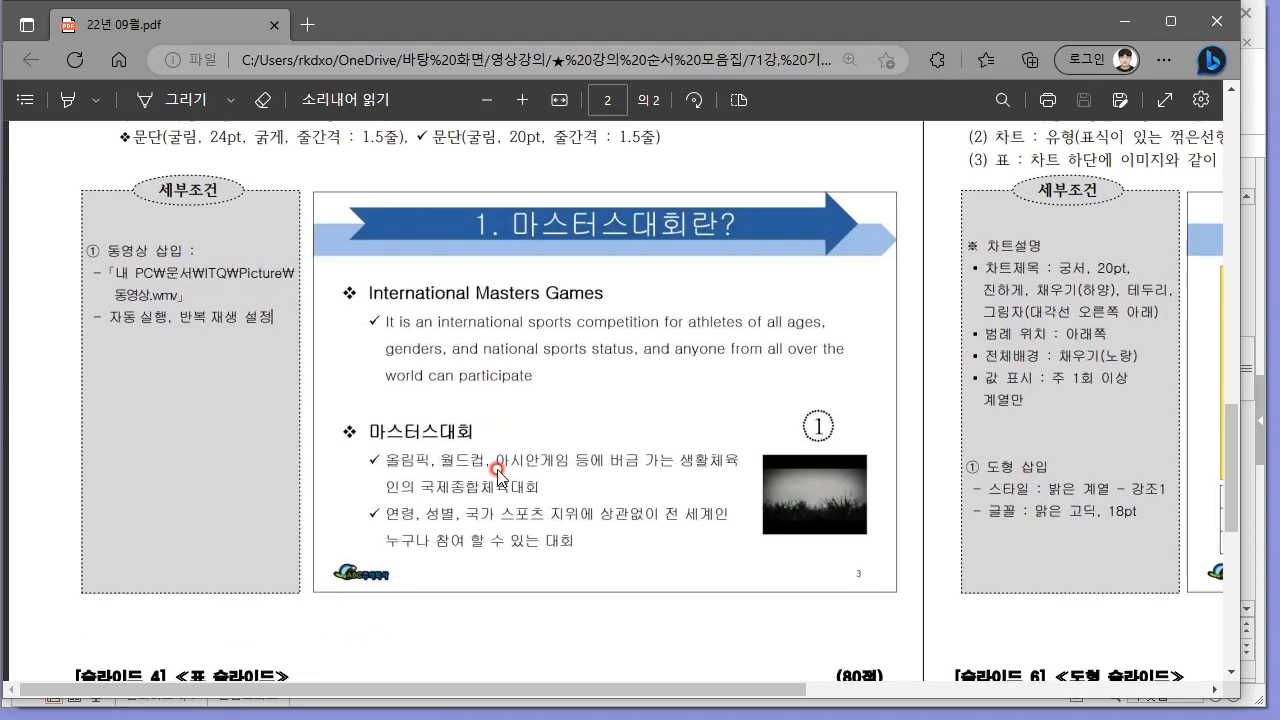
key(alt+Tab)
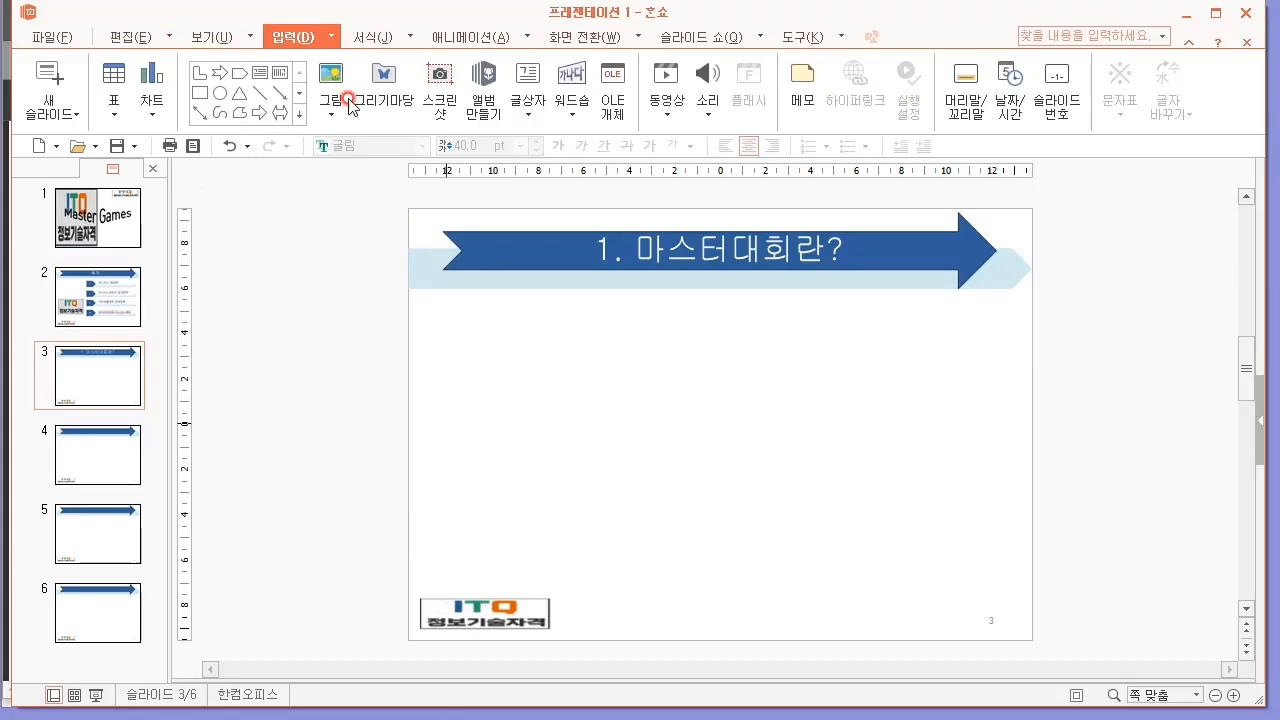
key(alt+Tab)
key(alt+Tab)
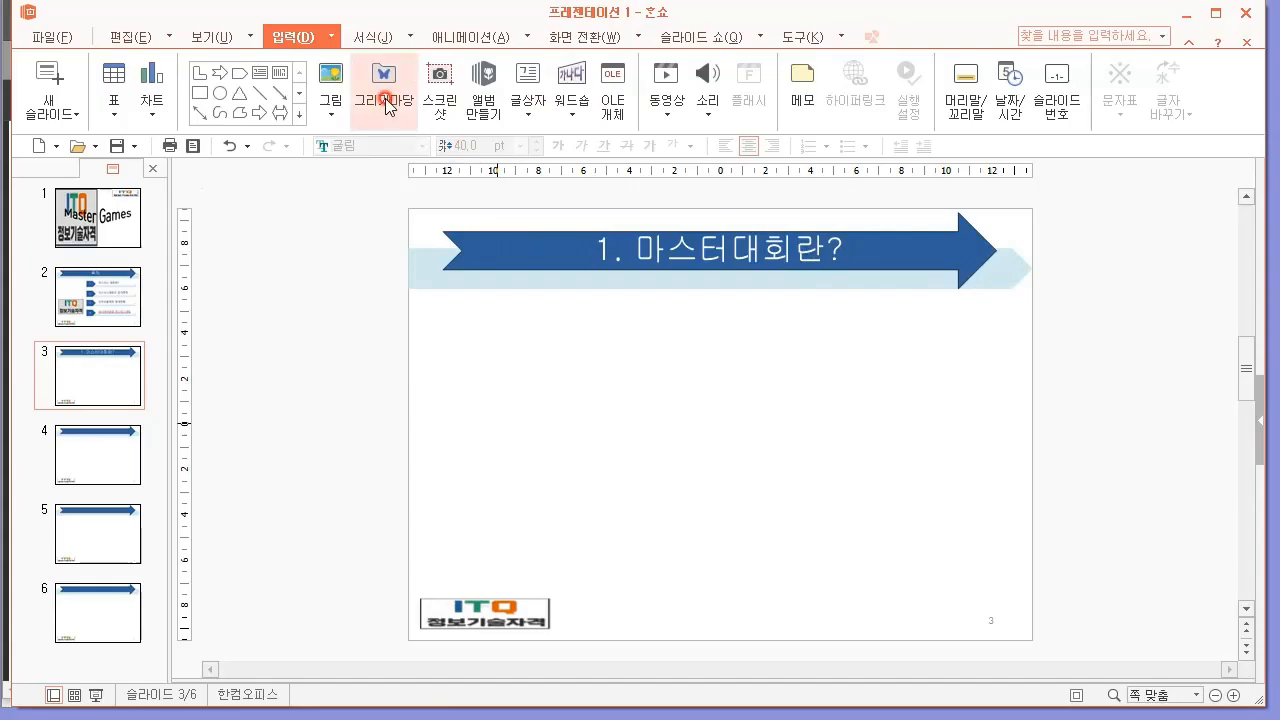
Insert a text box about 234 mm wide below the slide 3 title and paste the "International Masters Games" heading and English paragraph into it.
click(535, 127)
click(545, 144)
mouse_move(458, 311)
mouse_down()
mouse_move(468, 329)
mouse_move(870, 411)
mouse_move(1029, 405)
mouse_move(986, 416)
mouse_up()
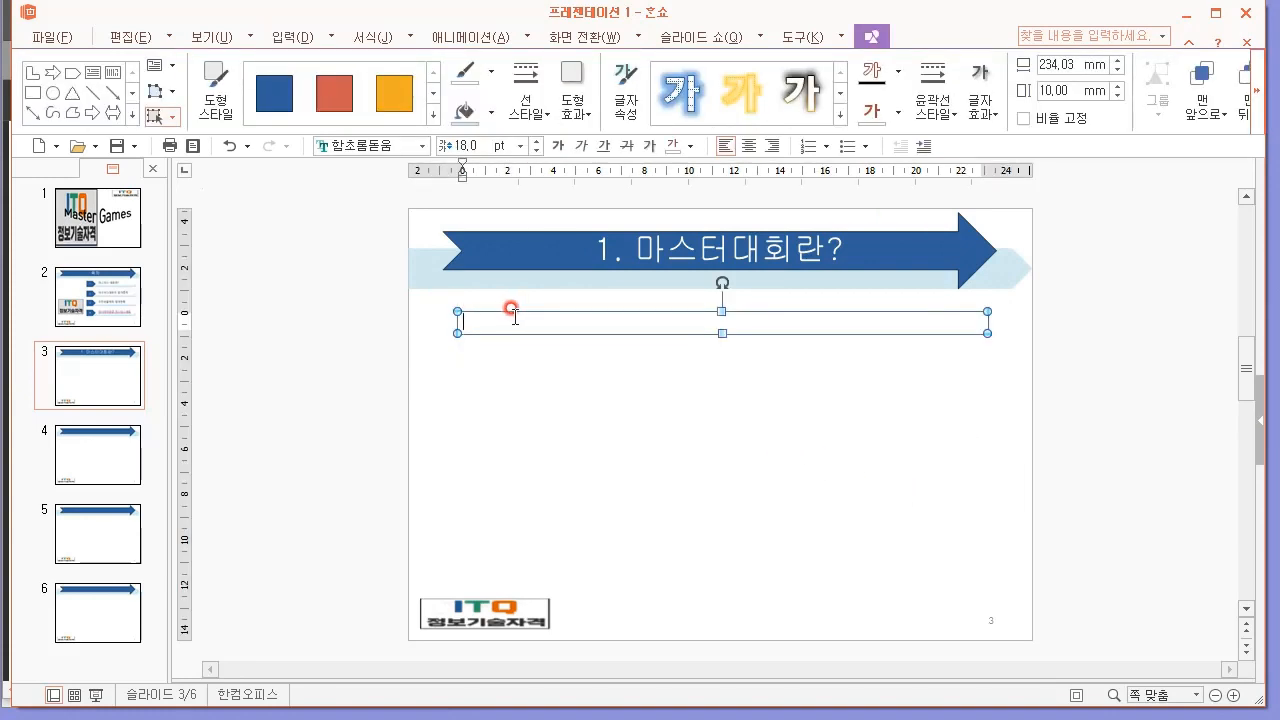
key(alt+Tab)
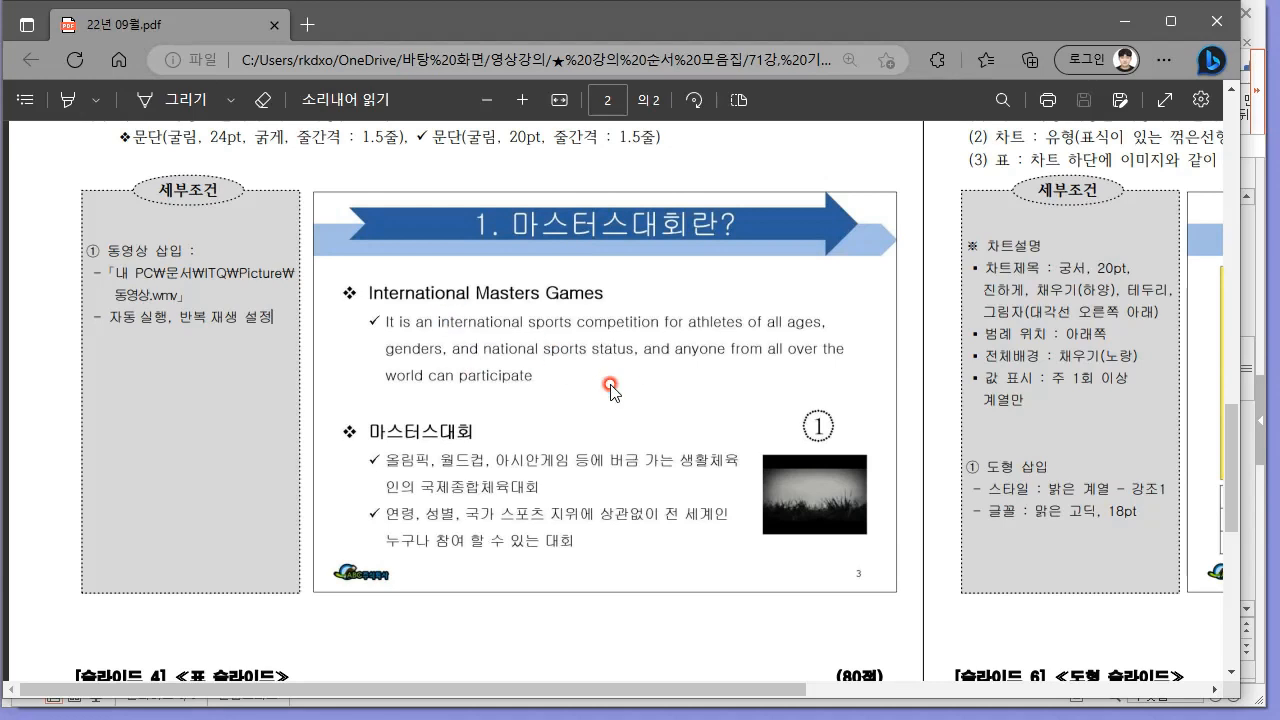
key(alt+Tab)
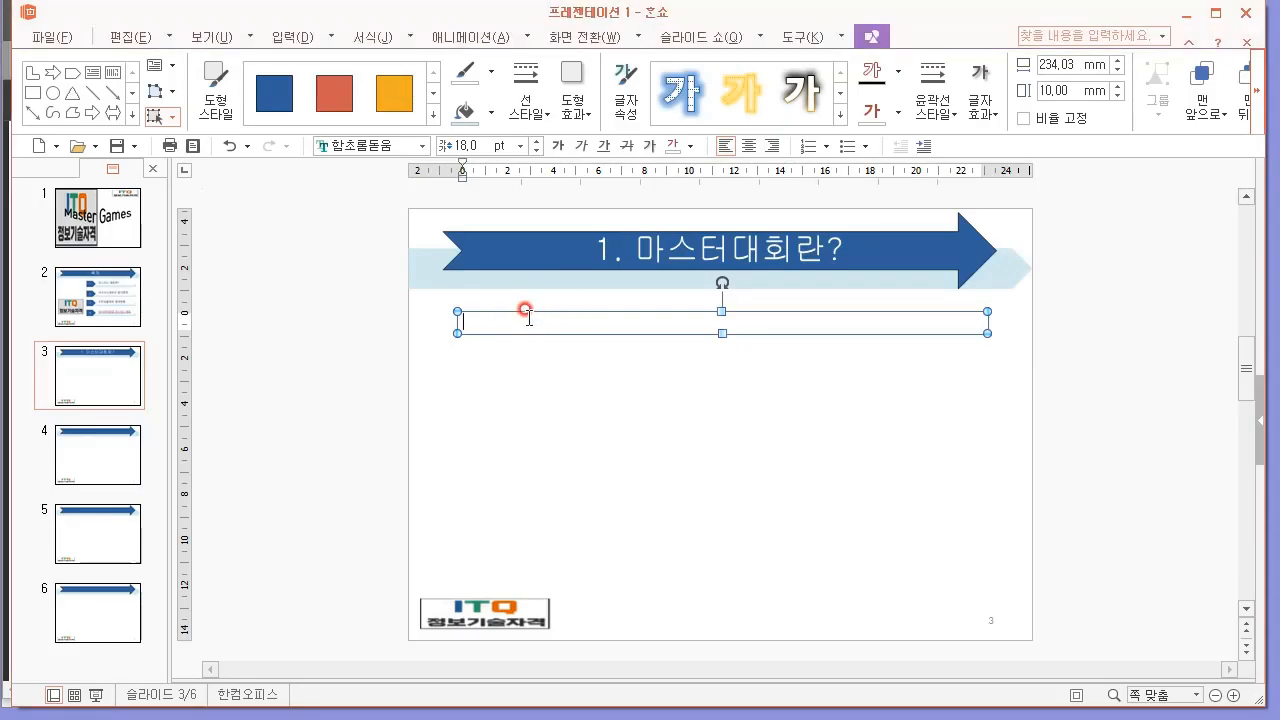
text(International Masters Games It is an international sports competition for athletes of all ages, genders, and national sports status, and anyone from all over the world can participate)
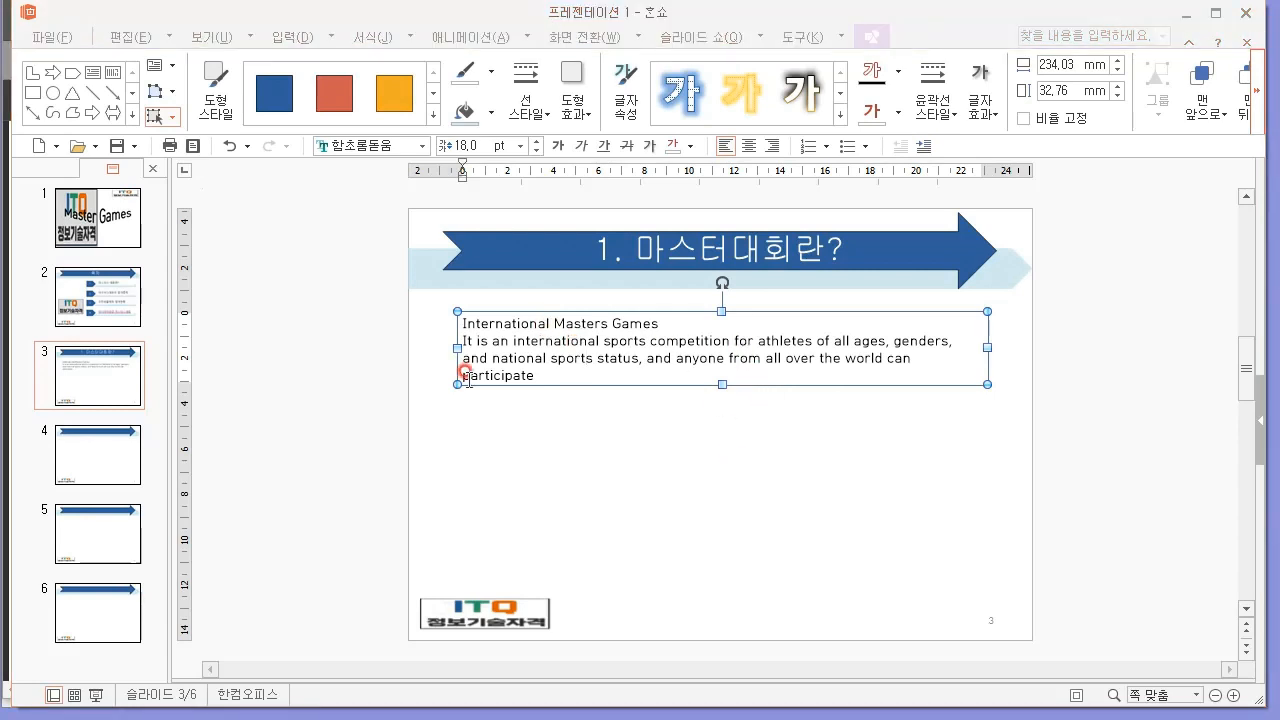
click(545, 357)
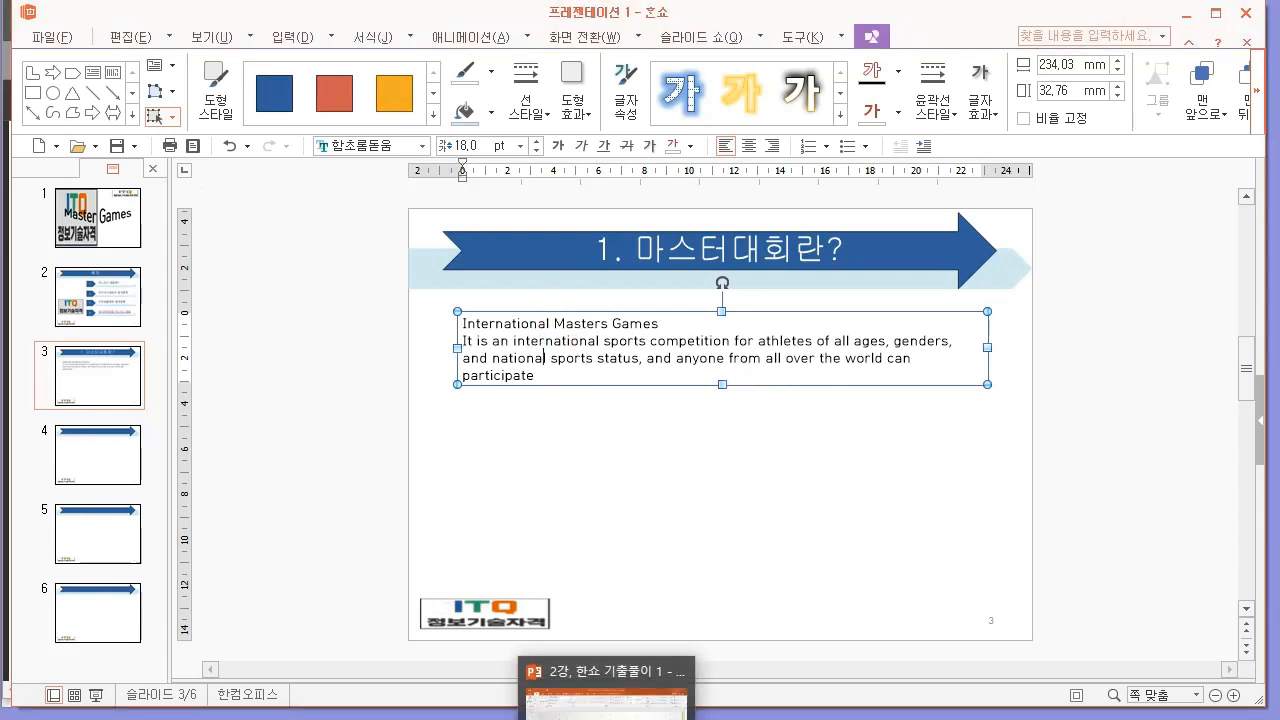
Check the sample layout in the exam PDF, shift the English text box slightly left, and place a duplicate of it underneath.
click(350, 680)
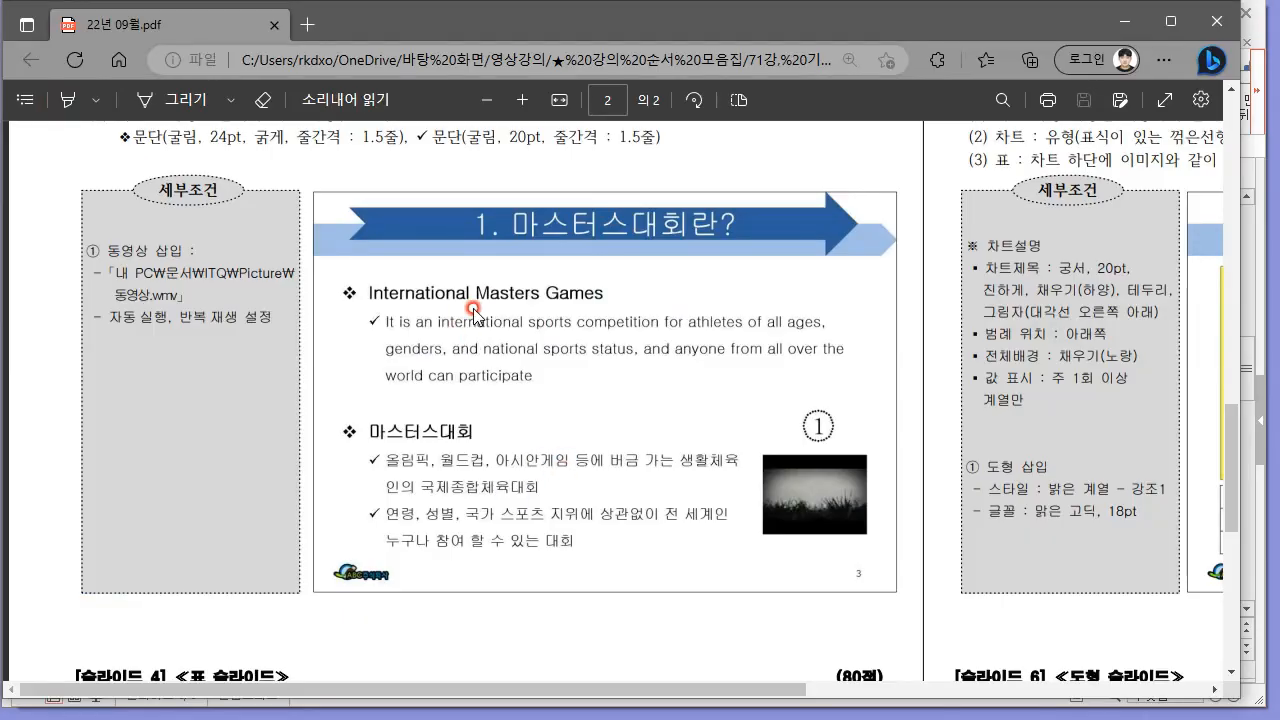
key(alt+Tab)
drag(520, 311, 497, 310)
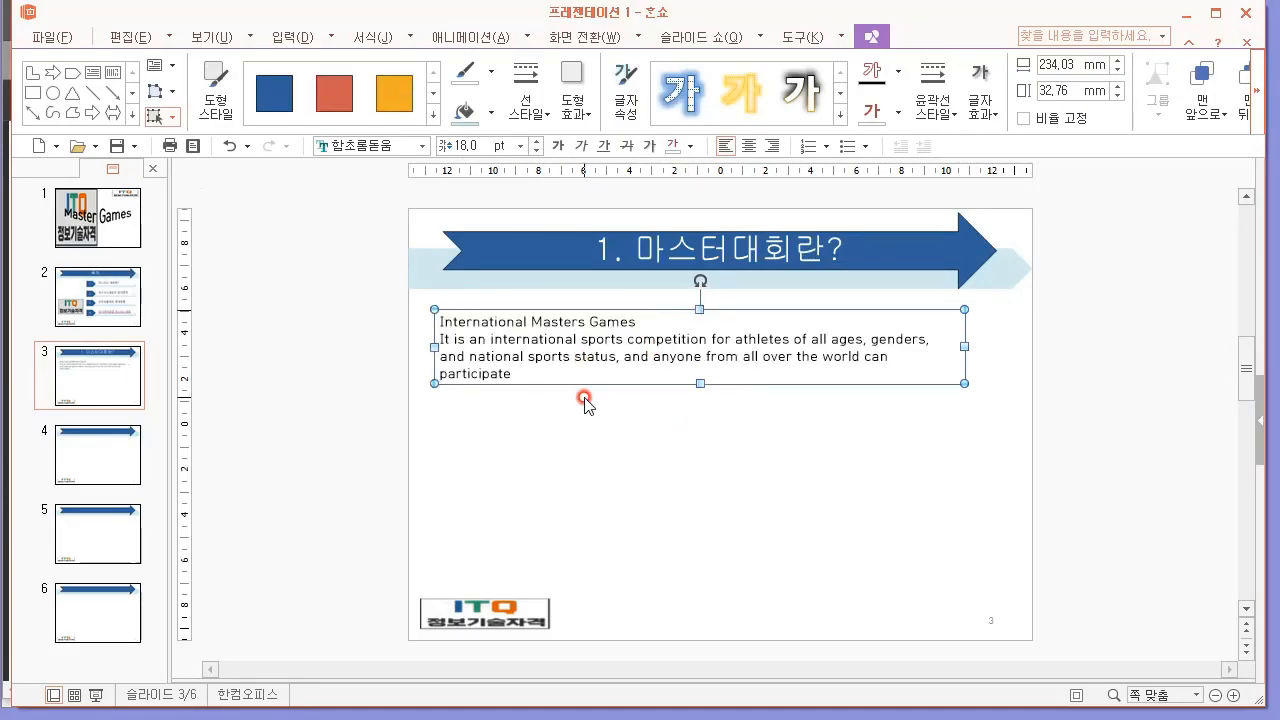
drag(597, 389, 606, 497)
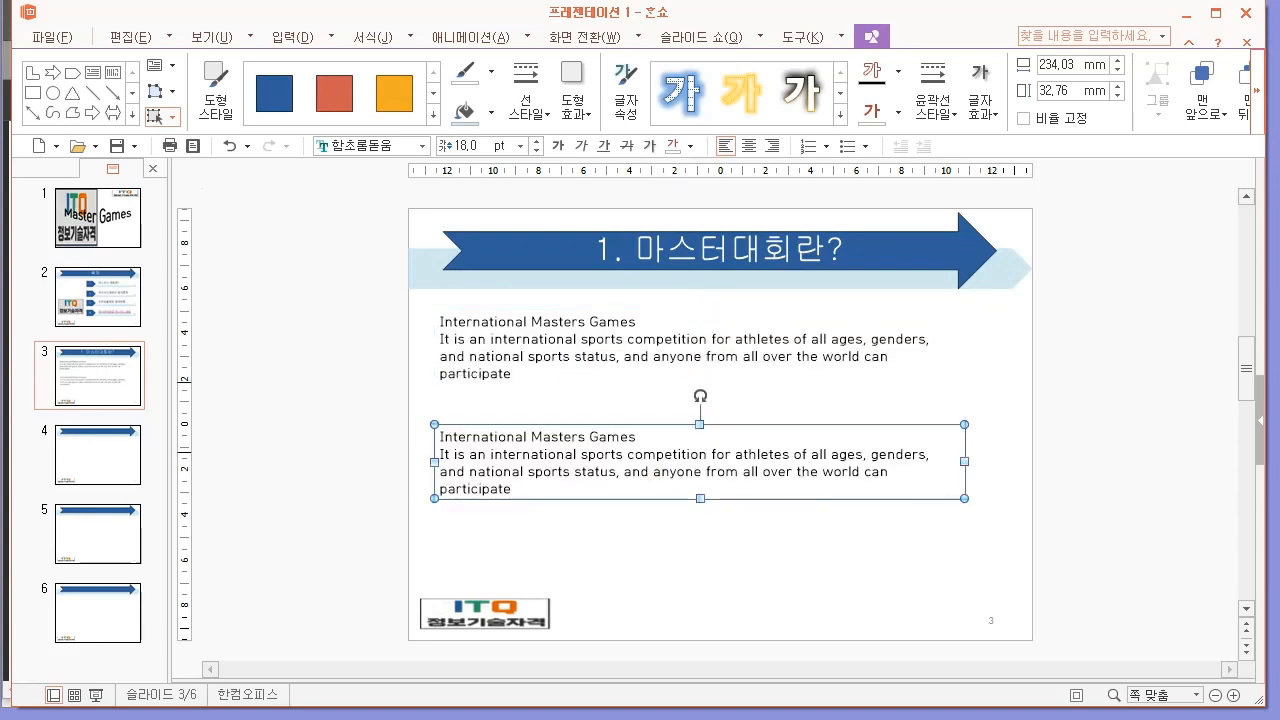
Replace all text in the lower duplicate box with the copied "마스터스대회" heading and its two Korean lines.
key(alt+Tab)
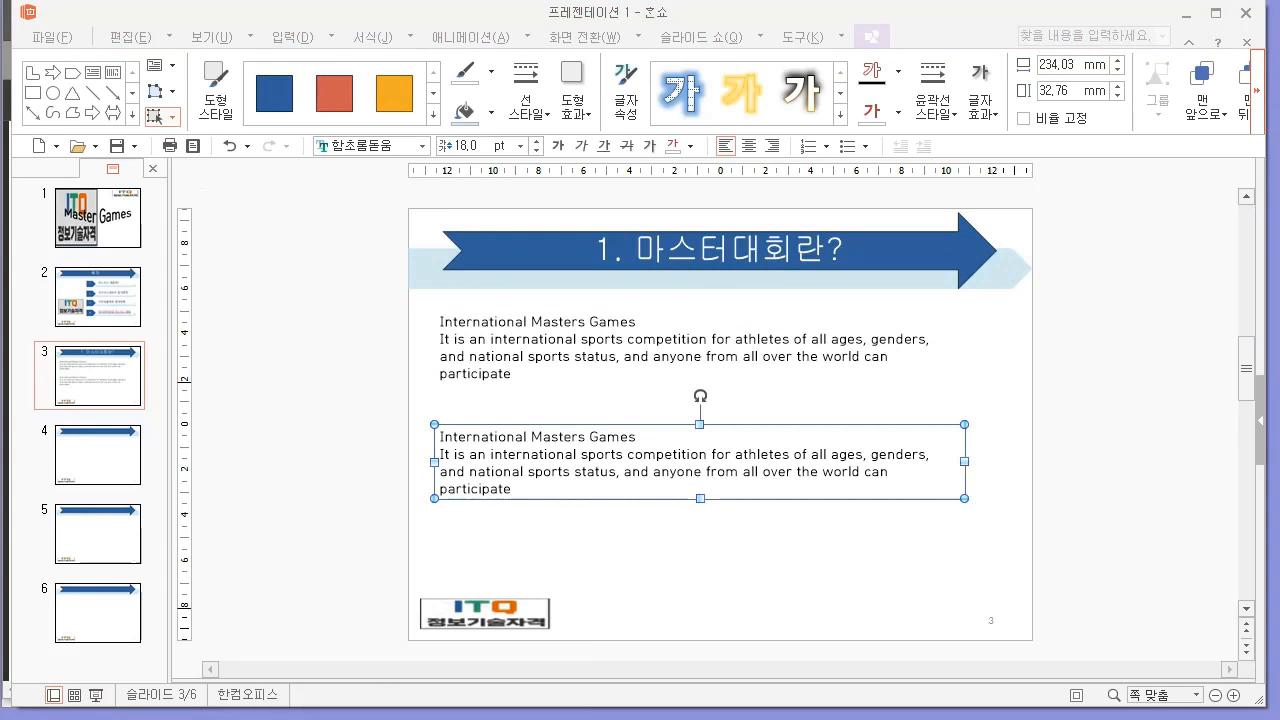
click(603, 474)
key(ctrl+a)
text(마스터스대회 올림픽, 월드컵, 아시안게임 등에 버금 가는 생활체육인의 국제종합체육대회 연령, 성별, 국가 스포츠 지위에 상관없이 전 세계인 누구나 참여 할 수 있는 대회)
click(681, 462)
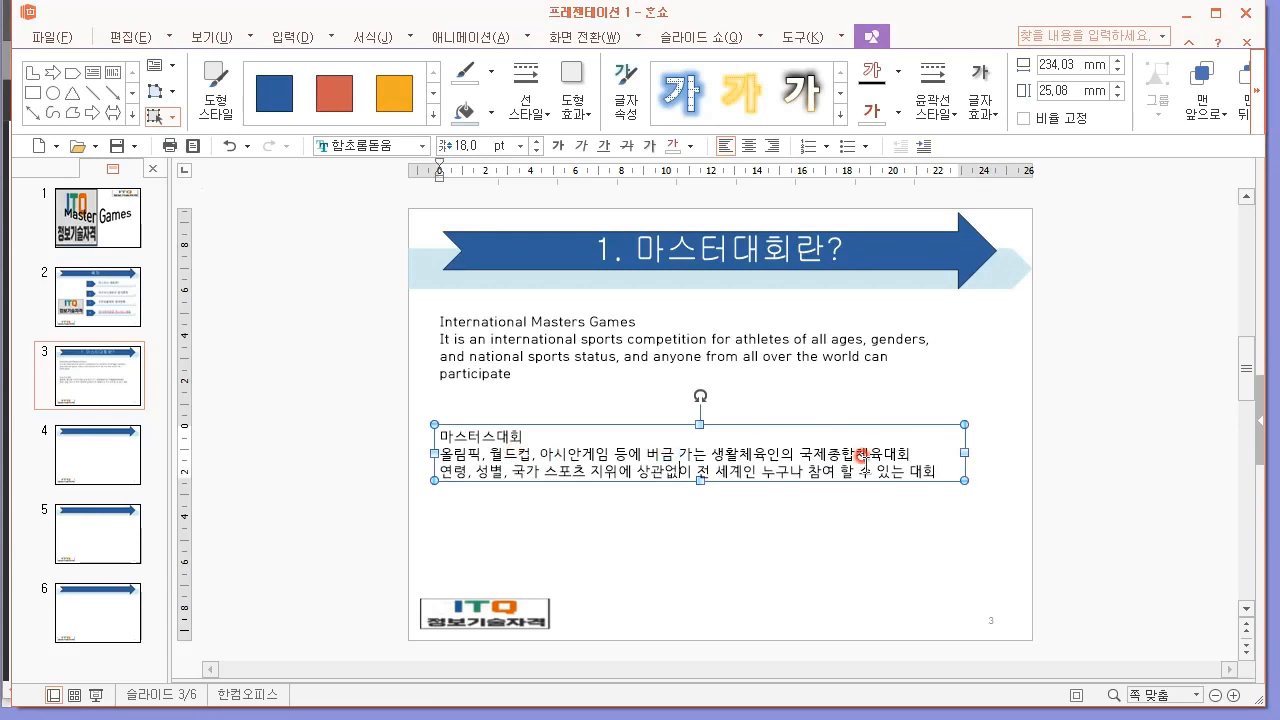
Switch to the exam PDF in Edge and examine the bullet symbols required for slide 3's text.
click(806, 366)
click(960, 338)
click(953, 341)
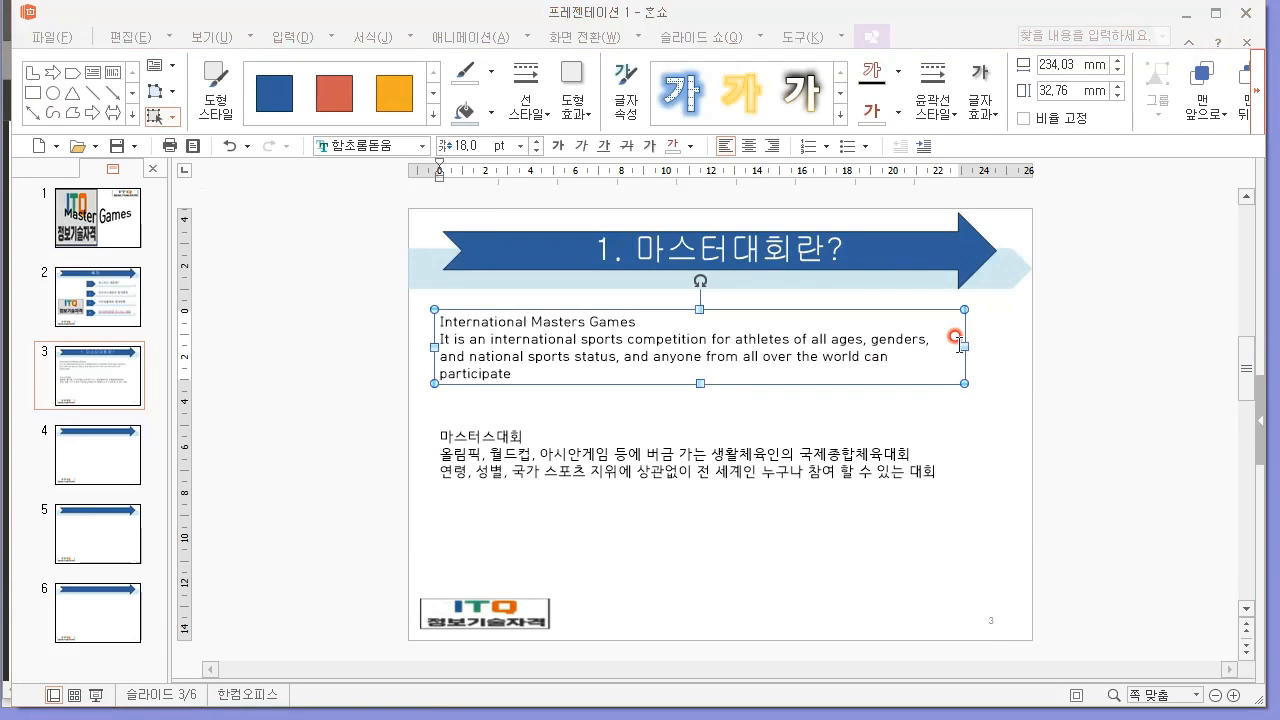
key(alt+Tab)
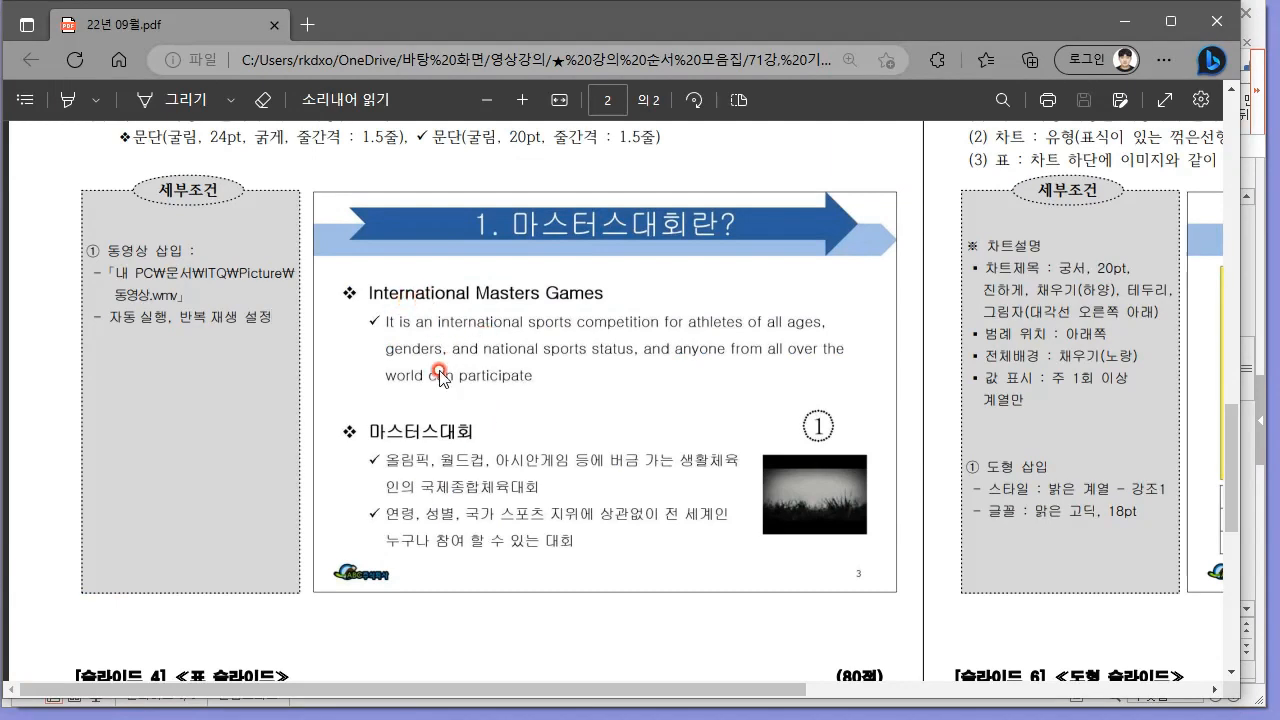
scroll(427, 360, up, 2)
drag(222, 201, 415, 202)
click(420, 205)
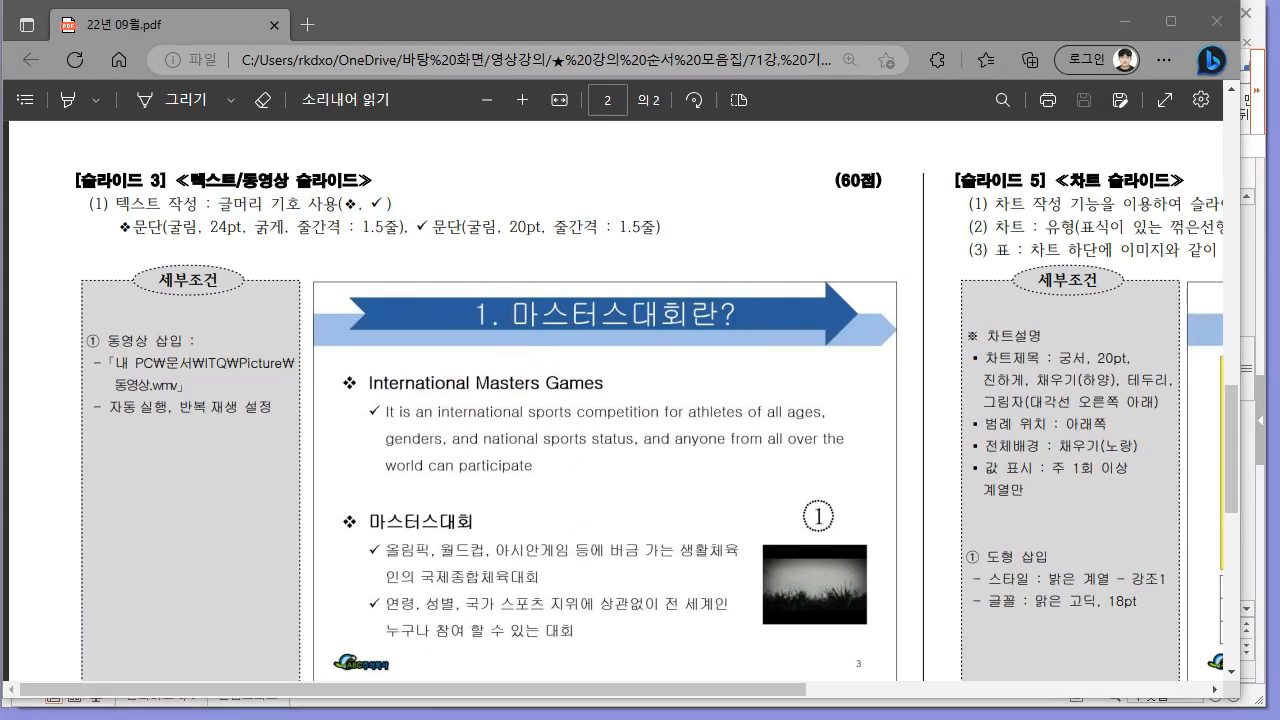
Switch to 한쇼, apply the ❖ bullet to the "International Masters Games" line and add a space before its text.
click(540, 683)
drag(638, 321, 523, 327)
click(523, 327)
drag(645, 321, 391, 317)
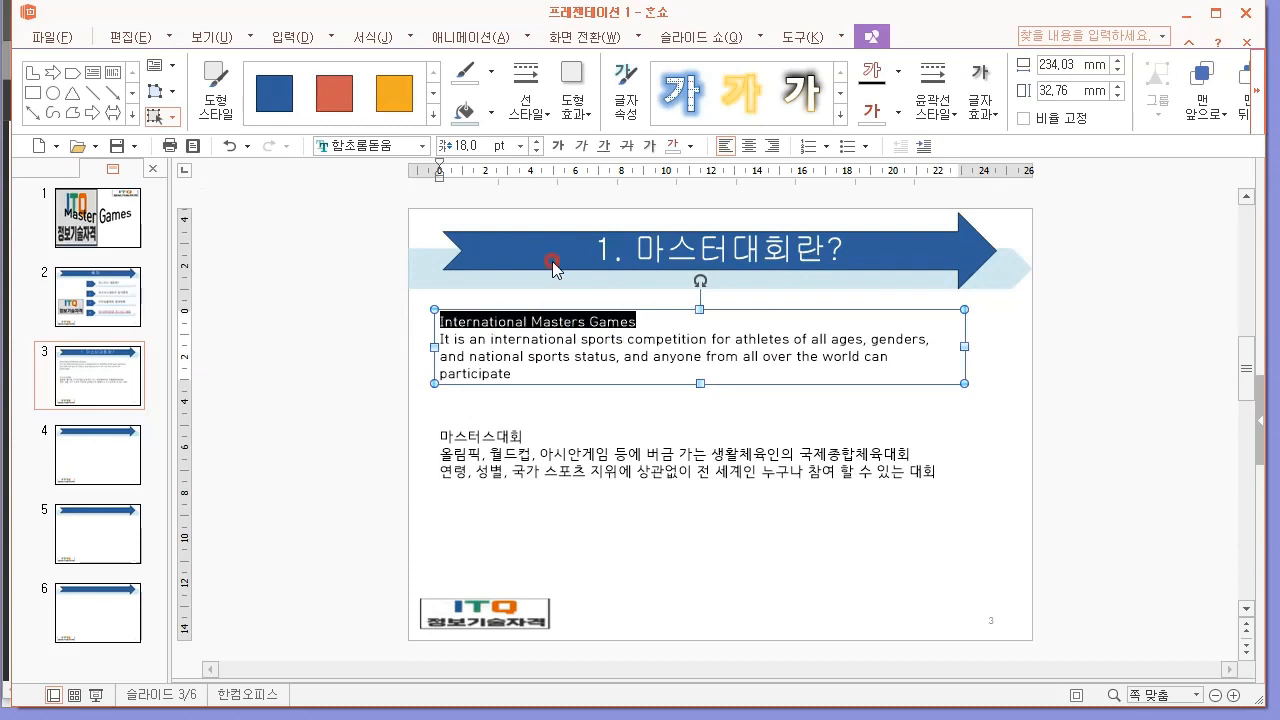
click(293, 37)
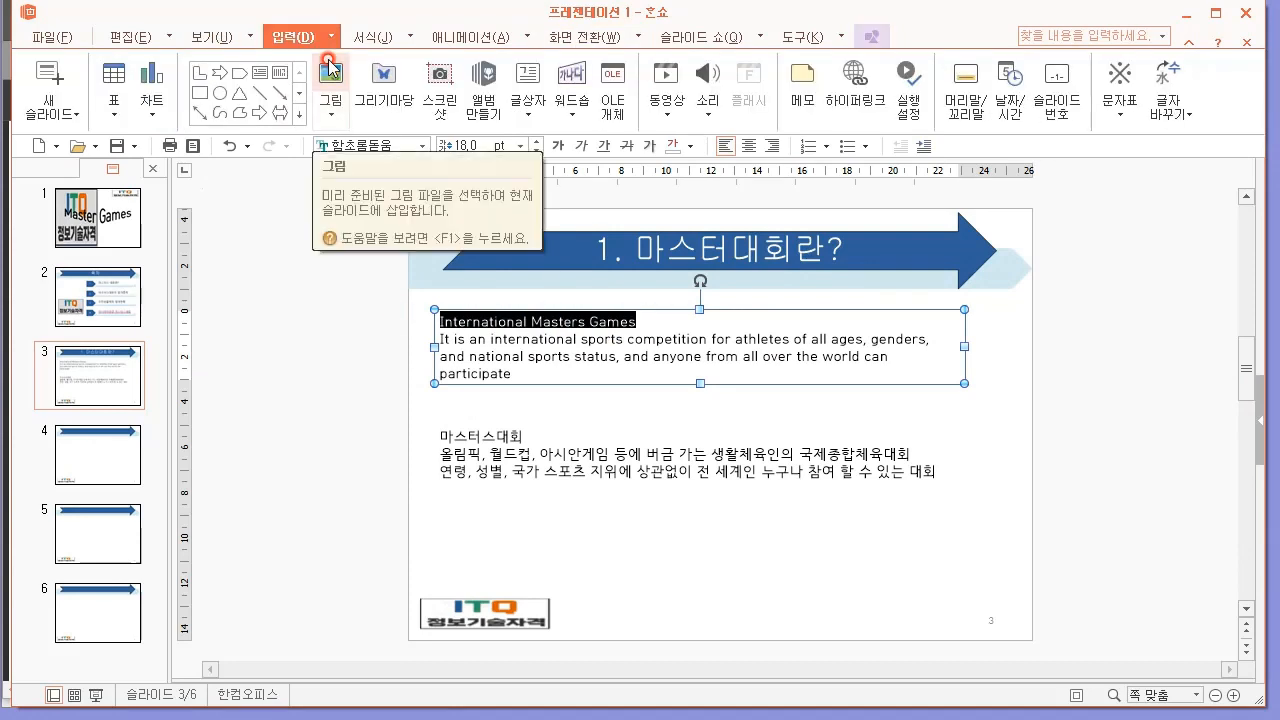
click(870, 148)
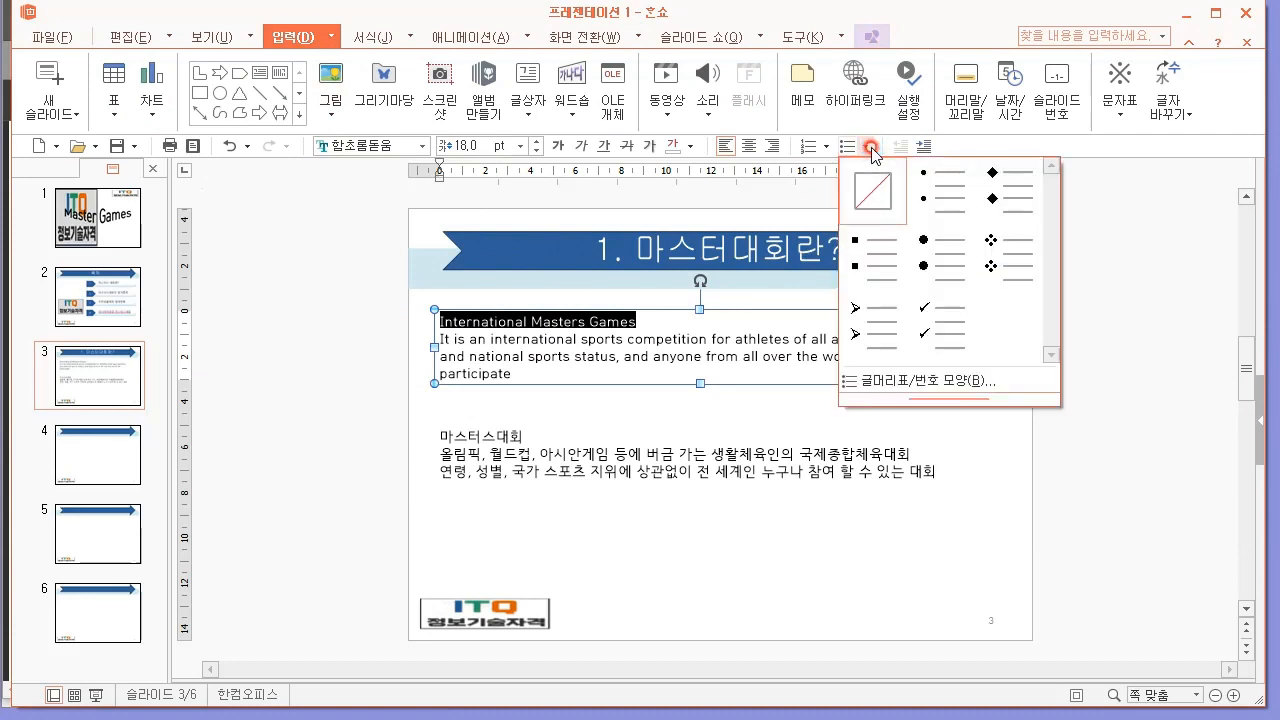
click(990, 236)
click(458, 321)
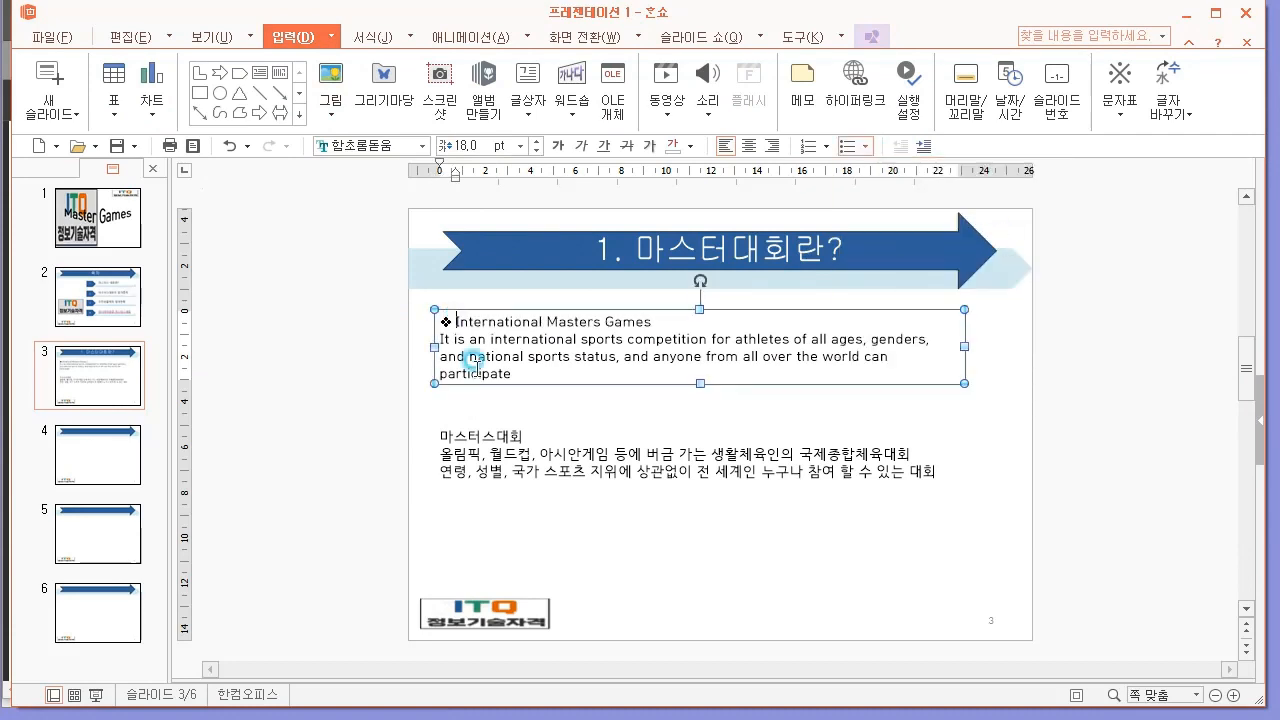
Apply the ✓ bullet to the English paragraph below the heading, checking the sample in the exam PDF.
drag(530, 373, 377, 333)
drag(558, 372, 399, 340)
click(312, 718)
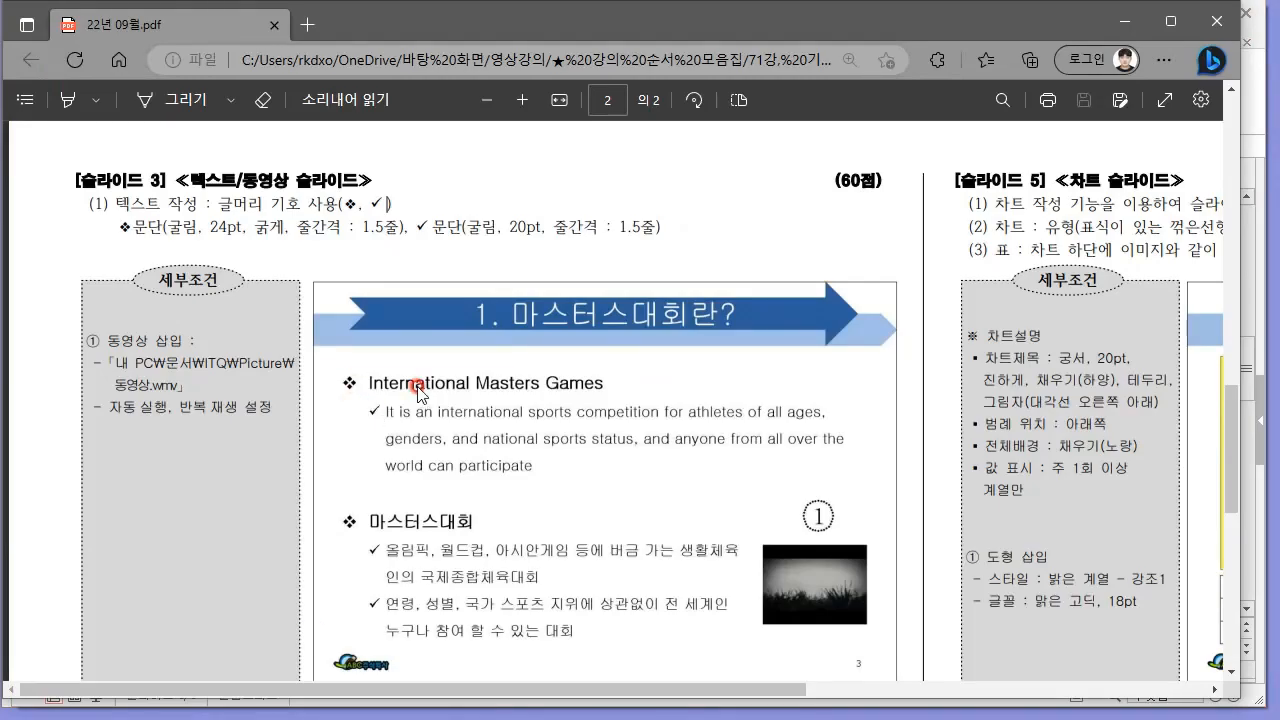
key(alt+Tab)
click(863, 165)
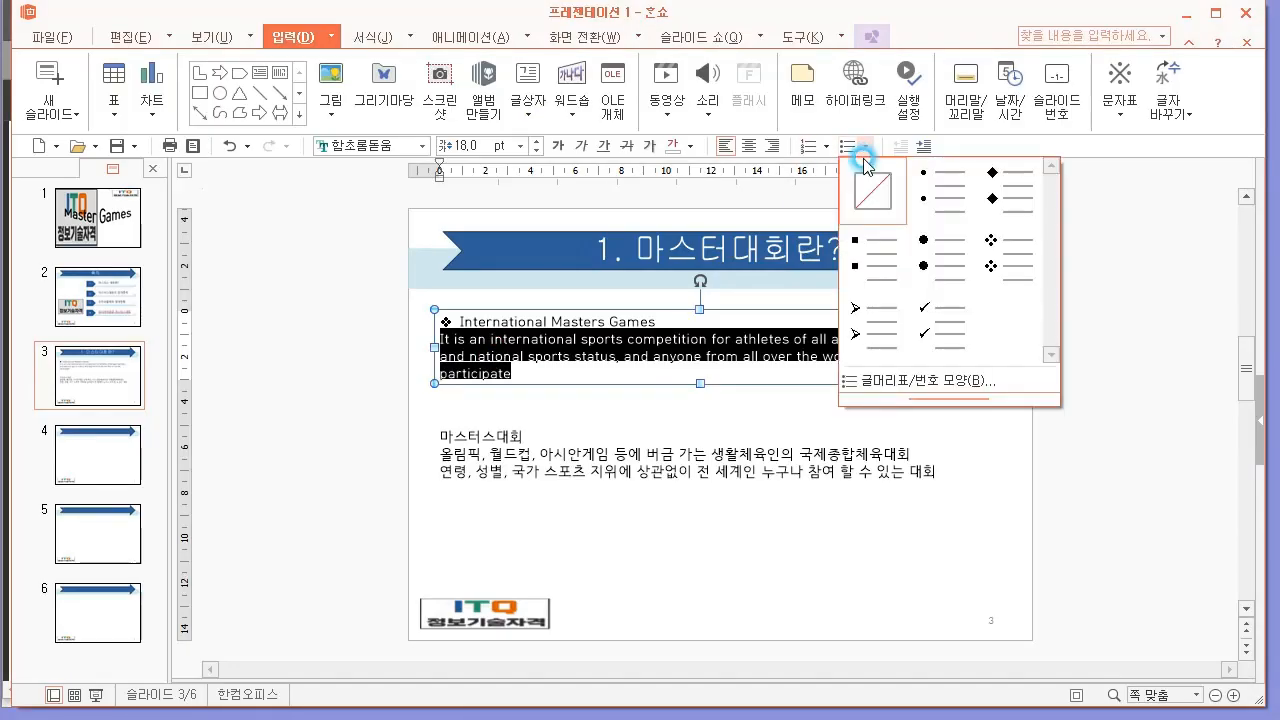
click(929, 309)
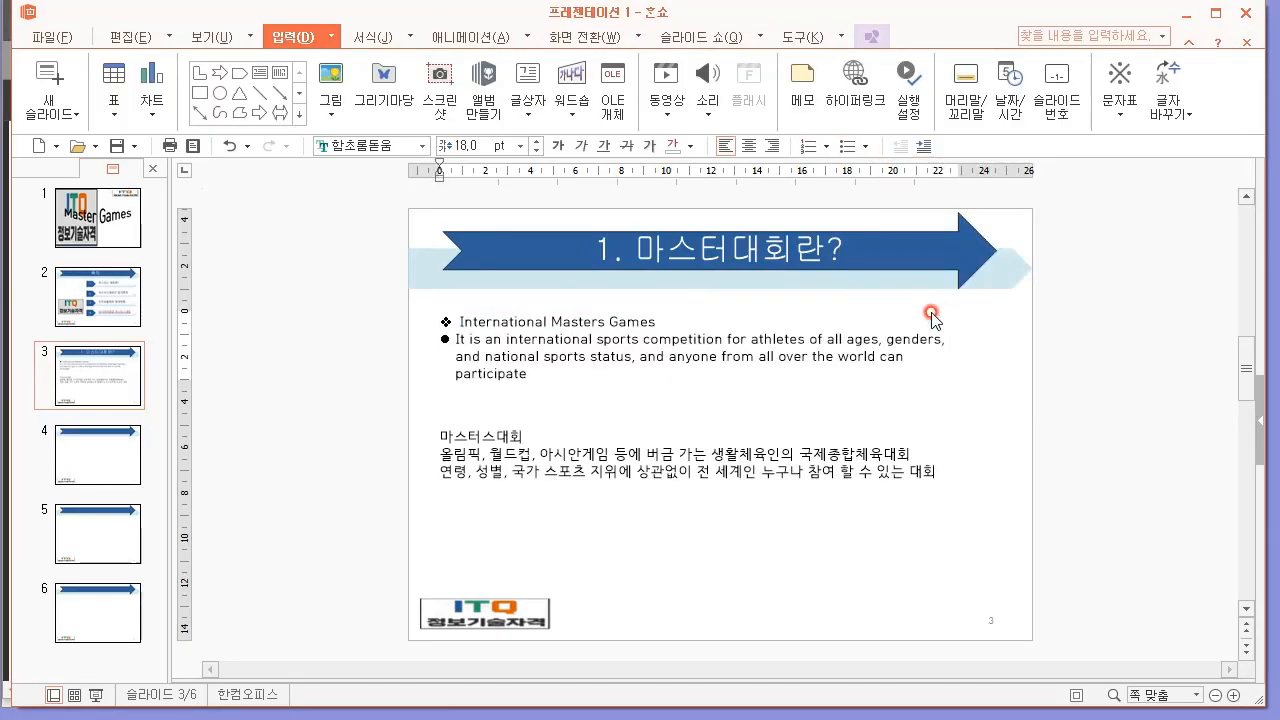
click(582, 372)
drag(534, 439, 418, 437)
click(853, 146)
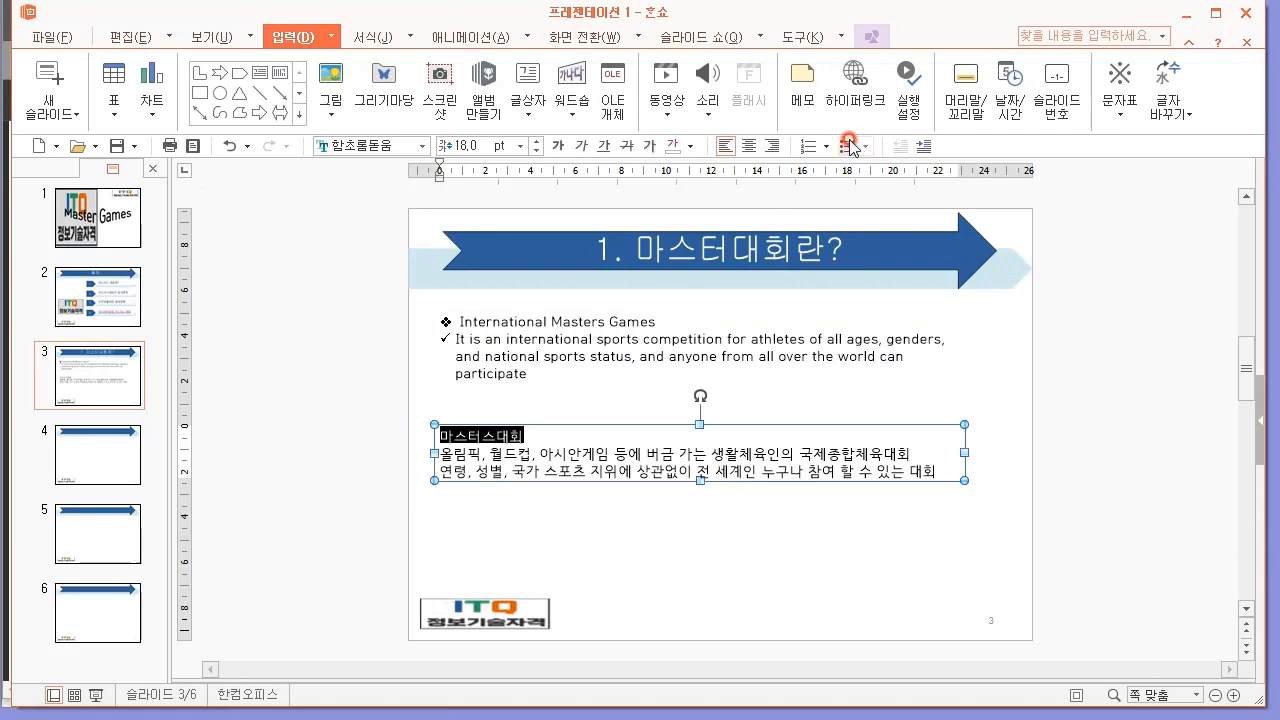
click(1012, 257)
drag(948, 468, 710, 462)
click(566, 455)
key(ctrl+z)
Apply the ❖ bullet to the "마스터스대회" line and the ✓ bullet to the two Korean lines below it.
drag(525, 437, 432, 437)
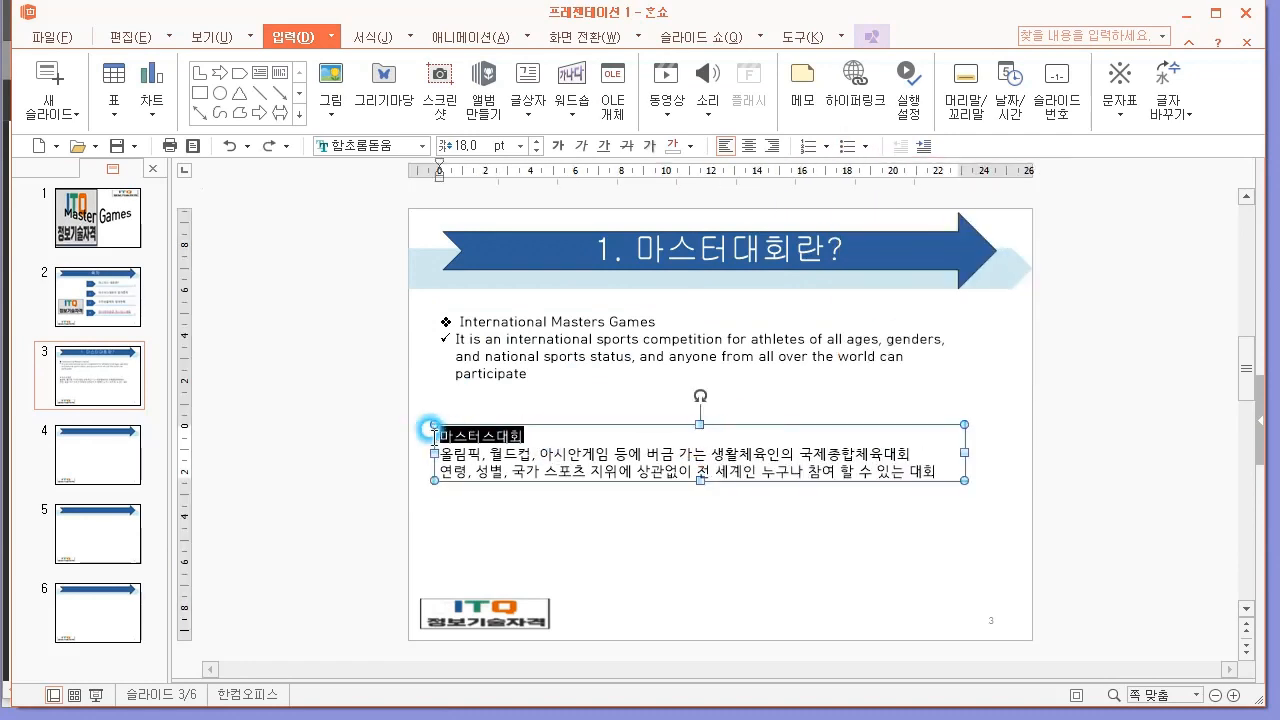
click(866, 146)
click(1010, 258)
drag(938, 470, 405, 450)
click(866, 146)
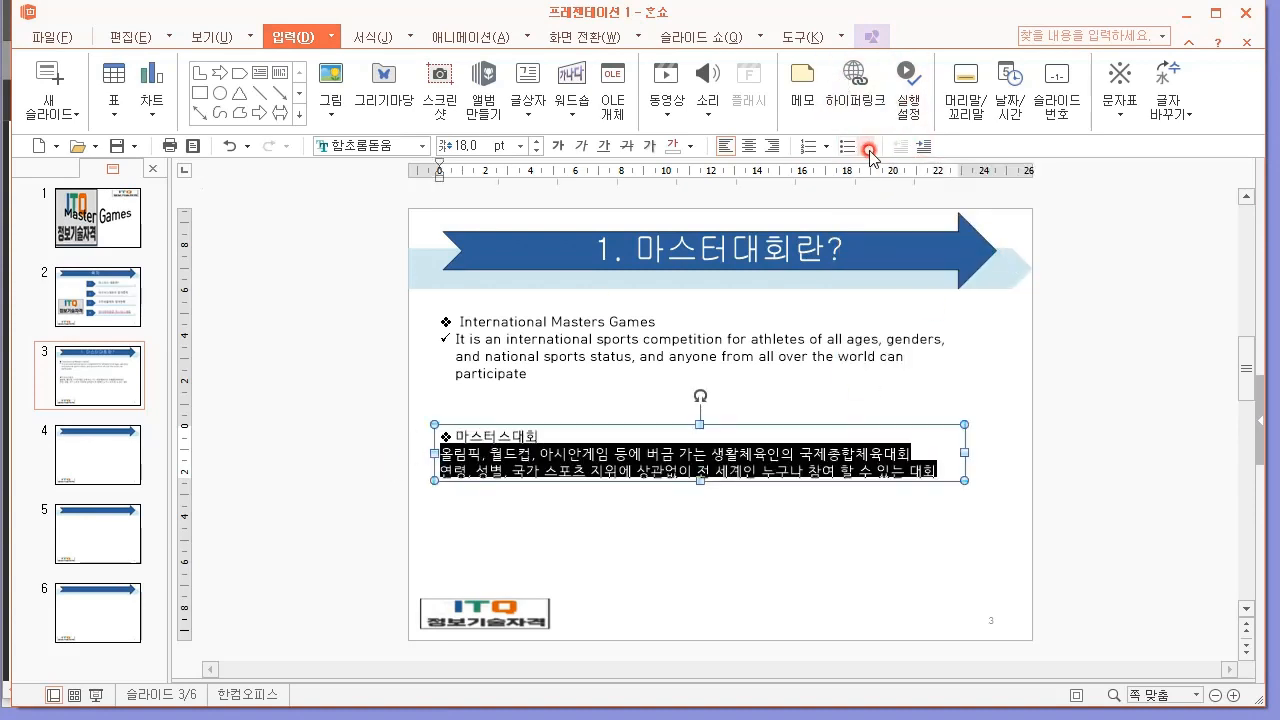
click(938, 318)
click(390, 479)
Switch to the exam PDF in Edge and examine the font, size and line spacing required for the ❖ and ✓ paragraphs.
key(alt+Tab)
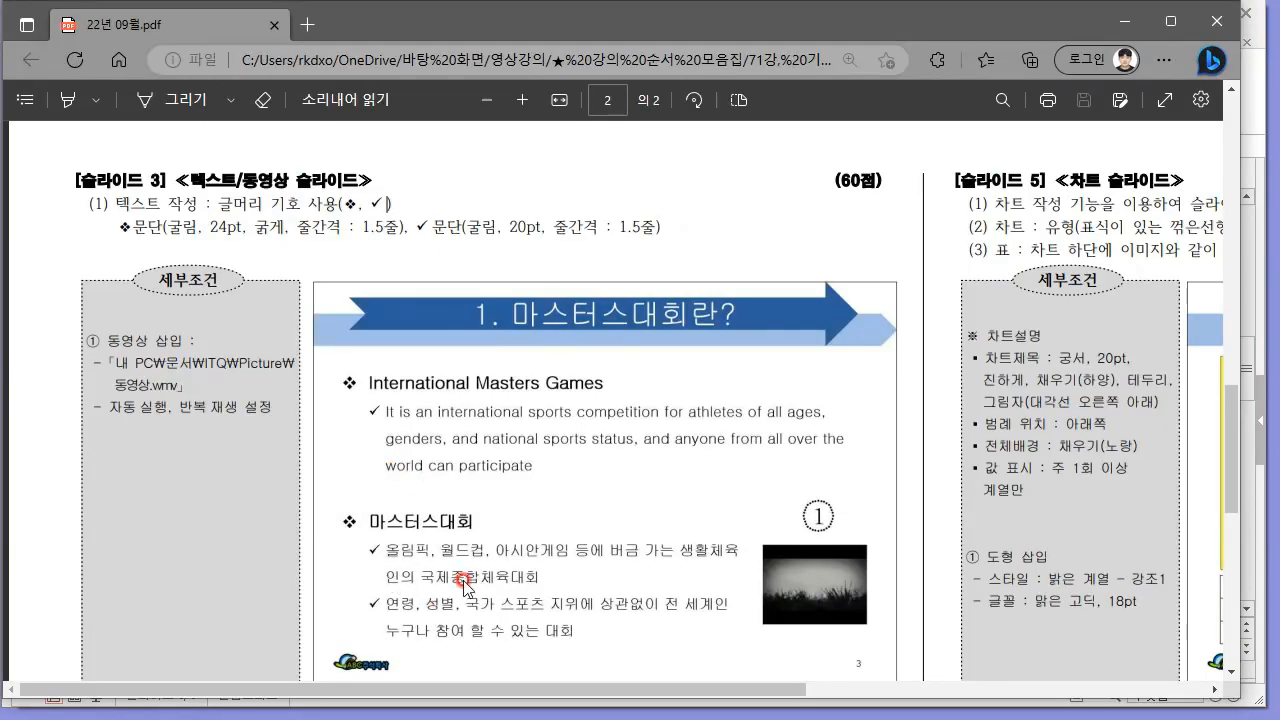
key(alt+Tab)
key(alt+Tab)
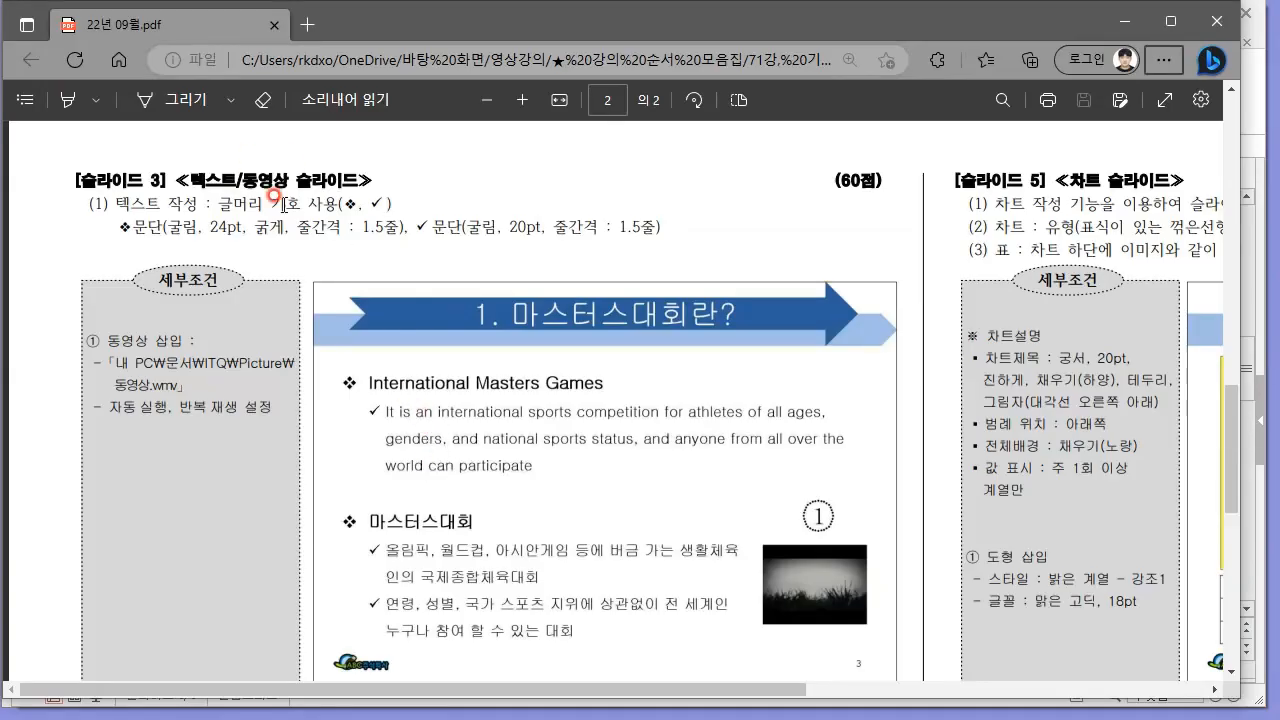
drag(163, 228, 363, 218)
click(475, 318)
Switch to 한쇼 and format the "International Masters Games" heading as 굴림, 24 pt, bold.
key(alt+Tab)
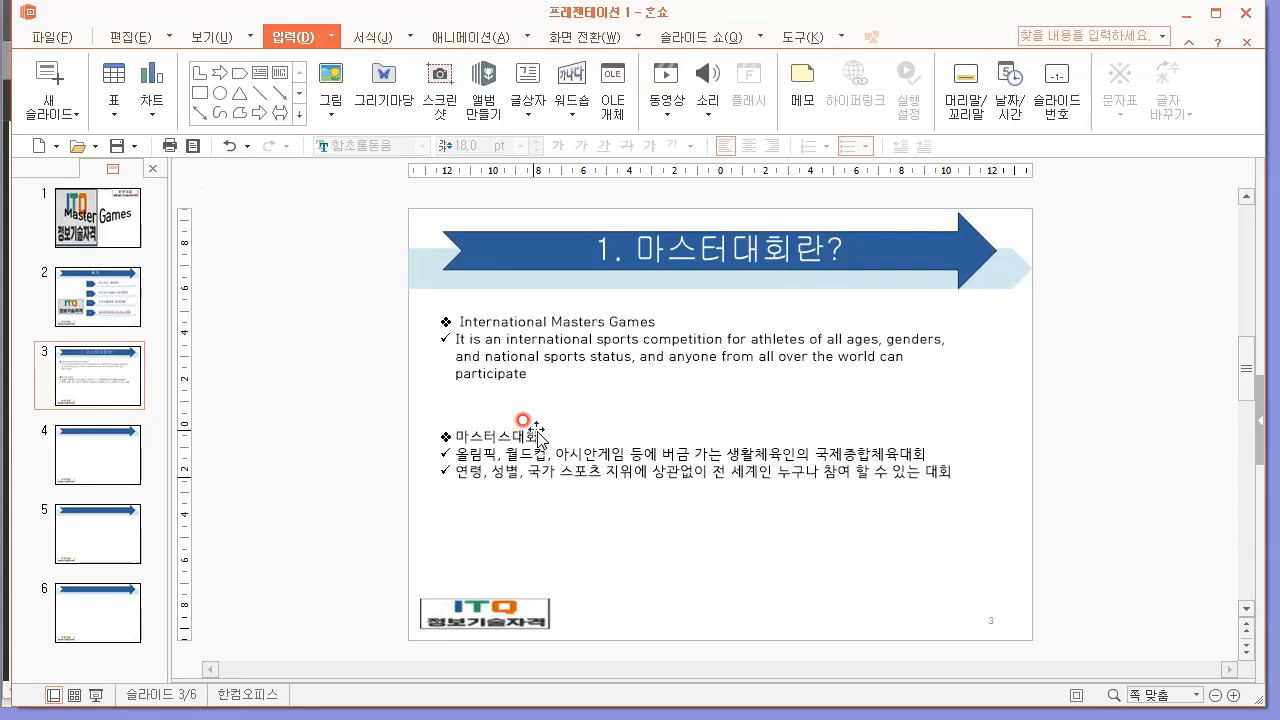
double_click(595, 321)
drag(657, 321, 387, 316)
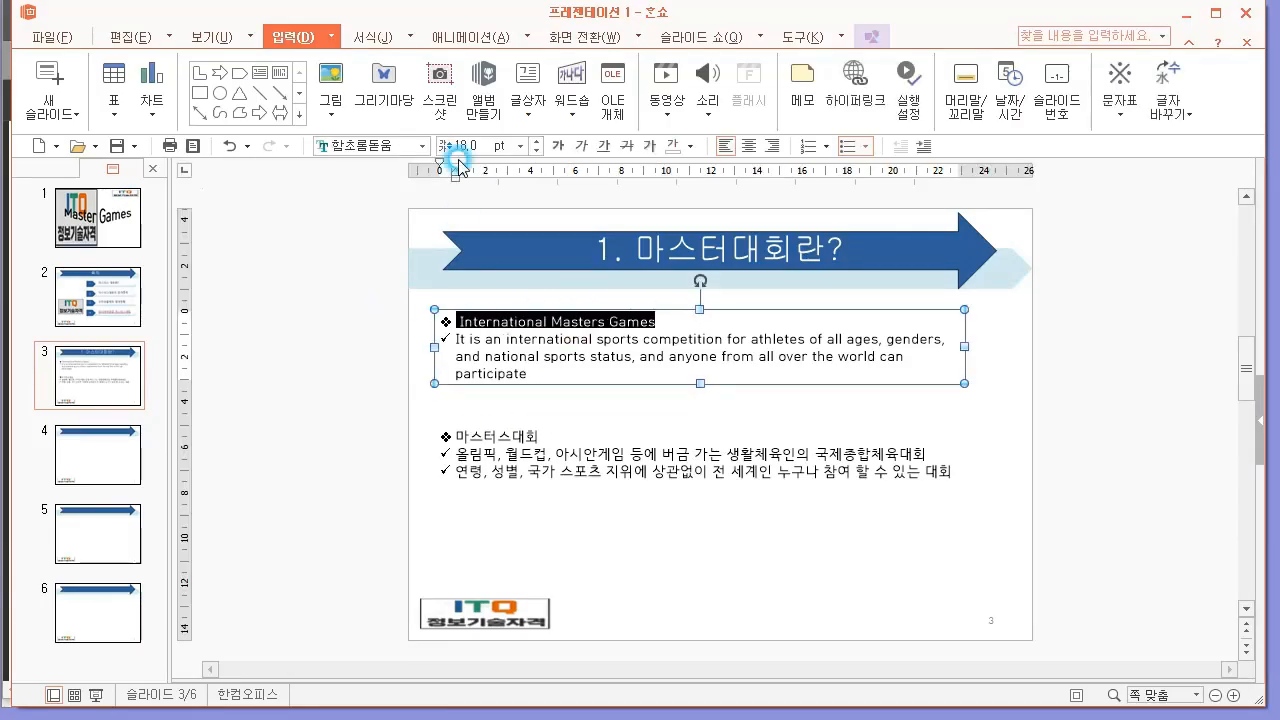
click(391, 147)
text(굴림)
key(Return)
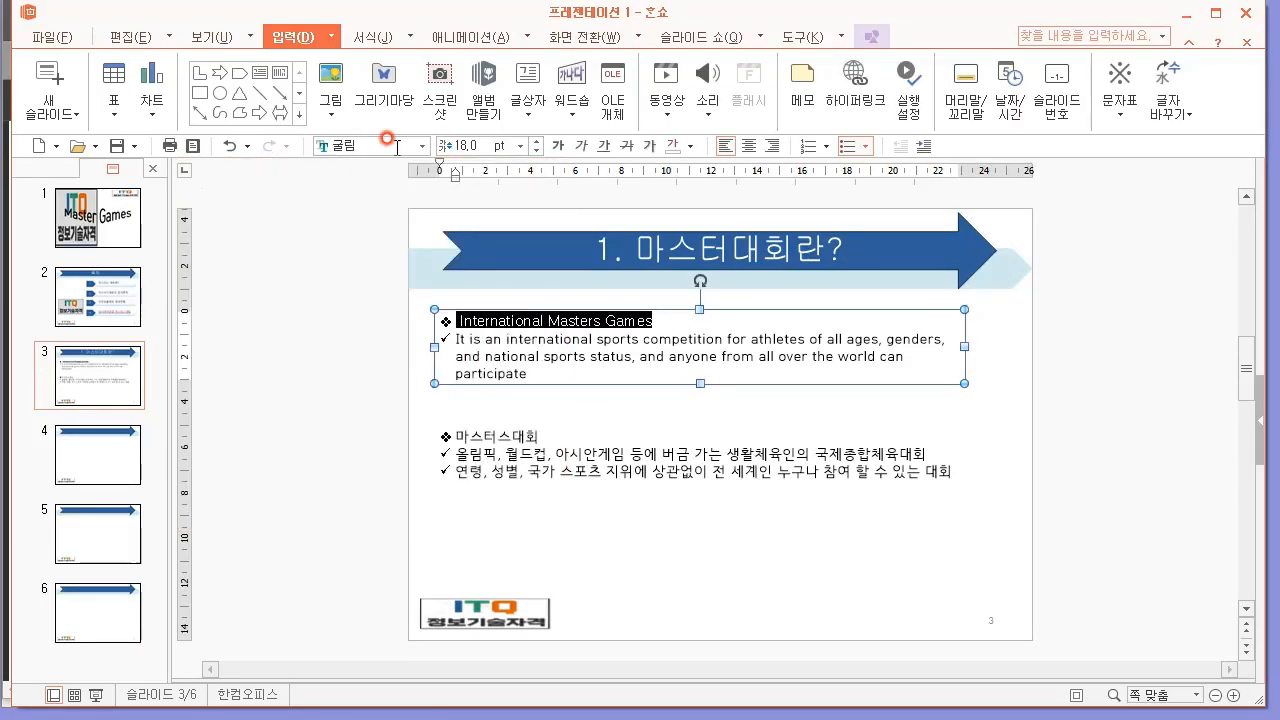
click(475, 145)
text(24)
key(Return)
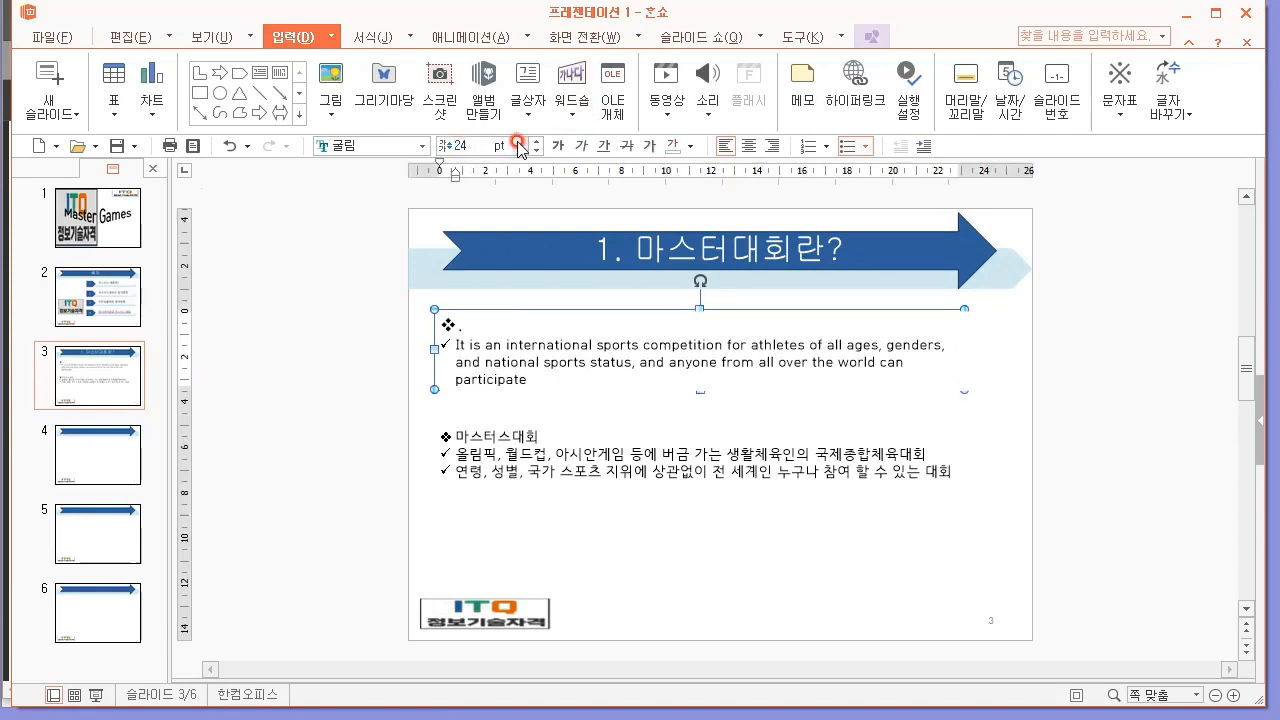
key(ctrl+z)
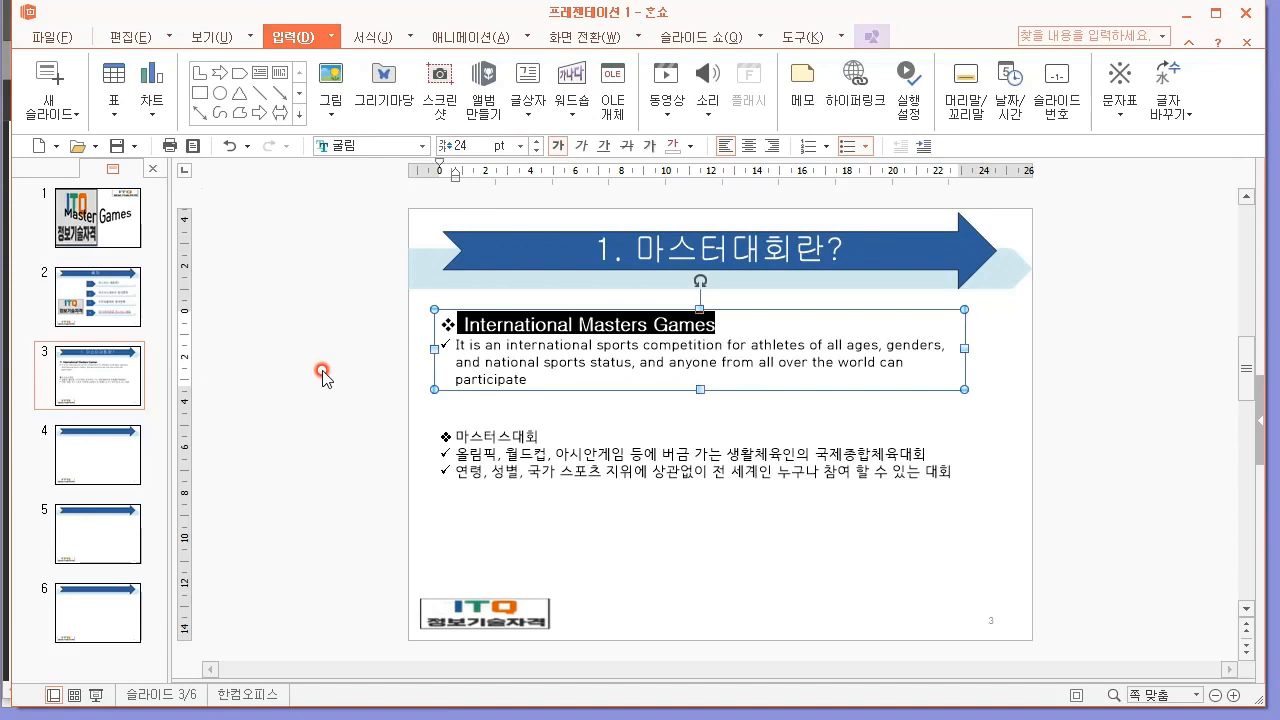
click(498, 436)
click(530, 325)
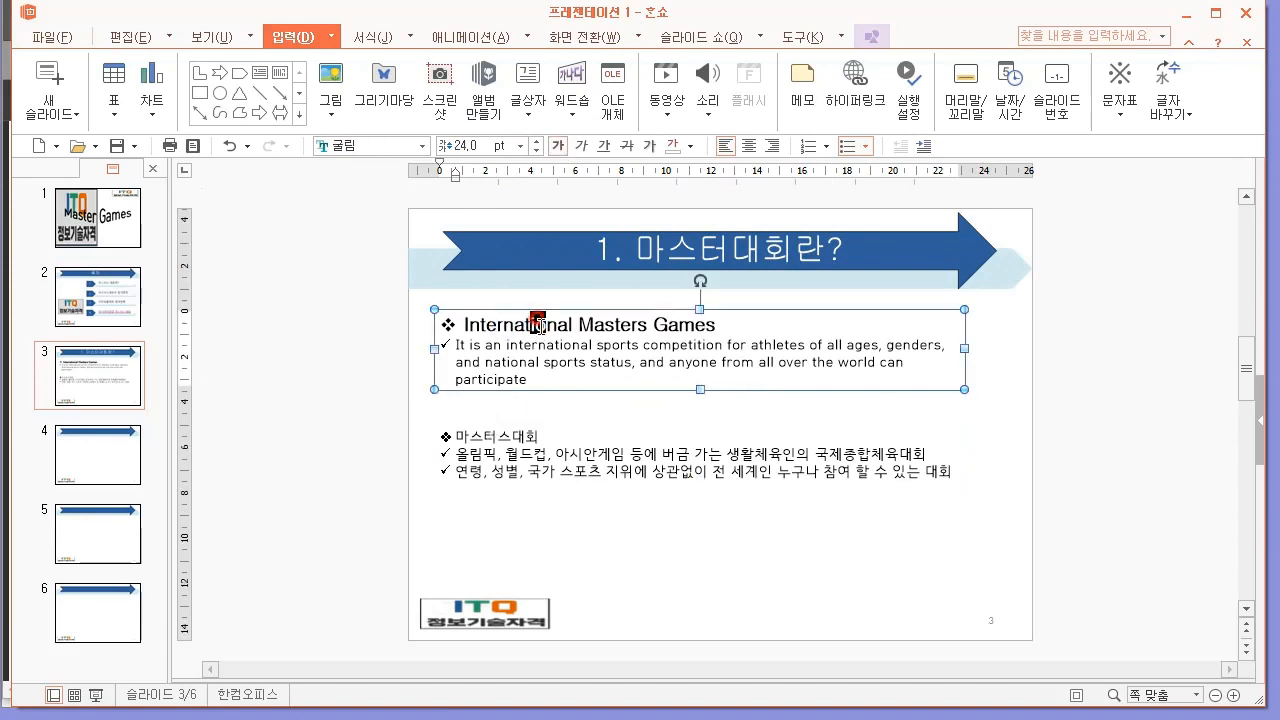
key(ctrl+shift+c)
drag(540, 436, 449, 436)
key(ctrl+z)
Format the "마스터스대회" heading as 굴림, 24 pt, bold.
click(537, 437)
double_click(537, 437)
click(350, 146)
text(구ㄹ림)
key(Return)
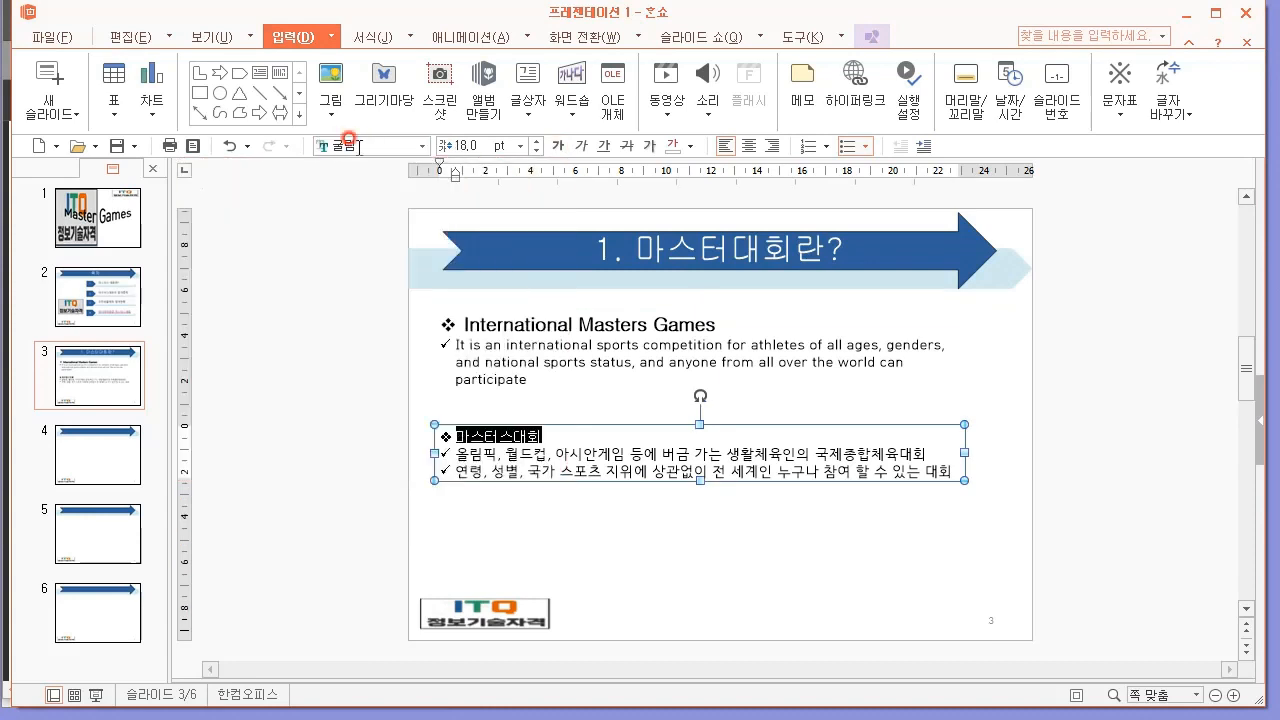
click(463, 145)
text(24)
key(Return)
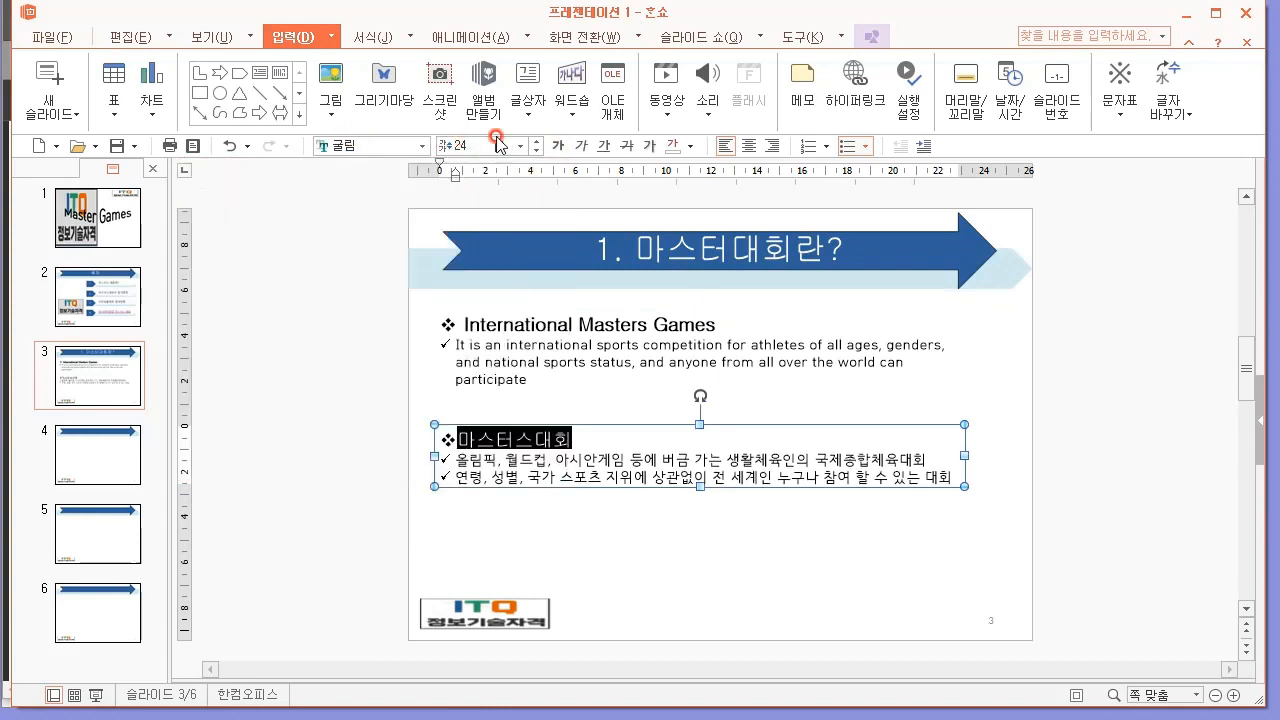
click(348, 460)
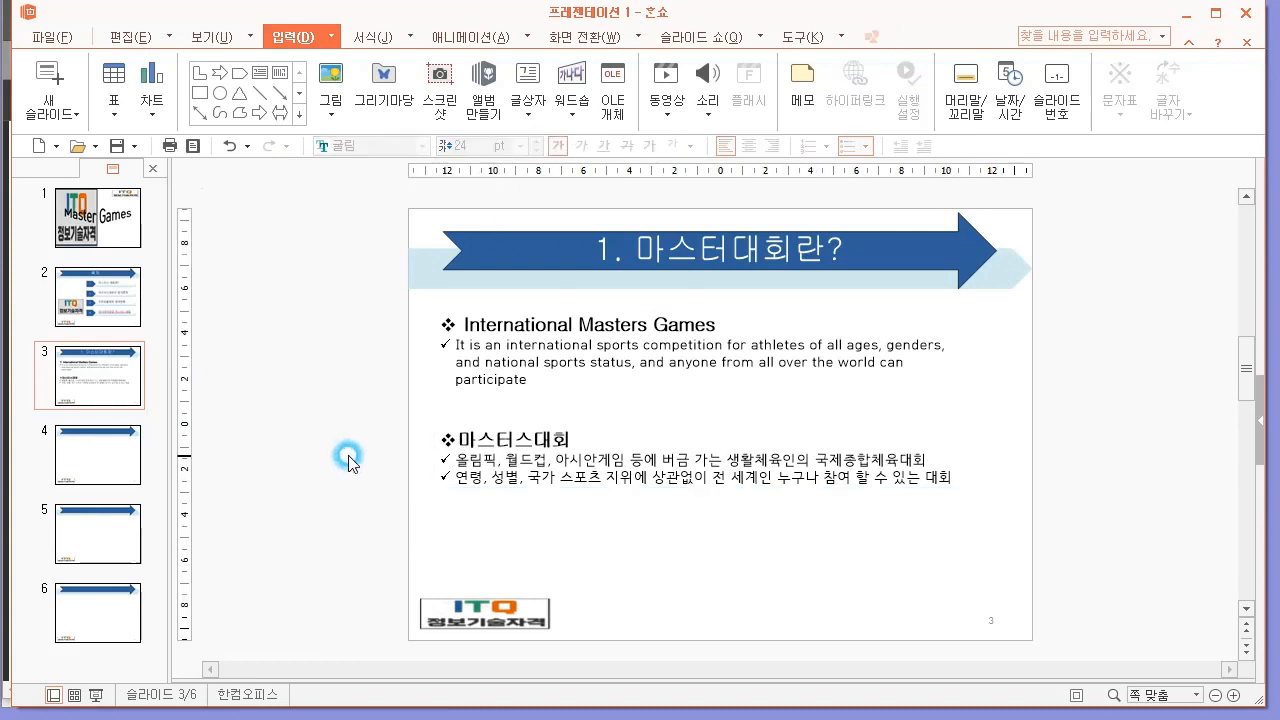
Check the required line spacing in the exam PDF and select across the English heading and its ✓ paragraph in 한쇼.
click(605, 309)
key(alt+Tab)
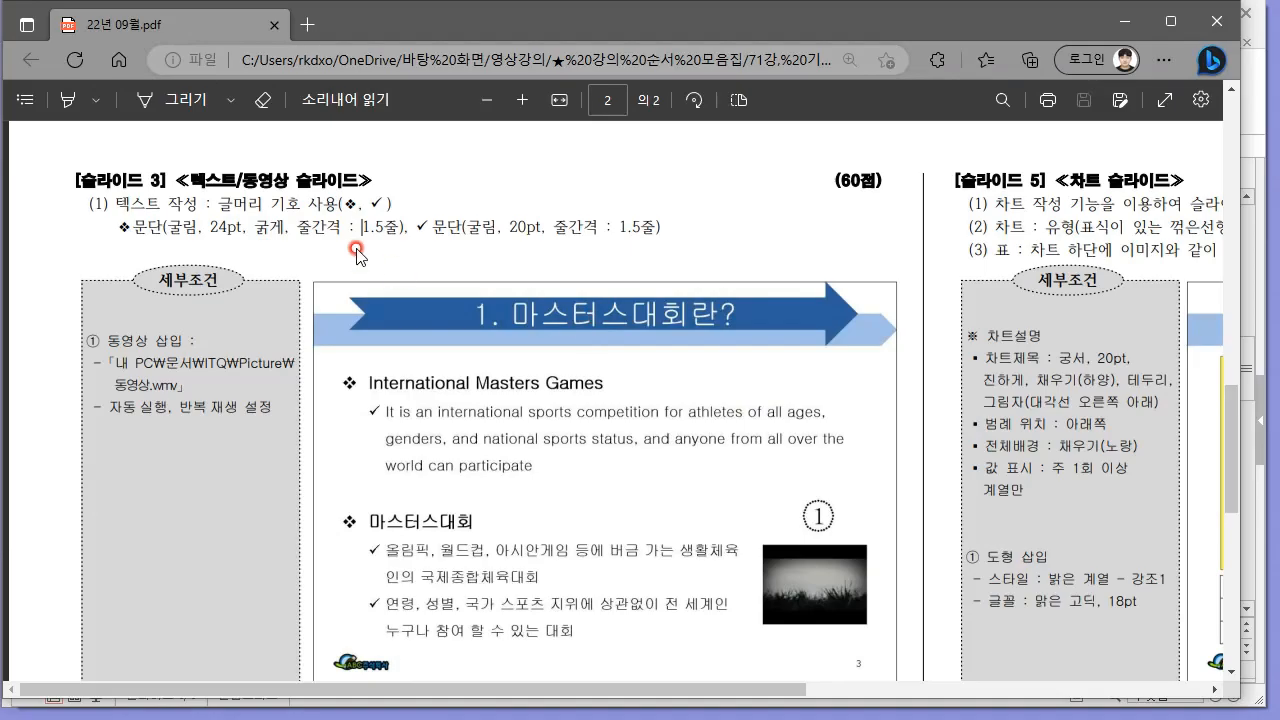
key(alt+Tab)
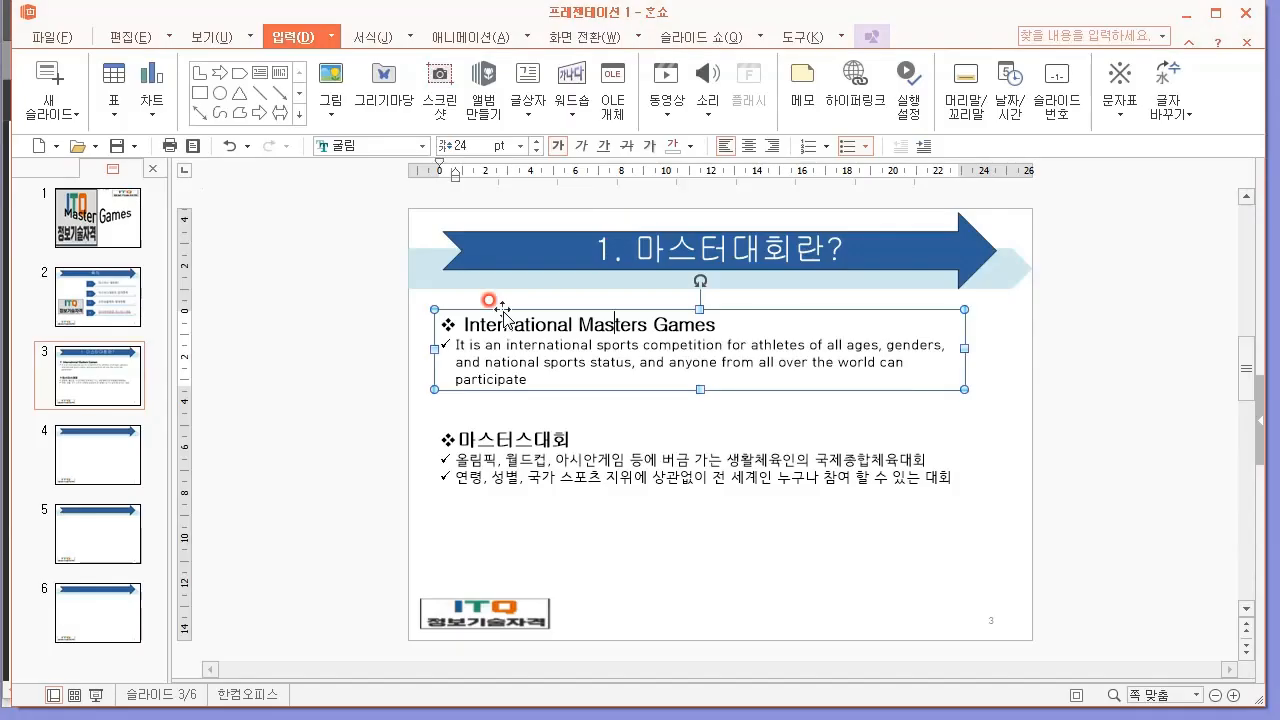
drag(500, 380, 513, 322)
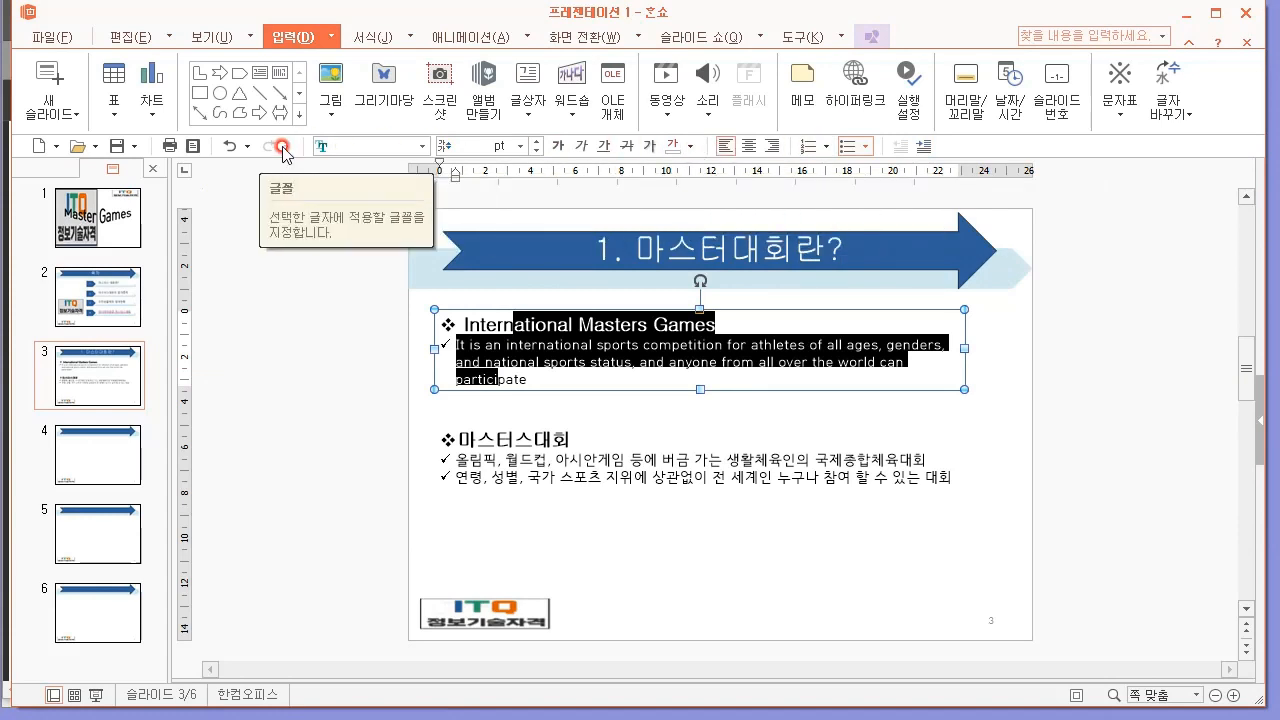
click(220, 37)
click(133, 37)
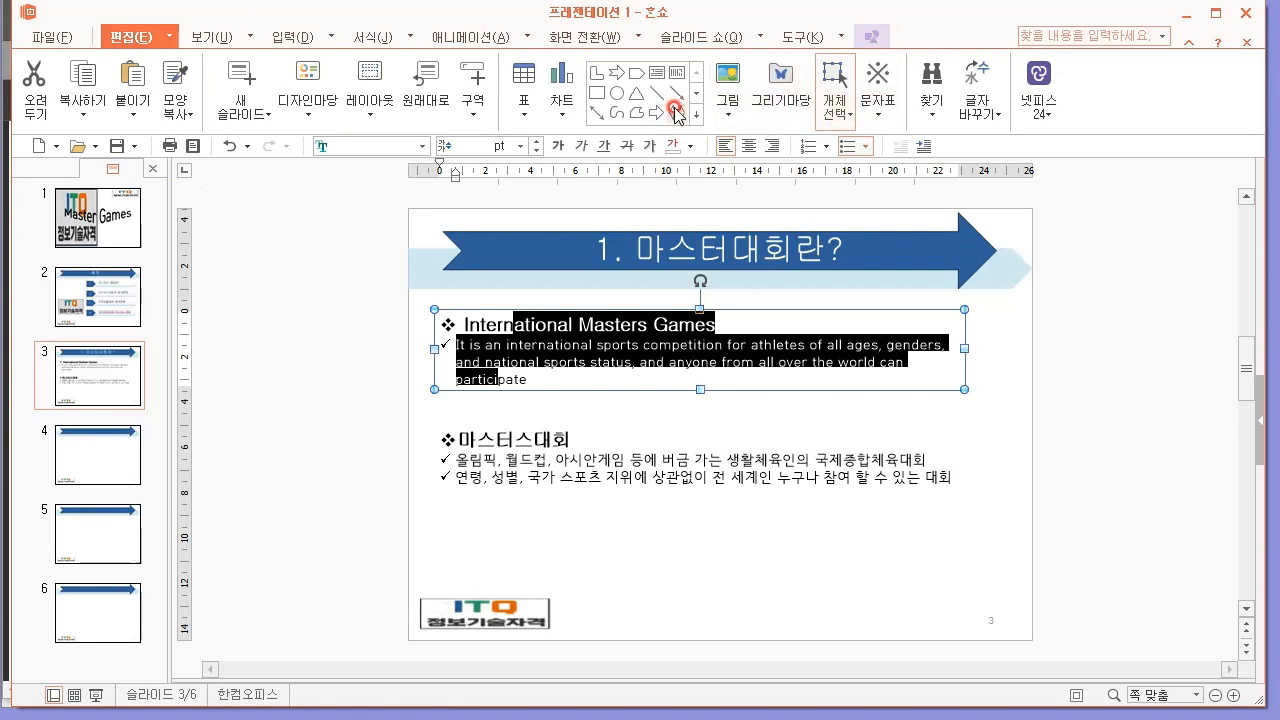
right_click(577, 342)
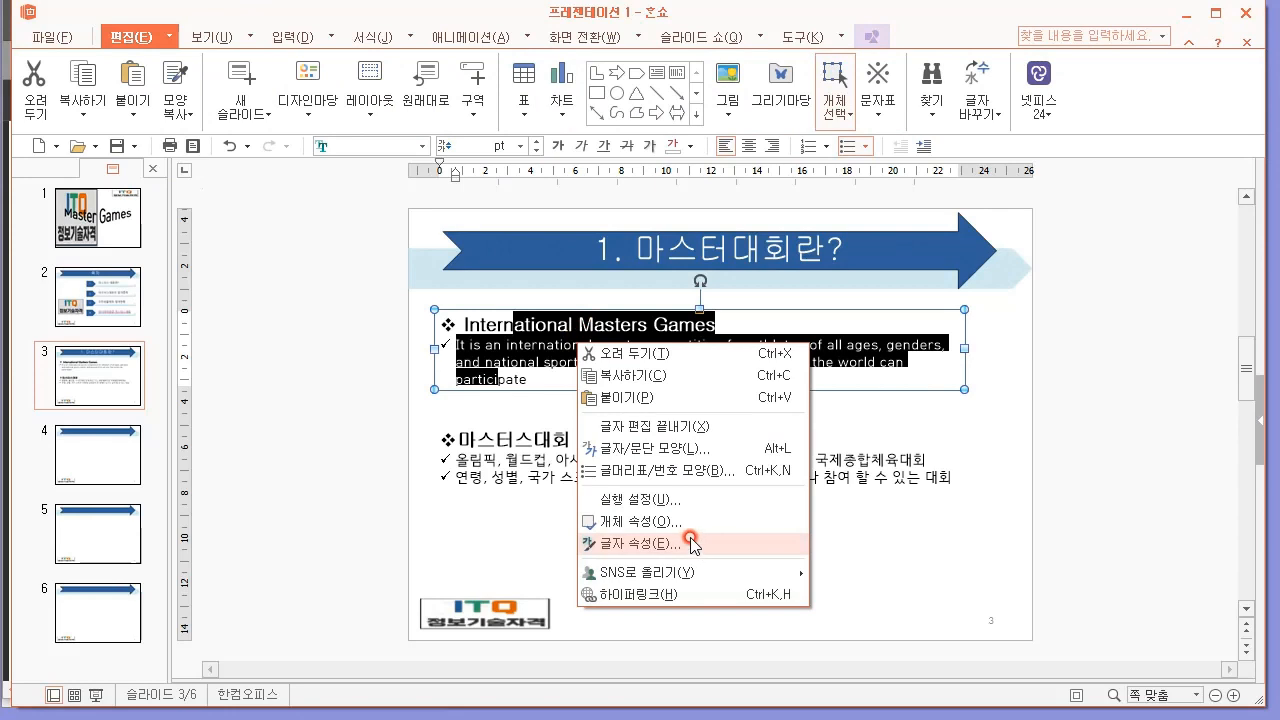
click(640, 543)
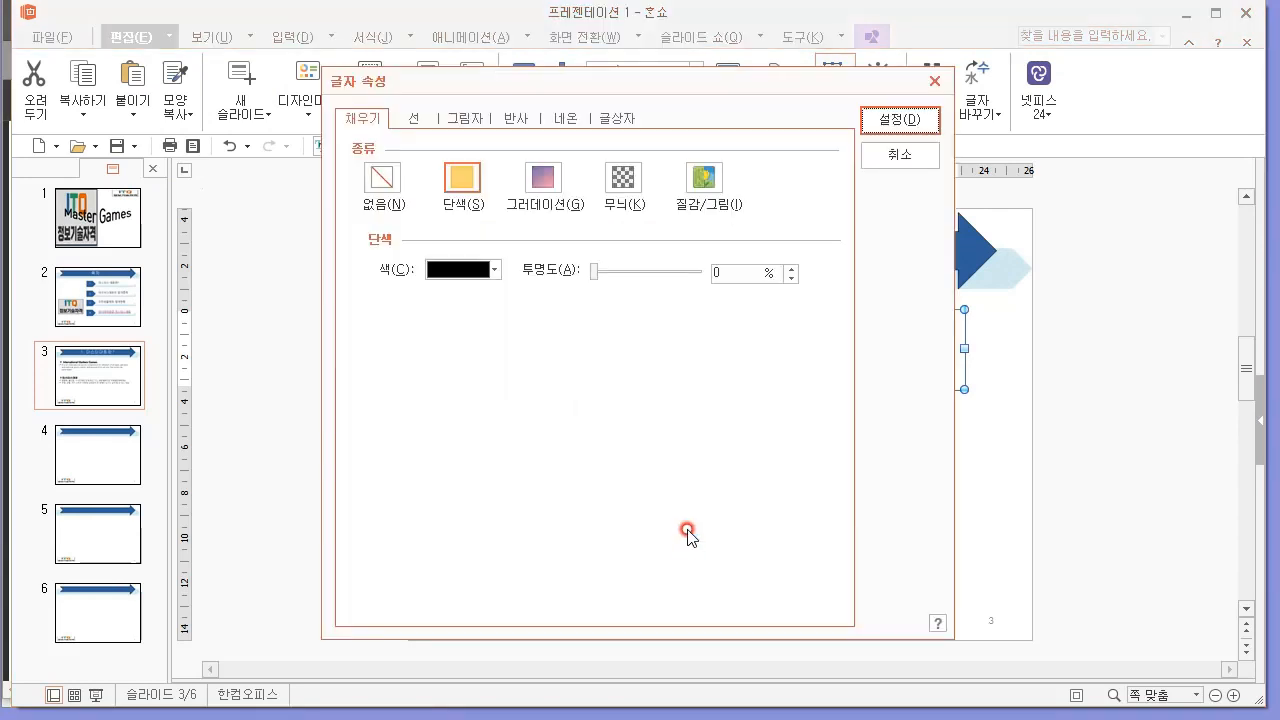
click(414, 118)
click(380, 126)
click(465, 120)
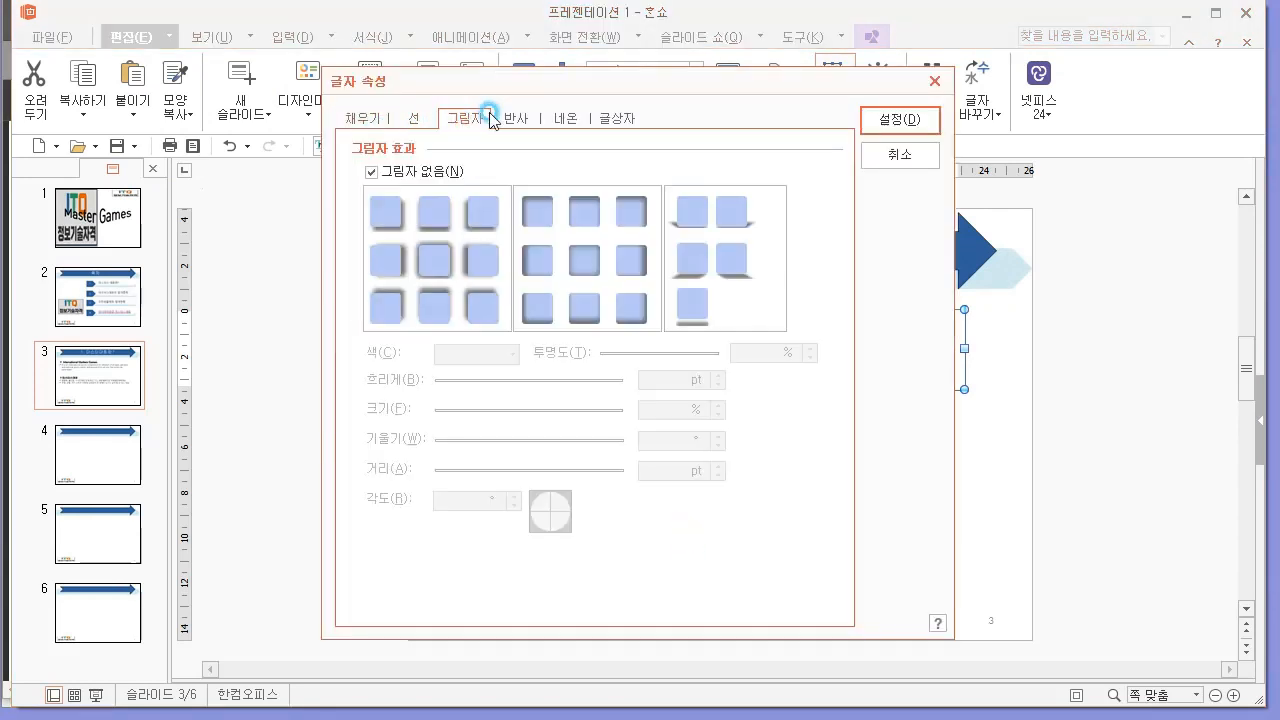
click(508, 120)
click(615, 118)
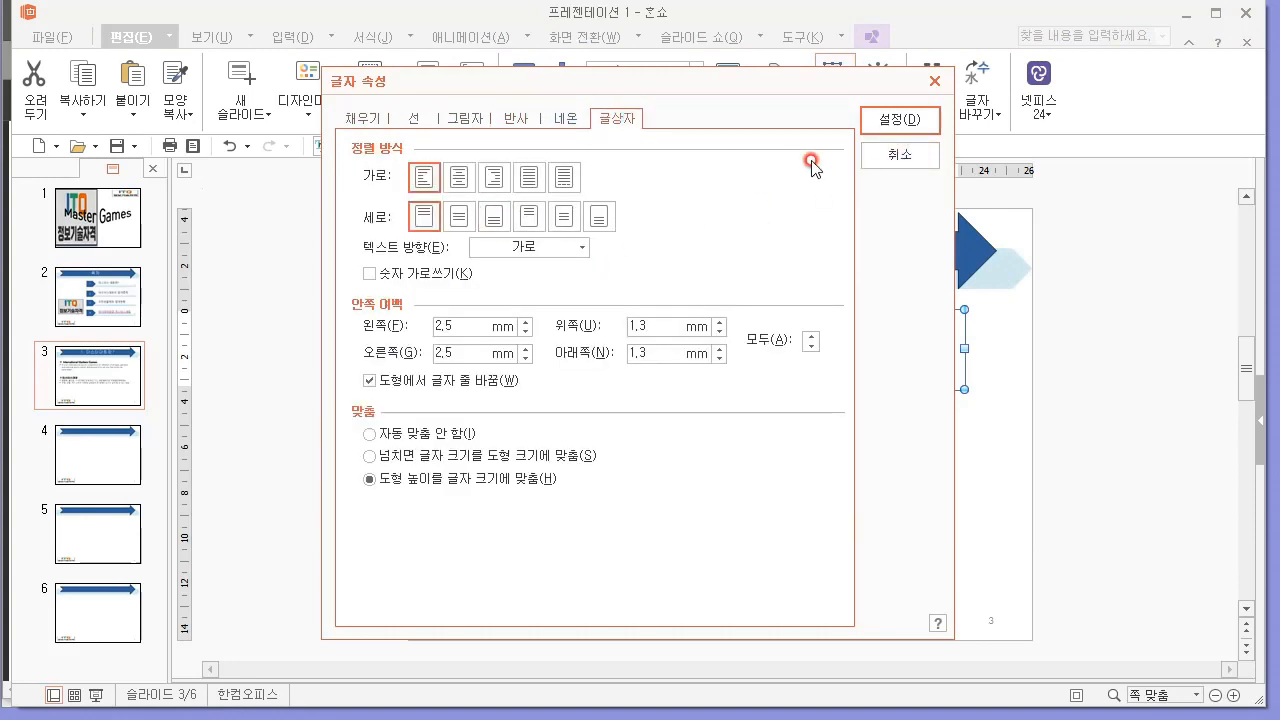
click(893, 158)
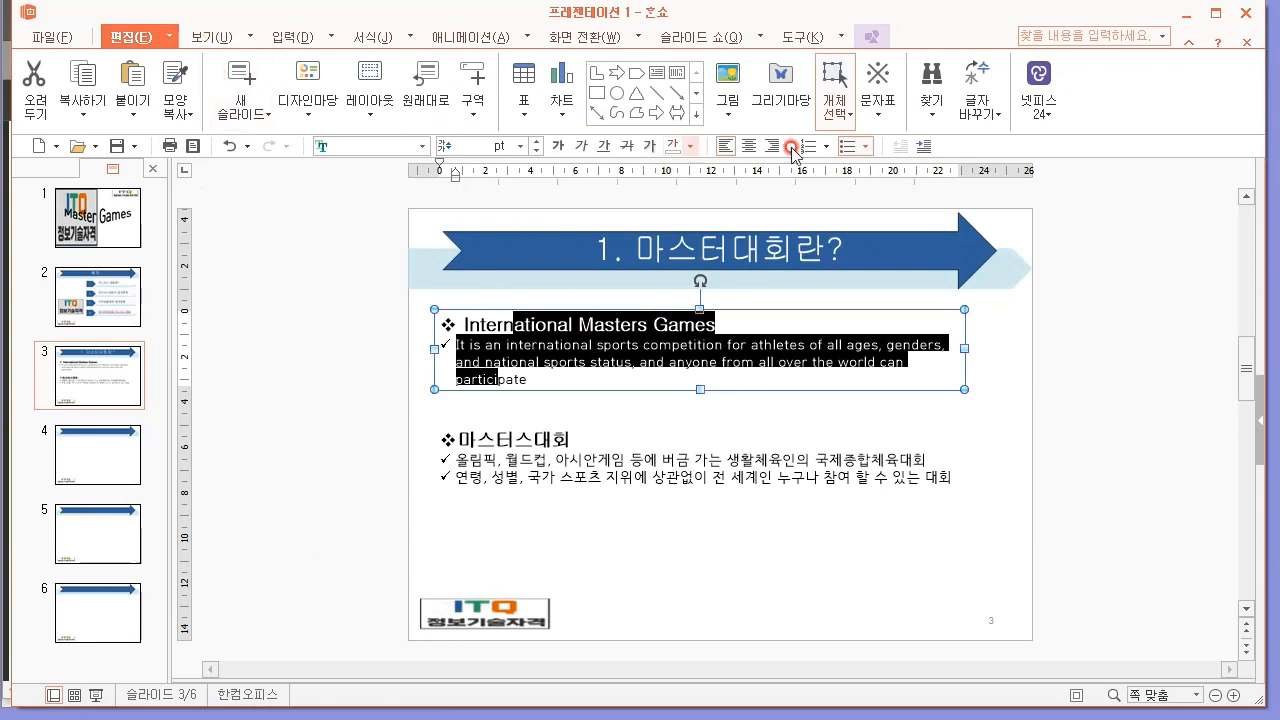
click(864, 147)
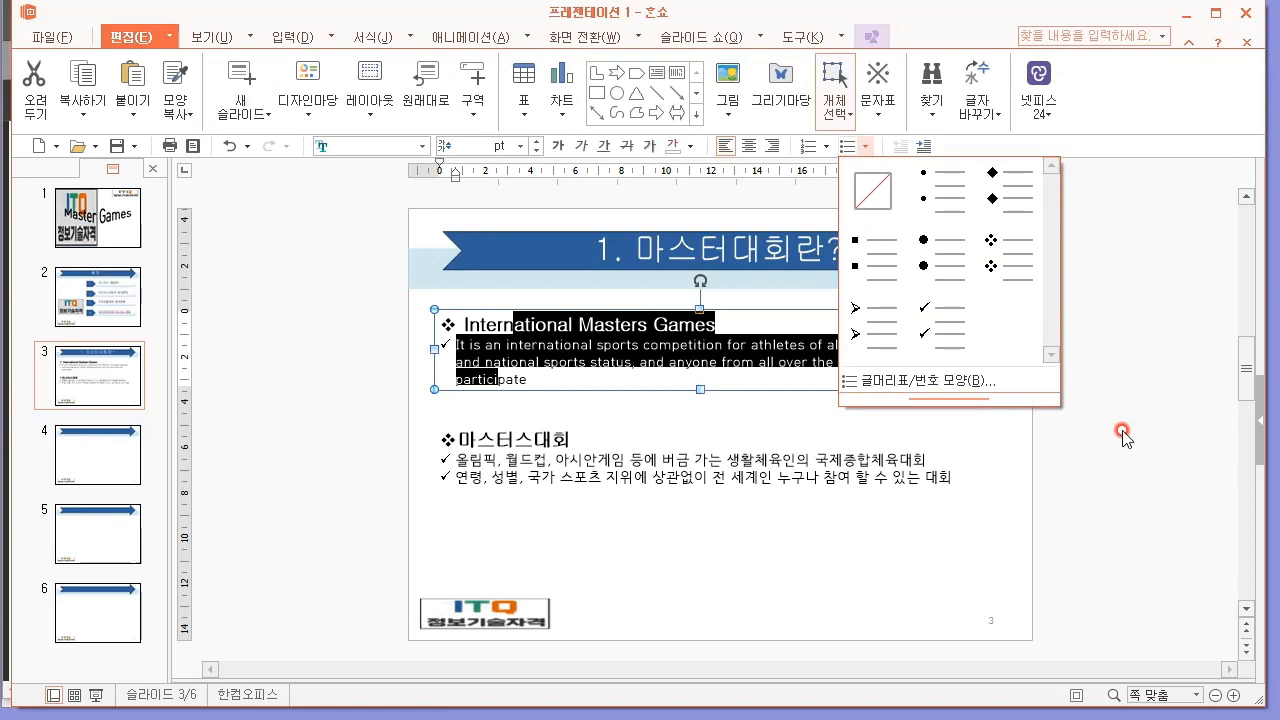
click(985, 380)
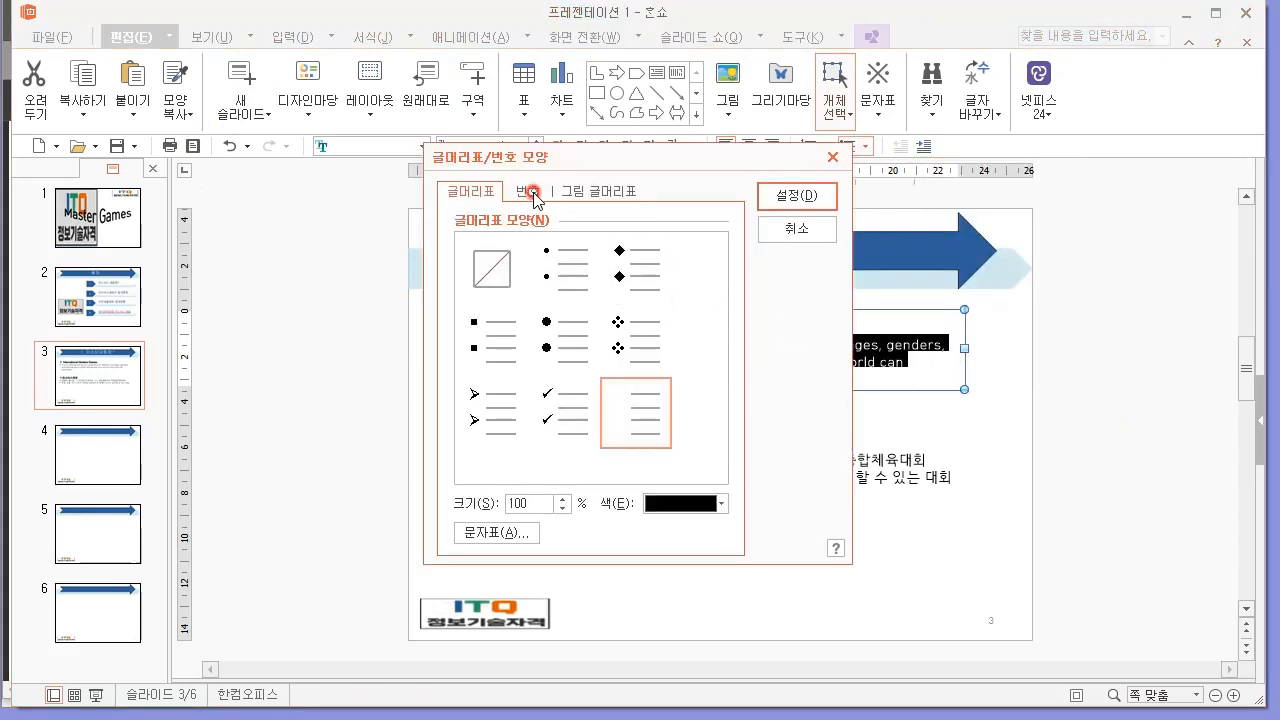
click(533, 191)
click(571, 188)
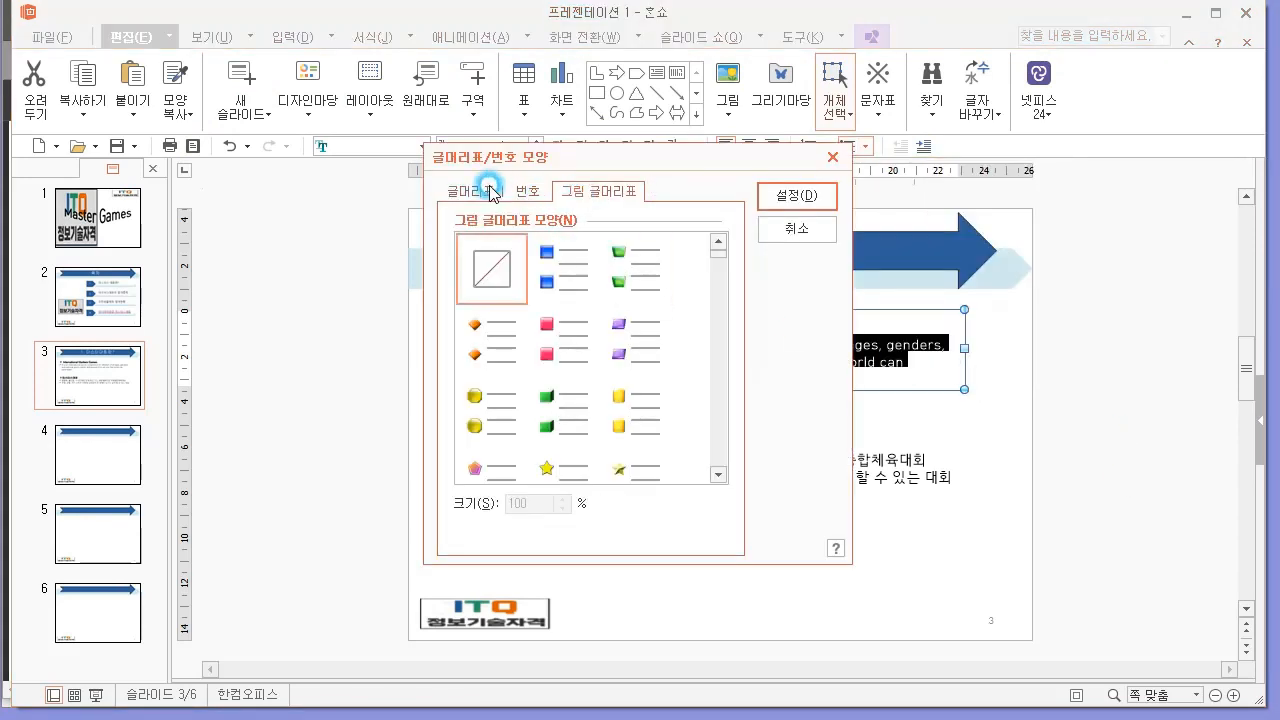
key(Escape)
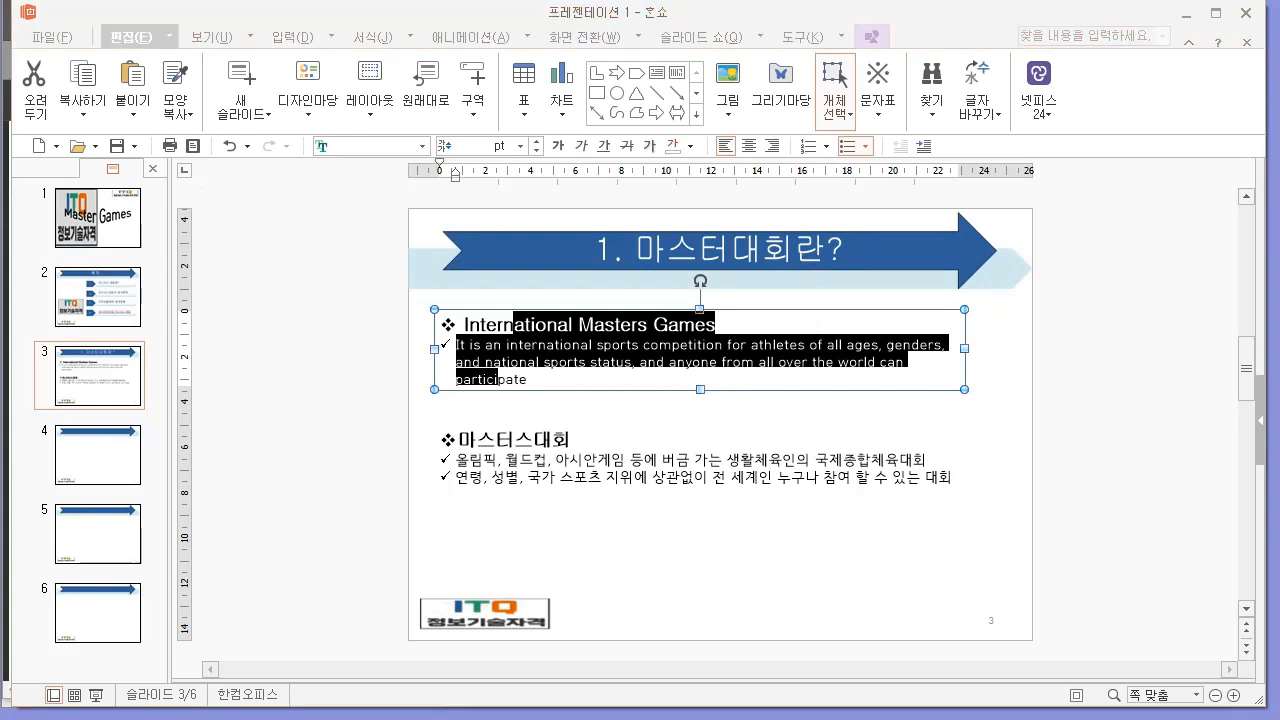
Set the line spacing of the selected English heading and ✓ paragraph to 배수 1.5.
right_click(572, 330)
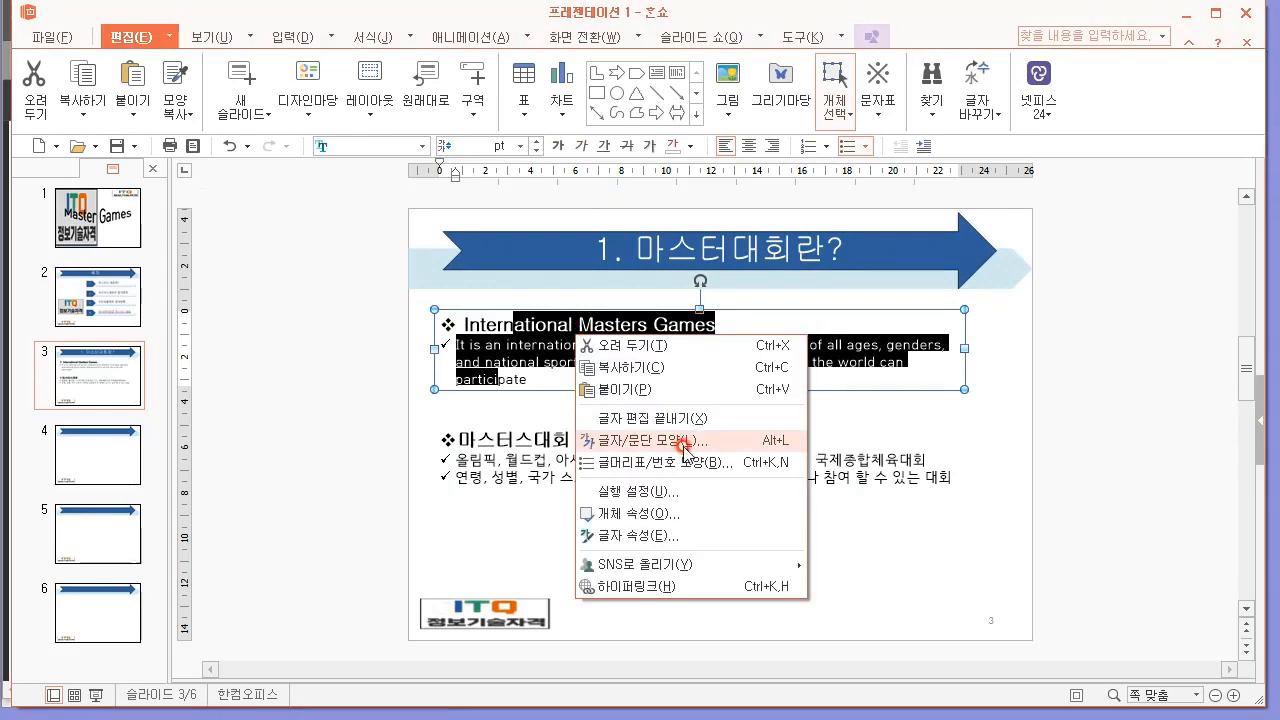
click(686, 442)
click(501, 131)
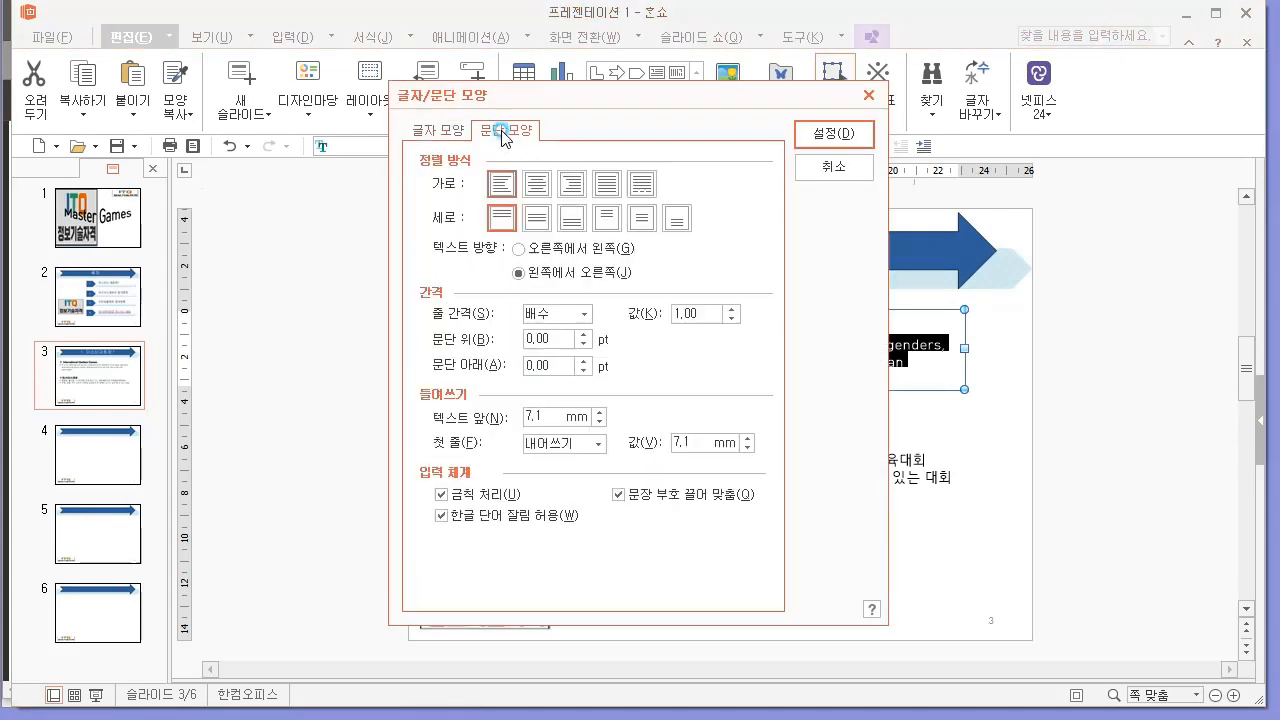
click(590, 314)
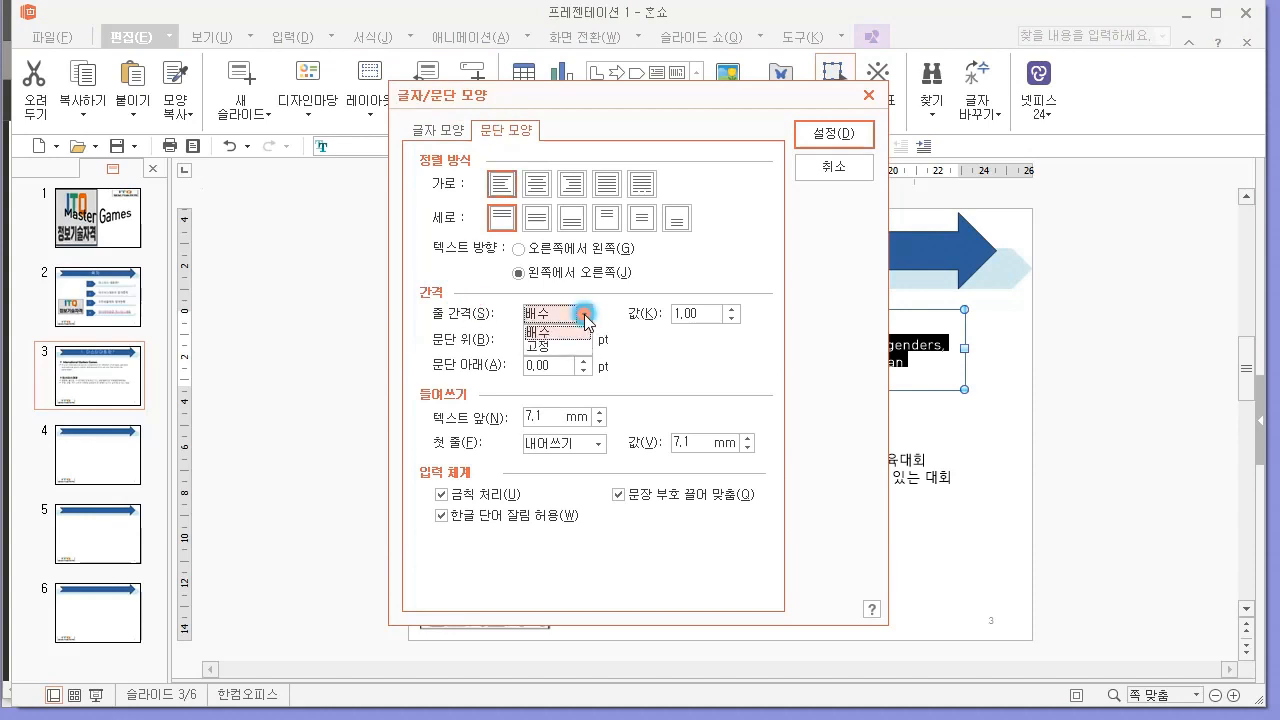
click(546, 336)
click(690, 314)
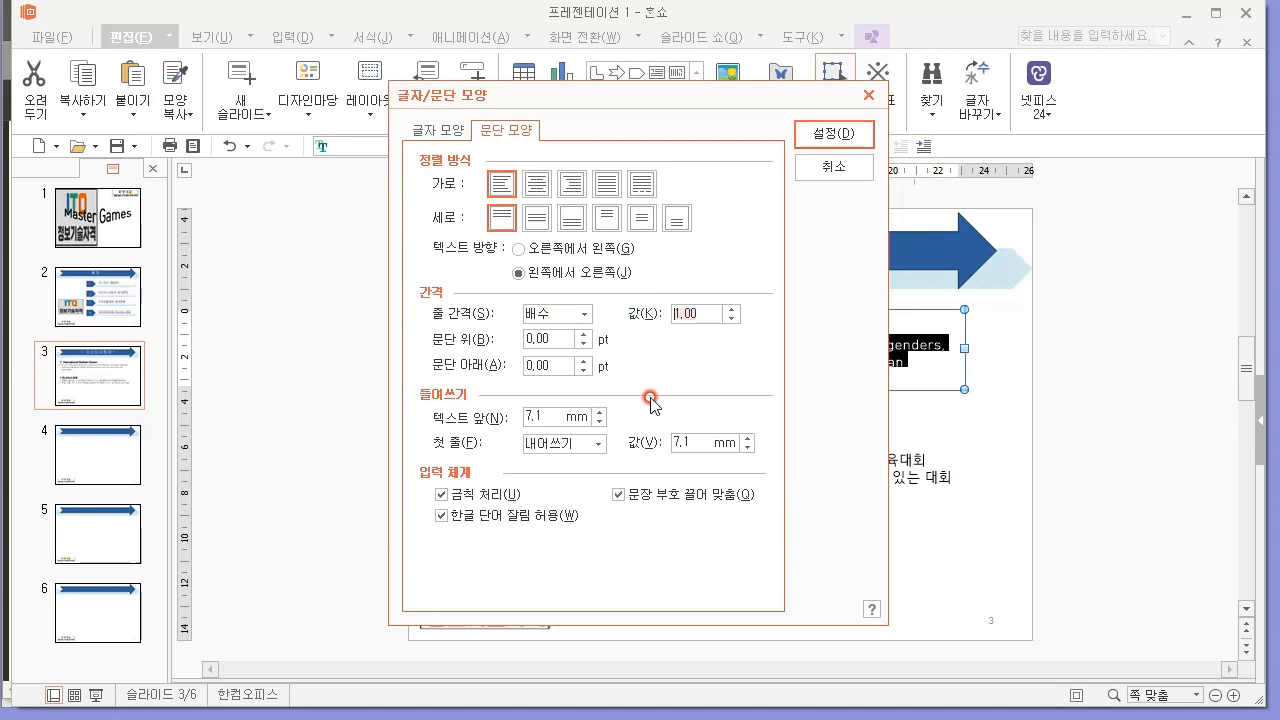
text(5)
key(Return)
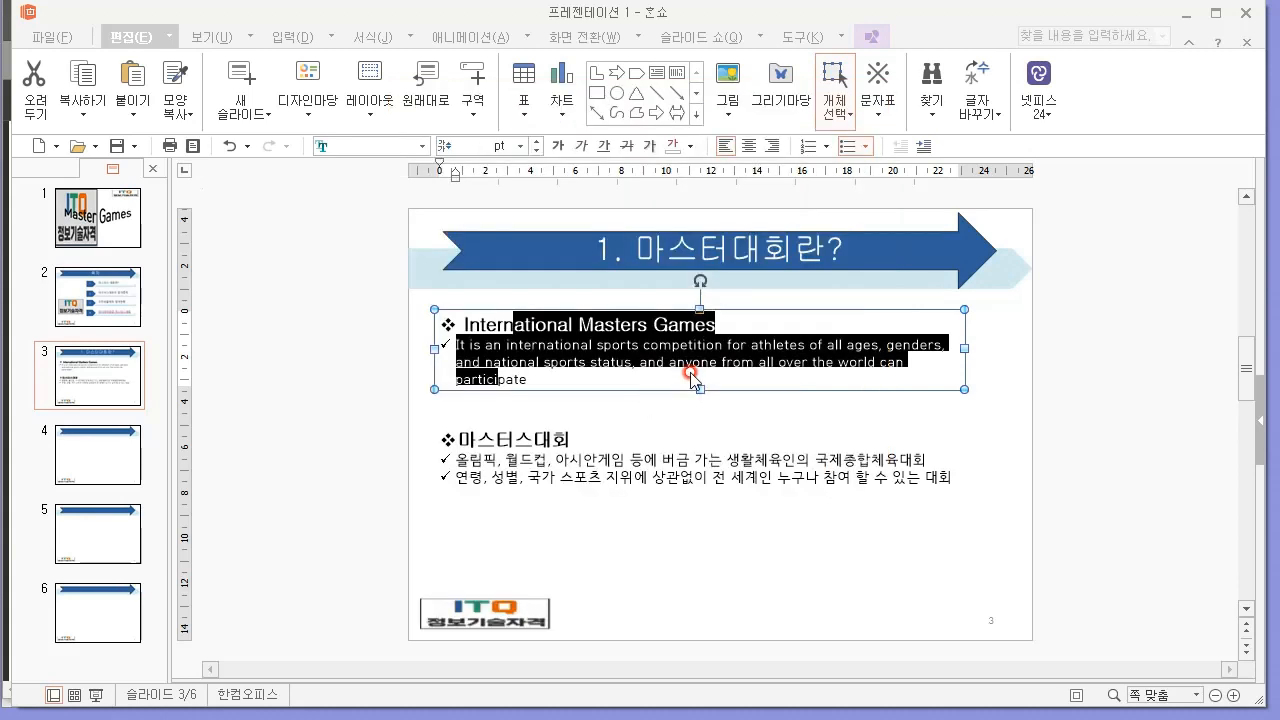
right_click(564, 348)
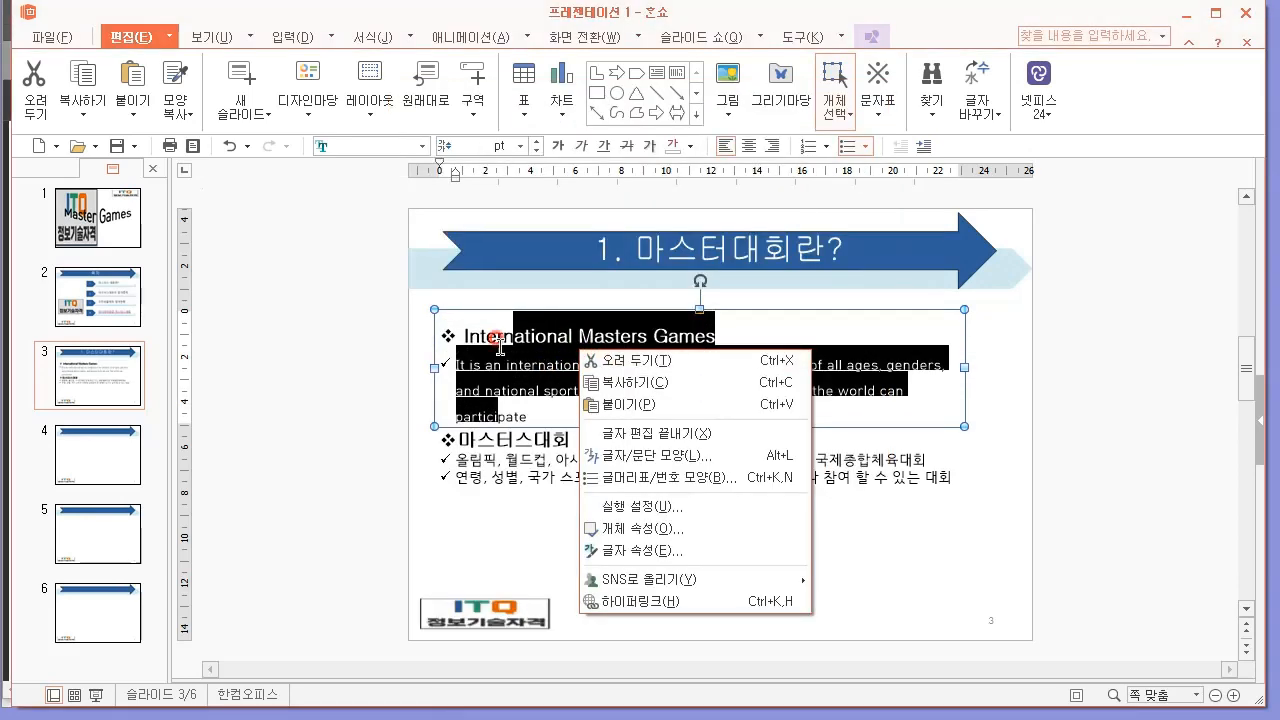
click(504, 341)
Set the line spacing of all three Korean lines to 1.5 and move their text box down, clear of the English paragraph.
click(632, 411)
click(621, 447)
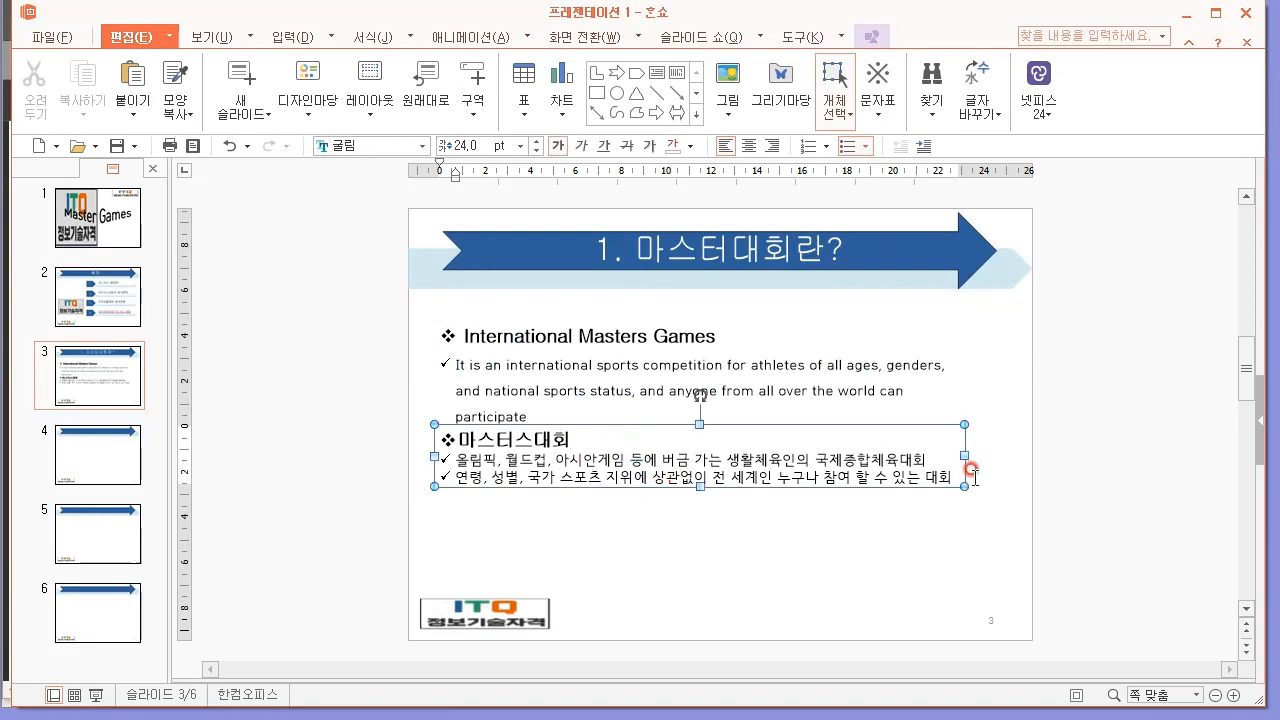
drag(949, 469, 399, 441)
right_click(516, 446)
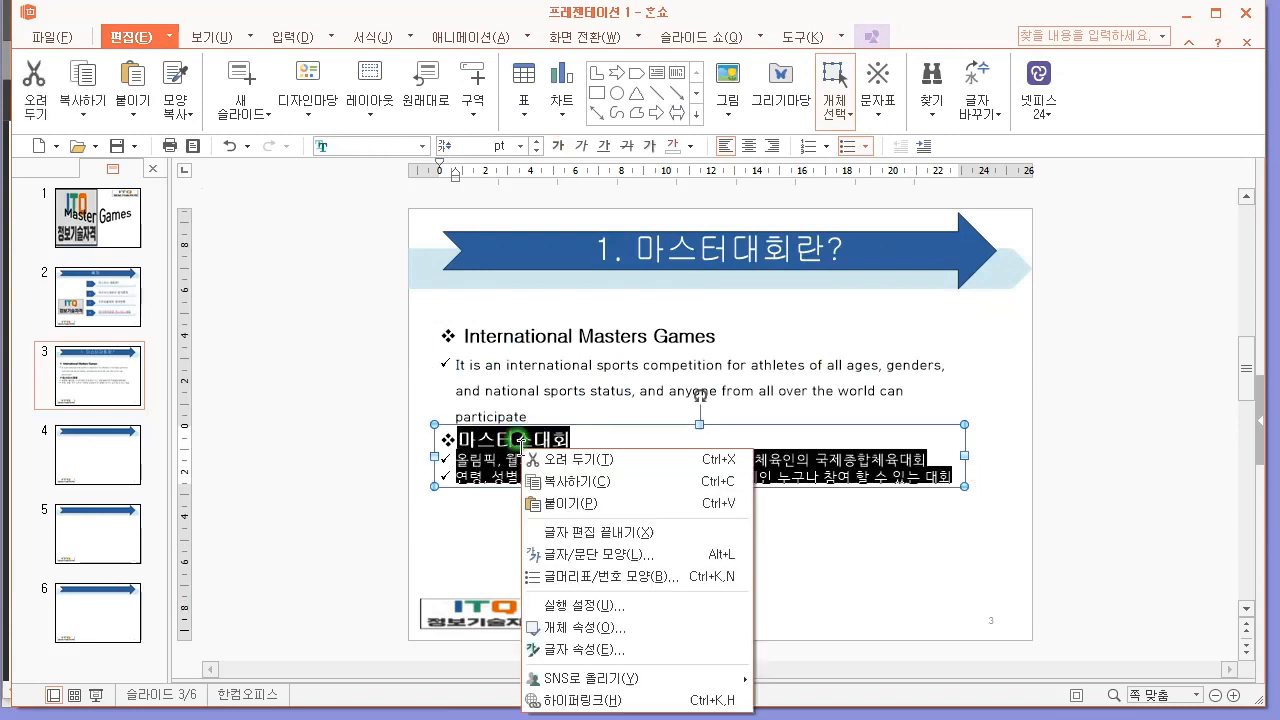
click(634, 556)
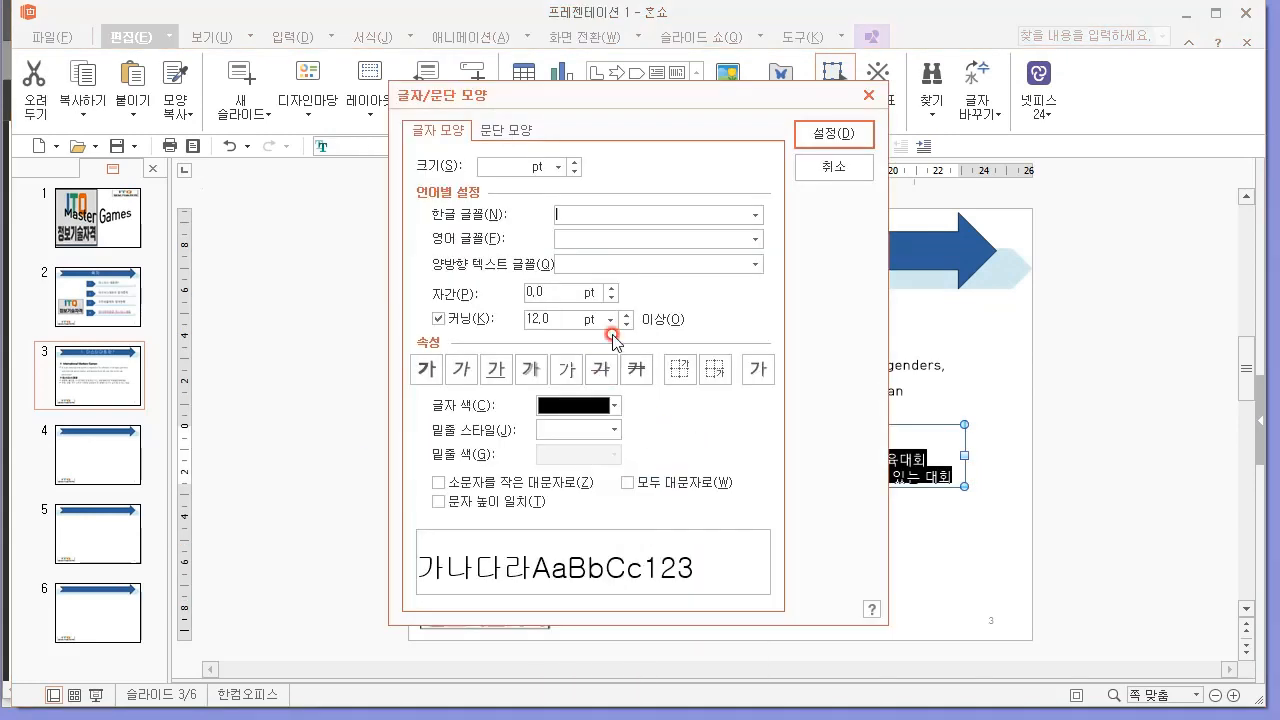
click(518, 128)
click(686, 314)
key(Return)
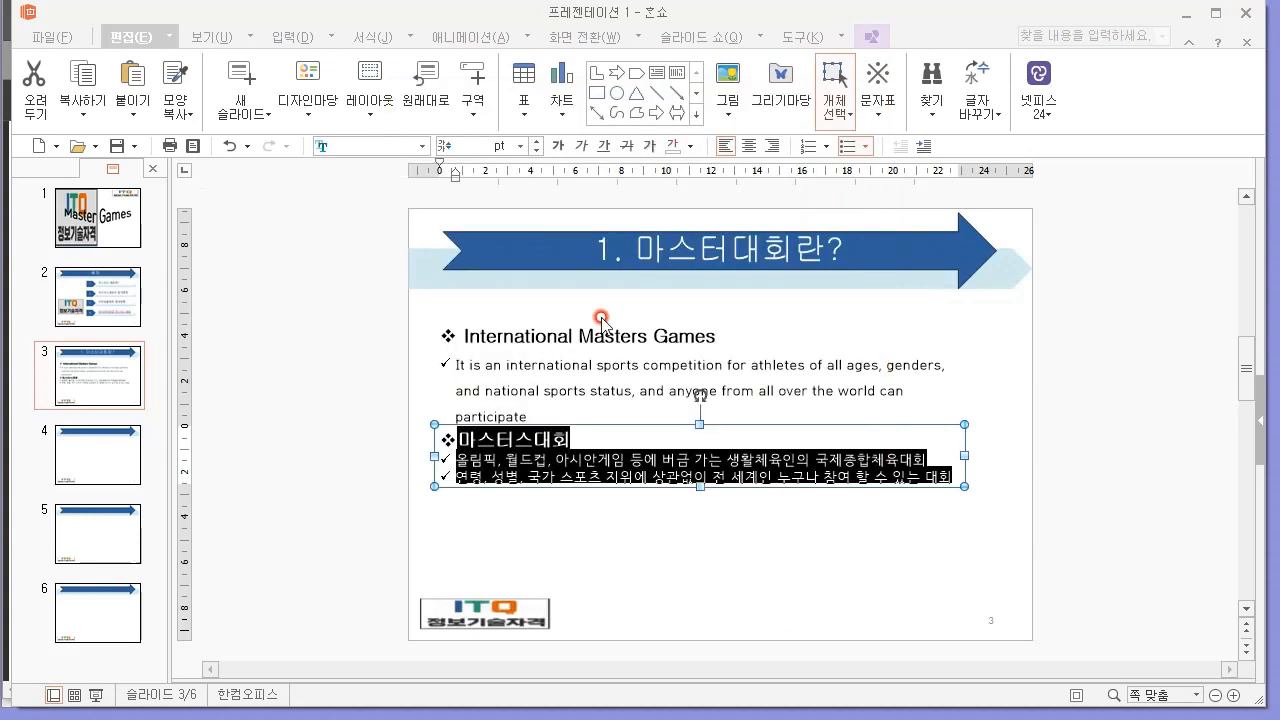
drag(644, 424, 723, 446)
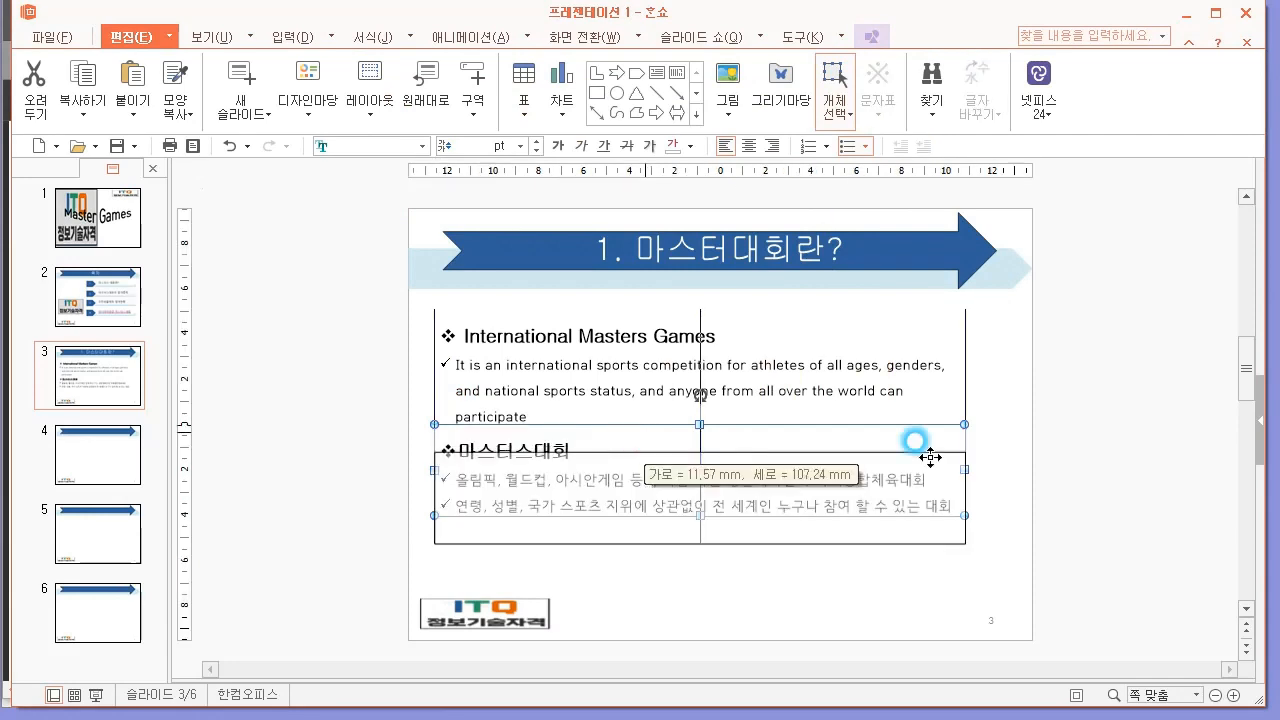
click(851, 420)
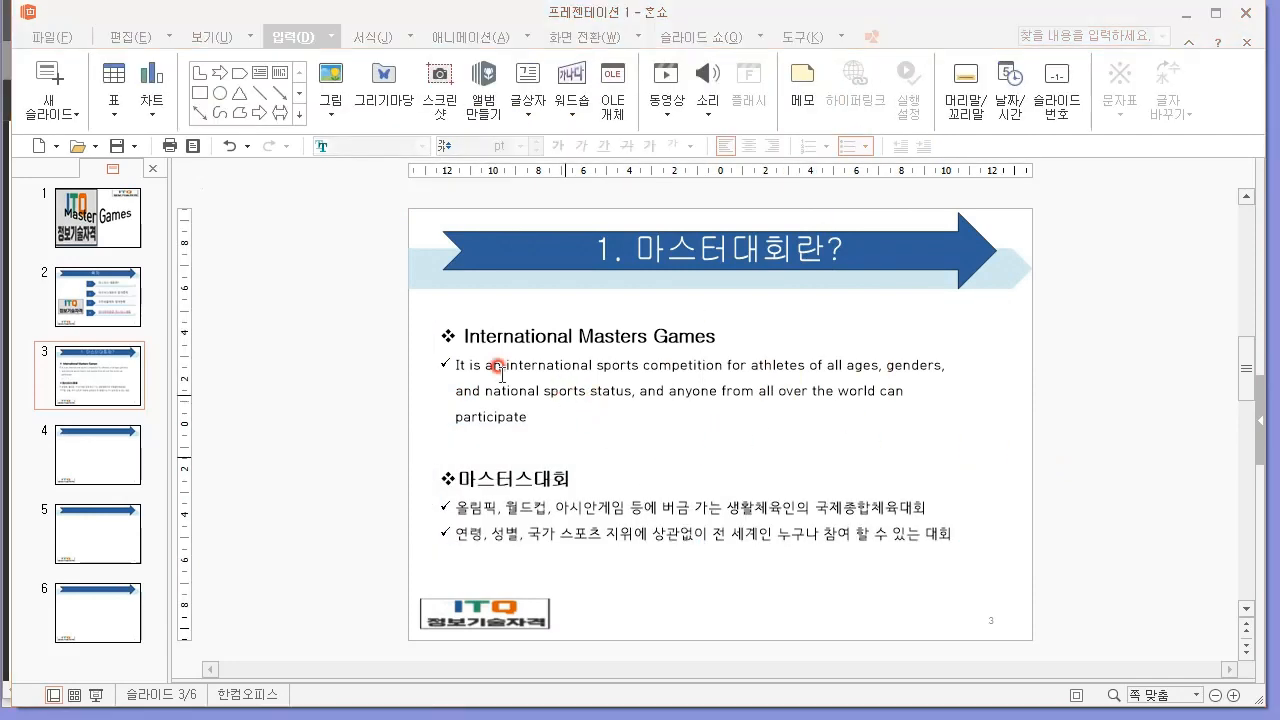
Check the ✓ paragraph format in the exam PDF and format the English ✓ paragraph as 굴림, 20 pt.
click(463, 716)
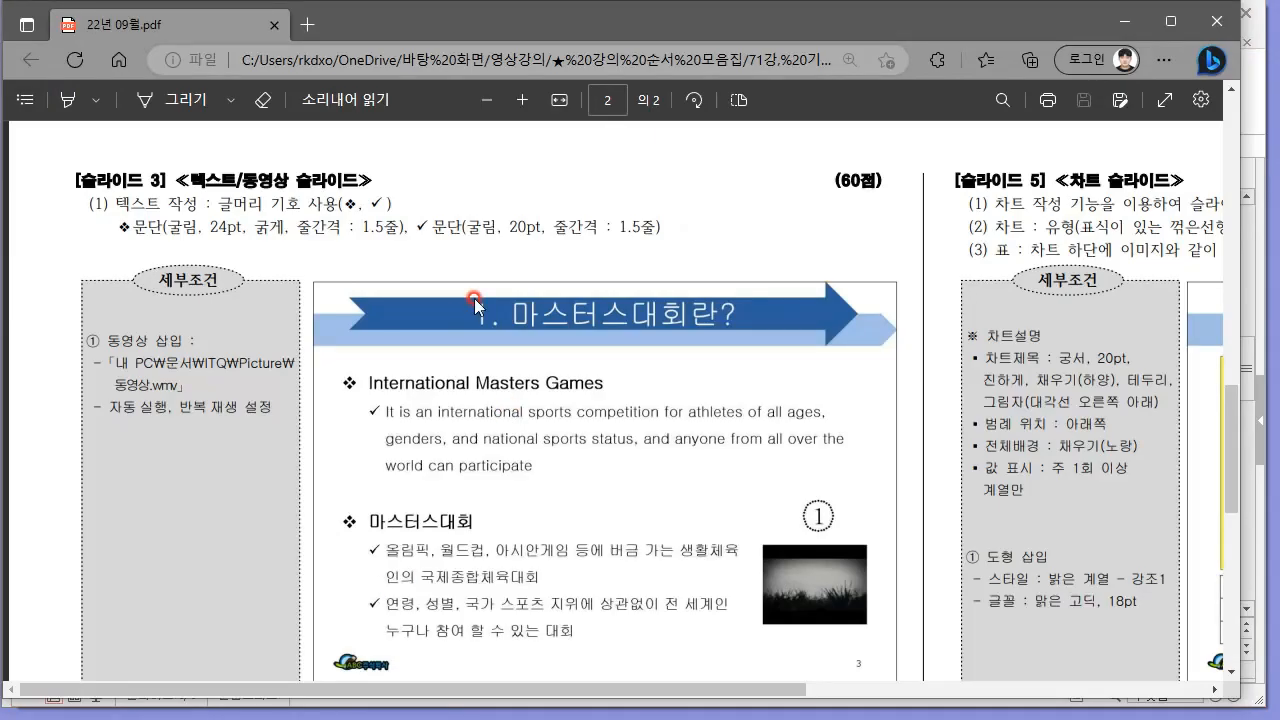
drag(465, 216, 658, 228)
key(alt+Tab)
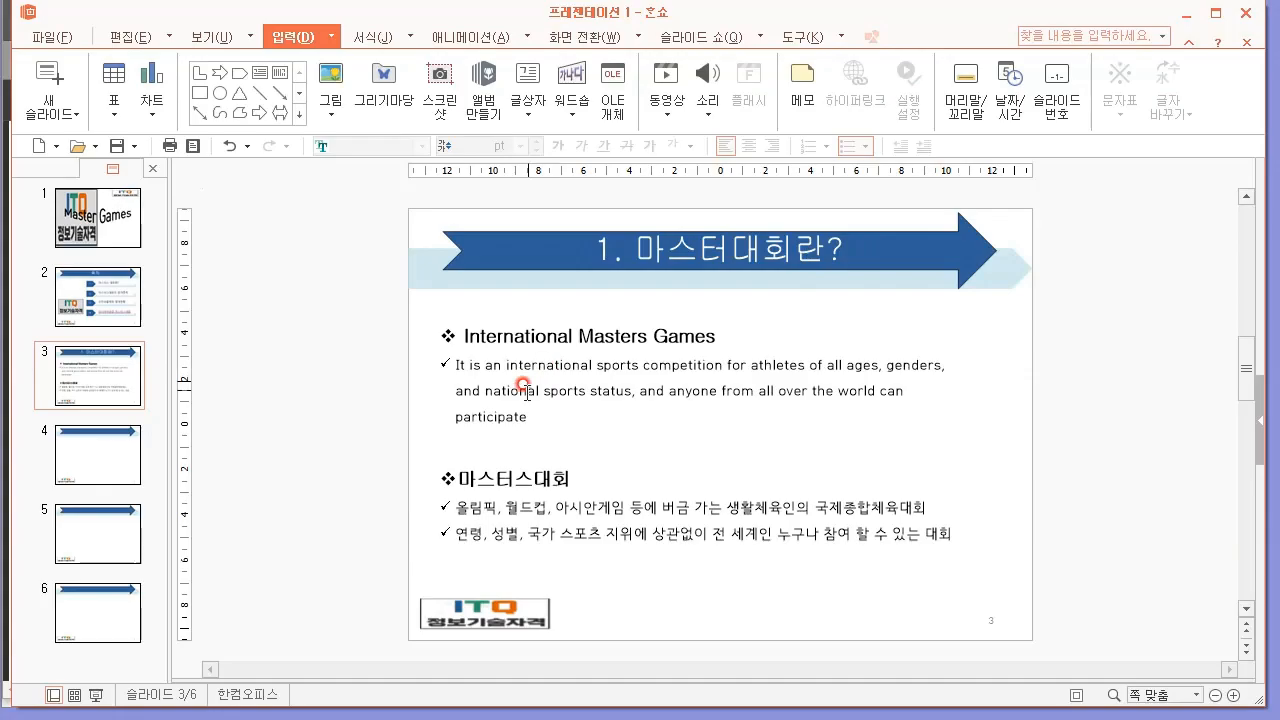
drag(538, 420, 380, 346)
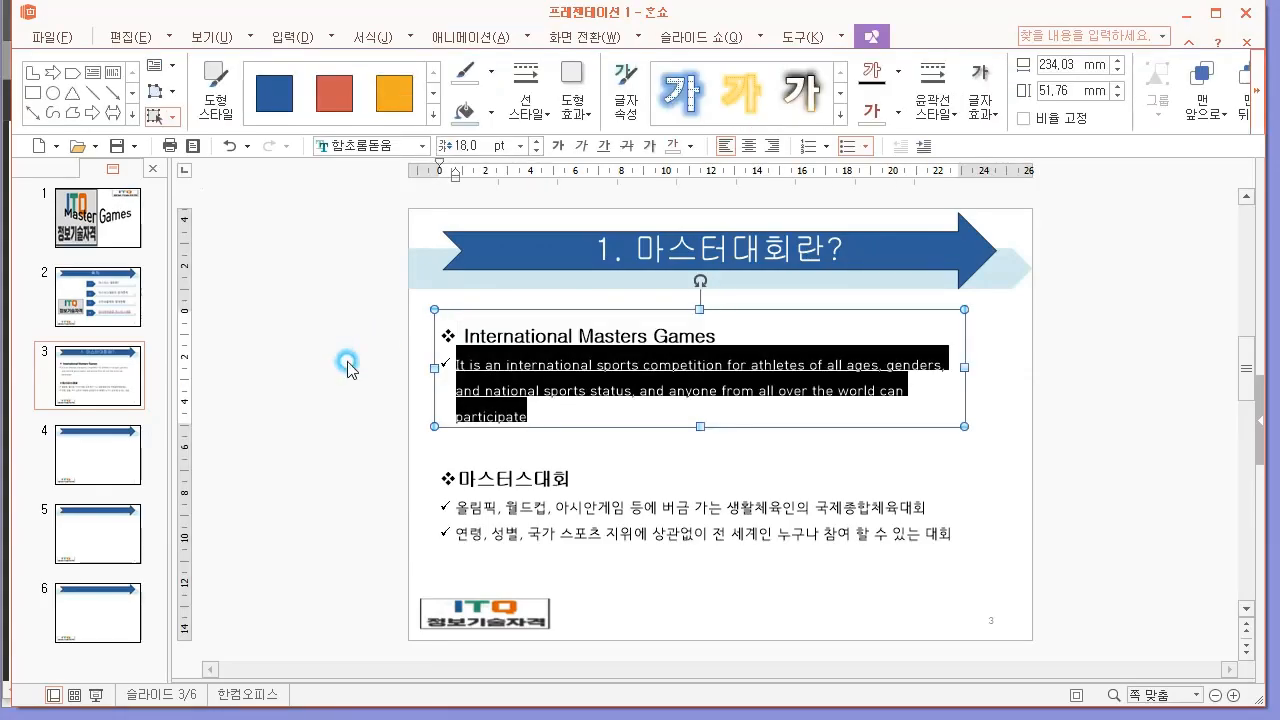
click(356, 146)
text(굴림)
key(Return)
click(485, 146)
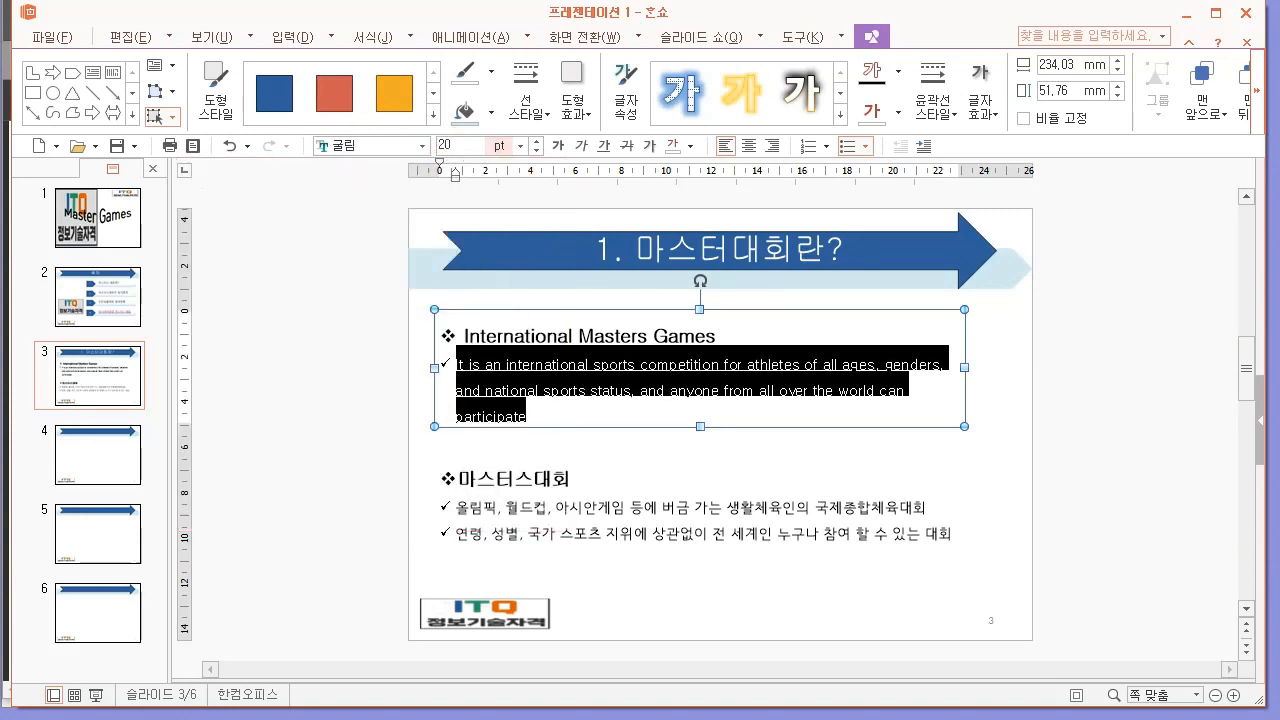
text(20)
key(Return)
Format the two Korean ✓ lines under 마스터스대회 as 굴림, 20 pt.
click(945, 537)
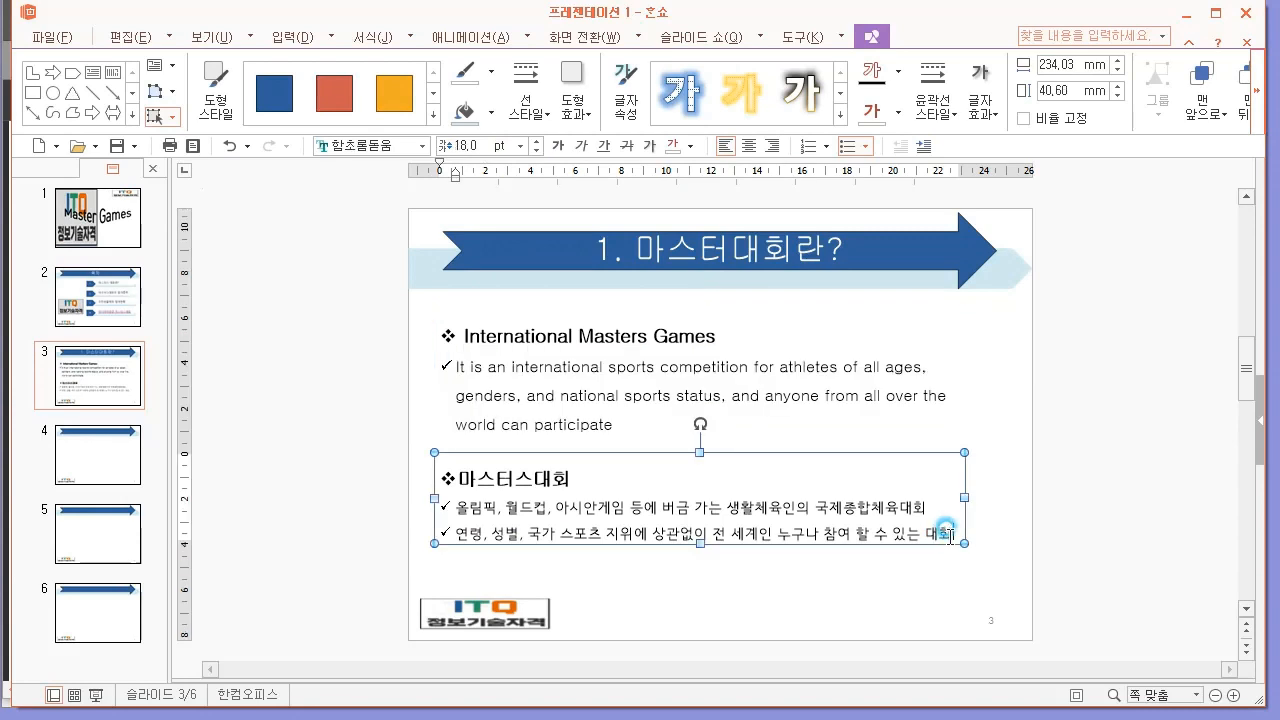
drag(948, 538, 360, 488)
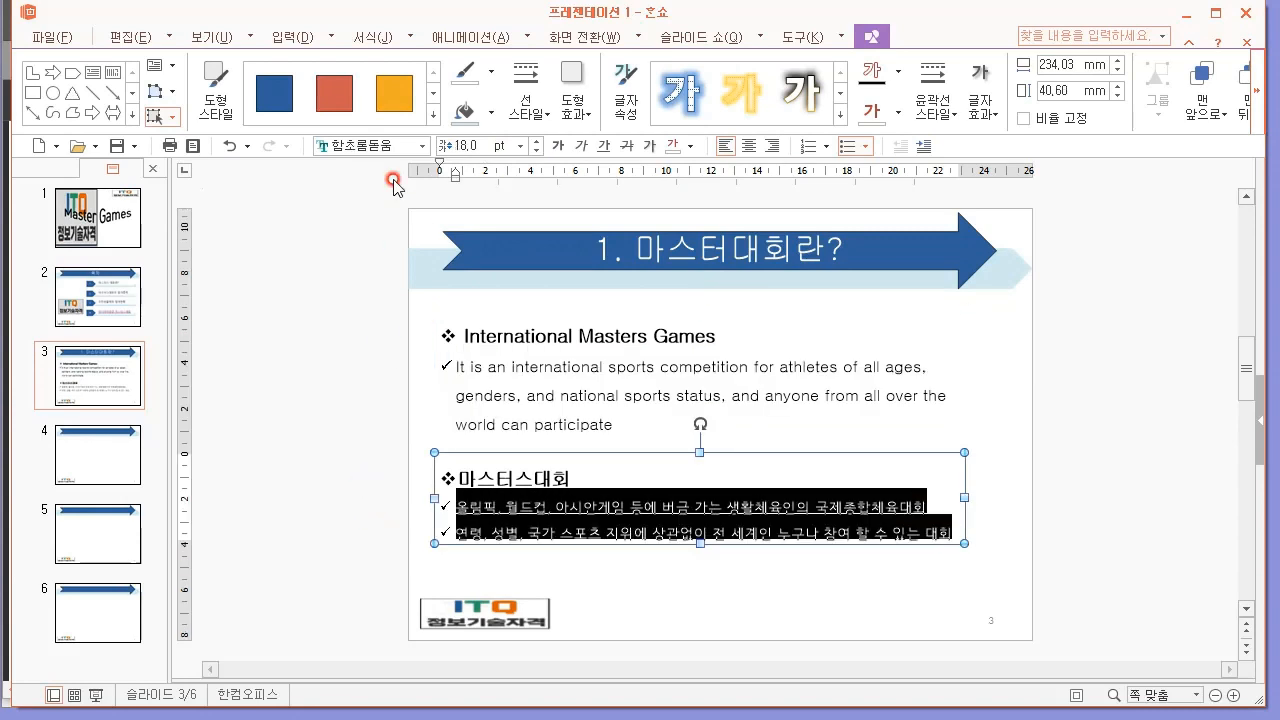
click(366, 145)
text(굴림)
key(Return)
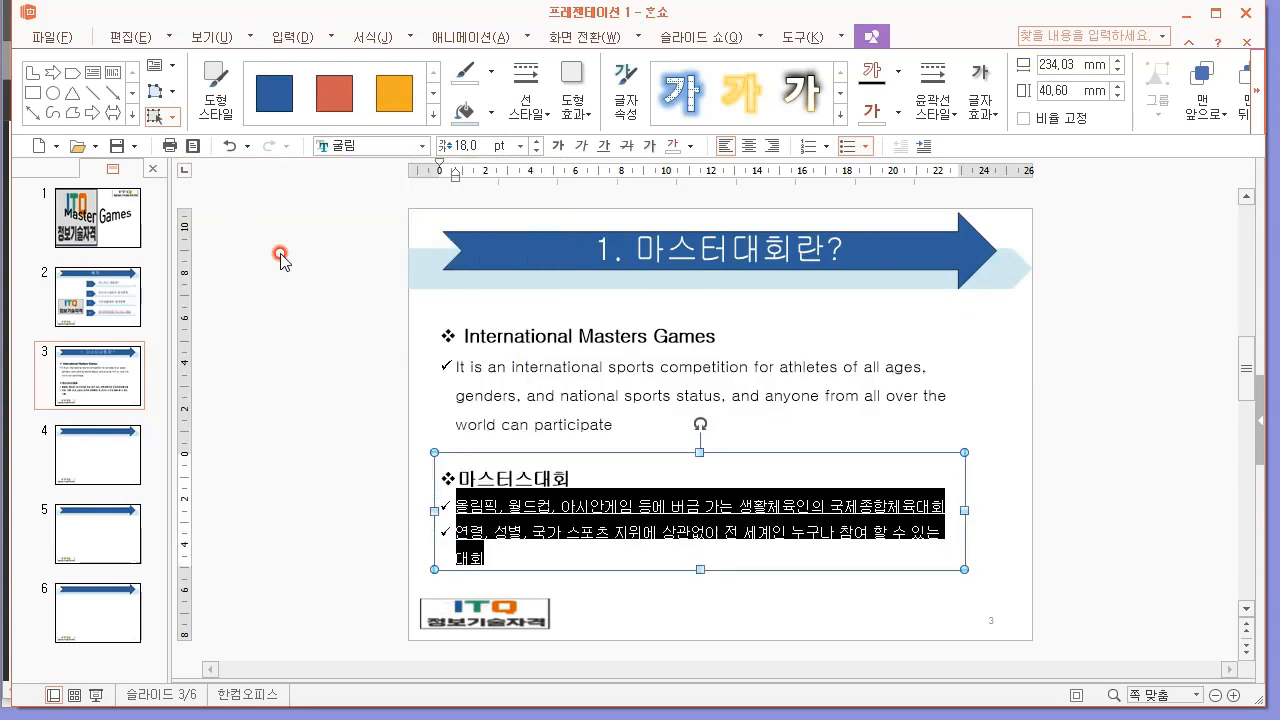
click(466, 145)
text(20)
key(Return)
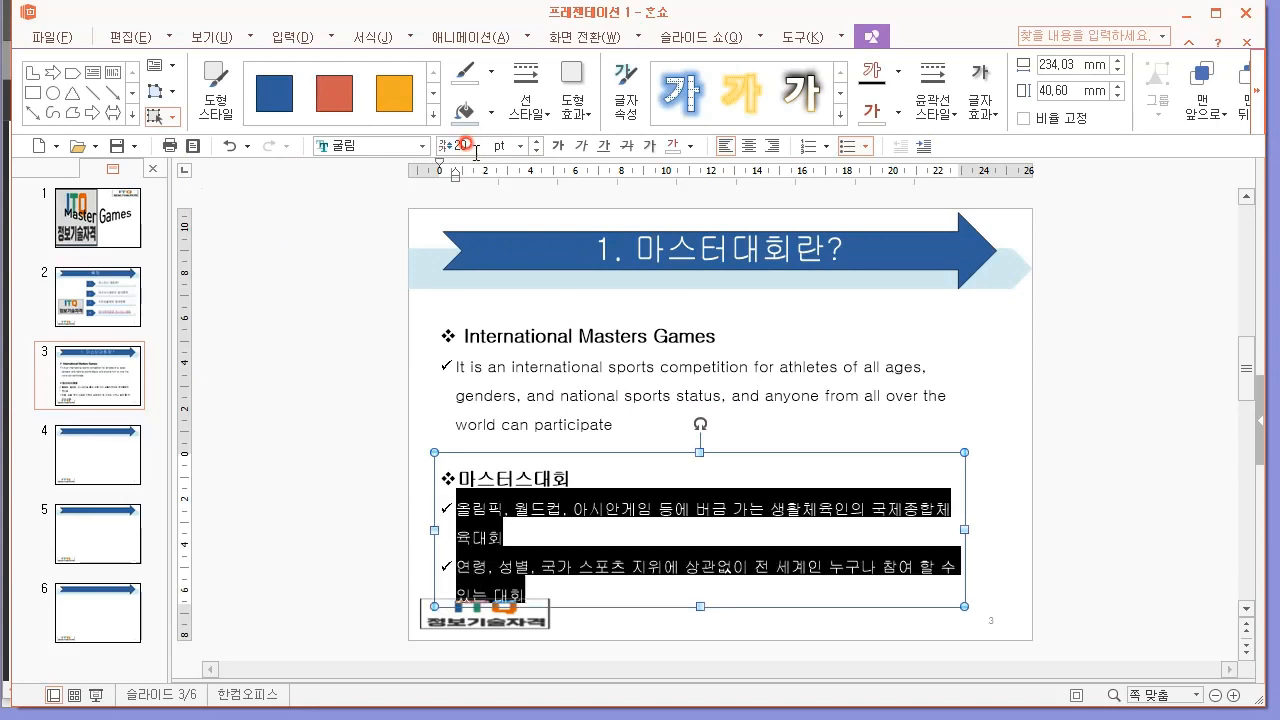
click(320, 437)
Check slide 3's layout in the exam PDF and move the English text box up in 한쇼, closer to the title.
key(alt+Tab)
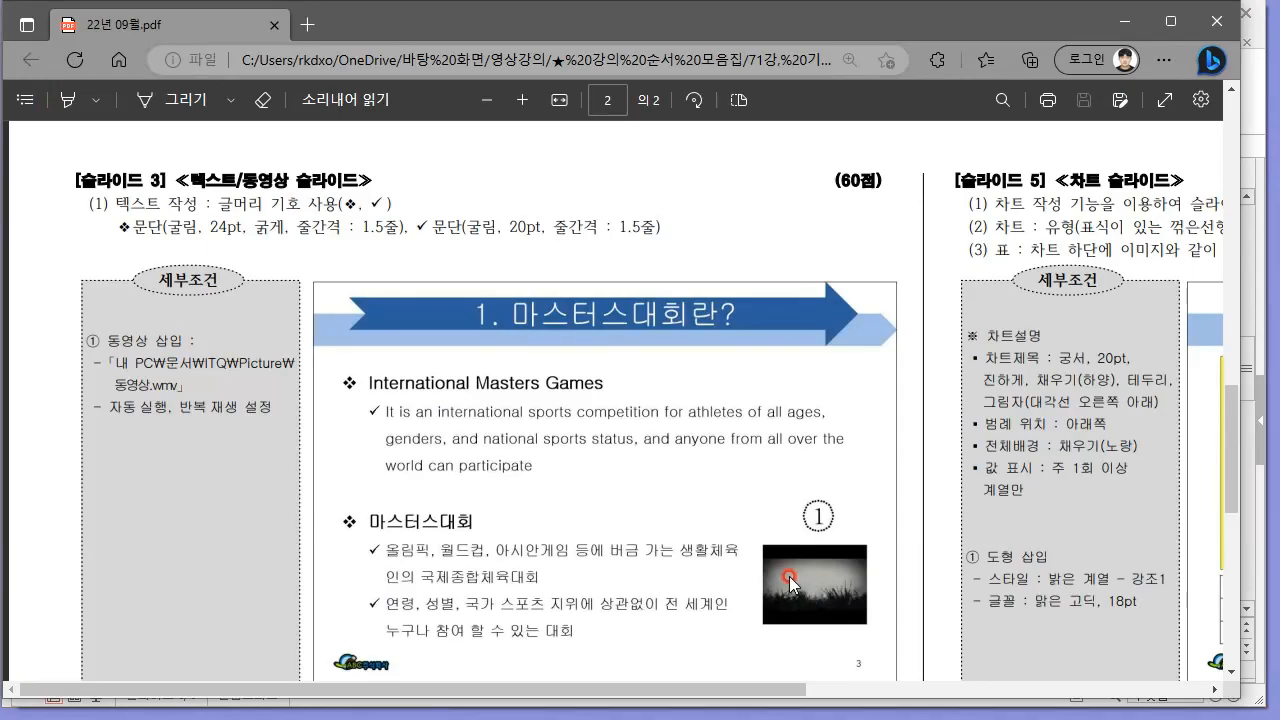
key(alt+Tab)
click(655, 482)
click(562, 392)
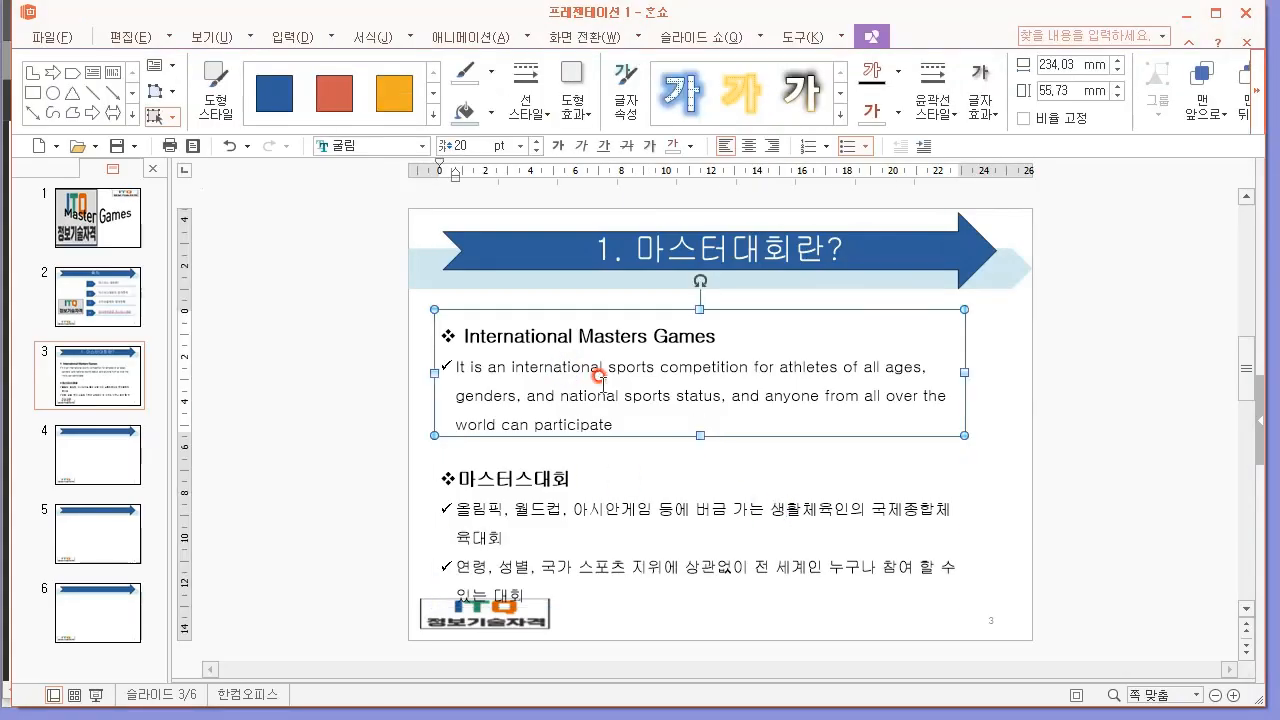
key(Up)
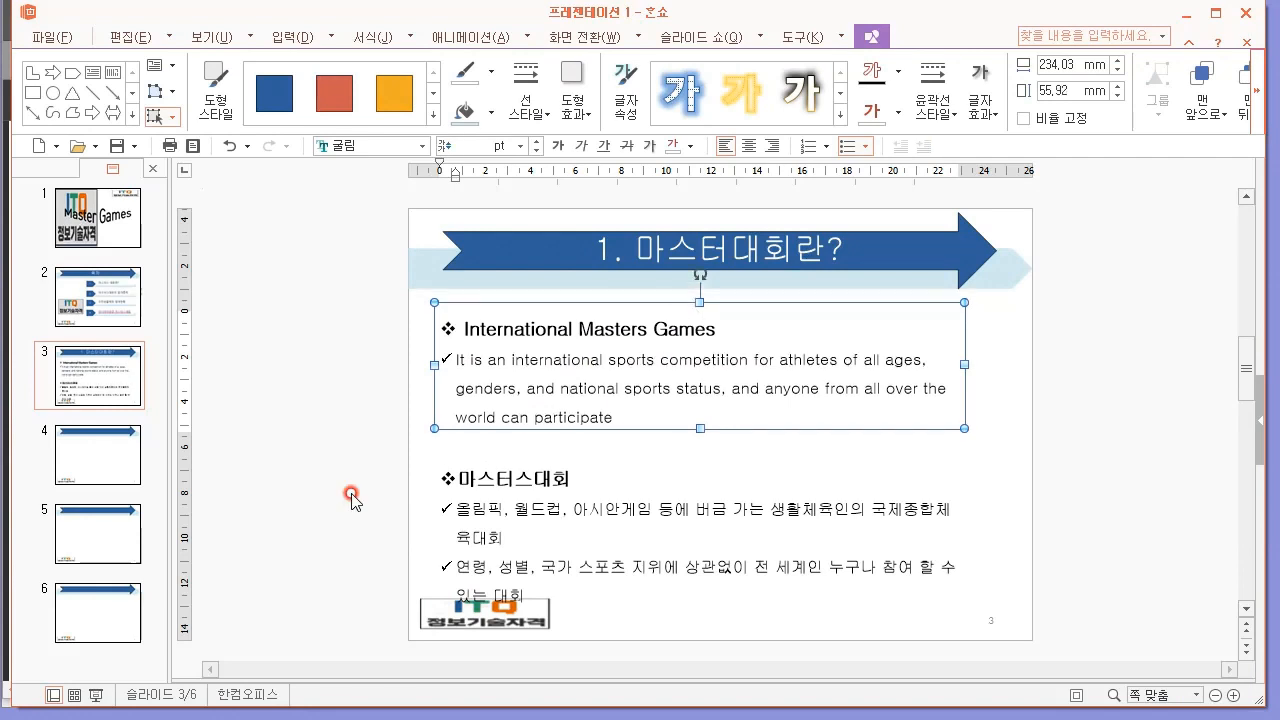
key(Up)
key(Up)
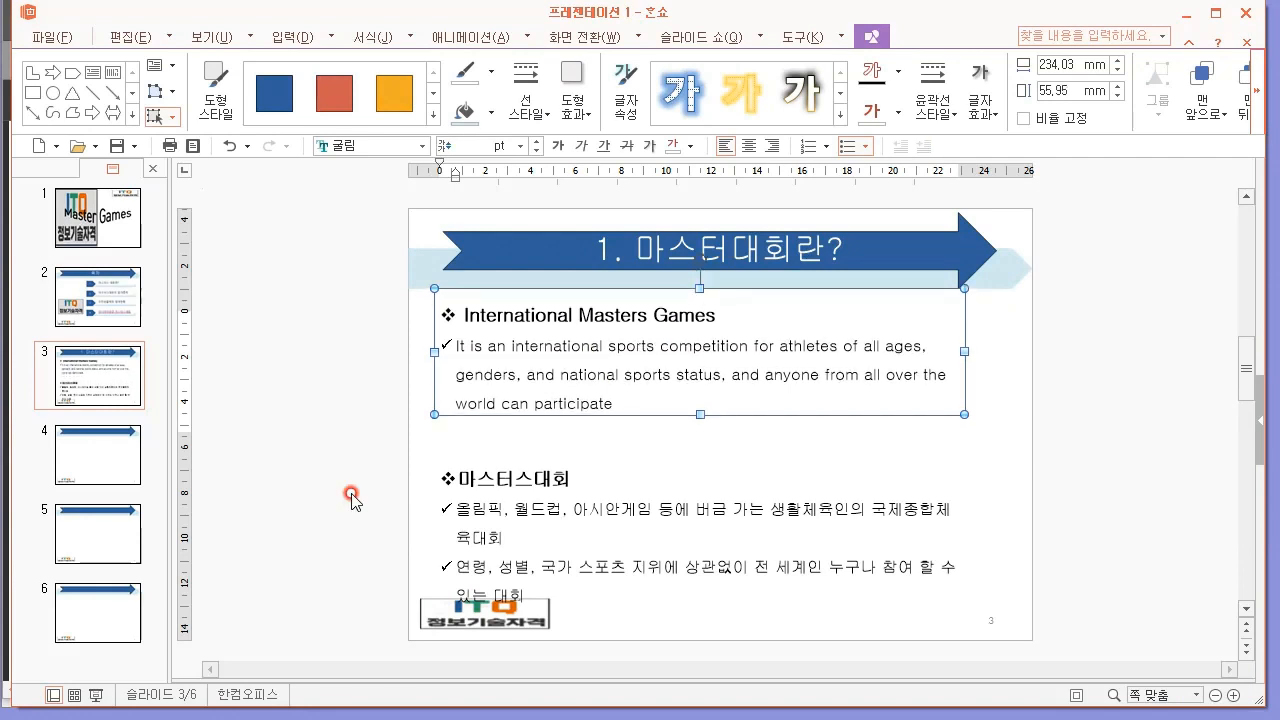
Move the Korean text box up clear of the logo and narrow it to about 170 mm, leaving room beside it for the video.
click(443, 493)
click(534, 450)
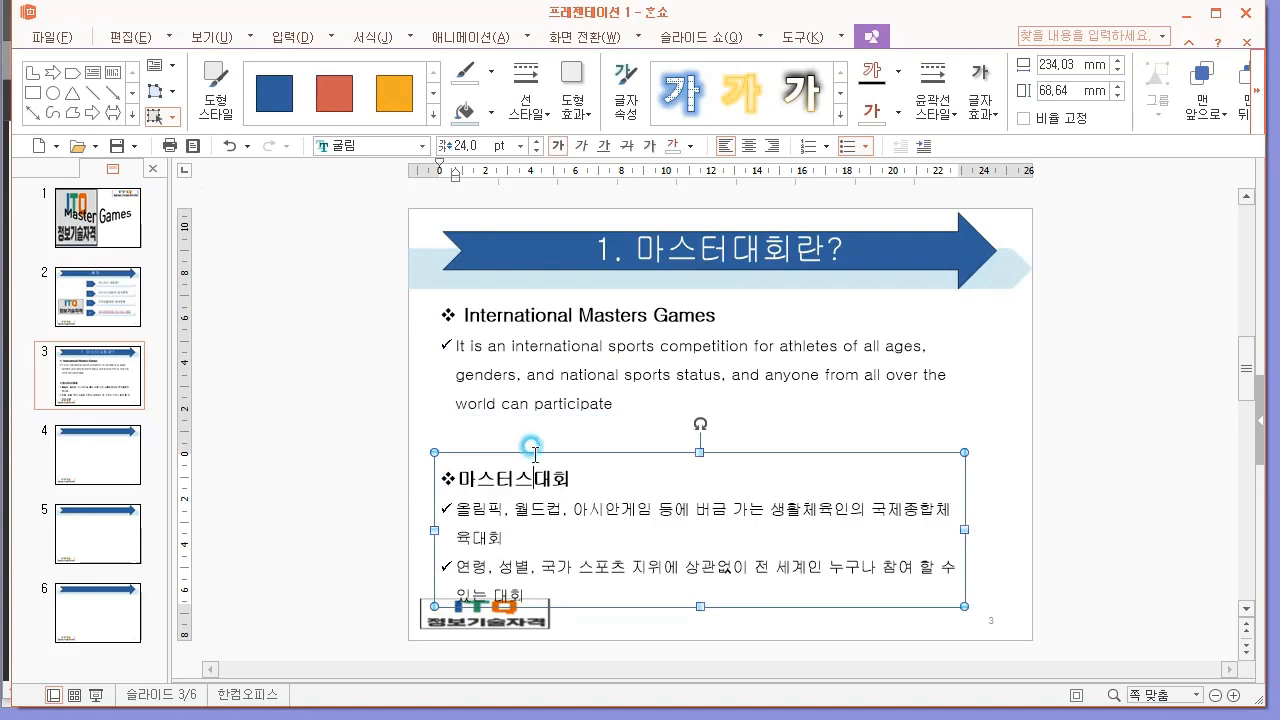
drag(536, 455, 536, 427)
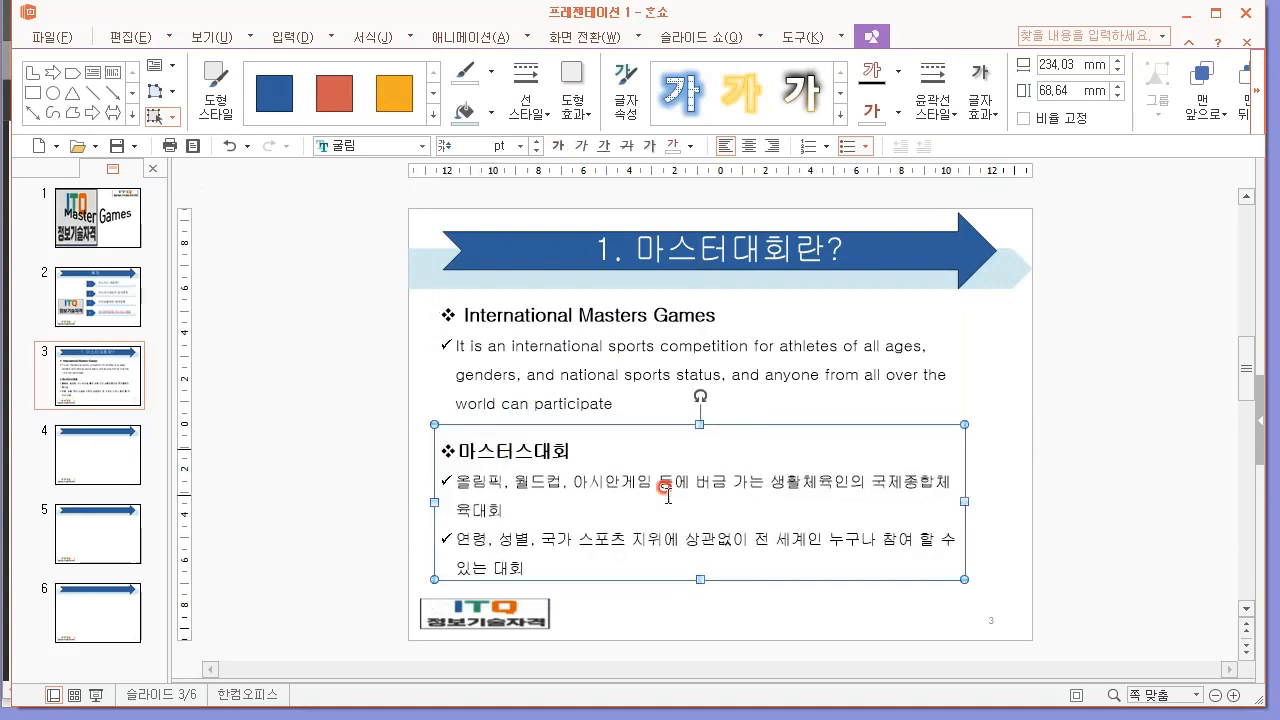
drag(964, 501, 819, 505)
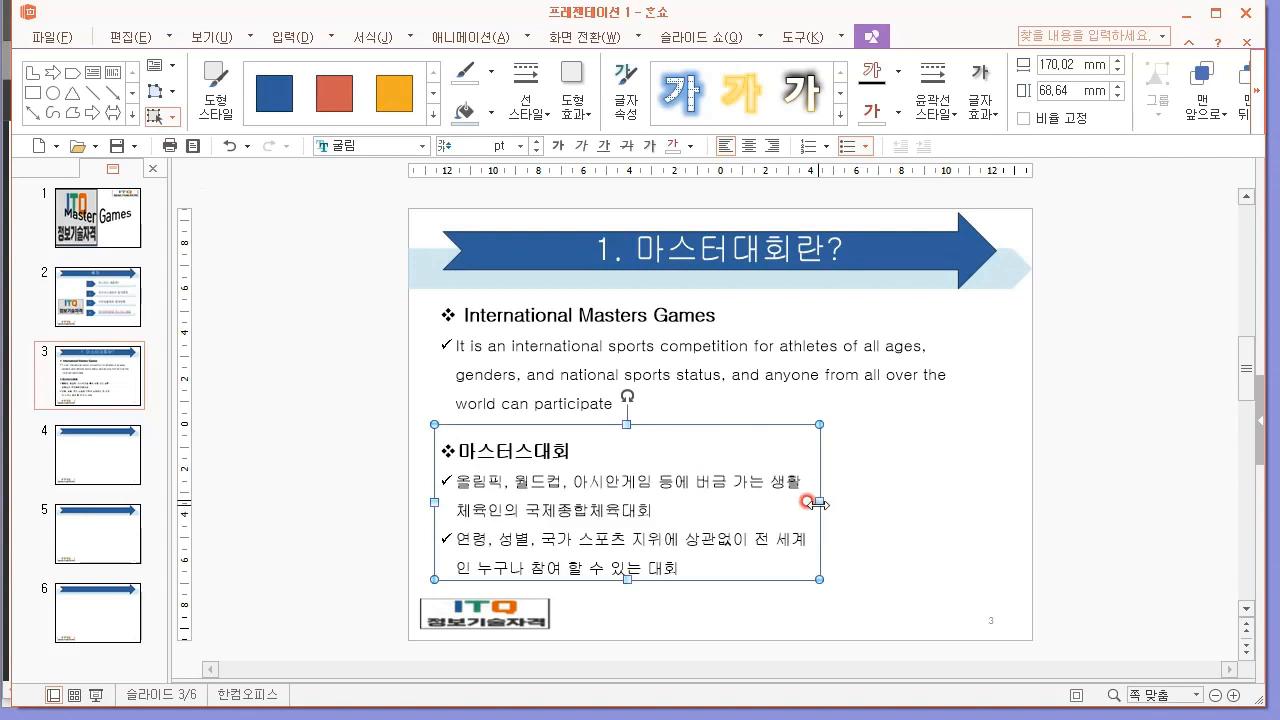
click(900, 505)
drag(838, 446, 985, 574)
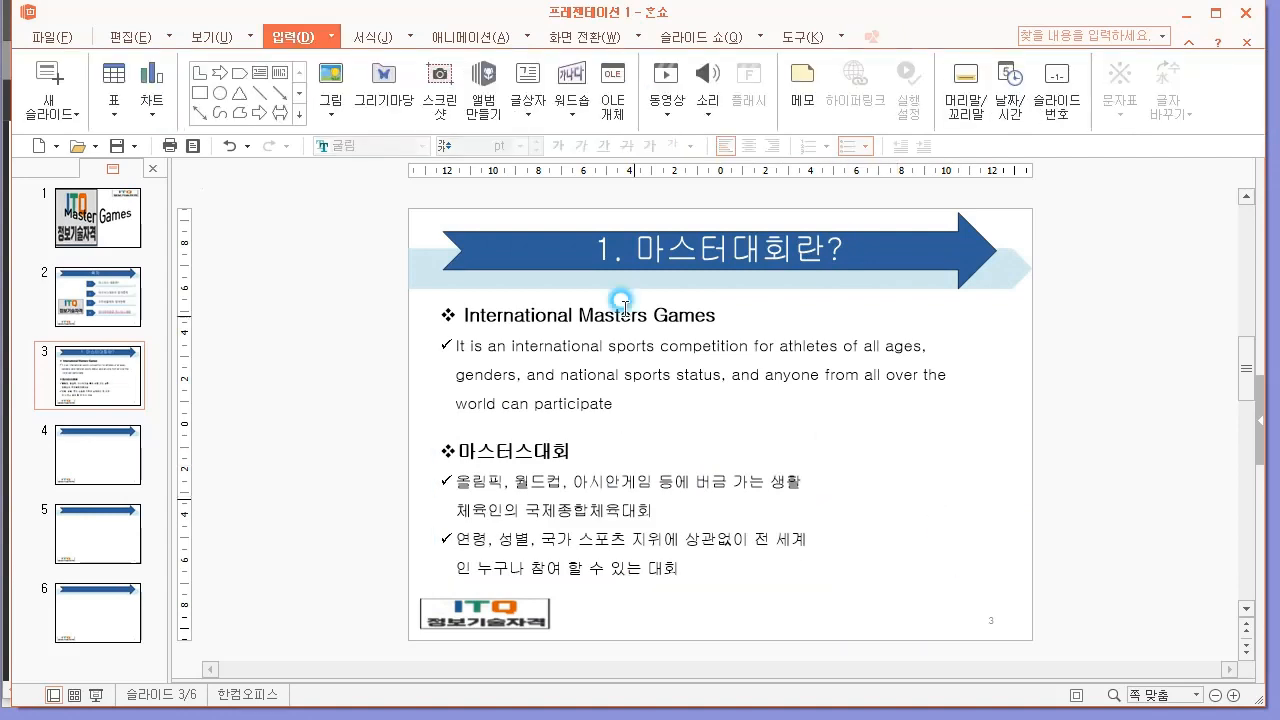
click(676, 122)
click(697, 143)
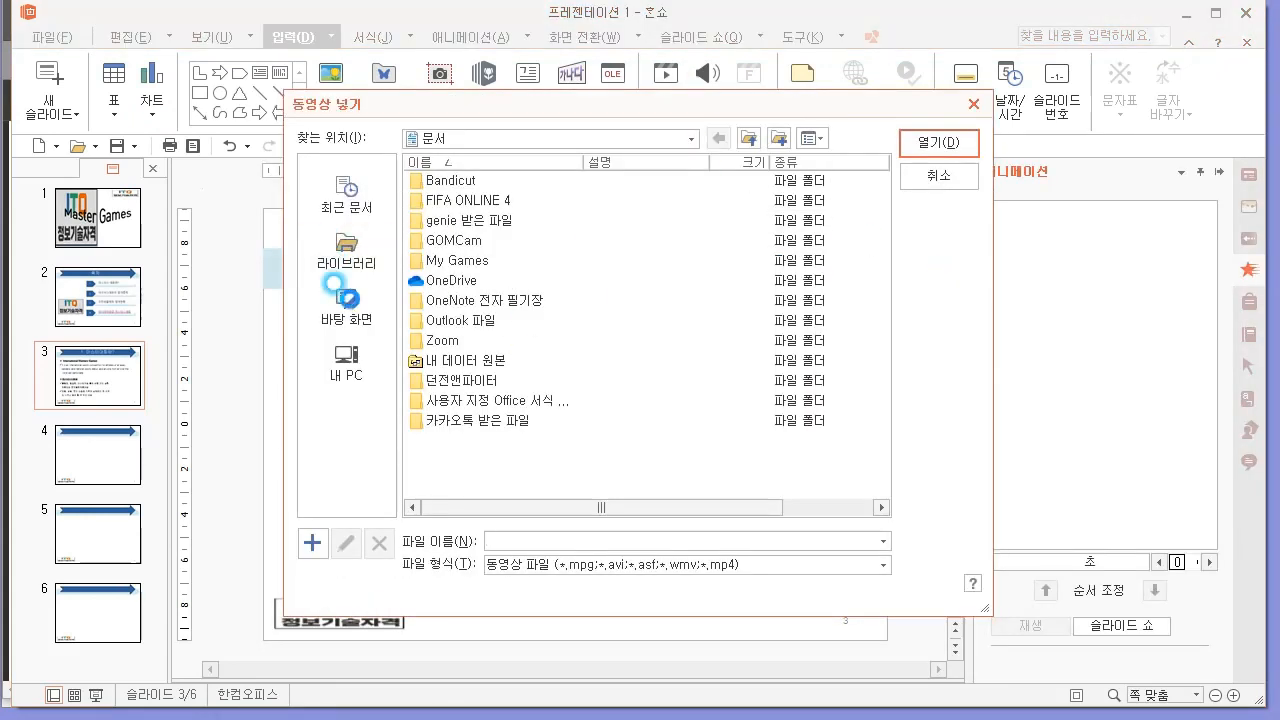
click(346, 305)
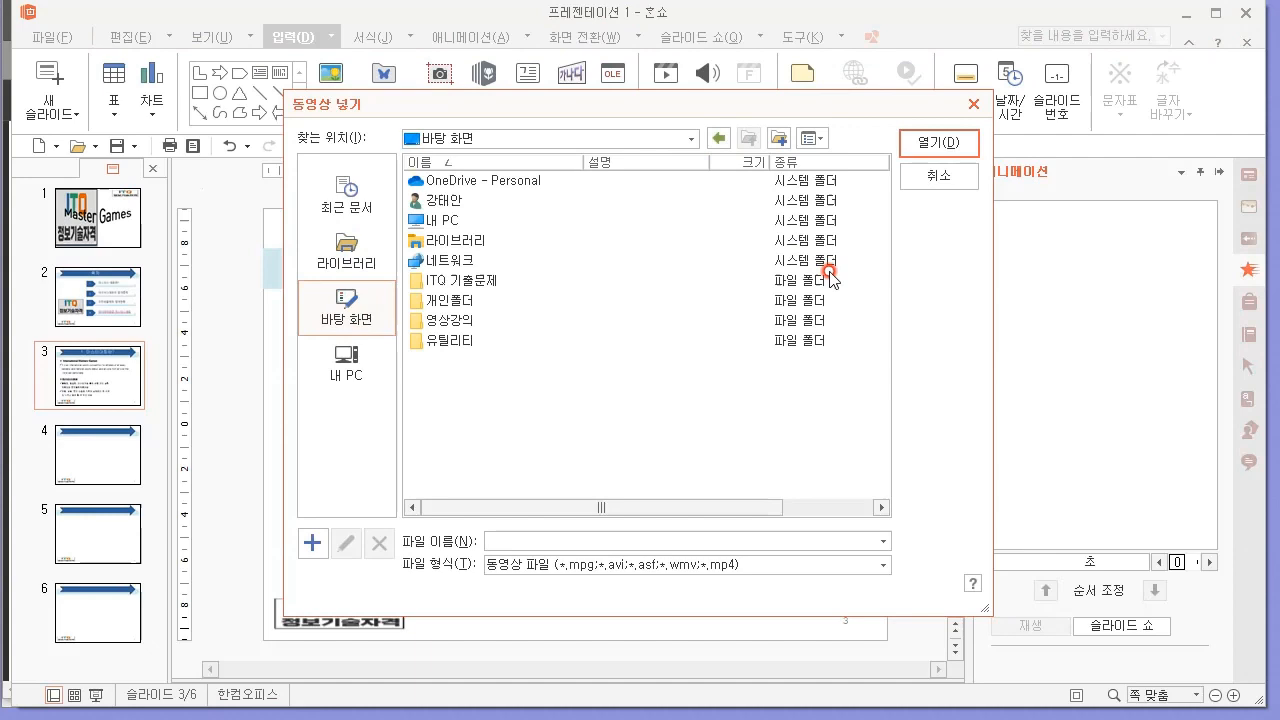
click(966, 177)
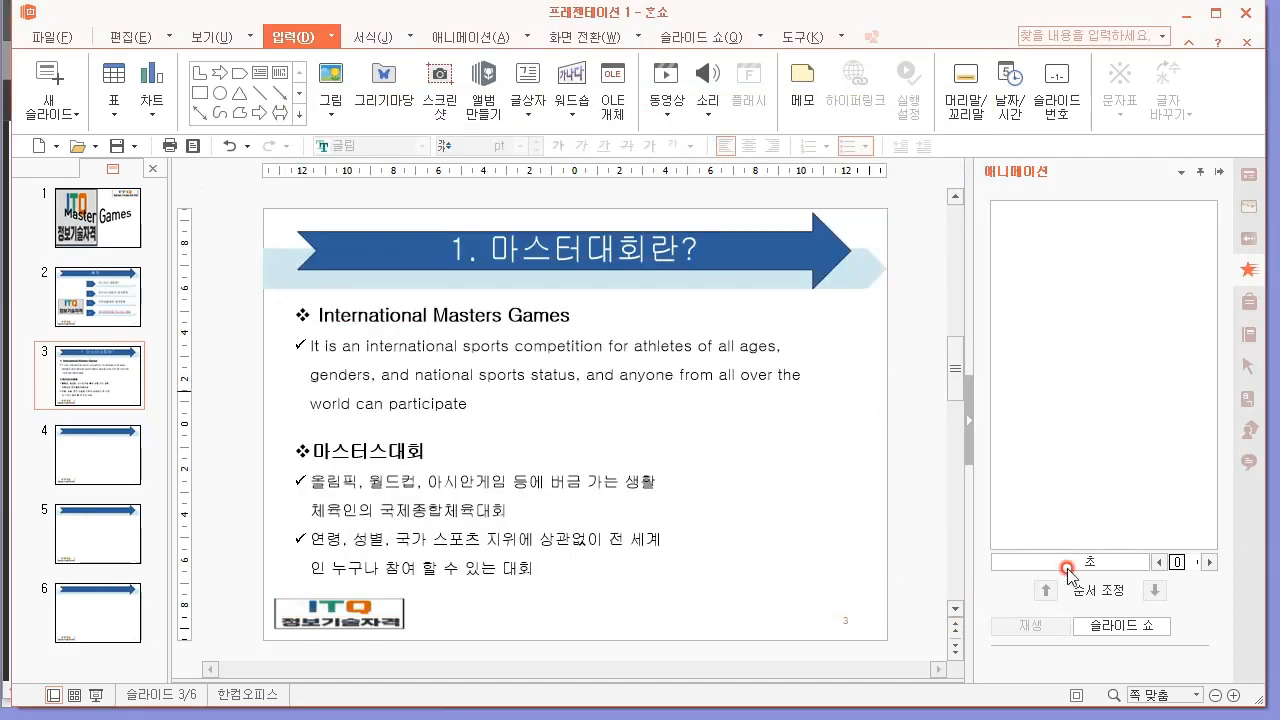
click(968, 420)
drag(856, 453, 998, 612)
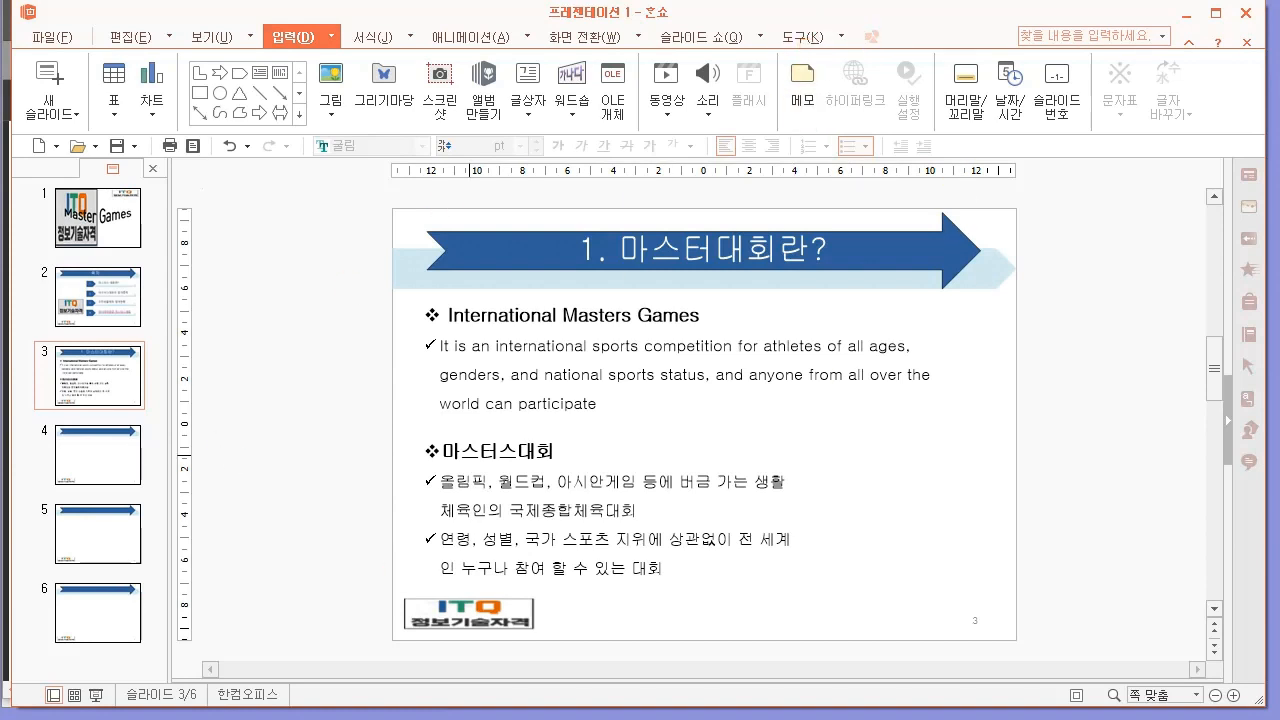
Review the slide 3 video playback settings and the slide 4 table slide requirements in the exam PDF, returning to 한쇼.
key(alt+Tab)
drag(160, 408, 262, 406)
click(240, 406)
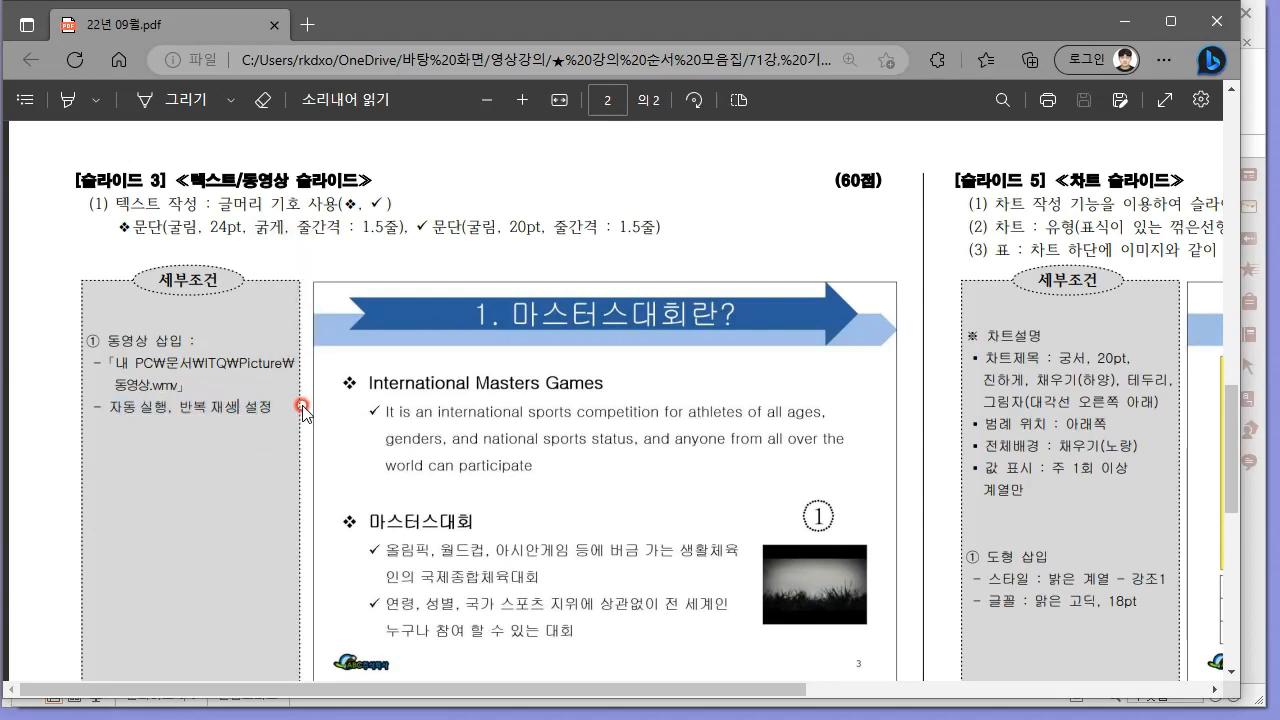
scroll(313, 395, down, 8)
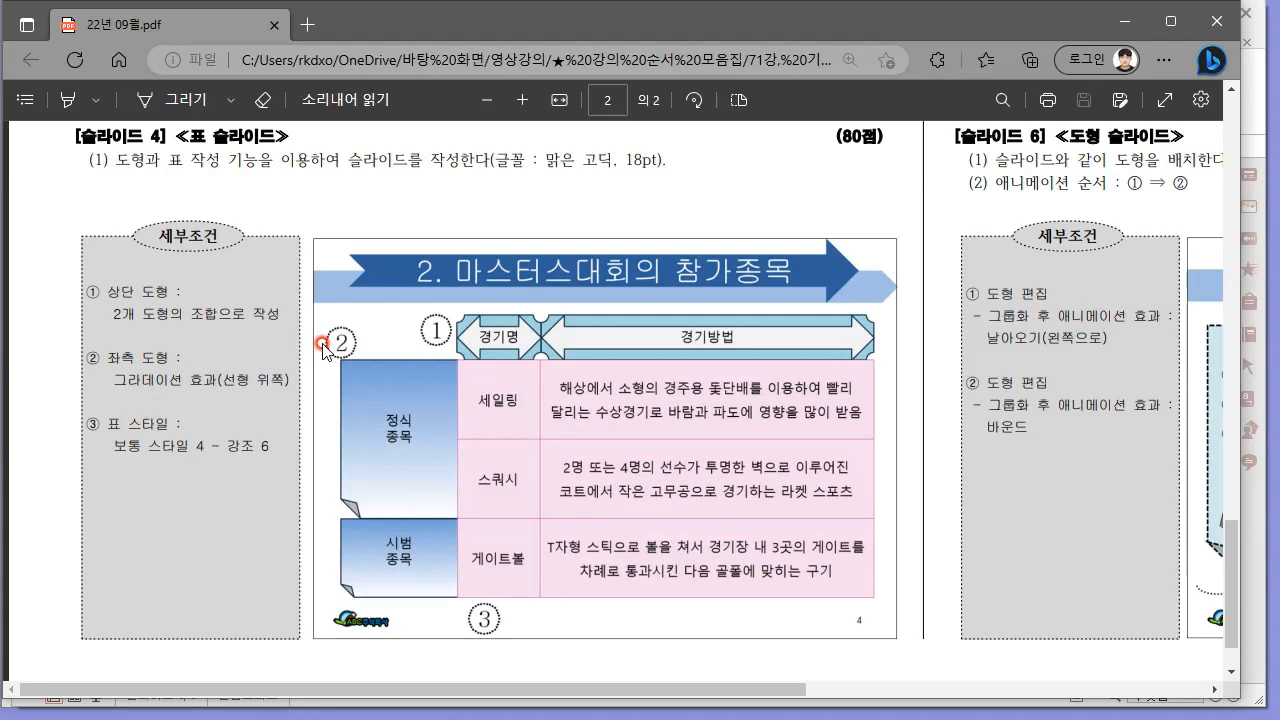
mouse_move(487, 363)
mouse_down()
mouse_move(565, 356)
mouse_move(880, 399)
mouse_move(862, 612)
mouse_move(462, 612)
mouse_move(475, 371)
mouse_move(489, 373)
mouse_up()
mouse_move(652, 295)
mouse_down()
mouse_move(548, 304)
mouse_move(598, 326)
mouse_up()
mouse_move(400, 386)
mouse_down()
mouse_move(390, 567)
mouse_move(396, 425)
mouse_up()
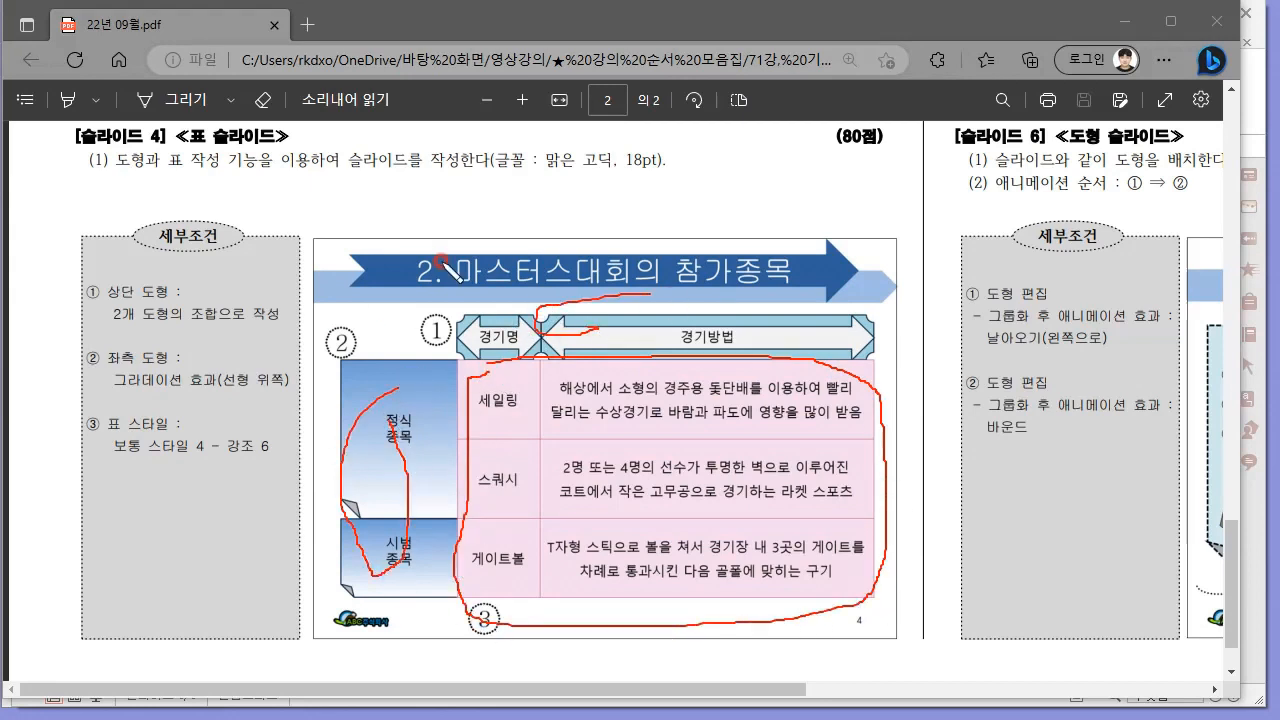
key(Escape)
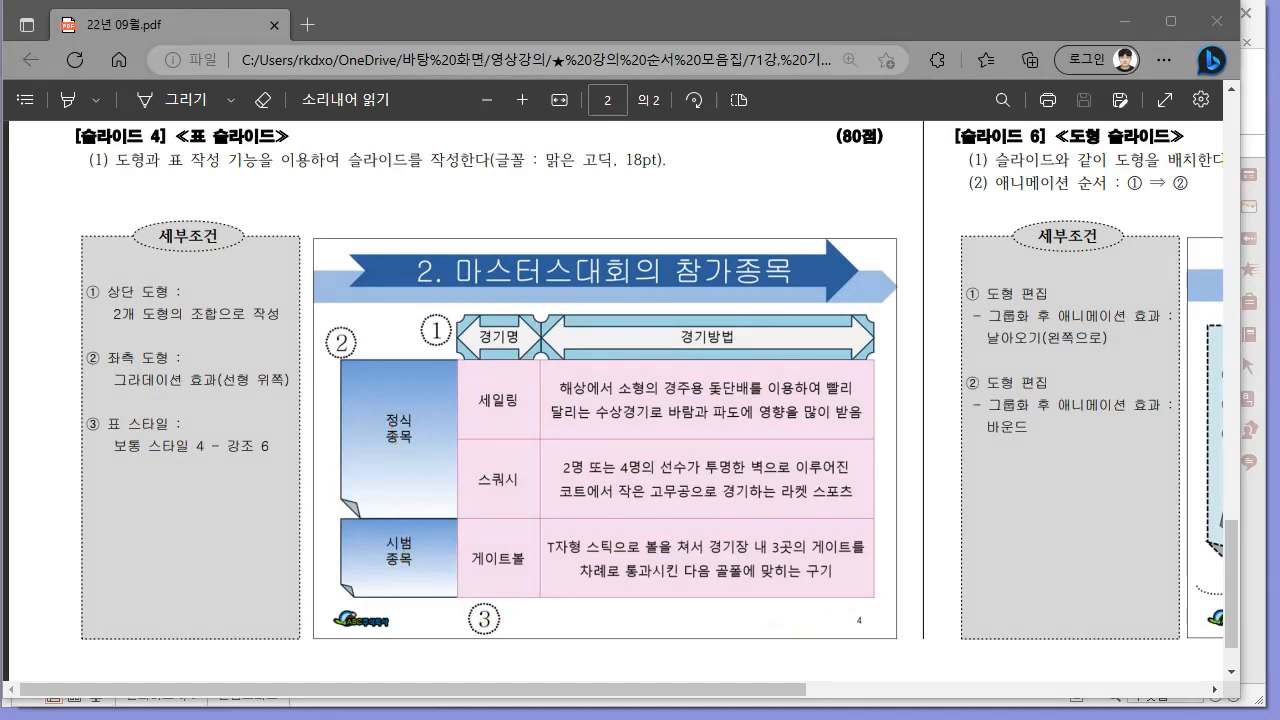
mouse_move(656, 718)
click(535, 702)
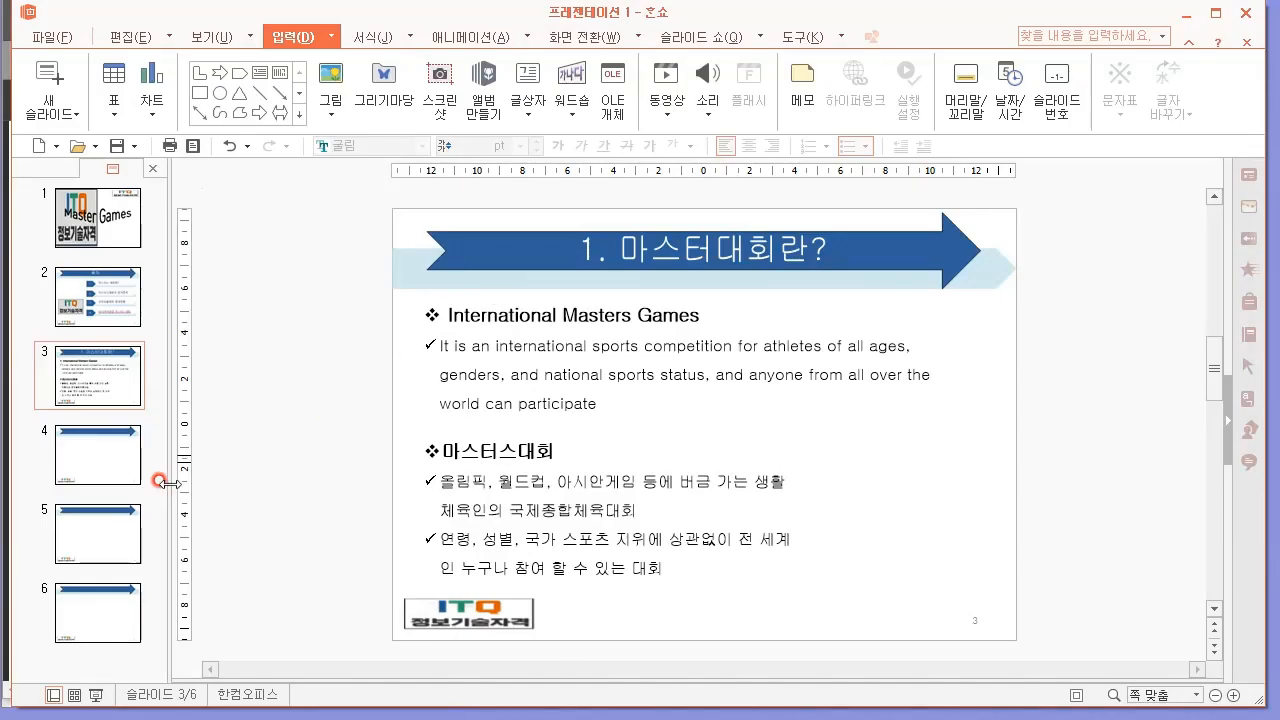
Copy the title text box from slide 3 and paste it onto slide 4.
click(100, 442)
click(95, 374)
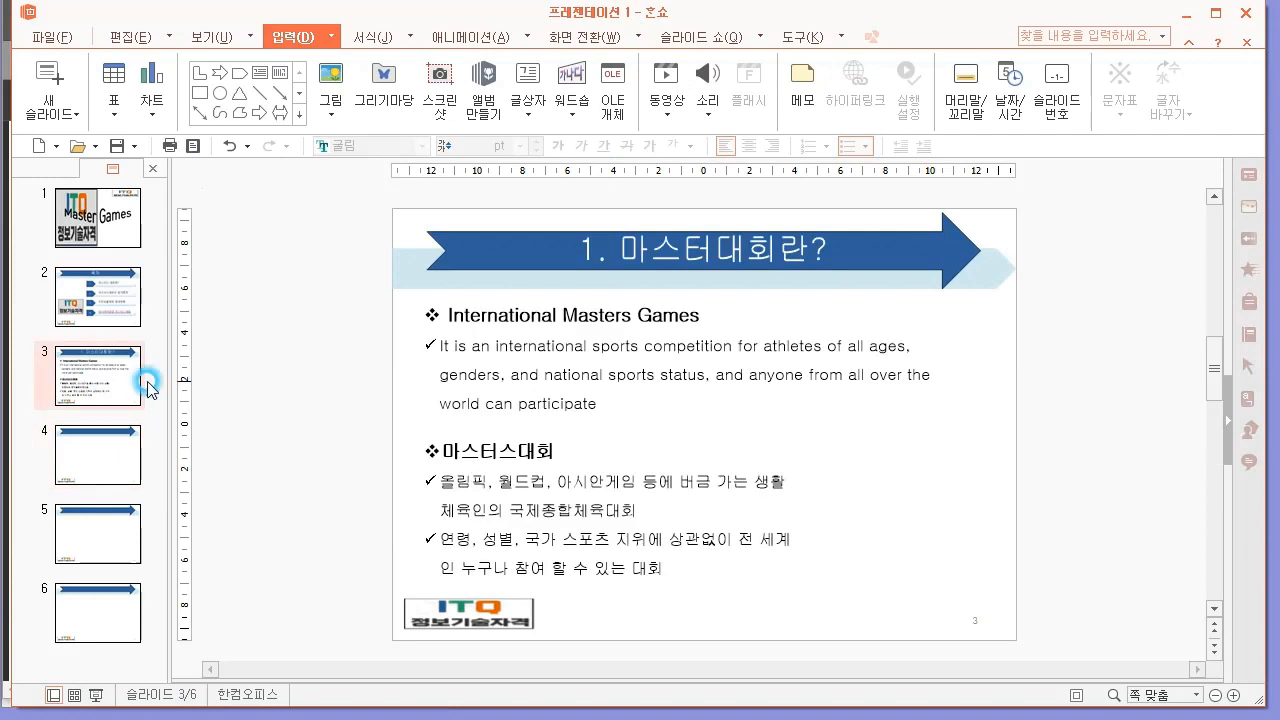
click(680, 228)
click(95, 478)
key(ctrl+v)
Change slide 4's title to "2. 마스터스대회의 참가종목" and widen its text box so the title fits on one line.
drag(584, 247, 837, 246)
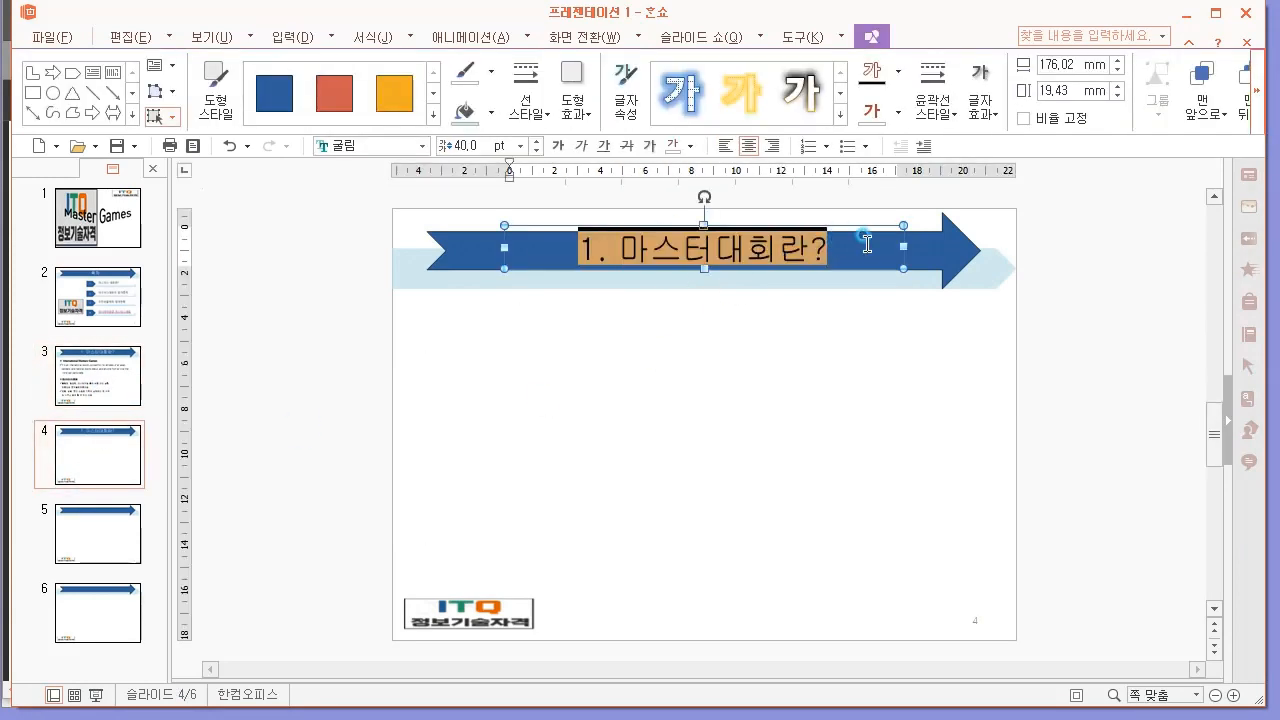
click(352, 717)
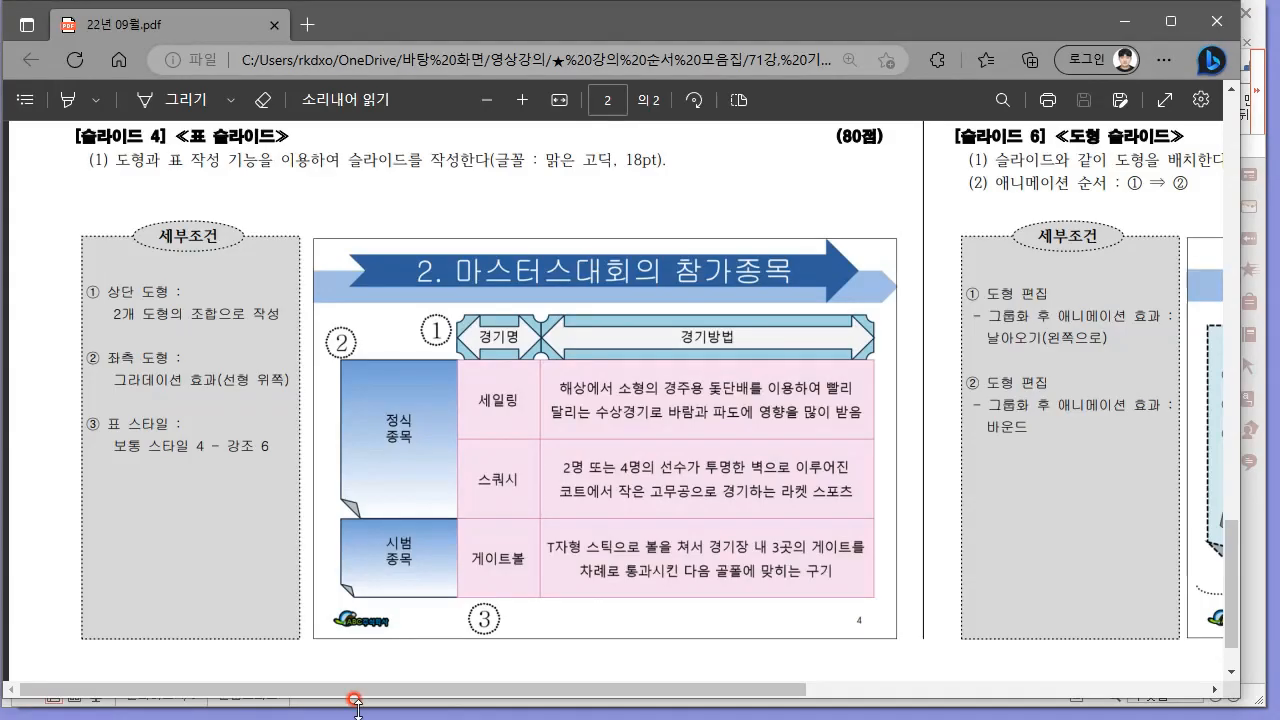
mouse_move(655, 718)
click(546, 700)
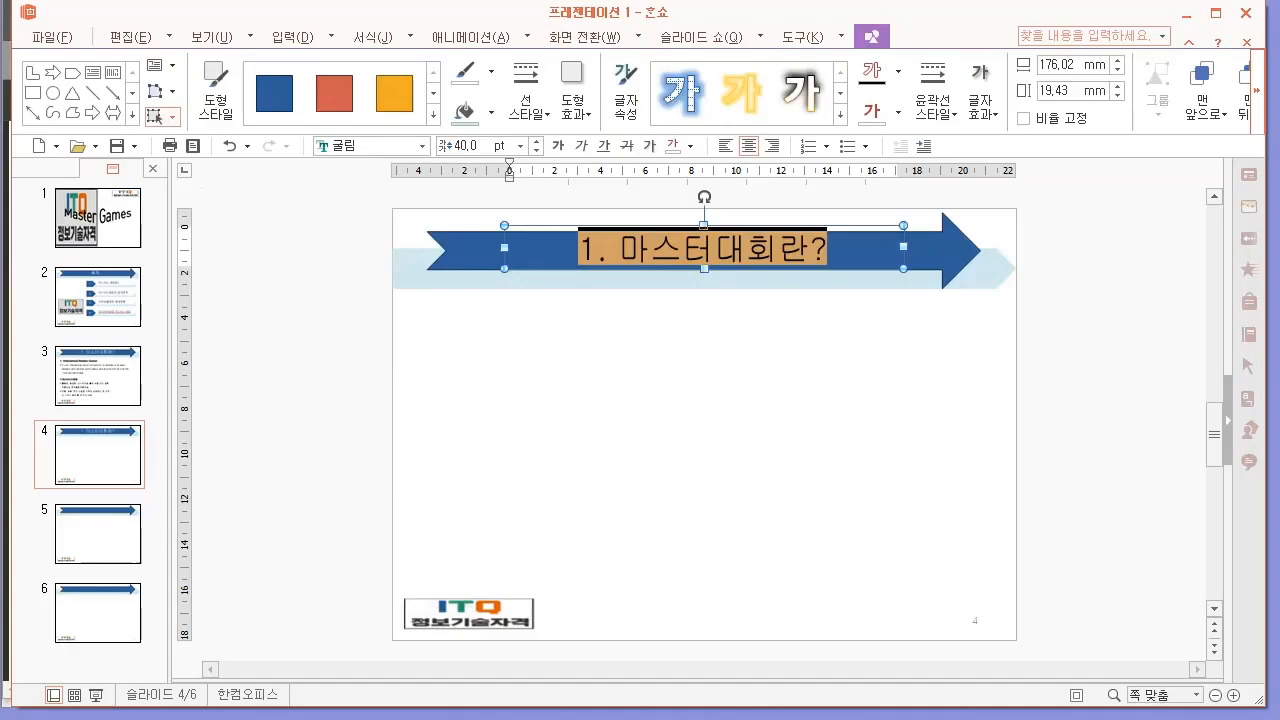
text(2. 마스터스대횡)
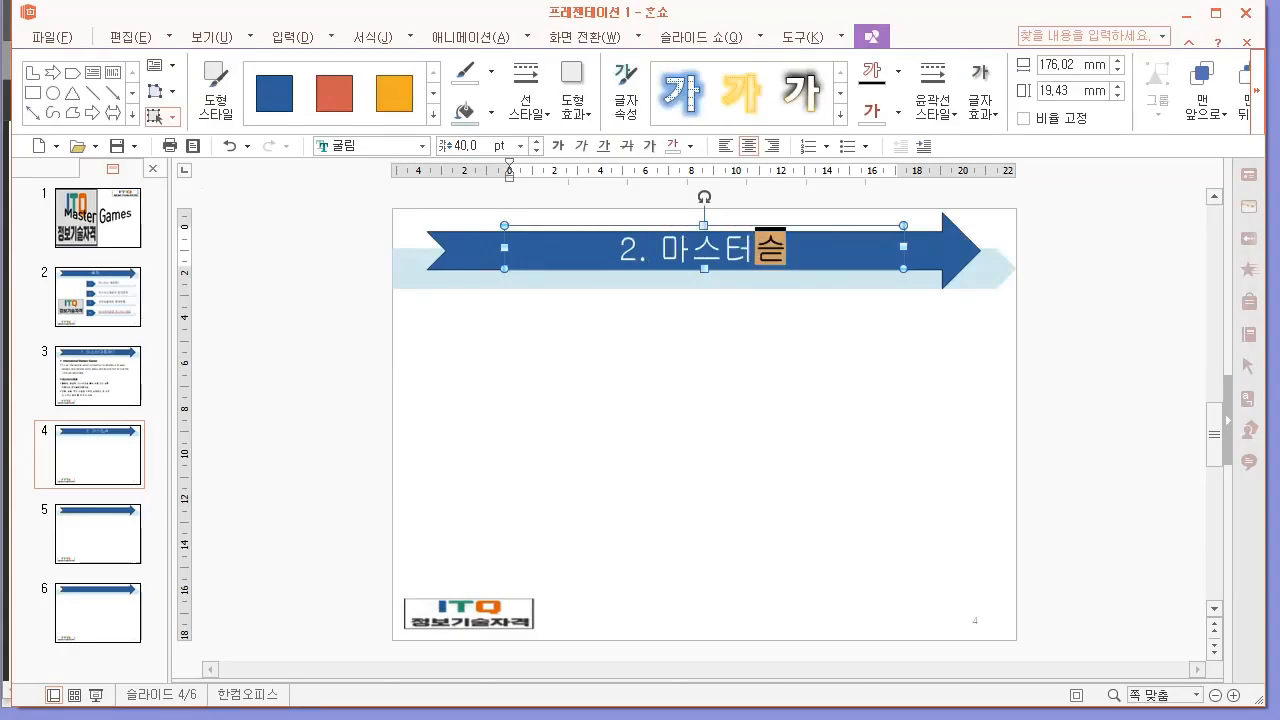
text(의 참가종)
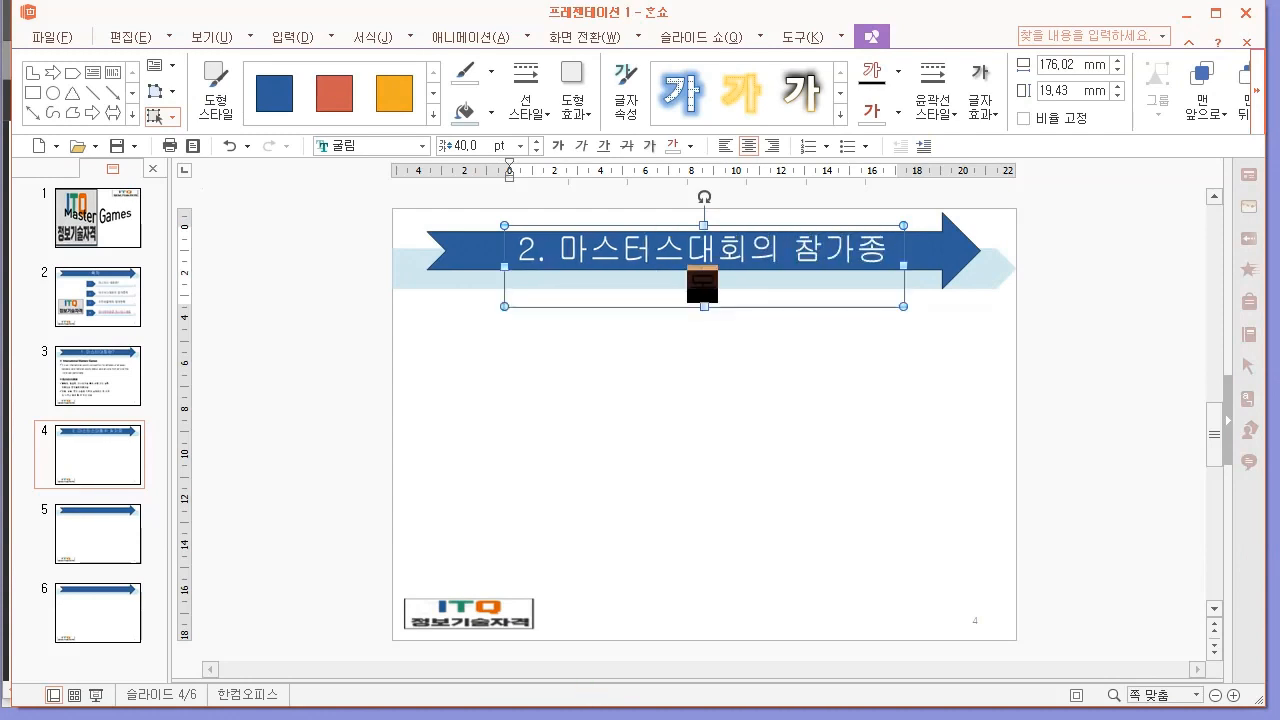
drag(504, 266, 477, 266)
click(790, 260)
drag(806, 219, 822, 220)
click(908, 348)
Insert a two-column, three-row table on slide 4, place it below the title, and resize it to about 183 × 101 mm.
key(alt+Tab)
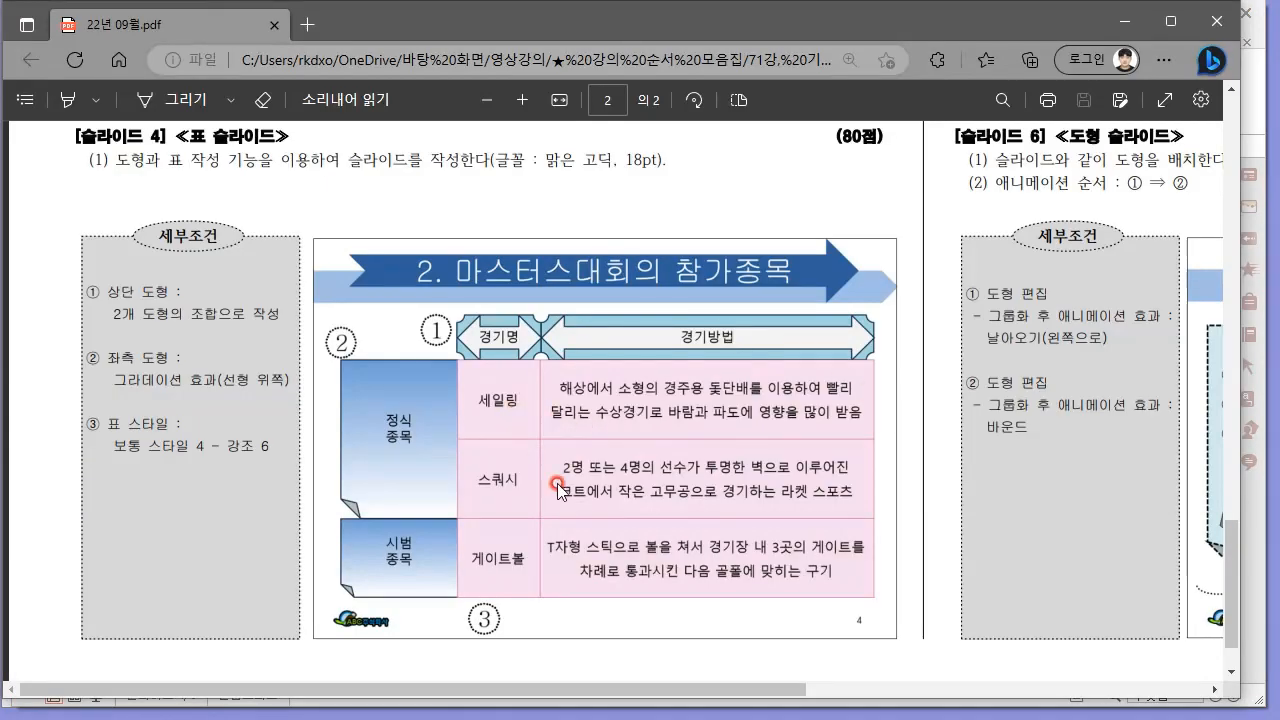
key(alt+Tab)
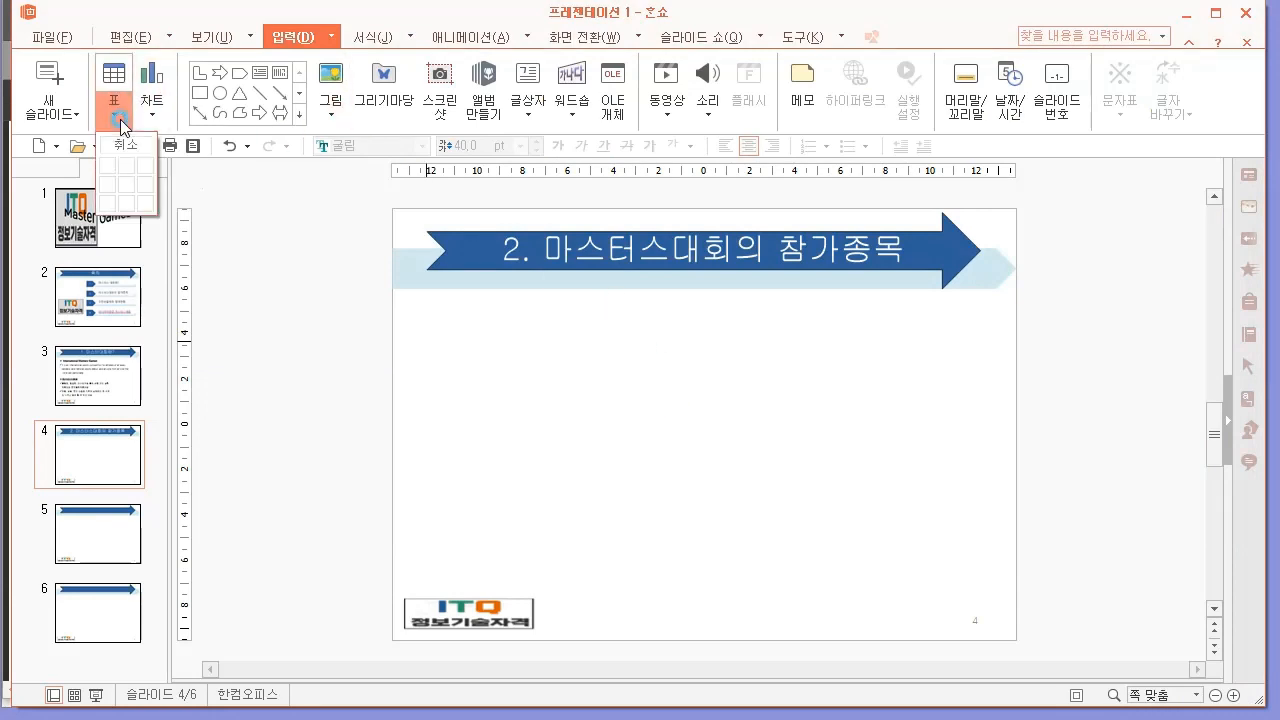
click(114, 110)
click(129, 205)
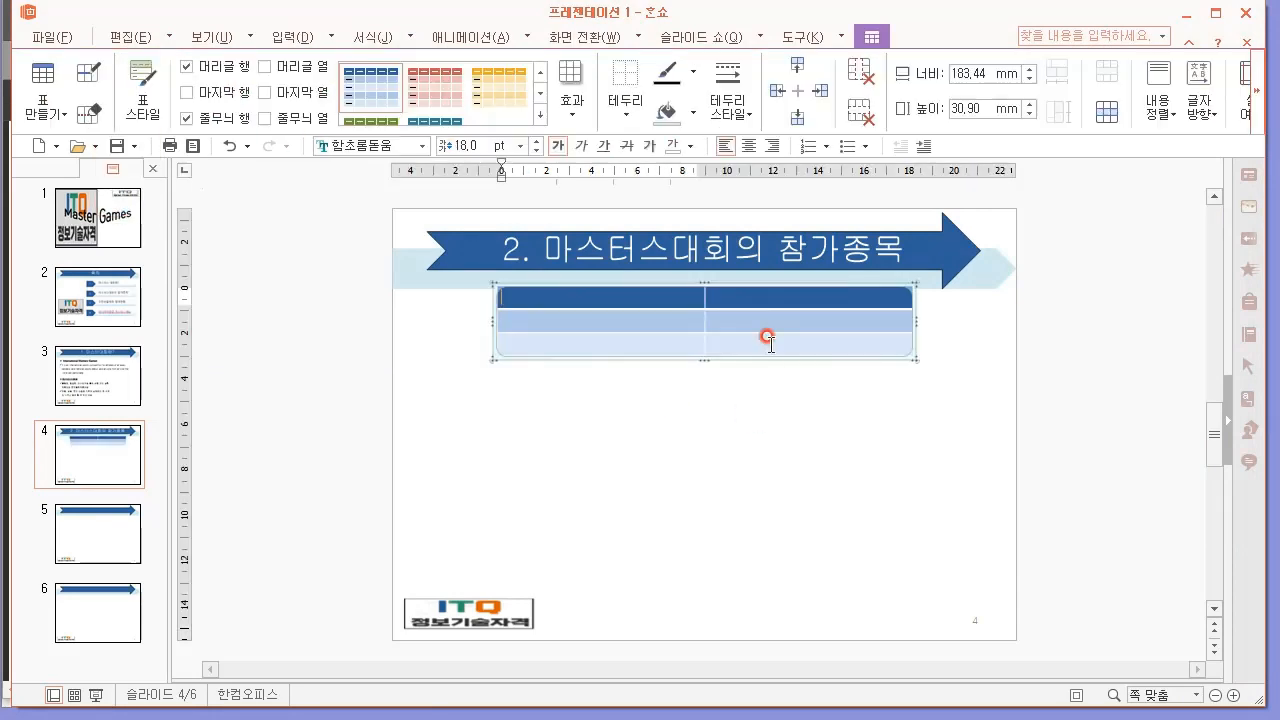
drag(690, 290, 741, 356)
drag(741, 423, 760, 586)
Check the column proportions in the exam PDF and narrow the table's first column to match.
key(alt+Tab)
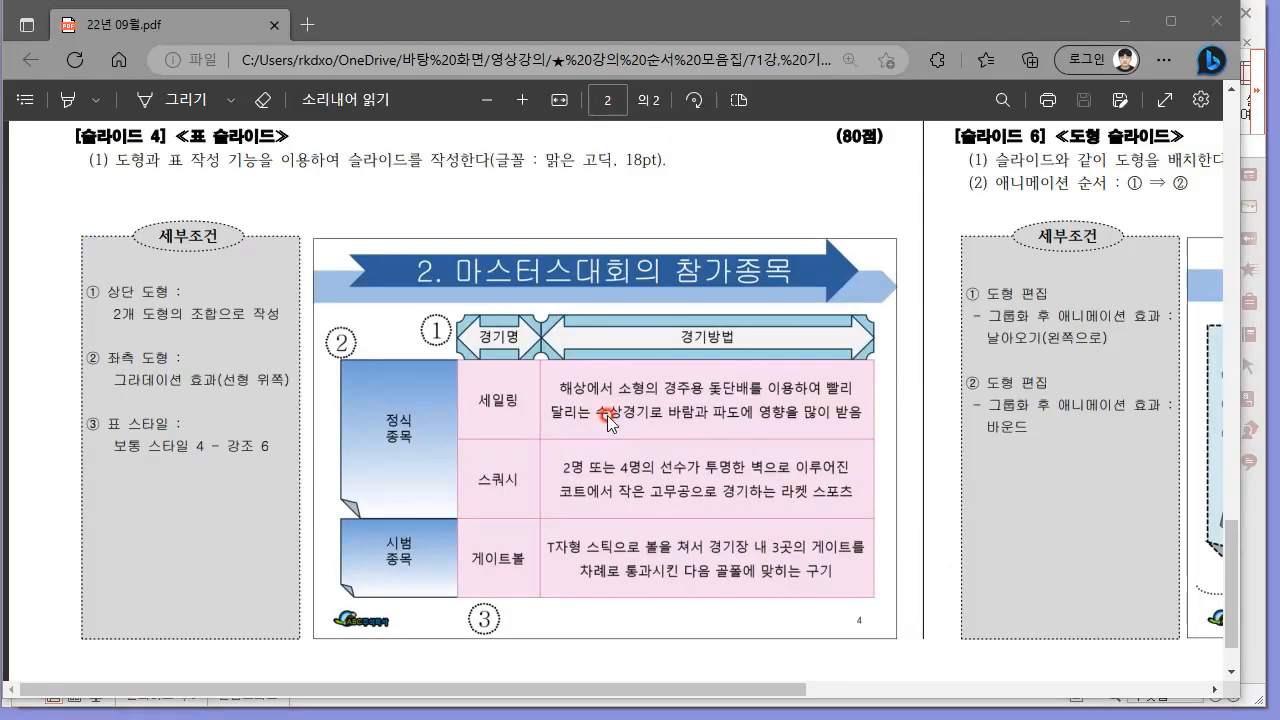
key(alt+Tab)
drag(751, 377, 640, 366)
click(610, 400)
Fill the table's first column with 세일링, 스쿼시 and 게이트볼 and check the exam PDF for the second column's text.
key(alt+Tab)
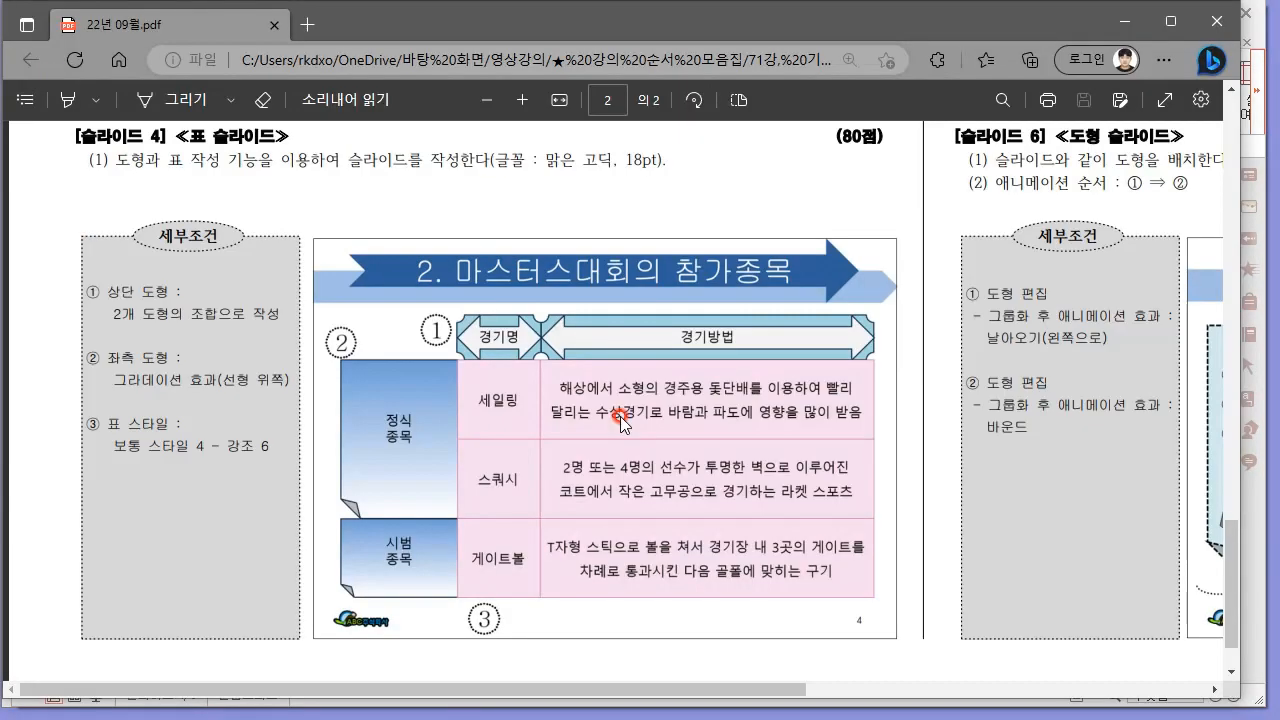
key(alt+Tab)
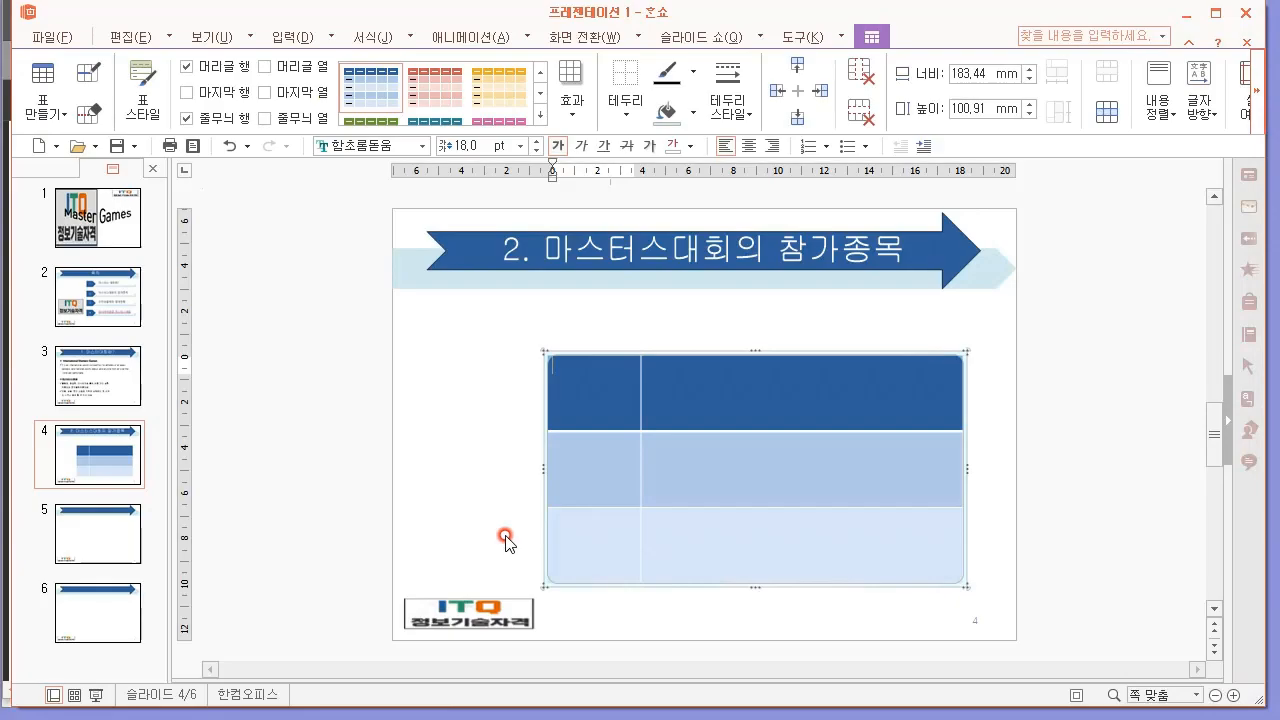
text(세일링)
key(Down)
text(ㅅ쿼시)
key(Down)
text(ㄱ이트)
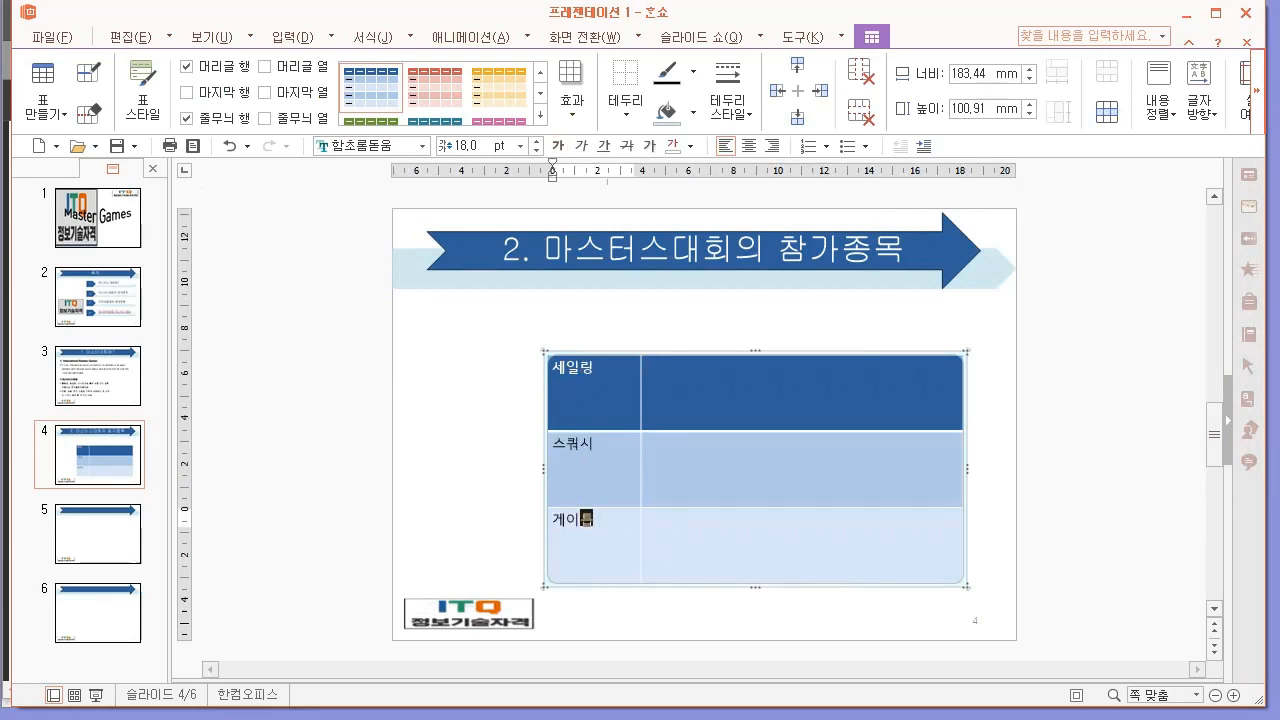
text(볼)
key(Tab)
key(alt+Tab)
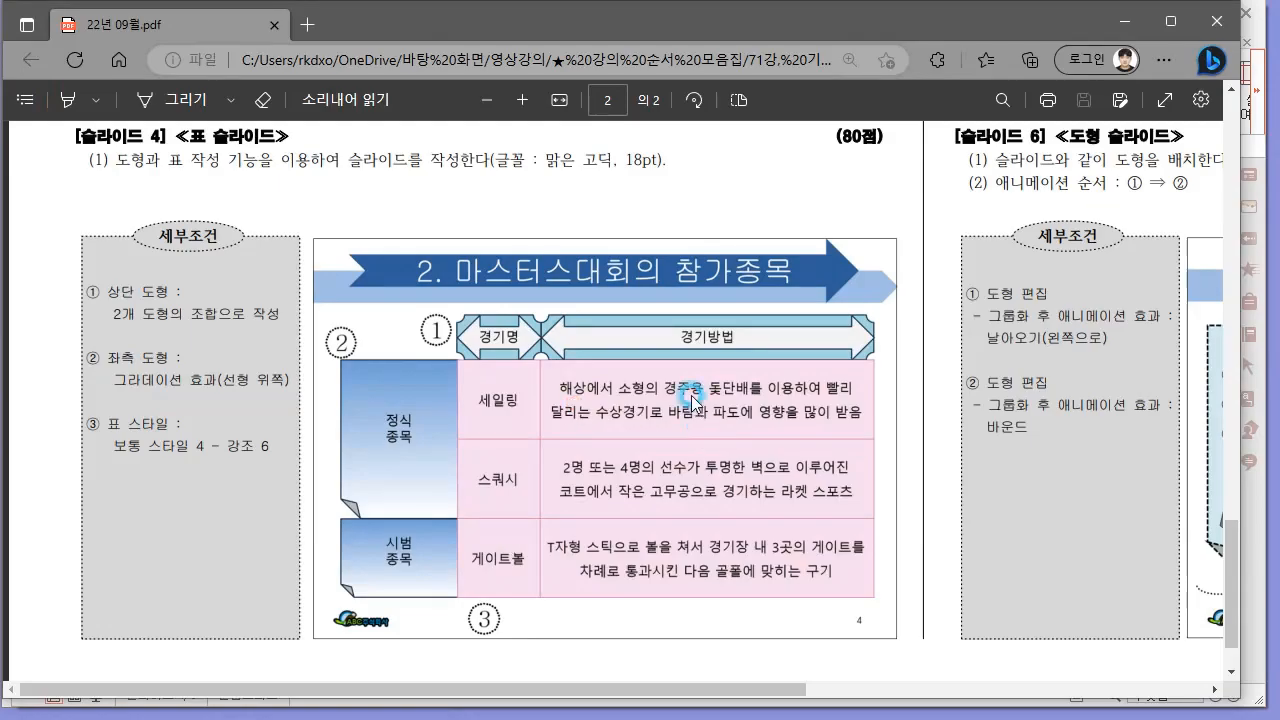
Paste "해상에서 소형의 경주용 돛단배를 이용하여 빨리 달리는 수상경기로 바람과 파도에 영향을 많이 받음" into the cell beside 세일링 and check the exam PDF for 스쿼시's text.
key(alt+Tab)
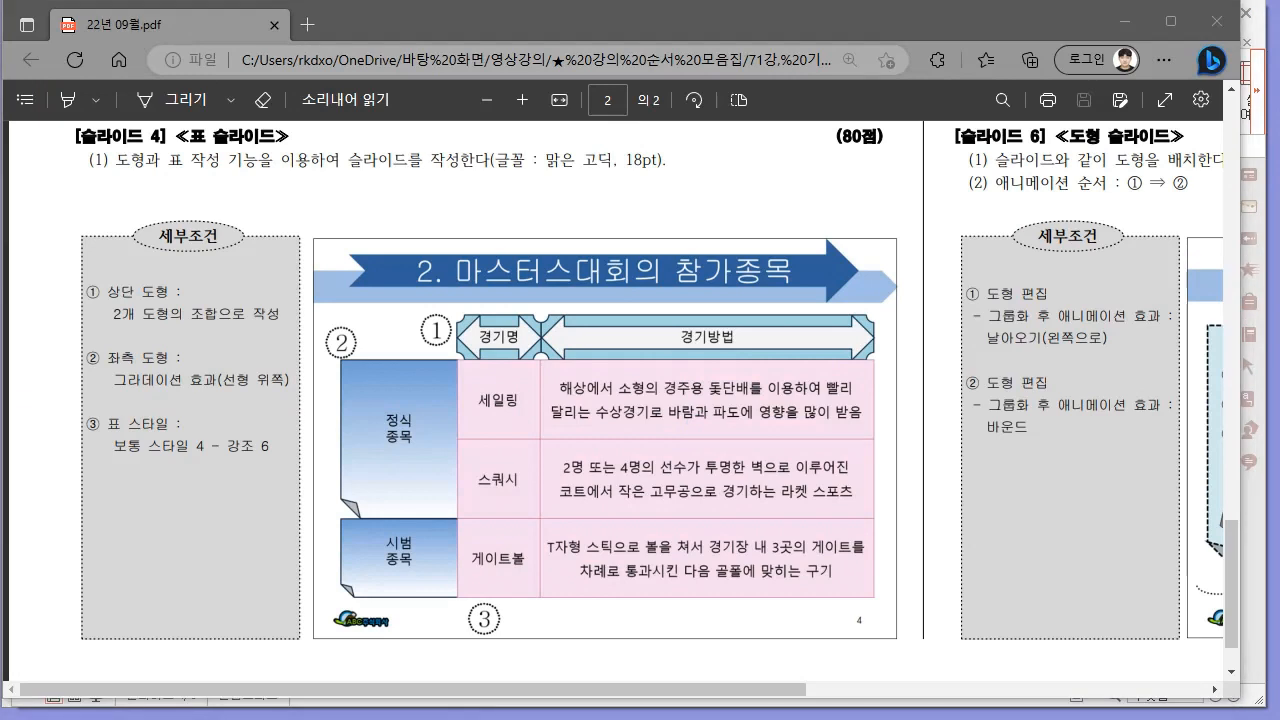
key(alt+Tab)
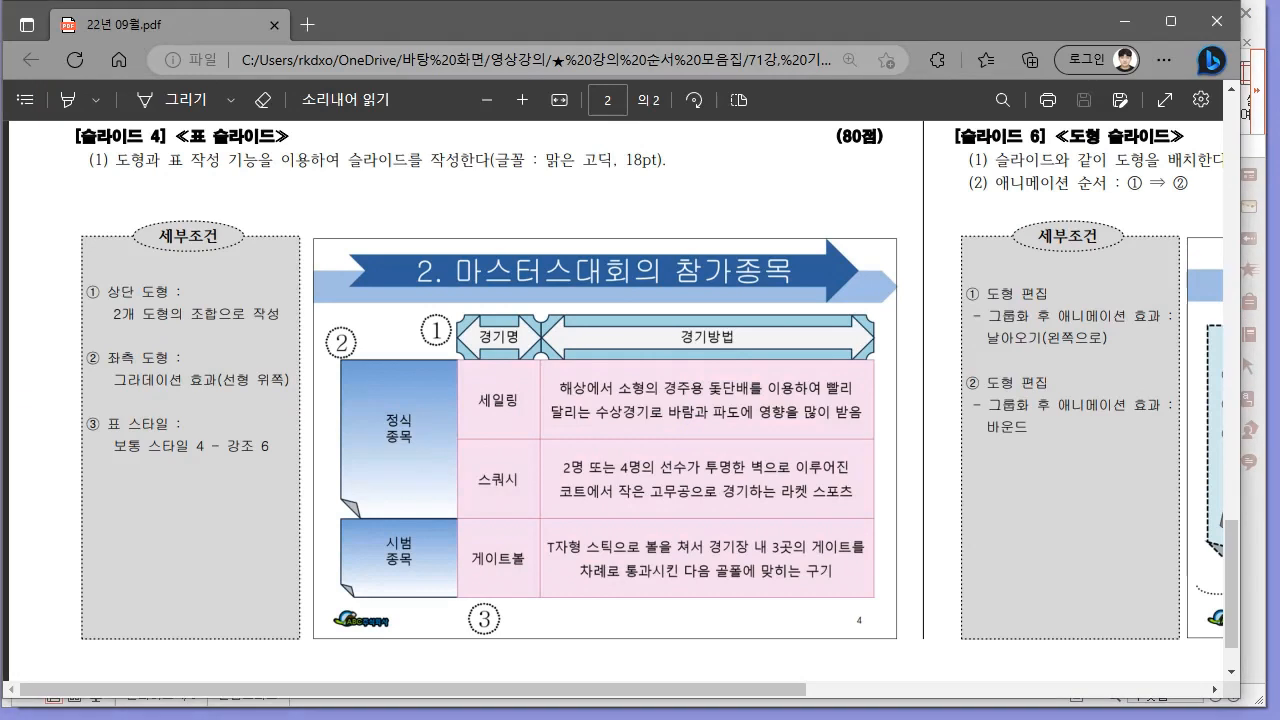
key(alt+Tab)
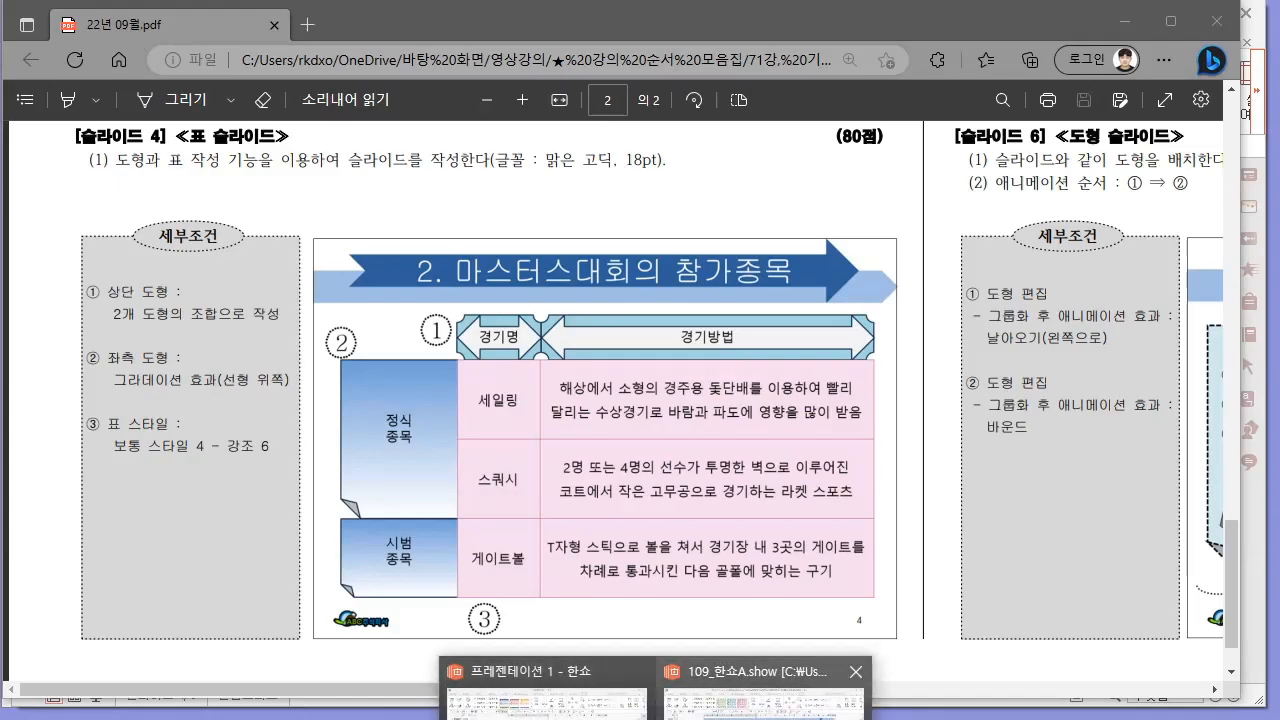
text(해상에서 소형의 경주용 돛단배를 이용하여 빨리 달리는 수상경기로 바람과 파도에 영향을 많이 받음)
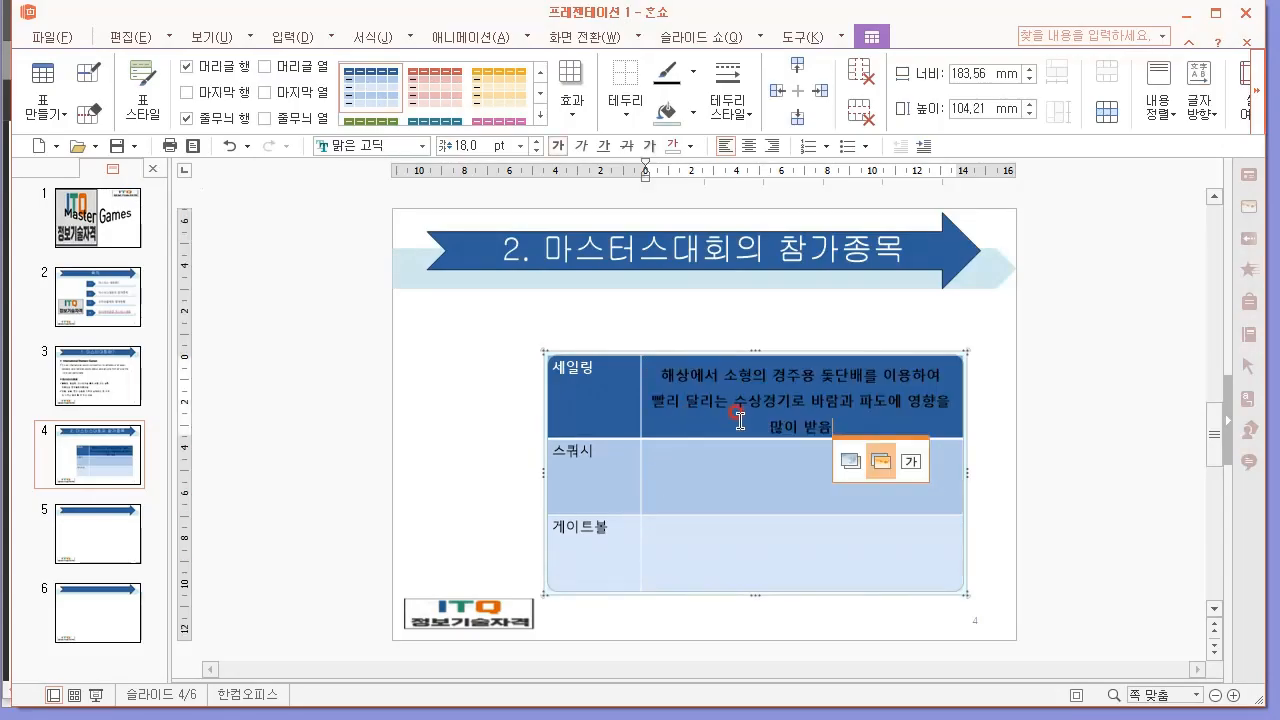
key(alt+Tab)
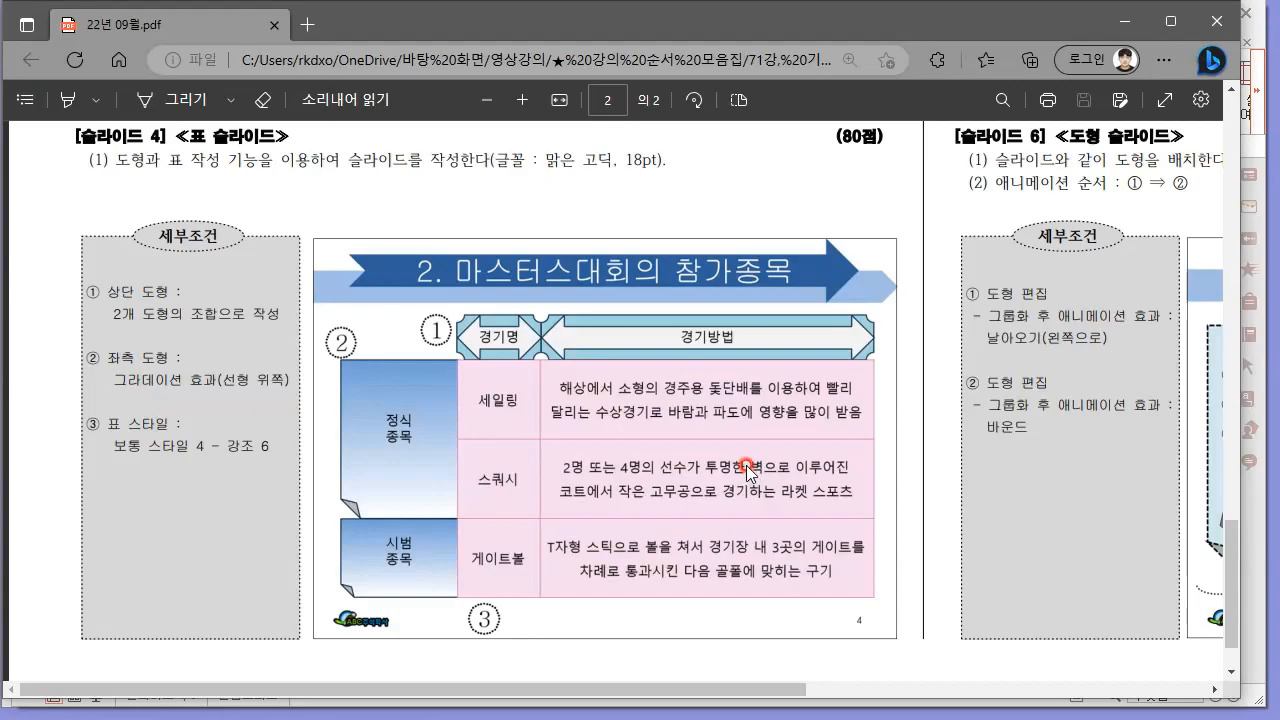
key(alt+Tab)
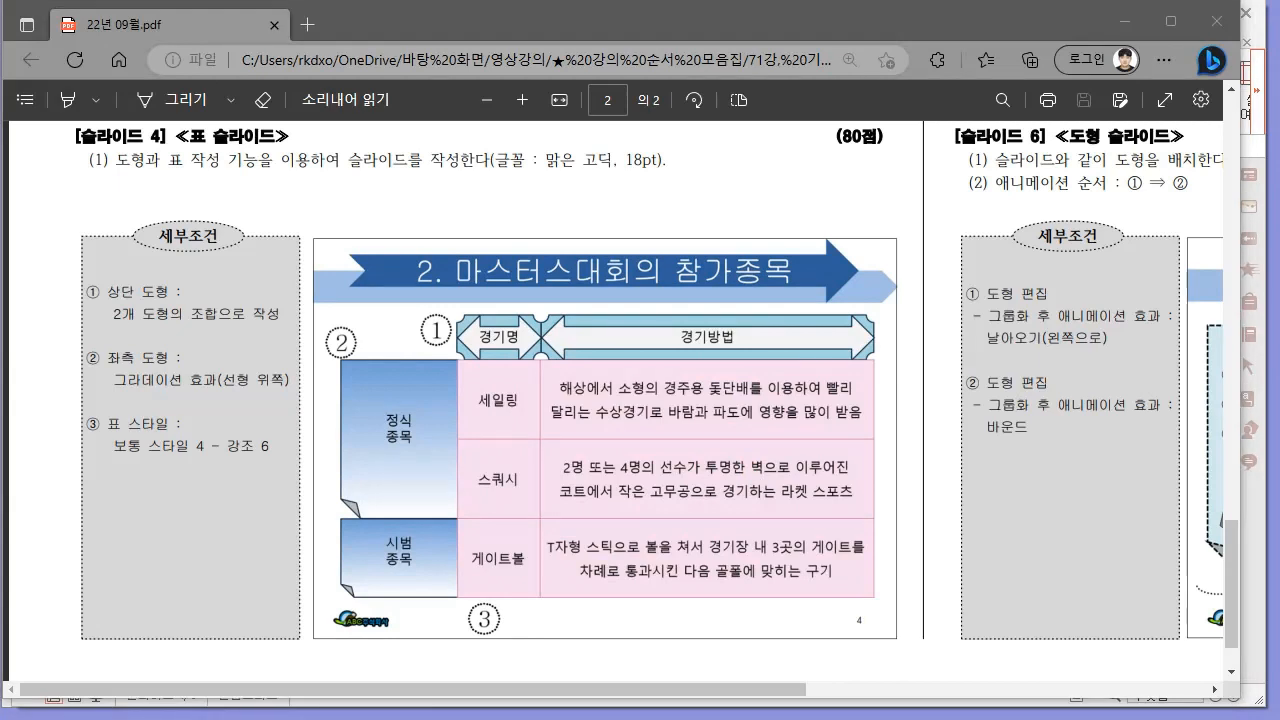